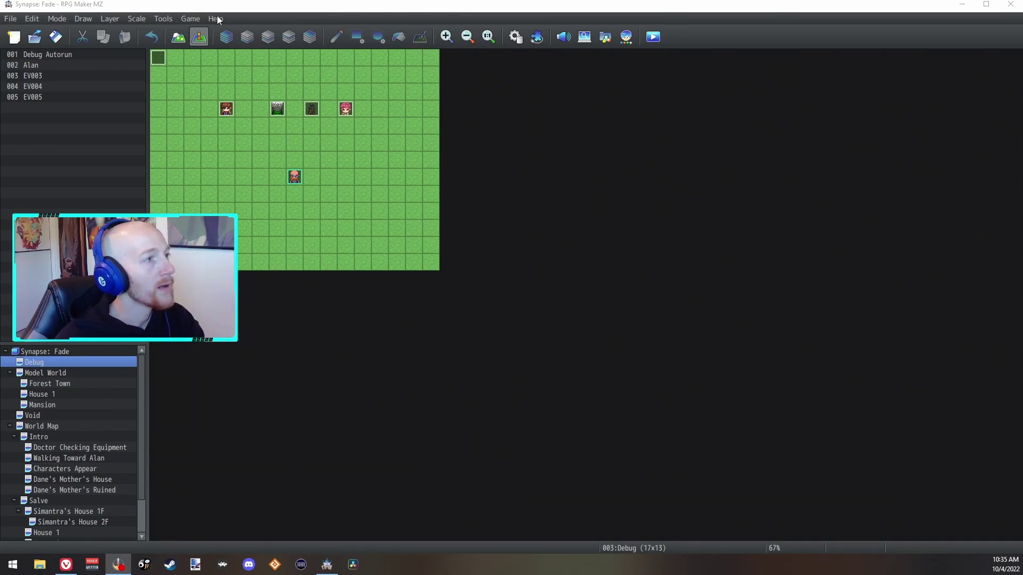
Enable the AltMenuScreen2MZ, HPConsumeSkill, ItemCombineScene, ShakeOnDamage and SimplePassiveSkill plugins, keep ExtraWindow off, and apply the changes.
{"action": "left_click", "coordinate": [513, 36]}
{"action": "left_click", "coordinate": [818, 86]}
{"action": "left_click", "coordinate": [536, 38]}
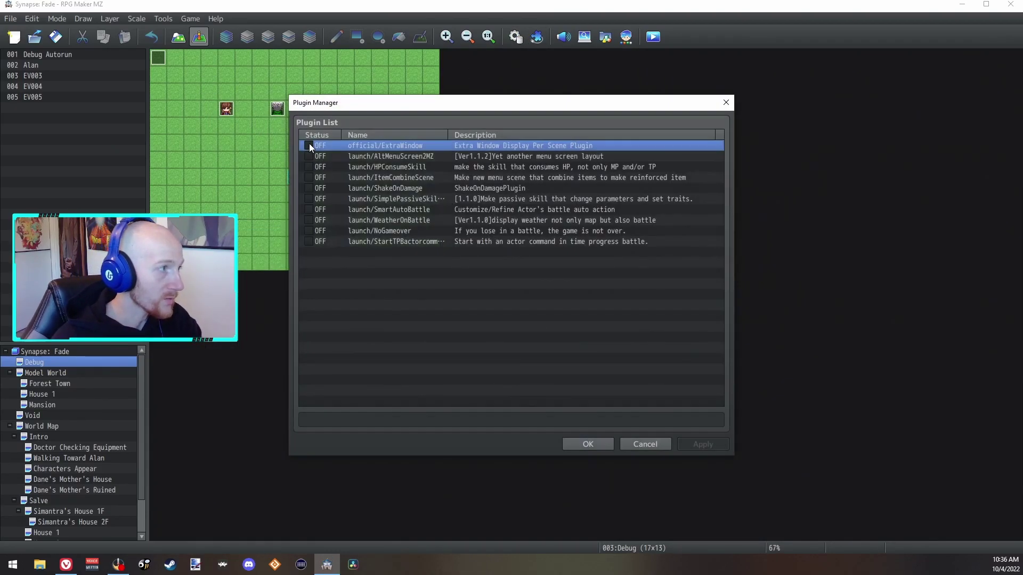
{"action": "left_click", "coordinate": [310, 145]}
{"action": "left_click", "coordinate": [309, 177]}
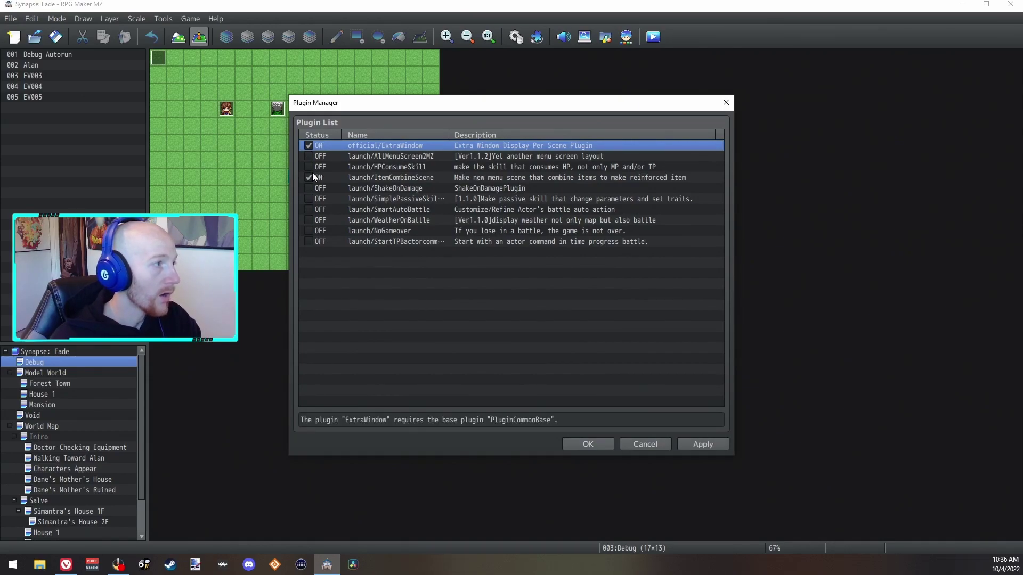
{"action": "left_click", "coordinate": [309, 146]}
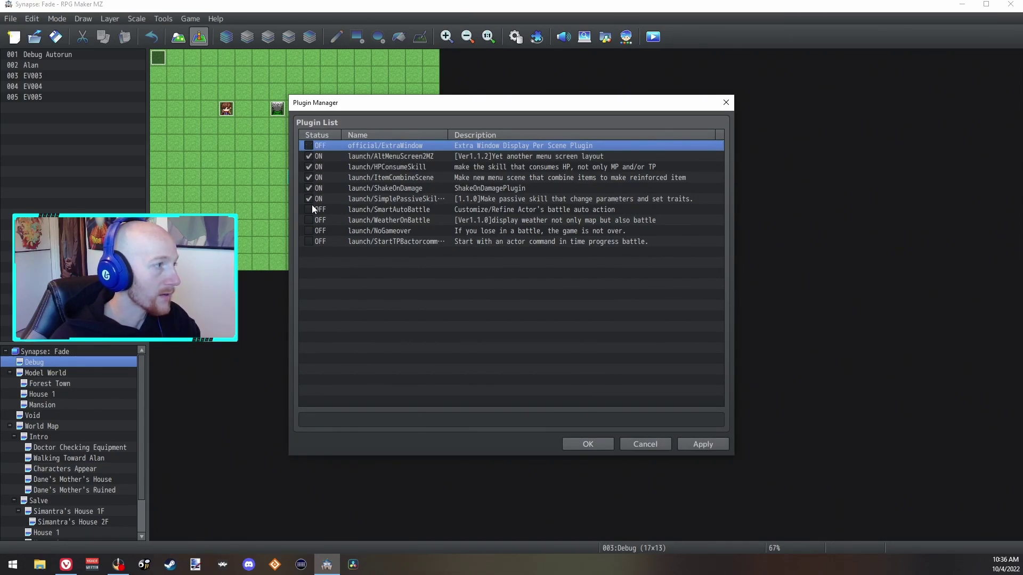
{"action": "left_click", "coordinate": [703, 445]}
{"action": "left_click", "coordinate": [601, 446]}
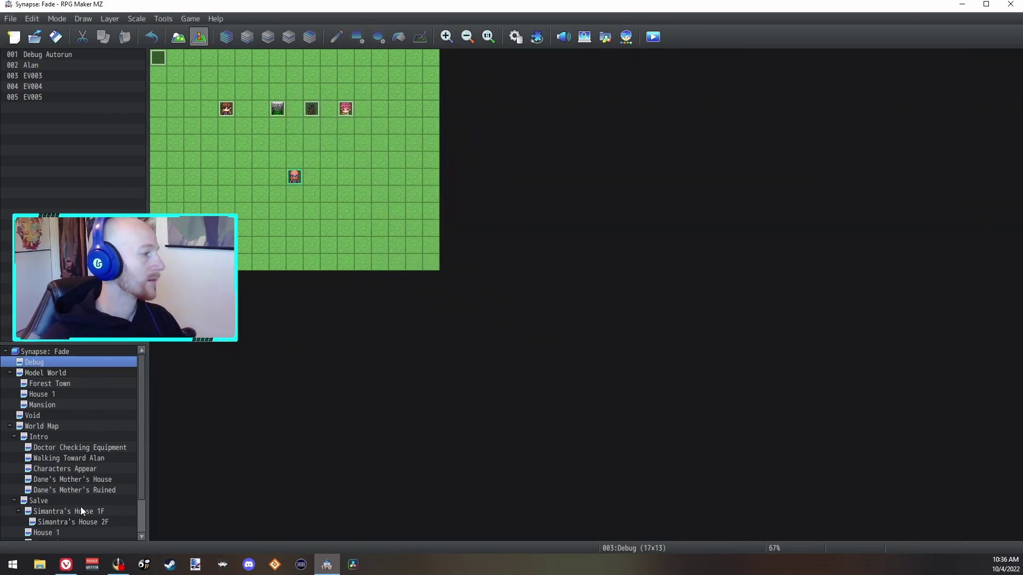
Open the Salve map for tile editing and pick the two-by-two Large Tree from the tileset.
{"action": "left_click", "coordinate": [59, 501]}
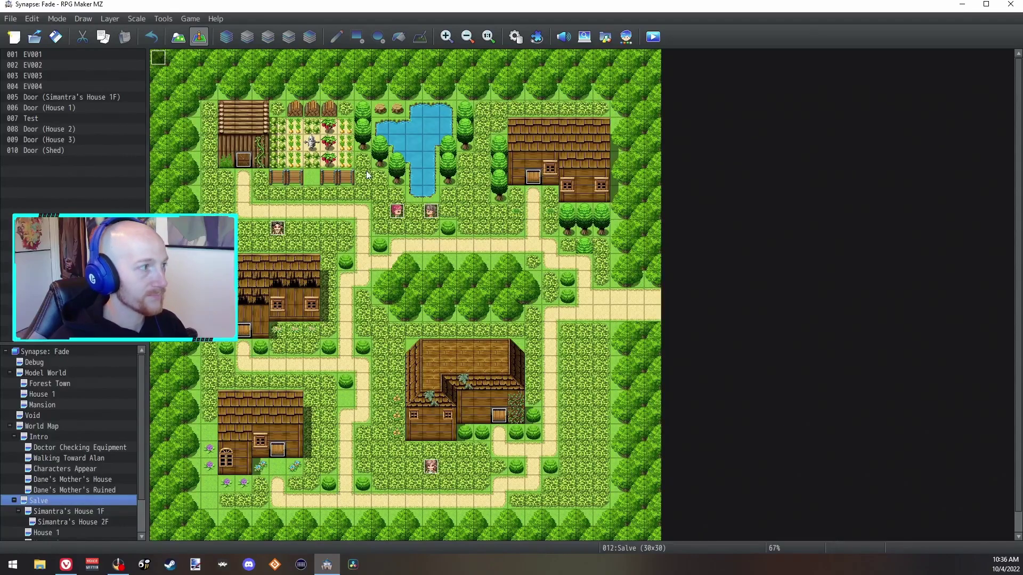
{"action": "key", "text": "F5"}
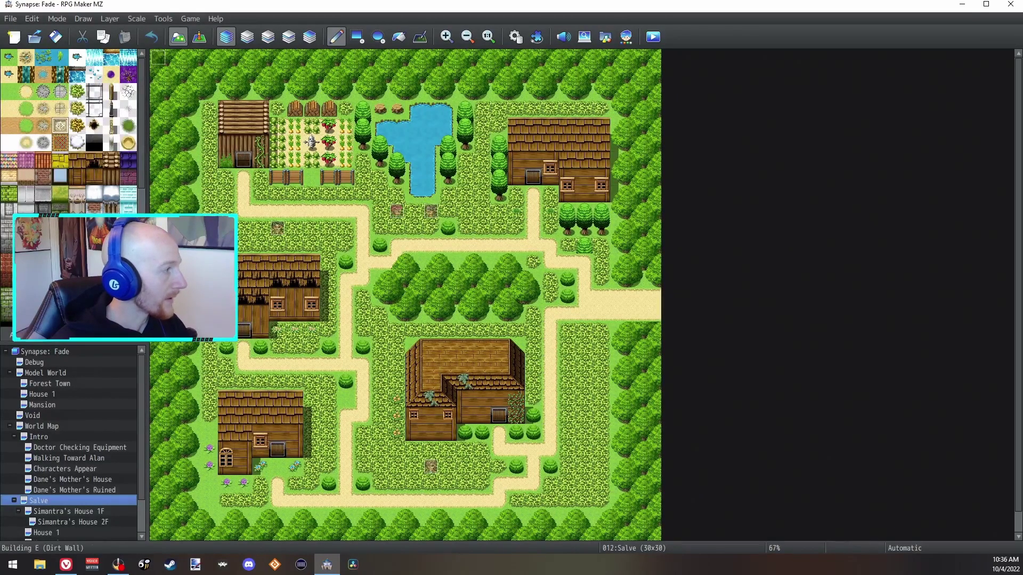
{"action": "scroll", "coordinate": [70, 186], "scroll_direction": "down", "scroll_amount": 1}
{"action": "left_click", "coordinate": [34, 335]}
{"action": "scroll", "coordinate": [70, 186], "scroll_direction": "down", "scroll_amount": 1}
{"action": "scroll", "coordinate": [69, 134], "scroll_direction": "down", "scroll_amount": 3}
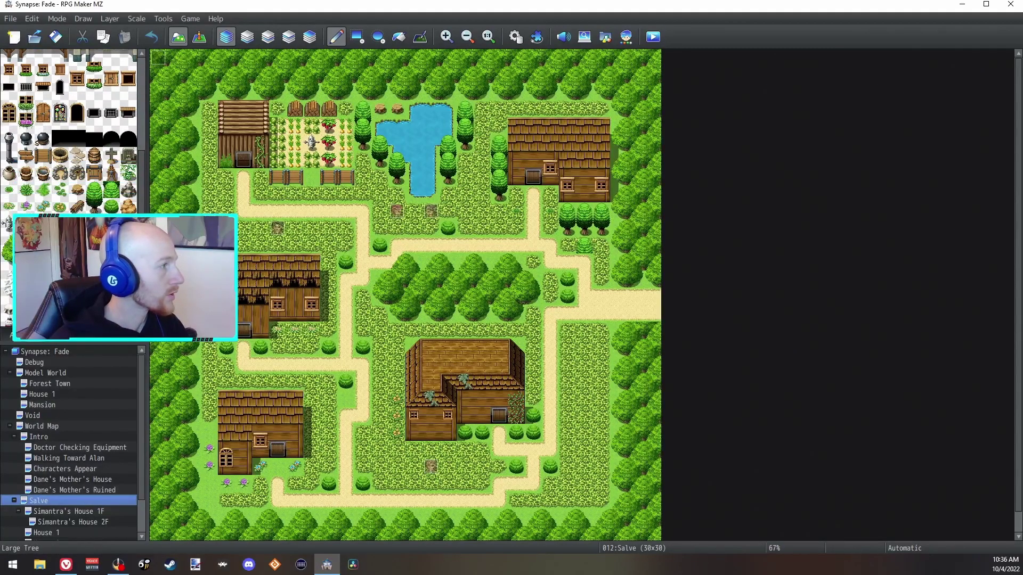
{"action": "left_click_drag", "start_coordinate": [26, 258], "coordinate": [8, 241]}
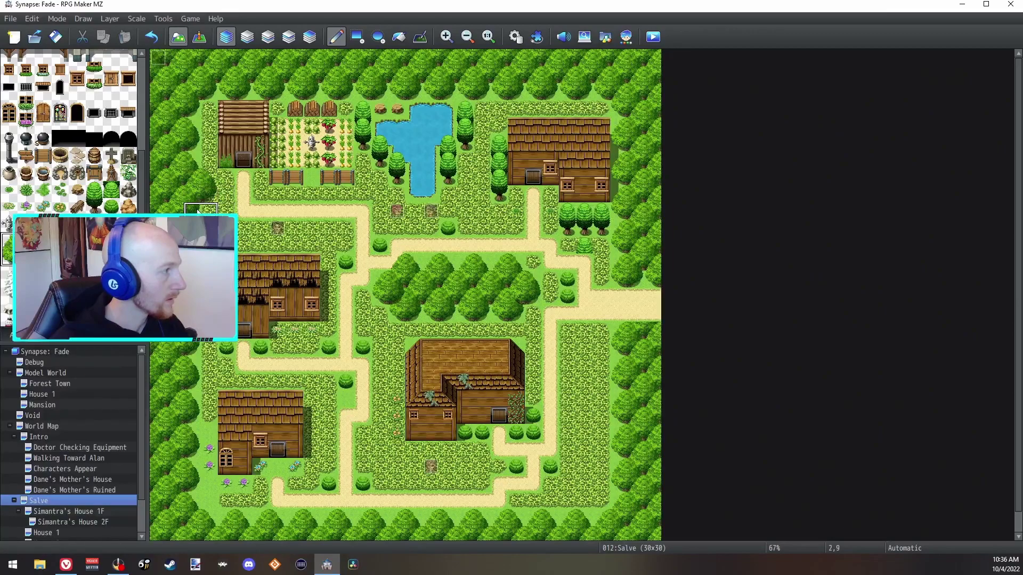
Extend the western forest with large trees near the shed path and erase the tree part overlapping the burnt house's roof.
{"action": "scroll", "coordinate": [191, 265], "scroll_direction": "up", "scroll_amount": 4, "text": "ctrl"}
{"action": "left_click", "coordinate": [288, 37]}
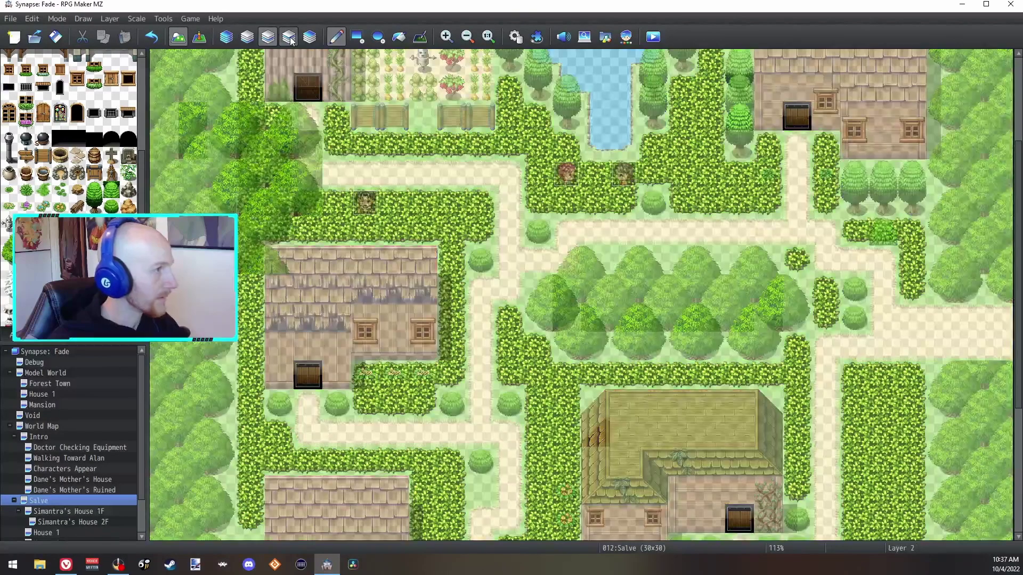
{"action": "left_click", "coordinate": [226, 36]}
{"action": "scroll", "coordinate": [22, 85], "scroll_direction": "up", "scroll_amount": 5}
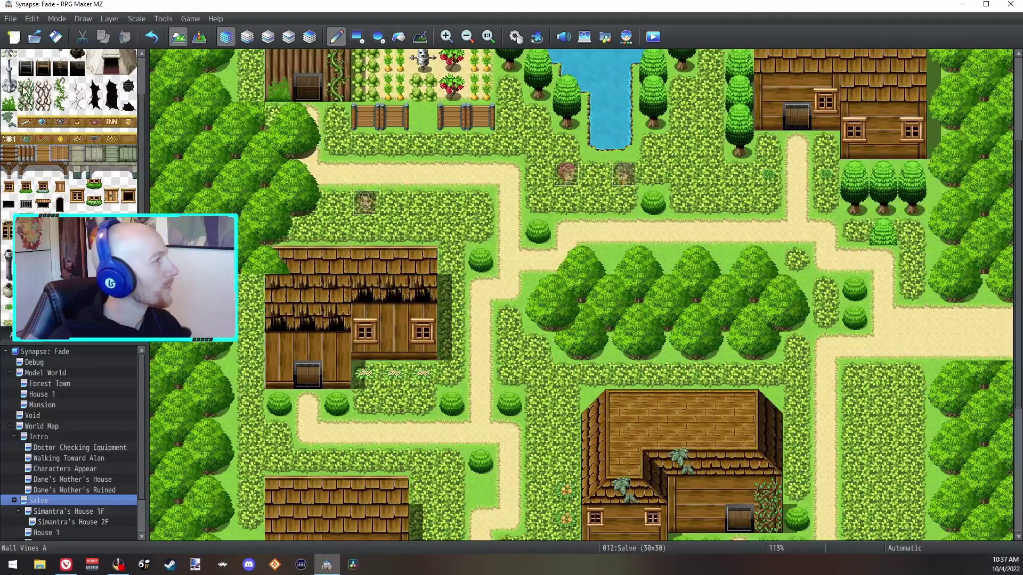
{"action": "left_click", "coordinate": [9, 60]}
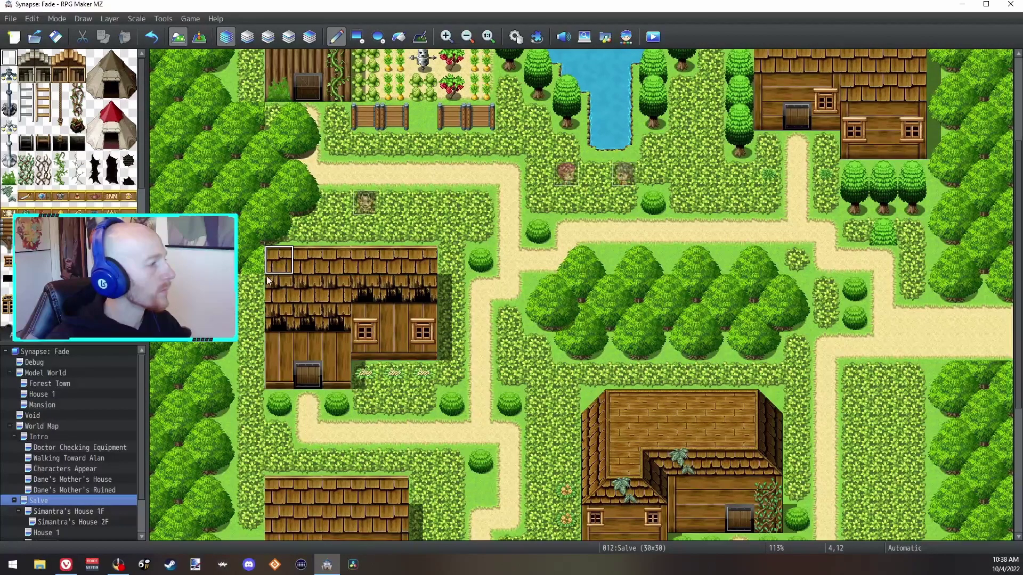
{"action": "scroll", "coordinate": [8, 276], "scroll_direction": "down", "scroll_amount": 3}
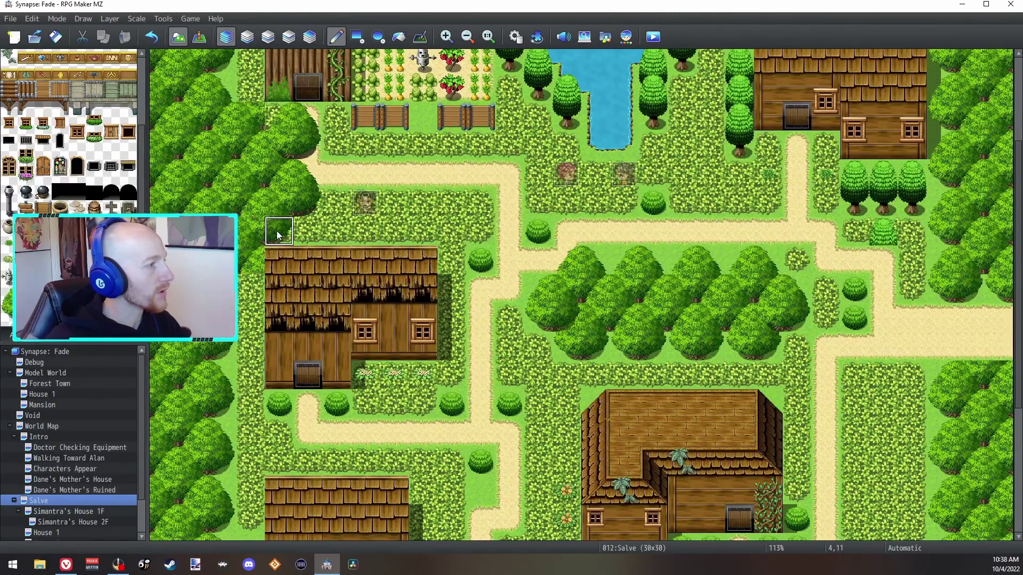
{"action": "key", "text": "3"}
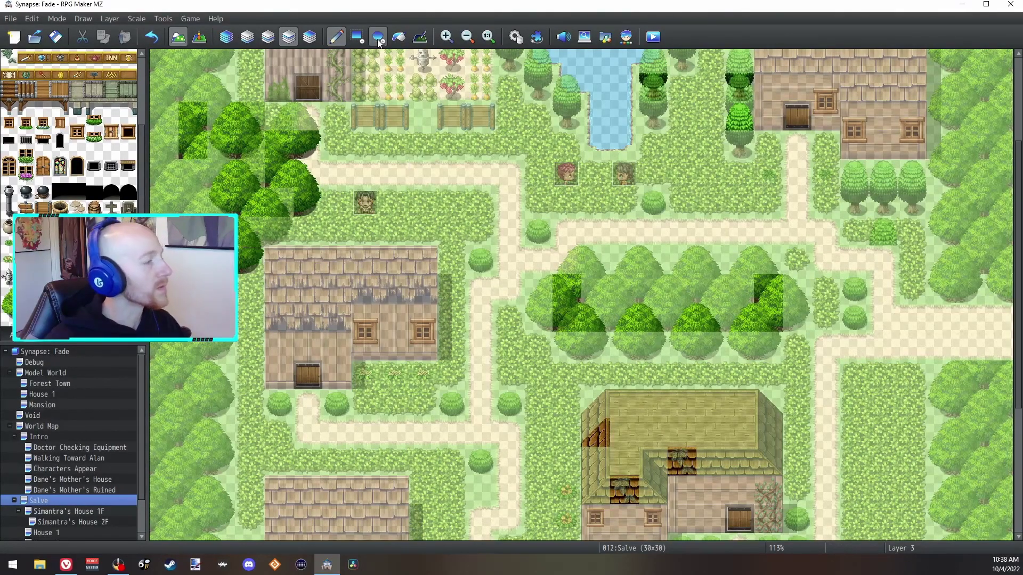
{"action": "left_click", "coordinate": [226, 36]}
Add a large tree to the forest beside the shed and erase the tree covering the path at the shed's door.
{"action": "scroll", "coordinate": [221, 184], "scroll_direction": "up", "scroll_amount": 3}
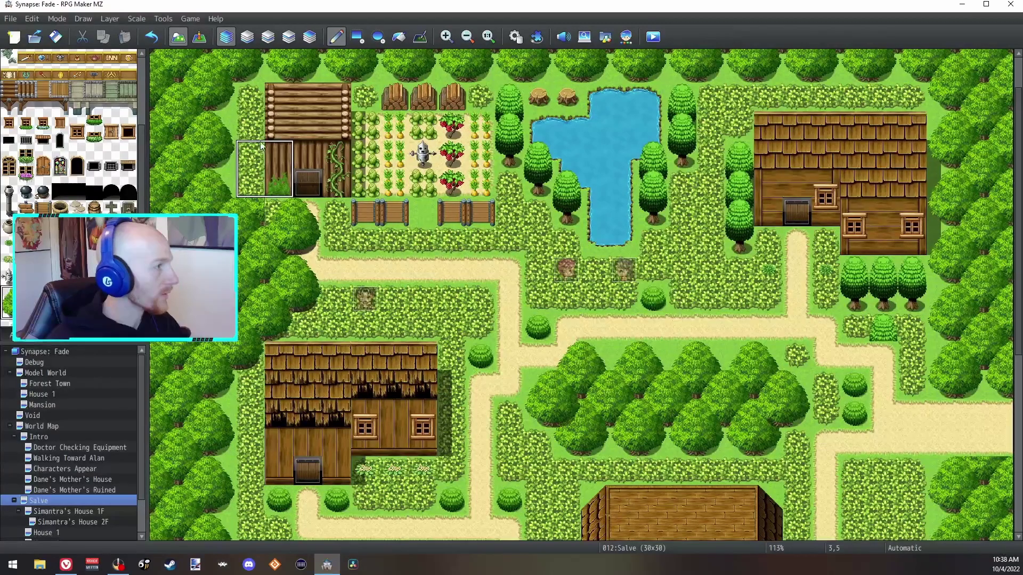
{"action": "left_click", "coordinate": [222, 102]}
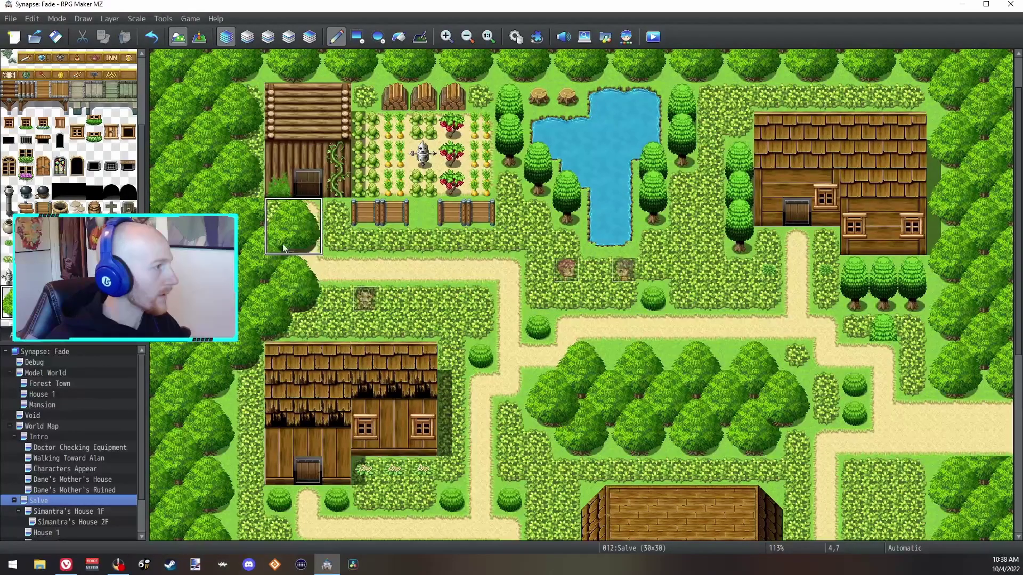
{"action": "left_click", "coordinate": [302, 226]}
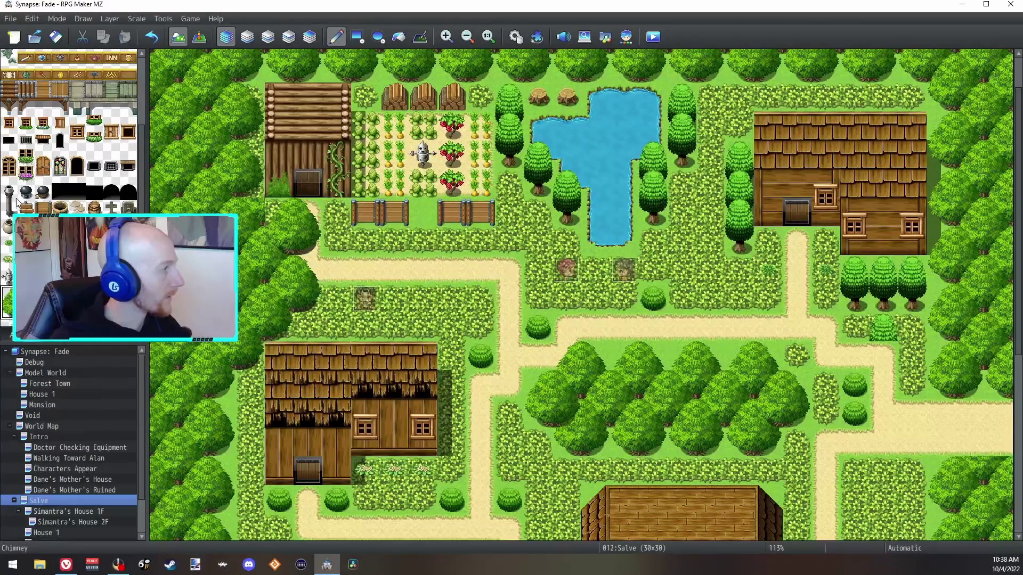
{"action": "scroll", "coordinate": [17, 205], "scroll_direction": "up", "scroll_amount": 5}
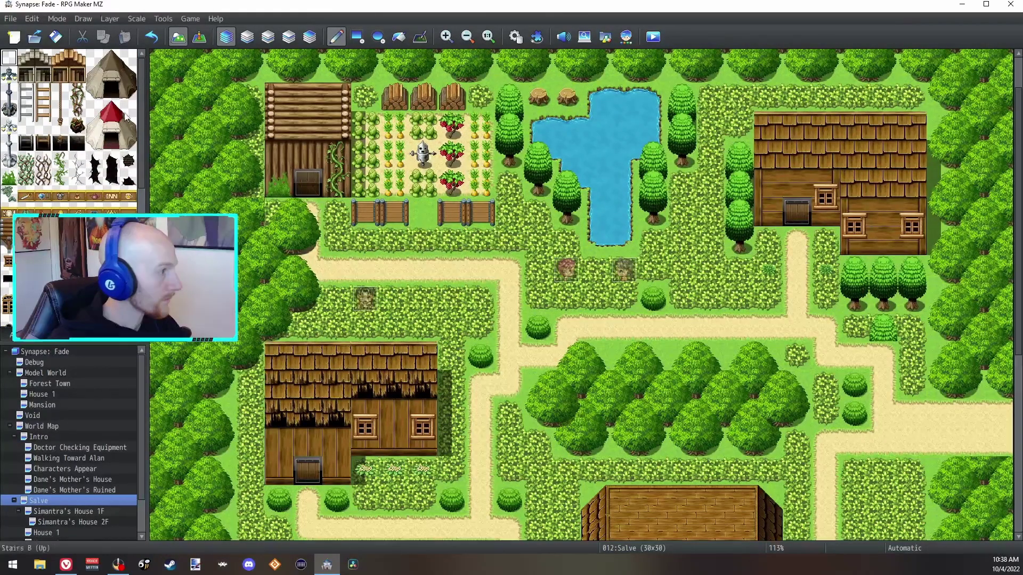
{"action": "mouse_move", "coordinate": [279, 213]}
{"action": "left_mouse_down"}
{"action": "mouse_move", "coordinate": [302, 222]}
{"action": "mouse_move", "coordinate": [306, 240]}
{"action": "left_mouse_up"}
{"action": "right_click", "coordinate": [280, 242]}
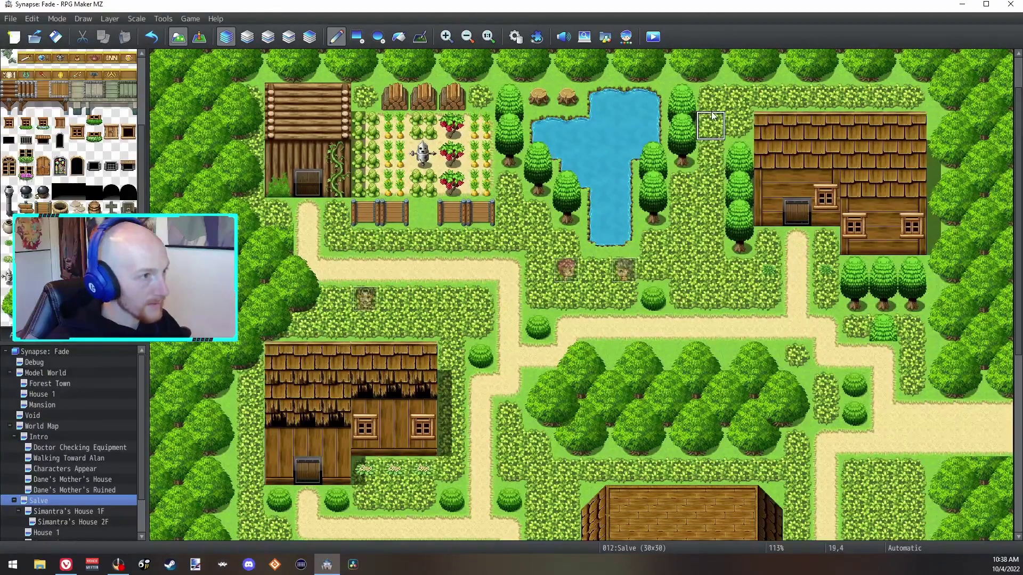
Extend the forest with large trees along the western edge, from the burnt house down to the southwest house.
{"action": "scroll", "coordinate": [239, 240], "scroll_direction": "down", "scroll_amount": 4}
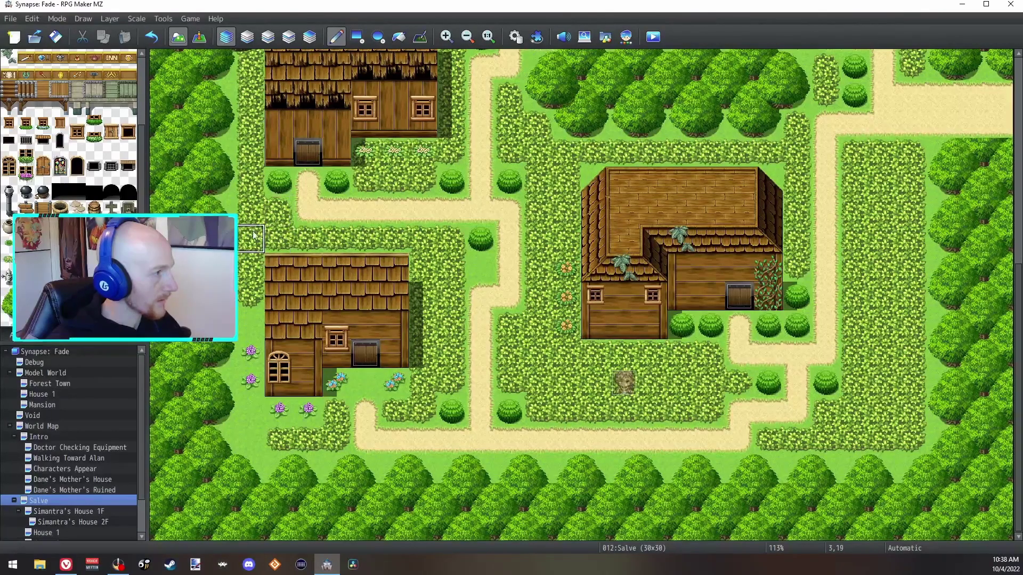
{"action": "scroll", "coordinate": [240, 100], "scroll_direction": "up", "scroll_amount": 1}
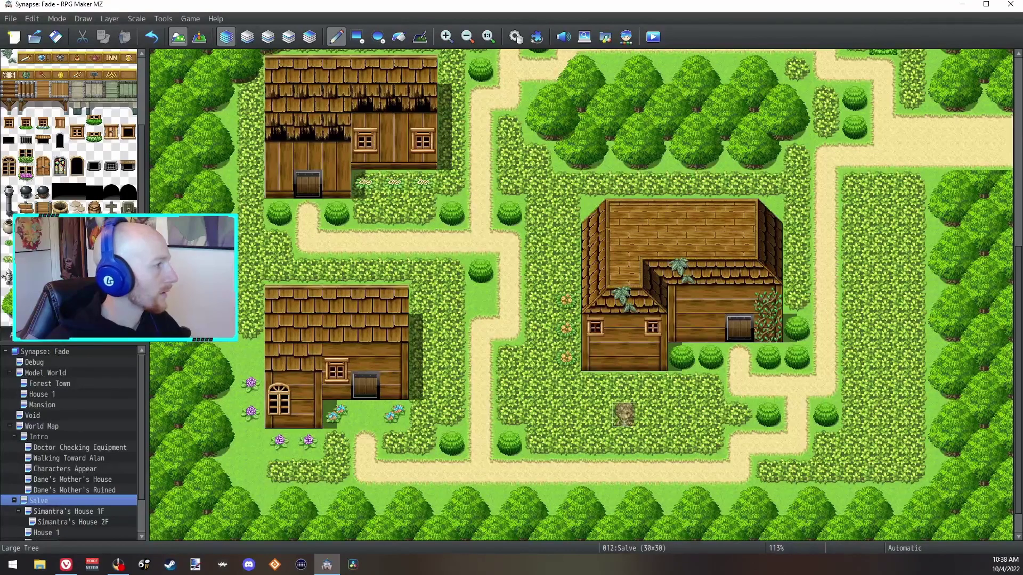
{"action": "left_click", "coordinate": [238, 101]}
{"action": "left_click_drag", "start_coordinate": [238, 101], "coordinate": [235, 298]}
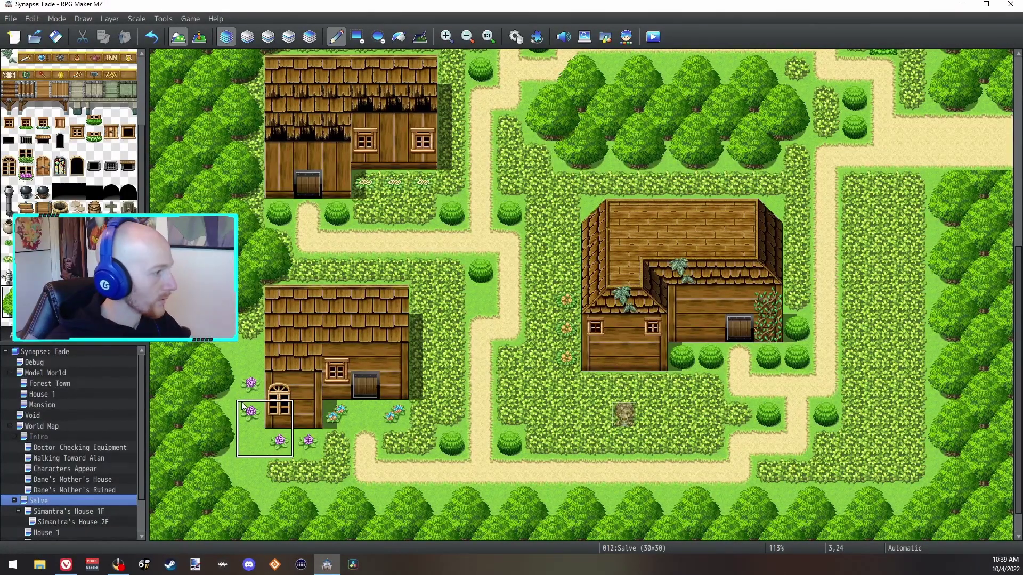
{"action": "left_click", "coordinate": [235, 342]}
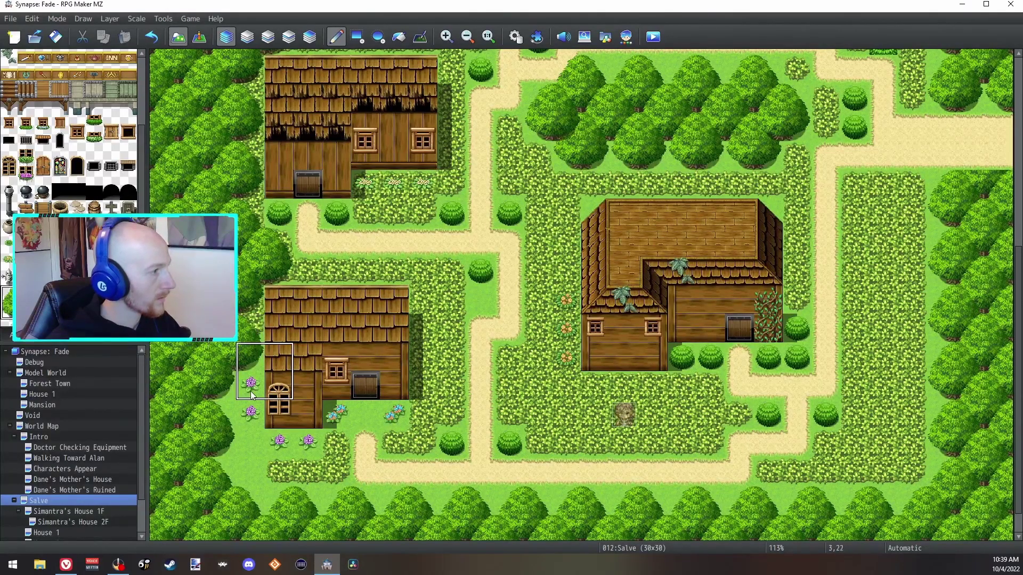
Extend the forest with large trees along the southern path and down the eastern edge beside the hedge.
{"action": "scroll", "coordinate": [388, 331], "scroll_direction": "down", "scroll_amount": 5, "text": "ctrl"}
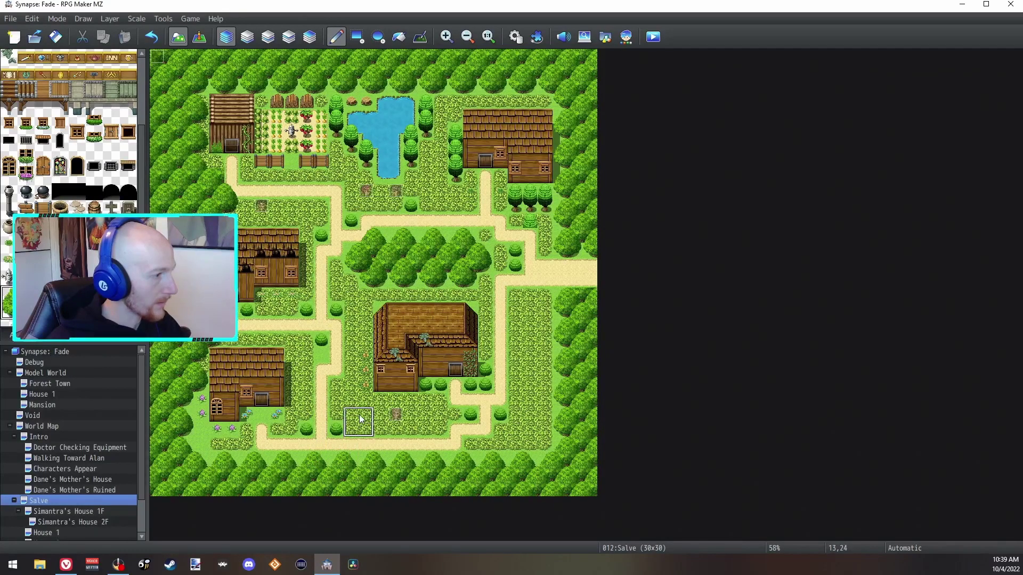
{"action": "scroll", "coordinate": [368, 442], "scroll_direction": "up", "scroll_amount": 5, "text": "ctrl"}
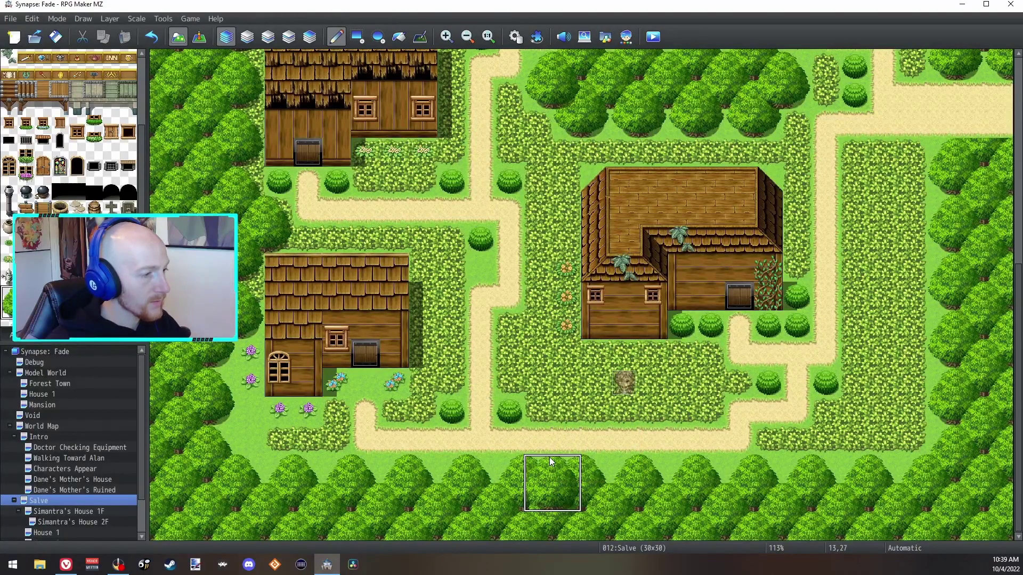
{"action": "scroll", "coordinate": [922, 223], "scroll_direction": "up", "scroll_amount": 2}
{"action": "left_click_drag", "start_coordinate": [921, 218], "coordinate": [927, 411]}
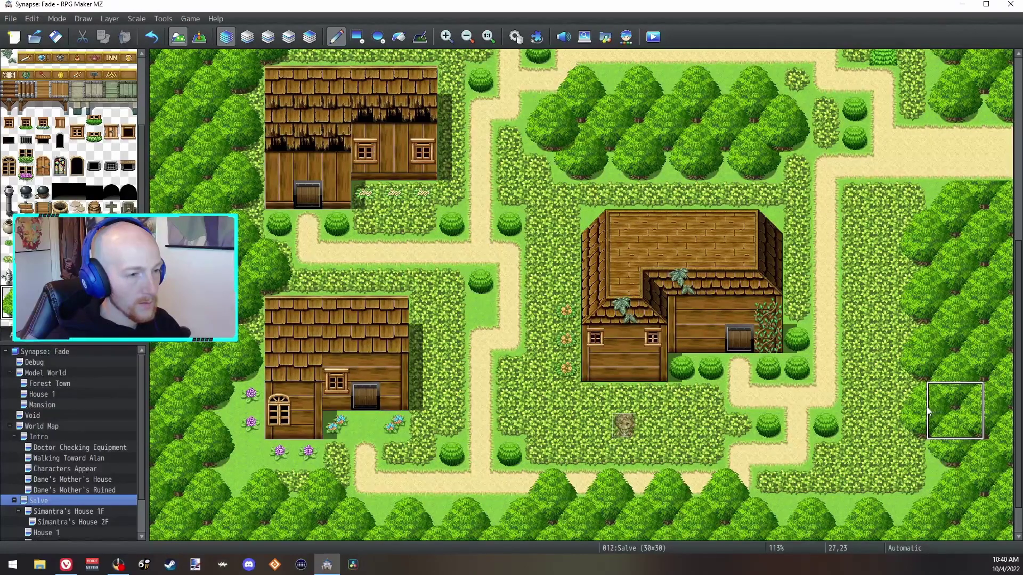
{"action": "key", "text": "ctrl+z"}
{"action": "left_click_drag", "start_coordinate": [909, 230], "coordinate": [913, 458]}
Plant a row of large trees over the hedge directly north of the northeast house.
{"action": "scroll", "coordinate": [757, 465], "scroll_direction": "down", "scroll_amount": 2}
{"action": "scroll", "coordinate": [756, 465], "scroll_direction": "up", "scroll_amount": 12}
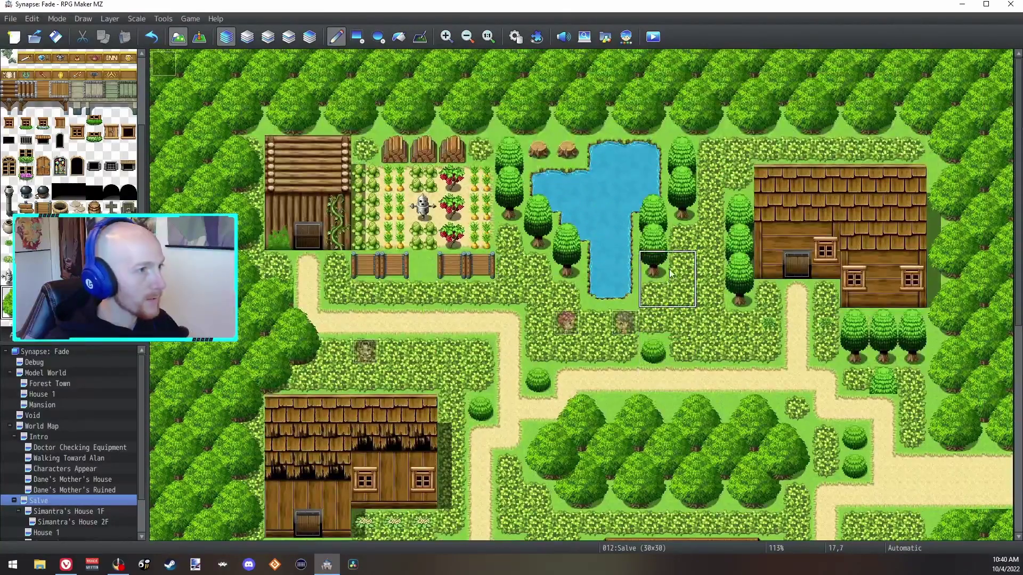
{"action": "mouse_move", "coordinate": [670, 269]}
{"action": "left_mouse_down"}
{"action": "mouse_move", "coordinate": [730, 124]}
{"action": "mouse_move", "coordinate": [718, 123]}
{"action": "mouse_move", "coordinate": [928, 138]}
{"action": "mouse_move", "coordinate": [964, 159]}
{"action": "left_mouse_up"}
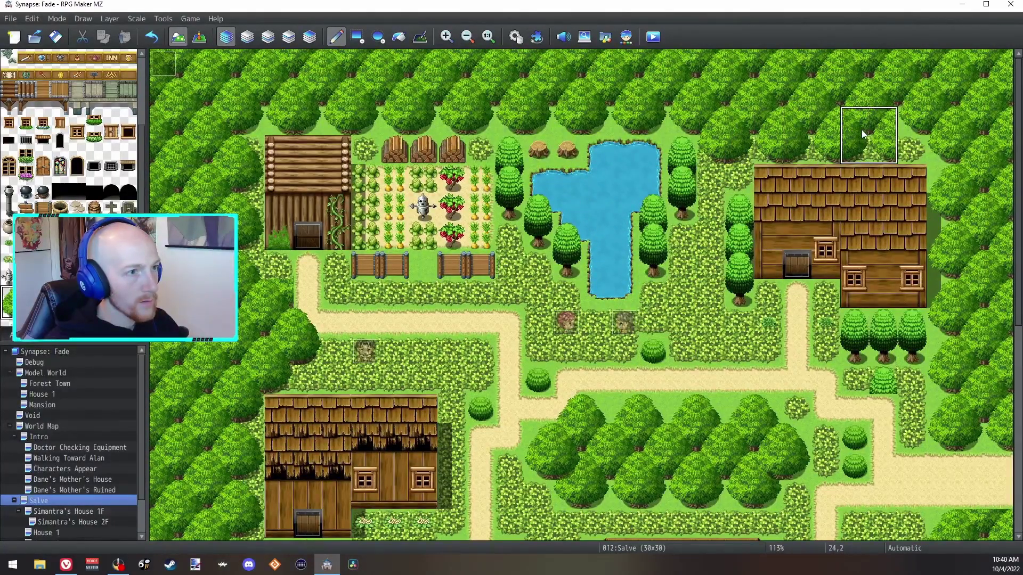
Check tile layers 1 and 2, try a large tree on the northeast house's roof corner, and undo it.
{"action": "left_click", "coordinate": [246, 36]}
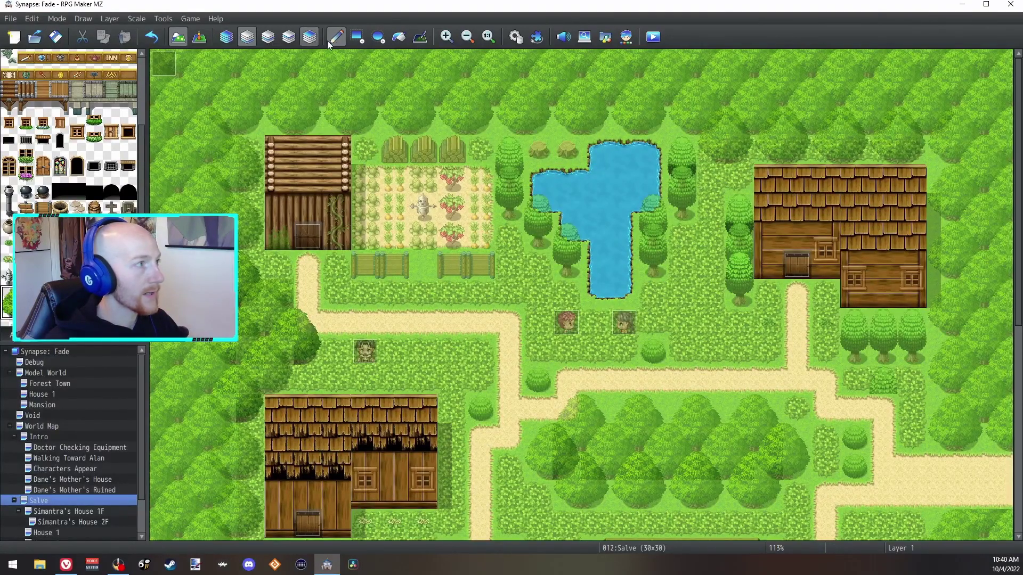
{"action": "left_click", "coordinate": [268, 38]}
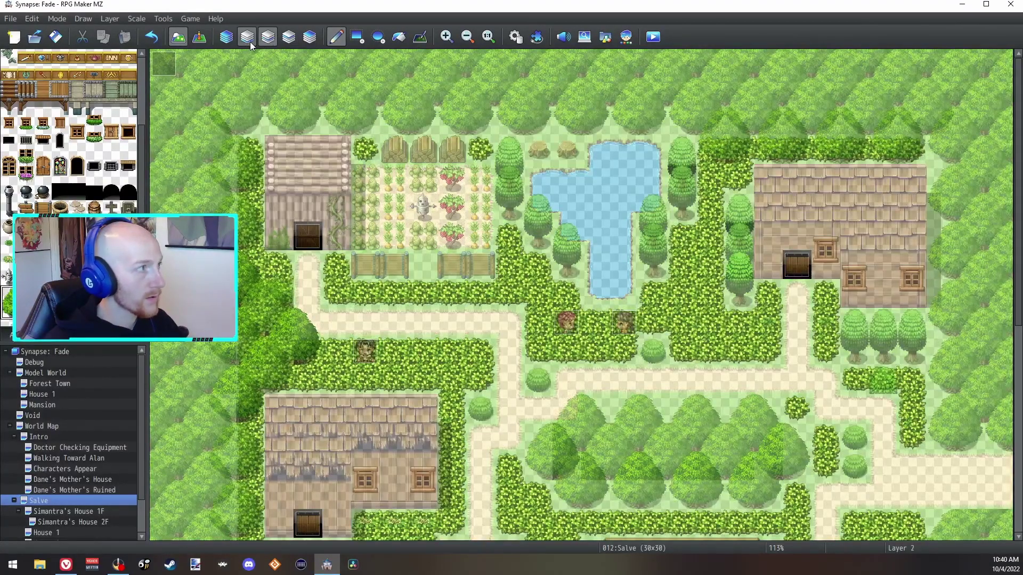
{"action": "left_click", "coordinate": [232, 39]}
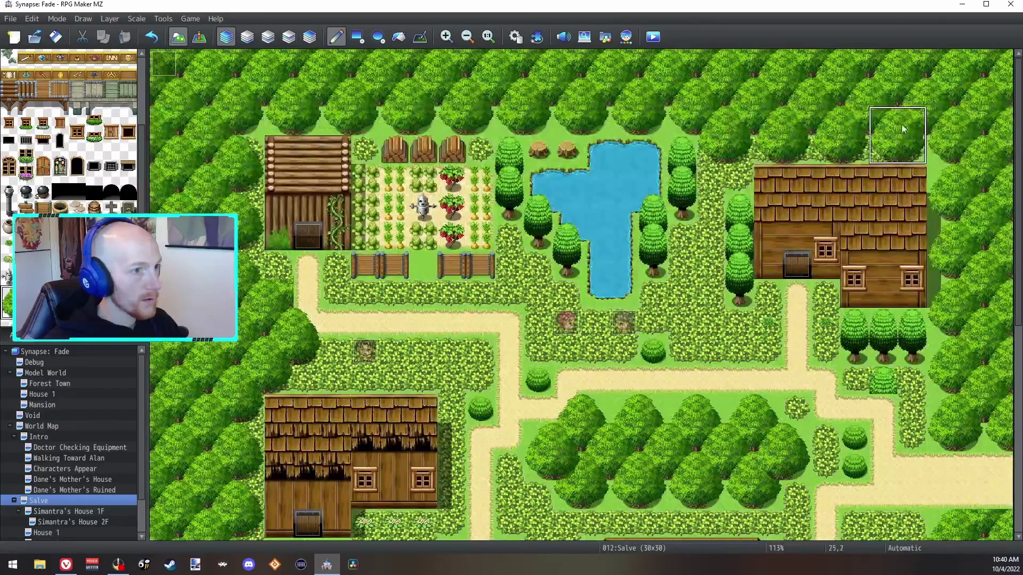
{"action": "left_click", "coordinate": [925, 167]}
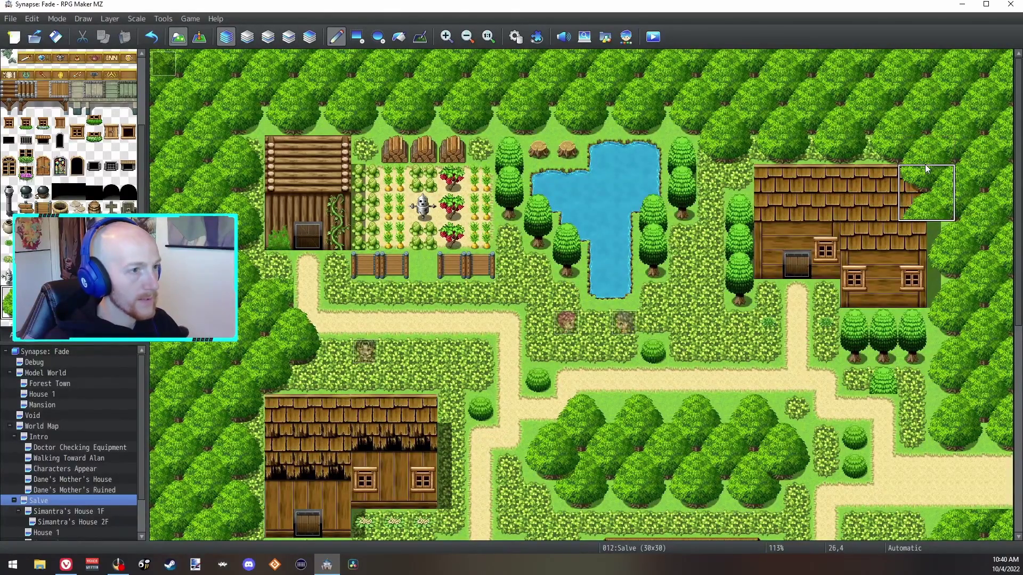
{"action": "key", "text": "ctrl+z"}
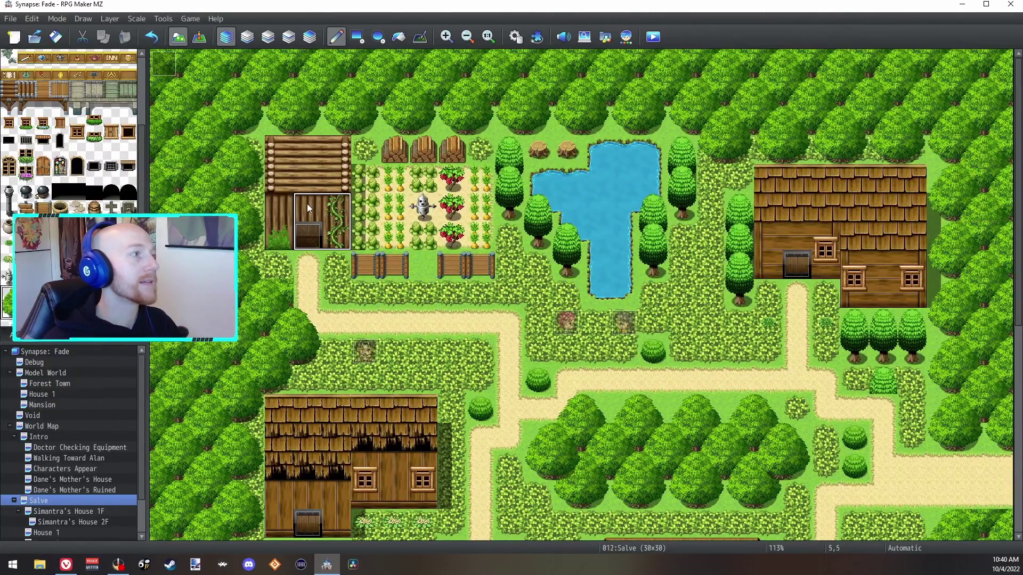
Enlarge the central grove with large trees, north onto the path and south to the roof of the large house.
{"action": "scroll", "coordinate": [308, 206], "scroll_direction": "down", "scroll_amount": 3, "text": "ctrl"}
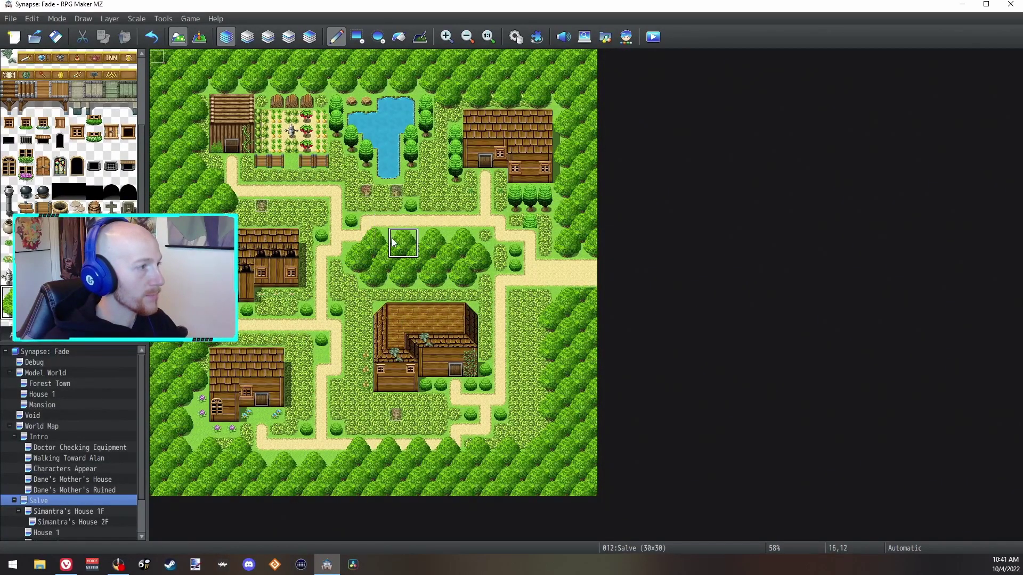
{"action": "left_click_drag", "start_coordinate": [388, 227], "coordinate": [443, 281]}
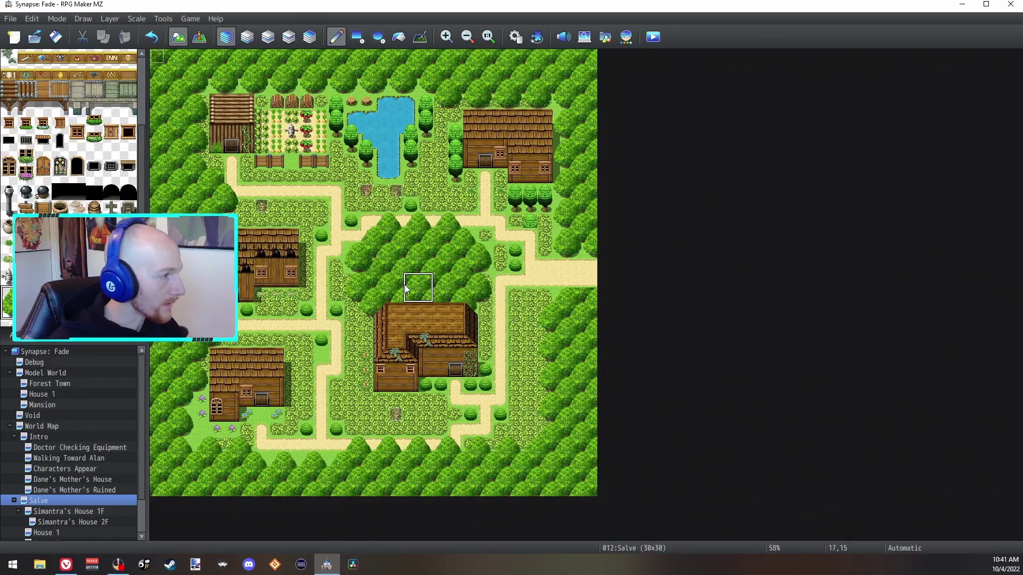
{"action": "scroll", "coordinate": [395, 298], "scroll_direction": "up", "scroll_amount": 2, "text": "ctrl"}
{"action": "scroll", "coordinate": [407, 308], "scroll_direction": "up", "scroll_amount": 2, "text": "ctrl"}
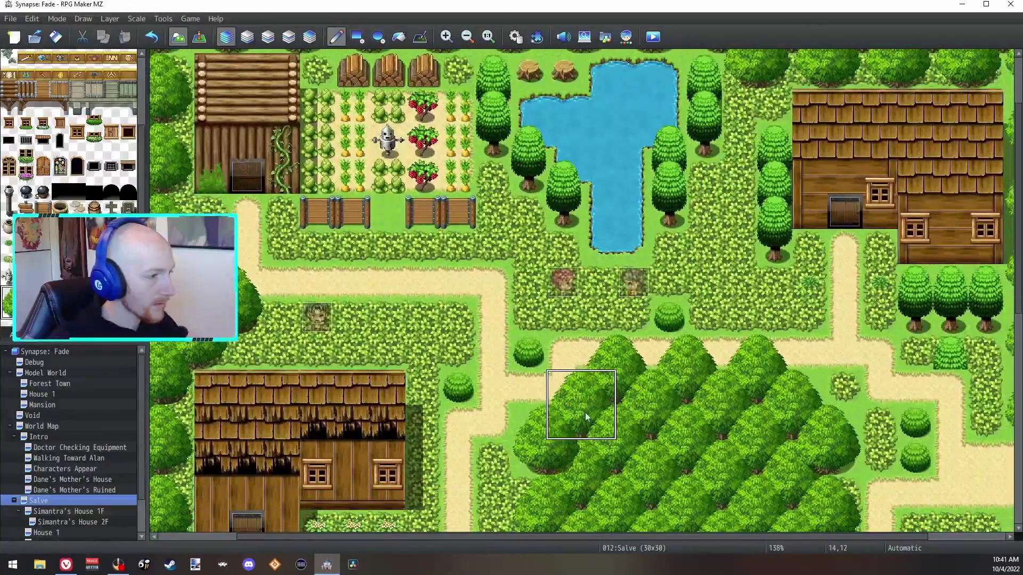
{"action": "scroll", "coordinate": [628, 434], "scroll_direction": "down", "scroll_amount": 1}
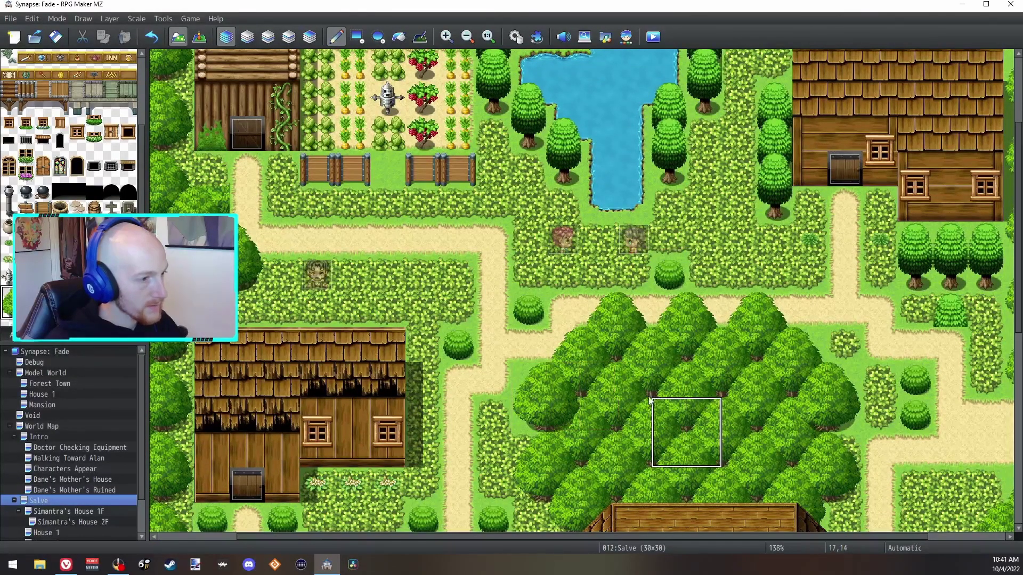
Extend the central grove with large trees down the west side of the large house, overlapping the path's edge.
{"action": "scroll", "coordinate": [376, 301], "scroll_direction": "down", "scroll_amount": 2, "text": "ctrl"}
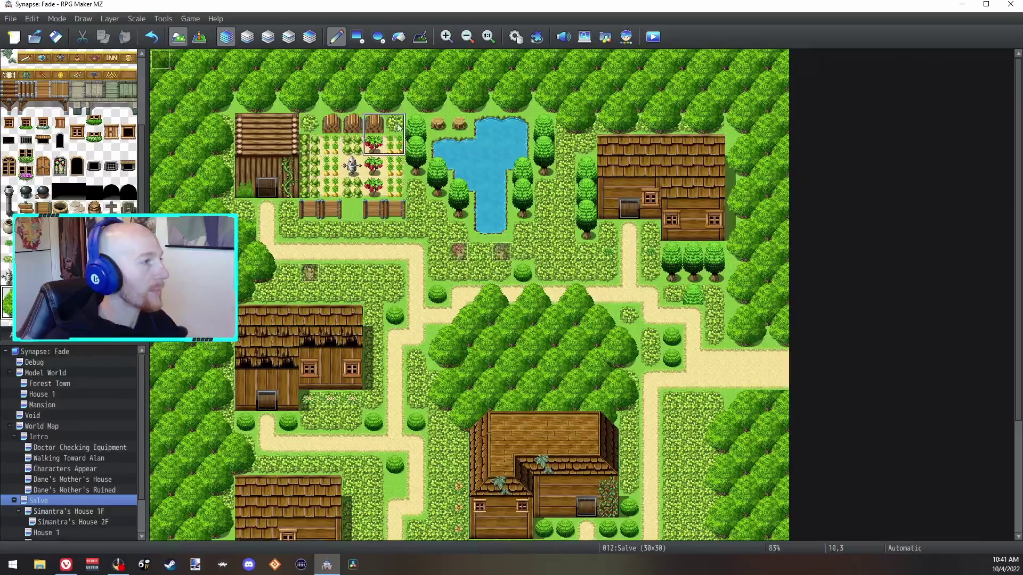
{"action": "scroll", "coordinate": [453, 213], "scroll_direction": "down", "scroll_amount": 5}
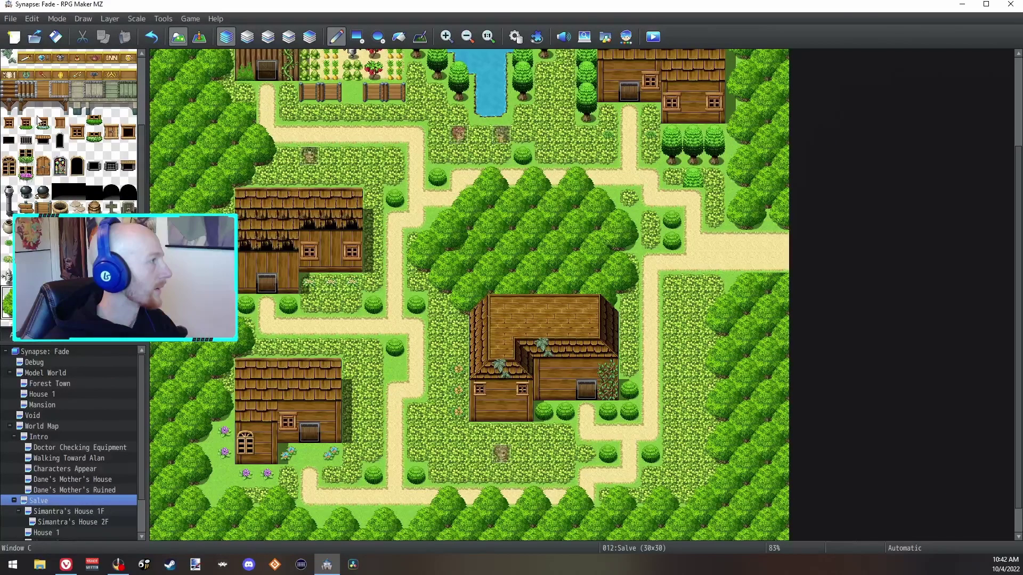
{"action": "scroll", "coordinate": [2, 60], "scroll_direction": "up", "scroll_amount": 5}
{"action": "left_click", "coordinate": [3, 60]}
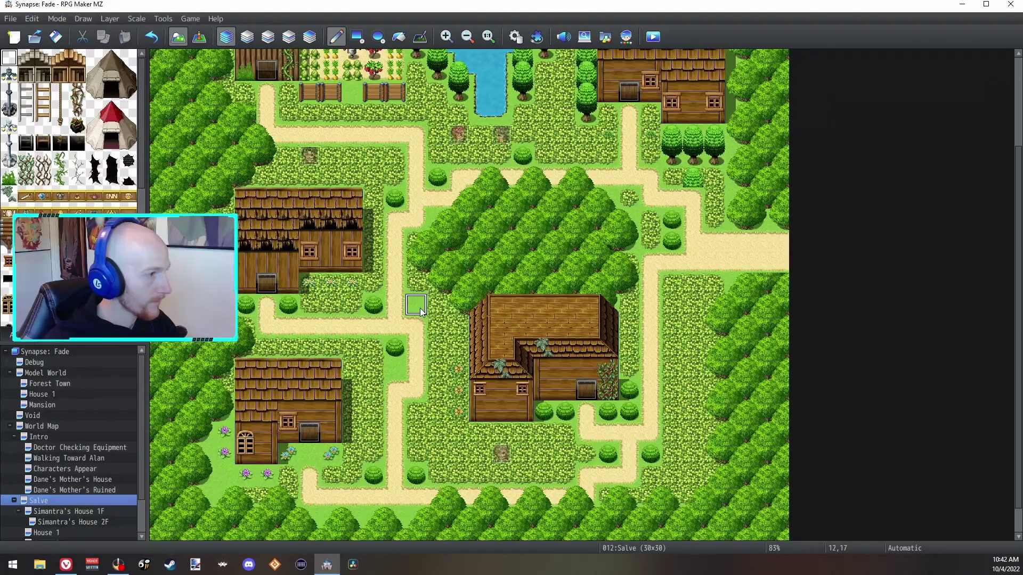
{"action": "scroll", "coordinate": [126, 184], "scroll_direction": "down", "scroll_amount": 6}
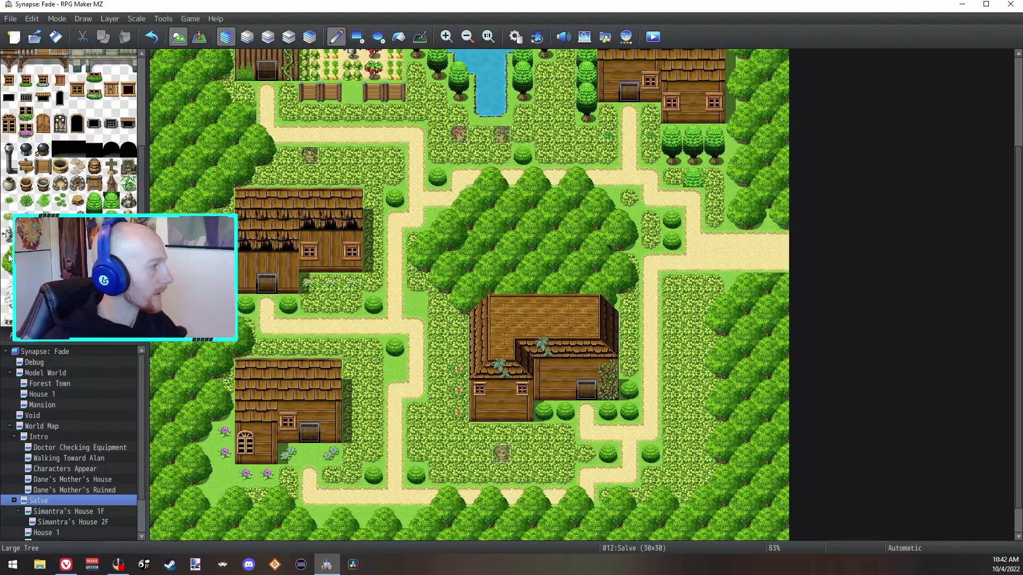
{"action": "left_click", "coordinate": [433, 301]}
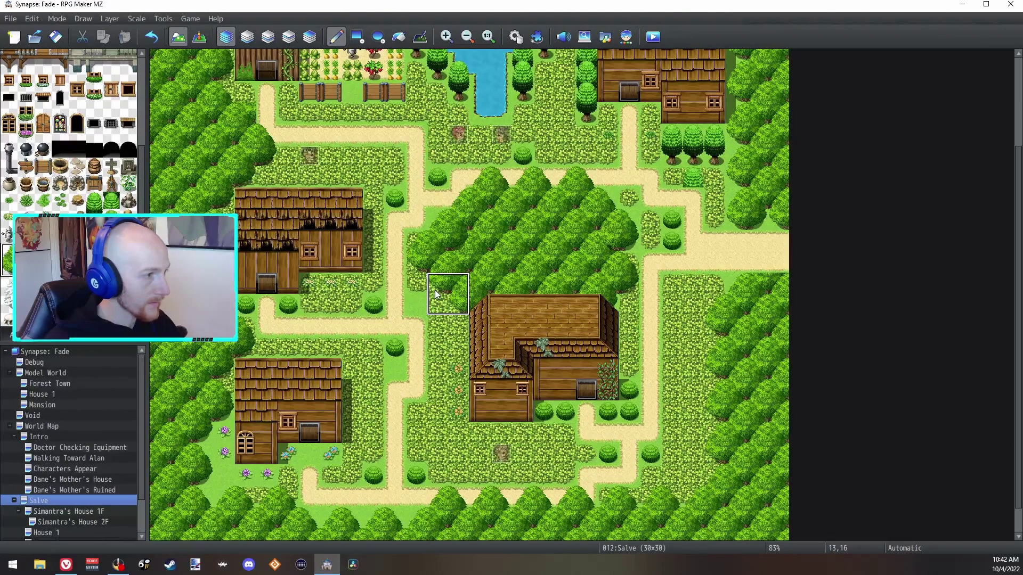
{"action": "key", "text": "ctrl+z"}
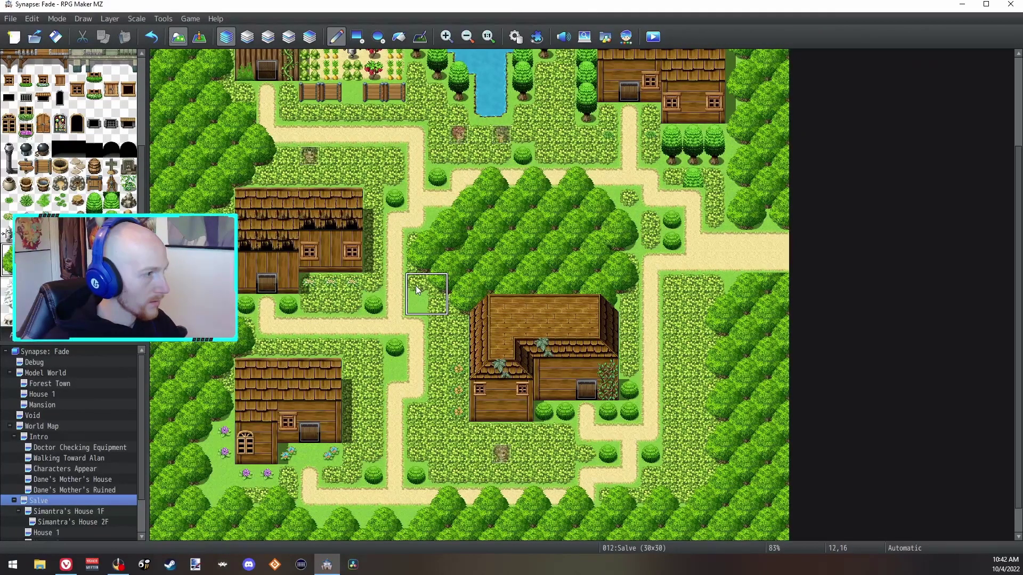
{"action": "left_click_drag", "start_coordinate": [417, 287], "coordinate": [421, 327]}
{"action": "left_click", "coordinate": [441, 311]}
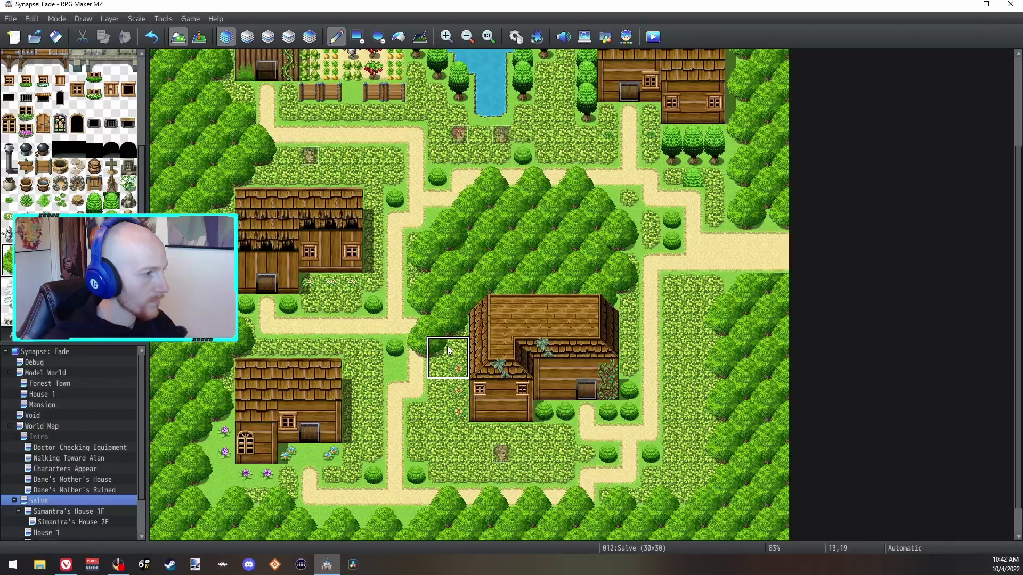
{"action": "left_click", "coordinate": [418, 368]}
{"action": "left_click", "coordinate": [446, 398]}
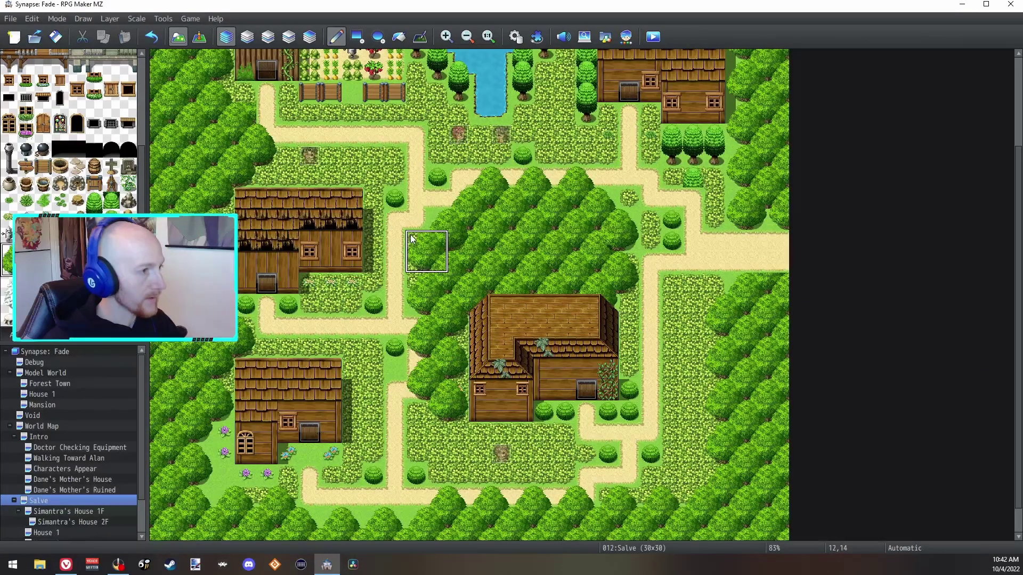
Plant a row of large trees directly north of the house with the burnt roof, reaching the path.
{"action": "scroll", "coordinate": [320, 195], "scroll_direction": "down", "scroll_amount": 3, "text": "ctrl"}
{"action": "scroll", "coordinate": [291, 186], "scroll_direction": "up", "scroll_amount": 4, "text": "ctrl"}
{"action": "left_click", "coordinate": [266, 187]}
{"action": "scroll", "coordinate": [267, 188], "scroll_direction": "down", "scroll_amount": 3, "text": "ctrl"}
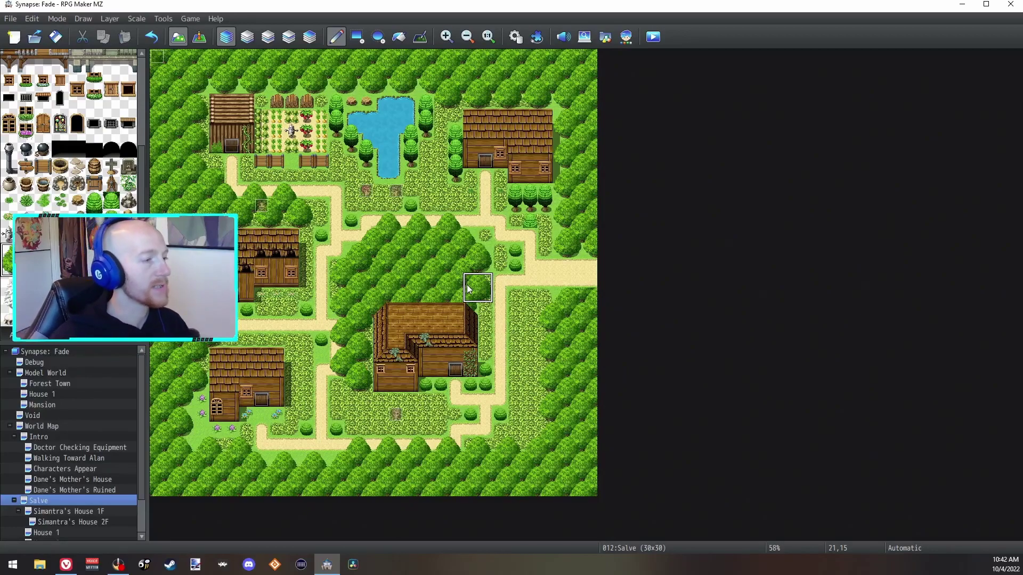
In event mode, move event EV001 out of the new trees onto the path at 10,9.
{"action": "left_click", "coordinate": [199, 37]}
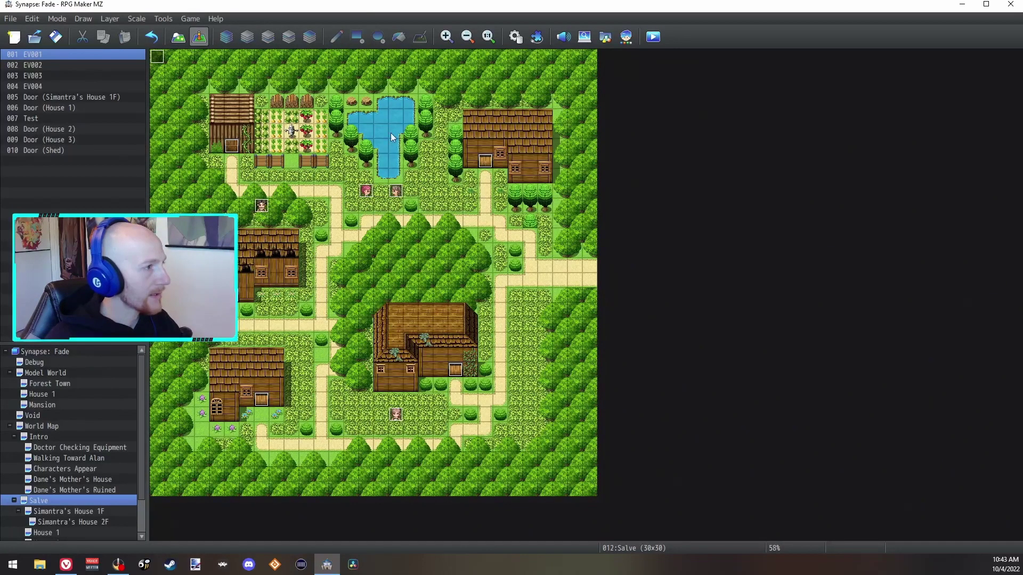
{"action": "left_click", "coordinate": [262, 208]}
{"action": "left_click_drag", "start_coordinate": [308, 187], "coordinate": [312, 190]}
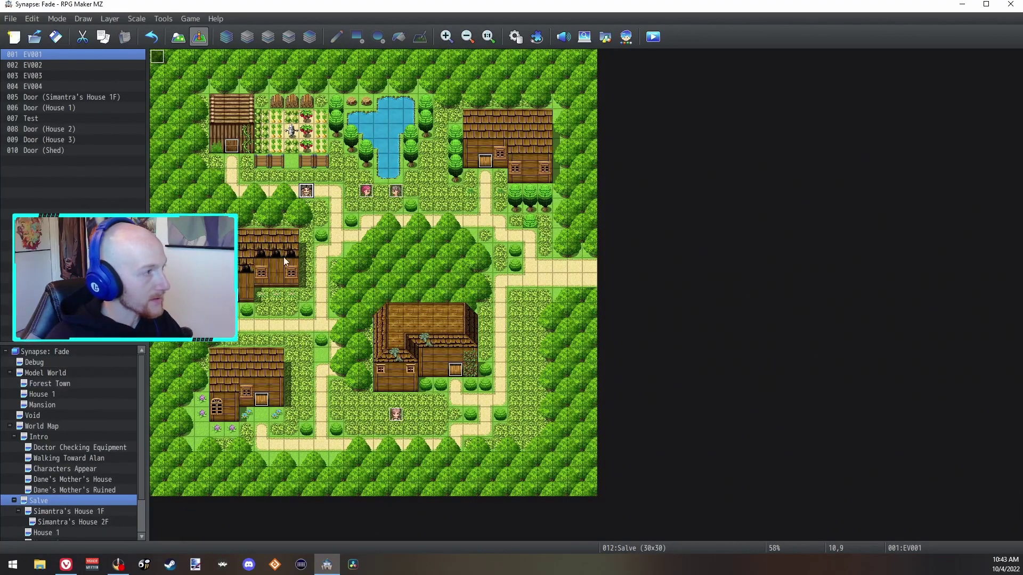
Set the player's starting position on the eastern path at 27,15 and start a new game in a playtest.
{"action": "right_click", "coordinate": [554, 274]}
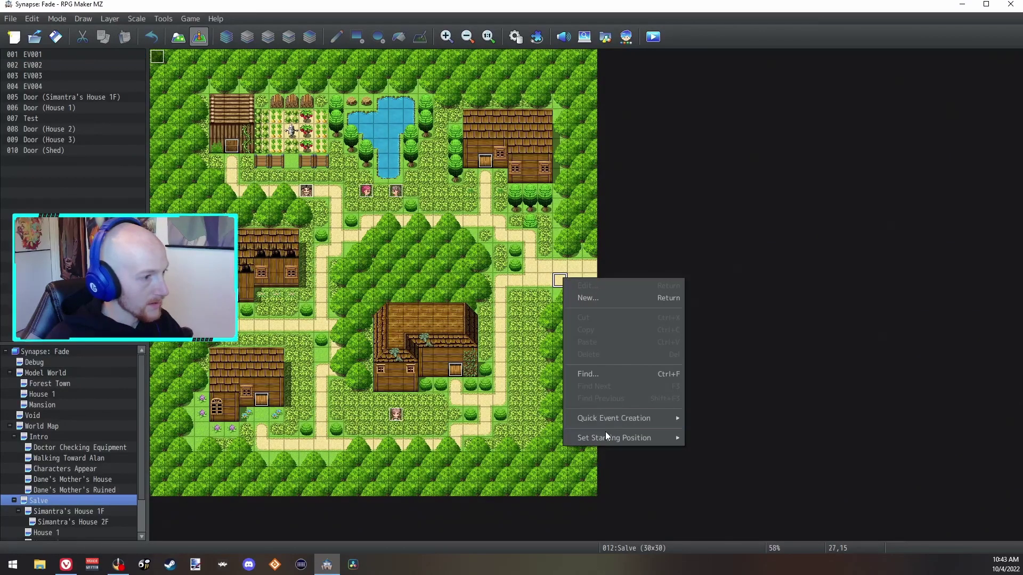
{"action": "mouse_move", "coordinate": [605, 434]}
{"action": "left_click", "coordinate": [701, 445]}
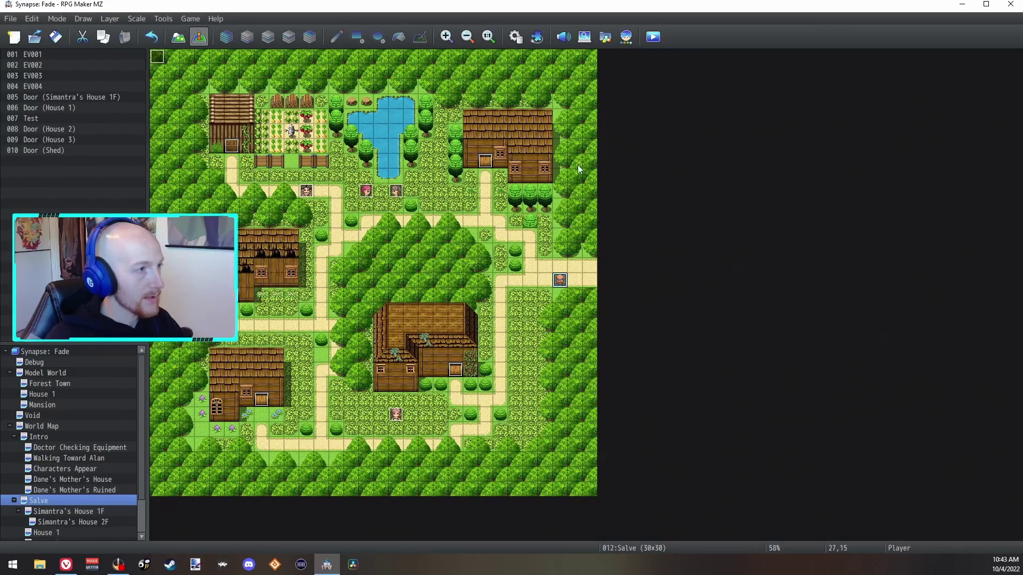
{"action": "left_click", "coordinate": [655, 36]}
{"action": "left_click", "coordinate": [507, 302]}
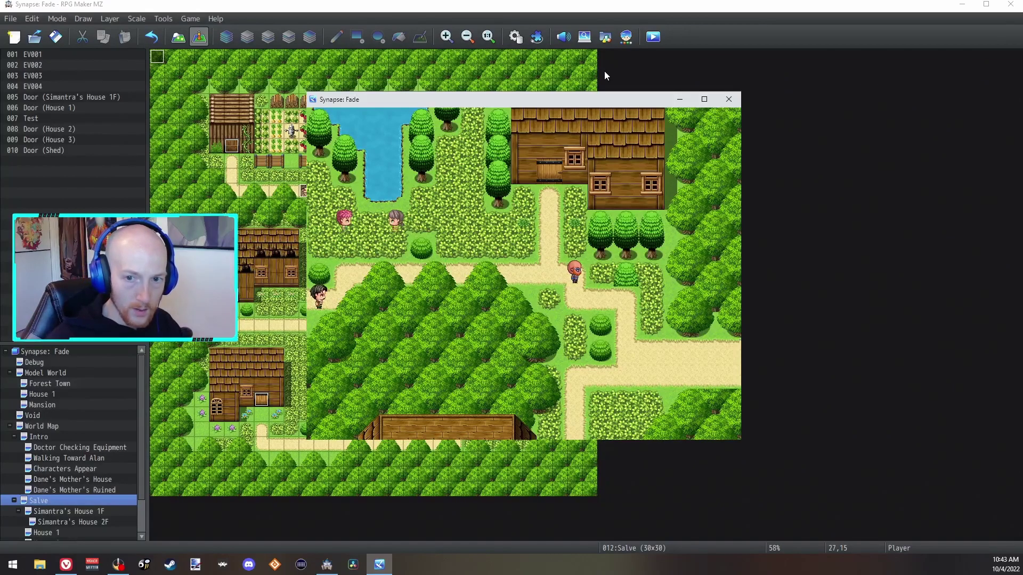
Walk from the eastern entrance past the central grove and the burnt house to the southwest house, checking the trees in play.
{"action": "key", "text": "Down"}
{"action": "key", "text": "Left"}
{"action": "key", "text": "Up"}
{"action": "key", "text": "Left"}
{"action": "key", "text": "Up"}
{"action": "key", "text": "Left"}
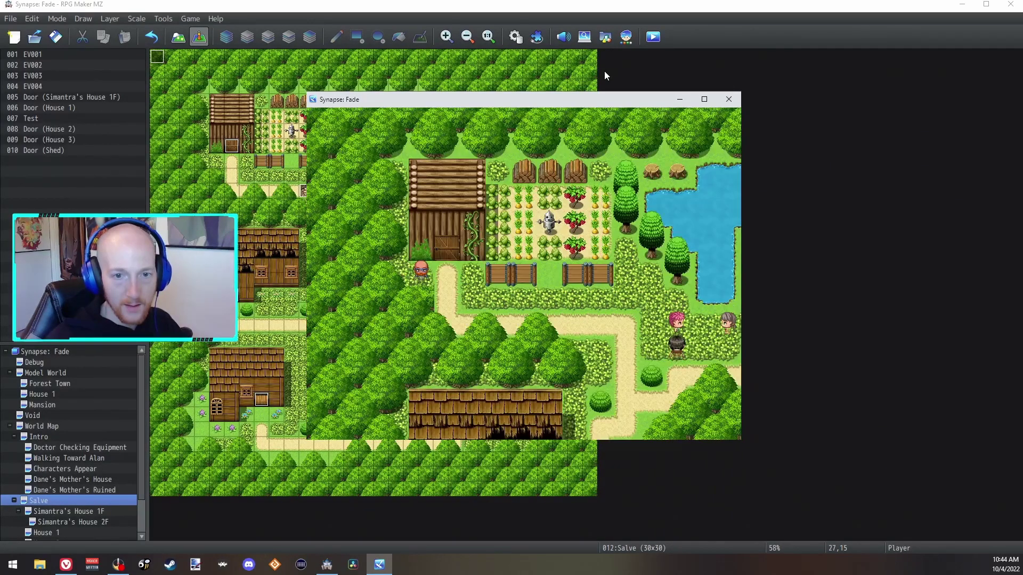
{"action": "key", "text": "Right"}
{"action": "key", "text": "Down"}
{"action": "key", "text": "Right"}
{"action": "key", "text": "Down"}
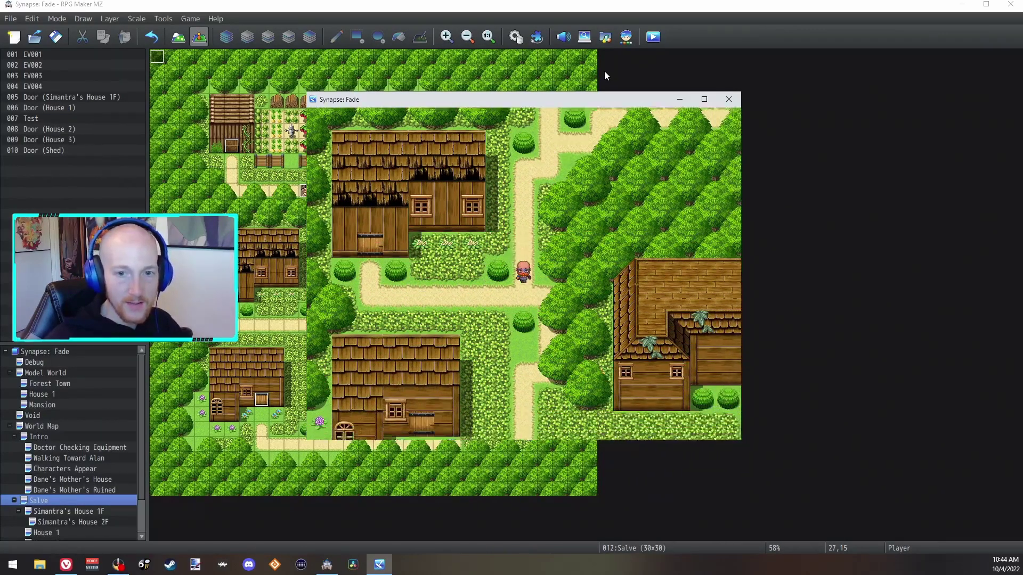
{"action": "key", "text": "Left"}
{"action": "key", "text": "Right"}
{"action": "key", "text": "Left"}
{"action": "key", "text": "Down"}
{"action": "key", "text": "Left"}
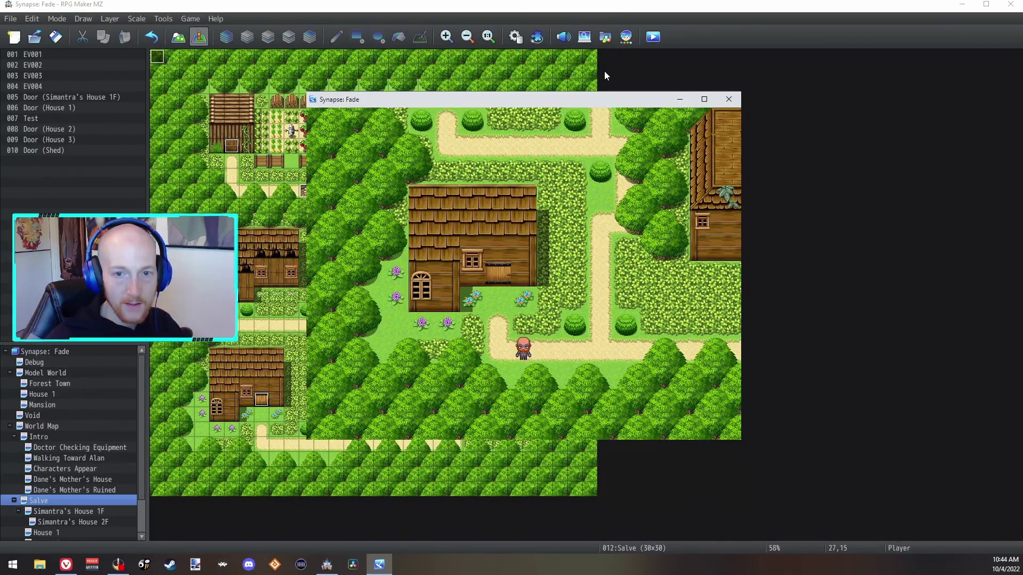
Walk east along the southern path and around the large house to check the tree line, then end the playtest.
{"action": "key", "text": "Right"}
{"action": "key", "text": "Right"}
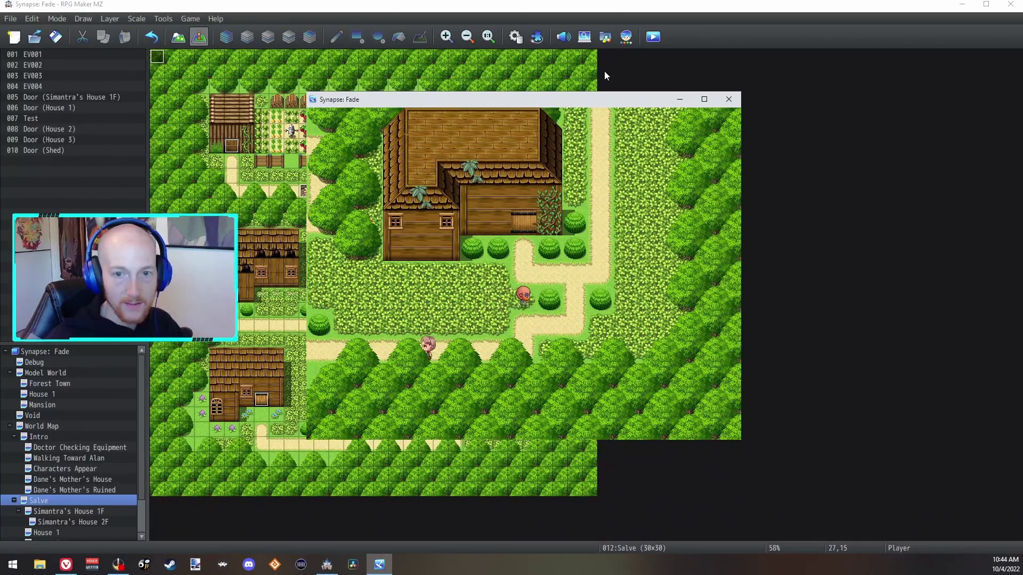
{"action": "key", "text": "Up"}
{"action": "key", "text": "Right"}
{"action": "key", "text": "Up"}
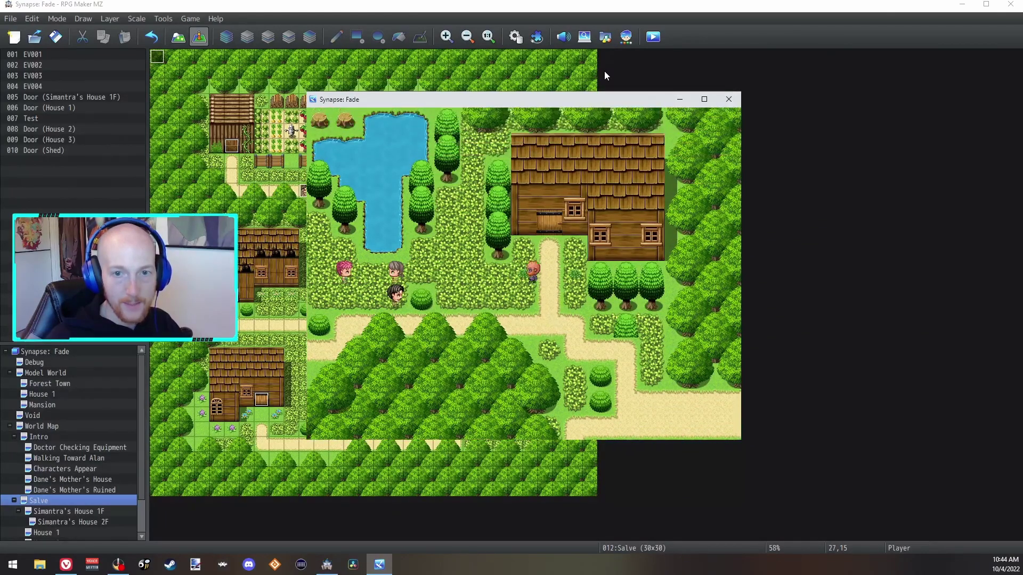
{"action": "key", "text": "Left"}
{"action": "key", "text": "Right"}
{"action": "key", "text": "Up"}
{"action": "key", "text": "Right"}
{"action": "key", "text": "Down"}
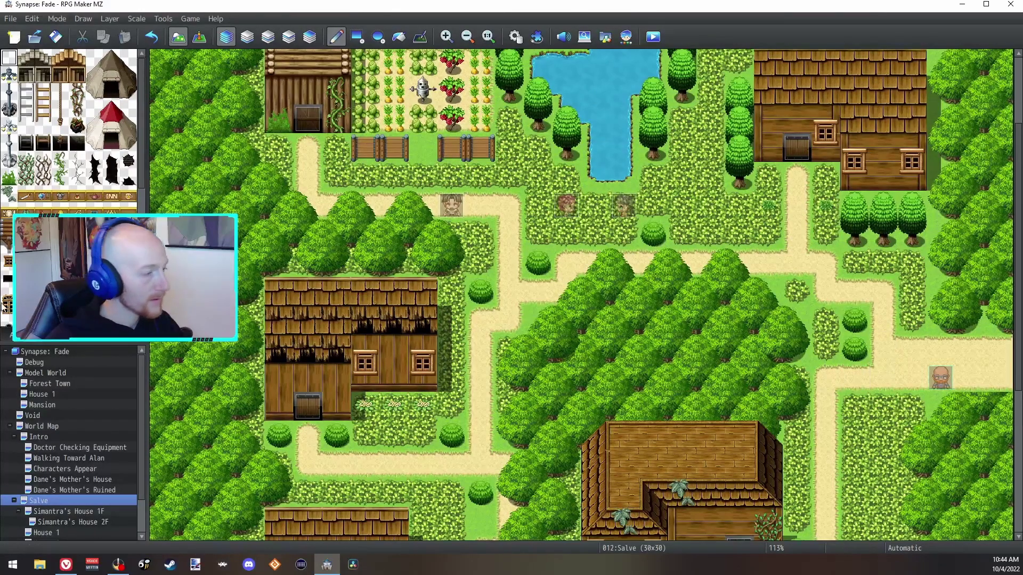
Paint a vertical sand path on layer 1 through the hedge northeast of the southwest house, linking the two path sections.
{"action": "scroll", "coordinate": [302, 305], "scroll_direction": "down", "scroll_amount": 1}
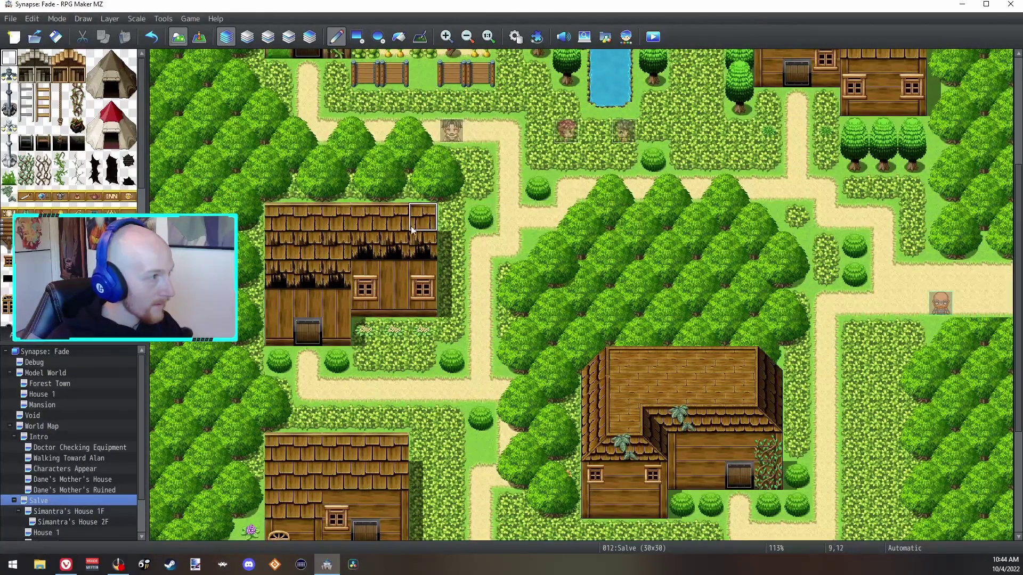
{"action": "scroll", "coordinate": [284, 357], "scroll_direction": "down", "scroll_amount": 3}
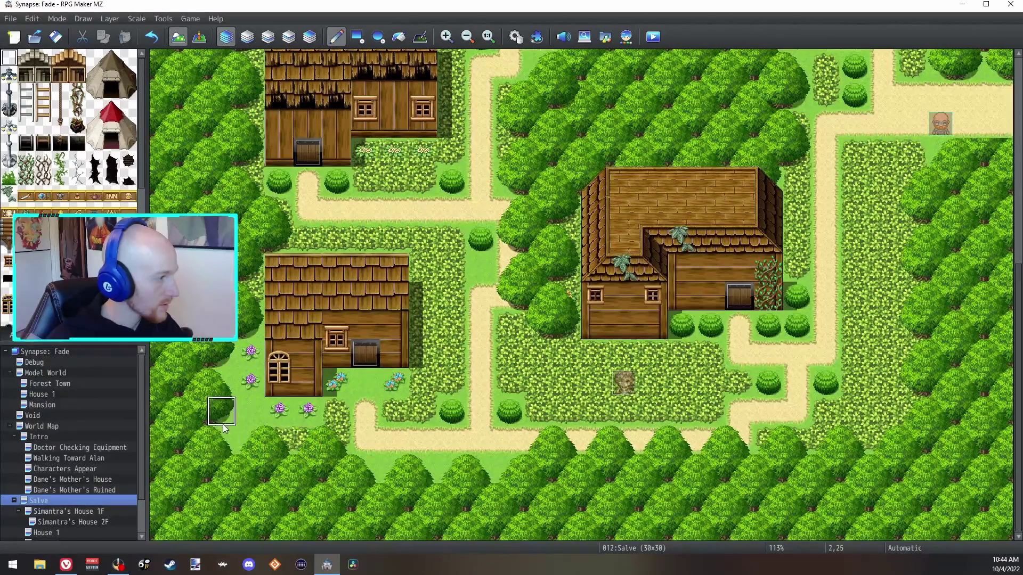
{"action": "scroll", "coordinate": [232, 143], "scroll_direction": "up", "scroll_amount": 6}
{"action": "scroll", "coordinate": [723, 356], "scroll_direction": "down", "scroll_amount": 3}
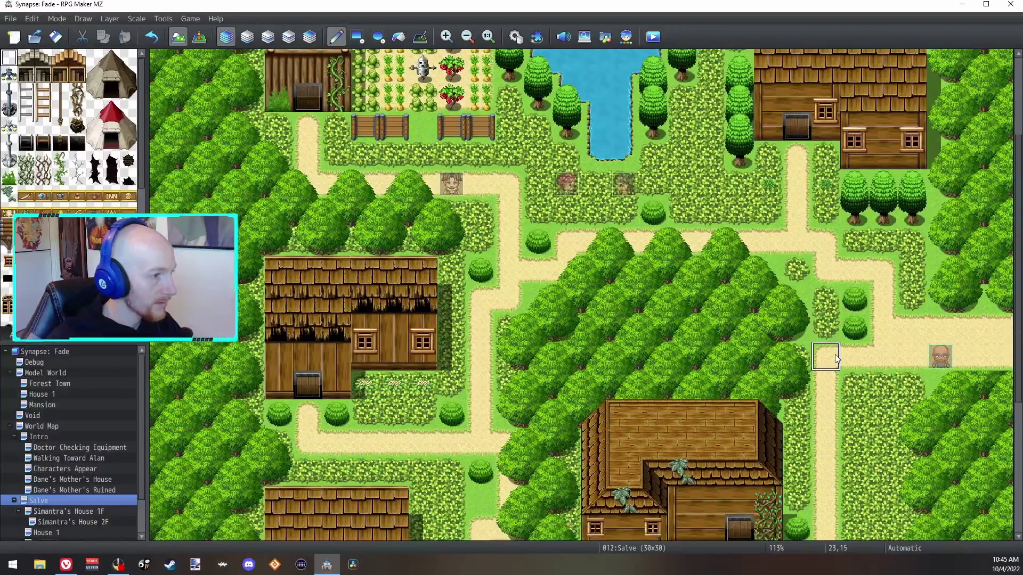
{"action": "scroll", "coordinate": [720, 357], "scroll_direction": "down", "scroll_amount": 2}
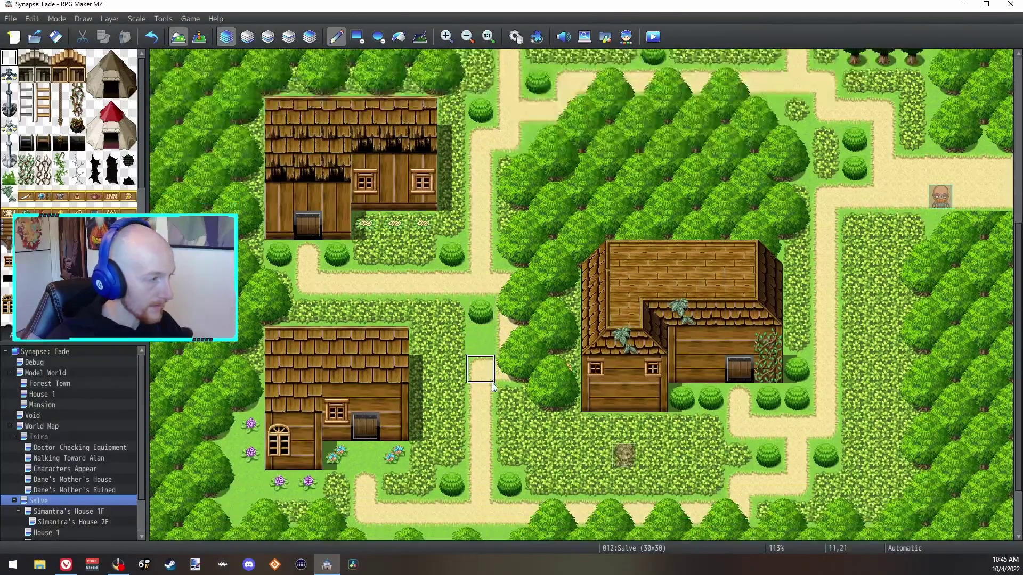
{"action": "scroll", "coordinate": [482, 362], "scroll_direction": "down", "scroll_amount": 1}
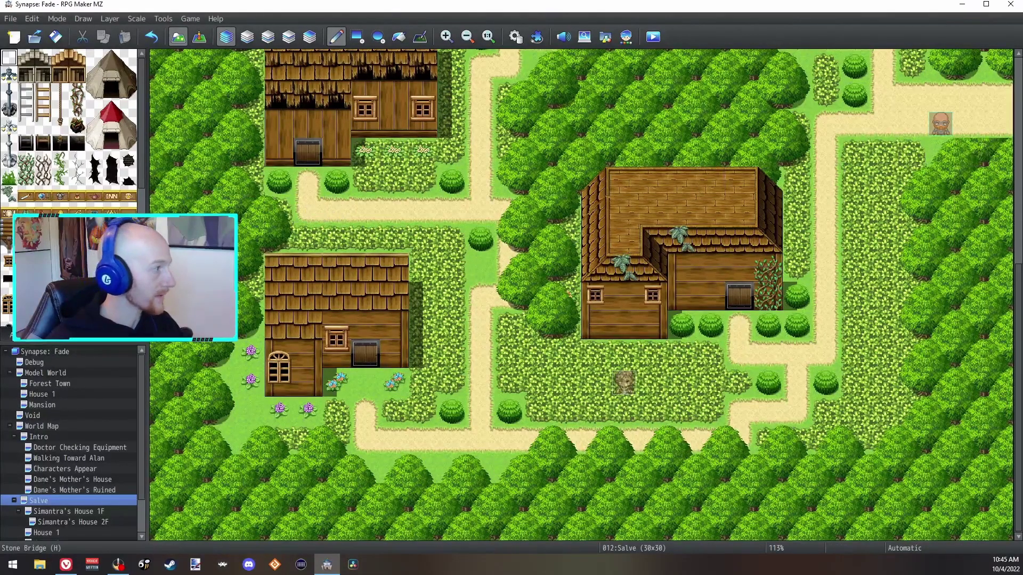
{"action": "scroll", "coordinate": [128, 234], "scroll_direction": "down", "scroll_amount": 2}
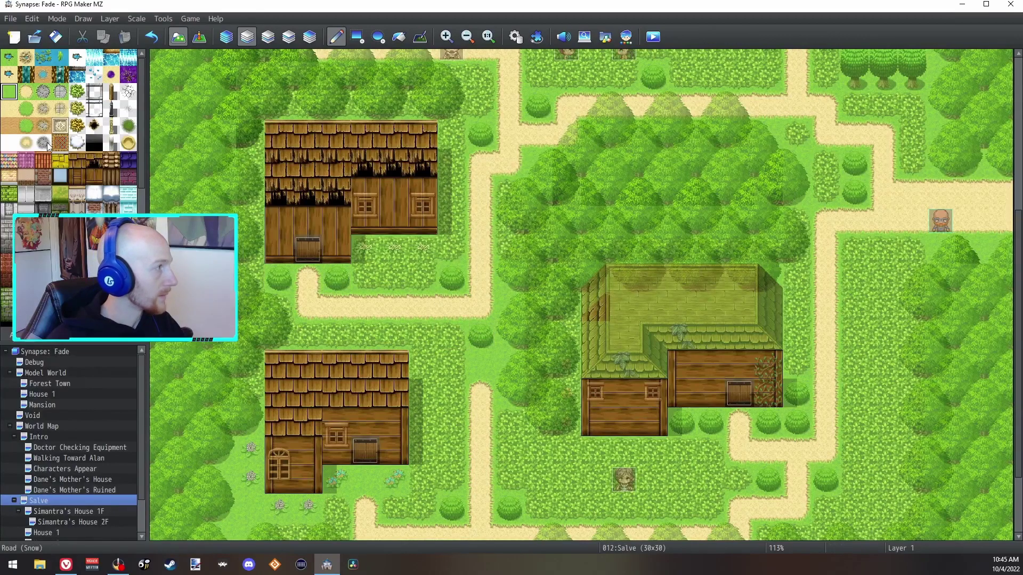
{"action": "left_click", "coordinate": [25, 91]}
{"action": "left_click_drag", "start_coordinate": [457, 400], "coordinate": [457, 330]}
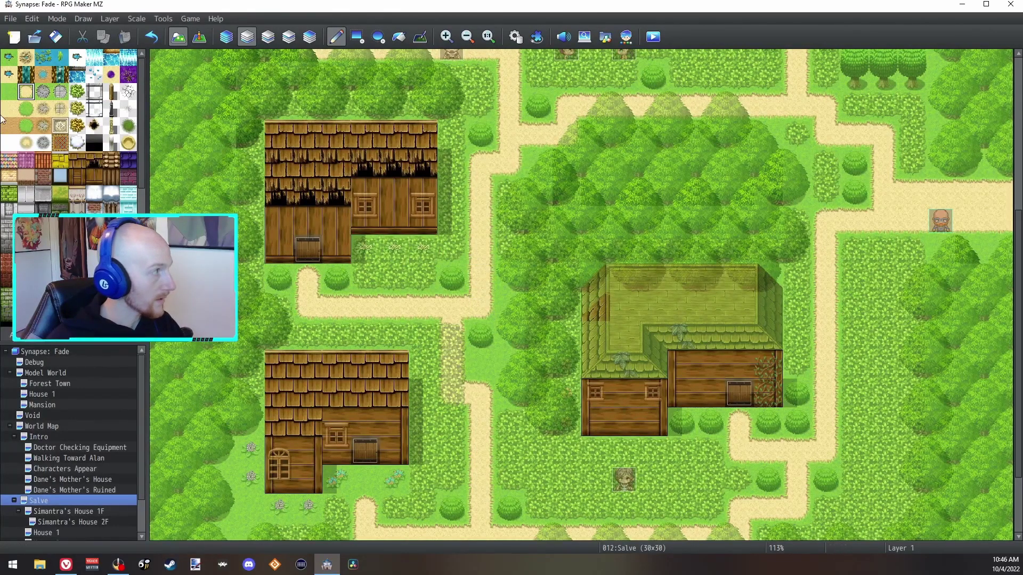
Clear the hedge tiles covering the new path on layer 2 and return to automatic layer selection.
{"action": "left_click", "coordinate": [268, 36]}
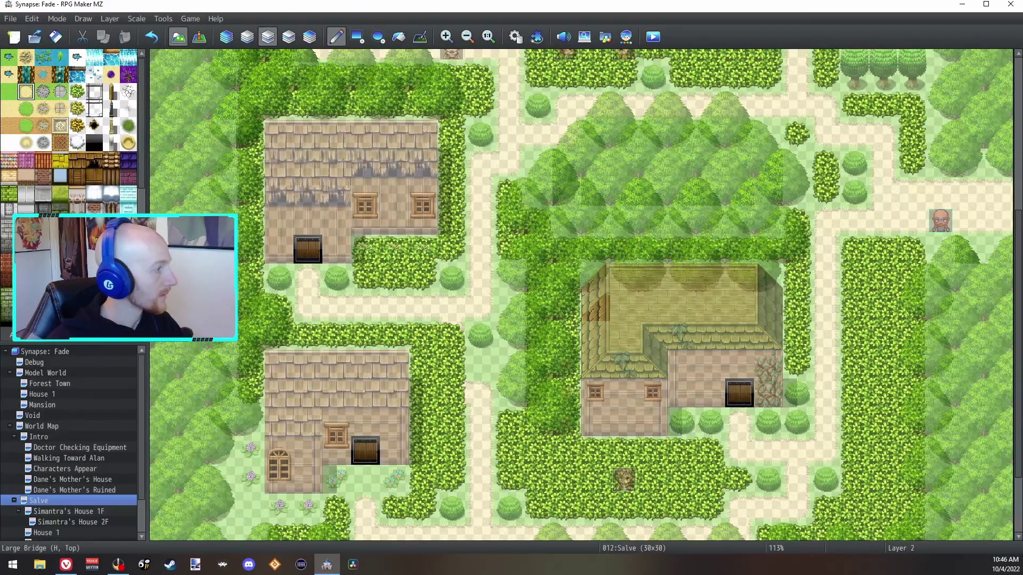
{"action": "left_click", "coordinate": [32, 335]}
{"action": "scroll", "coordinate": [17, 103], "scroll_direction": "up", "scroll_amount": 1}
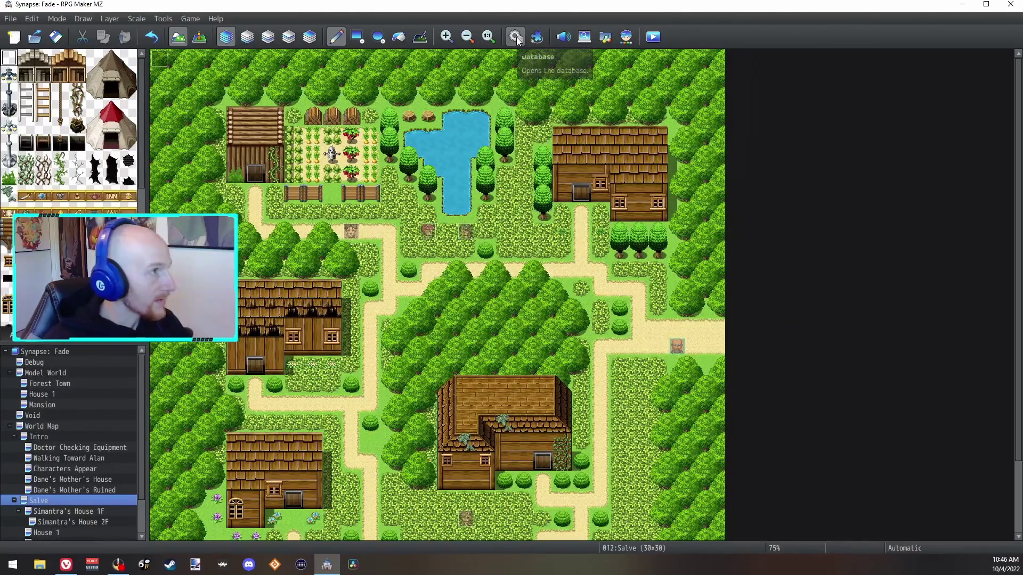
Open the database's item list and copy the Gelatin Cake item into slot 0002.
{"action": "left_click", "coordinate": [515, 36]}
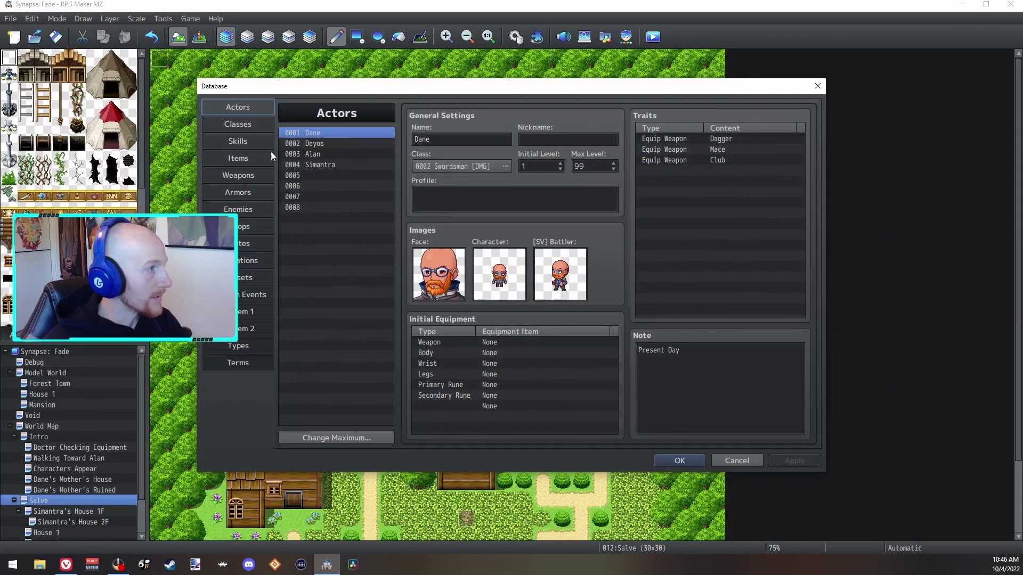
{"action": "left_click", "coordinate": [238, 159]}
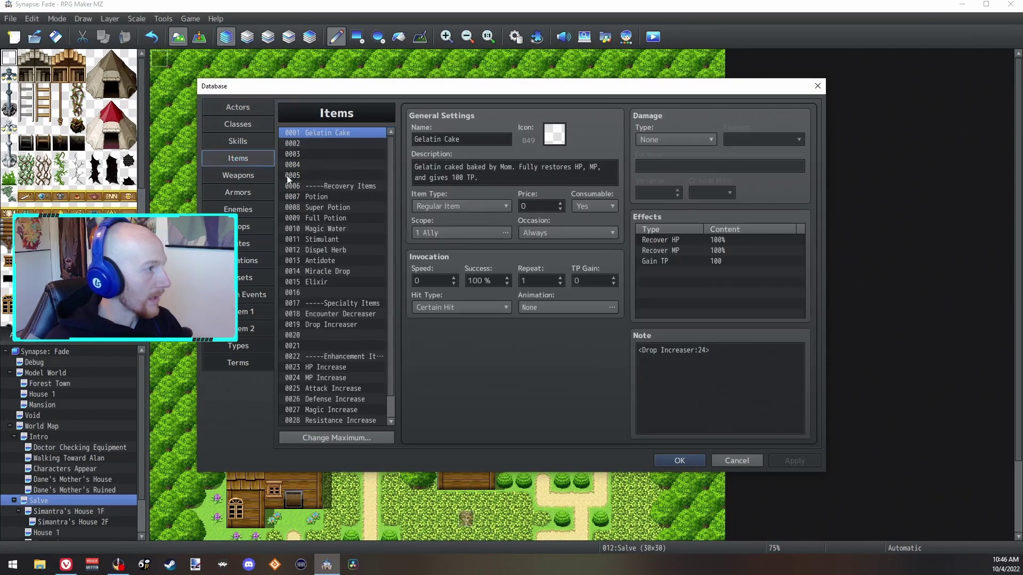
{"action": "left_click", "coordinate": [331, 196]}
{"action": "left_click", "coordinate": [339, 186]}
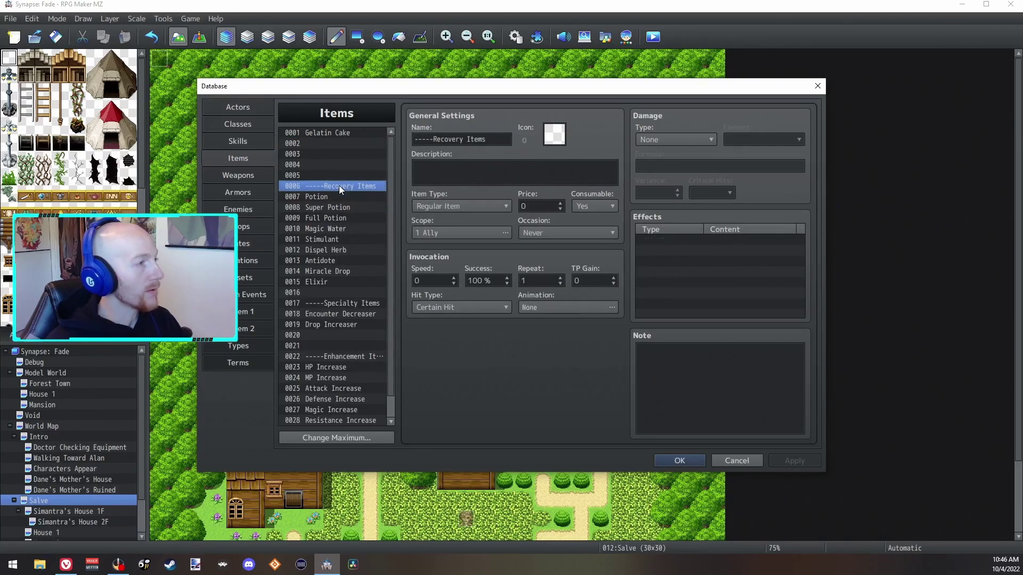
{"action": "left_click", "coordinate": [343, 134]}
{"action": "right_click", "coordinate": [340, 132]}
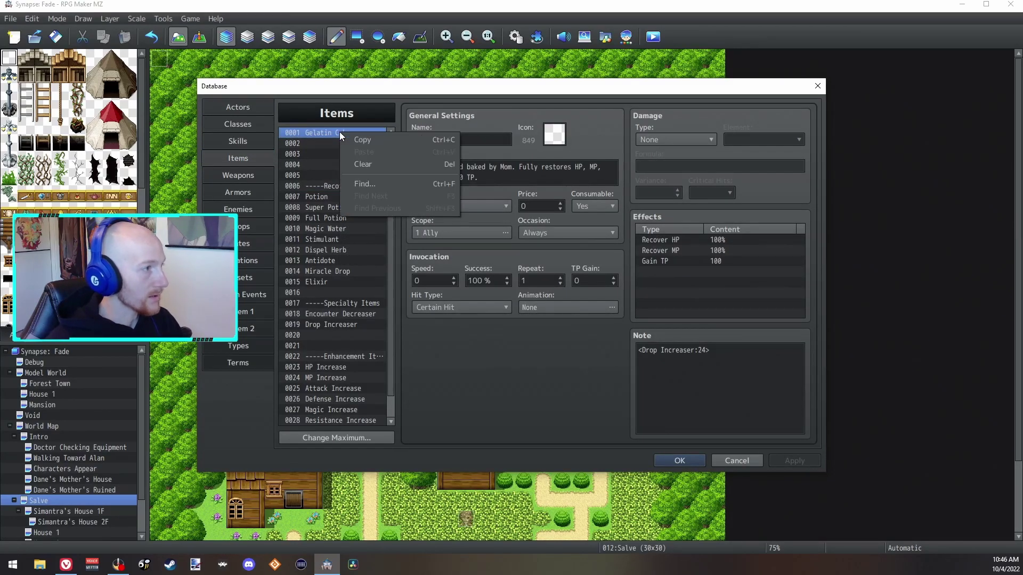
{"action": "left_click", "coordinate": [352, 139]}
{"action": "right_click", "coordinate": [322, 144]}
{"action": "left_click", "coordinate": [341, 165]}
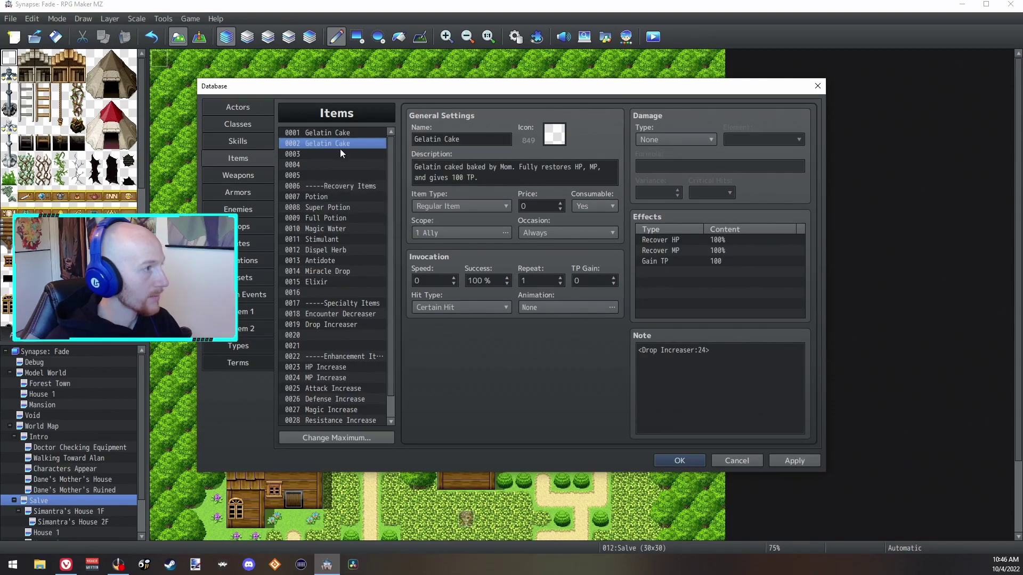
Clear item slot 0001 and enter a section heading beginning with "---" as its name.
{"action": "left_click", "coordinate": [339, 131]}
{"action": "key", "text": "Delete"}
{"action": "left_click", "coordinate": [445, 140]}
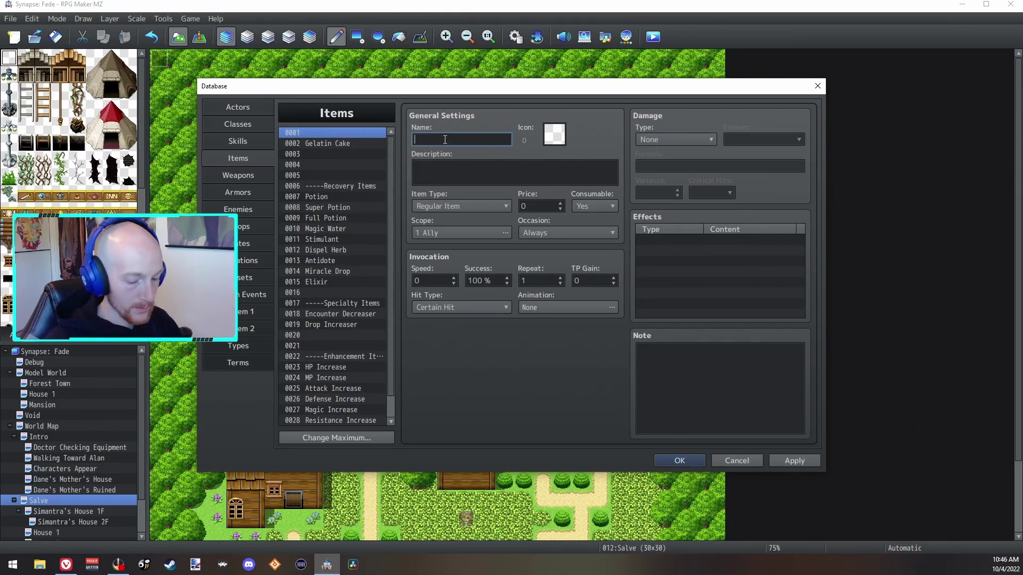
{"action": "type", "text": "---"}
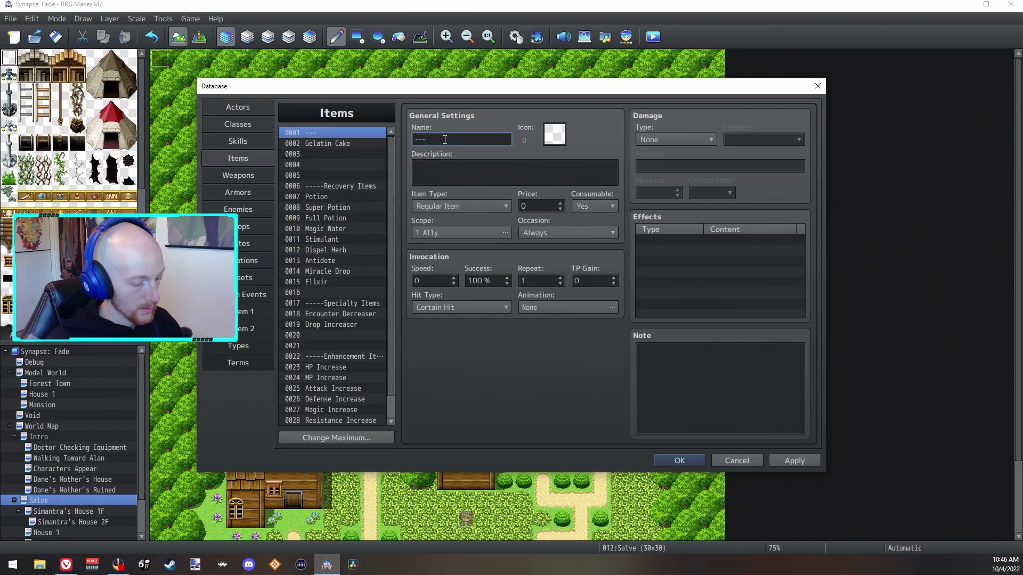
{"action": "type", "text": "REcvo"}
{"action": "key", "text": "BackSpace"}
{"action": "type", "text": "e"}
Clear the old item entries one after another from the Recovery Items heading in slot 0006 down to slot 0030.
{"action": "left_click", "coordinate": [337, 184]}
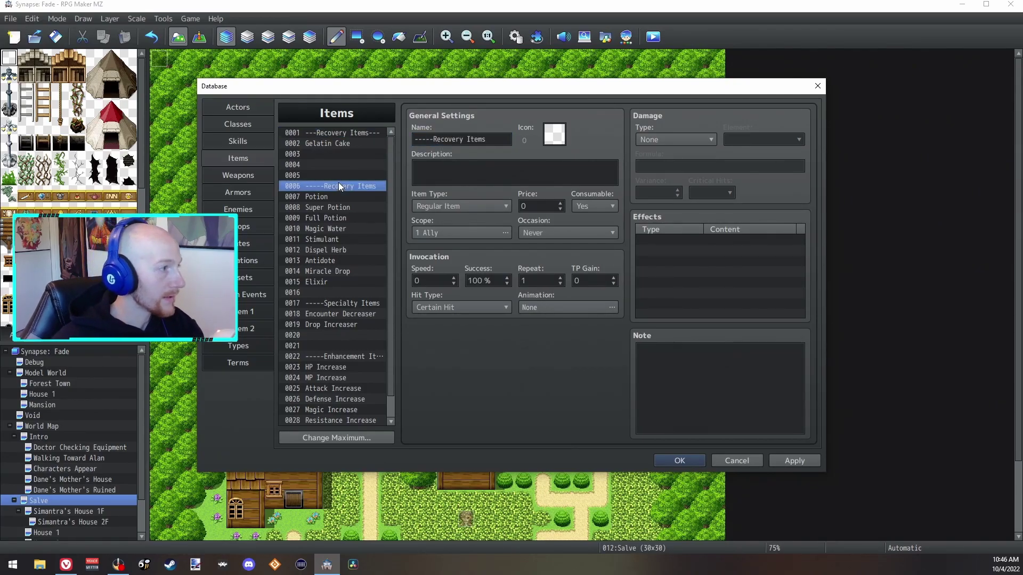
{"action": "key", "text": "Delete"}
{"action": "key", "text": "Down"}
{"action": "key", "text": "Delete"}
{"action": "key", "text": "Down"}
{"action": "key", "text": "Delete"}
{"action": "key", "text": "Down"}
{"action": "key", "text": "Delete"}
{"action": "key", "text": "Down"}
{"action": "key", "text": "Delete"}
{"action": "key", "text": "Down"}
{"action": "key", "text": "Delete"}
{"action": "key", "text": "Down"}
{"action": "key", "text": "Delete"}
{"action": "key", "text": "Down"}
{"action": "key", "text": "Delete"}
{"action": "key", "text": "Down"}
{"action": "key", "text": "Delete"}
{"action": "key", "text": "Down"}
{"action": "key", "text": "Delete"}
{"action": "key", "text": "Down"}
{"action": "key", "text": "Delete"}
{"action": "key", "text": "Down"}
{"action": "key", "text": "Delete"}
{"action": "key", "text": "Down"}
{"action": "key", "text": "Delete"}
{"action": "key", "text": "Down"}
{"action": "key", "text": "Delete"}
{"action": "key", "text": "Down"}
{"action": "key", "text": "Delete"}
{"action": "key", "text": "Down"}
{"action": "key", "text": "Delete"}
{"action": "key", "text": "Down"}
{"action": "key", "text": "Delete"}
{"action": "key", "text": "Down"}
{"action": "key", "text": "Delete"}
{"action": "key", "text": "Down"}
{"action": "key", "text": "Delete"}
{"action": "key", "text": "Down"}
{"action": "key", "text": "Delete"}
{"action": "key", "text": "Down"}
{"action": "key", "text": "Delete"}
{"action": "key", "text": "Down"}
{"action": "key", "text": "Delete"}
{"action": "key", "text": "Down"}
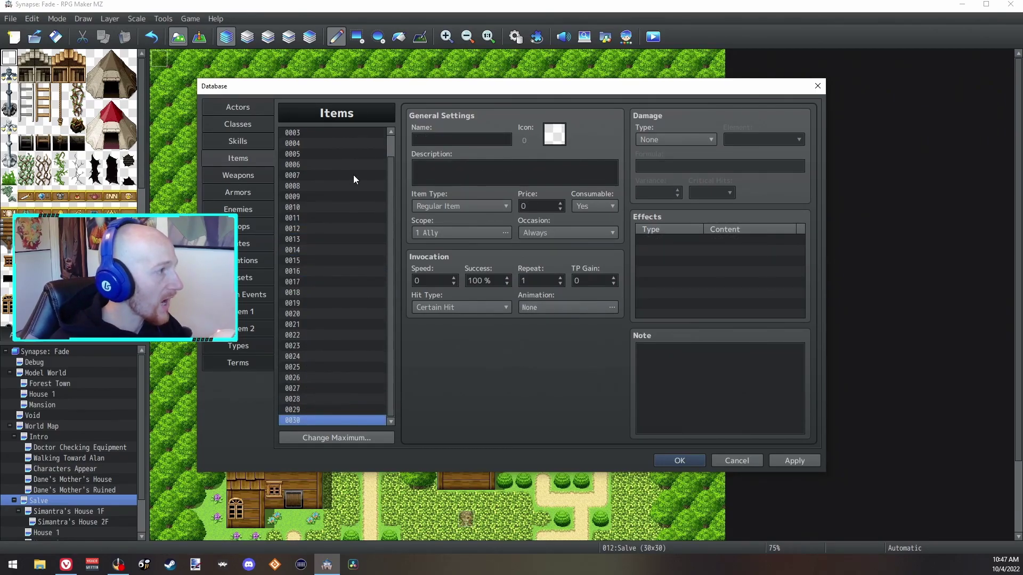
Raise the maximum number of items in the database to 300.
{"action": "left_click", "coordinate": [339, 438]}
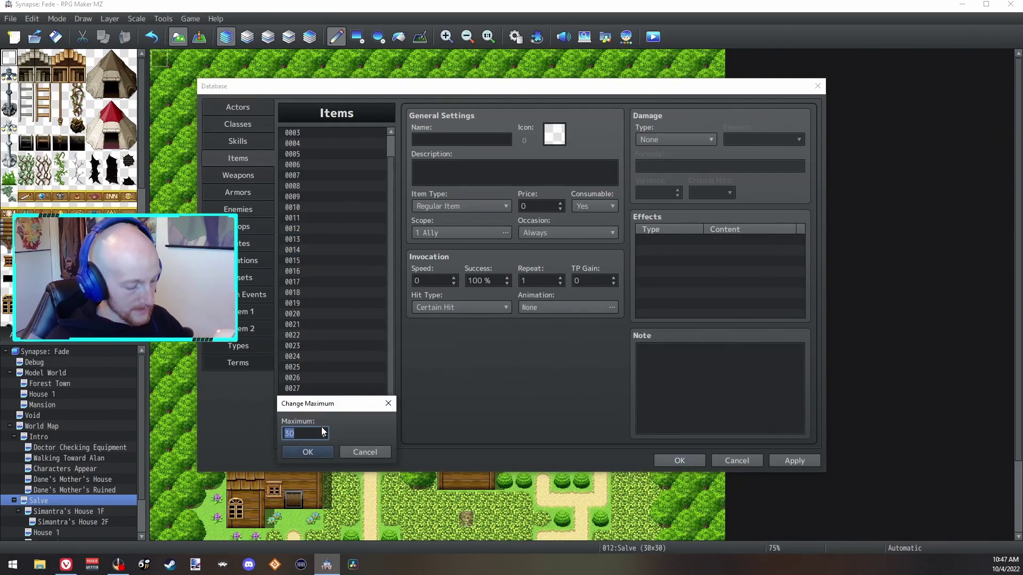
{"action": "type", "text": "300"}
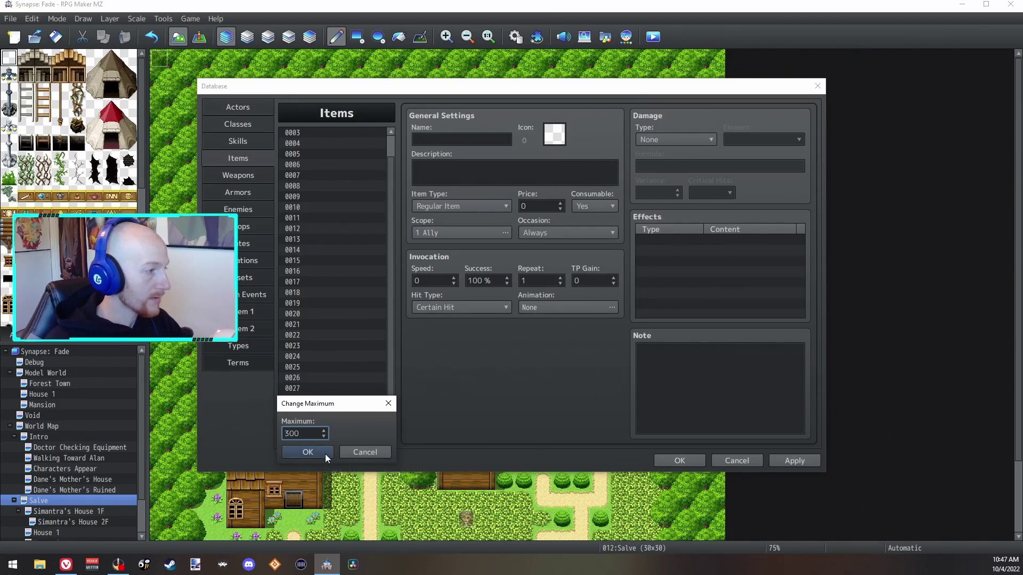
{"action": "left_click", "coordinate": [322, 454]}
{"action": "scroll", "coordinate": [389, 182], "scroll_direction": "up", "scroll_amount": 2}
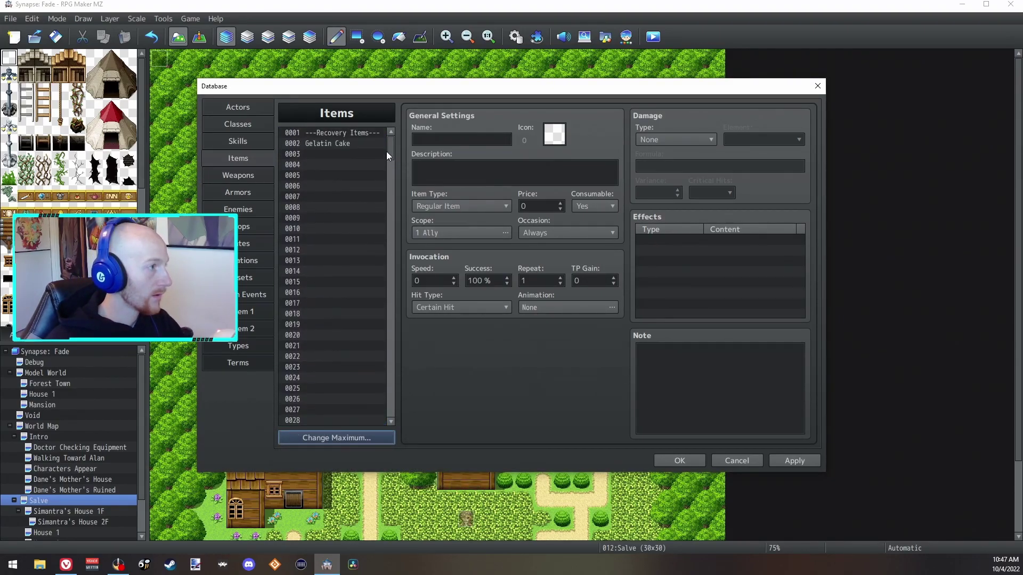
Name item slot 0051 "---Stat Boosters---" as a section heading.
{"action": "left_click", "coordinate": [330, 133]}
{"action": "scroll", "coordinate": [356, 169], "scroll_direction": "down", "scroll_amount": 7}
{"action": "scroll", "coordinate": [314, 373], "scroll_direction": "down", "scroll_amount": 3}
{"action": "left_click", "coordinate": [323, 356]}
{"action": "left_click", "coordinate": [447, 140]}
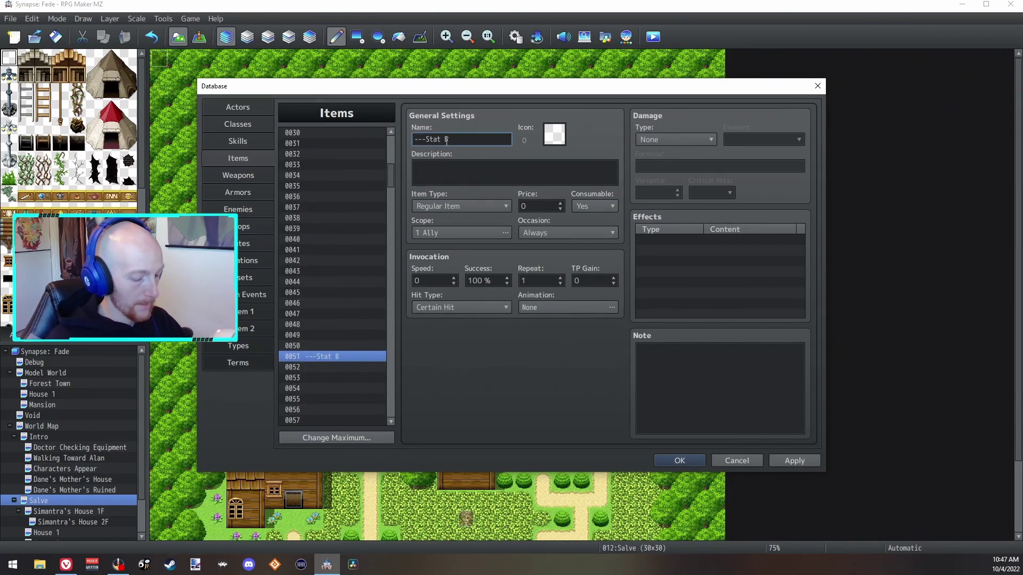
{"action": "type", "text": "---Stat Boosters---"}
Enter a section heading beginning with "---Crafting" as the name of item slot 0101.
{"action": "scroll", "coordinate": [342, 312], "scroll_direction": "down", "scroll_amount": 10}
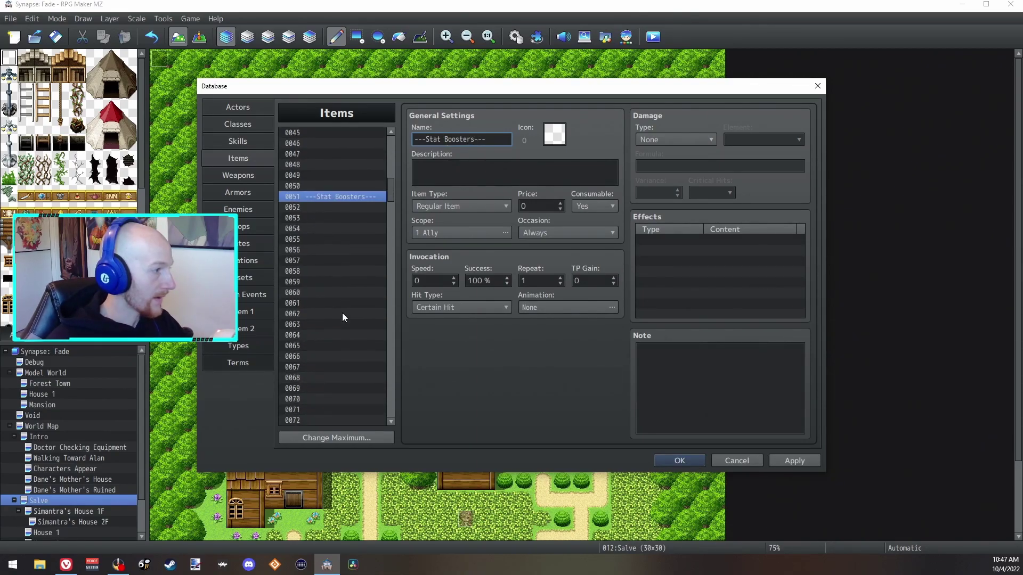
{"action": "scroll", "coordinate": [342, 327], "scroll_direction": "down", "scroll_amount": 5}
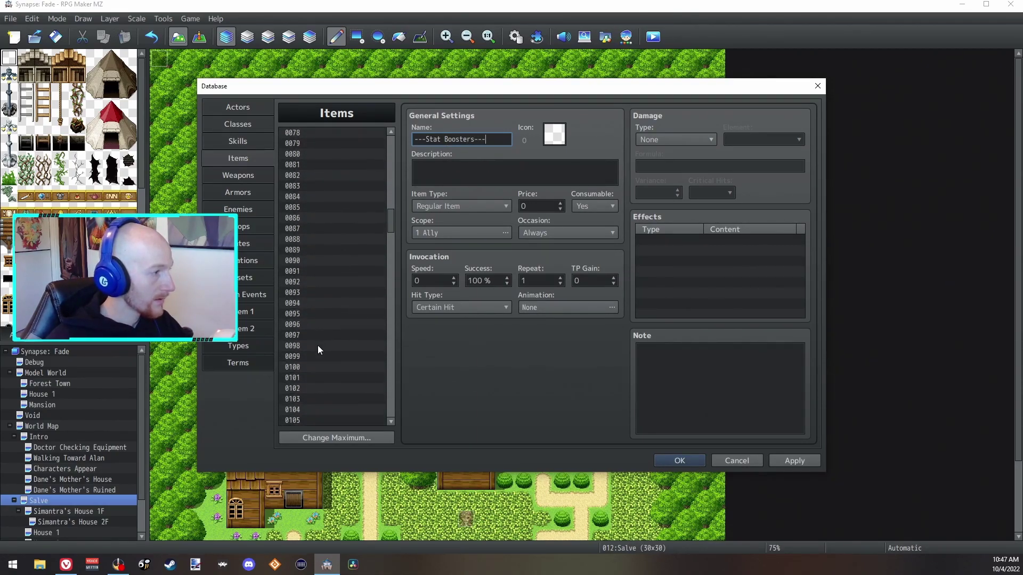
{"action": "left_click", "coordinate": [311, 377]}
{"action": "left_click", "coordinate": [430, 141]}
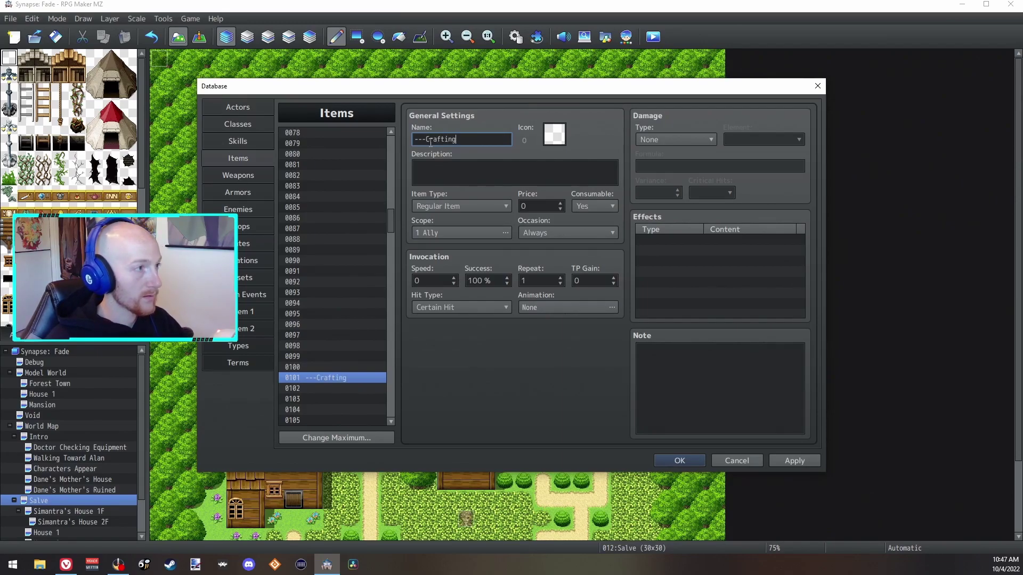
Name item slot 0151 "---Key Items---" as a section heading and apply the database changes.
{"action": "left_click", "coordinate": [333, 326]}
{"action": "scroll", "coordinate": [332, 326], "scroll_direction": "down", "scroll_amount": 15}
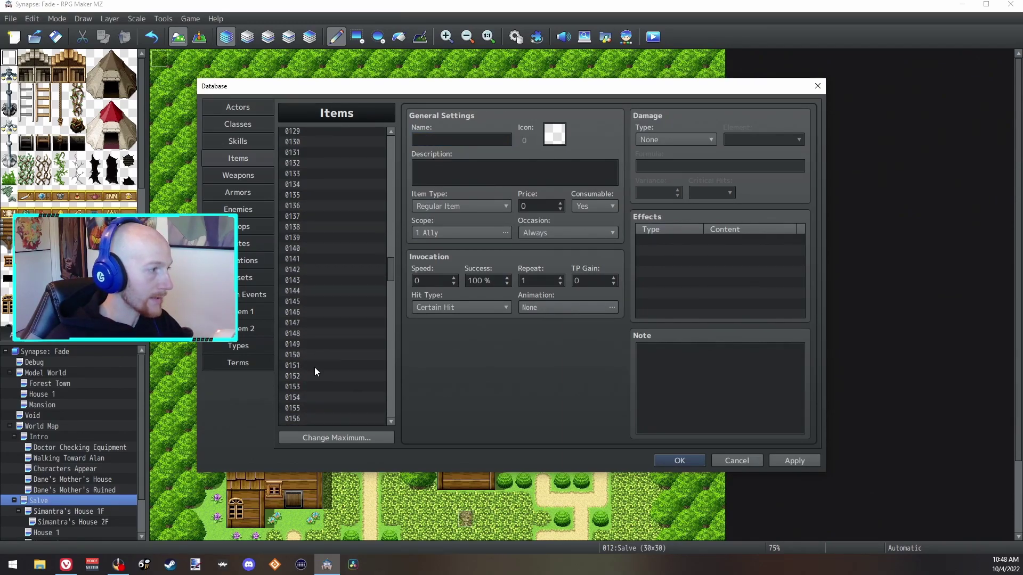
{"action": "left_click", "coordinate": [444, 140]}
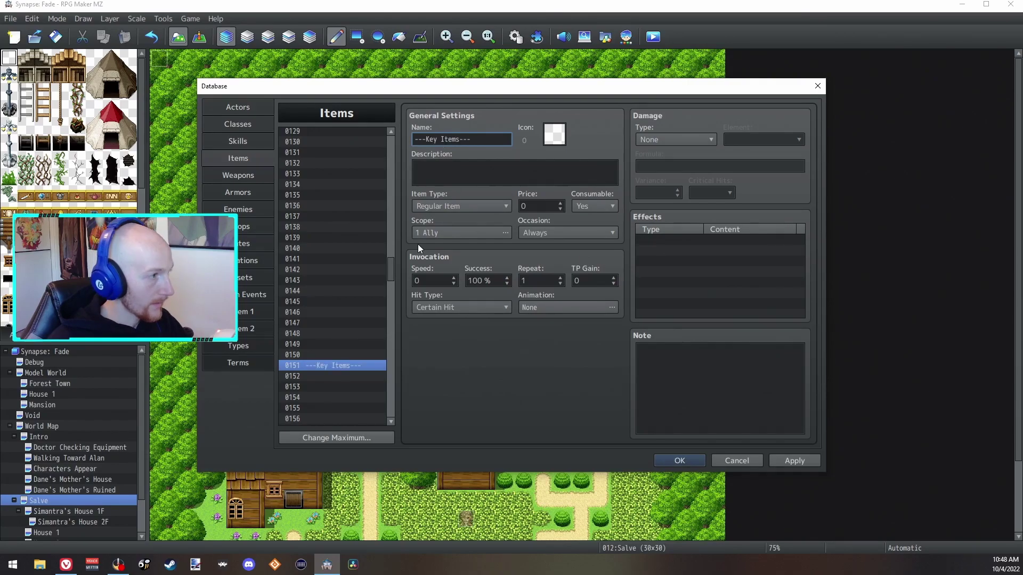
{"action": "left_click_drag", "start_coordinate": [394, 265], "coordinate": [377, 136]}
{"action": "left_click", "coordinate": [789, 459]}
Create an item named Tonic in slot 0003 with a price of 100.
{"action": "left_click", "coordinate": [351, 154]}
{"action": "left_click", "coordinate": [469, 138]}
{"action": "type", "text": "Tonic"}
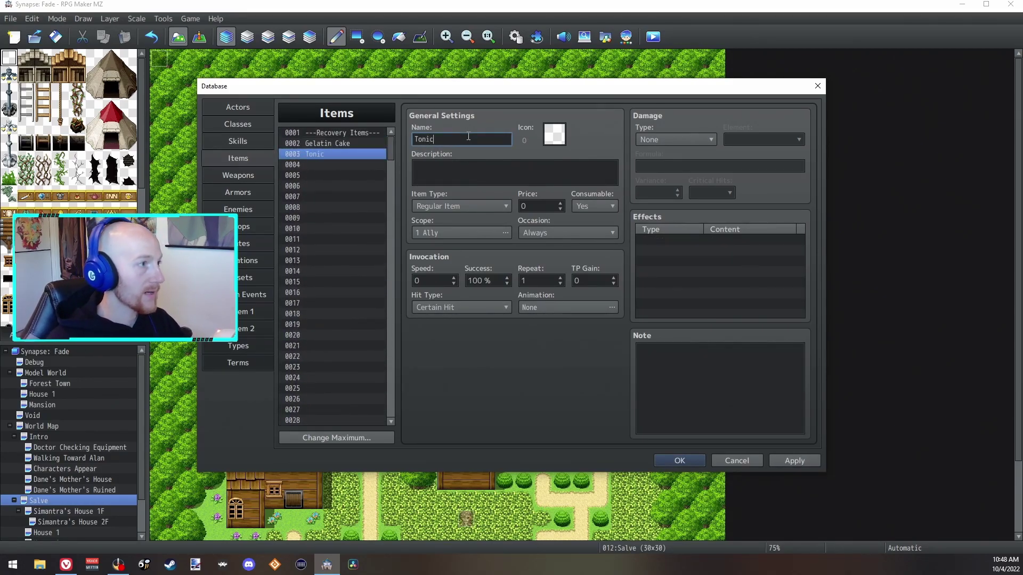
{"action": "left_click", "coordinate": [541, 202]}
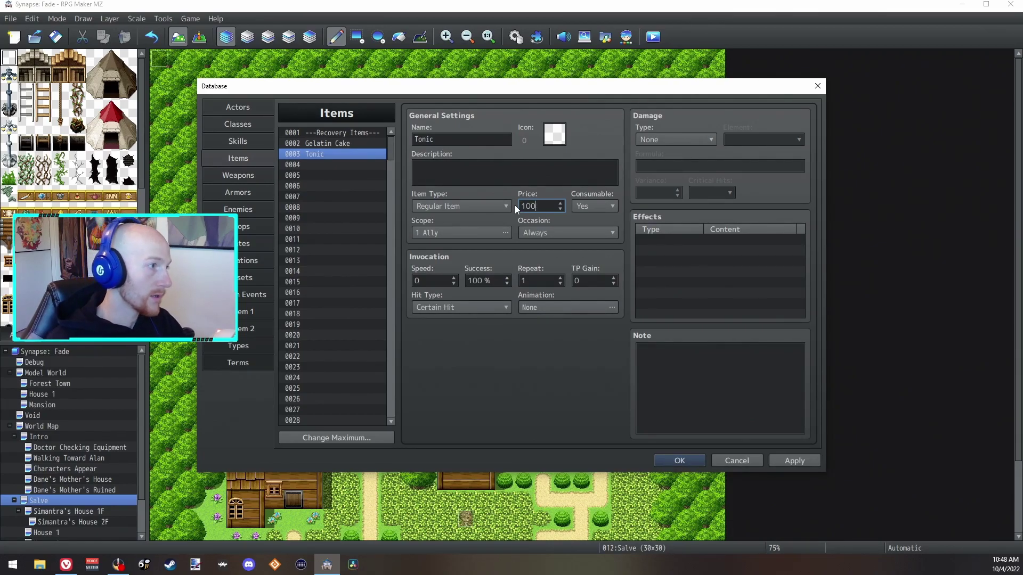
{"action": "key", "text": "BackSpace"}
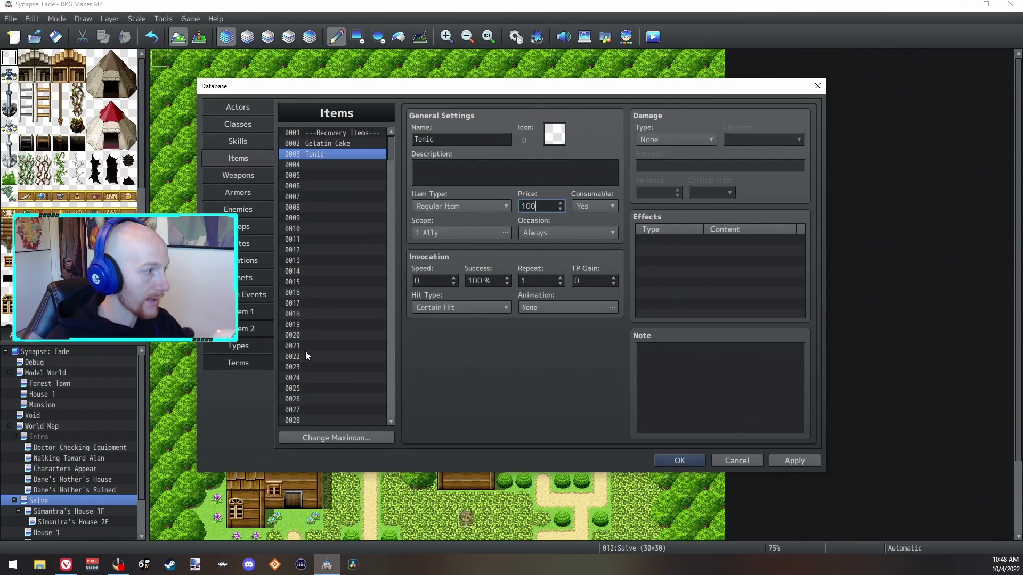
Look up the game's currency name in the database's system settings and return to the Tonic item.
{"action": "left_click", "coordinate": [248, 313]}
{"action": "left_click", "coordinate": [246, 328]}
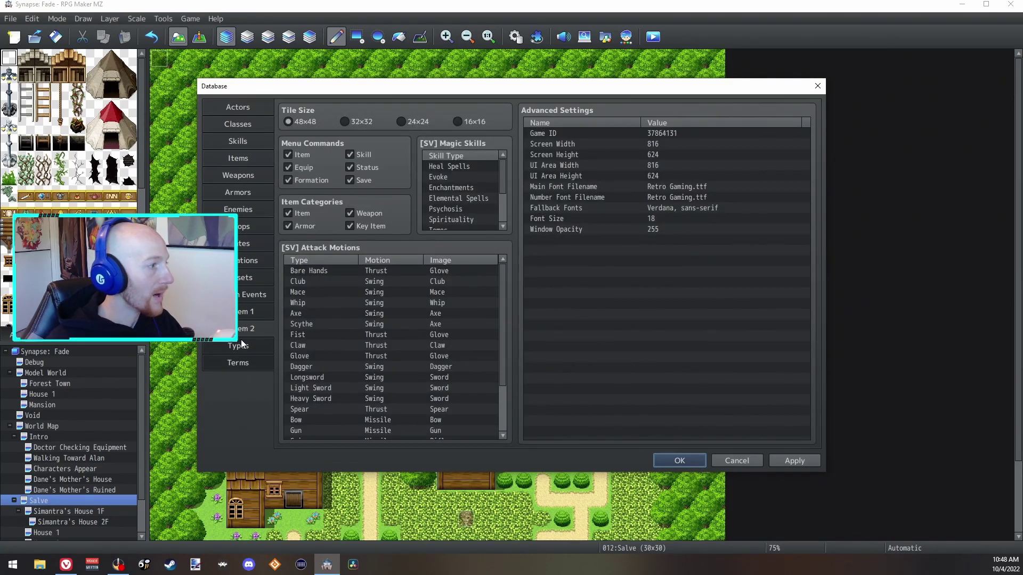
{"action": "left_click", "coordinate": [243, 345]}
{"action": "left_click", "coordinate": [247, 360]}
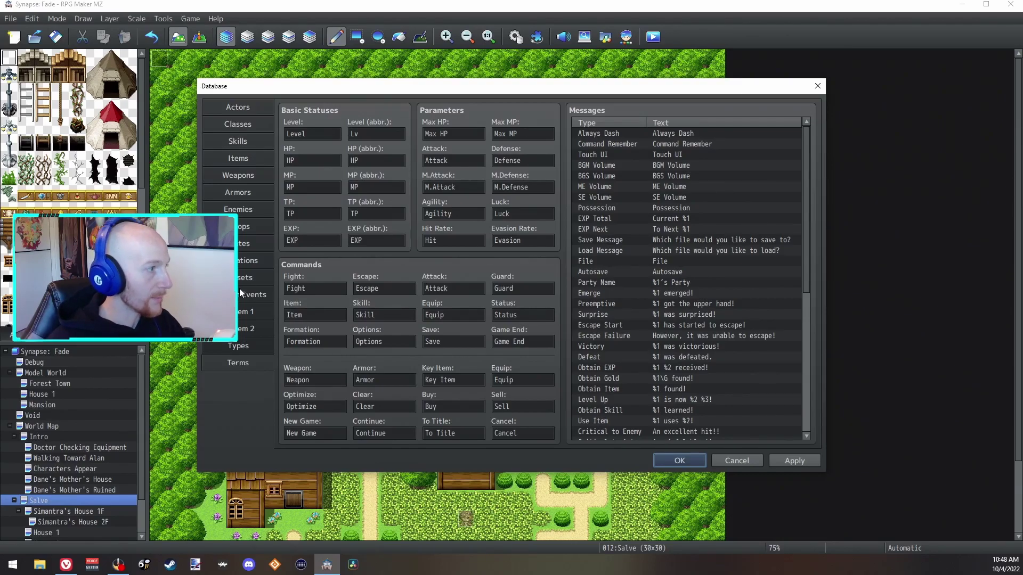
{"action": "left_click", "coordinate": [246, 313]}
{"action": "key", "text": "Tab"}
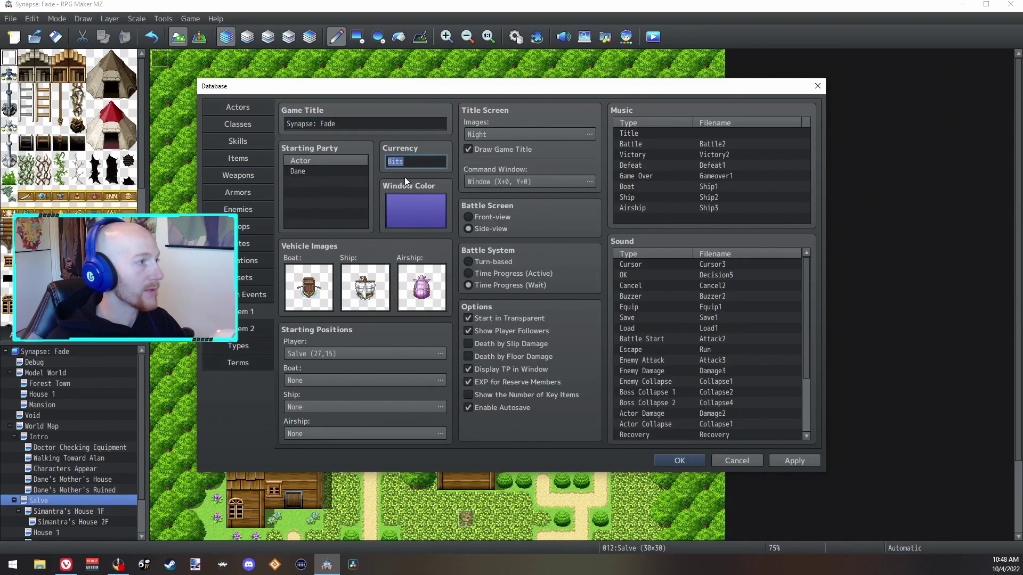
{"action": "left_click", "coordinate": [238, 158]}
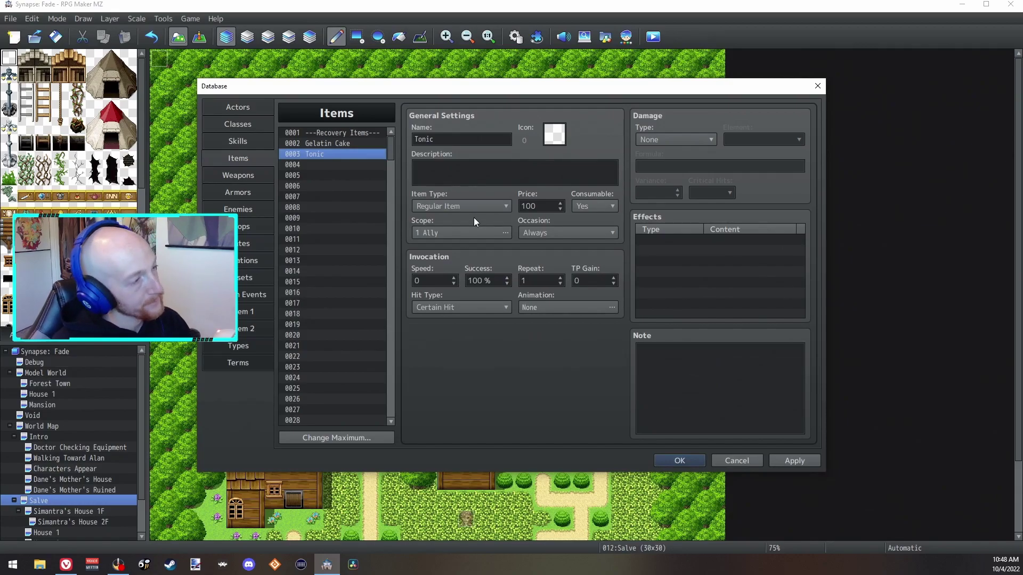
Assign the green flask icon, number 496, to the Tonic item.
{"action": "left_click", "coordinate": [463, 172]}
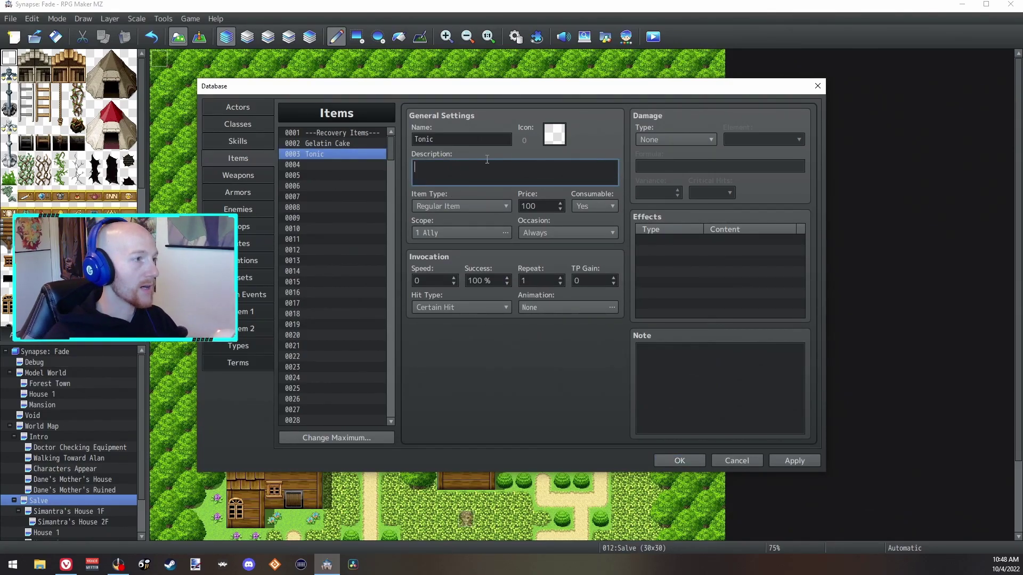
{"action": "double_click", "coordinate": [549, 136]}
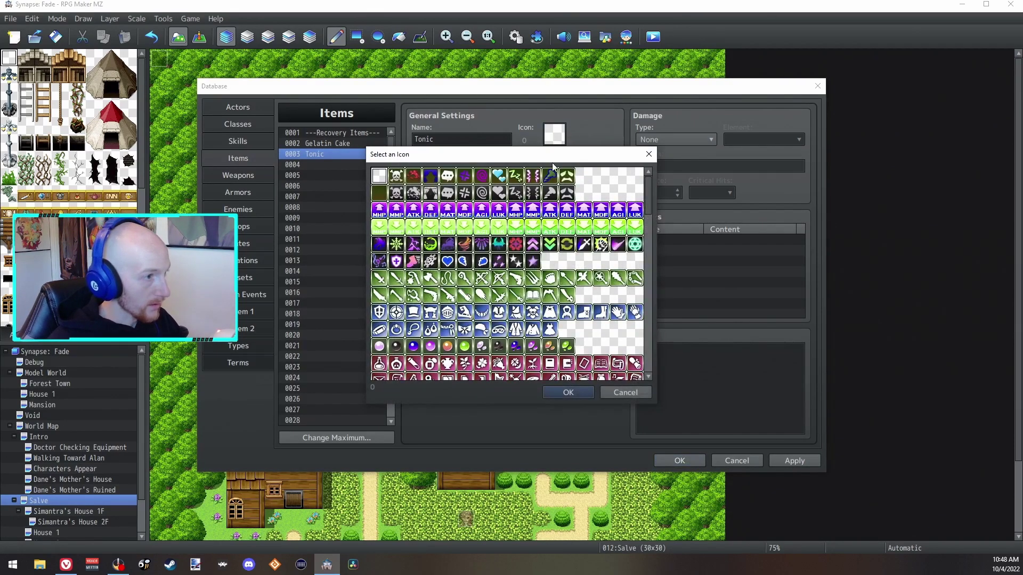
{"action": "left_click_drag", "start_coordinate": [648, 193], "coordinate": [649, 280]}
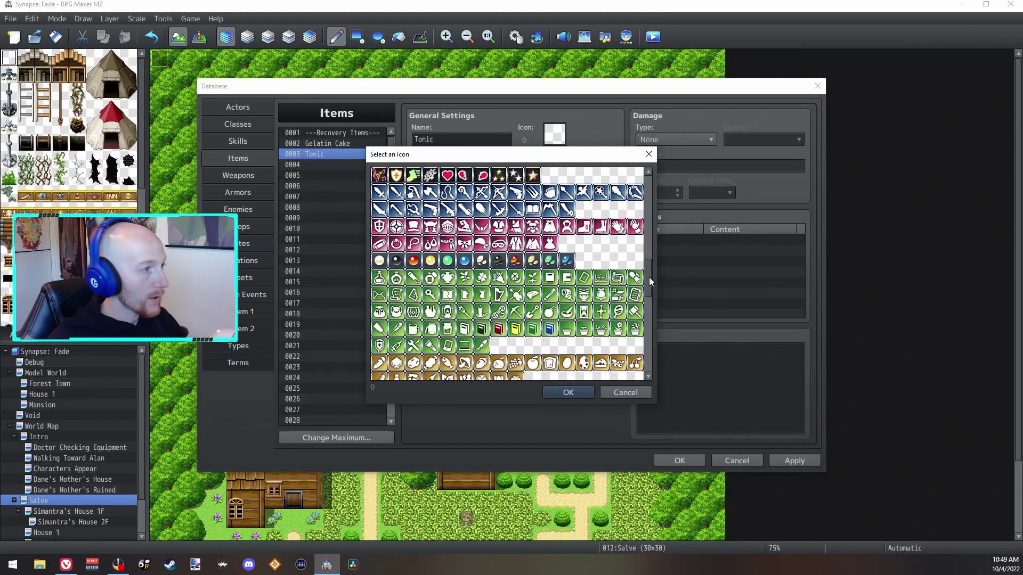
{"action": "double_click", "coordinate": [379, 277]}
Write the Tonic's description as "A basic brew of tonic that will restore 10% of your HP".
{"action": "left_click", "coordinate": [454, 172]}
{"action": "type", "text": "A basic brewed po"}
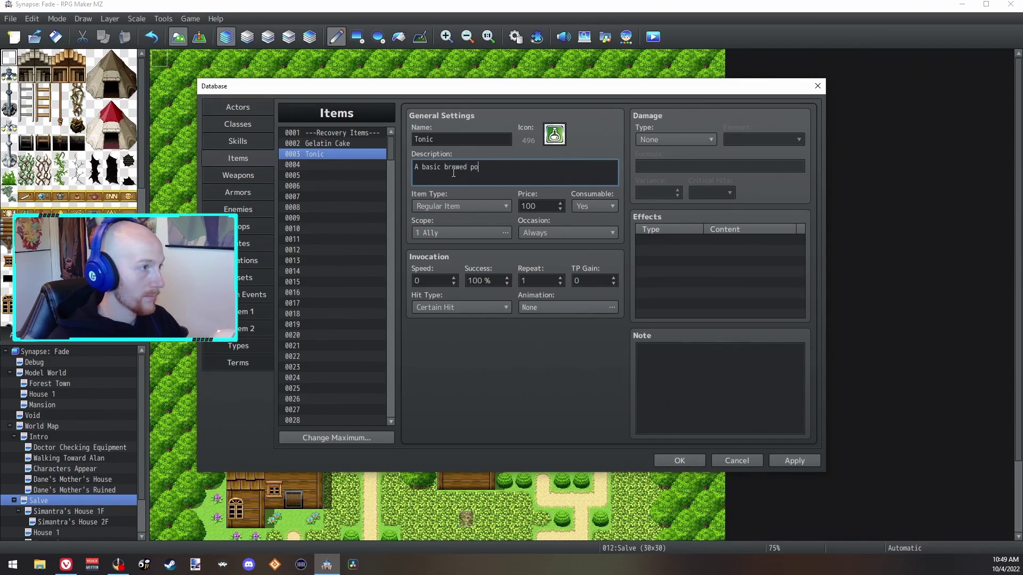
{"action": "key", "text": "BackSpace"}
{"action": "key", "text": "BackSpace"}
{"action": "type", "text": "f tonic that will restore"}
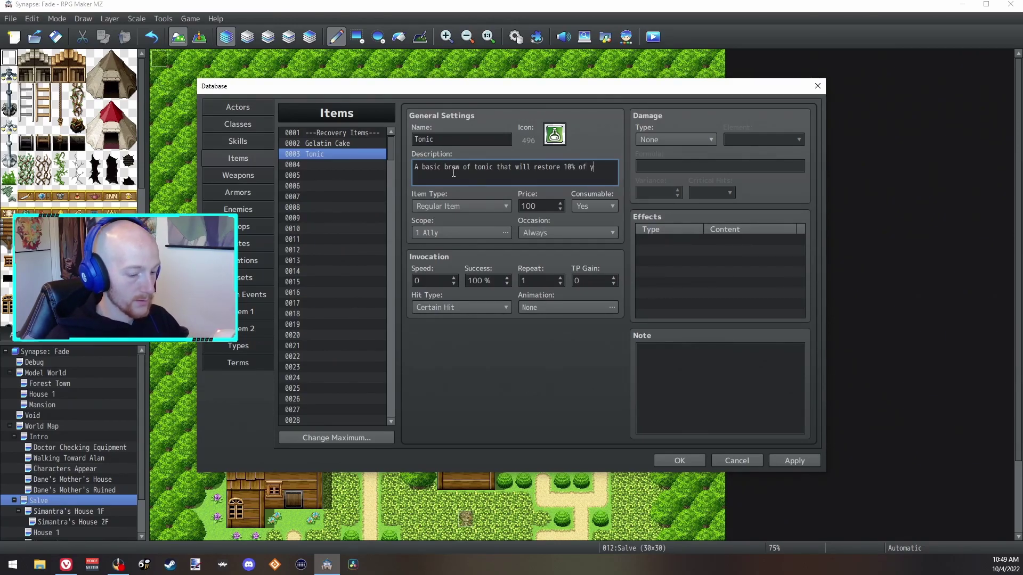
{"action": "type", "text": "our "}
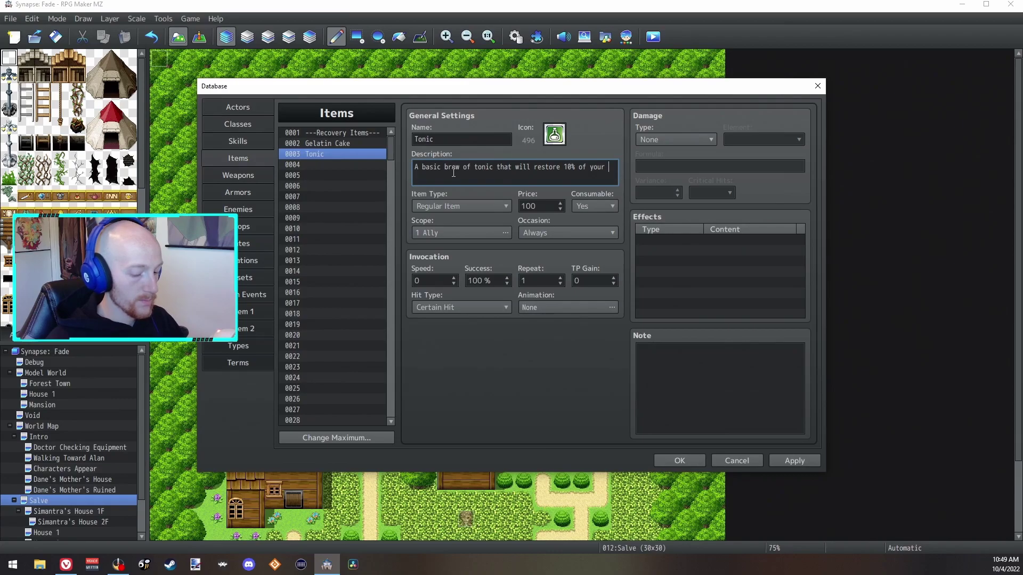
{"action": "type", "text": "HP"}
Reword the end of the Tonic's description after "10%" to "of HP for one ally.".
{"action": "left_click_drag", "start_coordinate": [422, 177], "coordinate": [575, 169]}
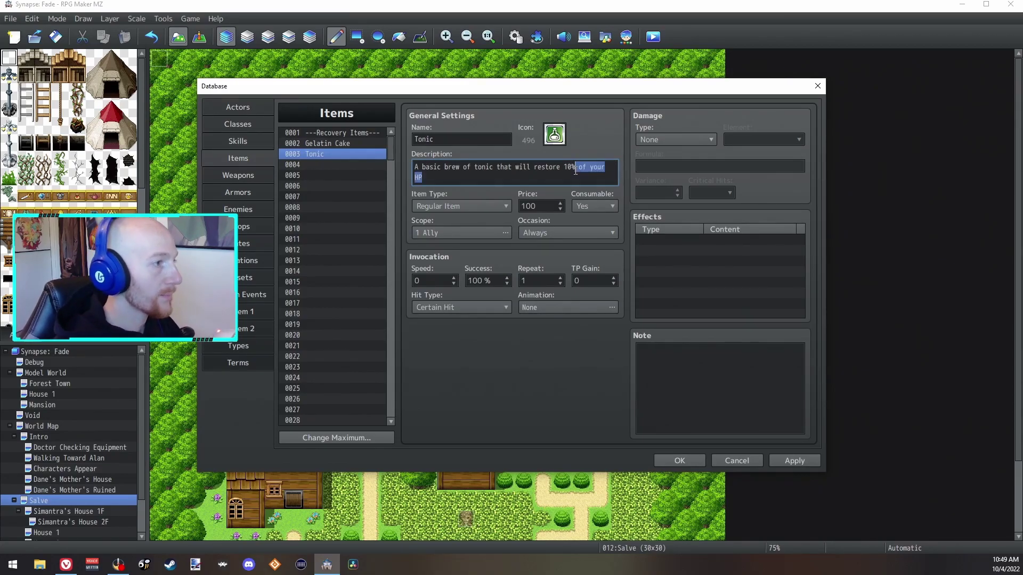
{"action": "type", "text": "of HP "}
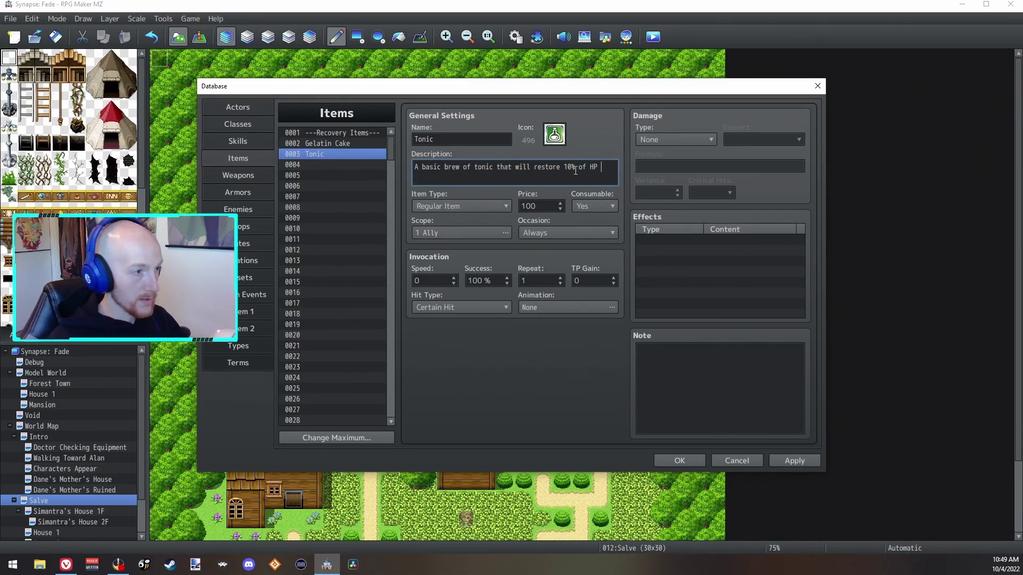
{"action": "type", "text": "for one all"}
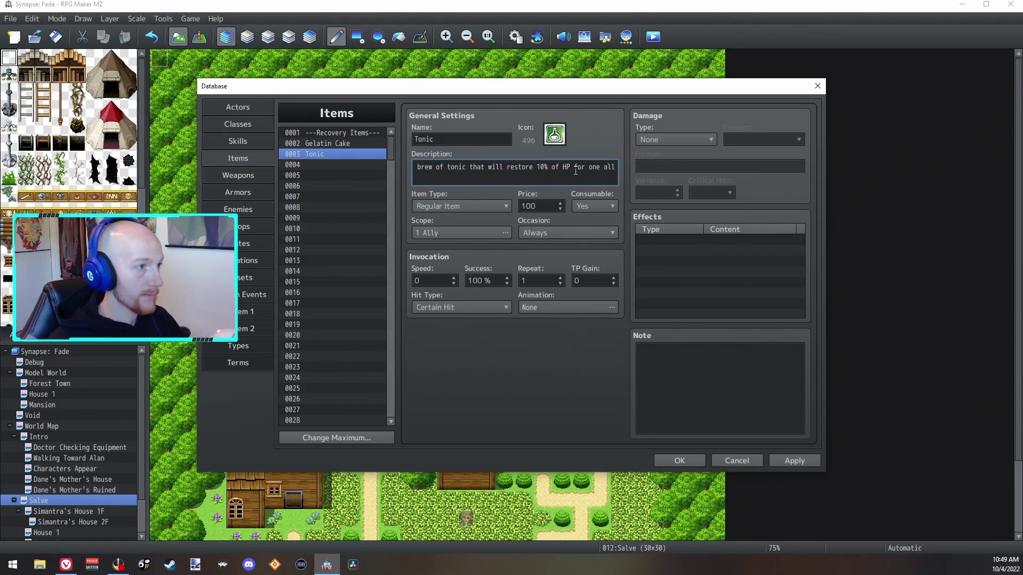
{"action": "type", "text": "y."}
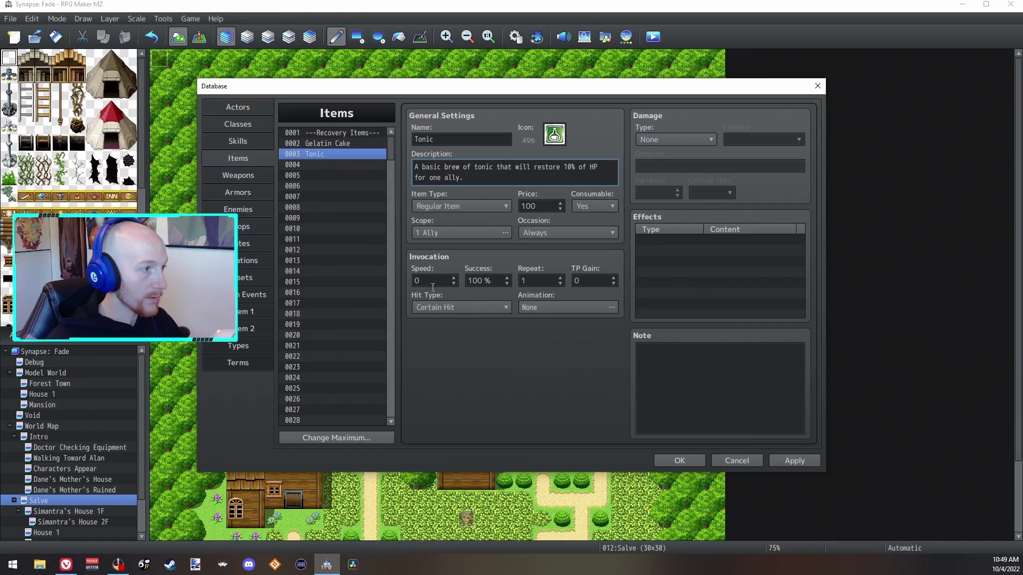
Set the Tonic's animation to 0041 Heal One 1.
{"action": "left_click", "coordinate": [531, 279]}
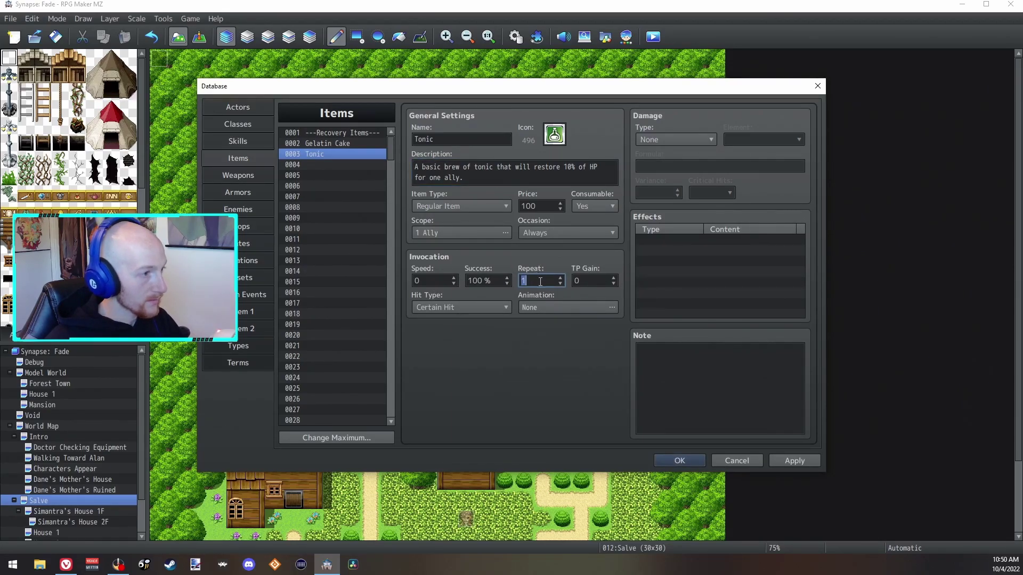
{"action": "left_click", "coordinate": [604, 278]}
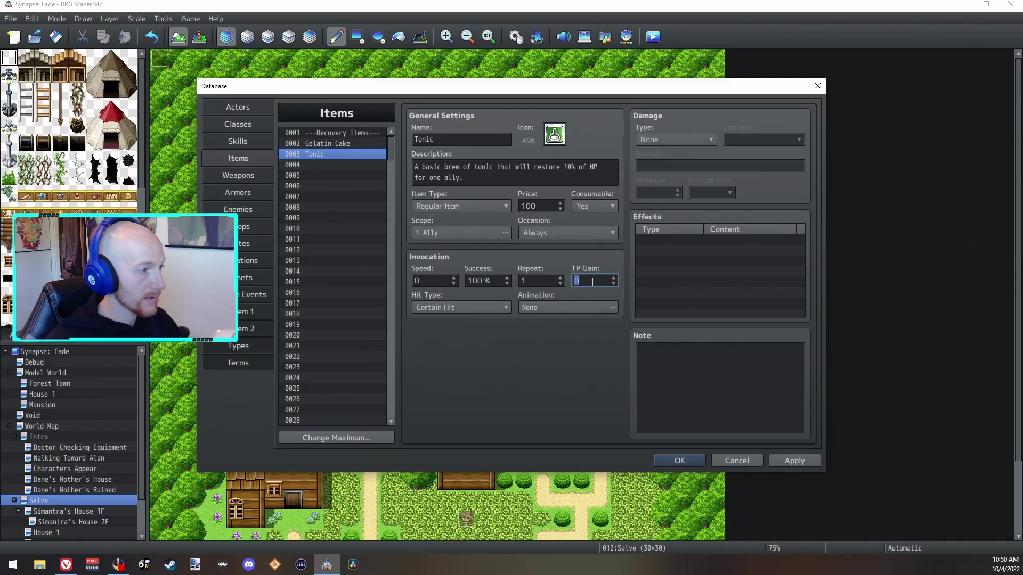
{"action": "left_click", "coordinate": [568, 308]}
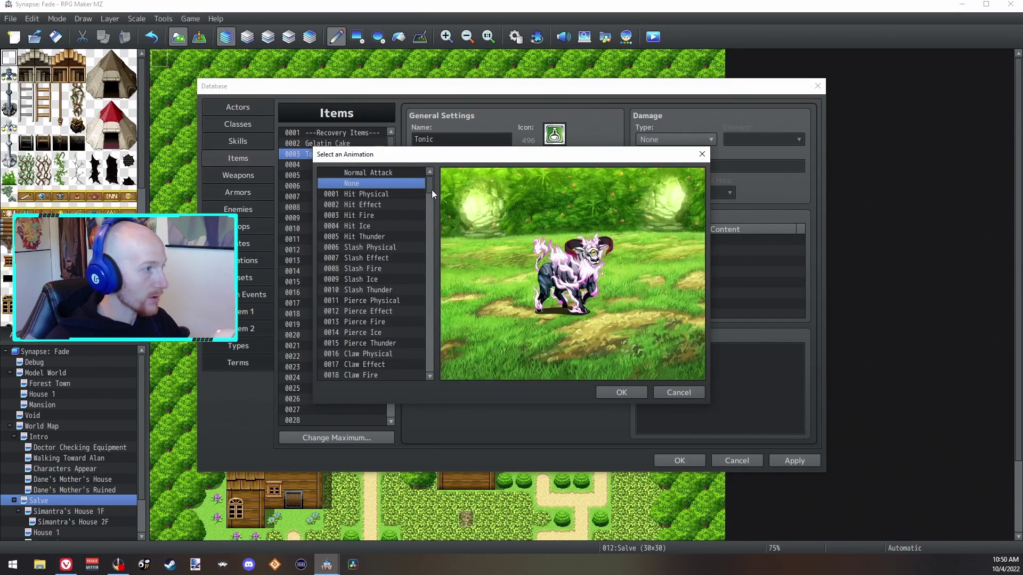
{"action": "scroll", "coordinate": [385, 287], "scroll_direction": "down", "scroll_amount": 12}
{"action": "double_click", "coordinate": [365, 237]}
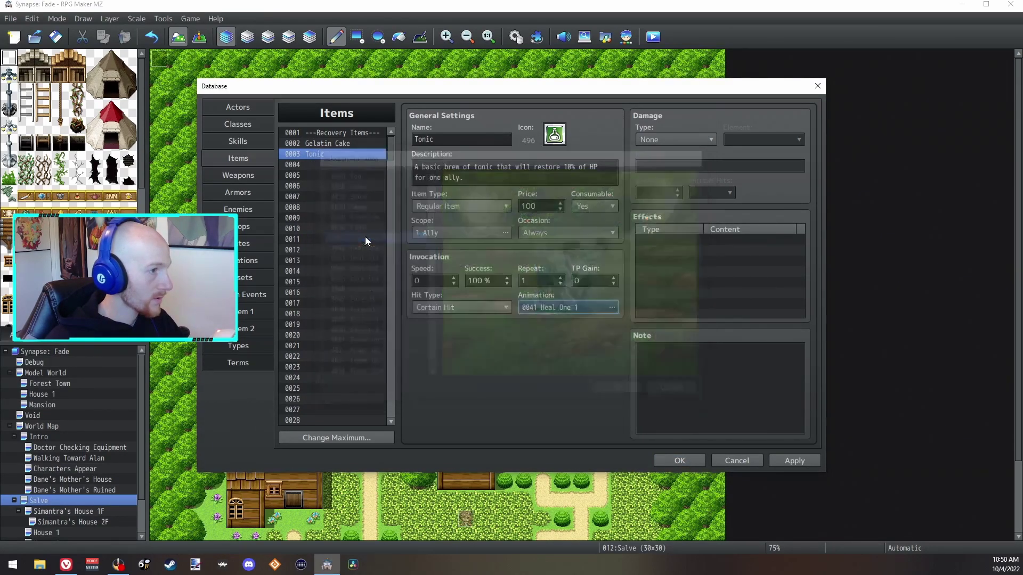
{"action": "left_click", "coordinate": [570, 313]}
{"action": "mouse_move", "coordinate": [430, 216]}
{"action": "left_mouse_down"}
{"action": "mouse_move", "coordinate": [428, 302]}
{"action": "mouse_move", "coordinate": [417, 290]}
{"action": "mouse_move", "coordinate": [427, 178]}
{"action": "mouse_move", "coordinate": [427, 212]}
{"action": "left_mouse_up"}
{"action": "double_click", "coordinate": [359, 261]}
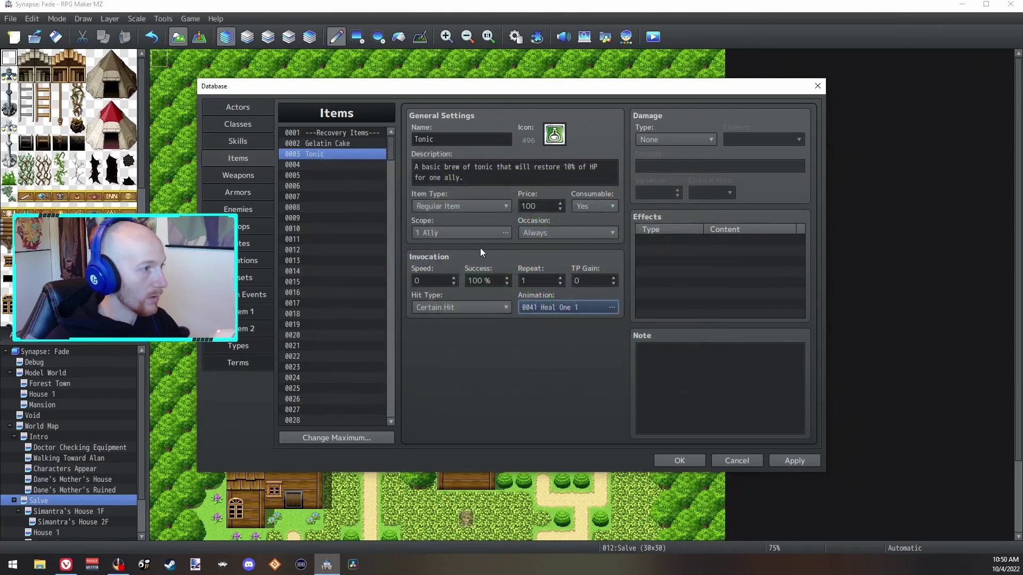
Add a Recover HP effect of 10% to the Tonic item.
{"action": "double_click", "coordinate": [660, 242]}
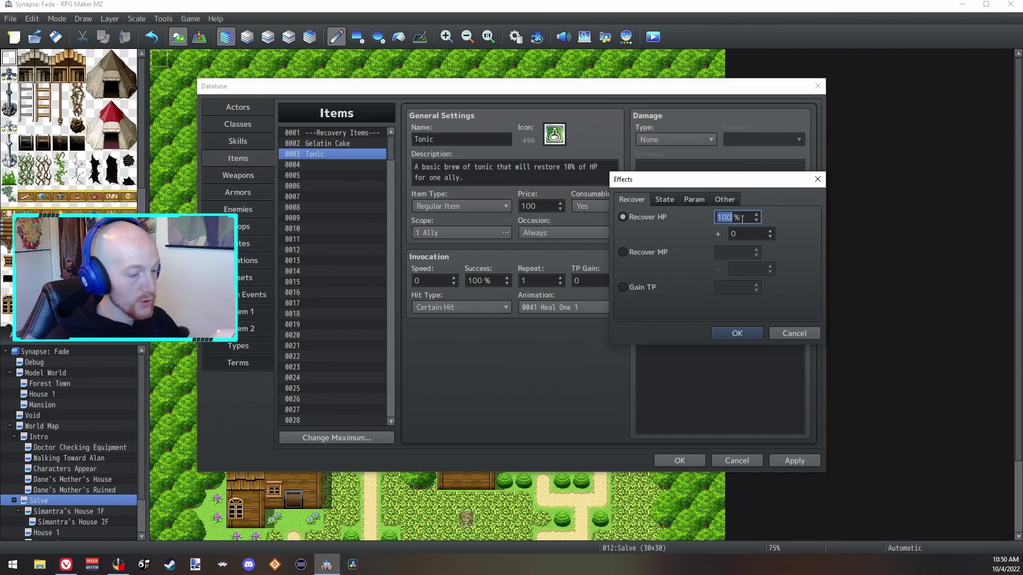
{"action": "type", "text": "10"}
{"action": "key", "text": "Return"}
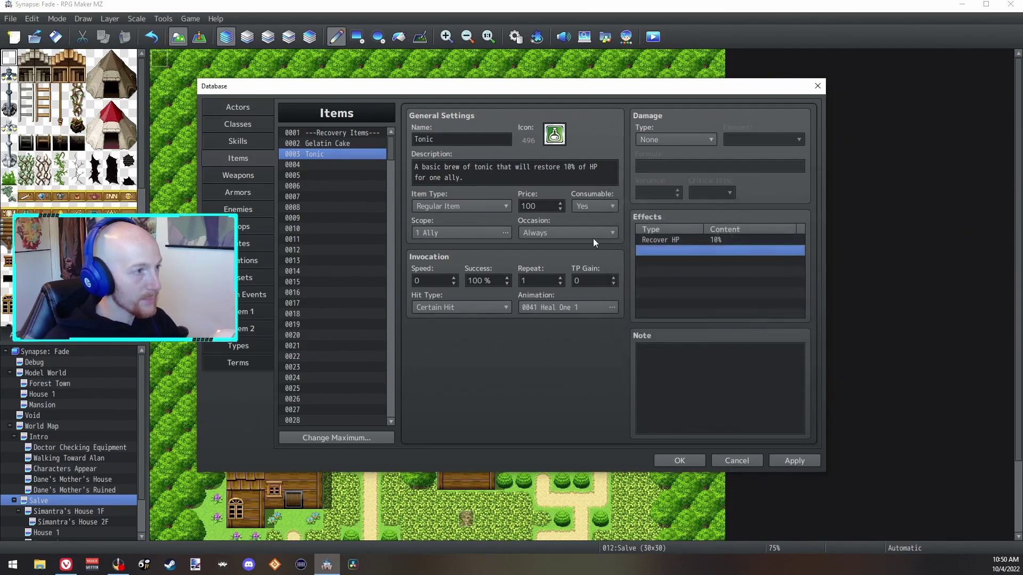
Replace a digit of the HP percentage in the Tonic's description with 5 and edit its Recover HP effect.
{"action": "left_click", "coordinate": [568, 166]}
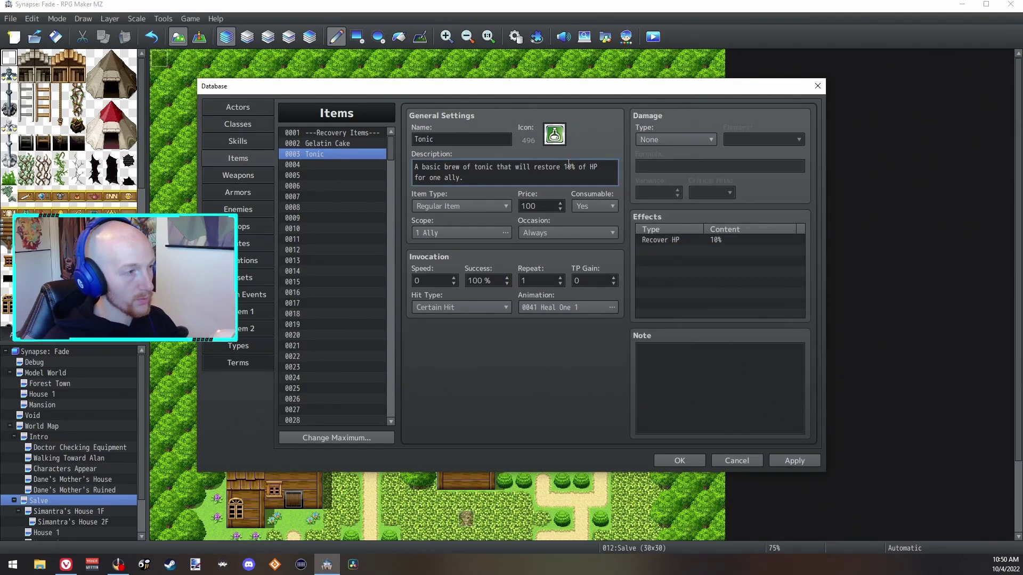
{"action": "key", "text": "BackSpace"}
{"action": "type", "text": "5"}
{"action": "left_click", "coordinate": [689, 241]}
{"action": "double_click", "coordinate": [696, 242]}
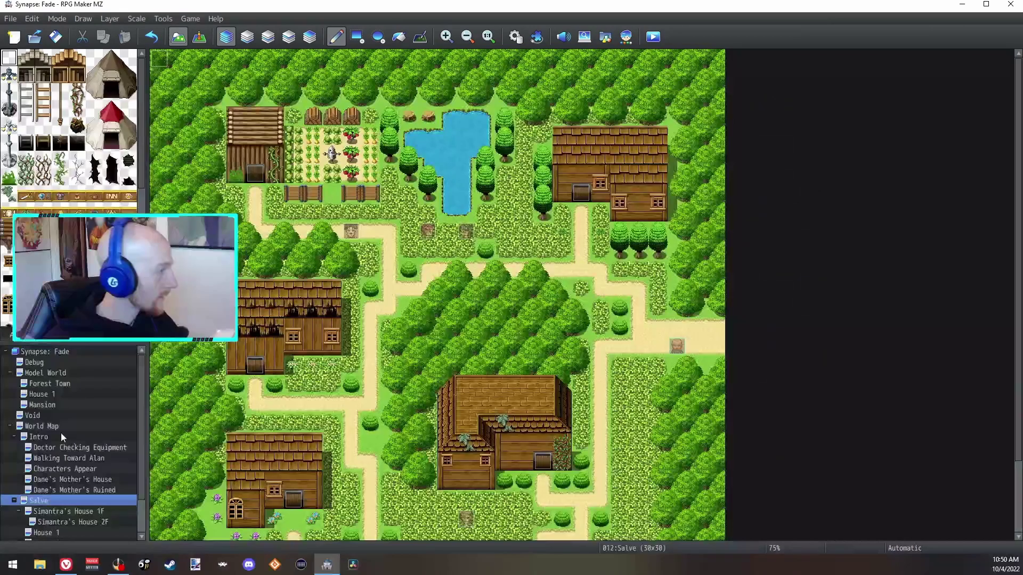
Open the Simantra's House 1F map under Salve.
{"action": "scroll", "coordinate": [64, 426], "scroll_direction": "down", "scroll_amount": 2}
{"action": "left_click", "coordinate": [71, 472]}
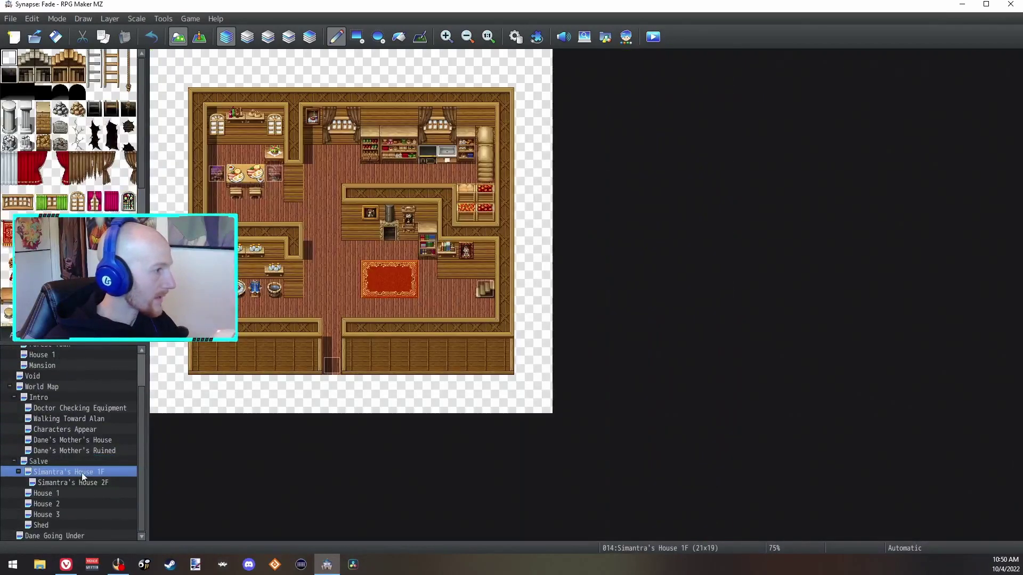
Open the Simantra's House 2F map and bring up the weapon list in the database.
{"action": "left_click", "coordinate": [55, 482]}
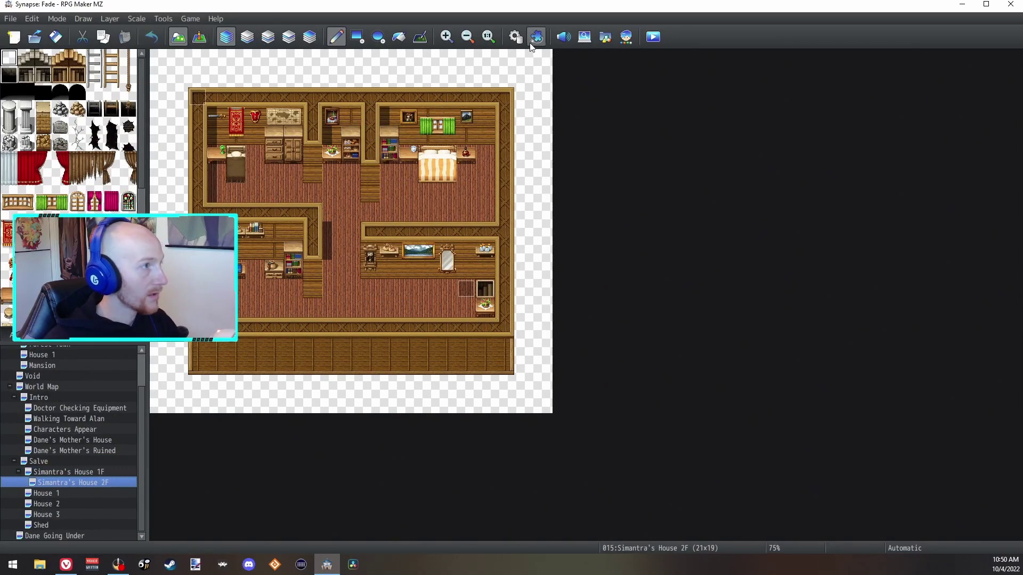
{"action": "left_click", "coordinate": [515, 37]}
{"action": "left_click", "coordinate": [243, 176]}
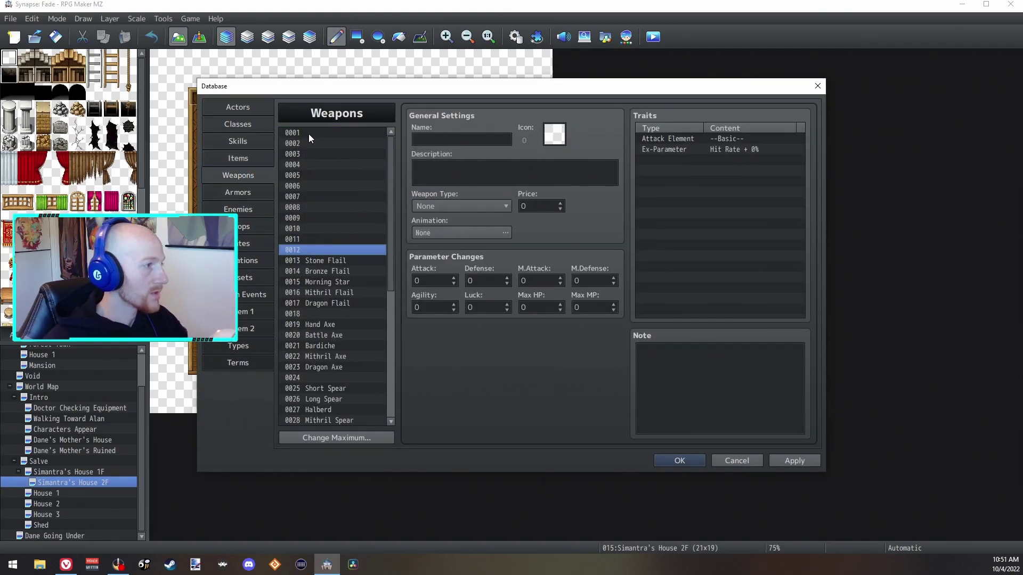
Clear the preset weapon entries one by one down to slot 0026.
{"action": "key", "text": "Down"}
{"action": "key", "text": "Down"}
{"action": "key", "text": "Delete"}
{"action": "key", "text": "Down"}
{"action": "key", "text": "Delete"}
{"action": "key", "text": "Down"}
{"action": "key", "text": "Delete"}
{"action": "key", "text": "Up"}
{"action": "key", "text": "Up"}
{"action": "key", "text": "Up"}
{"action": "key", "text": "Delete"}
{"action": "key", "text": "Down"}
{"action": "key", "text": "Down"}
{"action": "key", "text": "Down"}
{"action": "key", "text": "Down"}
{"action": "key", "text": "Delete"}
{"action": "key", "text": "Down"}
{"action": "key", "text": "Down"}
{"action": "key", "text": "Delete"}
{"action": "key", "text": "Down"}
{"action": "key", "text": "Delete"}
{"action": "key", "text": "Down"}
{"action": "key", "text": "Delete"}
{"action": "key", "text": "Down"}
{"action": "key", "text": "Delete"}
{"action": "key", "text": "Down"}
{"action": "key", "text": "Delete"}
{"action": "key", "text": "Down"}
{"action": "key", "text": "Down"}
{"action": "key", "text": "Delete"}
{"action": "key", "text": "Down"}
{"action": "key", "text": "Delete"}
{"action": "key", "text": "Up"}
{"action": "key", "text": "Down"}
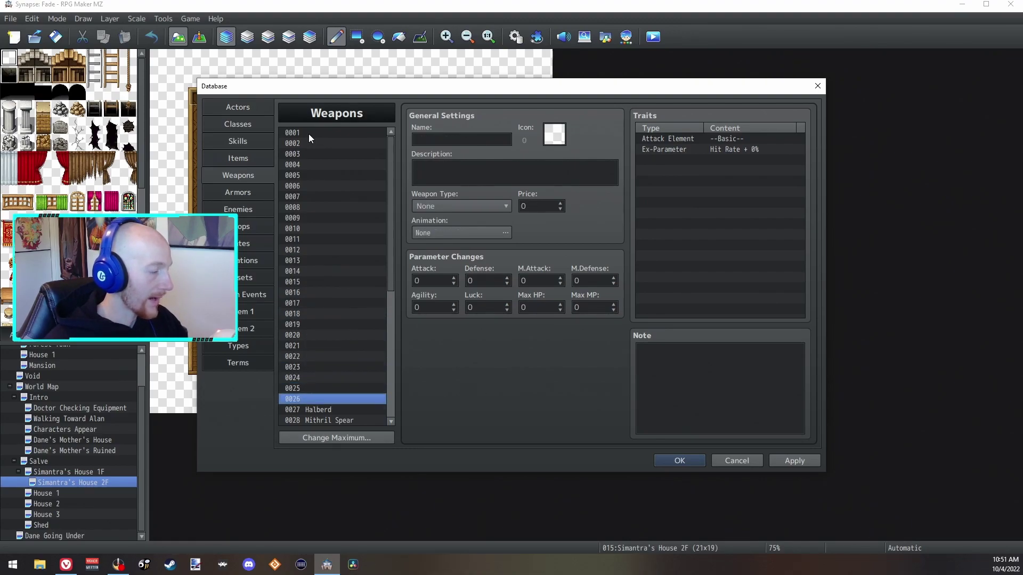
Wipe the weapon list by reducing its maximum to 1, and raise the maximum to 300.
{"action": "left_click", "coordinate": [347, 438]}
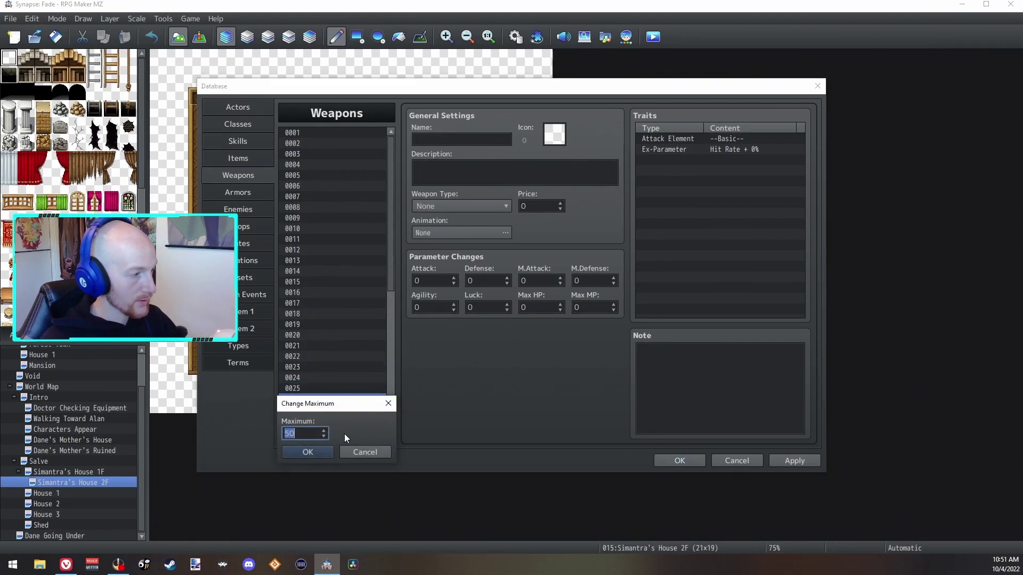
{"action": "type", "text": "1"}
{"action": "left_click", "coordinate": [325, 453]}
{"action": "left_click", "coordinate": [359, 435]}
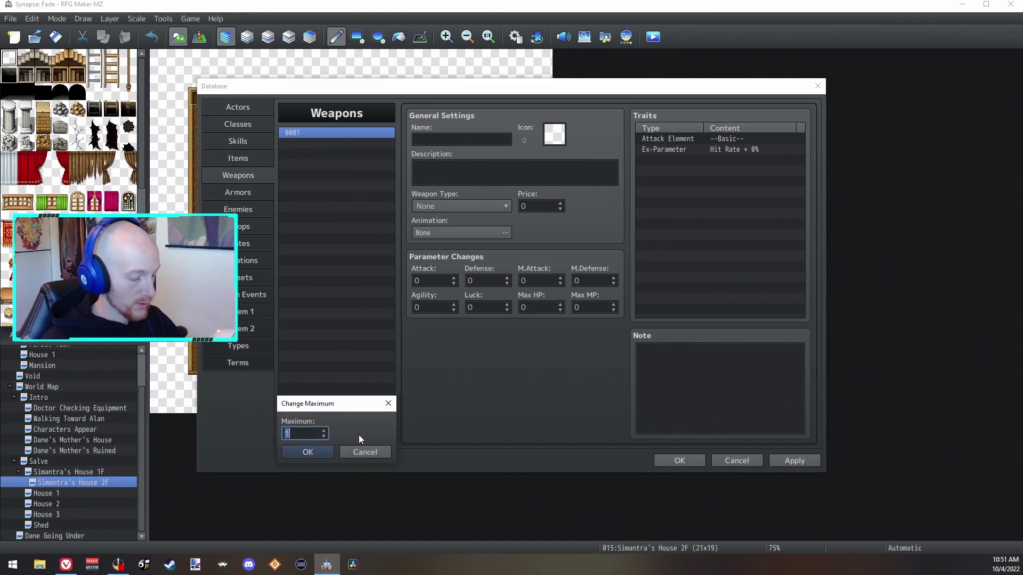
{"action": "type", "text": "1000"}
{"action": "key", "text": "Return"}
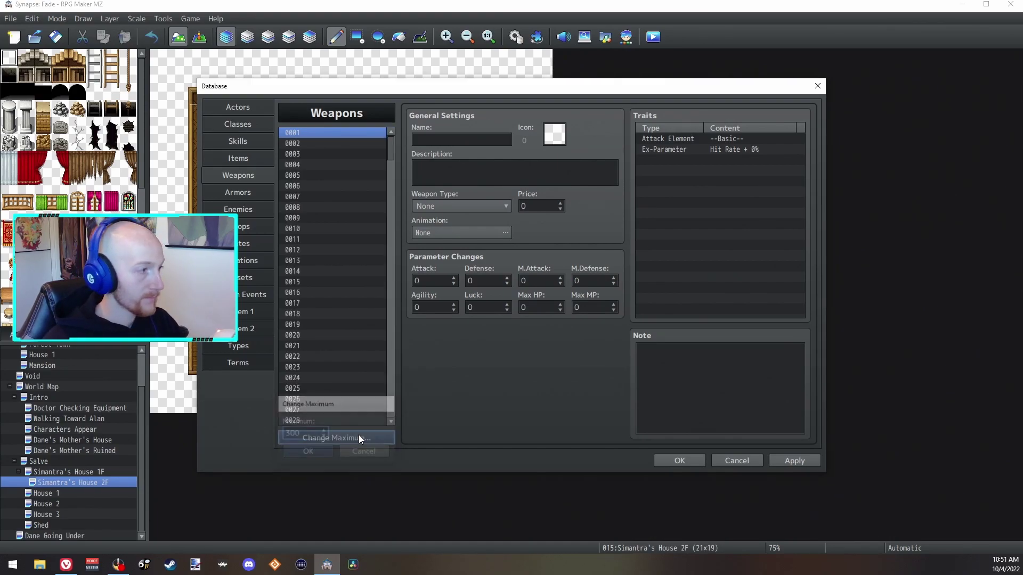
Name weapon slot 0001 --Club-- as a section heading.
{"action": "left_click", "coordinate": [414, 139]}
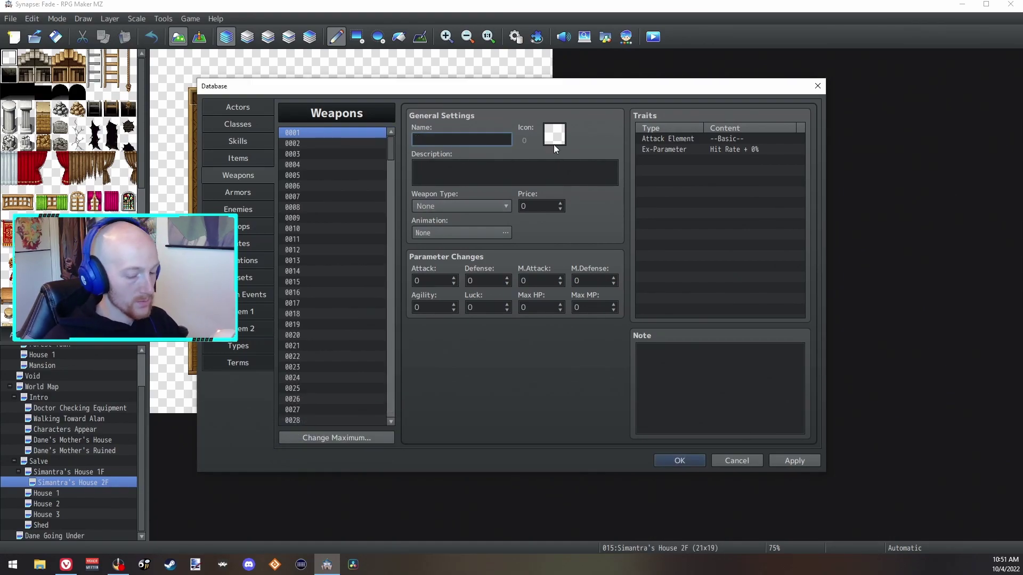
{"action": "type", "text": "--"}
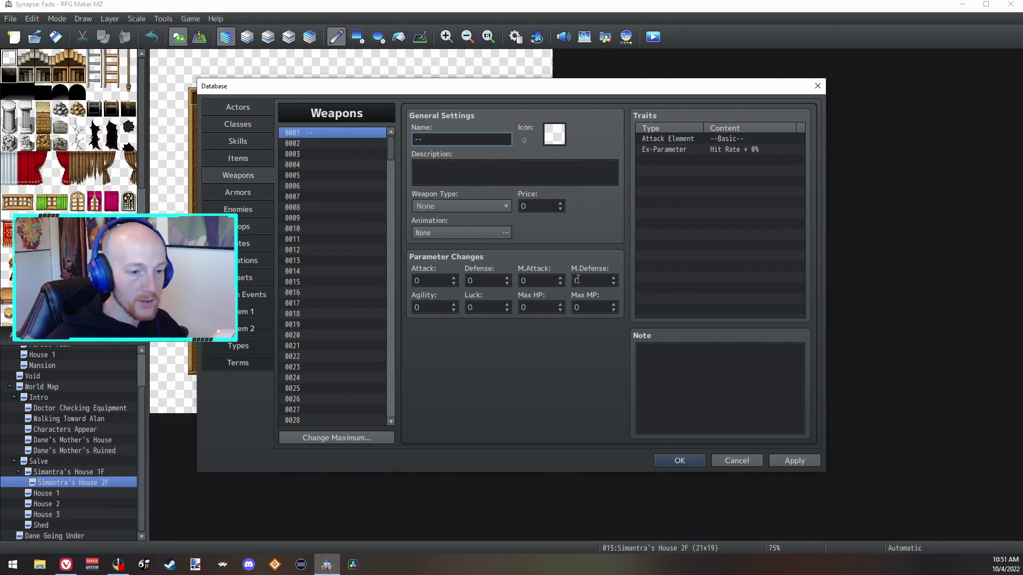
{"action": "key", "text": "alt+Tab"}
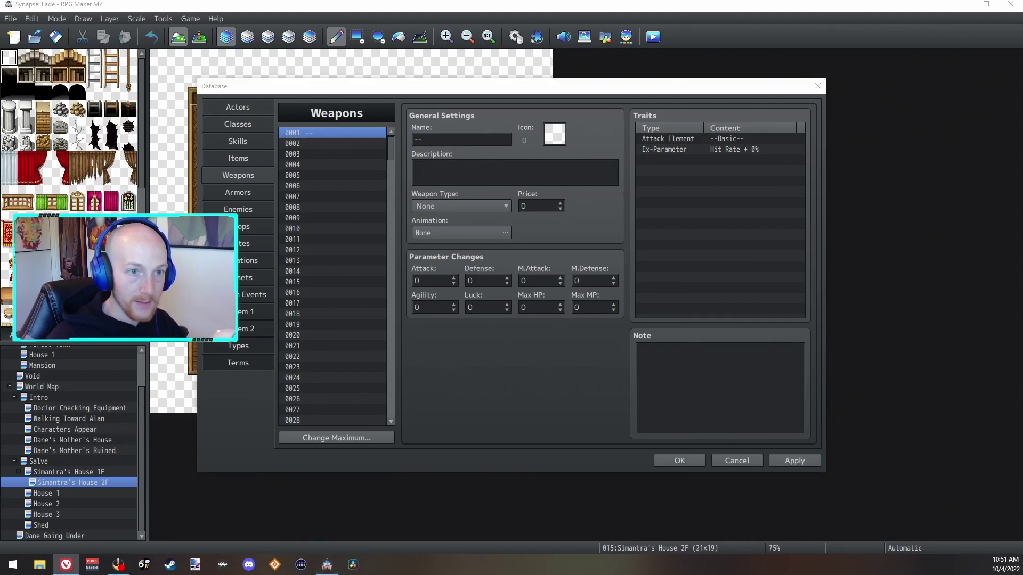
{"action": "left_click", "coordinate": [453, 141]}
{"action": "type", "text": "Club"}
Paste the dashed heading into blank weapon slots further down the list and name the last one --Orb--.
{"action": "scroll", "coordinate": [331, 277], "scroll_direction": "down", "scroll_amount": 4}
{"action": "left_click", "coordinate": [303, 303]}
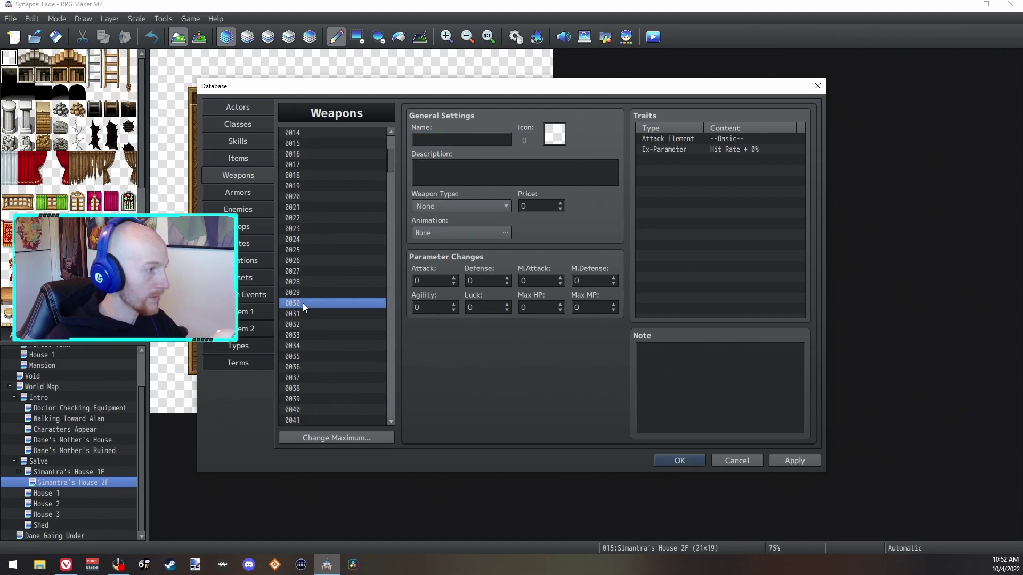
{"action": "left_click", "coordinate": [432, 140]}
{"action": "type", "text": "--Mace"}
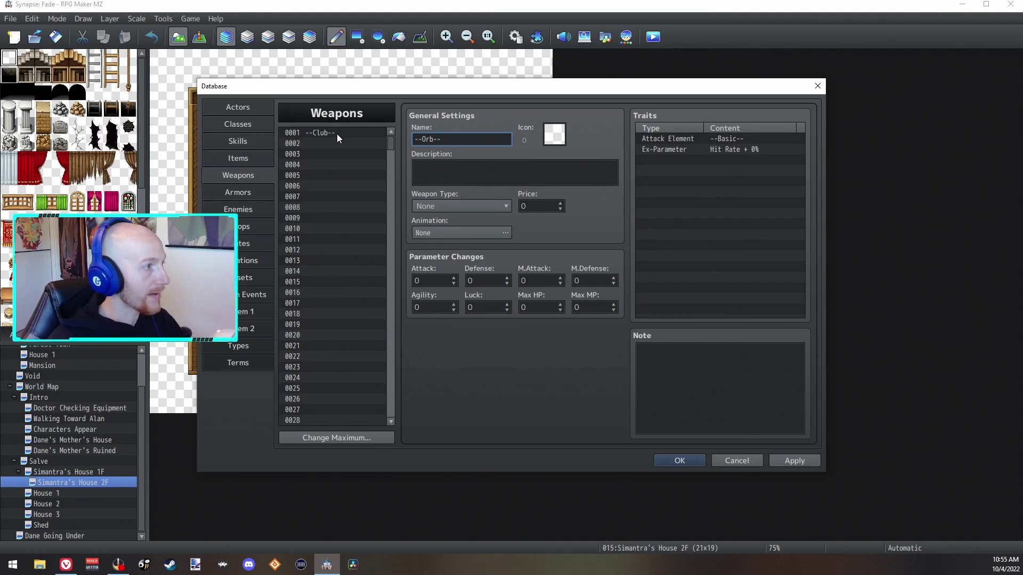
Give the blank weapon slot 0242 under the --Longsword-- heading the blue sword icon 417.
{"action": "left_click", "coordinate": [336, 133]}
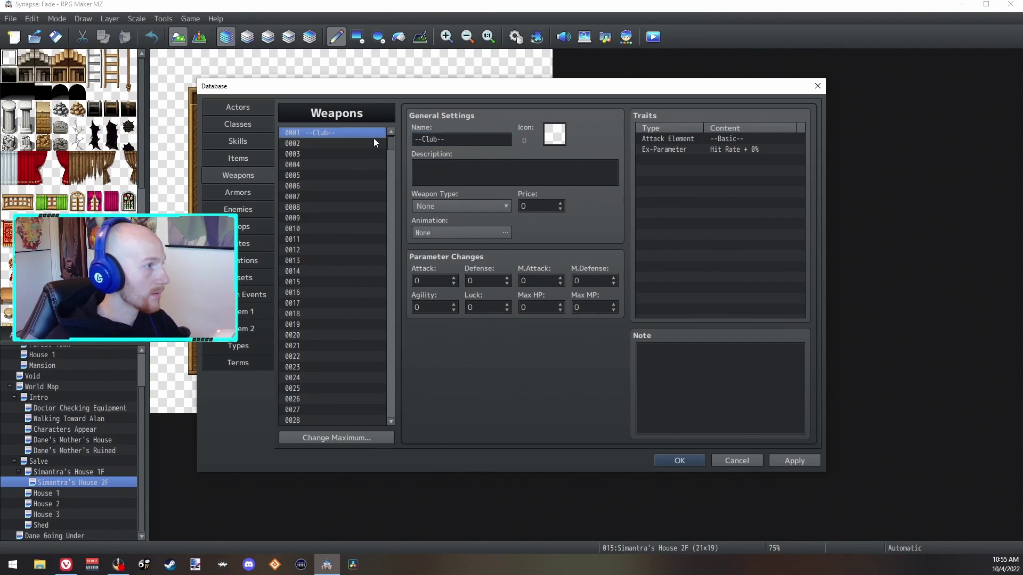
{"action": "mouse_move", "coordinate": [390, 143]}
{"action": "left_mouse_down"}
{"action": "mouse_move", "coordinate": [398, 406]}
{"action": "mouse_move", "coordinate": [390, 140]}
{"action": "left_mouse_up"}
{"action": "left_click", "coordinate": [315, 145]}
{"action": "left_click", "coordinate": [344, 133]}
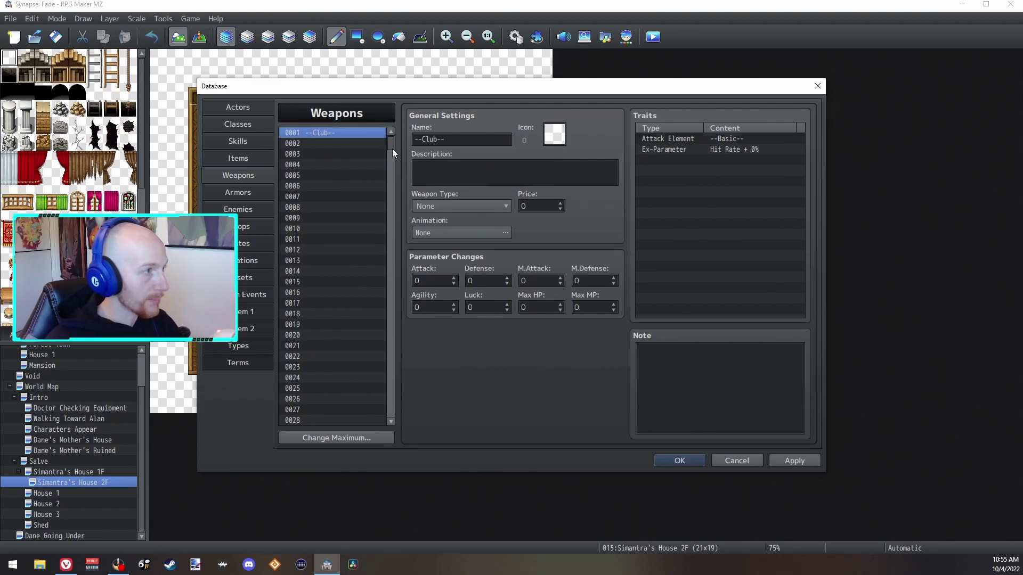
{"action": "left_click_drag", "start_coordinate": [392, 148], "coordinate": [388, 262]}
{"action": "left_click", "coordinate": [352, 265]}
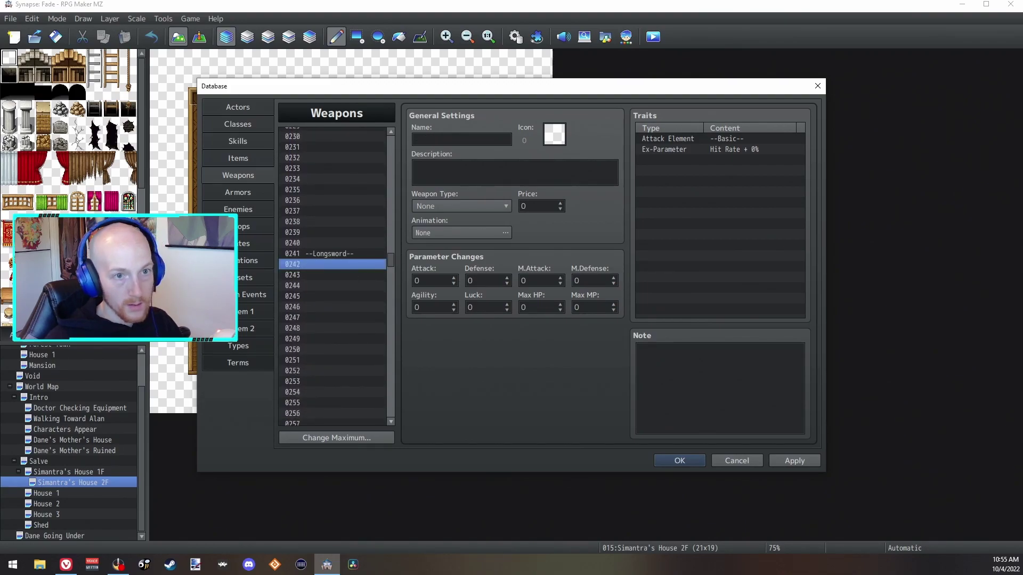
{"action": "double_click", "coordinate": [554, 134]}
{"action": "scroll", "coordinate": [649, 205], "scroll_direction": "down", "scroll_amount": 1}
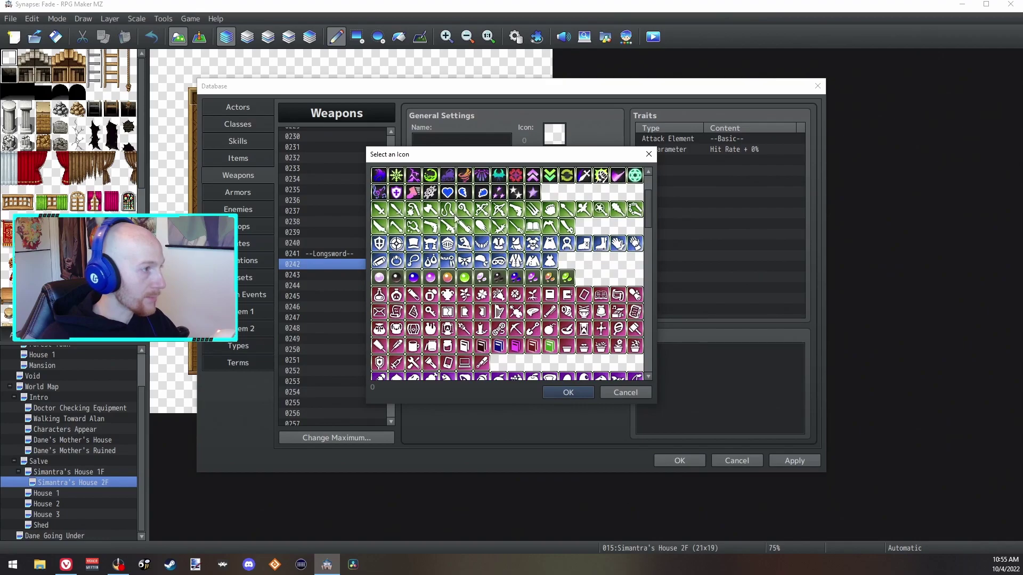
{"action": "scroll", "coordinate": [404, 219], "scroll_direction": "down", "scroll_amount": 1}
{"action": "scroll", "coordinate": [400, 267], "scroll_direction": "up", "scroll_amount": 2}
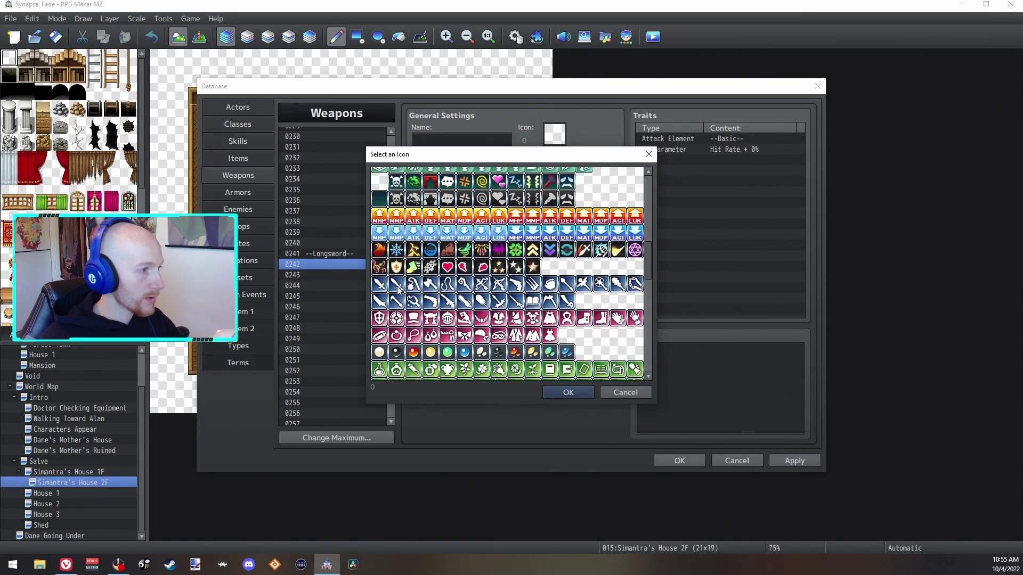
{"action": "double_click", "coordinate": [397, 287]}
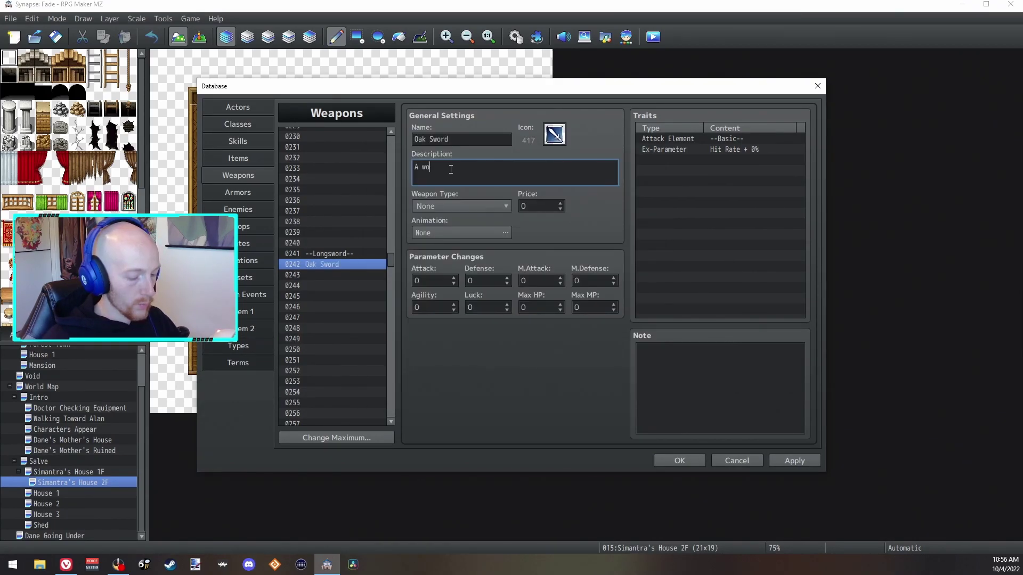
Name the weapon Oak Sword and describe it as "A wooden sword that has been handcrafted from a giant oak tree branch to have an incredibly sharp blade.".
{"action": "type", "text": "oden sw"}
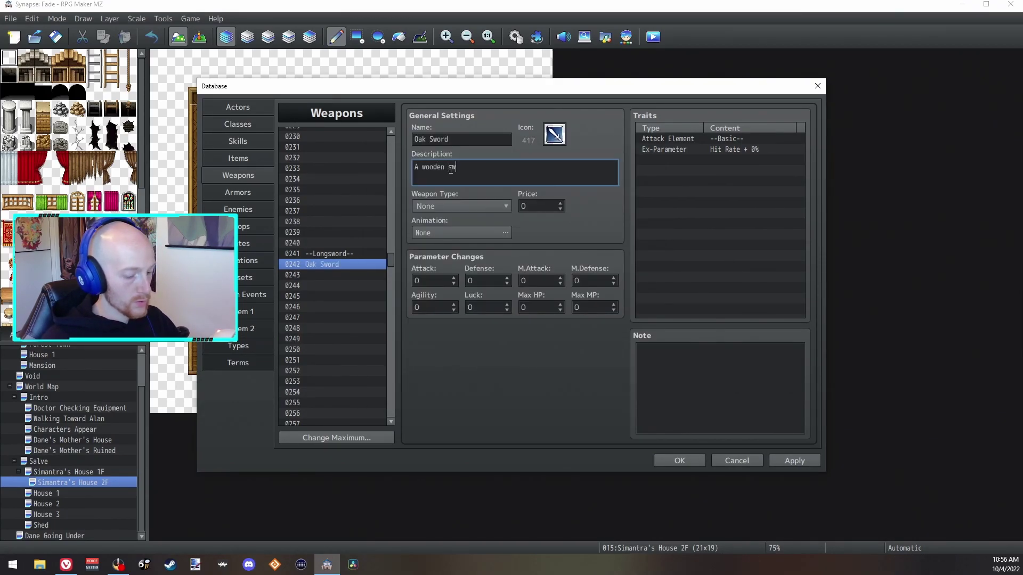
{"action": "type", "text": "ord that has been "}
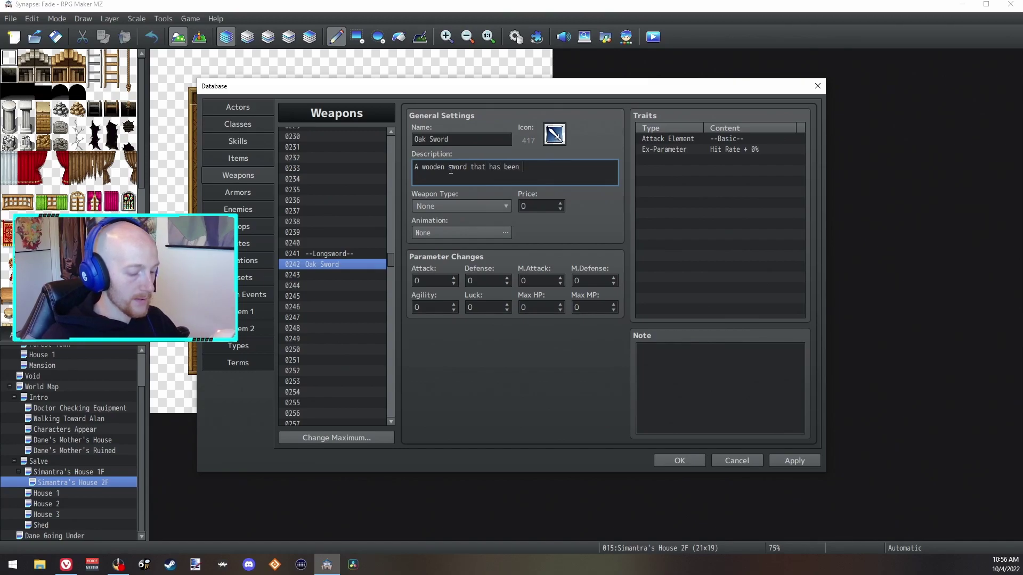
{"action": "type", "text": "handcrafted with"}
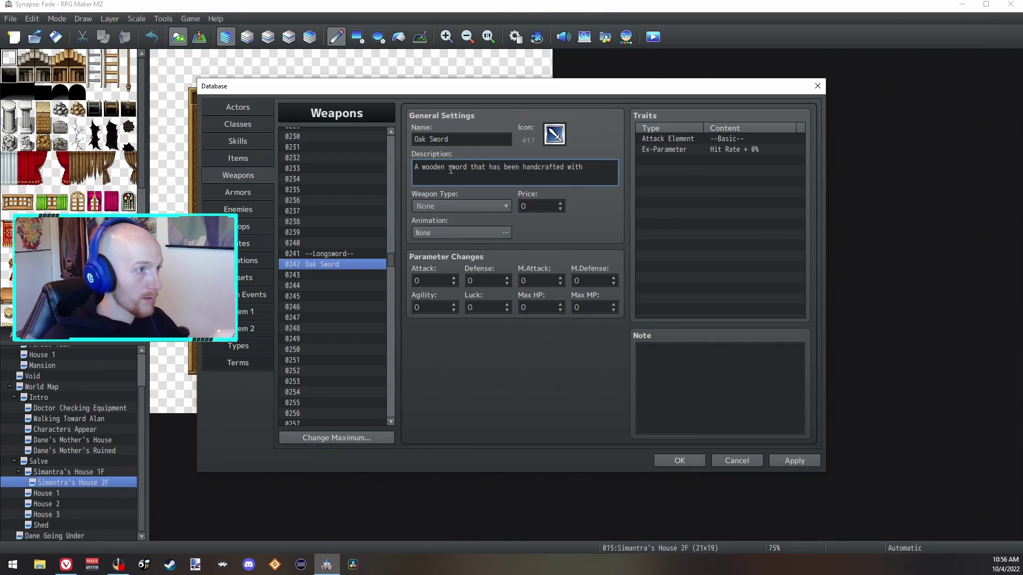
{"action": "key", "text": "BackSpace"}
{"action": "key", "text": "BackSpace"}
{"action": "key", "text": "BackSpace"}
{"action": "key", "text": "BackSpace"}
{"action": "key", "text": "BackSpace"}
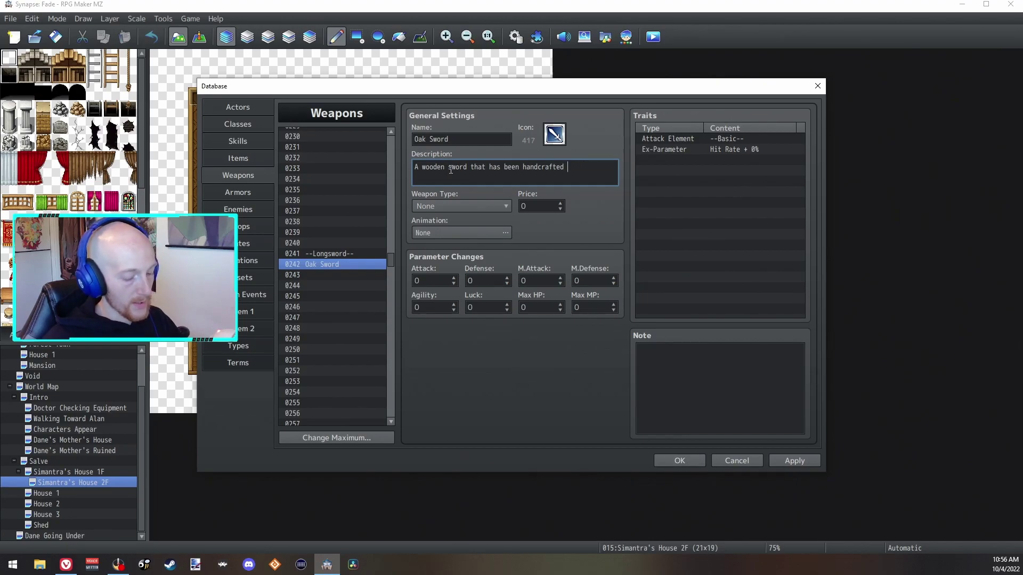
{"action": "type", "text": "from a giant oak tree branch to have an"}
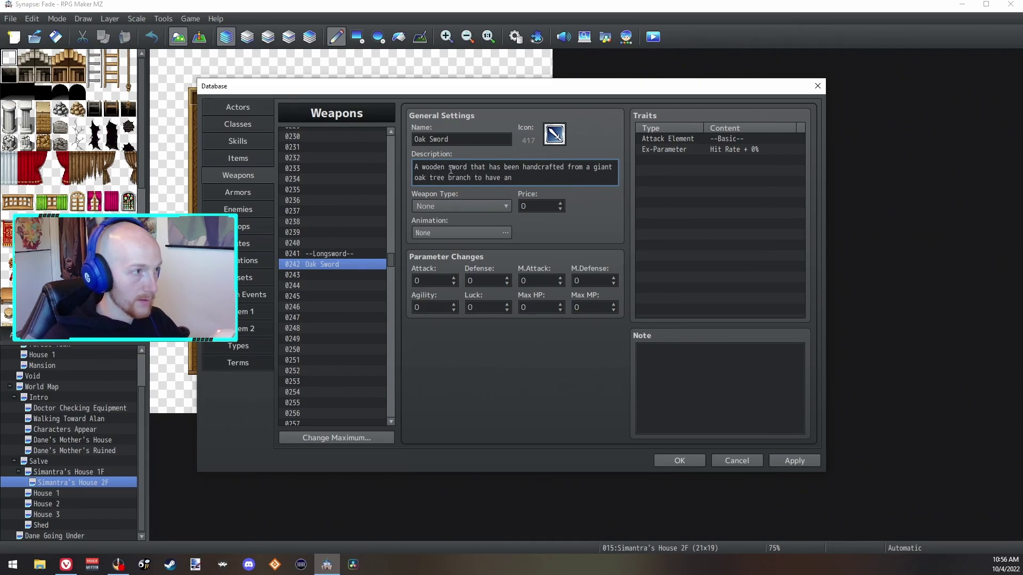
{"action": "type", "text": " incredibly sha"}
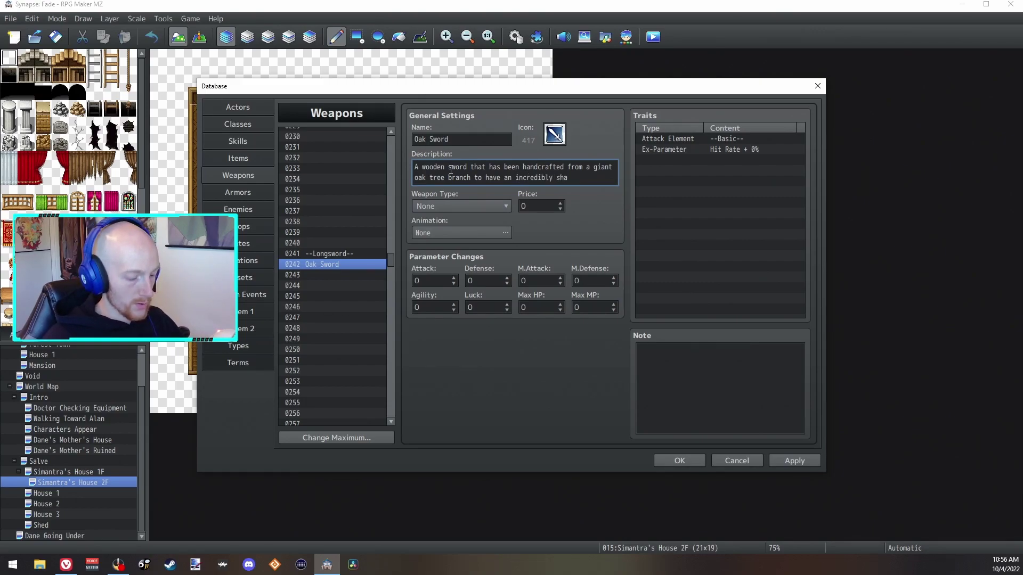
{"action": "type", "text": "rp blade."}
Rename the weapon Oak Sword Lv.1, with weapon type Longsword and a price of 300.
{"action": "left_click", "coordinate": [464, 139]}
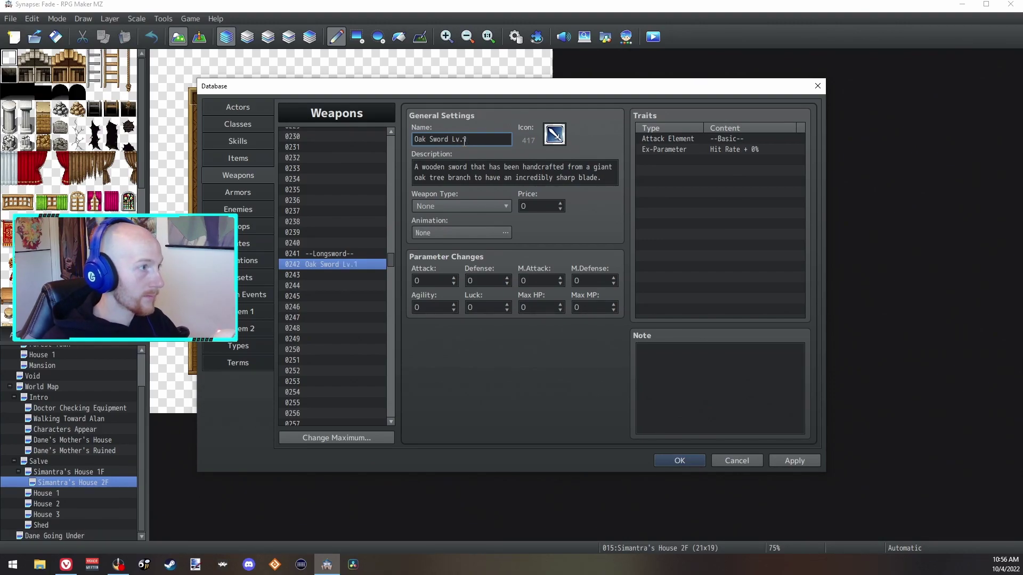
{"action": "left_click", "coordinate": [462, 206]}
{"action": "left_click", "coordinate": [462, 343]}
{"action": "double_click", "coordinate": [535, 212]}
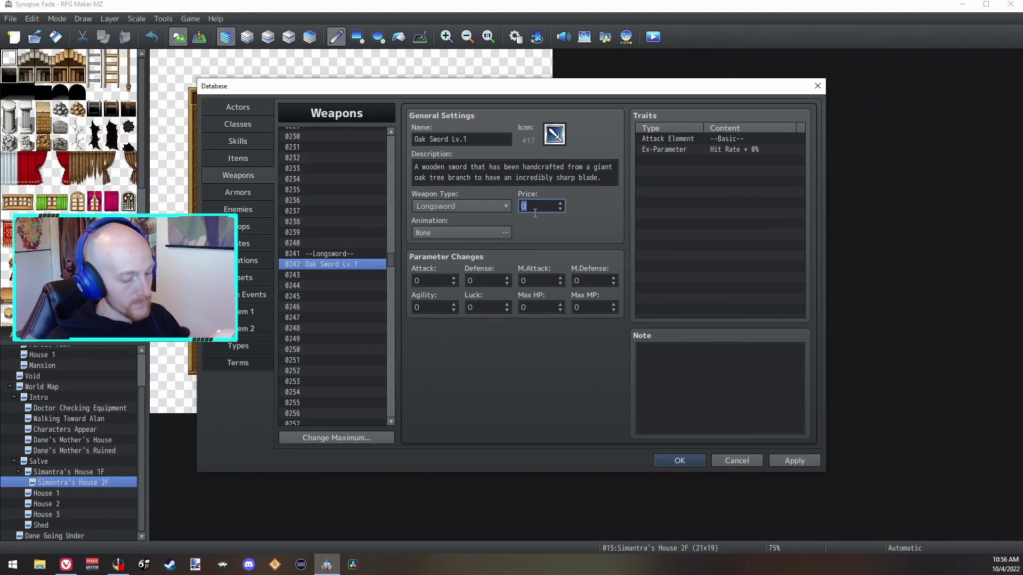
{"action": "type", "text": "300"}
Set the Oak Sword's attack element trait to Physical and its Hit Rate trait to +95%.
{"action": "left_click", "coordinate": [680, 140]}
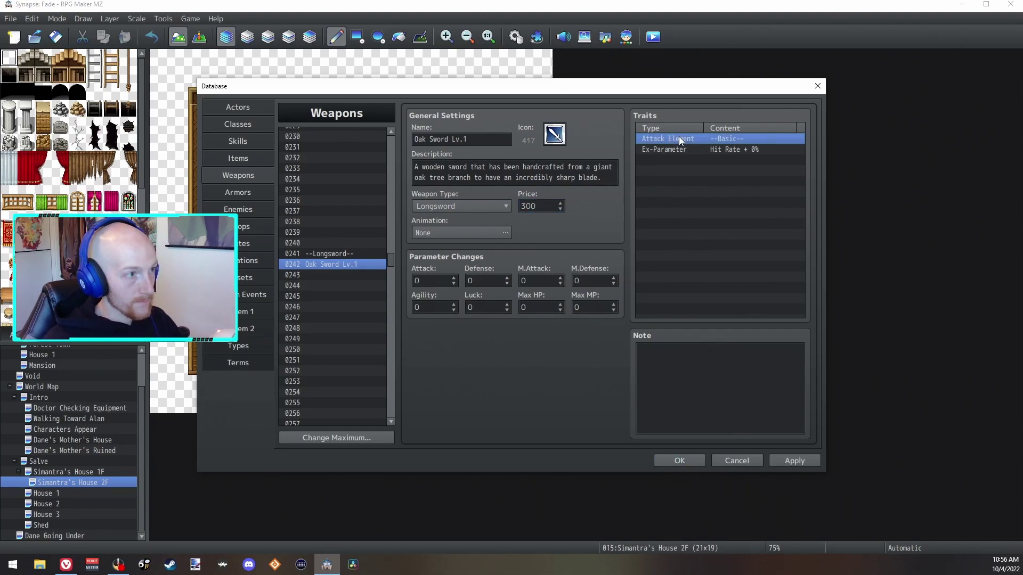
{"action": "double_click", "coordinate": [679, 140]}
{"action": "left_click", "coordinate": [737, 161]}
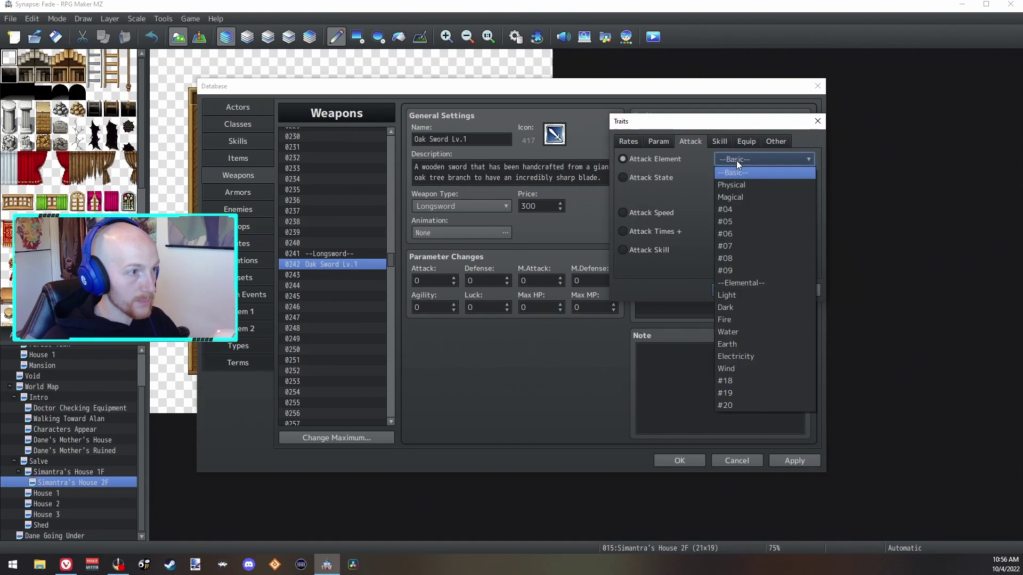
{"action": "left_click", "coordinate": [737, 184]}
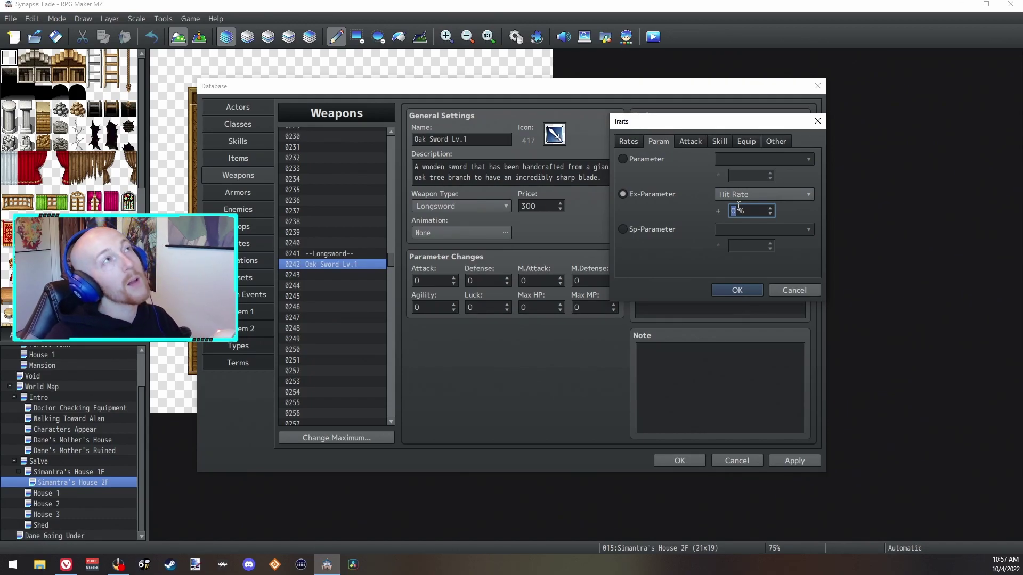
{"action": "type", "text": "95"}
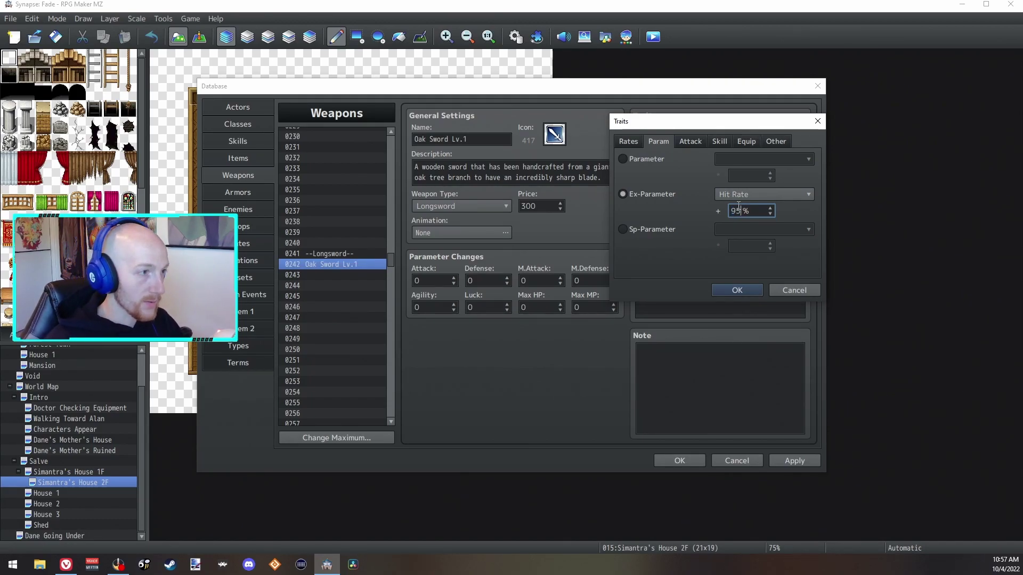
{"action": "left_click", "coordinate": [750, 288]}
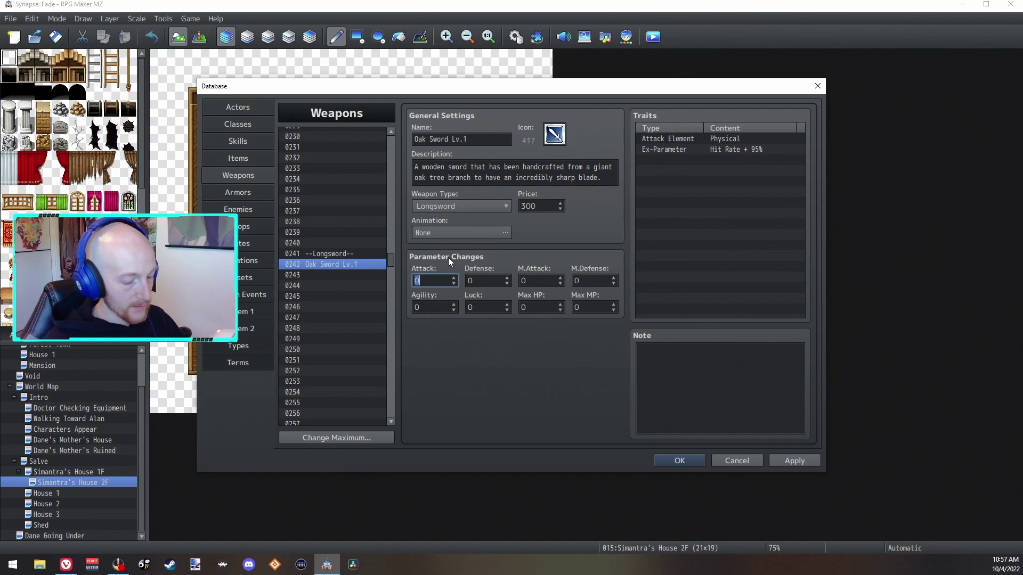
Set the Oak Sword's Attack parameter to 30 and apply the database changes.
{"action": "type", "text": "15"}
{"action": "left_click_drag", "start_coordinate": [428, 280], "coordinate": [386, 274]}
{"action": "type", "text": "30"}
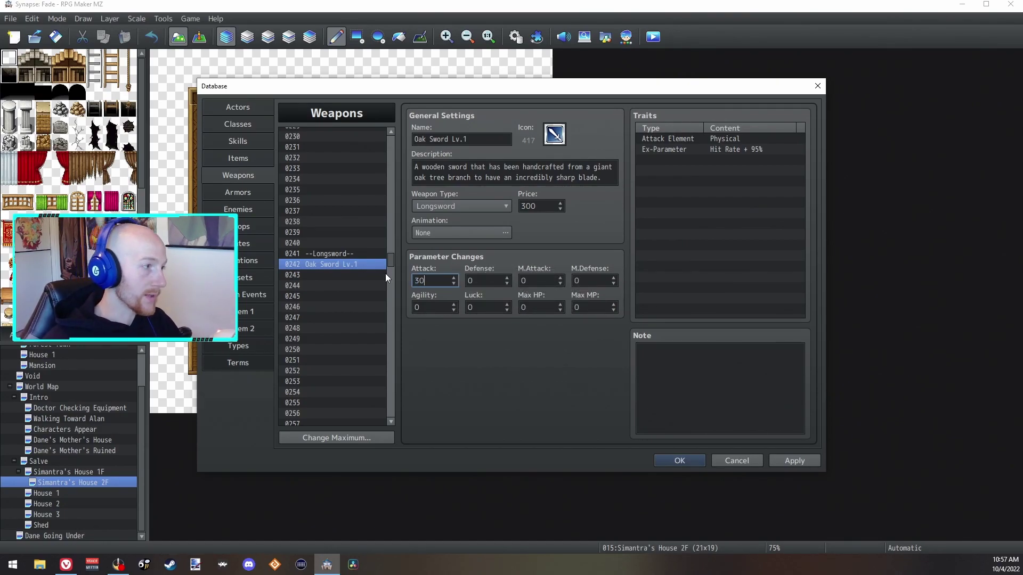
{"action": "left_click", "coordinate": [790, 459]}
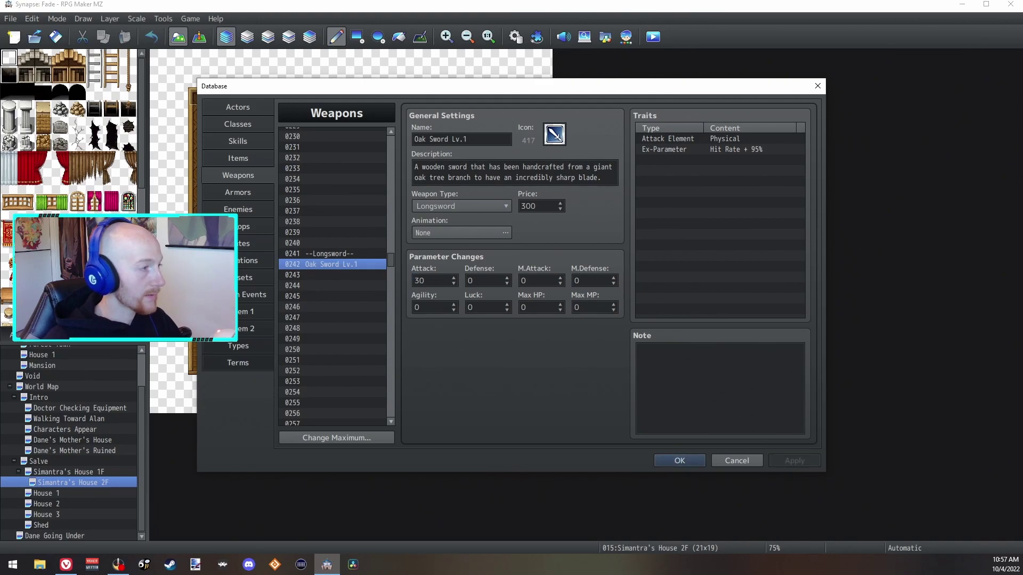
Look through Dane's initial equipment slots in the actor data, from Weapon to Secondary Rune.
{"action": "left_click", "coordinate": [231, 111]}
{"action": "left_click", "coordinate": [440, 344]}
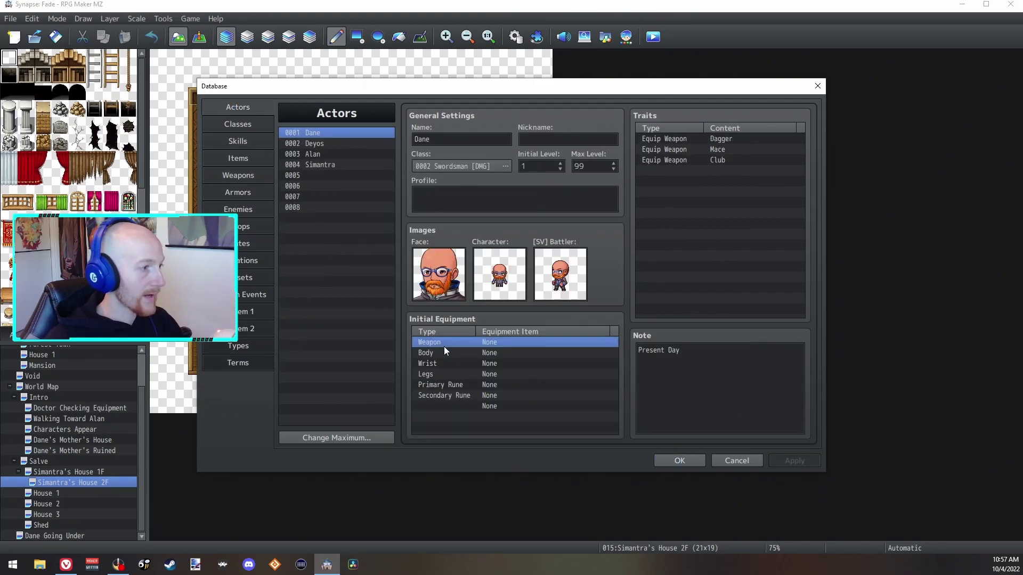
{"action": "left_click", "coordinate": [442, 354]}
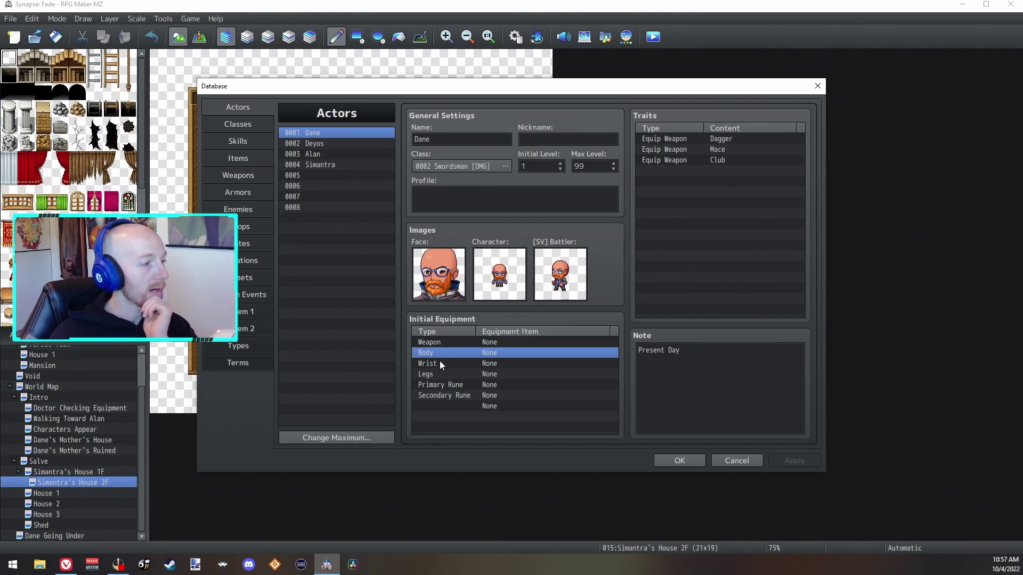
{"action": "left_click", "coordinate": [439, 363]}
{"action": "left_click", "coordinate": [433, 375]}
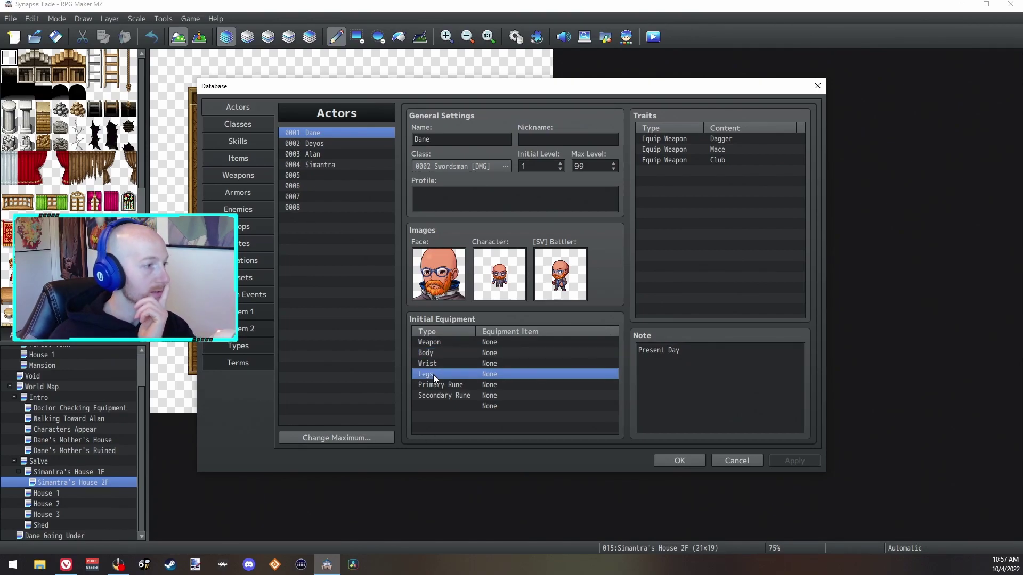
{"action": "left_click", "coordinate": [449, 384]}
{"action": "left_click", "coordinate": [453, 392]}
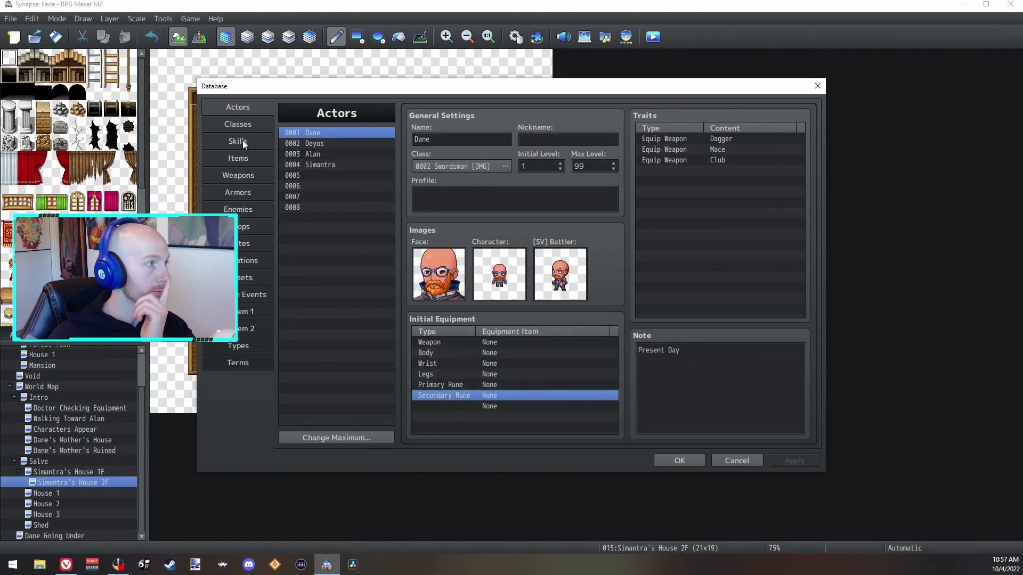
Clear the old armor entries by reducing the armor maximum to 1, and expand the emptied list to 300 entries.
{"action": "left_click", "coordinate": [247, 317]}
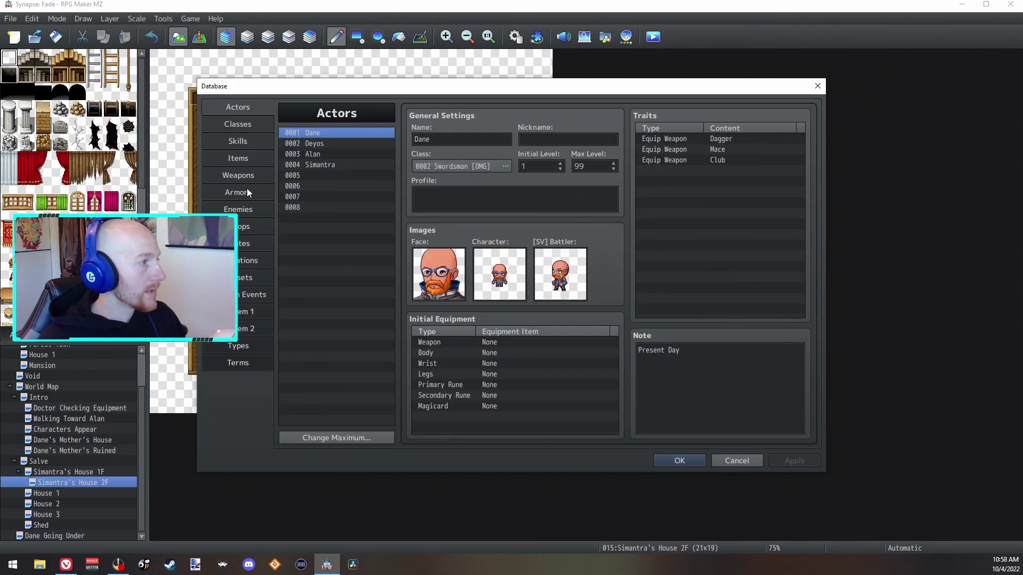
{"action": "left_click", "coordinate": [248, 192]}
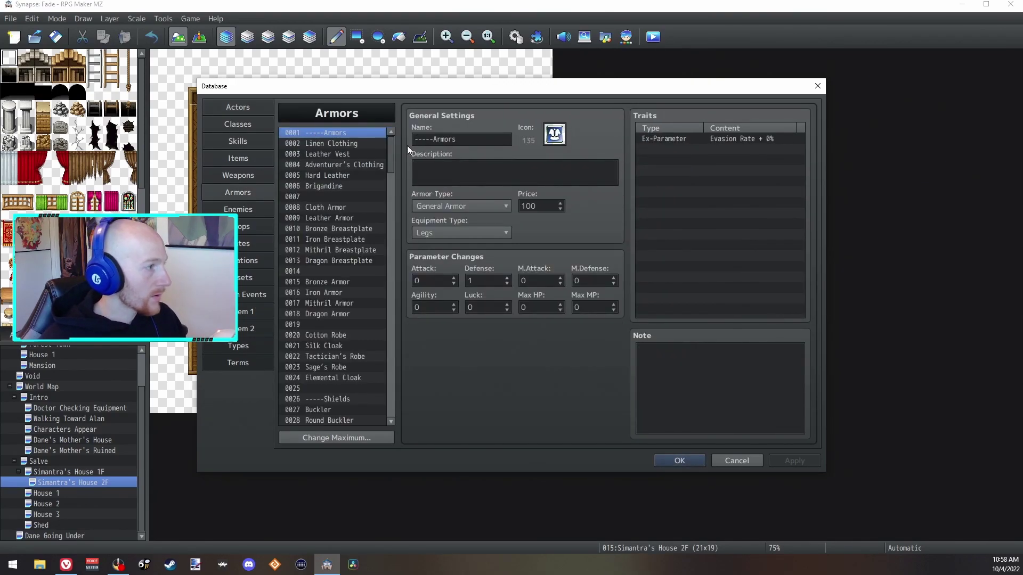
{"action": "left_click", "coordinate": [354, 144]}
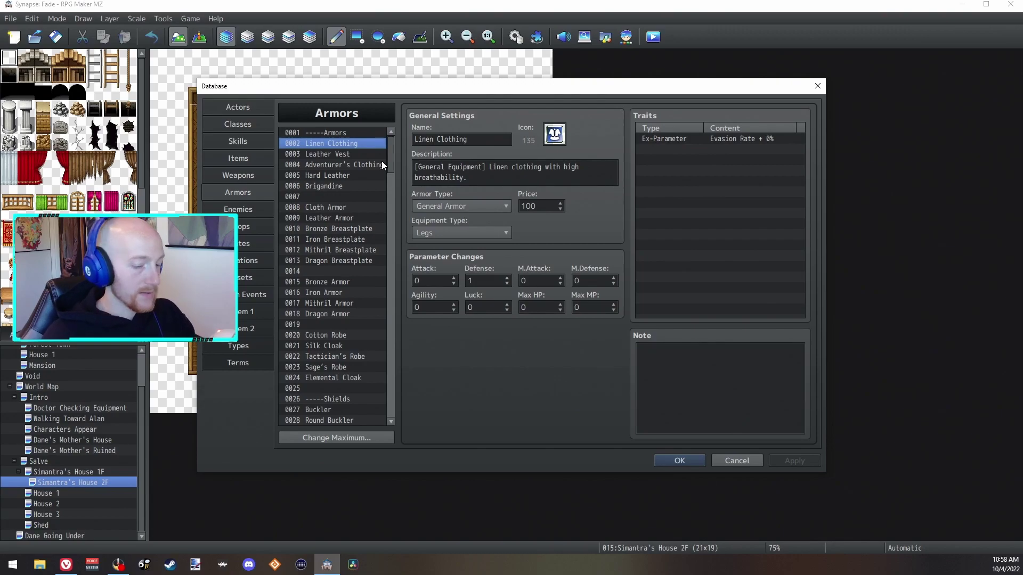
{"action": "left_click", "coordinate": [359, 132]}
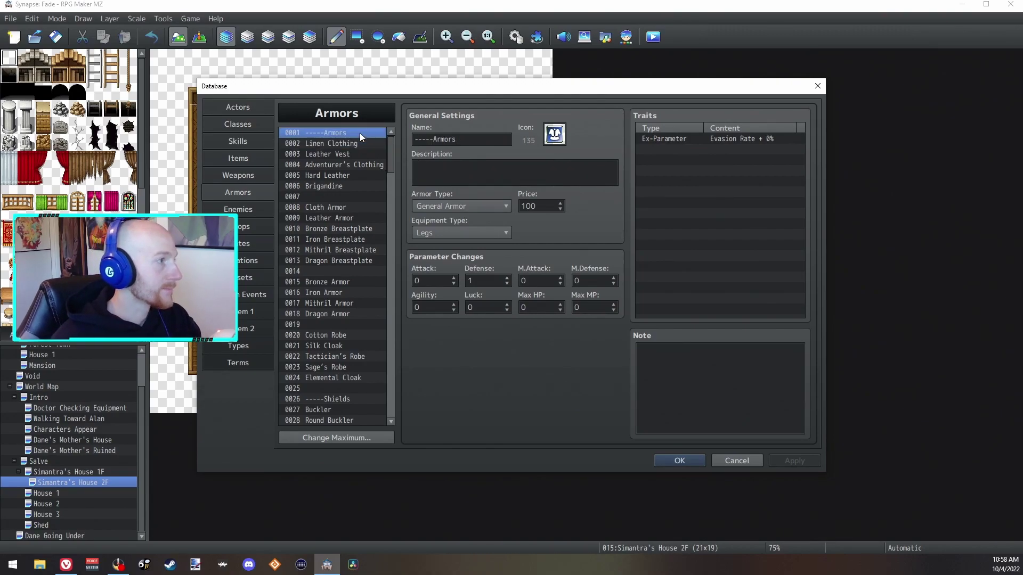
{"action": "left_click", "coordinate": [364, 441]}
{"action": "type", "text": "1"}
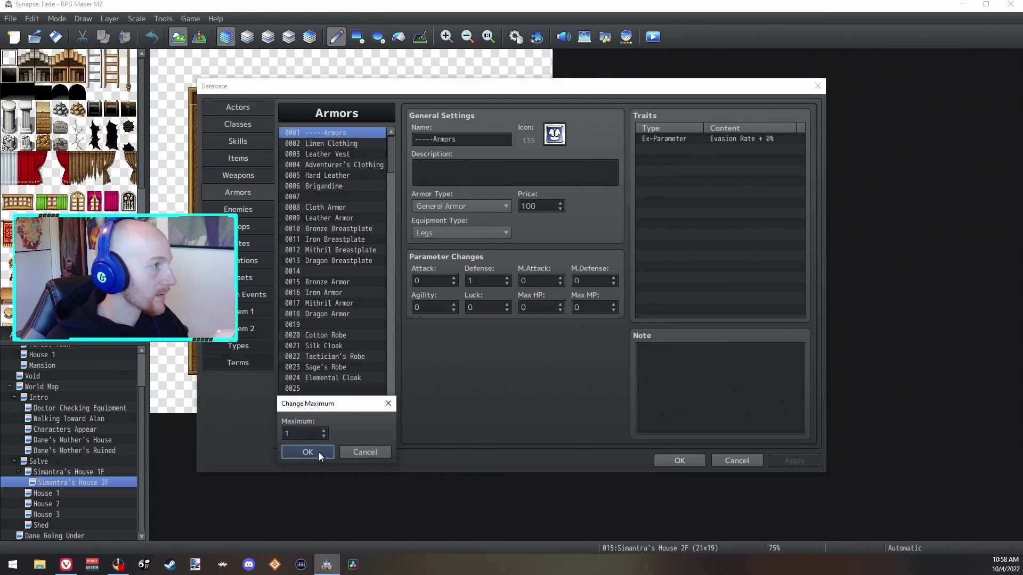
{"action": "left_click", "coordinate": [319, 453]}
{"action": "left_click", "coordinate": [332, 439]}
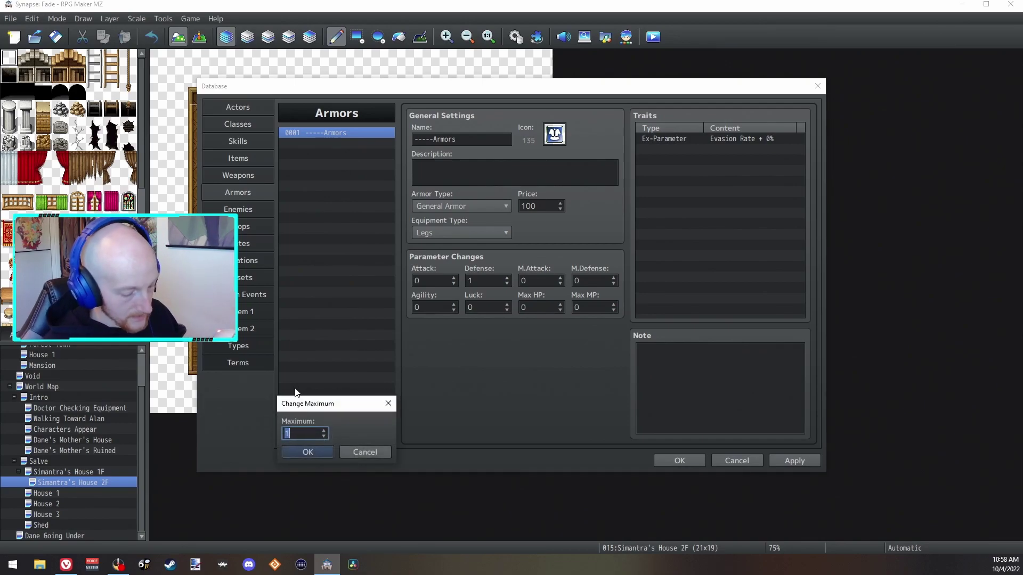
{"action": "type", "text": "1000"}
{"action": "key", "text": "Return"}
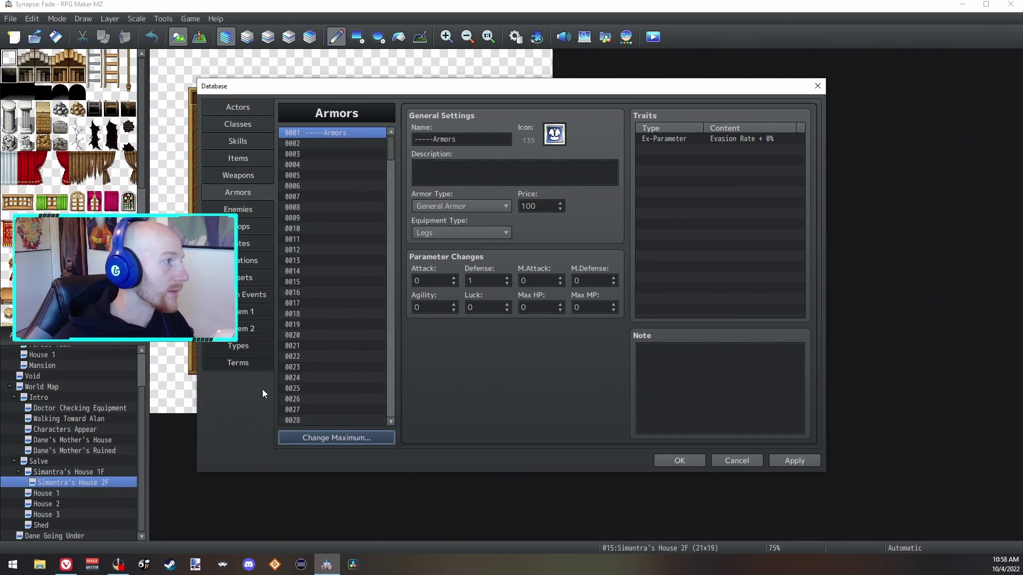
Clear the data of armor entry 0001 and name it "--Light Body--" as a section header.
{"action": "left_click", "coordinate": [360, 133]}
{"action": "right_click", "coordinate": [360, 133]}
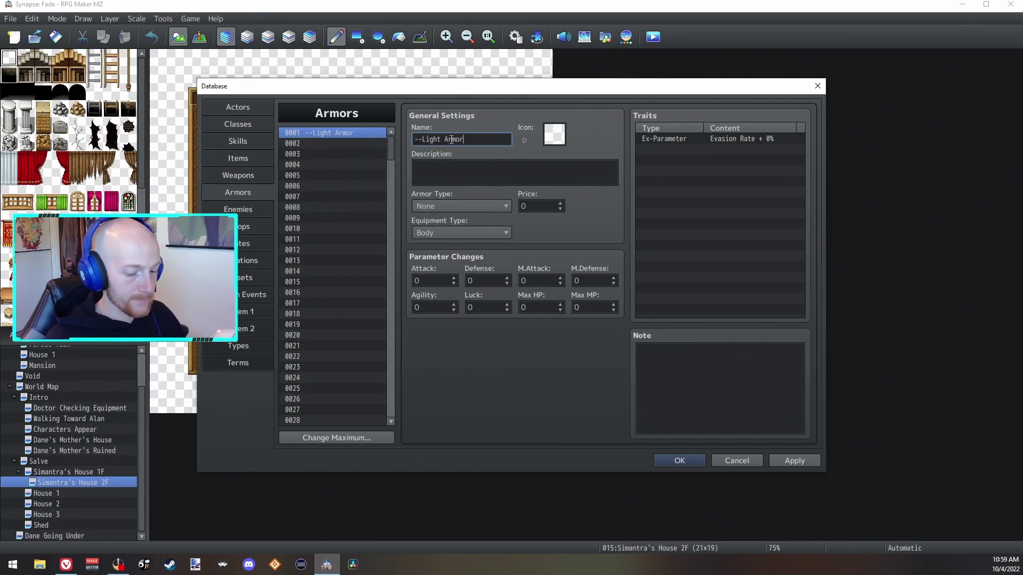
{"action": "double_click", "coordinate": [452, 140]}
{"action": "type", "text": "Body--"}
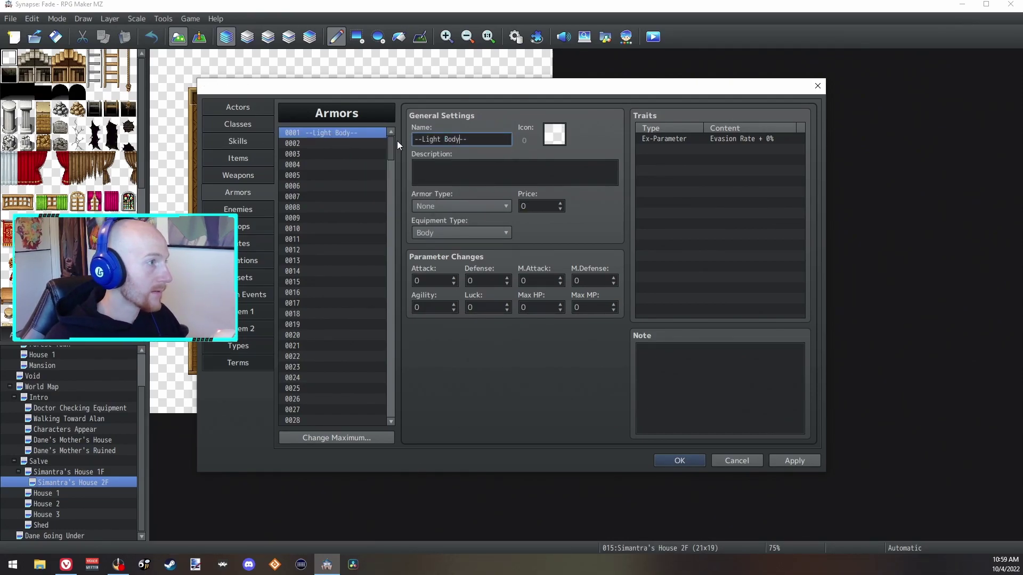
Name armor entry 0031 "--Medium Body--" as a section header.
{"action": "type", "text": "--Heavy Bod"}
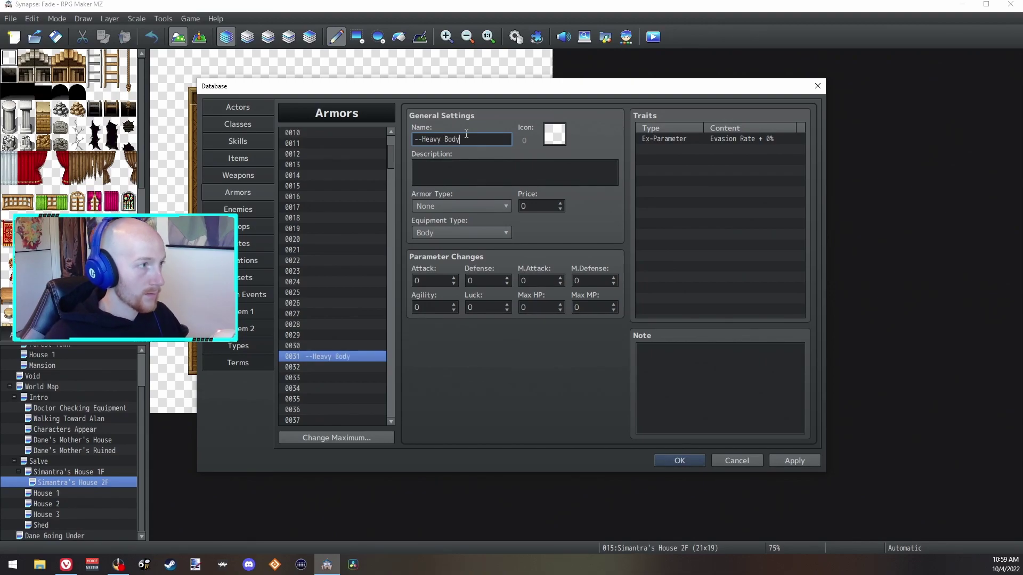
{"action": "key", "text": "BackSpace"}
{"action": "key", "text": "BackSpace"}
{"action": "key", "text": "BackSpace"}
{"action": "key", "text": "BackSpace"}
{"action": "key", "text": "BackSpace"}
{"action": "key", "text": "BackSpace"}
{"action": "key", "text": "BackSpace"}
{"action": "key", "text": "BackSpace"}
{"action": "key", "text": "BackSpace"}
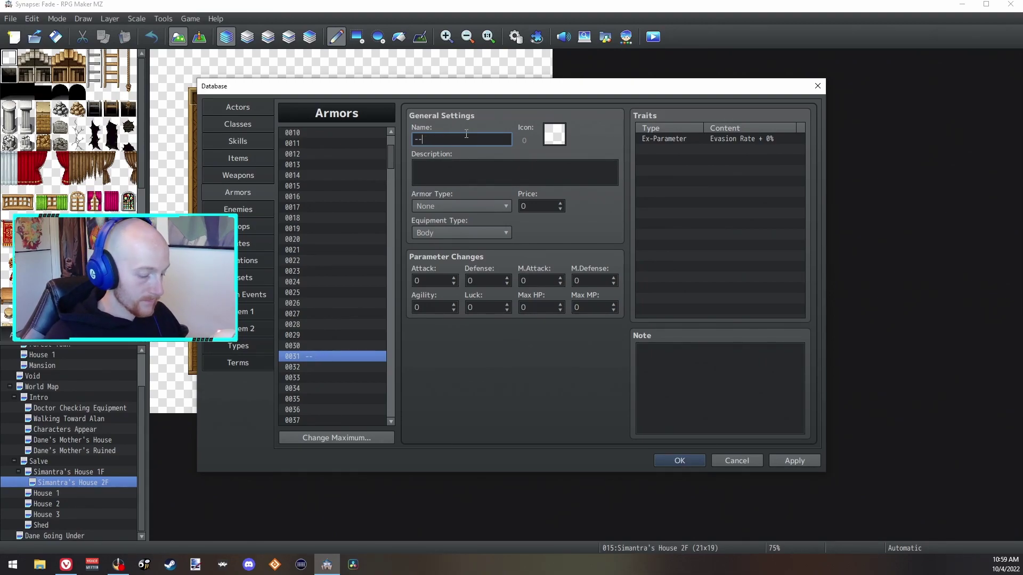
{"action": "type", "text": "Medium Body--"}
Add the section headers "--Wrist--" at armor entry 0091 and "--Legs--" at entry 0151.
{"action": "left_click_drag", "start_coordinate": [389, 157], "coordinate": [388, 185]}
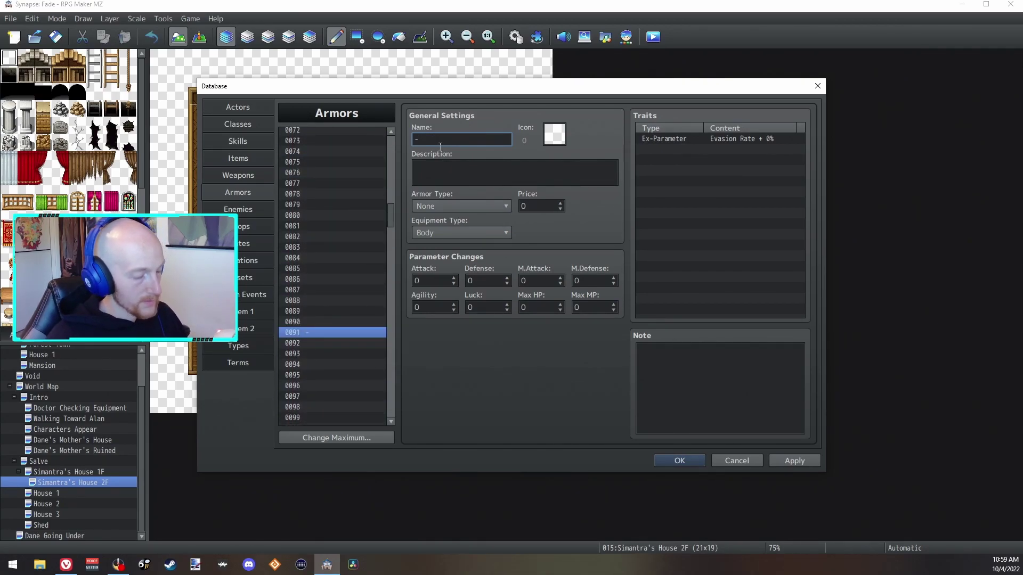
{"action": "left_click", "coordinate": [440, 146]}
{"action": "type", "text": "--Wrist--"}
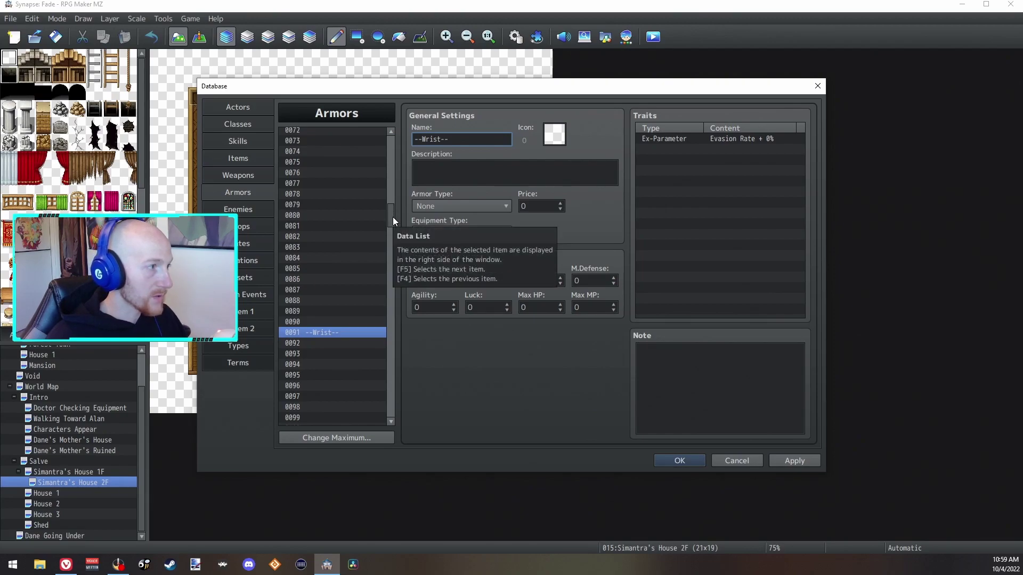
{"action": "left_click_drag", "start_coordinate": [393, 217], "coordinate": [393, 218]}
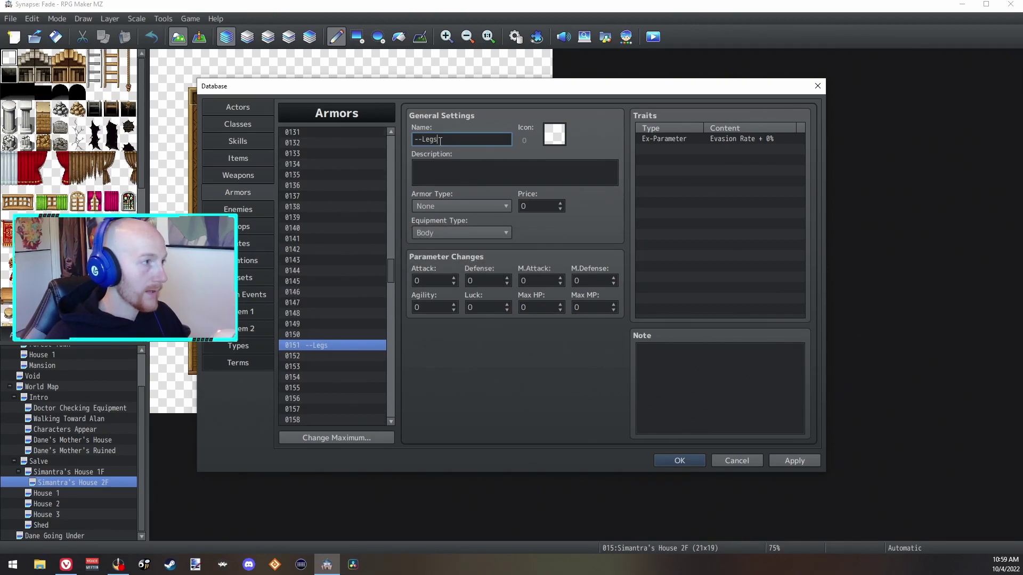
{"action": "type", "text": "--"}
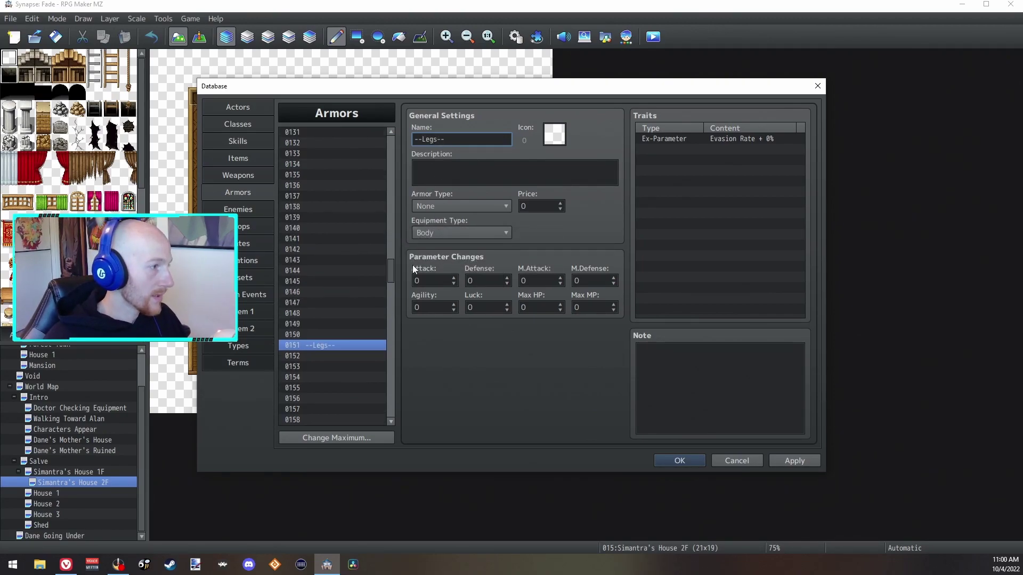
Add section headers for the Primary Rune and Secondary Rune armors, with "--Secondary Rune--" at entry 0251.
{"action": "left_click_drag", "start_coordinate": [392, 267], "coordinate": [396, 318]}
{"action": "left_click", "coordinate": [367, 317]}
{"action": "type", "text": "une"}
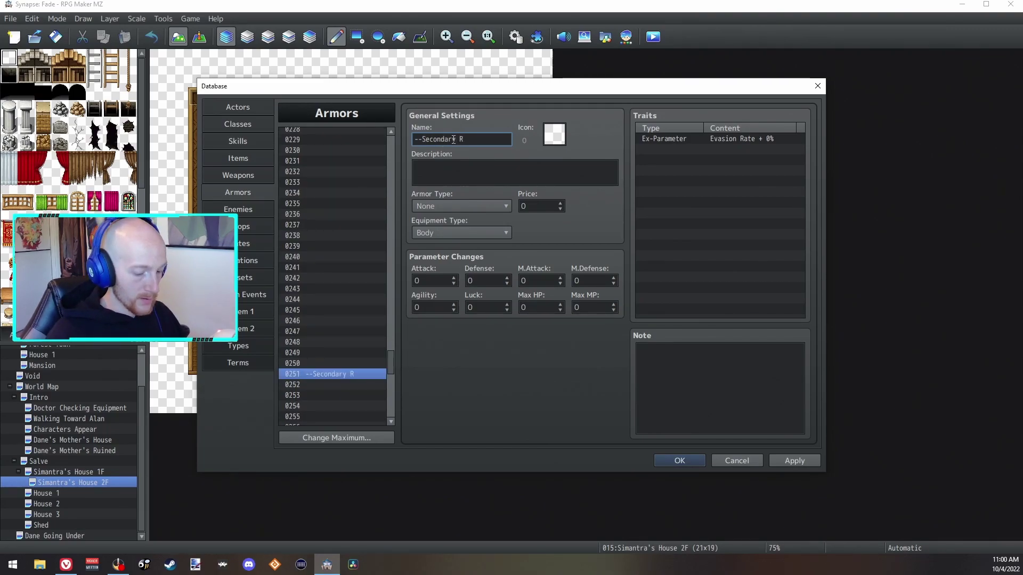
{"action": "type", "text": "une--"}
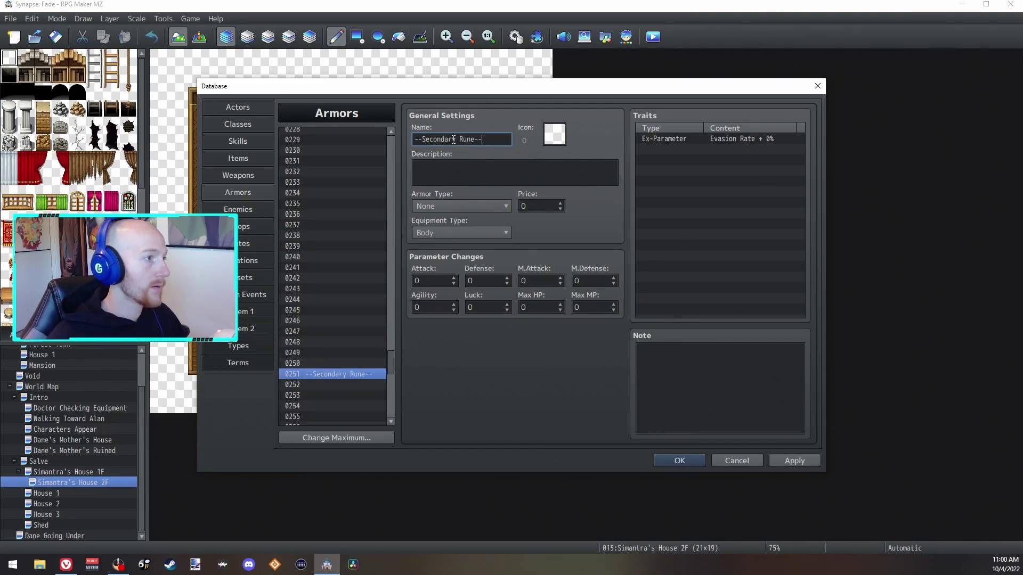
Extend the armor list beyond 300 entries and add a section header for the Magicard equipment.
{"action": "left_click_drag", "start_coordinate": [390, 361], "coordinate": [384, 421]}
{"action": "left_click", "coordinate": [373, 437]}
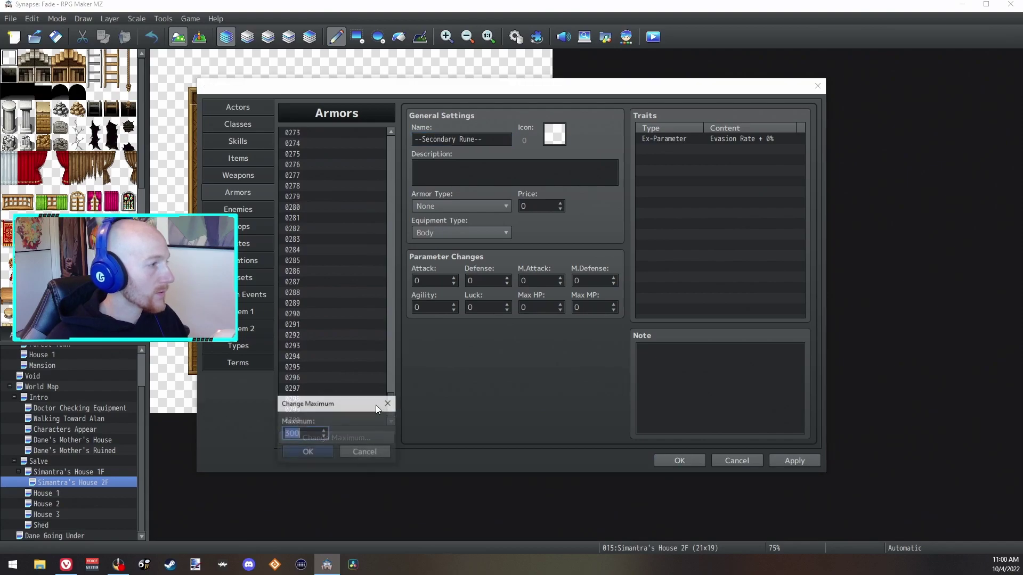
{"action": "type", "text": "350"}
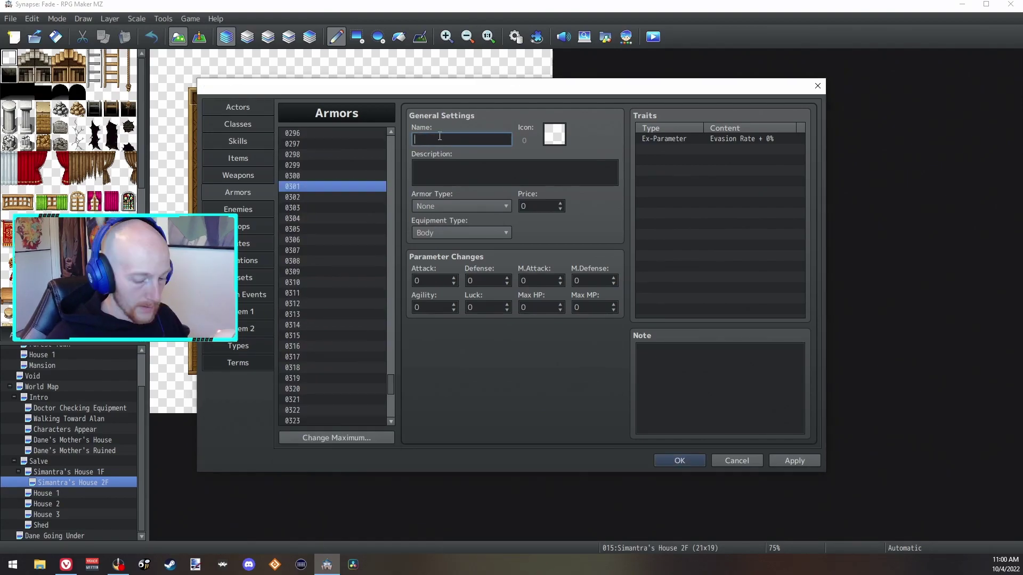
{"action": "type", "text": "--Magicite"}
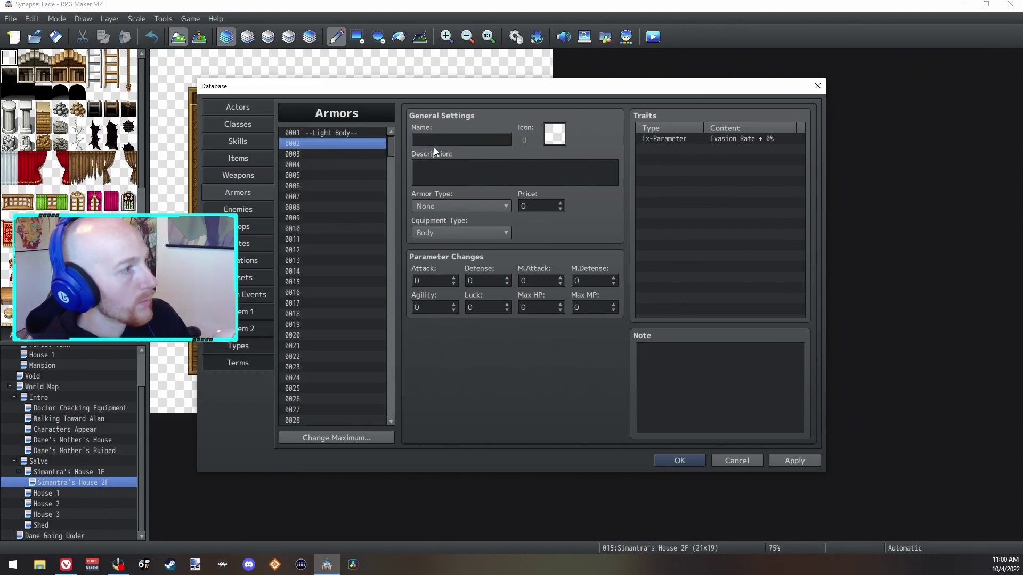
Name armor entry 0002 "Leather Armor" and give it icon 455.
{"action": "left_click", "coordinate": [447, 139]}
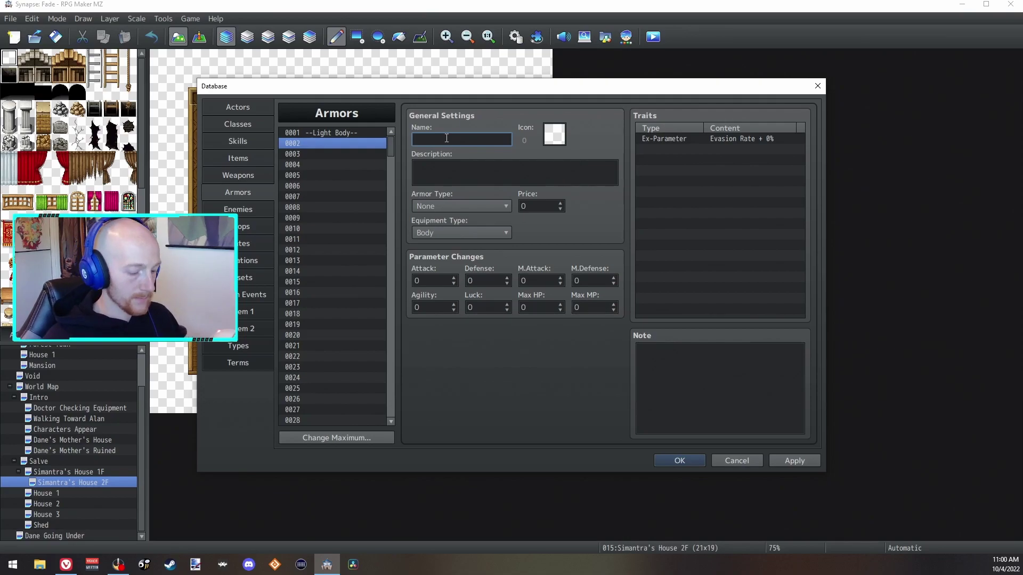
{"action": "type", "text": "Leather Vest"}
{"action": "left_click_drag", "start_coordinate": [469, 137], "coordinate": [444, 140]}
{"action": "type", "text": "Armor"}
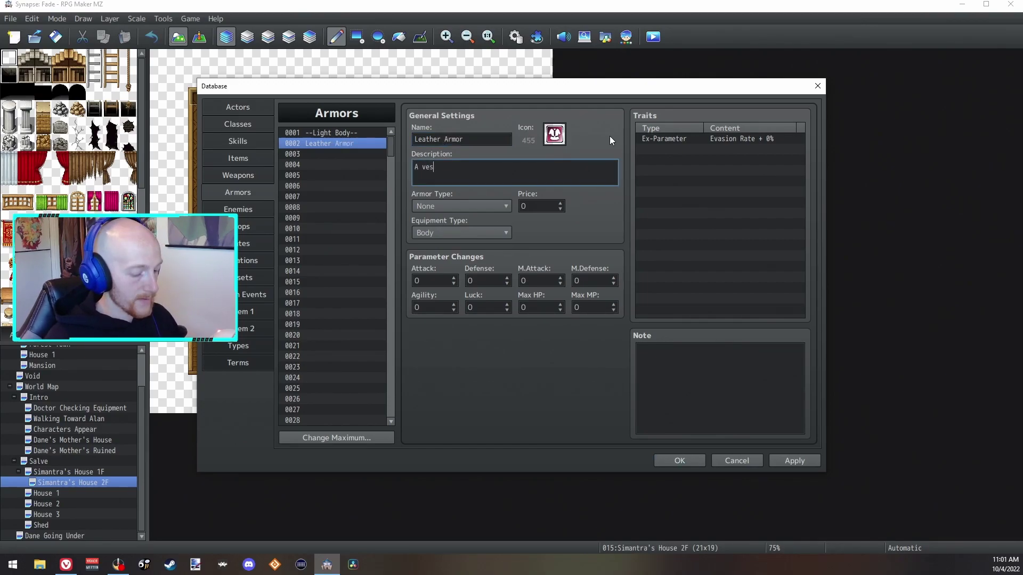
Describe the Leather Armor as "A vest made out of thick animal hide to protect the user during daily work.".
{"action": "type", "text": "made out of a"}
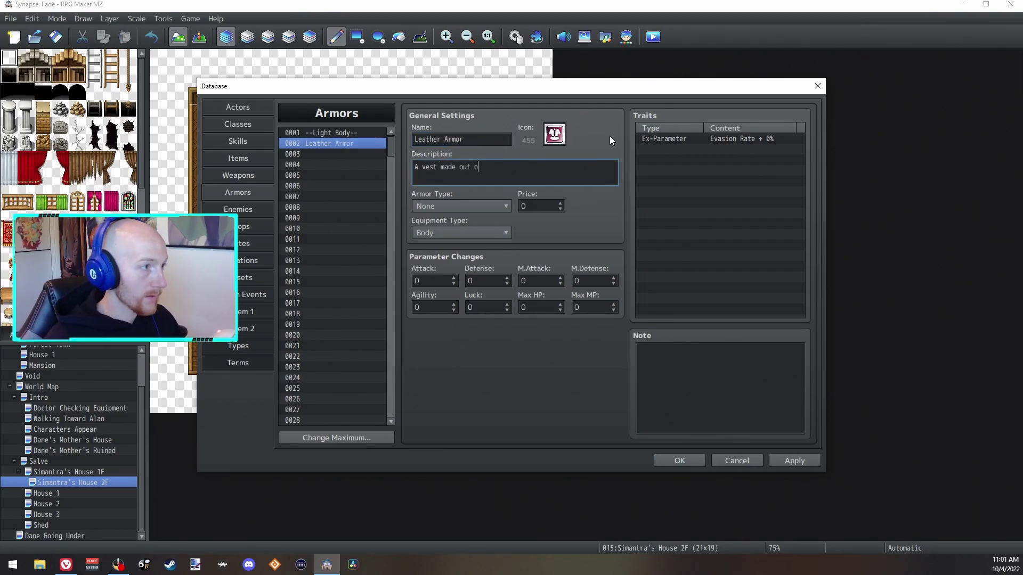
{"action": "key", "text": "BackSpace"}
{"action": "type", "text": "thick animal hide to protect"}
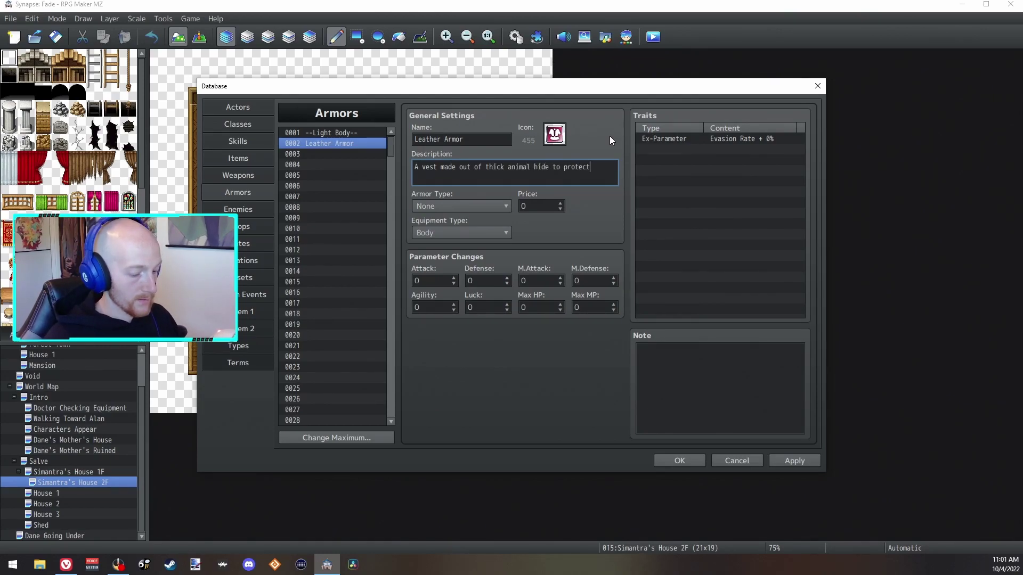
{"action": "type", "text": " agains"}
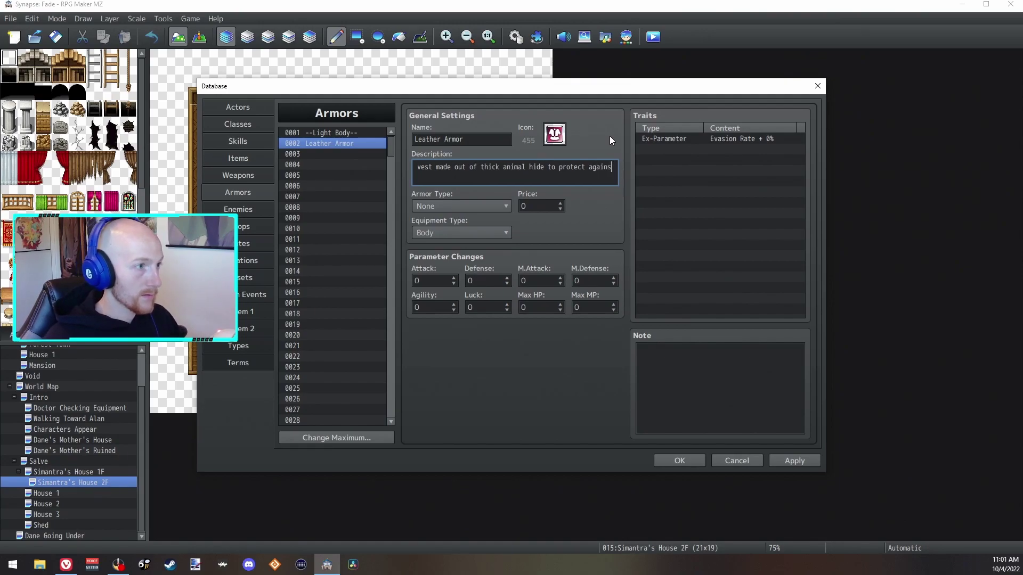
{"action": "key", "text": "BackSpace"}
{"action": "key", "text": "BackSpace"}
{"action": "key", "text": "BackSpace"}
{"action": "key", "text": "BackSpace"}
{"action": "key", "text": "BackSpace"}
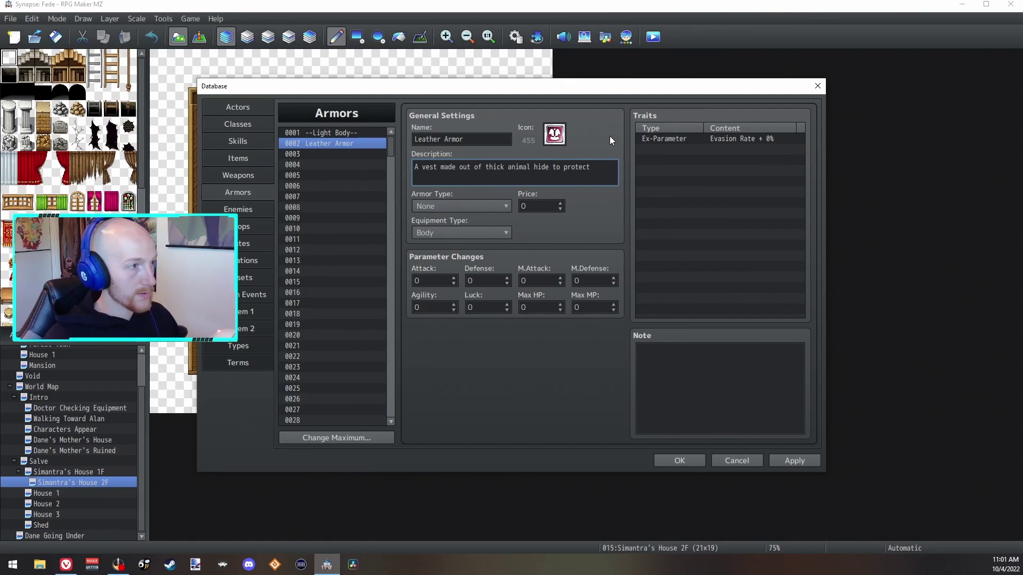
{"action": "type", "text": "the user fro"}
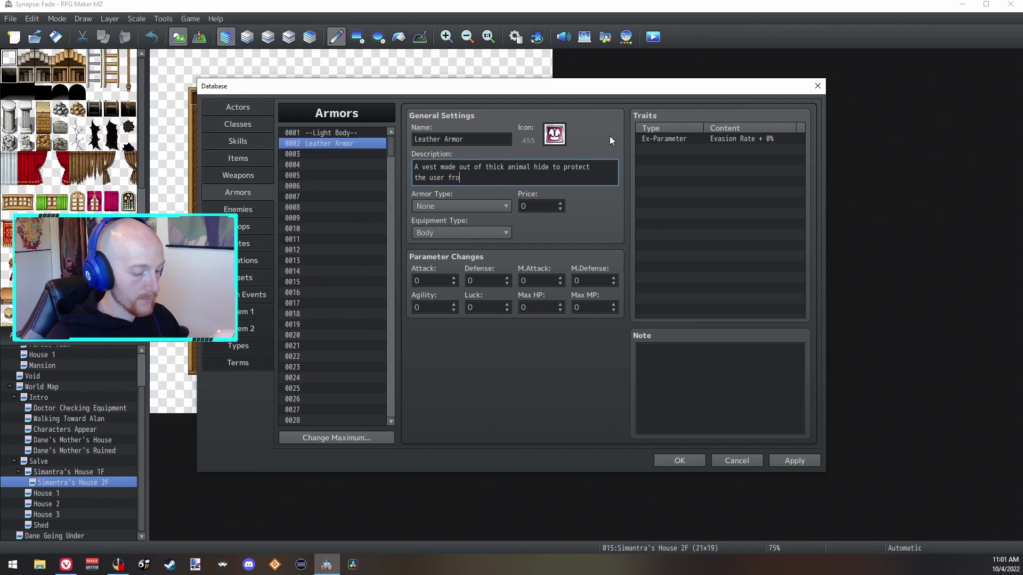
{"action": "type", "text": "m basic"}
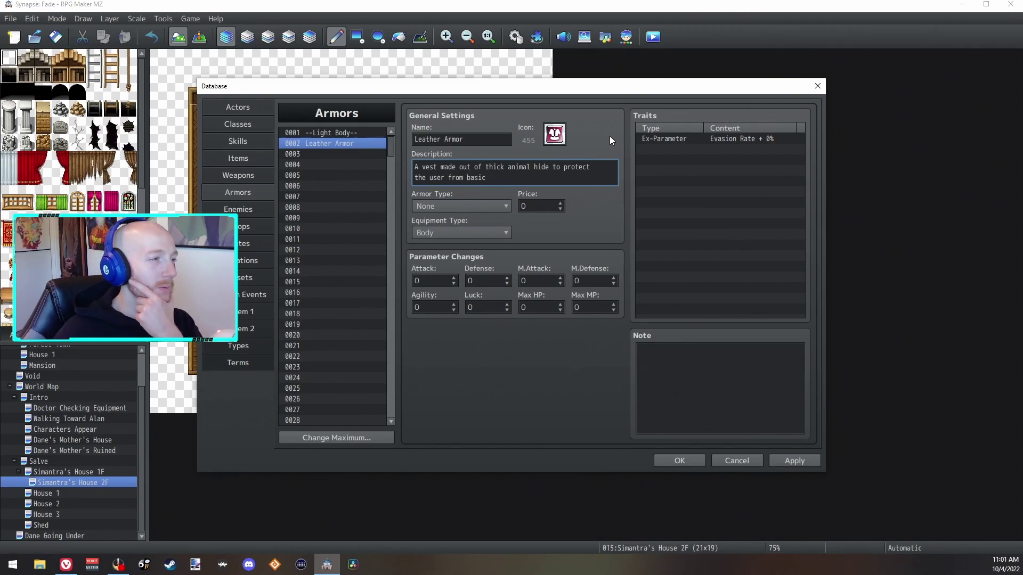
{"action": "key", "text": "BackSpace"}
{"action": "key", "text": "BackSpace"}
{"action": "key", "text": "BackSpace"}
{"action": "key", "text": "BackSpace"}
{"action": "key", "text": "BackSpace"}
{"action": "key", "text": "BackSpace"}
{"action": "key", "text": "BackSpace"}
{"action": "key", "text": "BackSpace"}
{"action": "key", "text": "BackSpace"}
{"action": "key", "text": "BackSpace"}
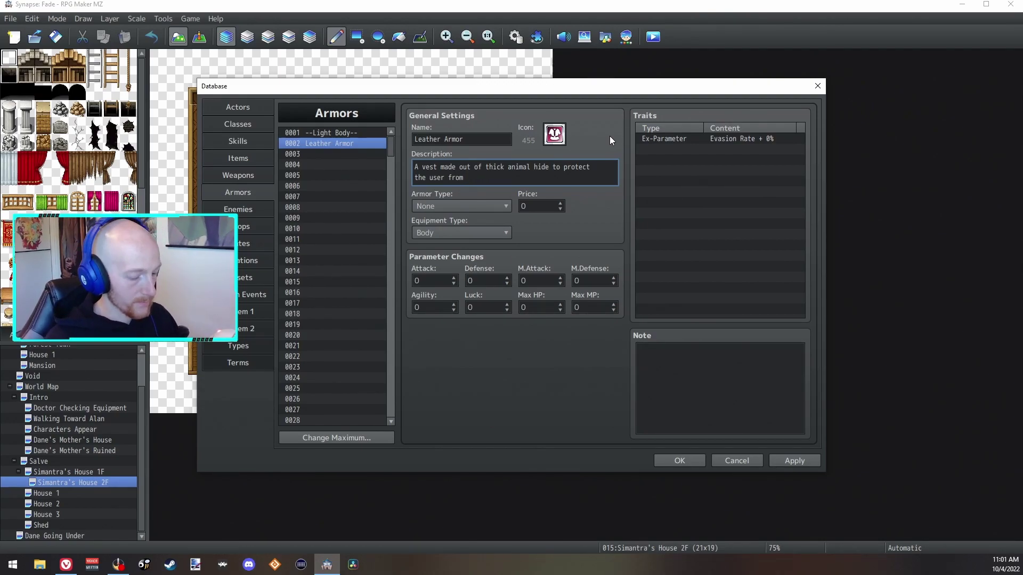
{"action": "type", "text": "during daily work."}
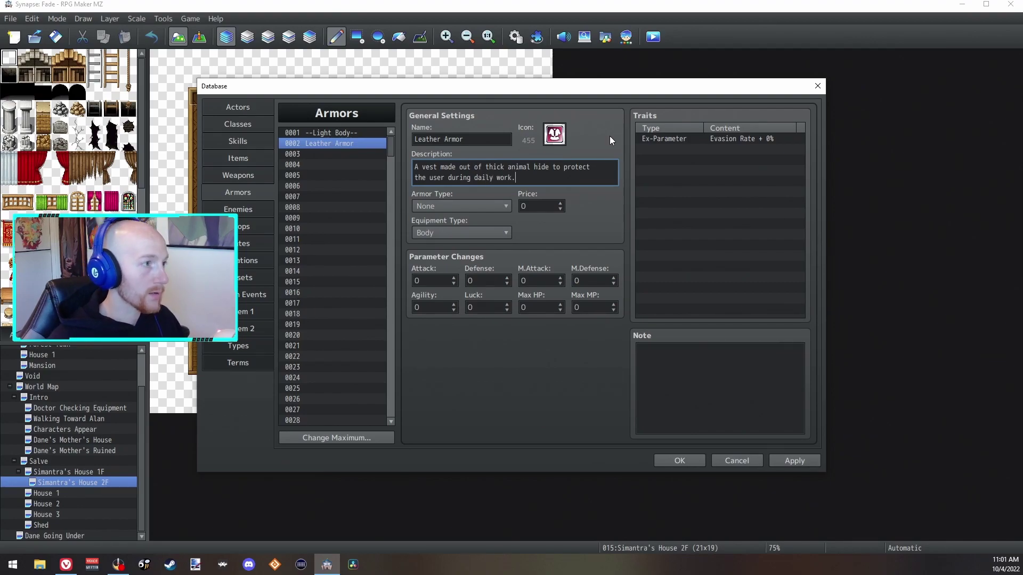
Check the armor type choices for the Leather Armor and clear all six names in the armor types list.
{"action": "left_click", "coordinate": [461, 206]}
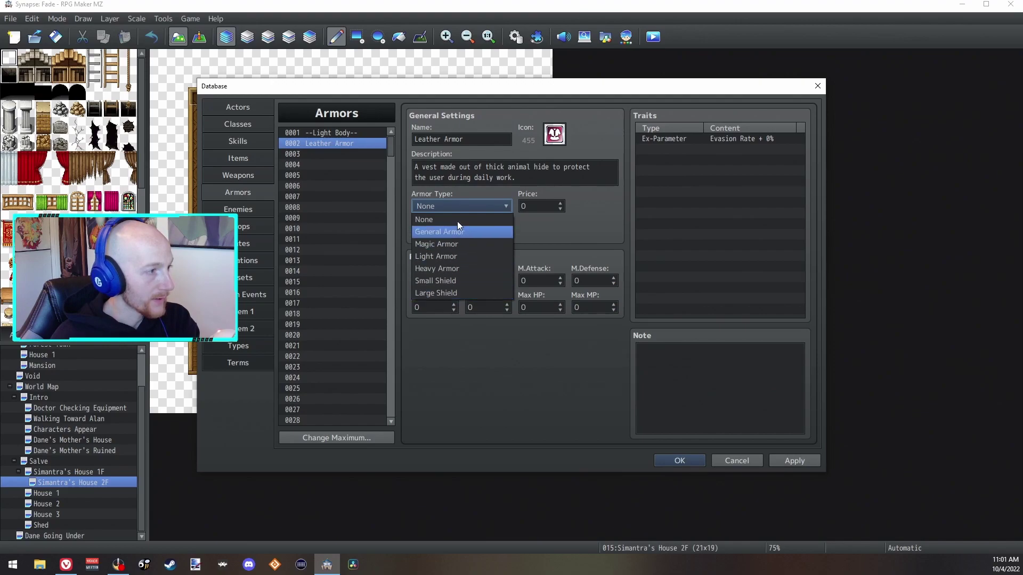
{"action": "left_click", "coordinate": [455, 295]}
{"action": "left_click", "coordinate": [237, 346]}
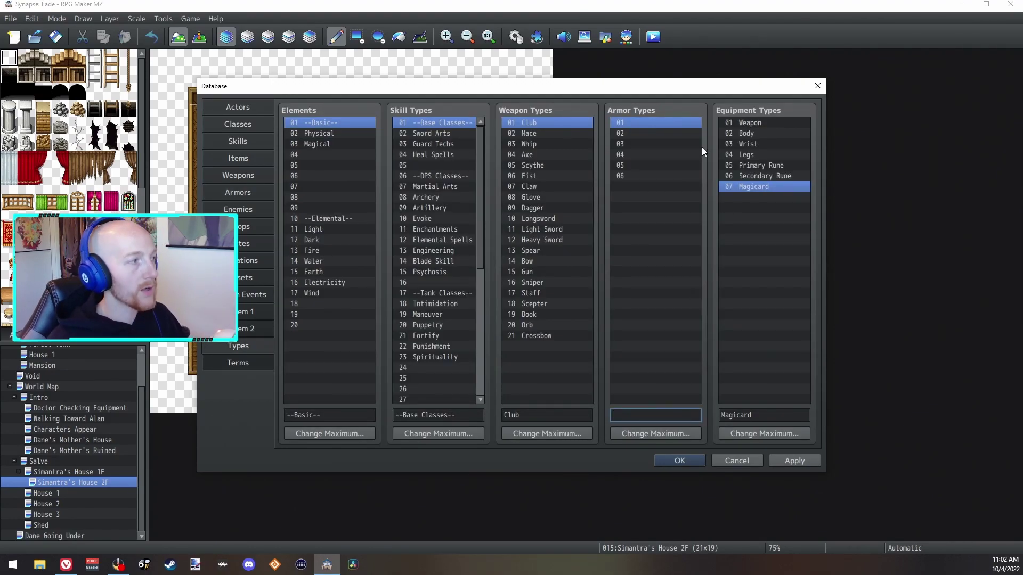
Name armor entry 0351 "--Shield--" as a section header and return to the database's type lists.
{"action": "left_click", "coordinate": [240, 193]}
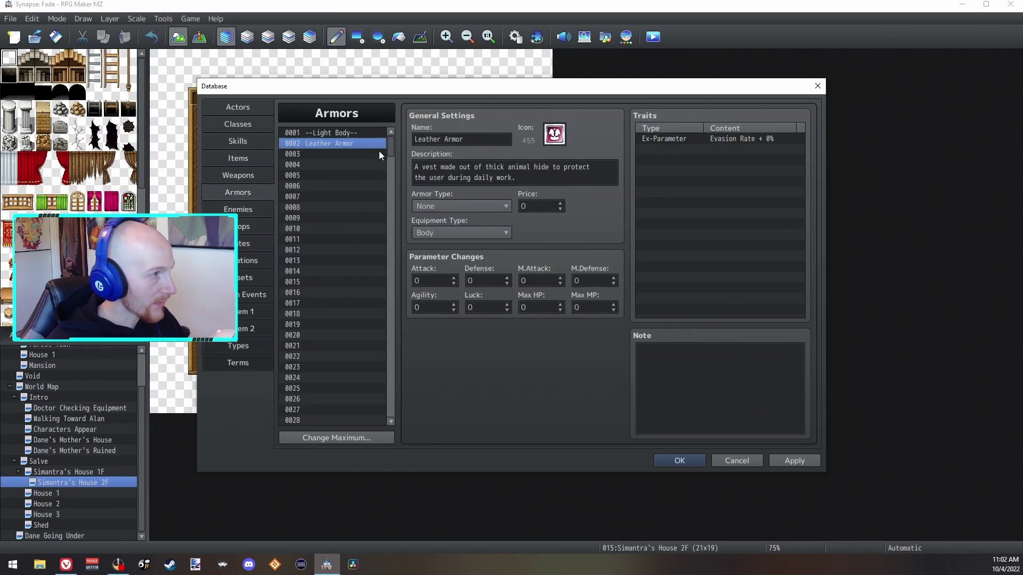
{"action": "left_click_drag", "start_coordinate": [383, 152], "coordinate": [383, 406]}
{"action": "left_click", "coordinate": [320, 268]}
{"action": "left_click", "coordinate": [480, 140]}
{"action": "type", "text": "--Shiel"}
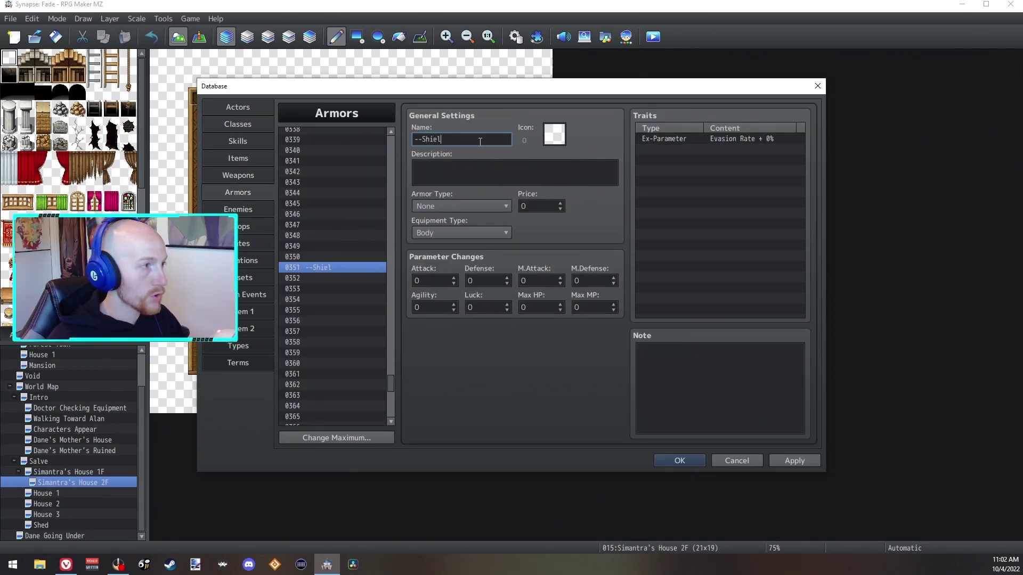
{"action": "type", "text": "d--"}
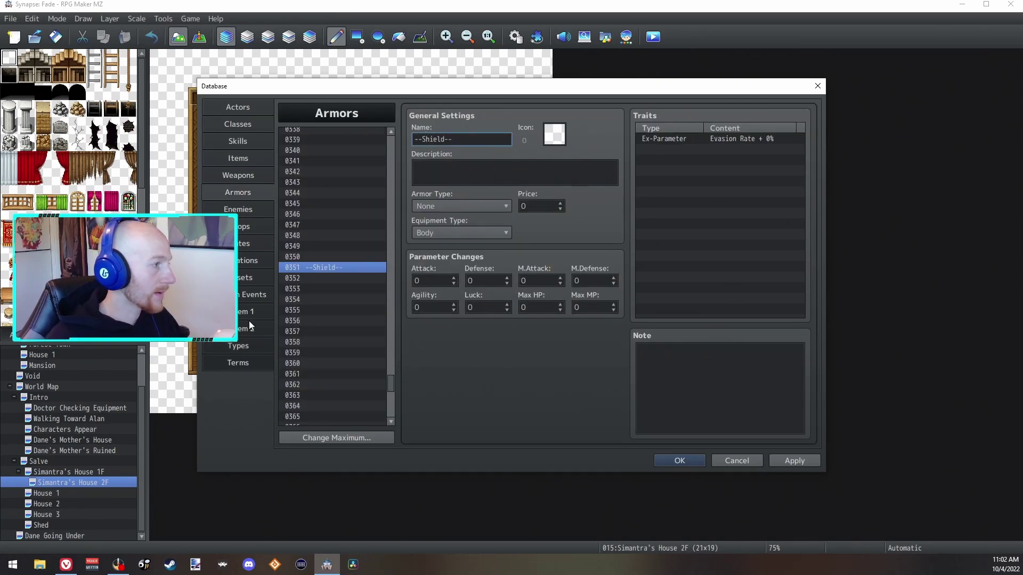
{"action": "left_click", "coordinate": [252, 346]}
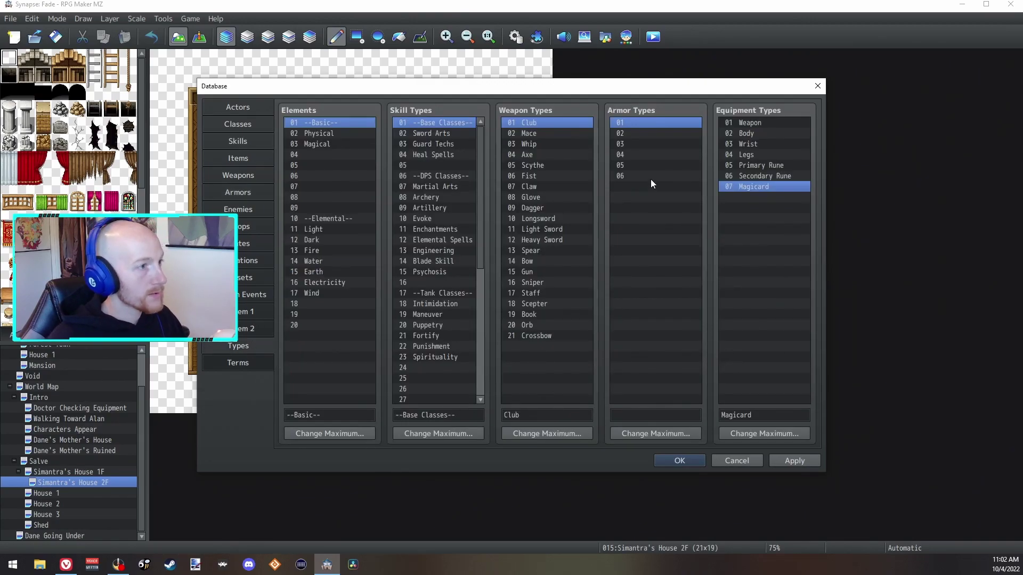
Name armor types 01 to 04 "Light Armor", "Medium Armor", "Heavy Armor" and "Shield".
{"action": "left_click", "coordinate": [647, 127]}
{"action": "left_click", "coordinate": [639, 415]}
{"action": "type", "text": "Light Armor"}
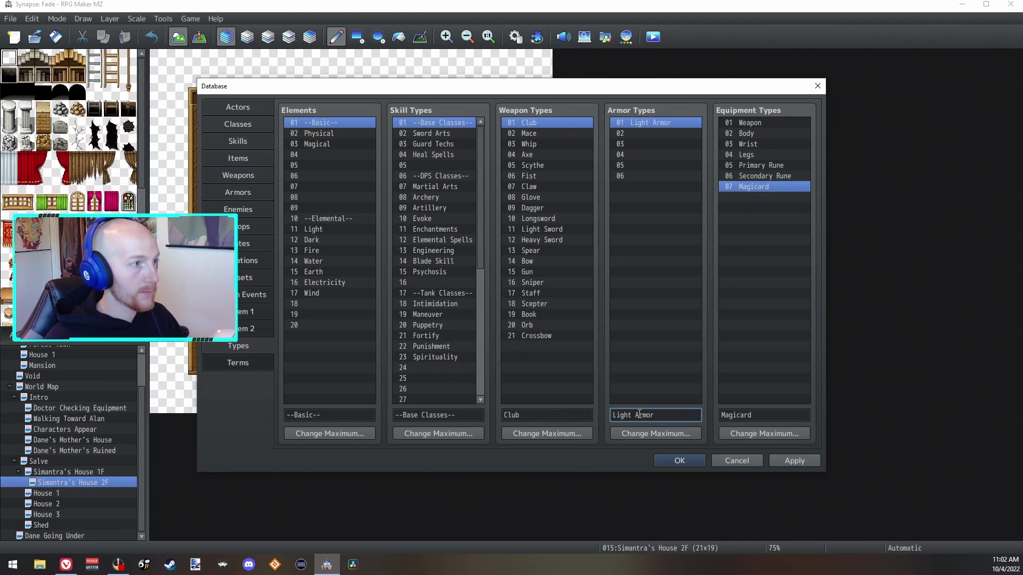
{"action": "left_click", "coordinate": [632, 136]}
{"action": "left_click", "coordinate": [657, 413]}
{"action": "type", "text": "Medium Armor"}
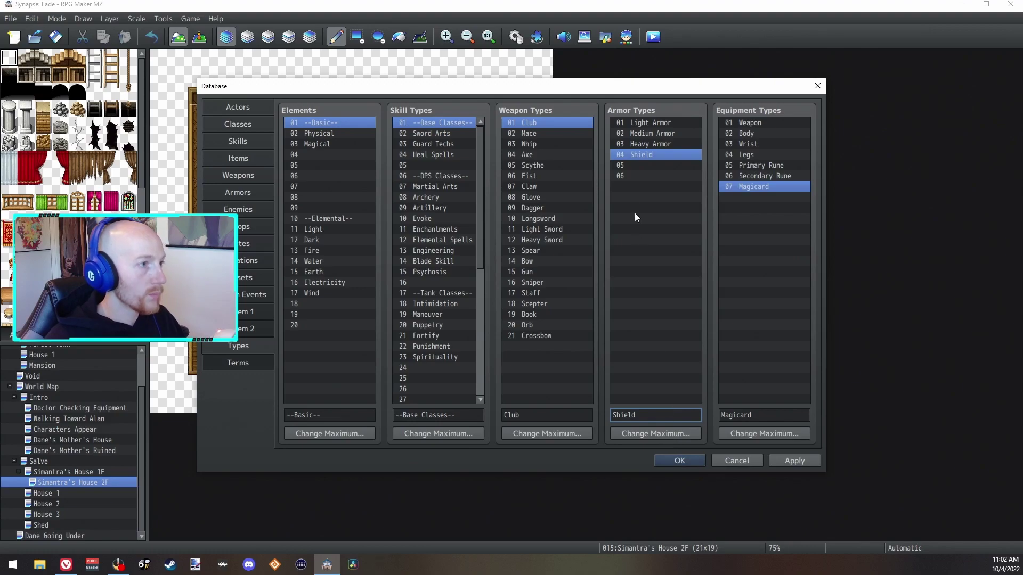
Name armor type 05 "Specialty Weapon" and remove the empty sixth armor type by lowering the maximum.
{"action": "left_click", "coordinate": [641, 166]}
{"action": "left_click", "coordinate": [651, 414]}
{"action": "type", "text": "Specialty"}
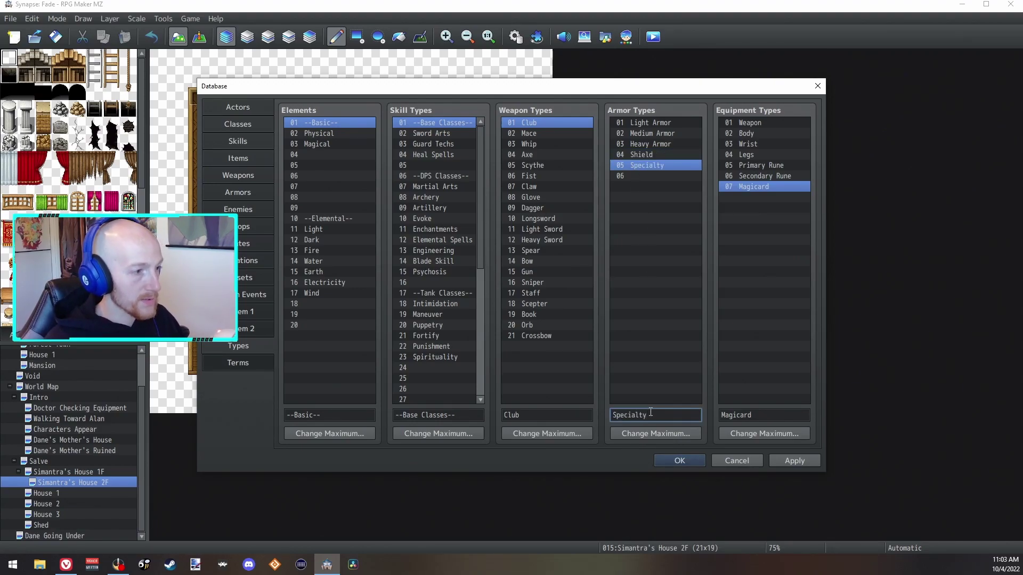
{"action": "type", "text": " Weapon"}
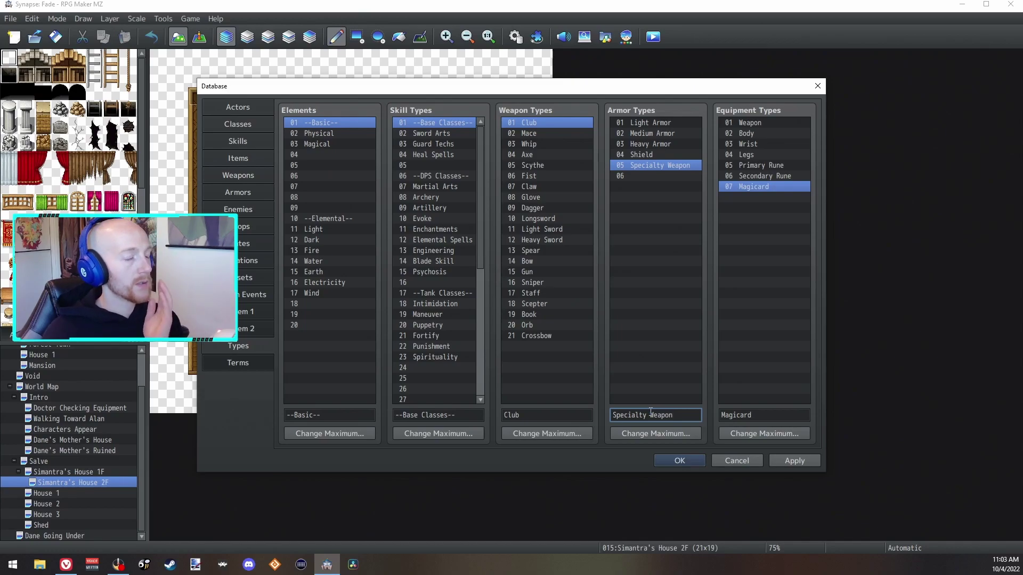
{"action": "left_click", "coordinate": [651, 176]}
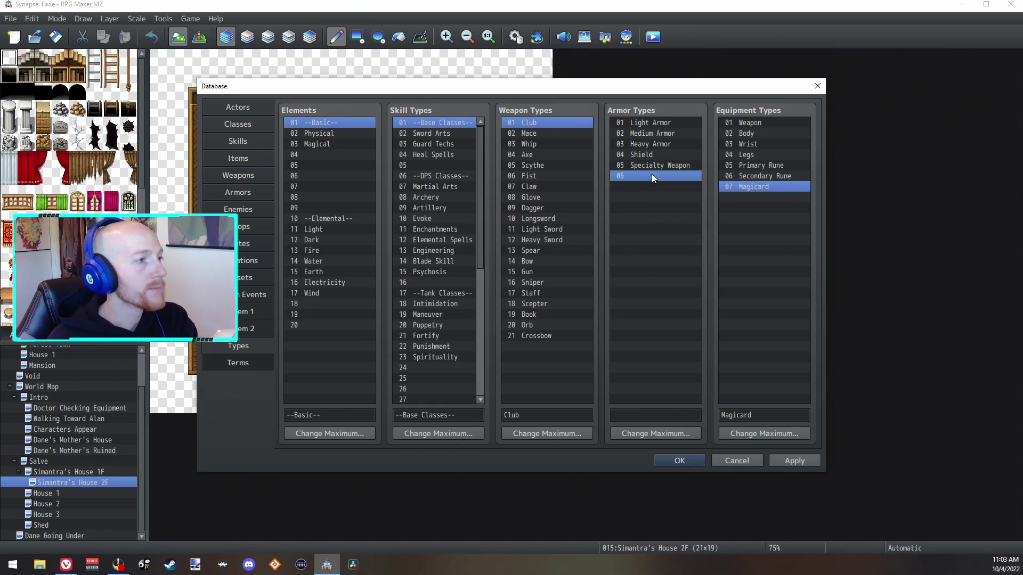
{"action": "right_click", "coordinate": [651, 176]}
{"action": "left_click", "coordinate": [670, 434]}
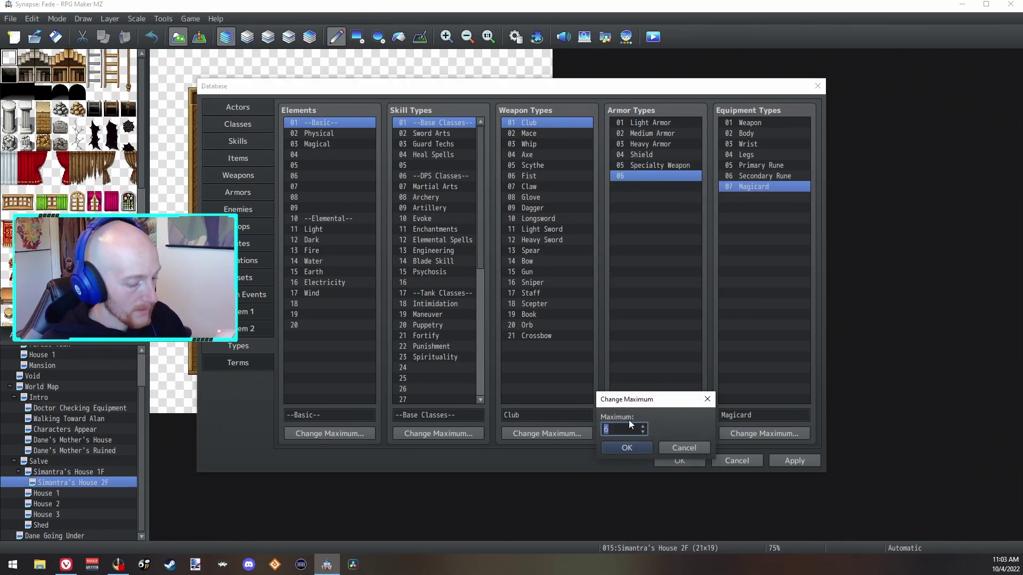
{"action": "left_click", "coordinate": [635, 446]}
Set the Leather Armor's armor type to Light Armor and its price to 250, with Body as the equipment type.
{"action": "left_click", "coordinate": [238, 192]}
{"action": "left_click", "coordinate": [484, 209]}
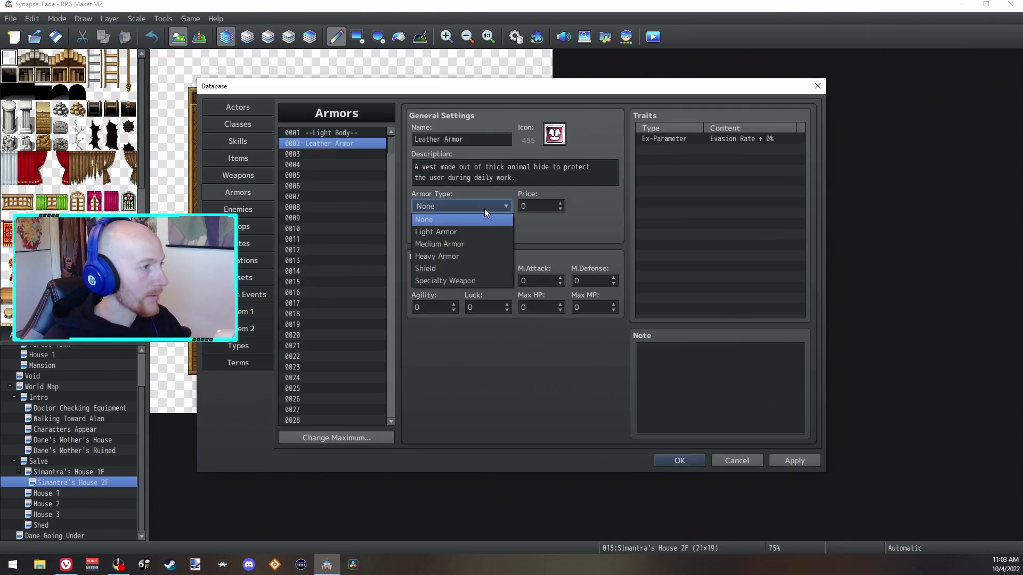
{"action": "left_click", "coordinate": [460, 232]}
{"action": "left_click", "coordinate": [549, 205]}
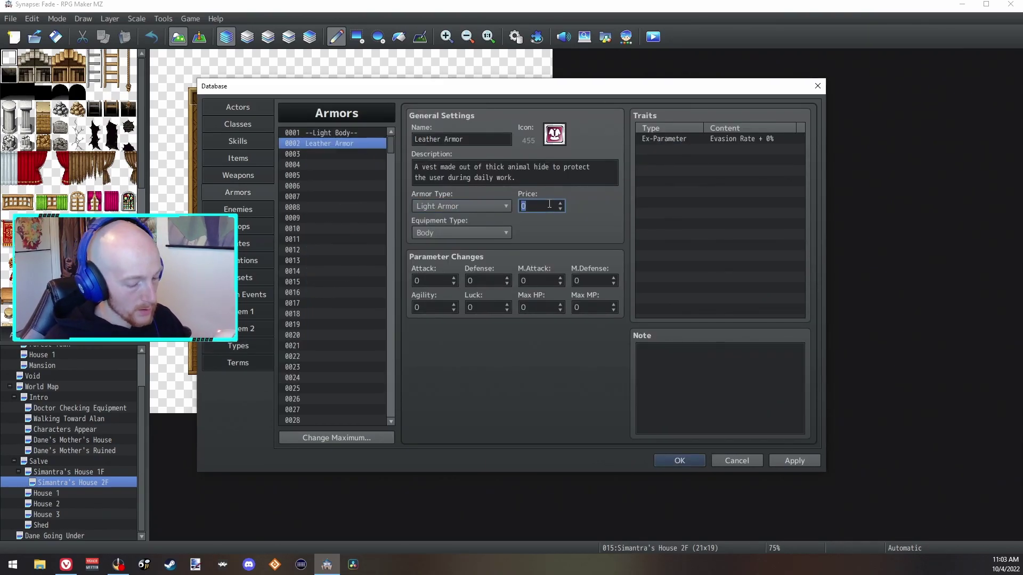
{"action": "type", "text": "250"}
{"action": "left_click", "coordinate": [494, 232]}
{"action": "left_click", "coordinate": [495, 227]}
{"action": "left_click", "coordinate": [670, 138]}
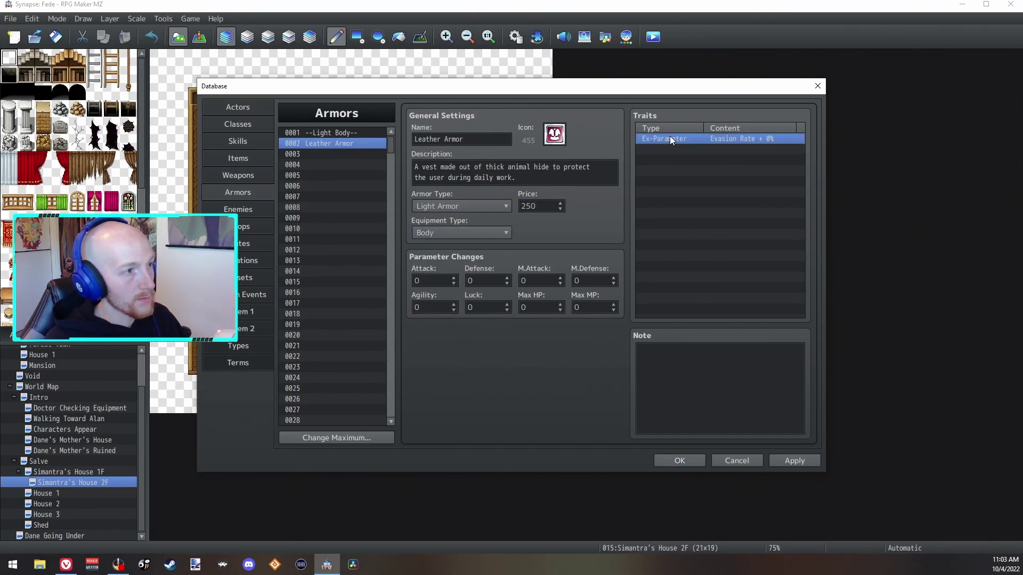
Check the Oak Sword Lv.1 stats for comparison and set the Leather Armor's Defense to 10.
{"action": "left_click", "coordinate": [482, 279]}
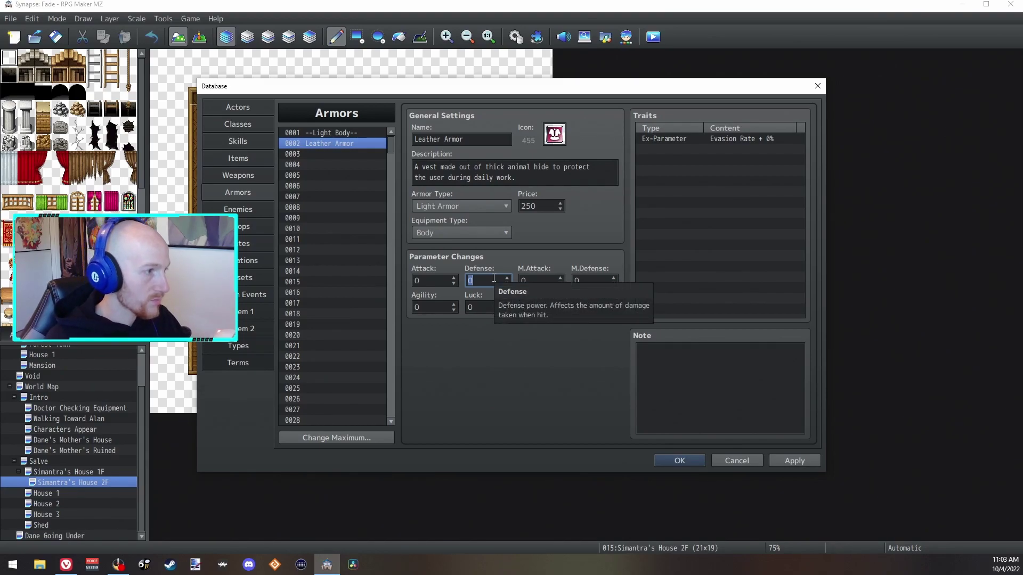
{"action": "left_click", "coordinate": [261, 169]}
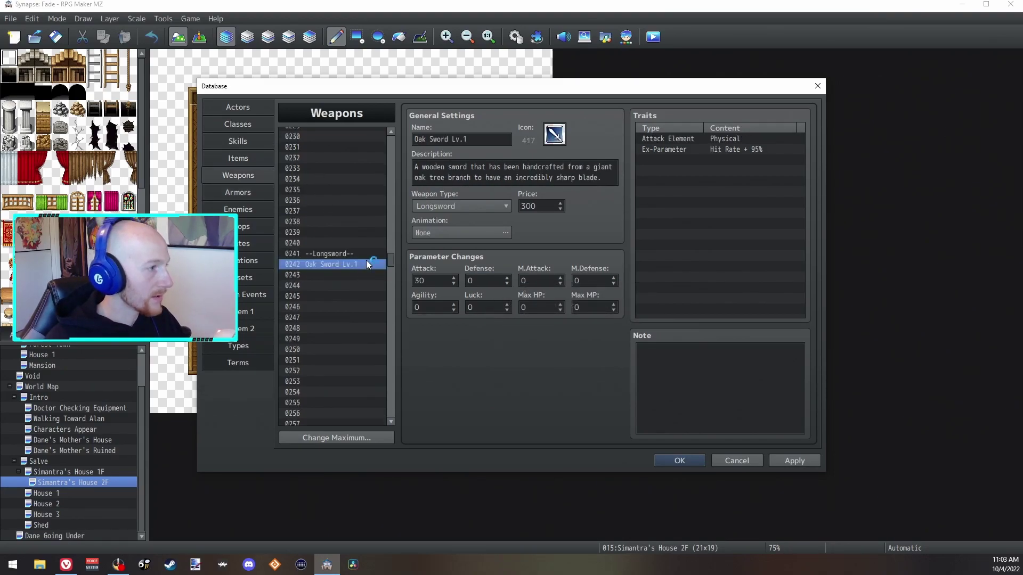
{"action": "left_click", "coordinate": [231, 193]}
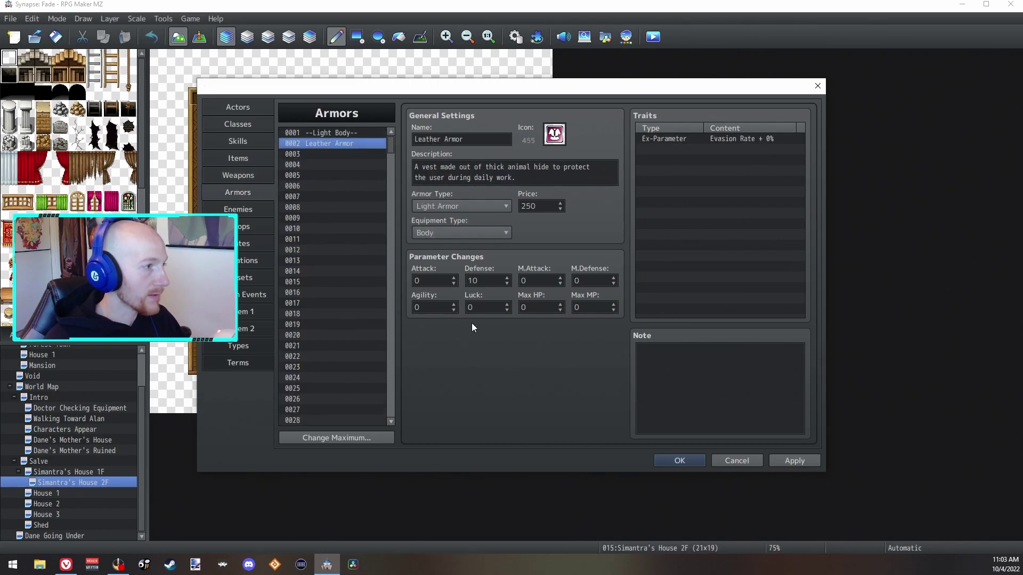
Rename armor entry 0002 to "Leather Vest".
{"action": "scroll", "coordinate": [388, 148], "scroll_direction": "down", "scroll_amount": 1}
{"action": "mouse_move", "coordinate": [388, 149]}
{"action": "left_mouse_down"}
{"action": "mouse_move", "coordinate": [390, 225]}
{"action": "mouse_move", "coordinate": [388, 142]}
{"action": "left_mouse_up"}
{"action": "double_click", "coordinate": [454, 139]}
{"action": "type", "text": "Vest"}
Start naming armor entry 0032, below the --Medium Body-- header, with "Leath".
{"action": "left_click_drag", "start_coordinate": [393, 145], "coordinate": [387, 174]}
{"action": "left_click", "coordinate": [314, 231]}
{"action": "left_click", "coordinate": [442, 137]}
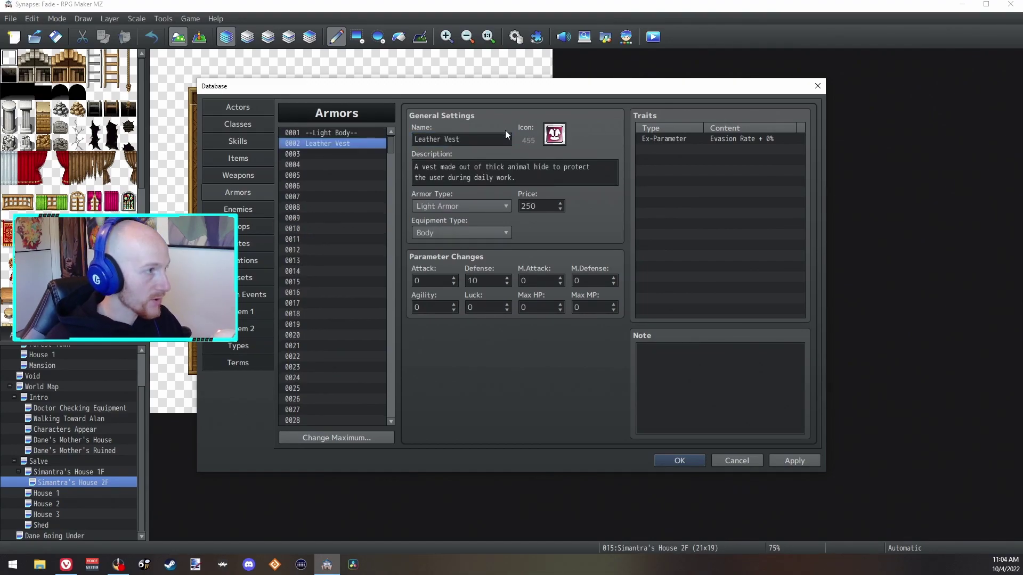
Rename armor entry 0002 to "Leather Jacket" and reword its description to speak of a jacket.
{"action": "triple_click", "coordinate": [472, 140]}
{"action": "left_click", "coordinate": [473, 141]}
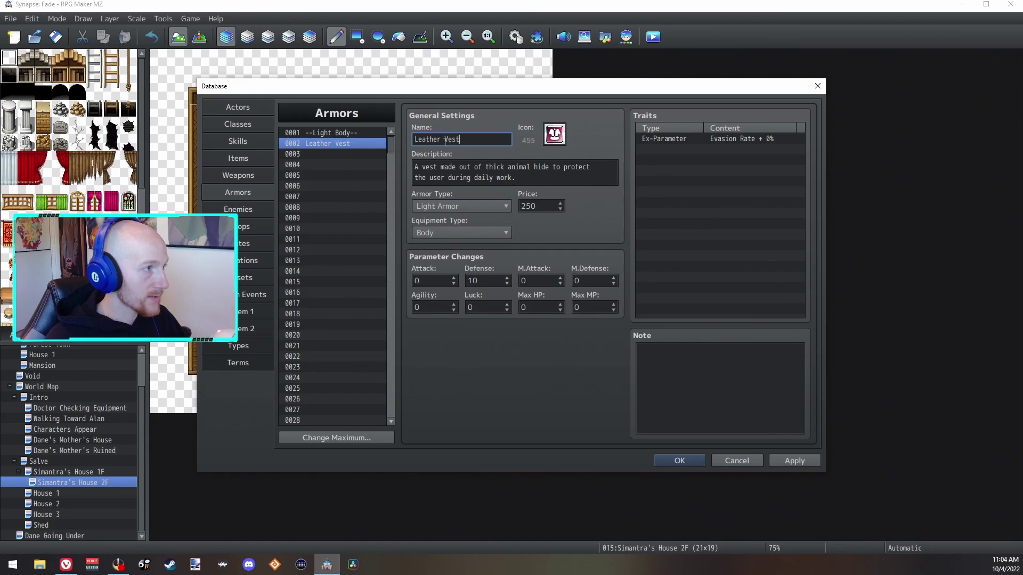
{"action": "left_click_drag", "start_coordinate": [445, 141], "coordinate": [467, 139]}
{"action": "key", "text": "BackSpace"}
{"action": "key", "text": "BackSpace"}
{"action": "type", "text": "Jac"}
{"action": "type", "text": "r"}
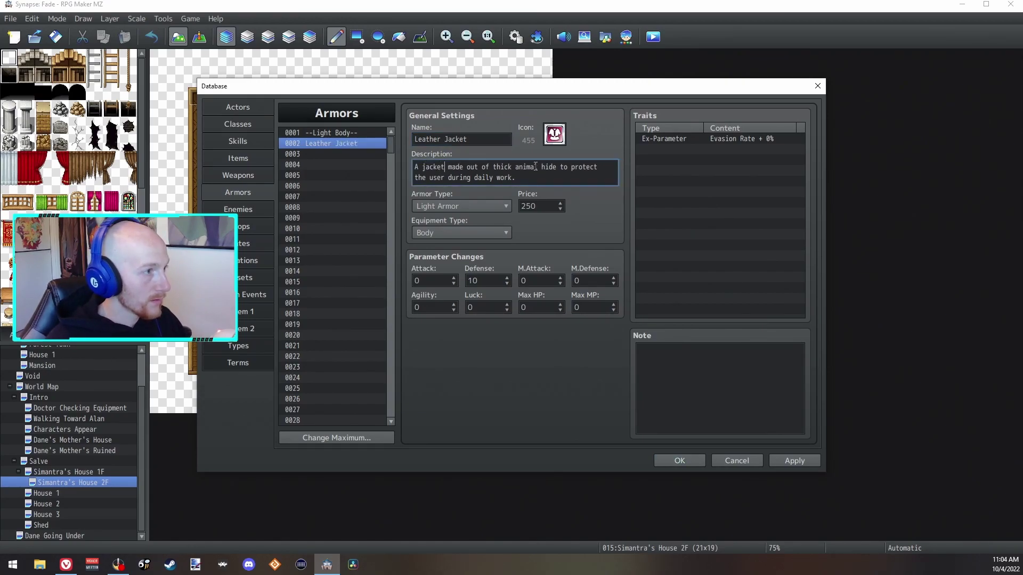
{"action": "left_click_drag", "start_coordinate": [537, 167], "coordinate": [503, 166]}
{"action": "type", "text": "n"}
{"action": "key", "text": "ctrl+a"}
Complete the name of armor entry 0032 as "Leather Vest" and paste the original vest description into it.
{"action": "scroll", "coordinate": [394, 154], "scroll_direction": "down", "scroll_amount": 5}
{"action": "left_click", "coordinate": [331, 301]}
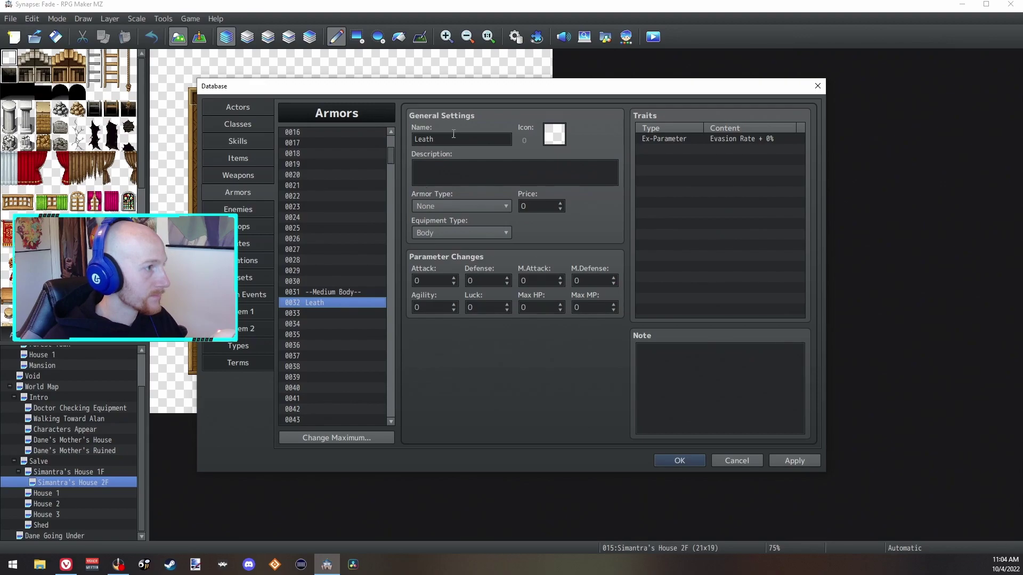
{"action": "left_click", "coordinate": [453, 138]}
{"action": "type", "text": "er Vest"}
{"action": "left_click", "coordinate": [422, 166]}
{"action": "type", "text": "A vest made out of thick animal hide to protect the user during daily work."}
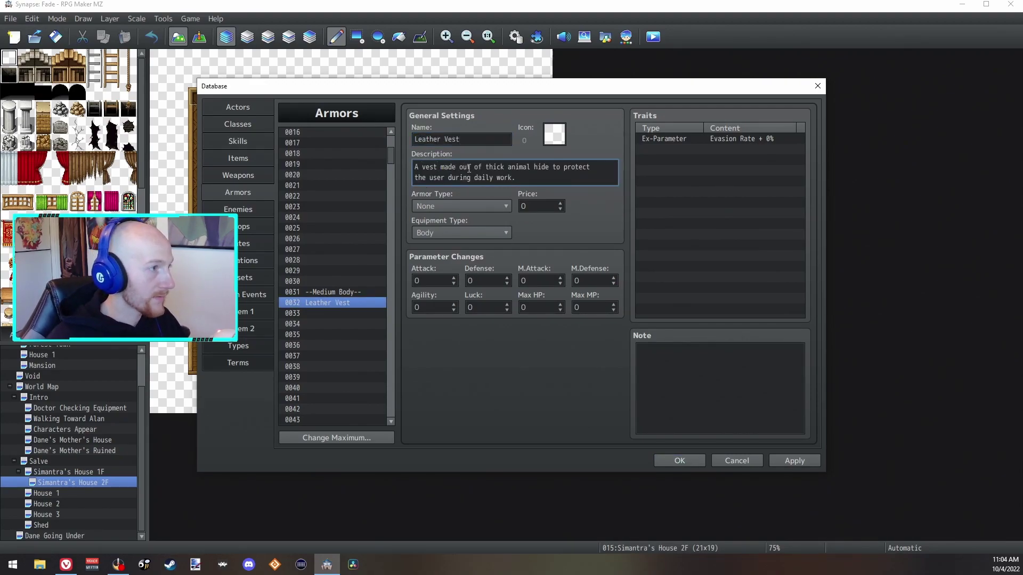
Reword the Leather Vest's description to "A vest crafted from thick animal hide to protect the user from more demanding work.".
{"action": "left_click_drag", "start_coordinate": [470, 168], "coordinate": [463, 166]}
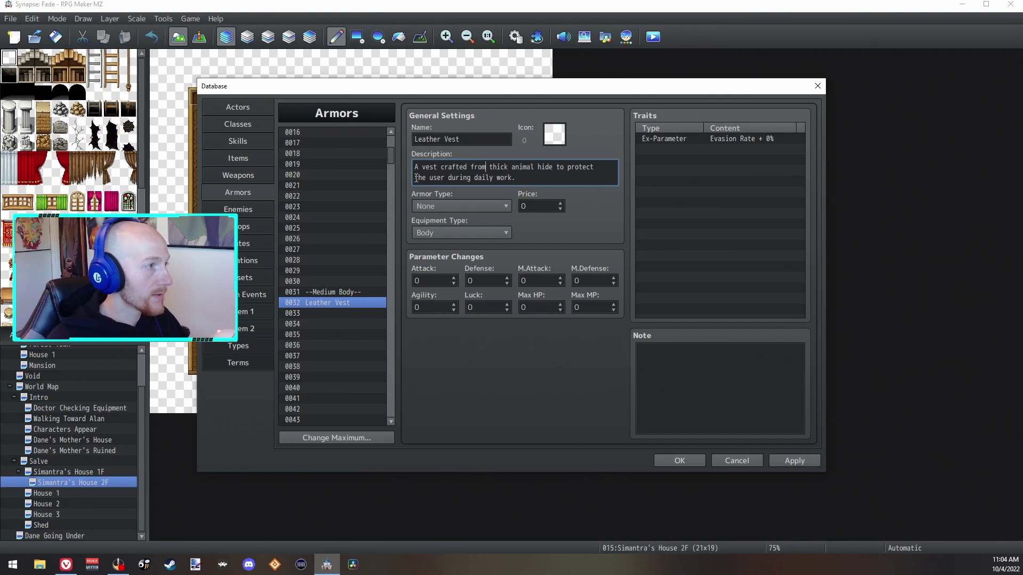
{"action": "left_click_drag", "start_coordinate": [415, 178], "coordinate": [421, 177]}
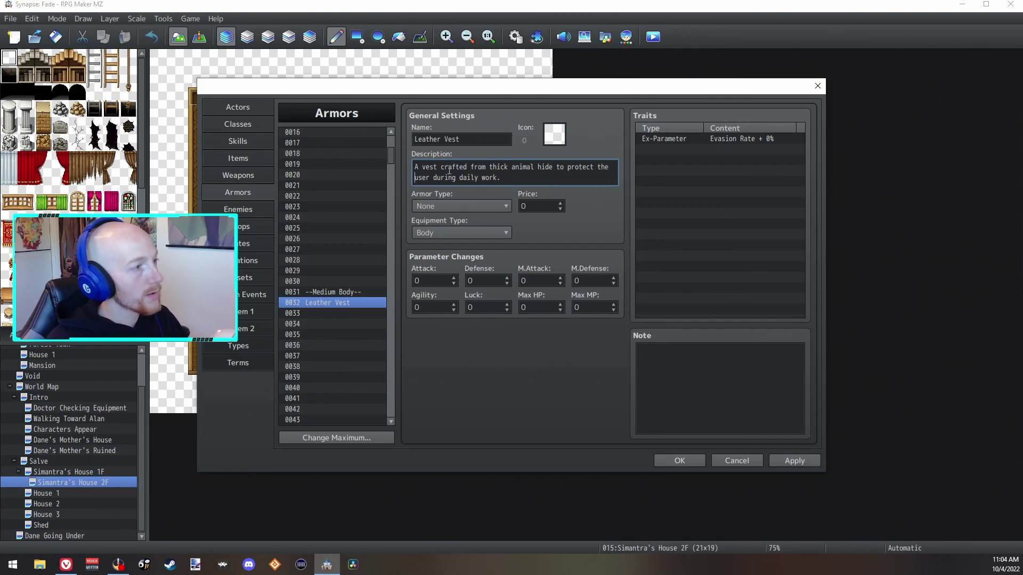
{"action": "left_click", "coordinate": [503, 178]}
{"action": "left_click", "coordinate": [433, 178], "text": "shift"}
{"action": "type", "text": "from more demandind "}
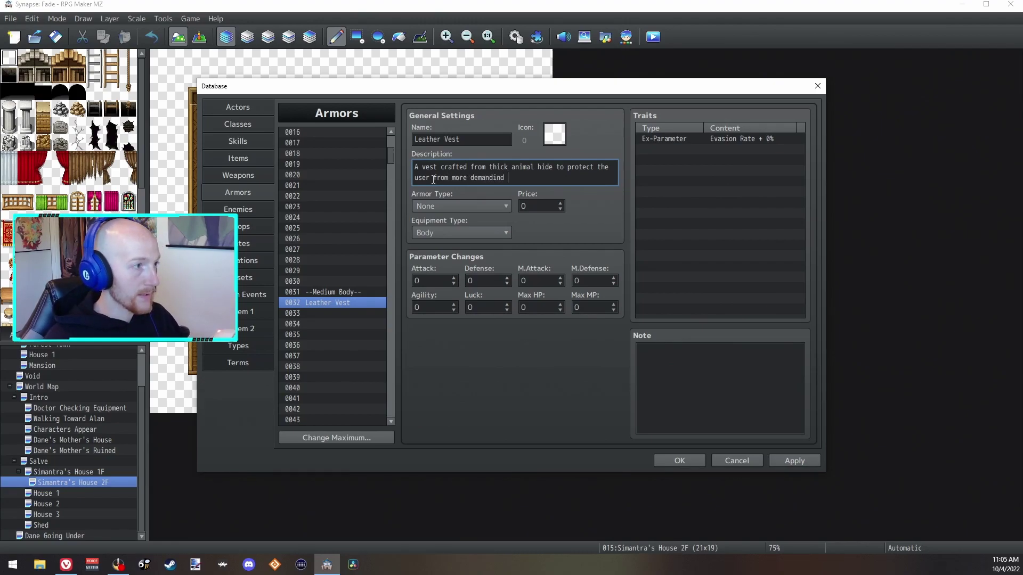
{"action": "type", "text": "jobs."}
{"action": "key", "text": "BackSpace"}
{"action": "key", "text": "BackSpace"}
{"action": "key", "text": "BackSpace"}
{"action": "key", "text": "BackSpace"}
{"action": "key", "text": "BackSpace"}
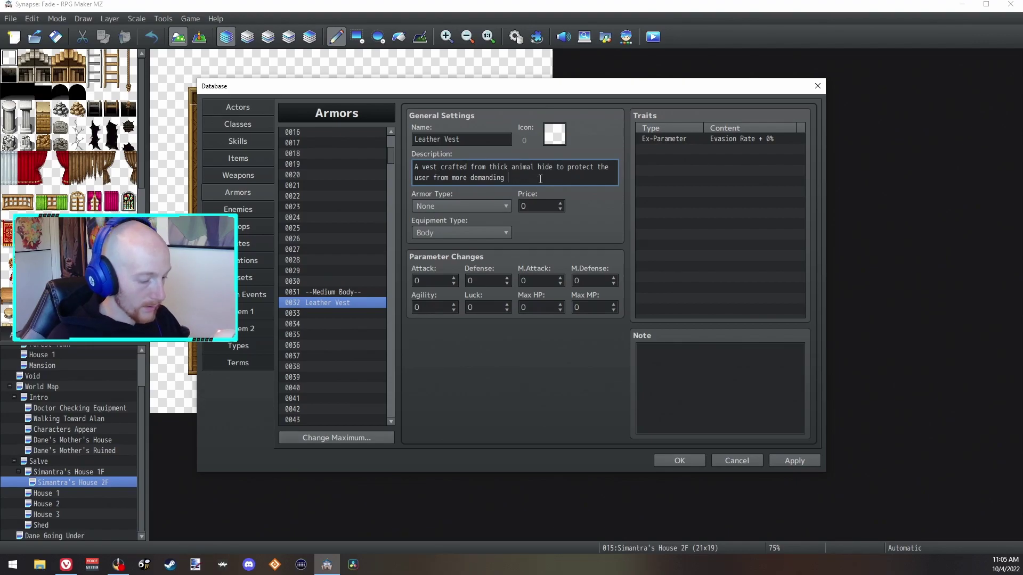
{"action": "type", "text": "wor"}
Set the Leather Vest's price to 350 and its Defense to 17, and apply the database changes.
{"action": "scroll", "coordinate": [341, 213], "scroll_direction": "up", "scroll_amount": 5}
{"action": "left_click", "coordinate": [367, 144]}
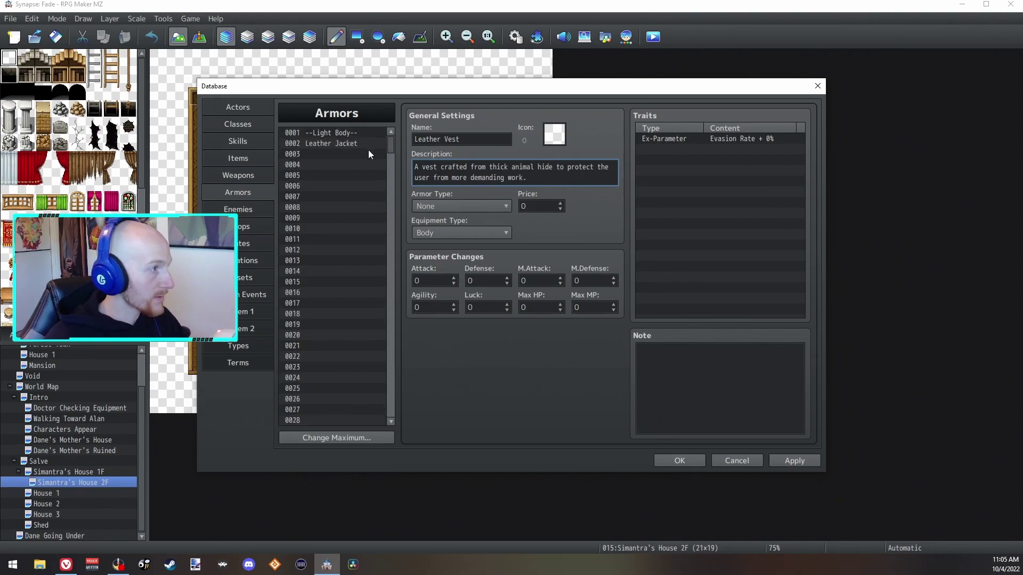
{"action": "scroll", "coordinate": [389, 147], "scroll_direction": "down", "scroll_amount": 7}
{"action": "left_click", "coordinate": [330, 230]}
{"action": "left_click", "coordinate": [536, 207]}
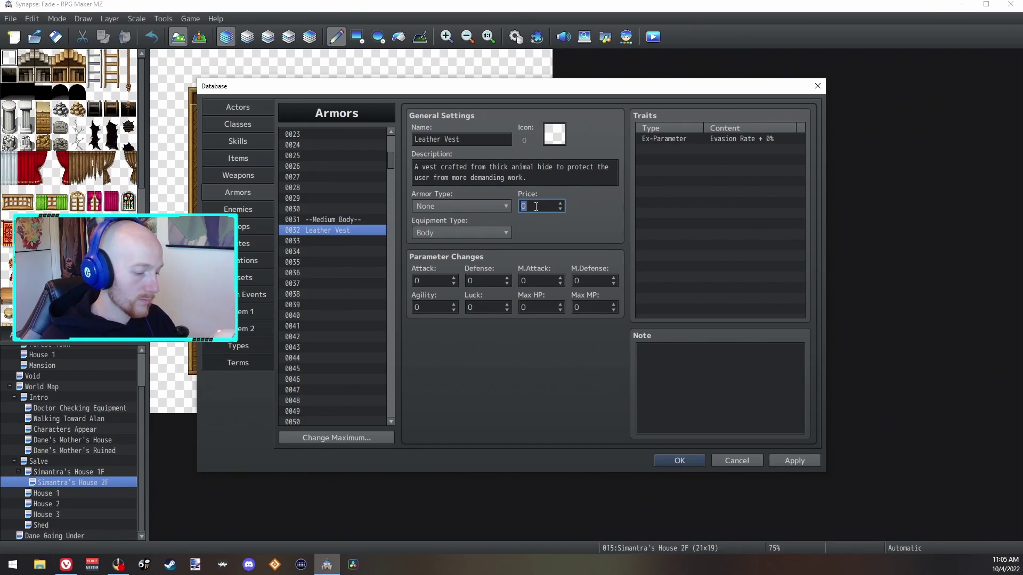
{"action": "type", "text": "350"}
{"action": "left_click", "coordinate": [483, 279]}
{"action": "type", "text": "15"}
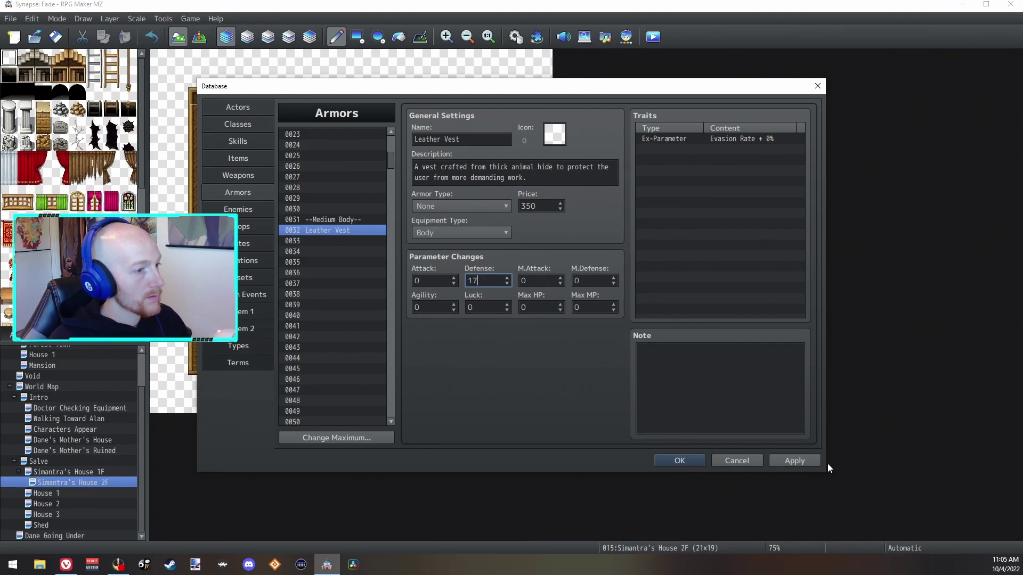
{"action": "left_click", "coordinate": [798, 461]}
Name armor entry 0062, below the --Heavy Body-- header, "Light Armor".
{"action": "left_click_drag", "start_coordinate": [392, 161], "coordinate": [392, 182]}
{"action": "left_click", "coordinate": [342, 245]}
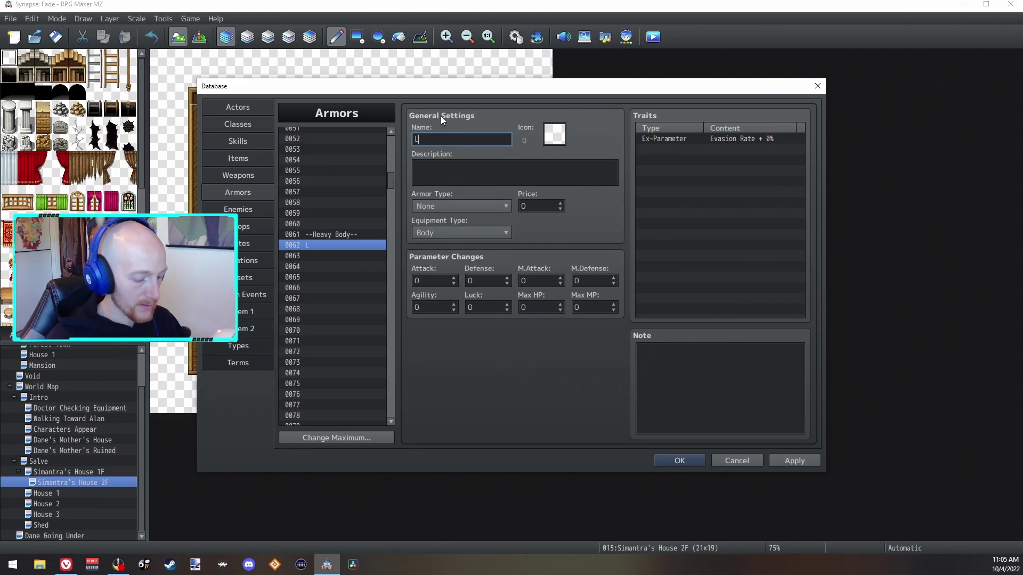
{"action": "type", "text": "Light Armor"}
{"action": "key", "text": "Tab"}
Choose an armor icon for the Leather Vest and give the Light Armor entry 0062 icon 457.
{"action": "scroll", "coordinate": [390, 176], "scroll_direction": "up", "scroll_amount": 2}
{"action": "left_click_drag", "start_coordinate": [390, 175], "coordinate": [393, 163]}
{"action": "left_click", "coordinate": [356, 241]}
{"action": "left_click", "coordinate": [554, 133]}
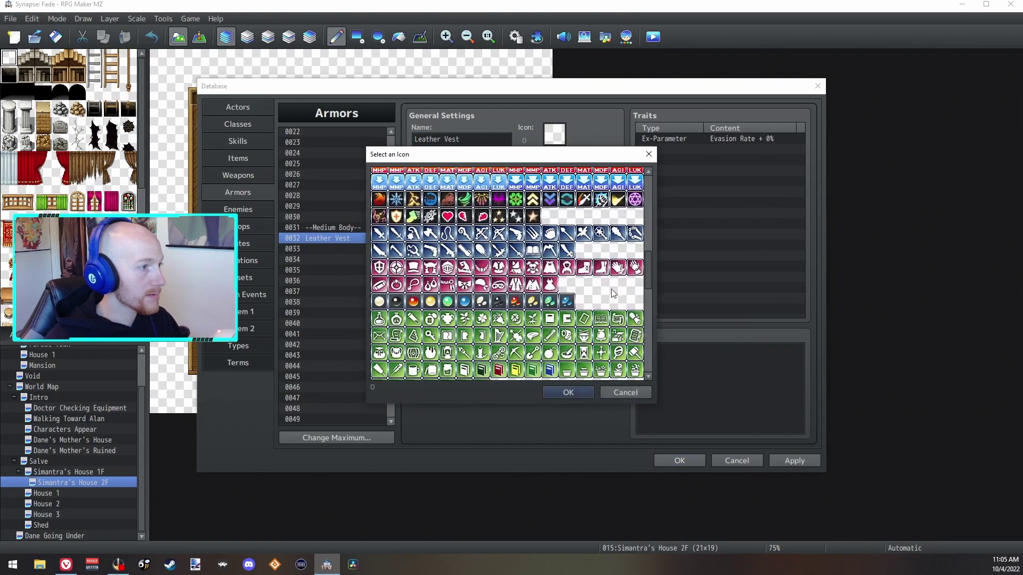
{"action": "scroll", "coordinate": [446, 244], "scroll_direction": "down", "scroll_amount": 1}
{"action": "scroll", "coordinate": [446, 244], "scroll_direction": "down", "scroll_amount": 3}
{"action": "scroll", "coordinate": [445, 244], "scroll_direction": "up", "scroll_amount": 3}
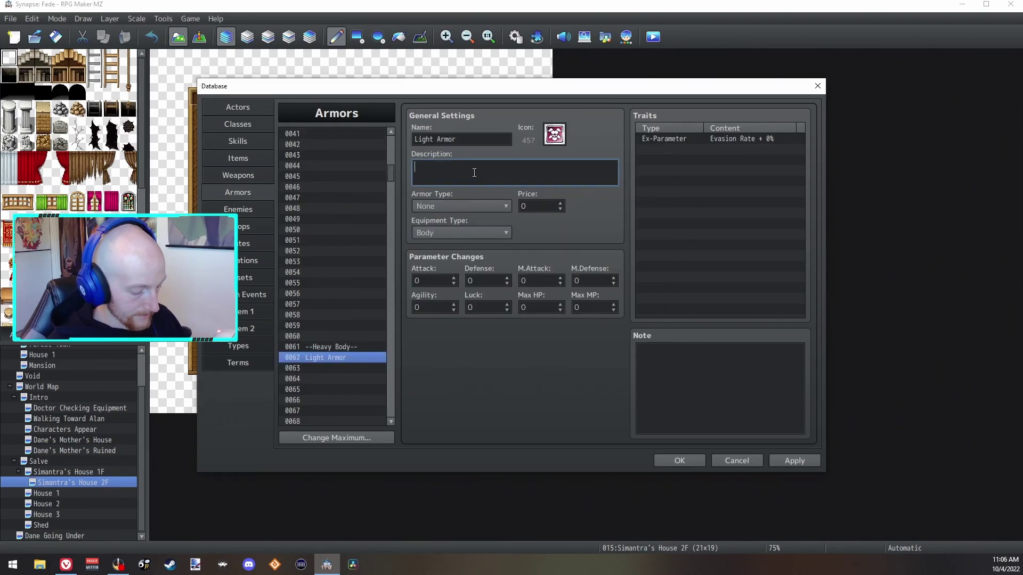
Begin the Light Armor's description with "Armor hastily crafted from thin aluminum".
{"action": "type", "text": "Armor made o"}
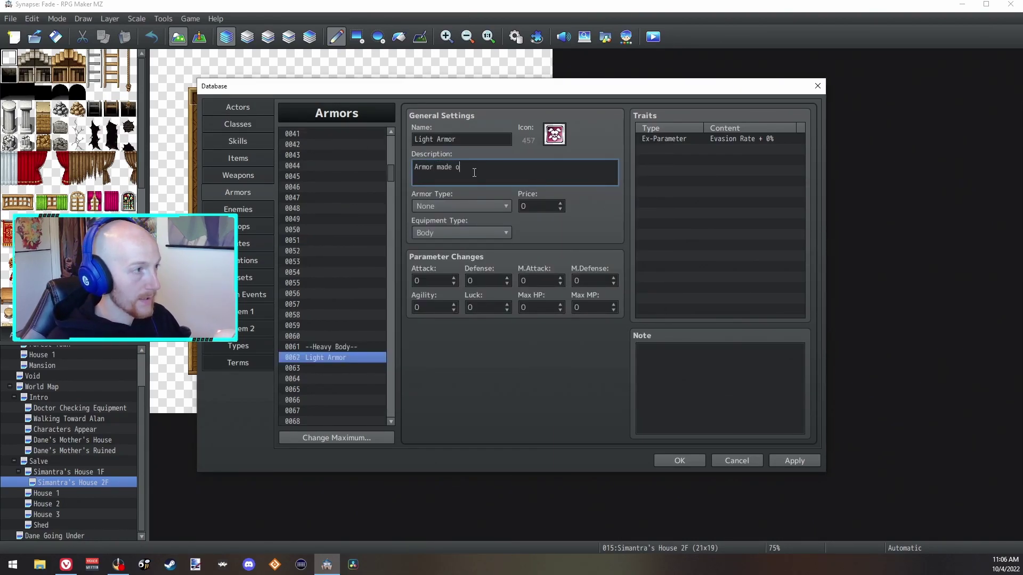
{"action": "key", "text": "BackSpace"}
{"action": "type", "text": "ut of"}
{"action": "key", "text": "BackSpace"}
{"action": "key", "text": "BackSpace"}
{"action": "key", "text": "BackSpace"}
{"action": "key", "text": "BackSpace"}
{"action": "key", "text": "BackSpace"}
{"action": "key", "text": "BackSpace"}
{"action": "key", "text": "BackSpace"}
{"action": "key", "text": "BackSpace"}
{"action": "key", "text": "BackSpace"}
{"action": "key", "text": "BackSpace"}
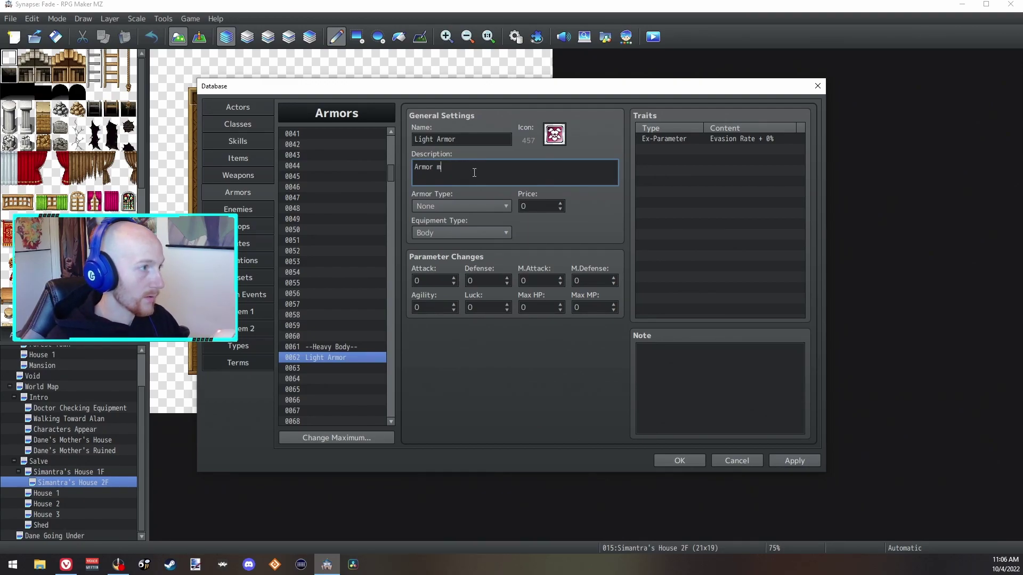
{"action": "type", "text": "hastil"}
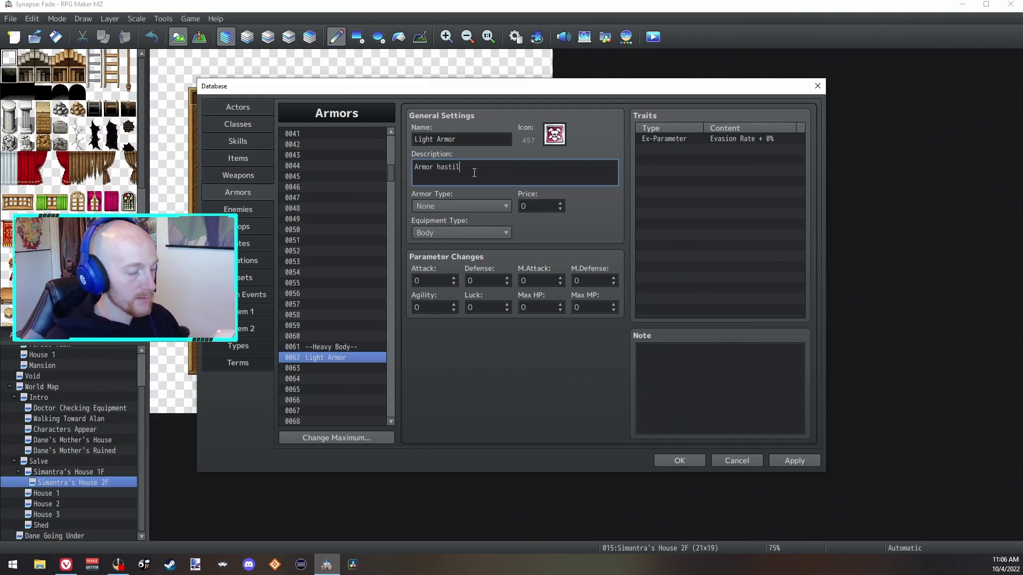
{"action": "type", "text": "y craftd from"}
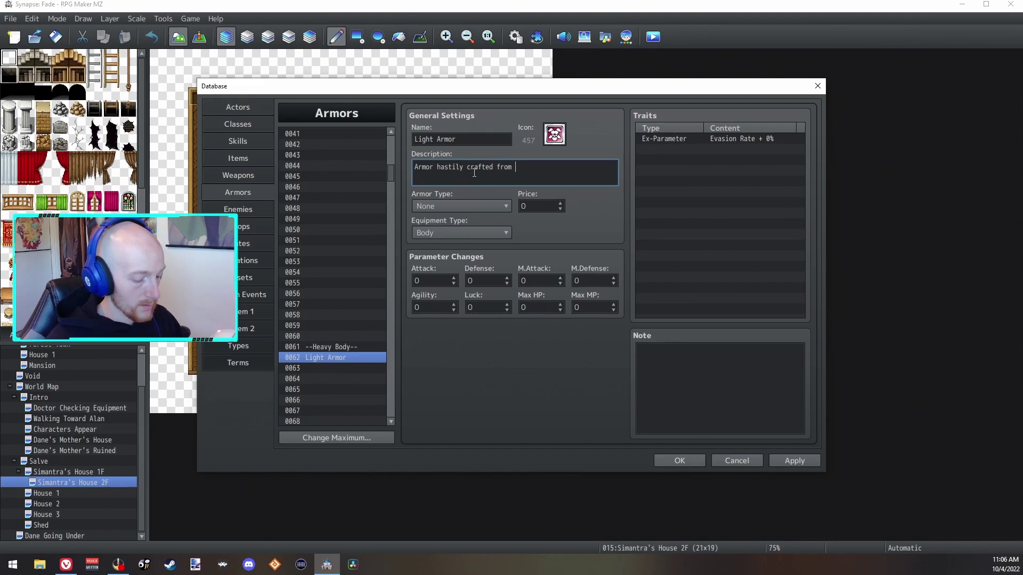
{"action": "type", "text": " thin aluminum"}
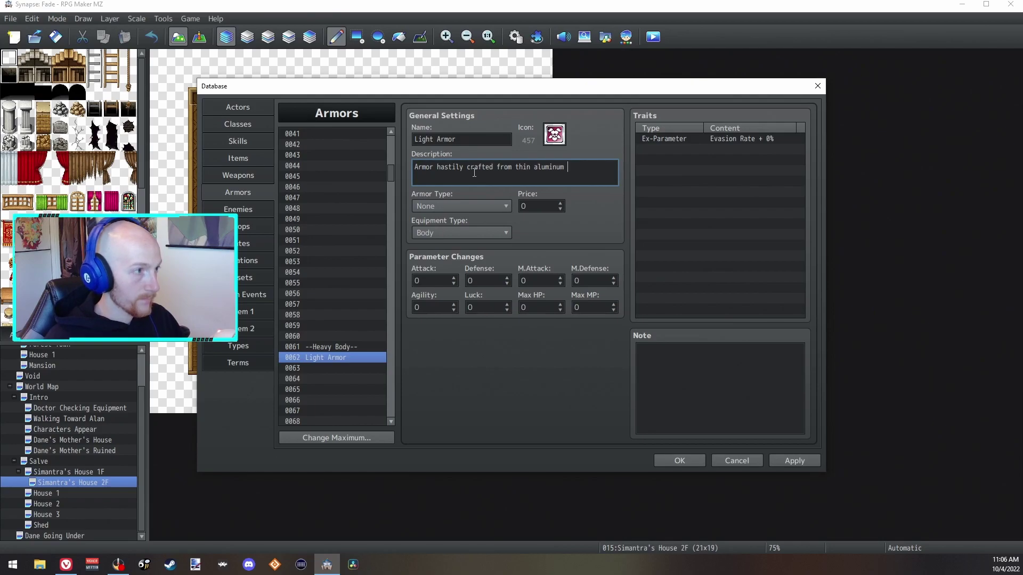
{"action": "type", "text": " to a"}
{"action": "type", "text": "ffer the "}
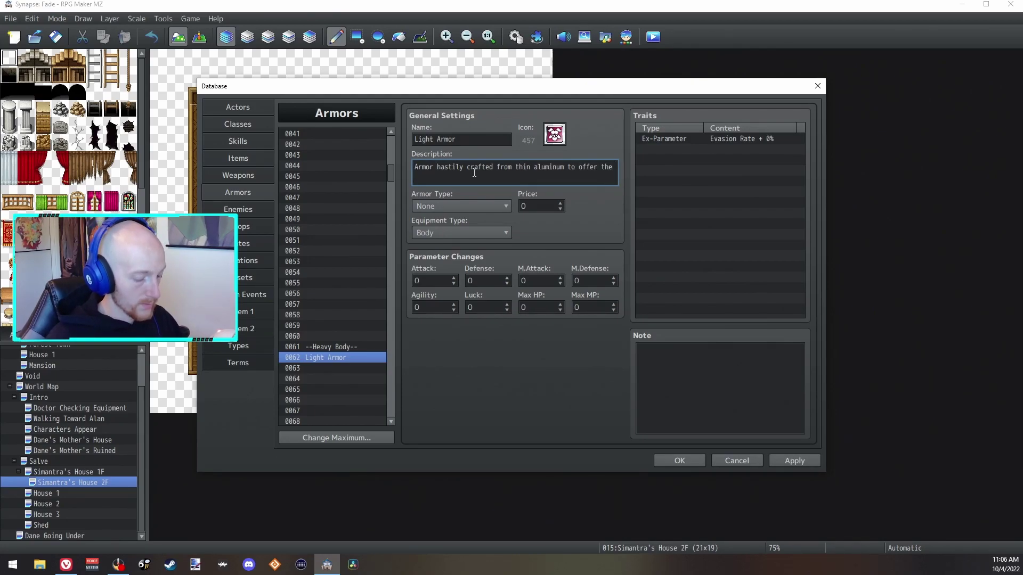
{"action": "type", "text": "user some sort of protection from blades."}
Finish the Light Armor's description with "to offer the user some sort of protection from weapons.".
{"action": "key", "text": "BackSpace"}
{"action": "key", "text": "BackSpace"}
{"action": "key", "text": "BackSpace"}
{"action": "key", "text": "BackSpace"}
{"action": "key", "text": "BackSpace"}
{"action": "key", "text": "BackSpace"}
{"action": "key", "text": "BackSpace"}
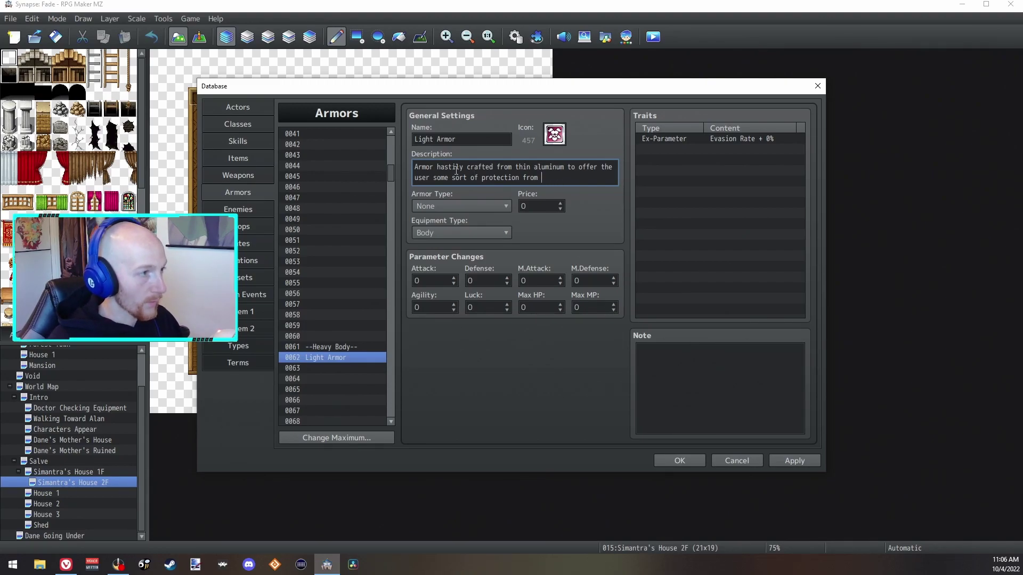
{"action": "type", "text": "weapons."}
Set the Light Armor's price to 400 and its Defense to 23.
{"action": "left_click", "coordinate": [548, 205]}
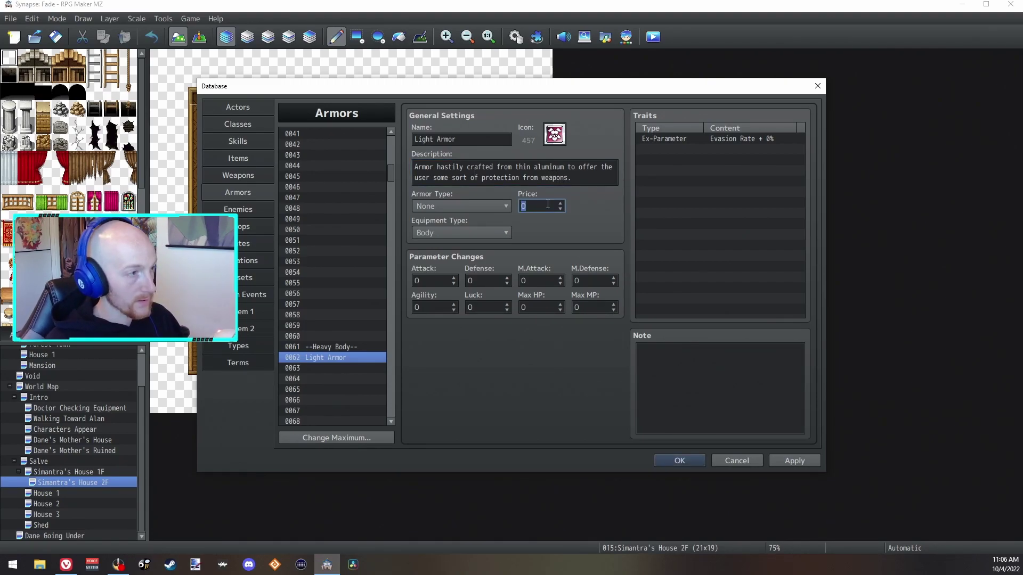
{"action": "type", "text": "400"}
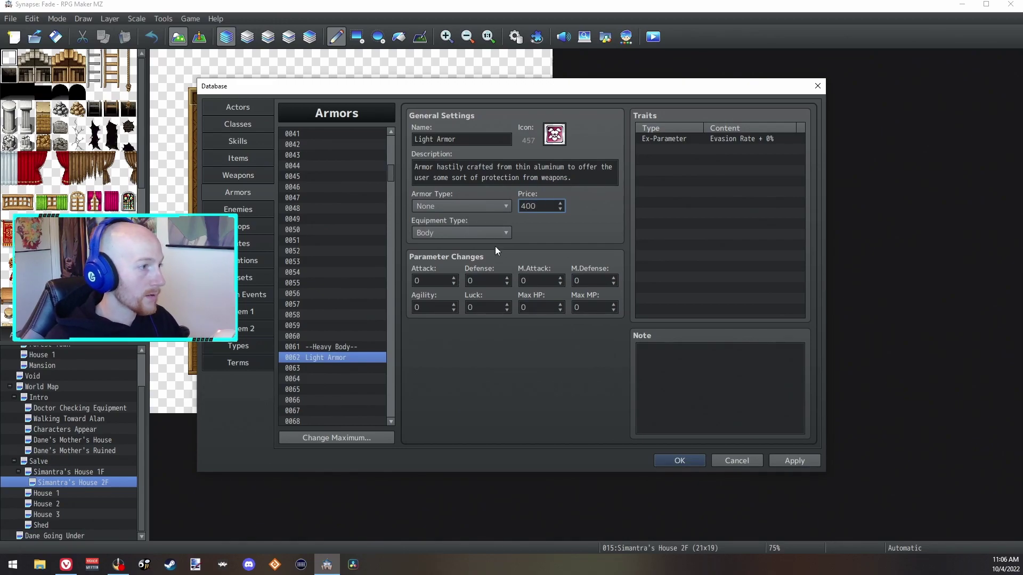
{"action": "left_click", "coordinate": [493, 279]}
{"action": "type", "text": "15"}
{"action": "left_click", "coordinate": [783, 462]}
{"action": "type", "text": "0000"}
{"action": "double_click", "coordinate": [494, 280]}
{"action": "type", "text": "23"}
Name armor entry 0092, below the --Wrist-- header, "Bracelet".
{"action": "scroll", "coordinate": [330, 267], "scroll_direction": "down", "scroll_amount": 13}
{"action": "left_click", "coordinate": [330, 268]}
{"action": "left_click", "coordinate": [441, 139]}
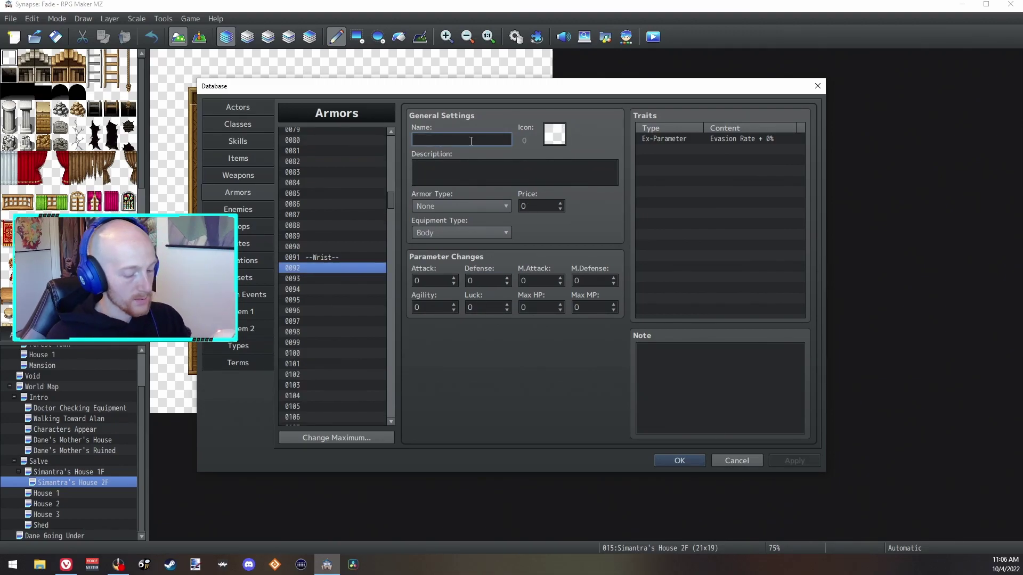
{"action": "type", "text": "Bracelet"}
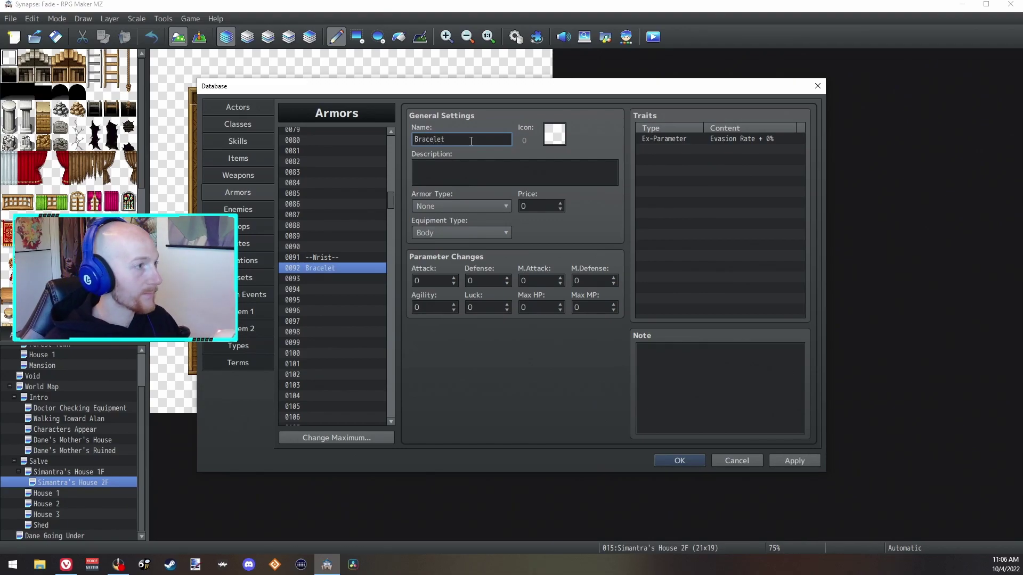
Describe the Bracelet as "A small bracelet that only offers the user a slight defense boost because of sentiment.".
{"action": "left_click", "coordinate": [465, 181]}
{"action": "type", "text": "A small br"}
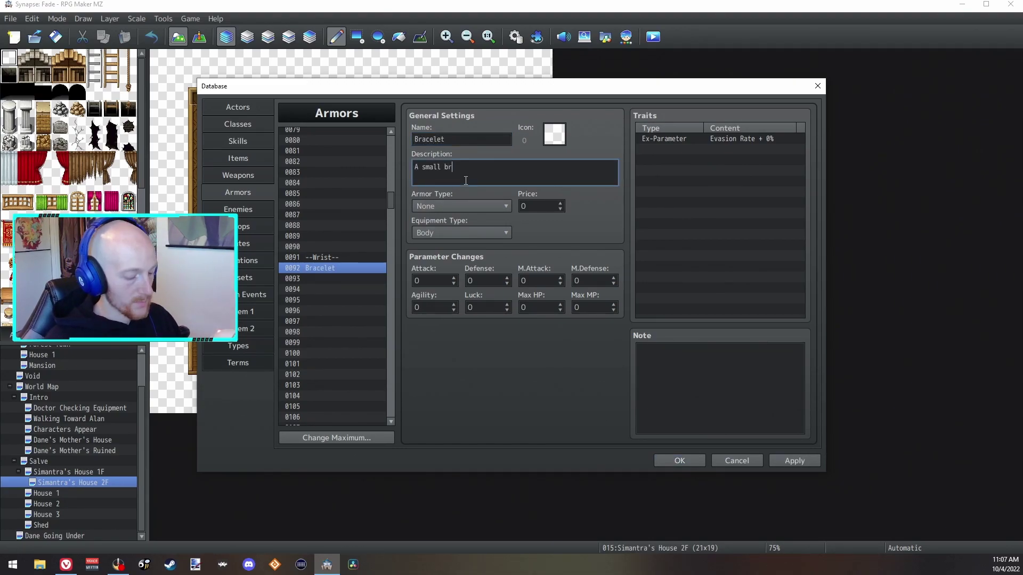
{"action": "type", "text": "acelet that off"}
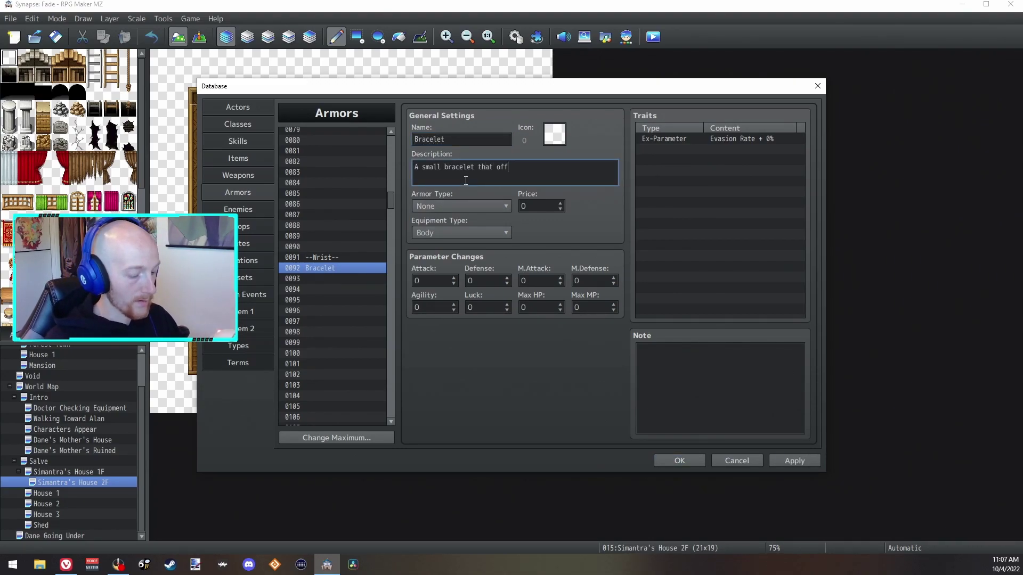
{"action": "type", "text": "ers the user"}
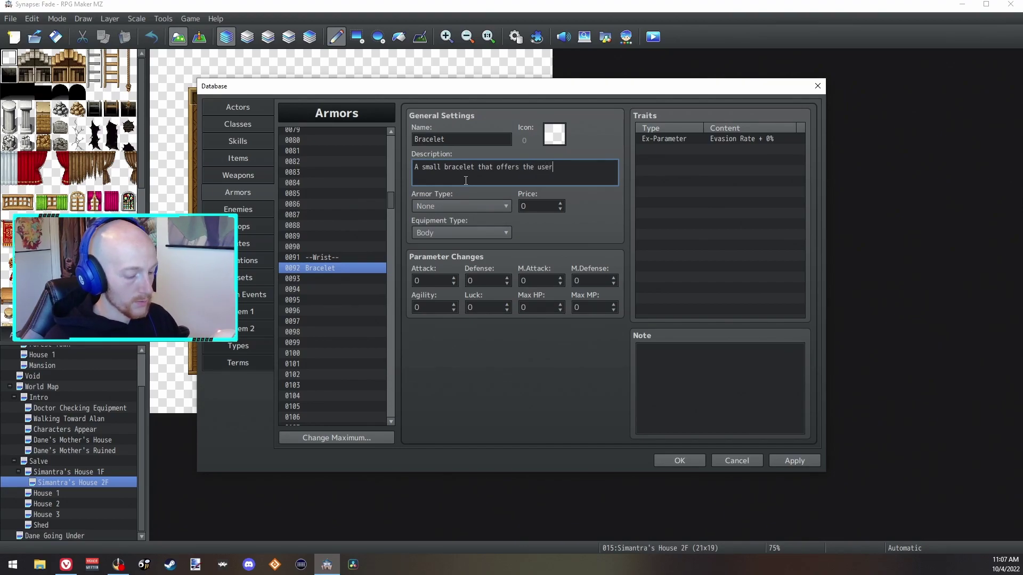
{"action": "key", "text": "BackSpace"}
{"action": "key", "text": "BackSpace"}
{"action": "key", "text": "BackSpace"}
{"action": "key", "text": "BackSpace"}
{"action": "key", "text": "BackSpace"}
{"action": "key", "text": "BackSpace"}
{"action": "key", "text": "BackSpace"}
{"action": "key", "text": "BackSpace"}
{"action": "key", "text": "BackSpace"}
{"action": "key", "text": "BackSpace"}
{"action": "key", "text": "BackSpace"}
{"action": "key", "text": "BackSpace"}
{"action": "key", "text": "BackSpace"}
{"action": "key", "text": "BackSpace"}
{"action": "key", "text": "BackSpace"}
{"action": "key", "text": "BackSpace"}
{"action": "type", "text": "only off"}
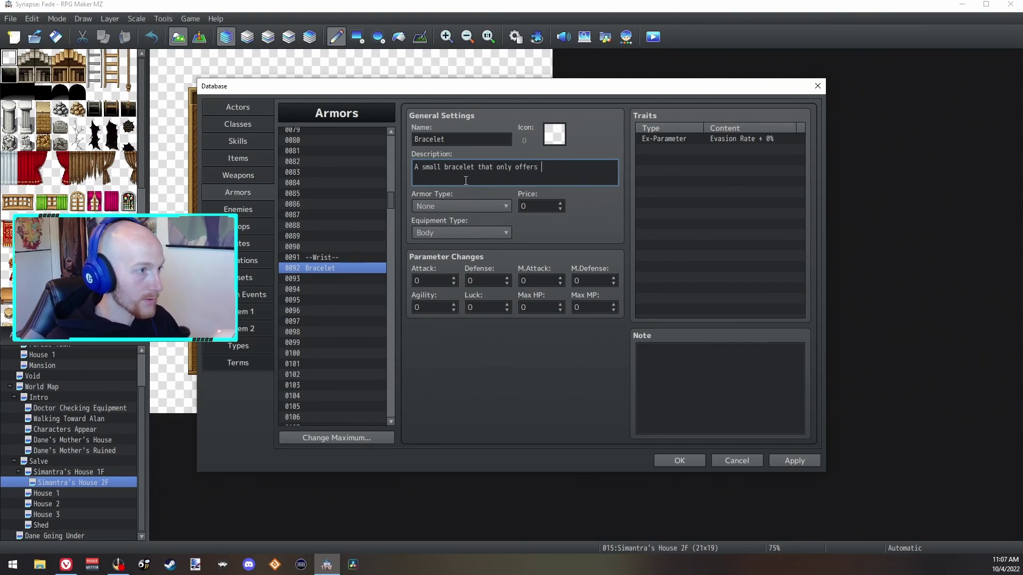
{"action": "type", "text": "ers the user "}
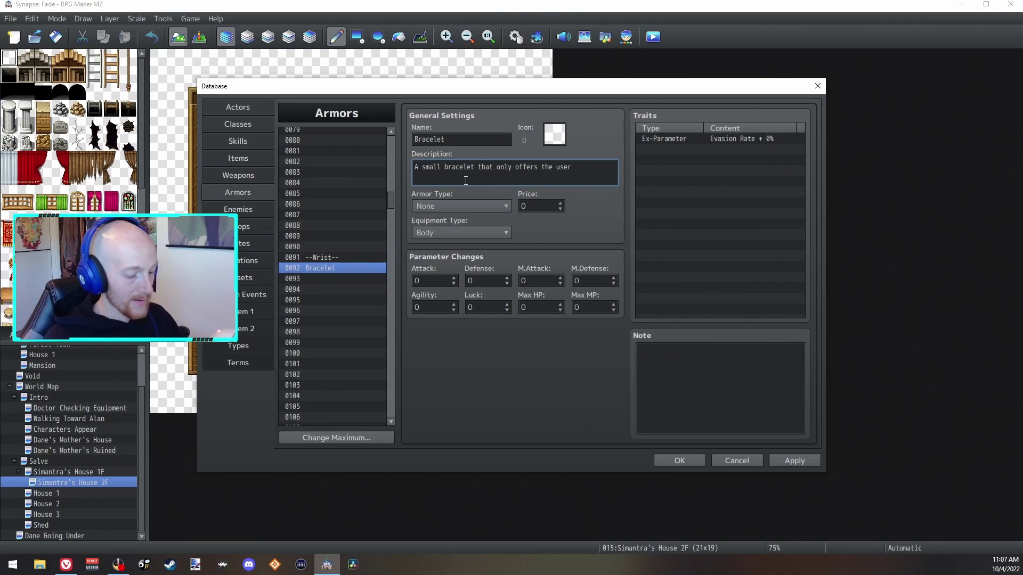
{"action": "type", "text": "a slight defense"}
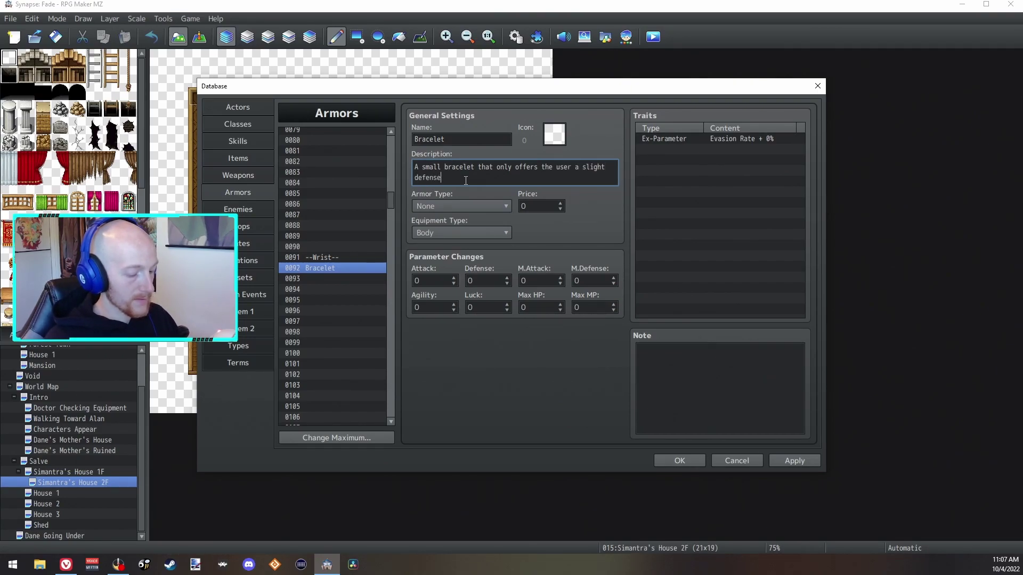
{"action": "type", "text": " boost because of sentime"}
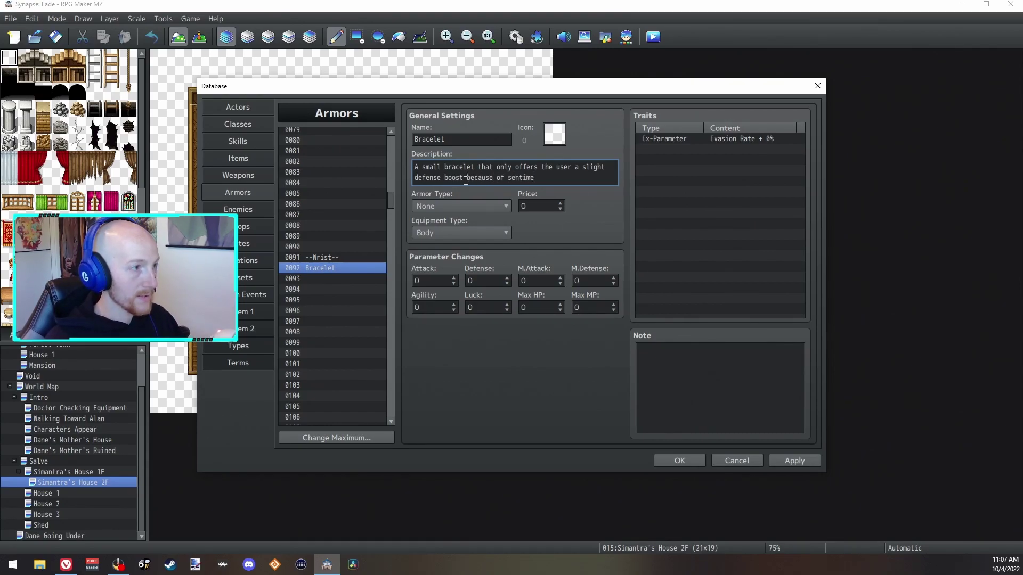
{"action": "type", "text": "nt."}
Replace the word "sentiment" at the end of the Bracelet's description with "vanity".
{"action": "left_click_drag", "start_coordinate": [545, 178], "coordinate": [509, 175]}
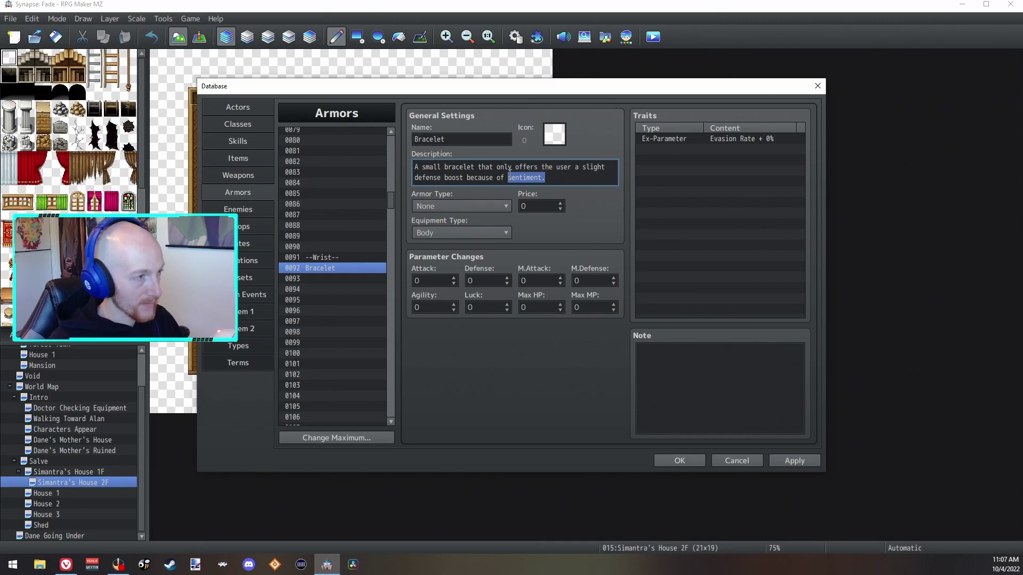
{"action": "key", "text": "BackSpace"}
{"action": "type", "text": "vaniy"}
{"action": "key", "text": "BackSpace"}
{"action": "type", "text": "ty."}
Raise the maximum number of armor types in the database to 6.
{"action": "left_click", "coordinate": [253, 362]}
{"action": "left_click", "coordinate": [255, 348]}
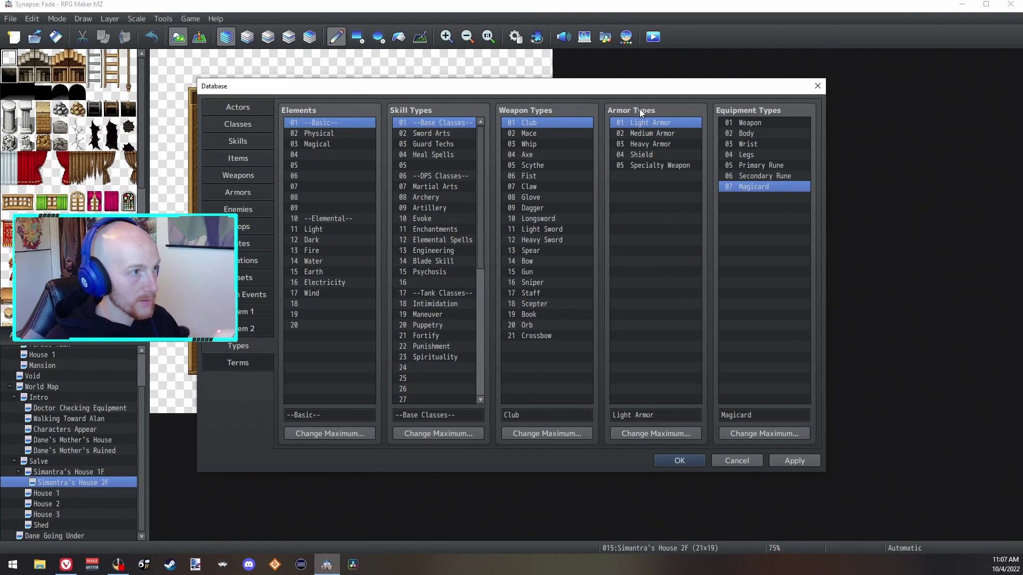
{"action": "left_click", "coordinate": [651, 434]}
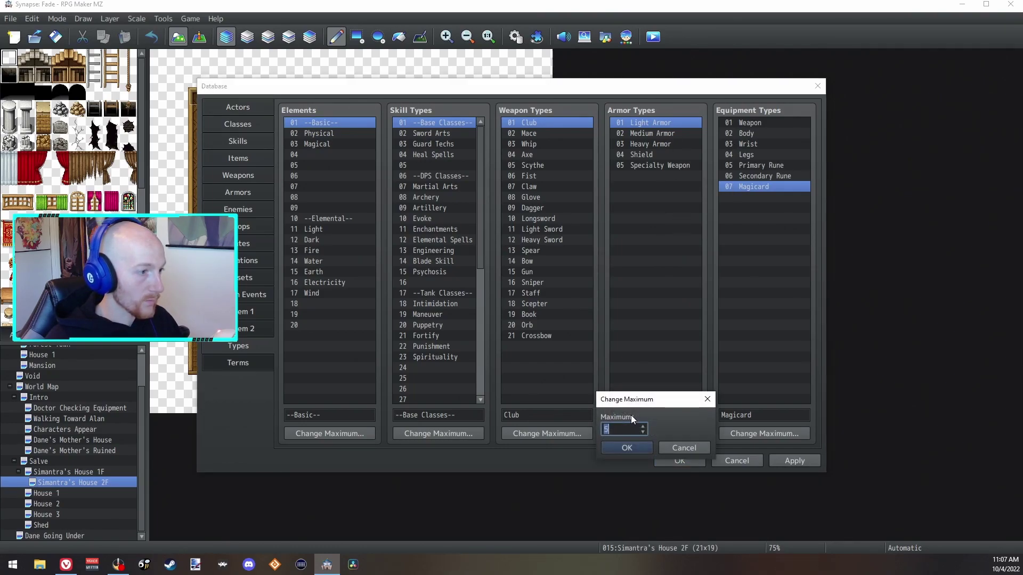
{"action": "type", "text": "6"}
{"action": "key", "text": "Return"}
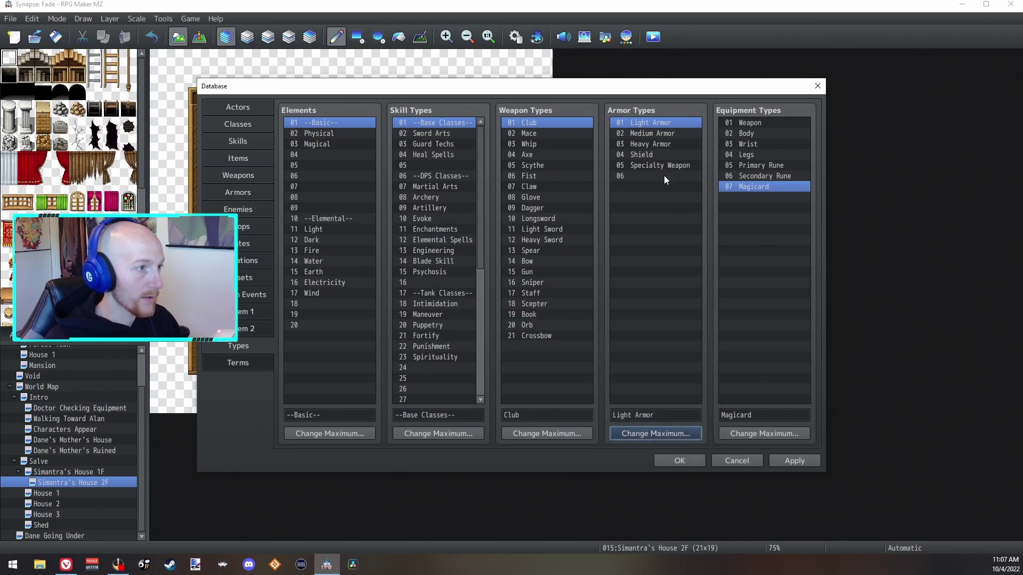
Name armor type 06 "Wrist" and apply the database changes.
{"action": "left_click", "coordinate": [664, 176]}
{"action": "left_click", "coordinate": [649, 409]}
{"action": "type", "text": "Br"}
{"action": "key", "text": "BackSpace"}
{"action": "key", "text": "BackSpace"}
{"action": "type", "text": "Wr"}
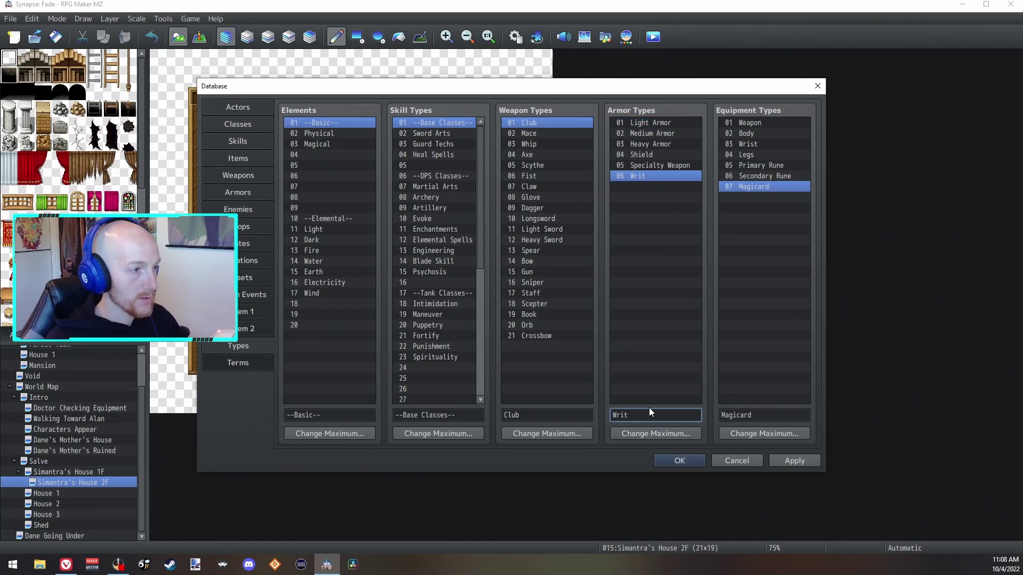
{"action": "type", "text": "ist"}
{"action": "left_click", "coordinate": [794, 460]}
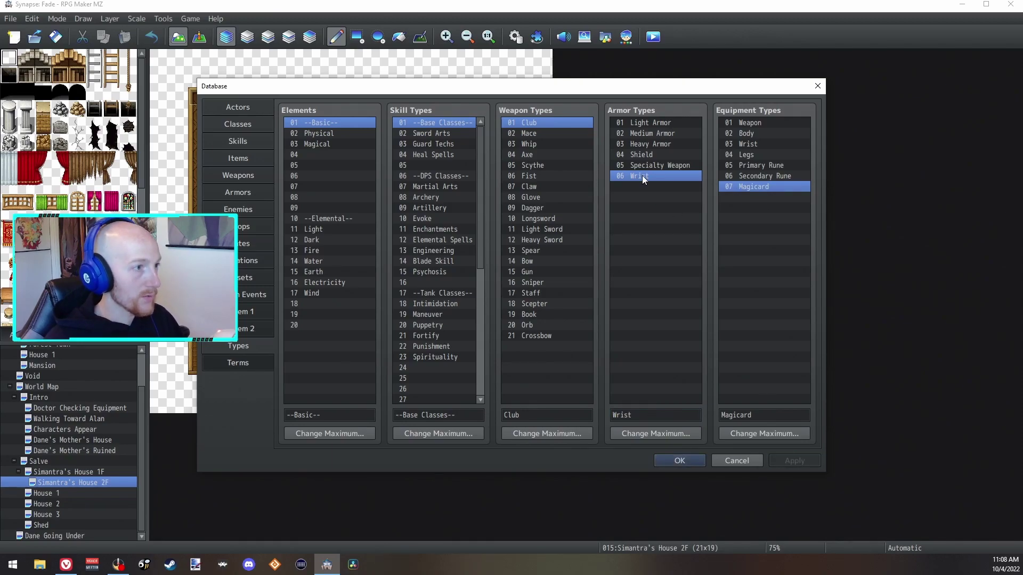
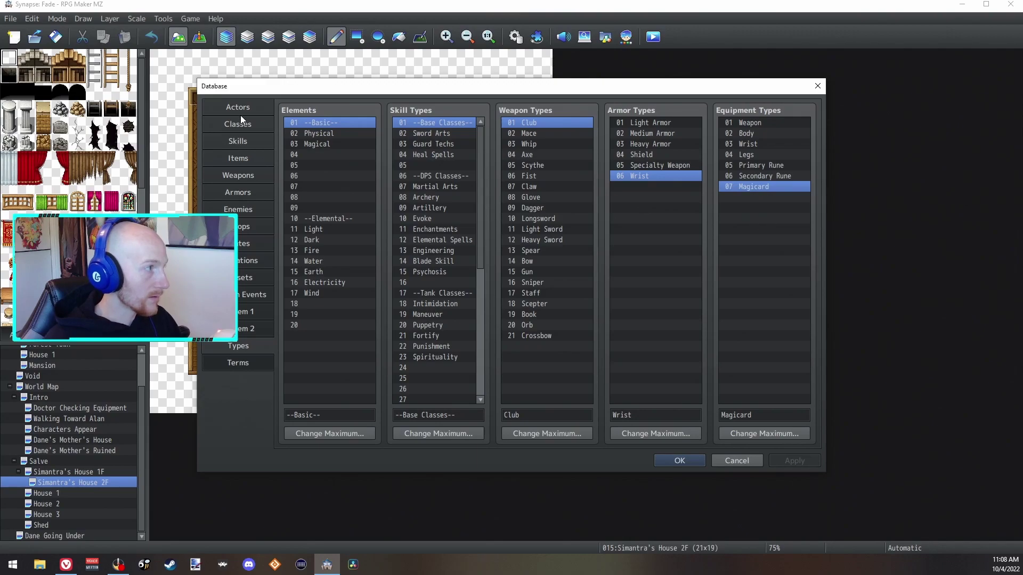
Set the Bracelet armor's price to 100 and its defense to 2.
{"action": "left_click", "coordinate": [238, 192]}
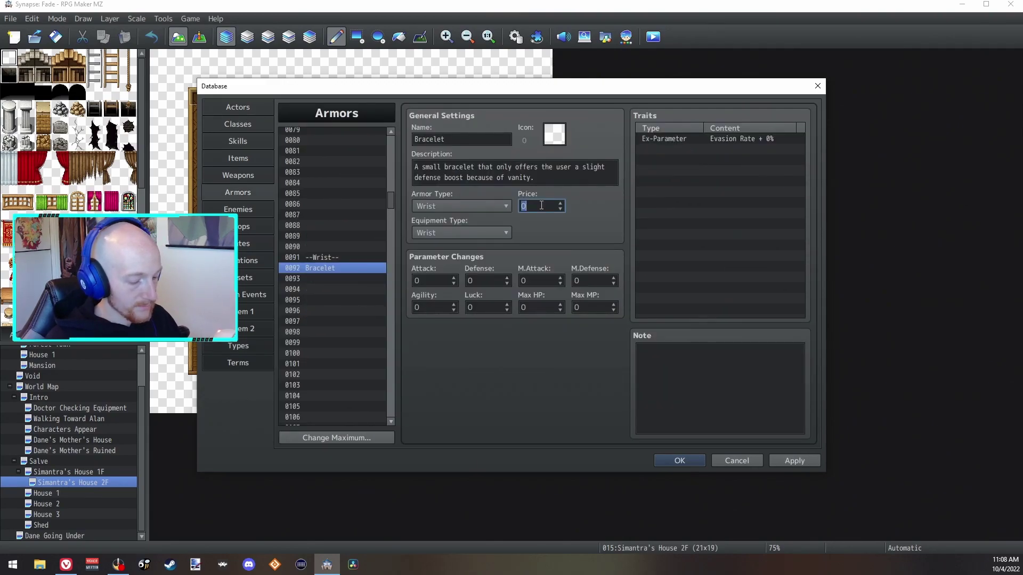
{"action": "left_click", "coordinate": [541, 205]}
{"action": "type", "text": "100"}
{"action": "left_click", "coordinate": [489, 282]}
{"action": "type", "text": "2"}
{"action": "left_click", "coordinate": [453, 141]}
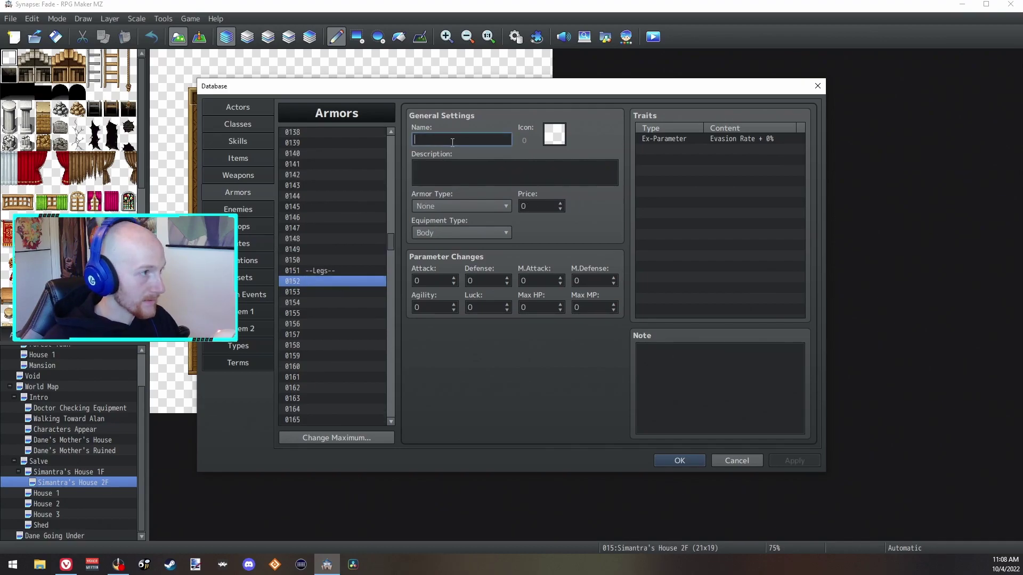
{"action": "type", "text": "Let"}
{"action": "type", "text": "ther Boots"}
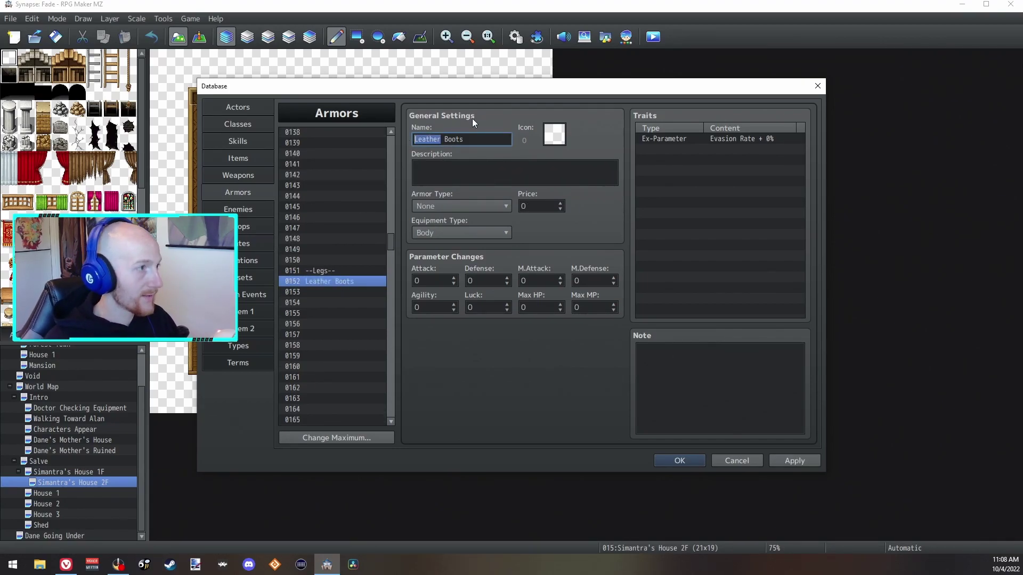
Name armor 0152 under --Legs-- "Wooden Clogs" and give it the pink boot icon, number 460.
{"action": "left_click_drag", "start_coordinate": [469, 140], "coordinate": [399, 141]}
{"action": "type", "text": "Wooden Clogs"}
{"action": "double_click", "coordinate": [554, 134]}
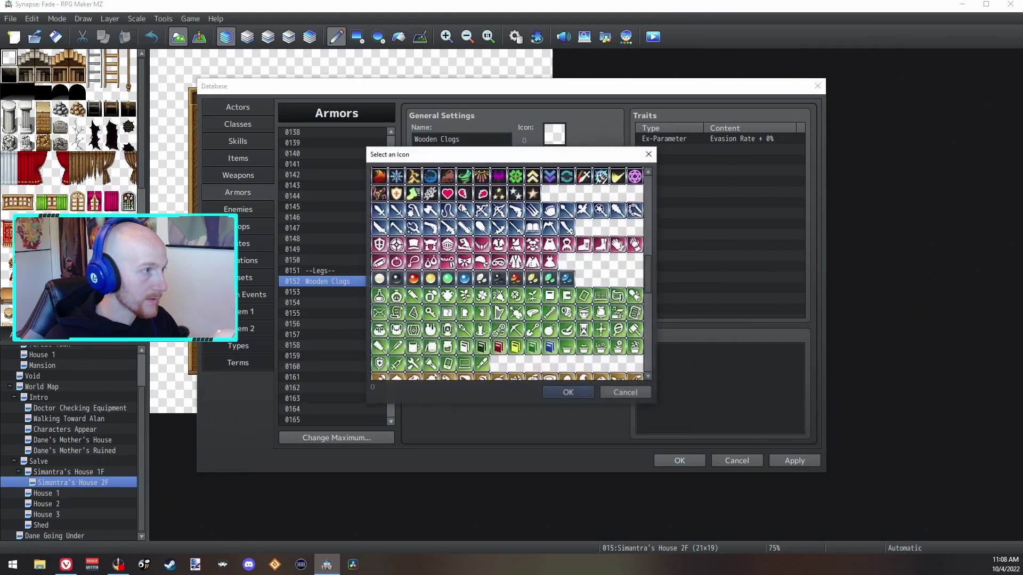
{"action": "double_click", "coordinate": [584, 245]}
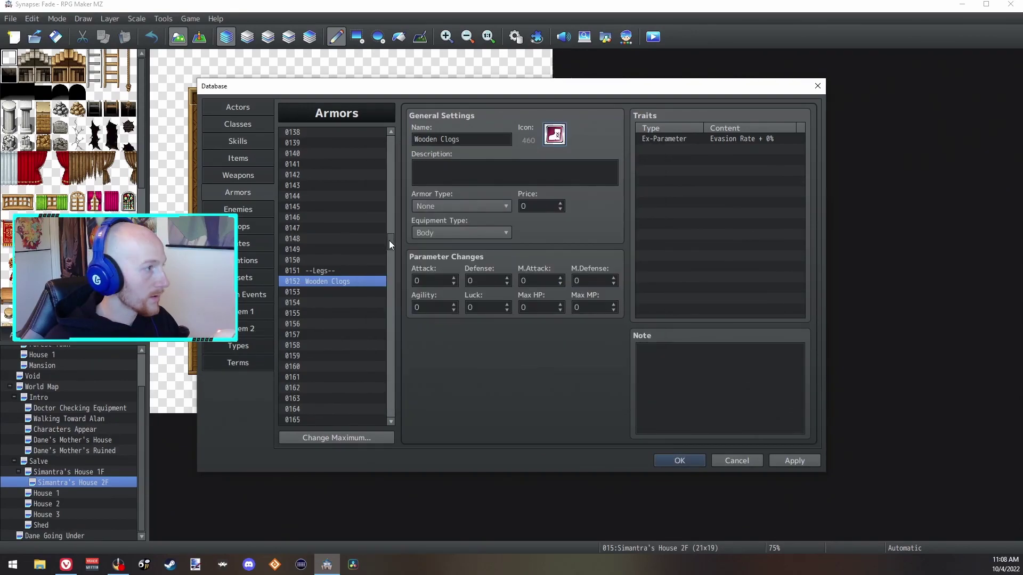
Give the Bracelet armor the first icon in the second row of pink armor icons.
{"action": "left_click_drag", "start_coordinate": [389, 241], "coordinate": [387, 207]}
{"action": "left_click", "coordinate": [355, 172]}
{"action": "double_click", "coordinate": [554, 135]}
{"action": "double_click", "coordinate": [397, 263]}
{"action": "double_click", "coordinate": [555, 135]}
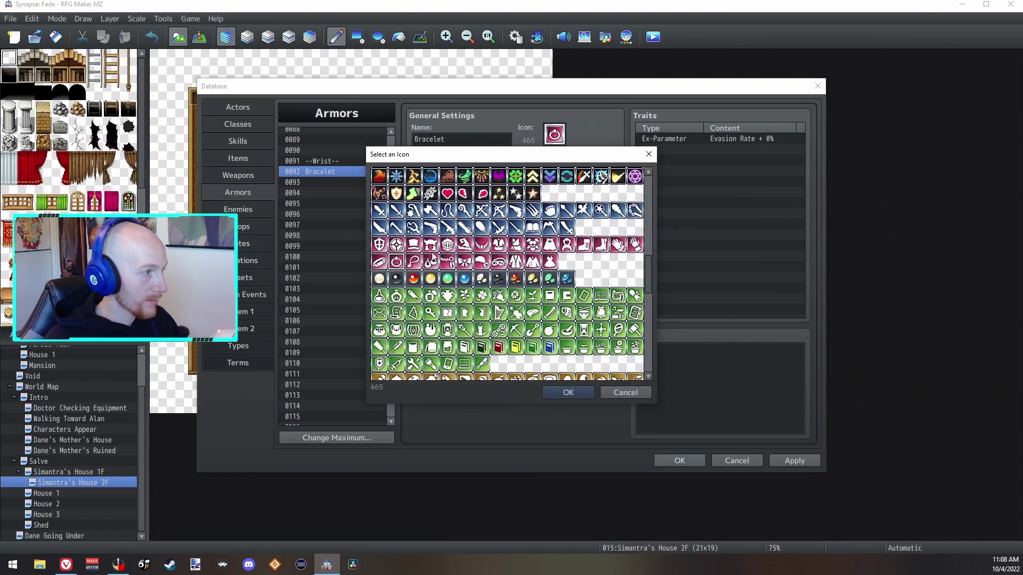
{"action": "double_click", "coordinate": [380, 263]}
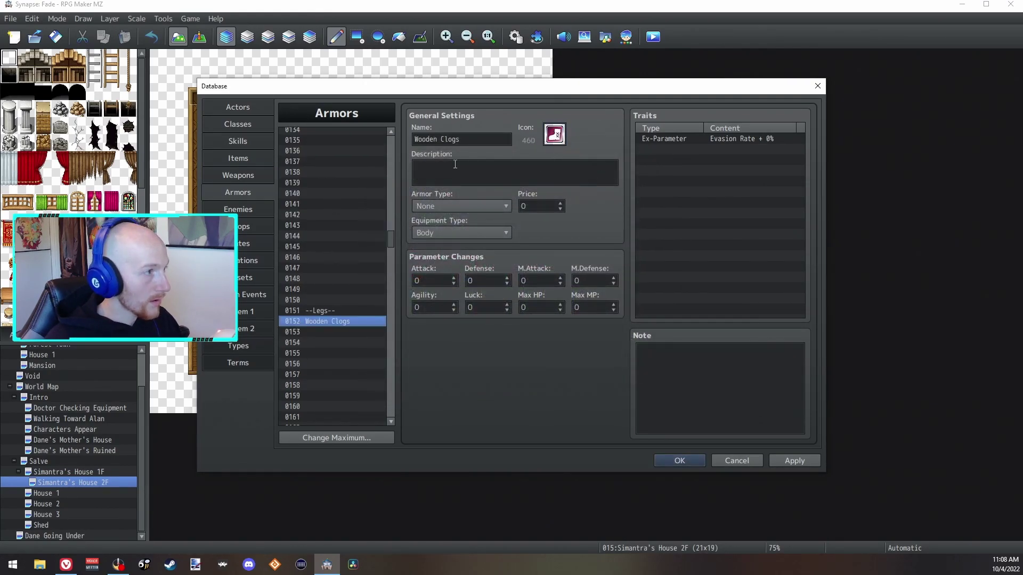
Describe the Wooden Clogs as "Poorly fashioned clogs that make the wearer clumsy but do offer a small defense boost.".
{"action": "left_click", "coordinate": [455, 164]}
{"action": "type", "text": "Poorly fashio"}
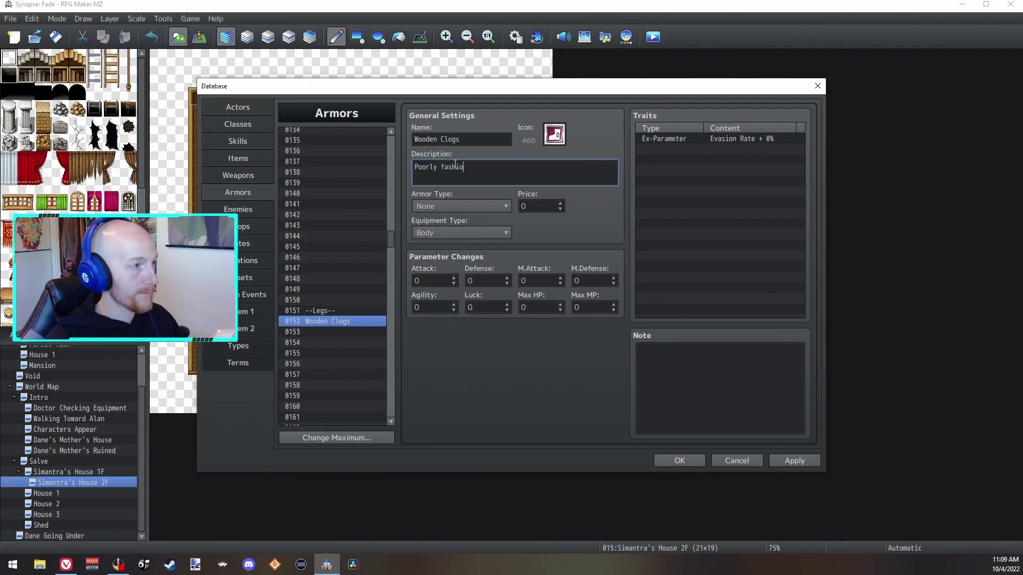
{"action": "type", "text": "ned clogs that"}
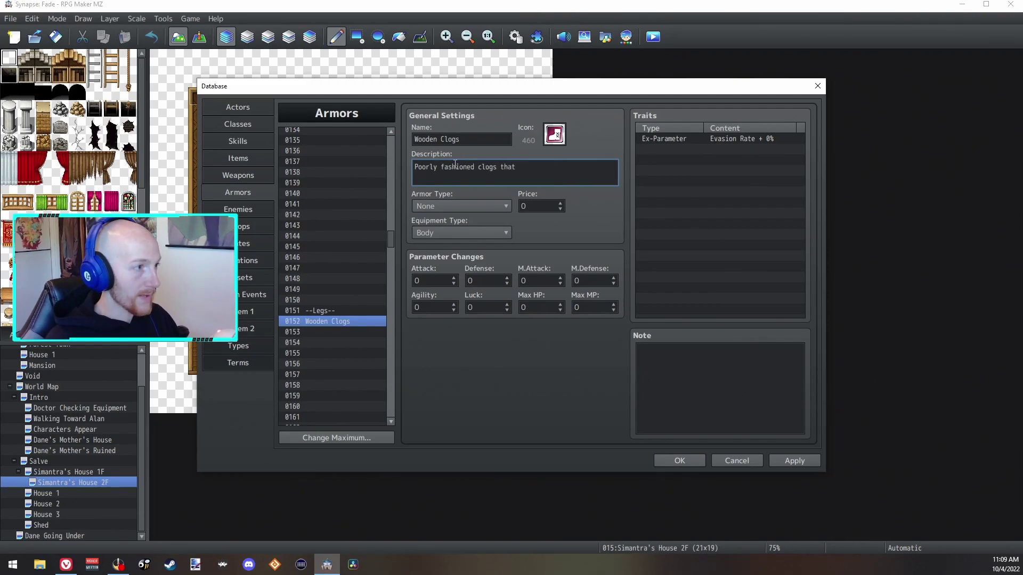
{"action": "type", "text": " make the weare"}
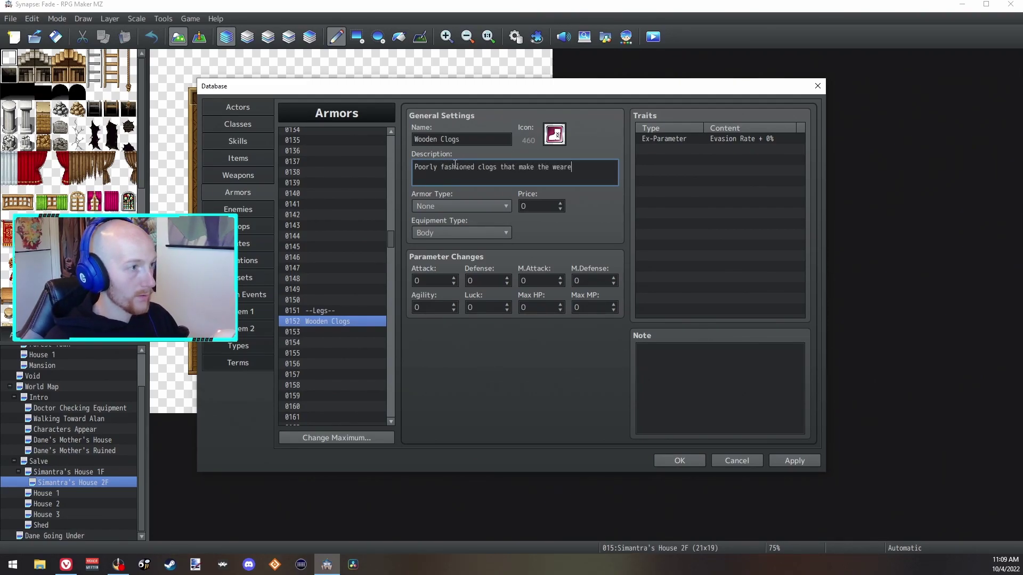
{"action": "type", "text": "r clumsy"}
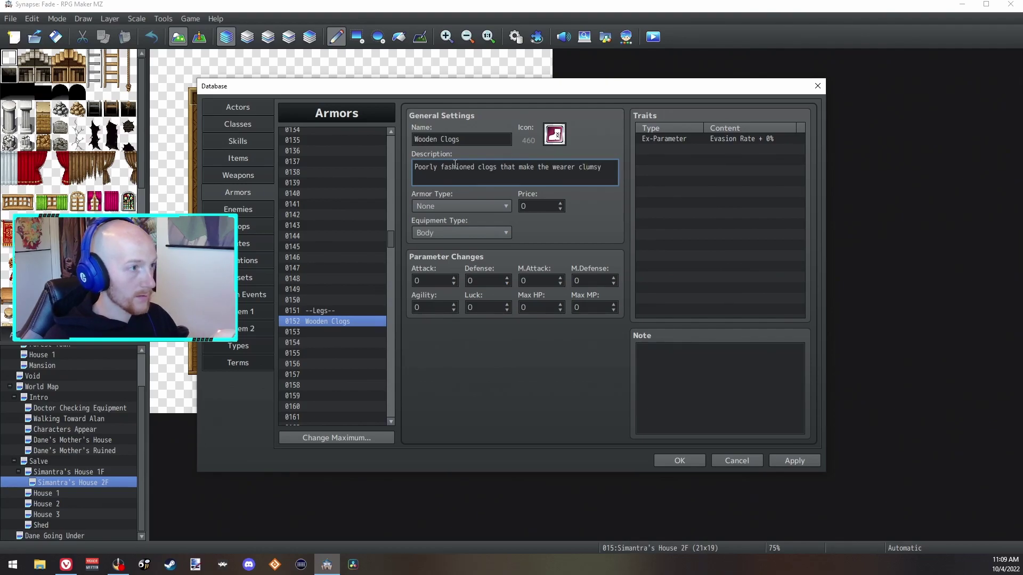
{"action": "type", "text": " but do "}
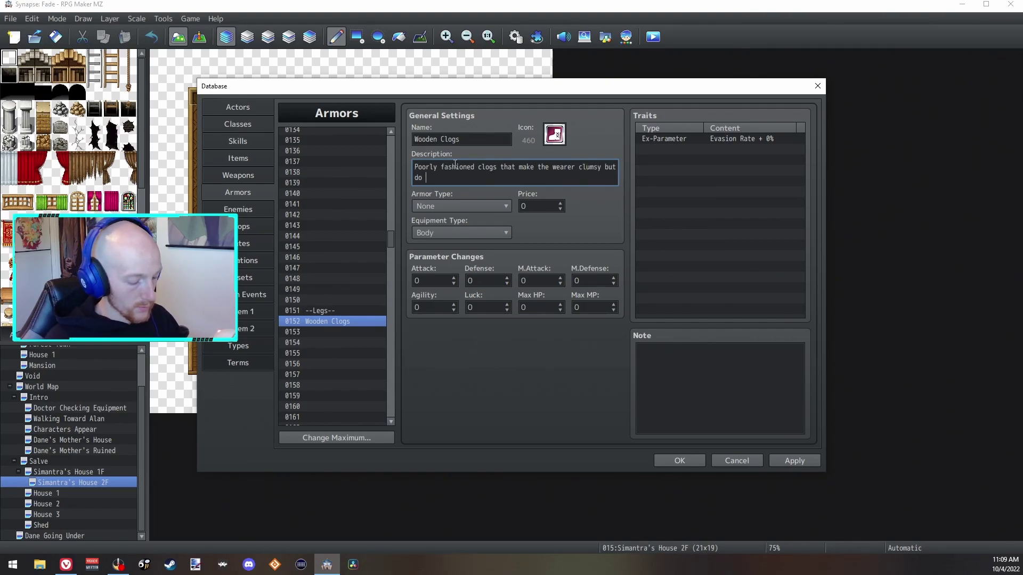
{"action": "type", "text": "offer a small defense boost."}
Rename armor type 06 as "Bracelet" and raise the maximum number of armor types to 10.
{"action": "left_click", "coordinate": [476, 209]}
{"action": "left_click", "coordinate": [475, 208]}
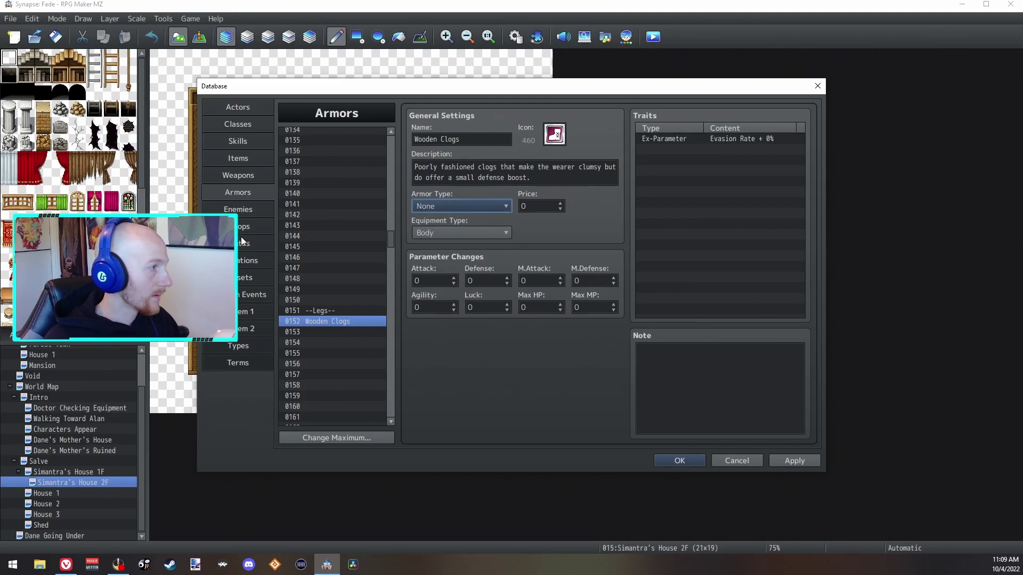
{"action": "left_click", "coordinate": [233, 346]}
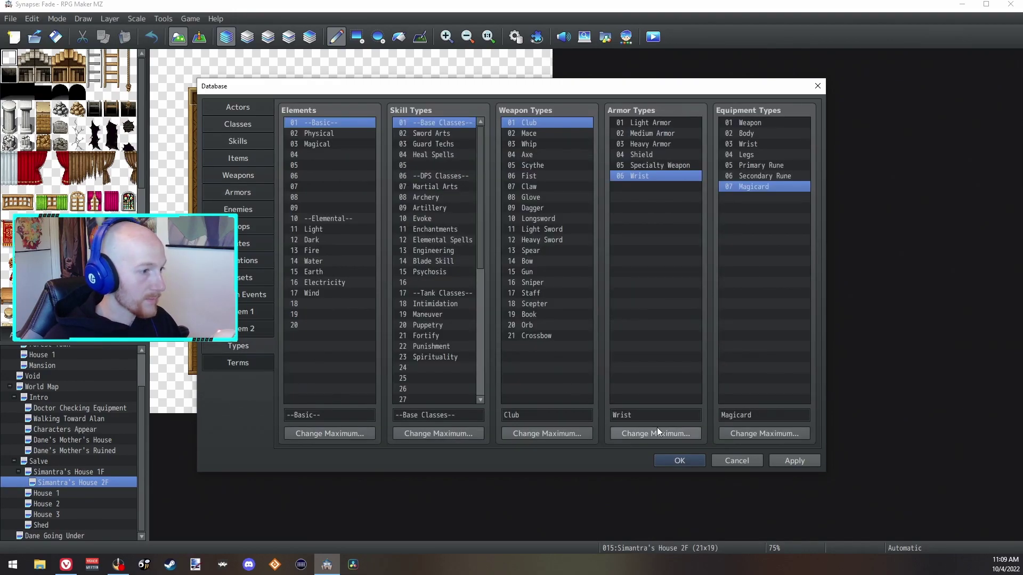
{"action": "left_click", "coordinate": [613, 415]}
{"action": "key", "text": "ctrl+a"}
{"action": "type", "text": "Bracelet"}
{"action": "left_click", "coordinate": [626, 433]}
{"action": "type", "text": "10"}
{"action": "key", "text": "Return"}
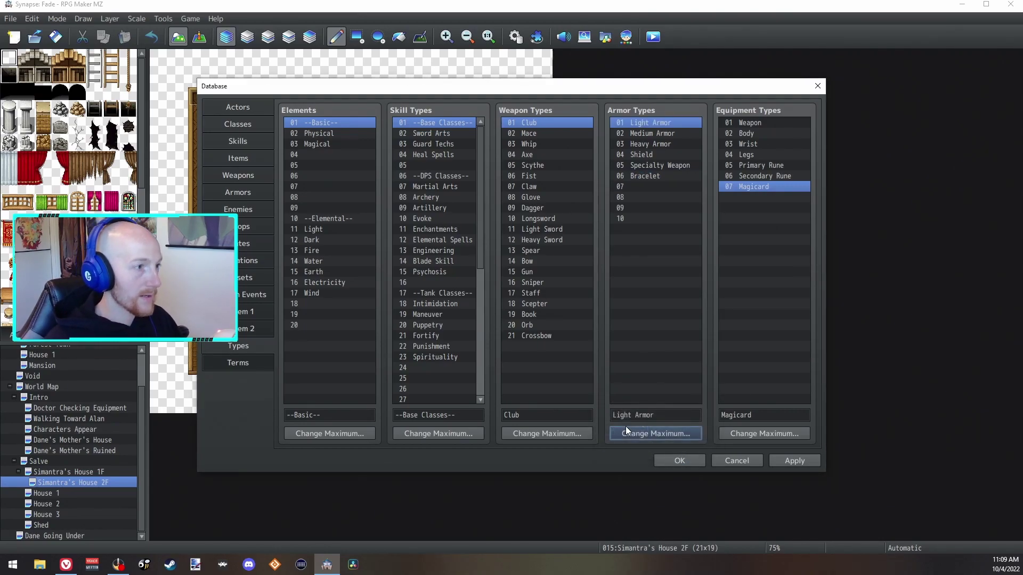
Name armor type 07 "Shoes" and armor type 08 "Boots".
{"action": "left_click", "coordinate": [677, 416]}
{"action": "type", "text": "Shoes"}
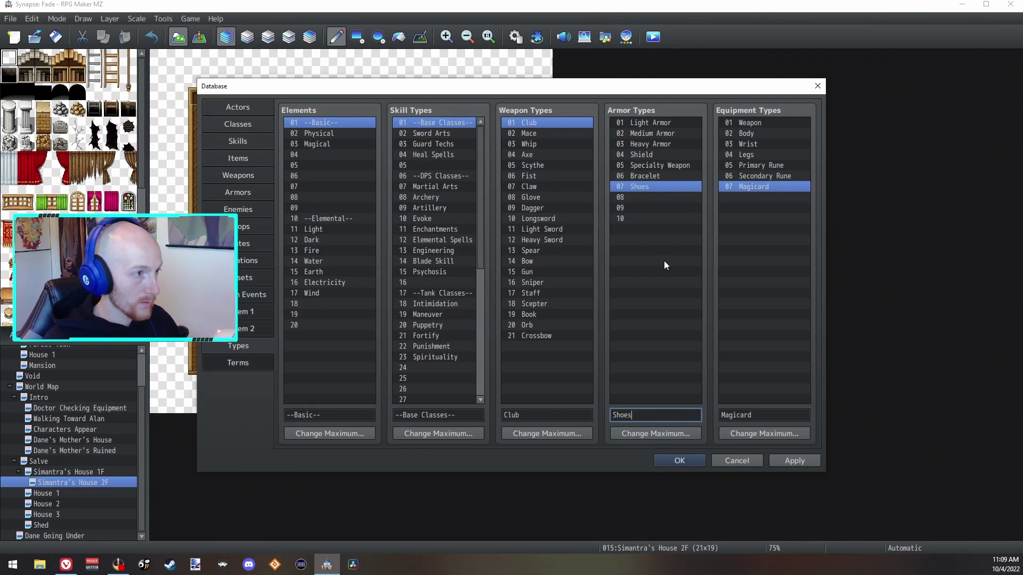
{"action": "left_click", "coordinate": [654, 197]}
{"action": "left_click", "coordinate": [671, 415]}
{"action": "type", "text": "Bo"}
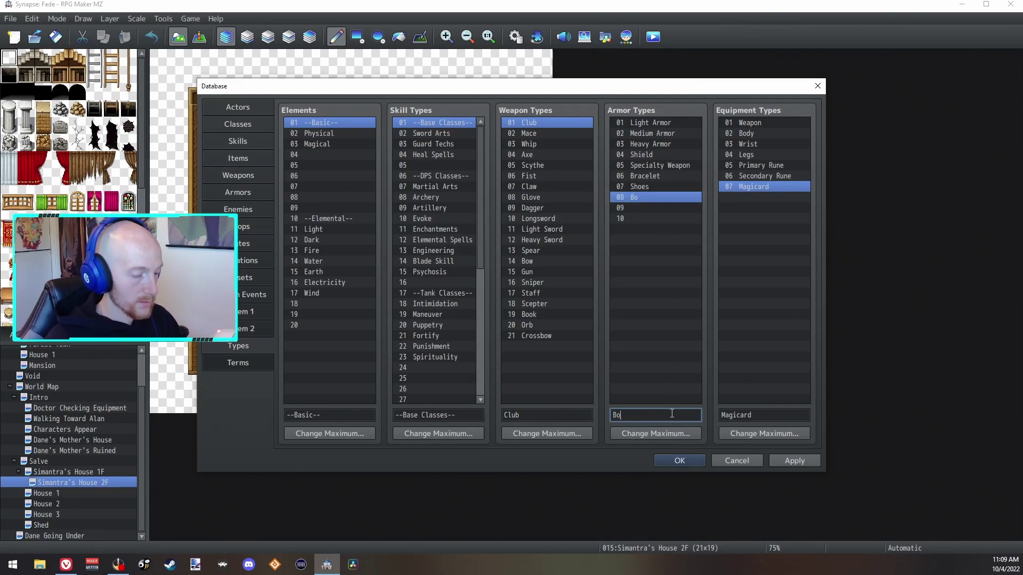
{"action": "type", "text": "ots"}
Set the Wooden Clogs' armor type to Shoes.
{"action": "left_click", "coordinate": [238, 192]}
{"action": "left_click", "coordinate": [462, 206]}
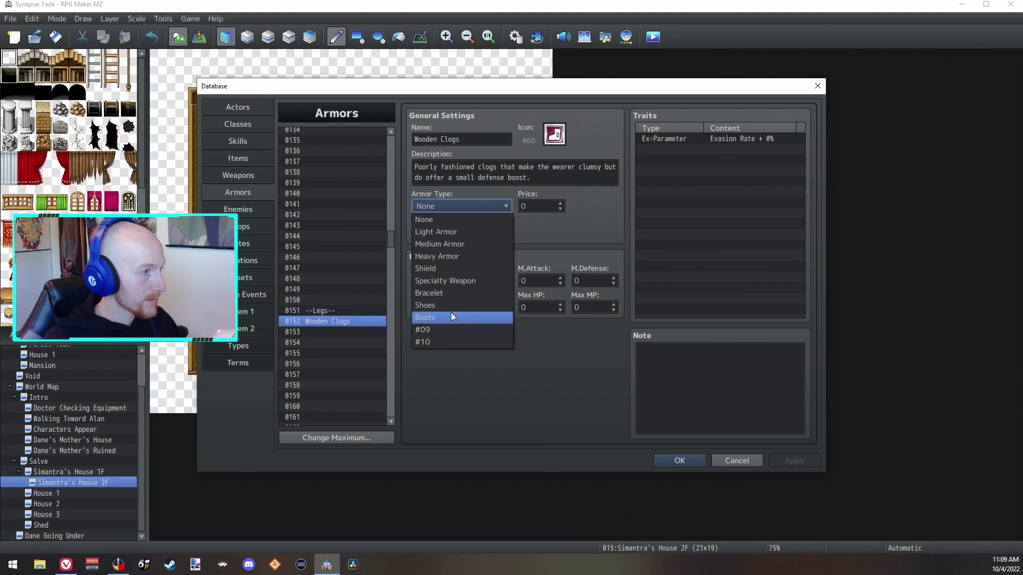
{"action": "left_click", "coordinate": [452, 317]}
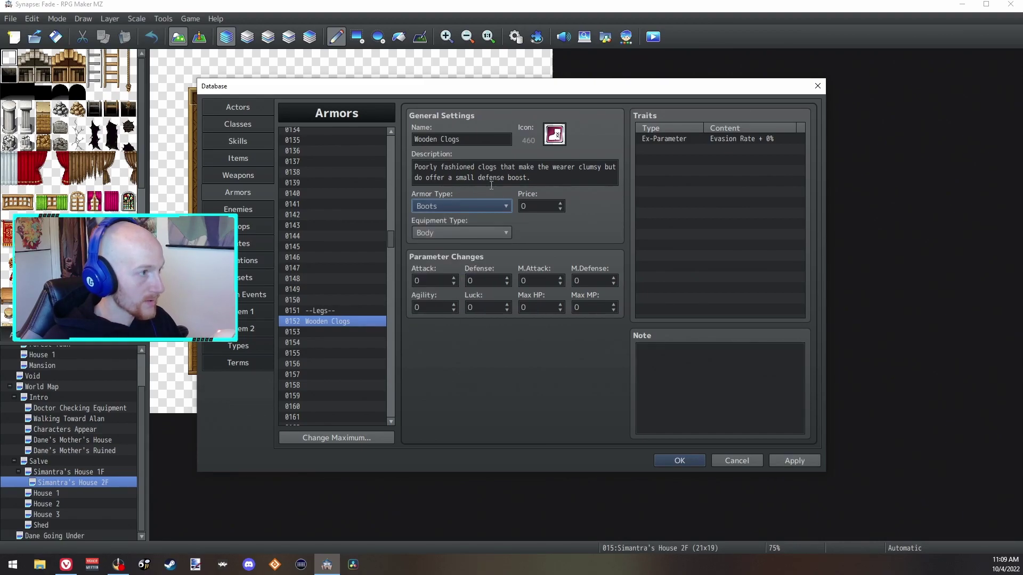
{"action": "left_click", "coordinate": [475, 209]}
{"action": "left_click", "coordinate": [451, 303]}
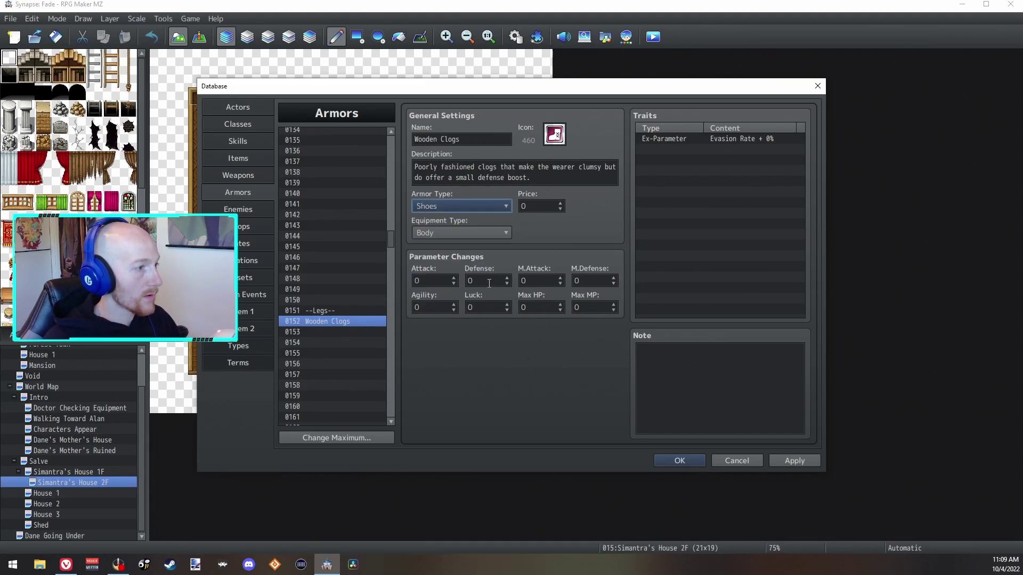
Give the Wooden Clogs a defense of 5, an agility of -5 and a price of 200.
{"action": "left_click", "coordinate": [484, 284]}
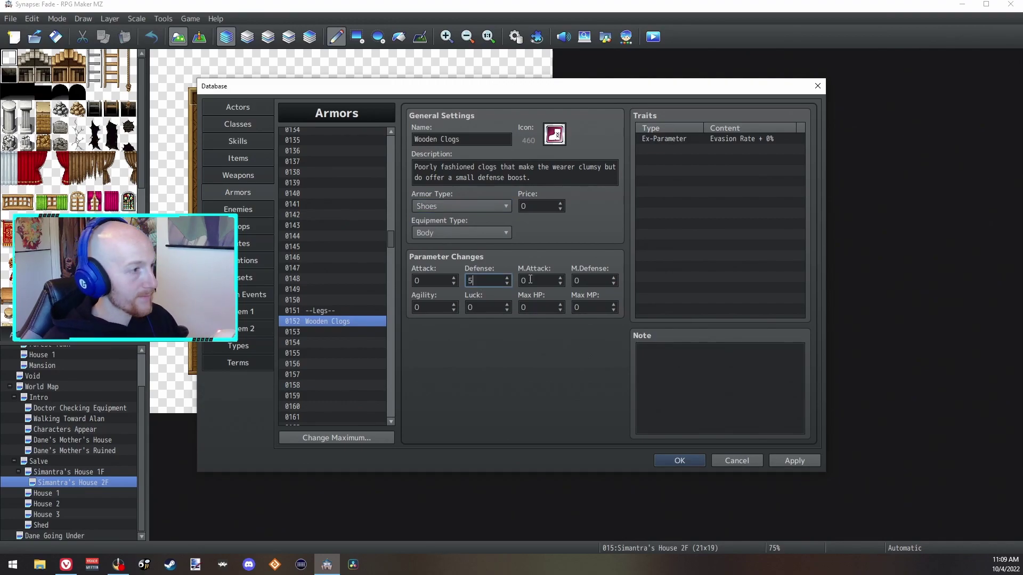
{"action": "type", "text": "5"}
{"action": "left_click", "coordinate": [450, 305]}
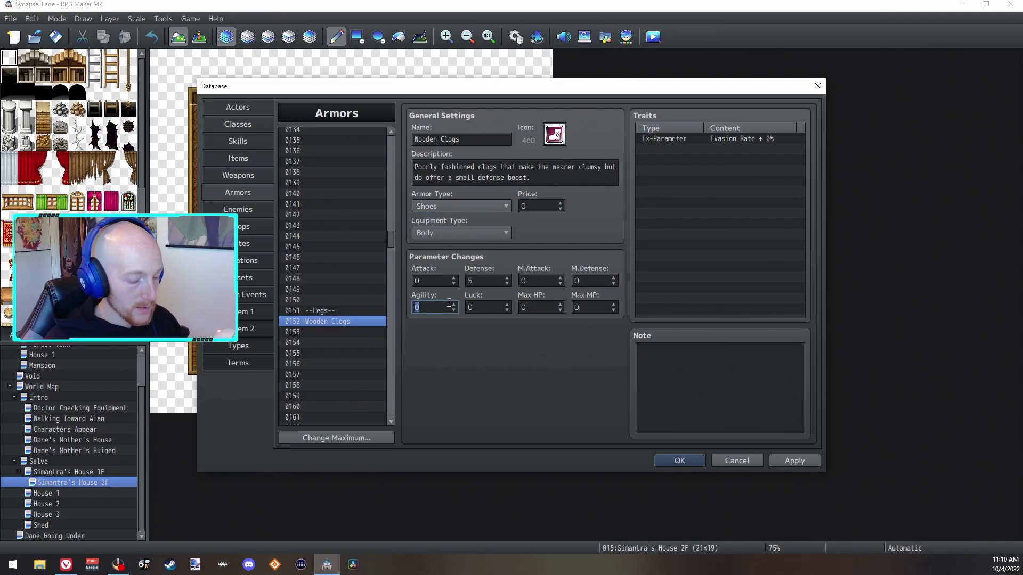
{"action": "type", "text": "-5"}
{"action": "left_click", "coordinate": [543, 207]}
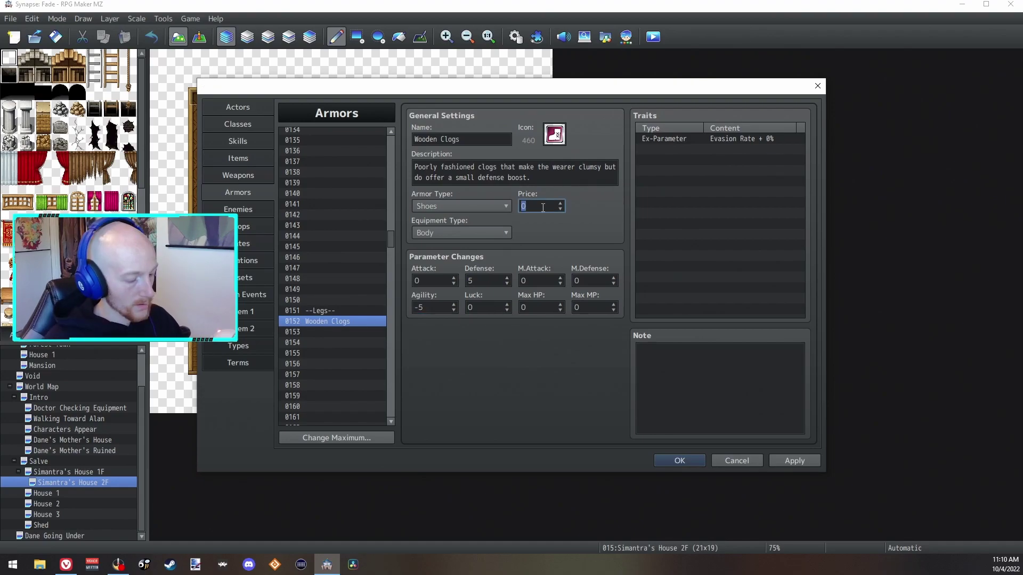
{"action": "type", "text": "200"}
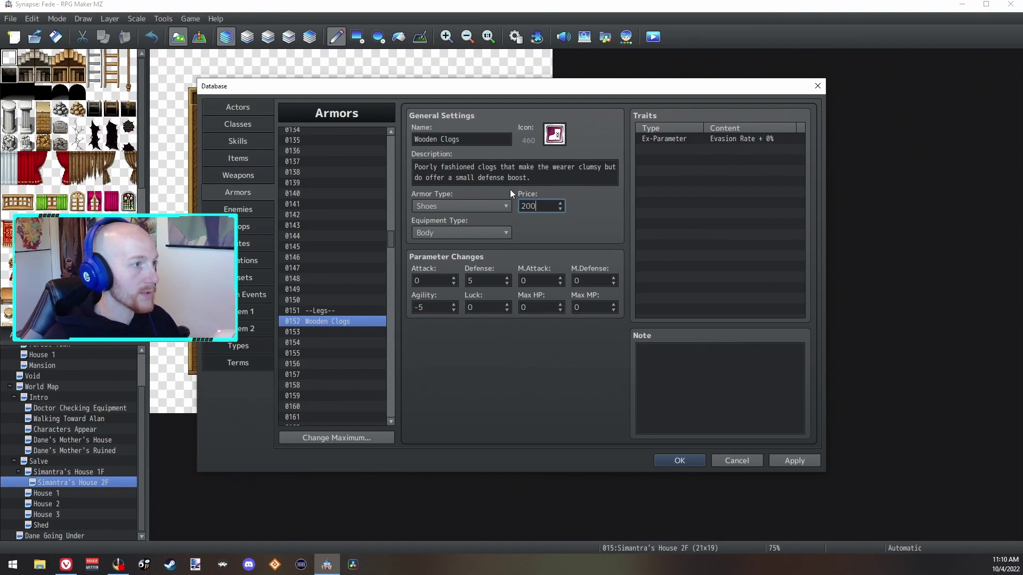
Change the Wooden Clogs' Evasion Rate trait to -10%.
{"action": "double_click", "coordinate": [746, 139]}
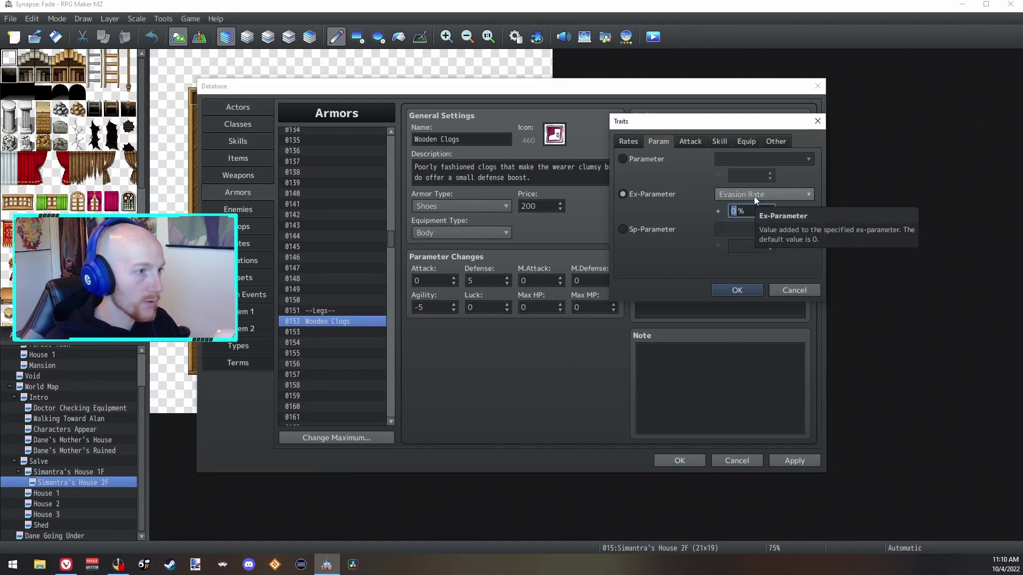
{"action": "left_click", "coordinate": [754, 197]}
{"action": "left_click", "coordinate": [754, 196]}
{"action": "left_click", "coordinate": [753, 190]}
{"action": "left_click", "coordinate": [753, 191]}
{"action": "double_click", "coordinate": [738, 211]}
{"action": "type", "text": "-10"}
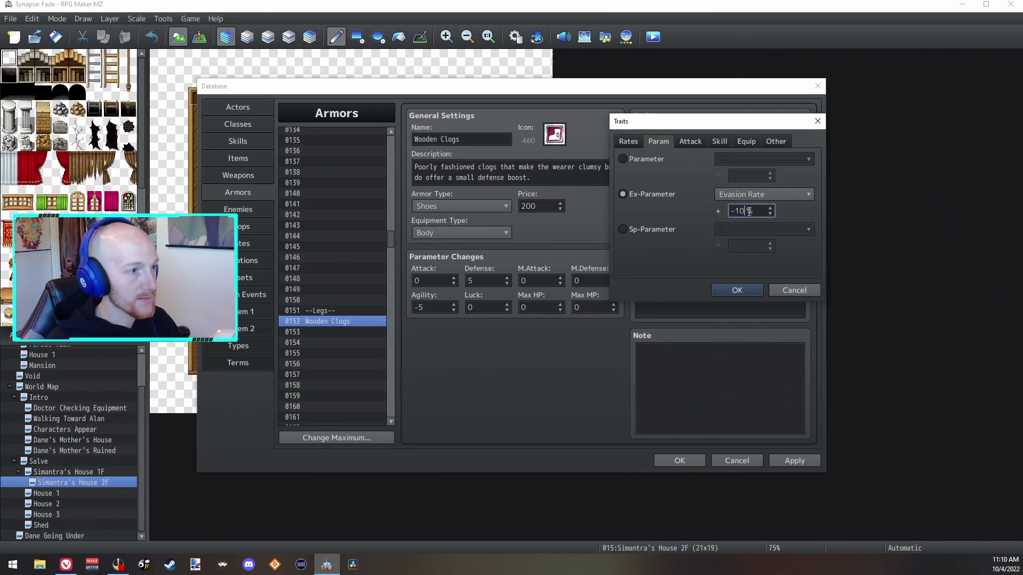
{"action": "left_click", "coordinate": [737, 289]}
Name armor 0153, below the Wooden Clogs, "Leather Boots".
{"action": "left_click", "coordinate": [320, 332]}
{"action": "left_click", "coordinate": [451, 139]}
{"action": "type", "text": "Leather Boots"}
Set the Wooden Clogs' defense to 8.
{"action": "left_click", "coordinate": [327, 321]}
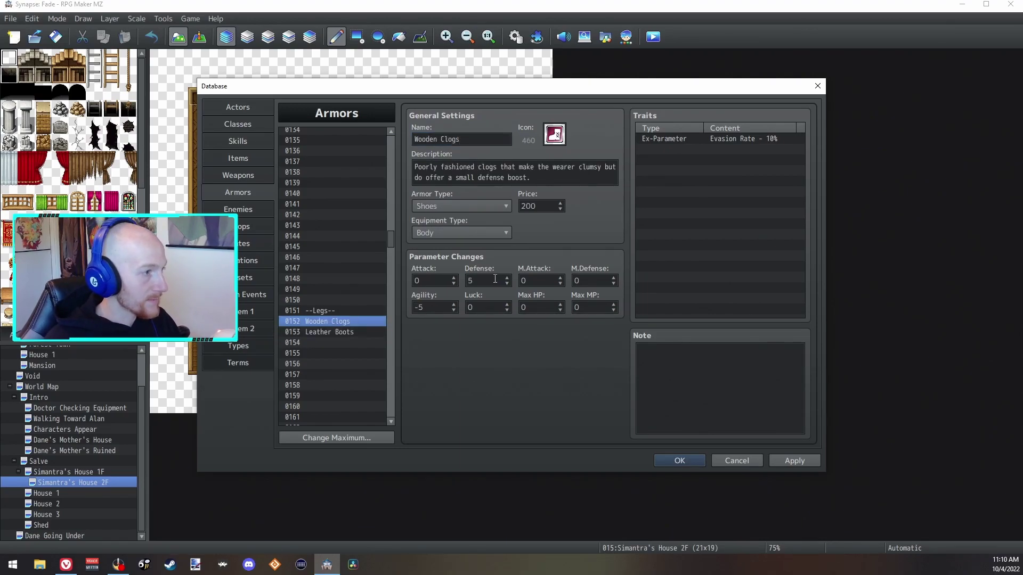
{"action": "double_click", "coordinate": [495, 279]}
{"action": "type", "text": "8"}
Give the Leather Boots the pink boot icon, number 460.
{"action": "left_click", "coordinate": [341, 332]}
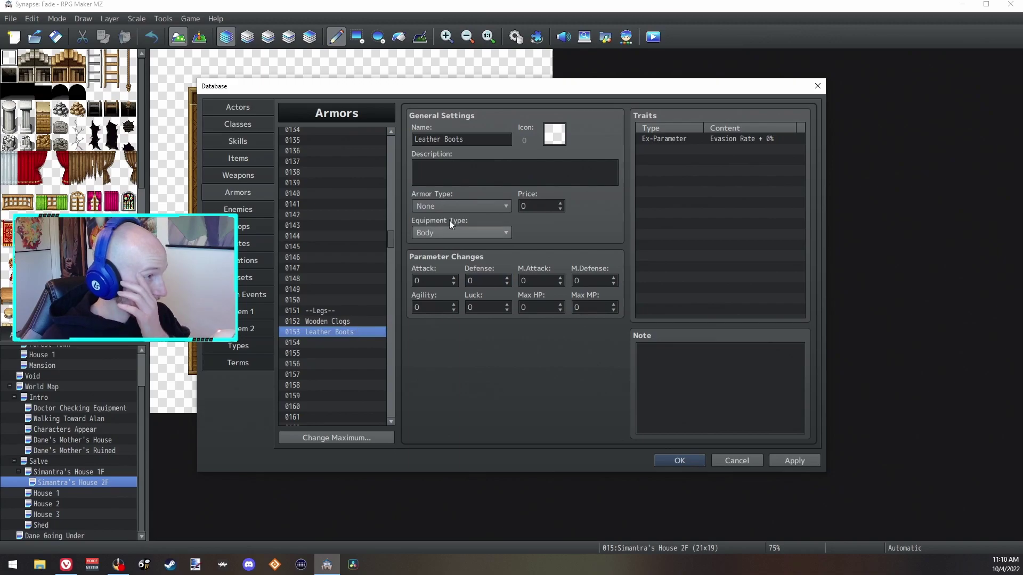
{"action": "double_click", "coordinate": [554, 135]}
{"action": "double_click", "coordinate": [584, 244]}
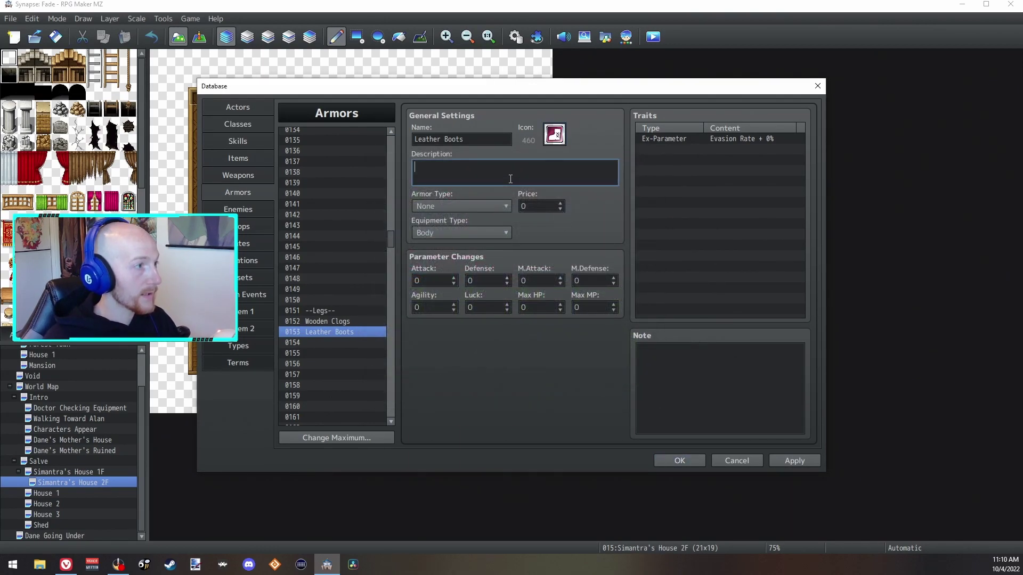
Describe the Leather Boots as "Fashioned of leather that smells bad quickly after use they are somewhat sturdy.".
{"action": "type", "text": "Fashioned of "}
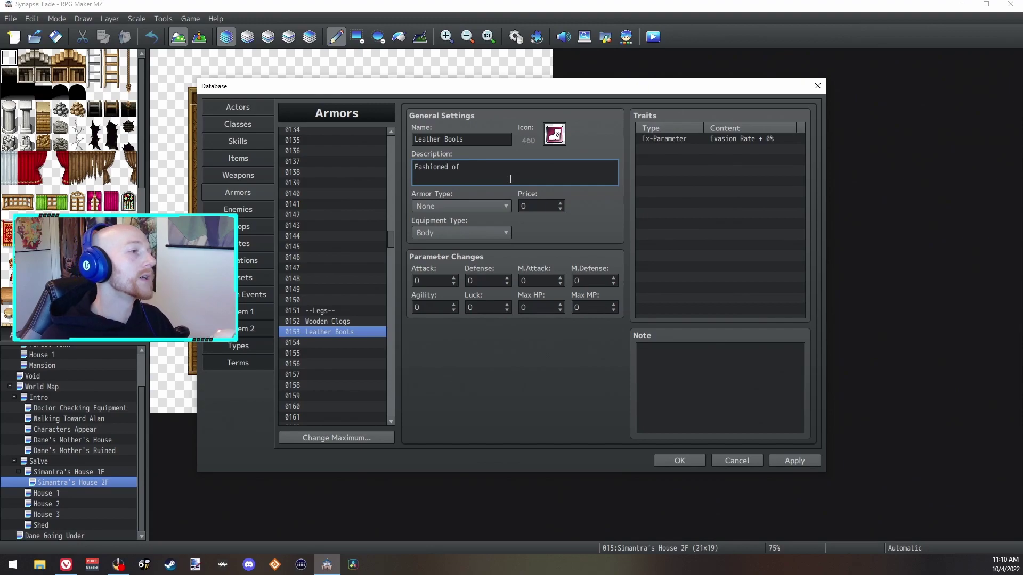
{"action": "type", "text": "leather that sme"}
{"action": "type", "text": "lls quick;l"}
{"action": "key", "text": "BackSpace"}
{"action": "key", "text": "BackSpace"}
{"action": "key", "text": "BackSpace"}
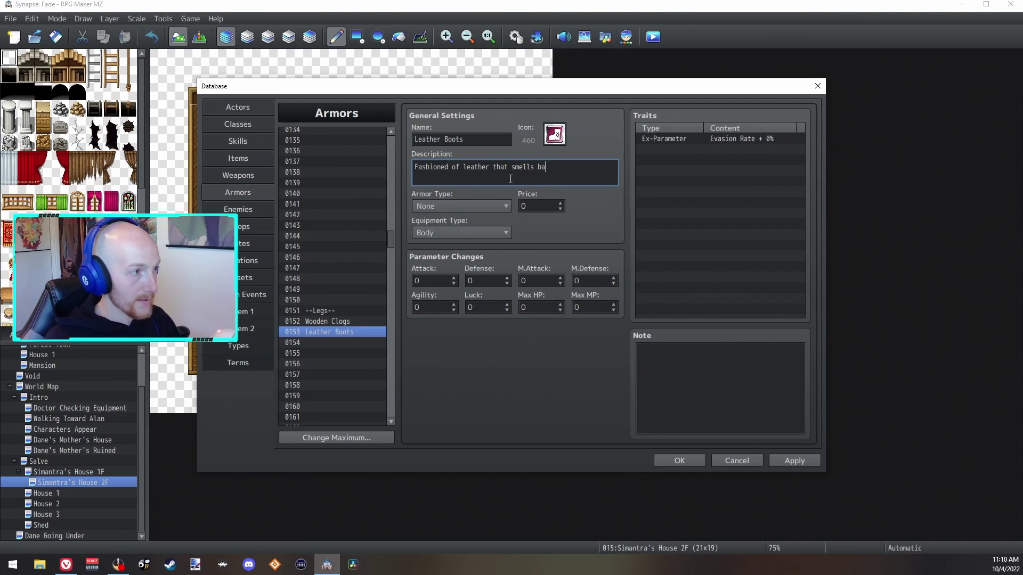
{"action": "type", "text": "quickly a"}
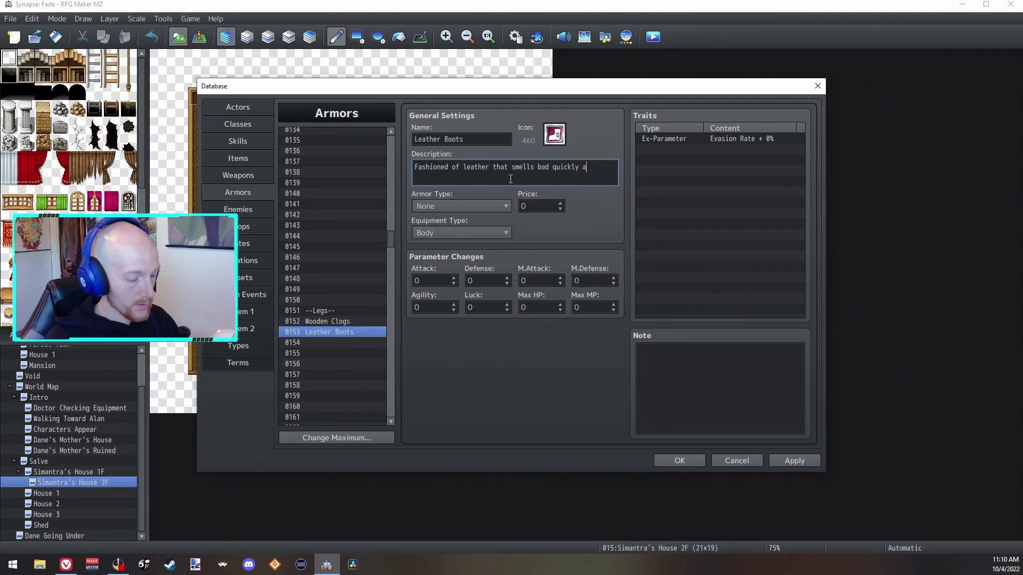
{"action": "type", "text": "fter use they offer"}
{"action": "type", "text": " a small defense an"}
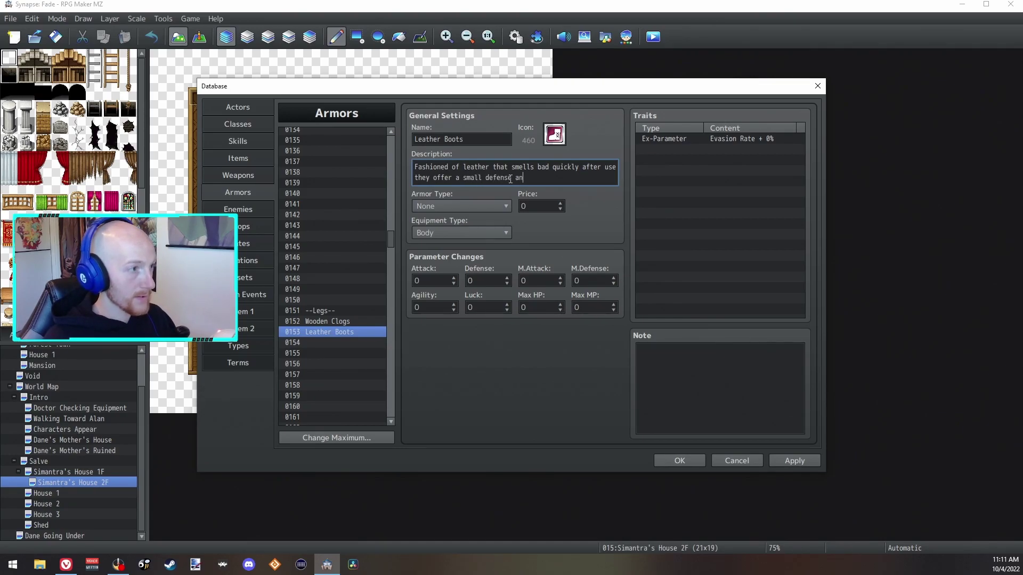
{"action": "type", "text": "d agility boos"}
{"action": "key", "text": "BackSpace"}
{"action": "key", "text": "BackSpace"}
{"action": "key", "text": "BackSpace"}
{"action": "key", "text": "BackSpace"}
{"action": "key", "text": "BackSpace"}
{"action": "key", "text": "BackSpace"}
{"action": "key", "text": "BackSpace"}
{"action": "key", "text": "BackSpace"}
{"action": "key", "text": "BackSpace"}
{"action": "key", "text": "BackSpace"}
{"action": "key", "text": "BackSpace"}
{"action": "key", "text": "BackSpace"}
{"action": "key", "text": "BackSpace"}
{"action": "key", "text": "BackSpace"}
{"action": "key", "text": "BackSpace"}
{"action": "key", "text": "BackSpace"}
{"action": "key", "text": "BackSpace"}
{"action": "key", "text": "BackSpace"}
{"action": "key", "text": "BackSpace"}
{"action": "key", "text": "BackSpace"}
{"action": "type", "text": "are slightly aer"}
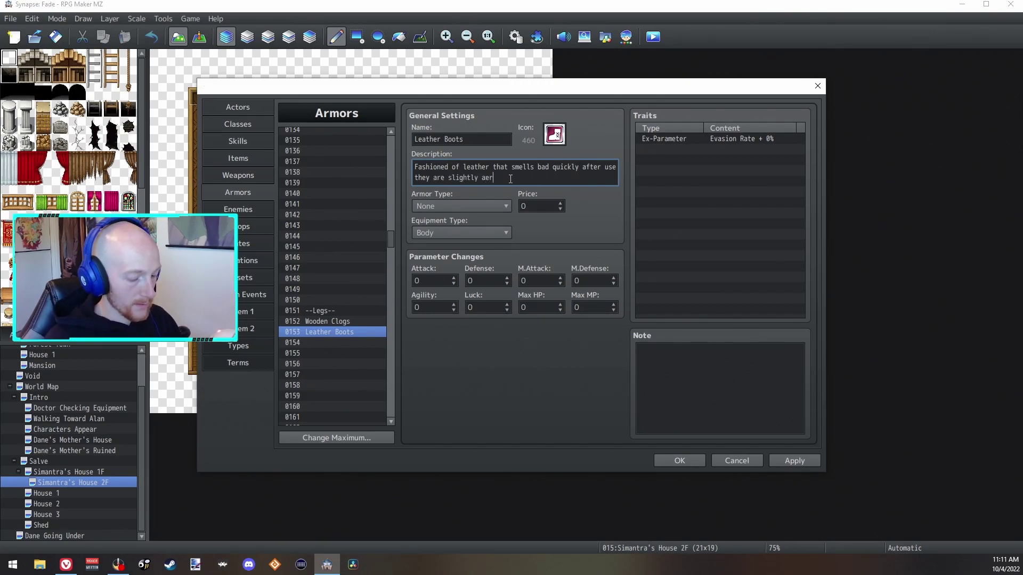
{"action": "type", "text": "od"}
{"action": "key", "text": "BackSpace"}
{"action": "key", "text": "BackSpace"}
{"action": "key", "text": "BackSpace"}
{"action": "key", "text": "BackSpace"}
{"action": "key", "text": "BackSpace"}
{"action": "key", "text": "BackSpace"}
{"action": "key", "text": "BackSpace"}
{"action": "key", "text": "BackSpace"}
{"action": "key", "text": "BackSpace"}
{"action": "key", "text": "BackSpace"}
{"action": "key", "text": "BackSpace"}
{"action": "key", "text": "BackSpace"}
{"action": "key", "text": "BackSpace"}
{"action": "key", "text": "BackSpace"}
{"action": "type", "text": "somewhat sturdy."}
Set the Leather Boots' armor type to Boots and their price to 200.
{"action": "left_click", "coordinate": [479, 206]}
{"action": "left_click", "coordinate": [437, 318]}
{"action": "left_click", "coordinate": [530, 207]}
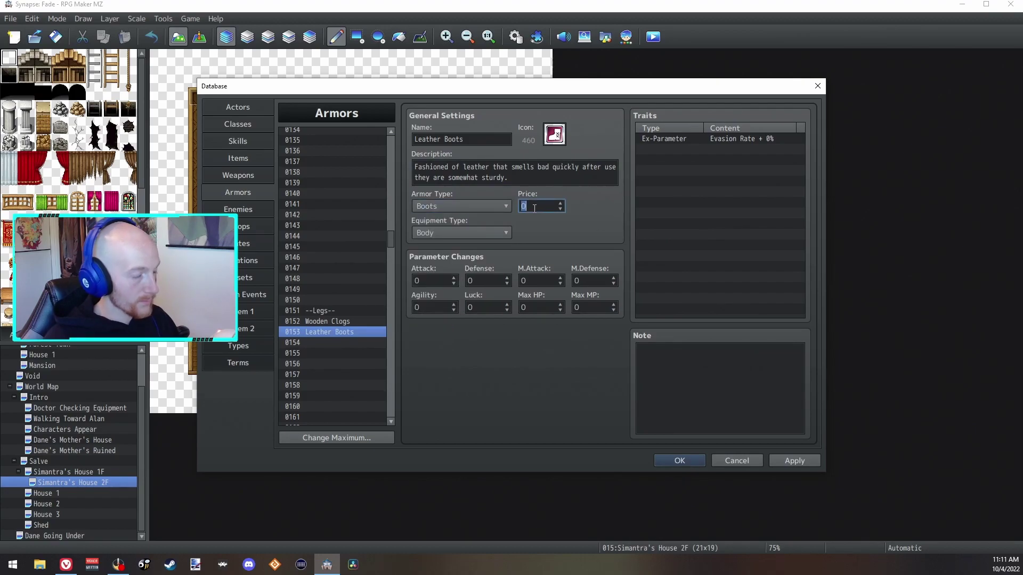
{"action": "left_click", "coordinate": [336, 321]}
{"action": "left_click", "coordinate": [338, 331]}
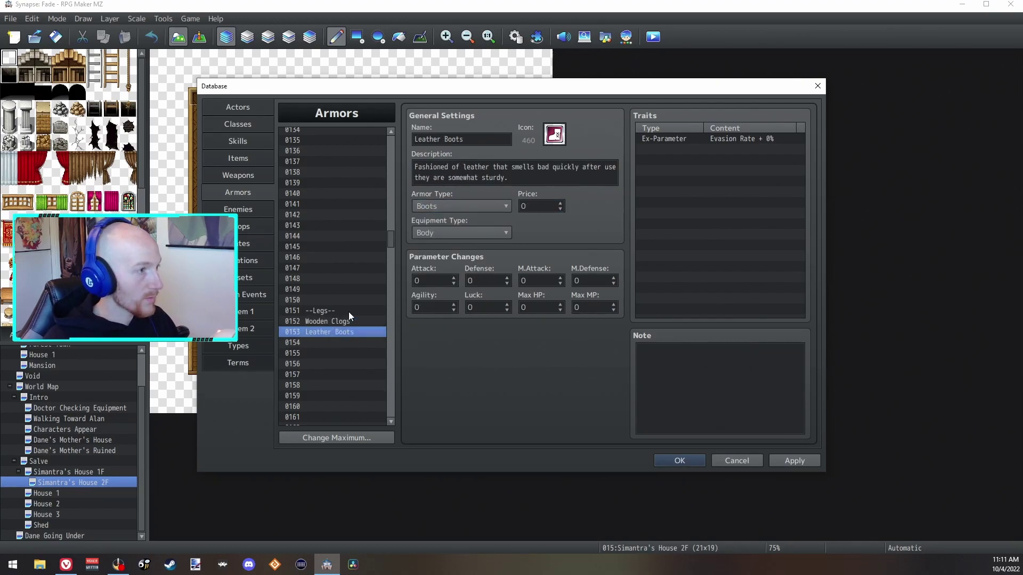
{"action": "double_click", "coordinate": [531, 205]}
{"action": "type", "text": "200"}
Set the Leather Boots' equipment type to Legs.
{"action": "left_click", "coordinate": [471, 231]}
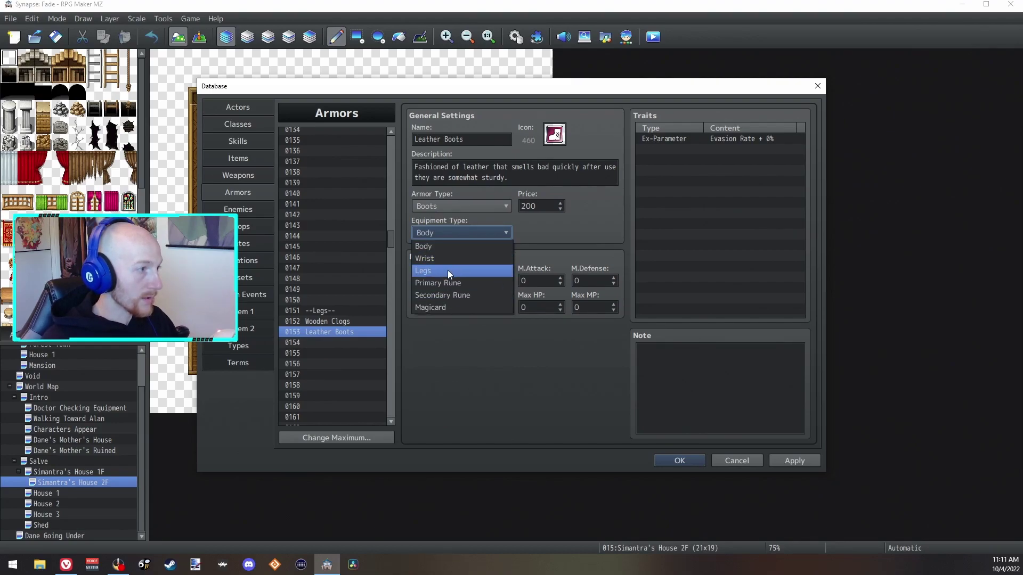
{"action": "left_click", "coordinate": [448, 270]}
{"action": "left_click", "coordinate": [364, 322]}
{"action": "left_click", "coordinate": [356, 330]}
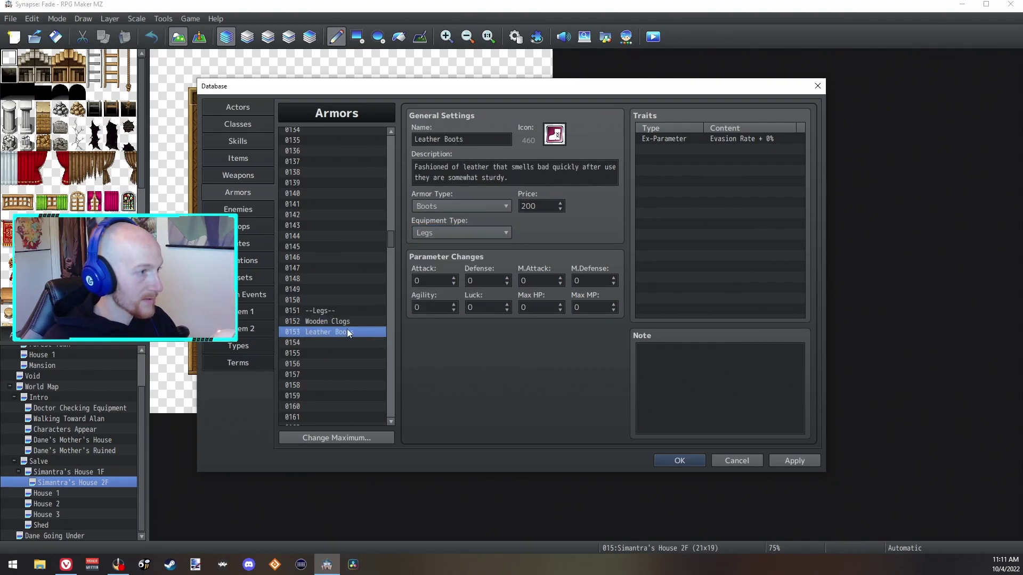
Set the Leather Boots' defense to 3 and agility to 3.
{"action": "left_click", "coordinate": [491, 283]}
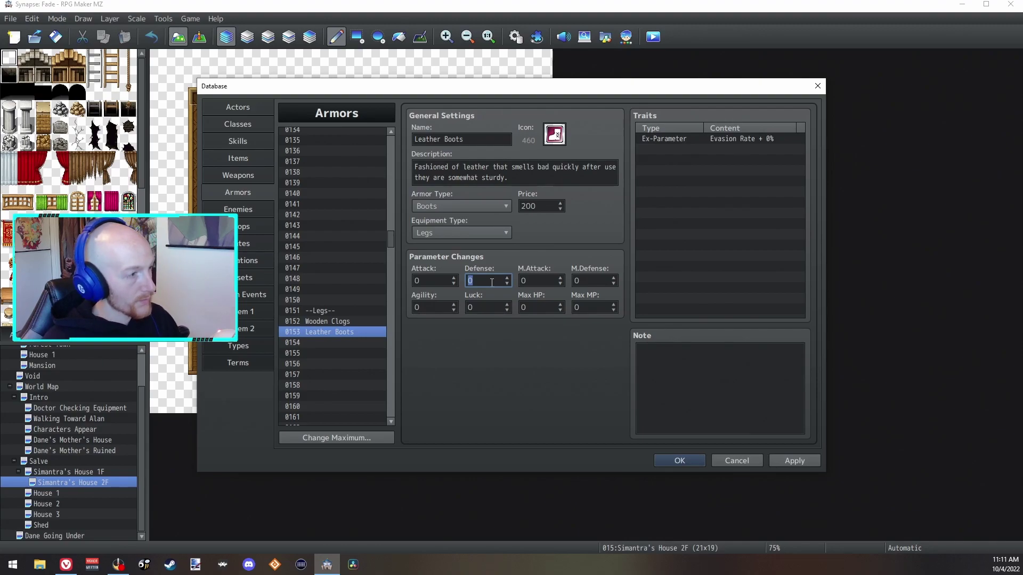
{"action": "type", "text": "3"}
{"action": "left_click", "coordinate": [422, 310]}
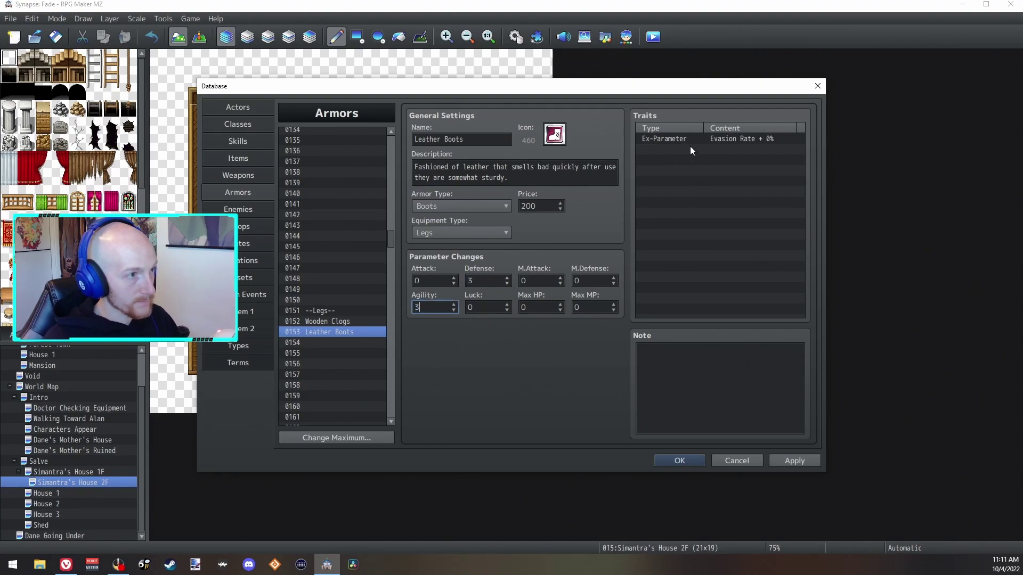
Set the Leather Boots' Evasion Rate trait to +2%.
{"action": "double_click", "coordinate": [689, 140]}
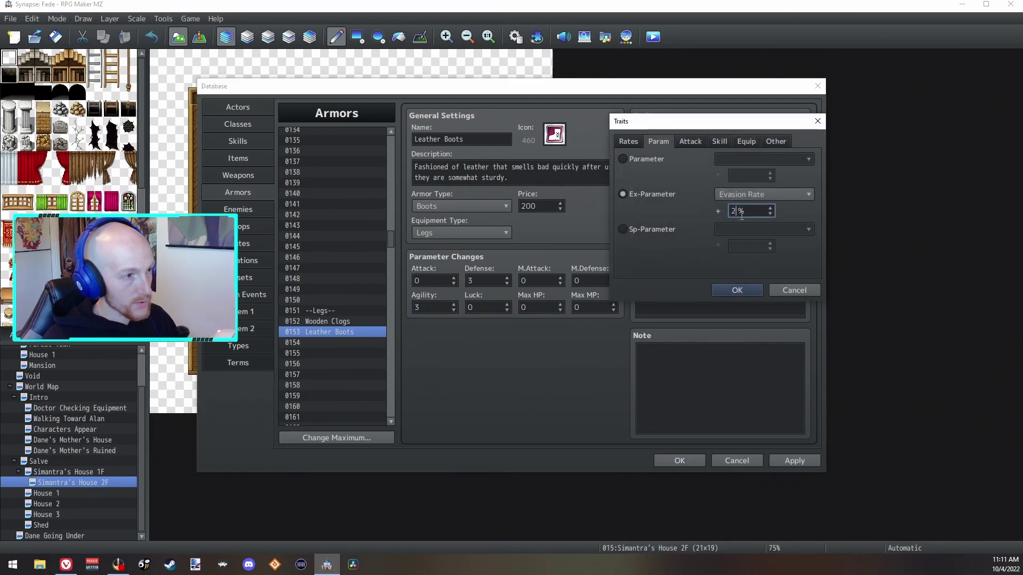
{"action": "type", "text": "2"}
{"action": "left_click", "coordinate": [730, 287]}
Name armor entry 0352 under the Shield heading "Wooden Shield" and give it the shield icon, number 448.
{"action": "left_click_drag", "start_coordinate": [391, 240], "coordinate": [395, 386]}
{"action": "left_click", "coordinate": [312, 247]}
{"action": "left_click", "coordinate": [473, 136]}
{"action": "type", "text": "Wooden Shield"}
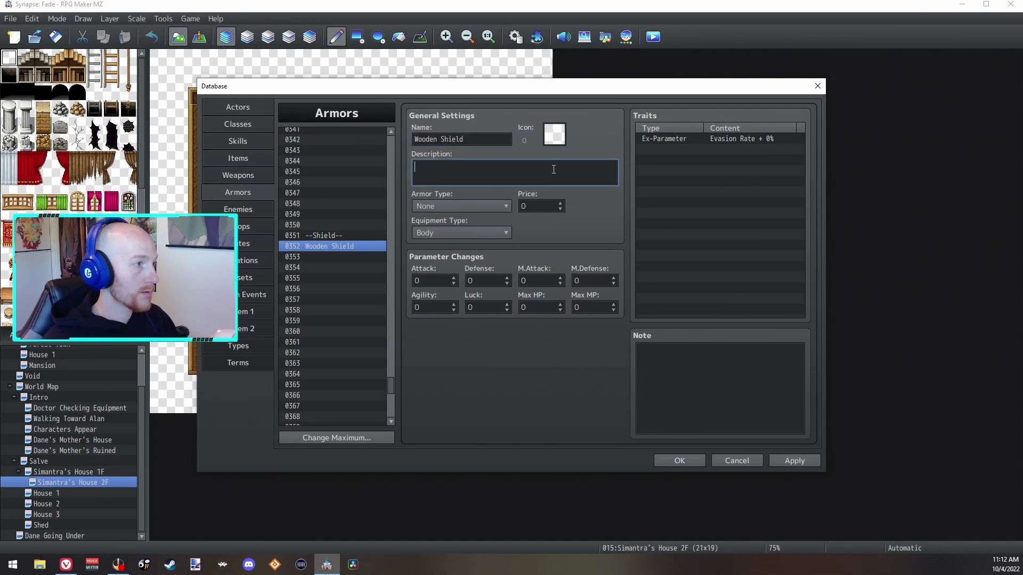
{"action": "double_click", "coordinate": [554, 134]}
{"action": "left_click", "coordinate": [379, 245]}
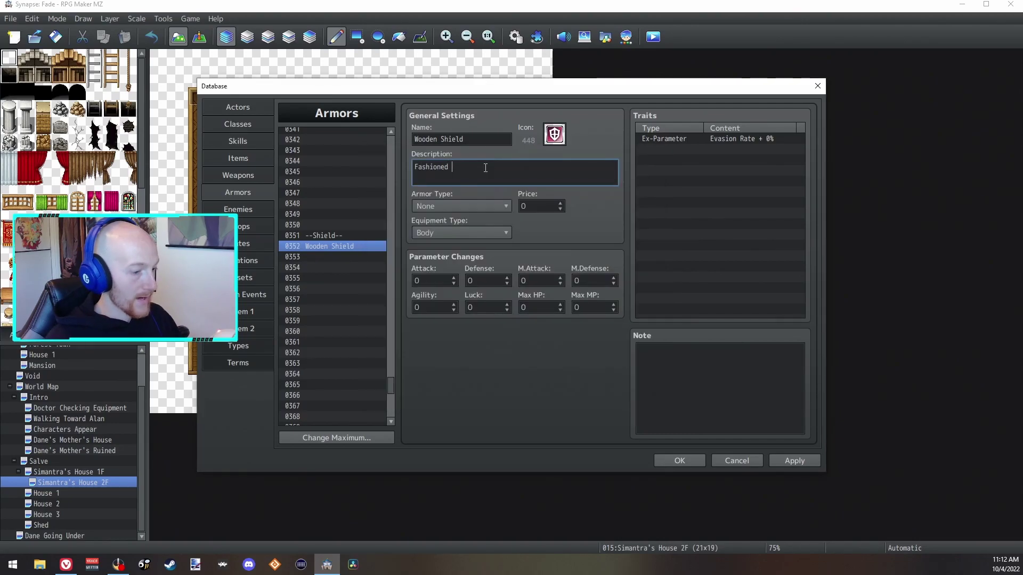
Describe the Wooden Shield as "Fashioned from leftover wood, this shield may block a few hits before it cracks in two.".
{"action": "type", "text": "from leftover wood, this"}
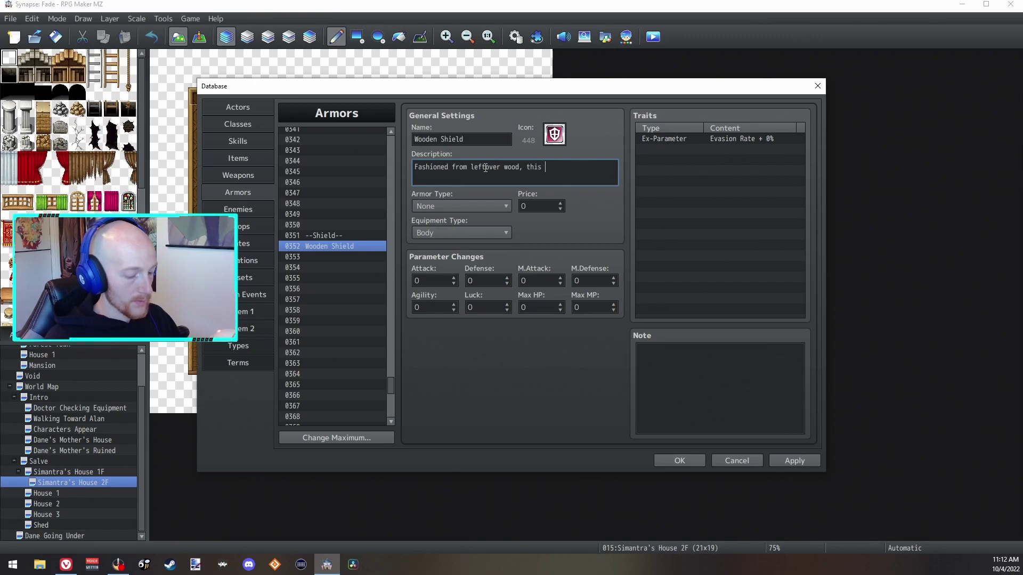
{"action": "type", "text": "d may block a"}
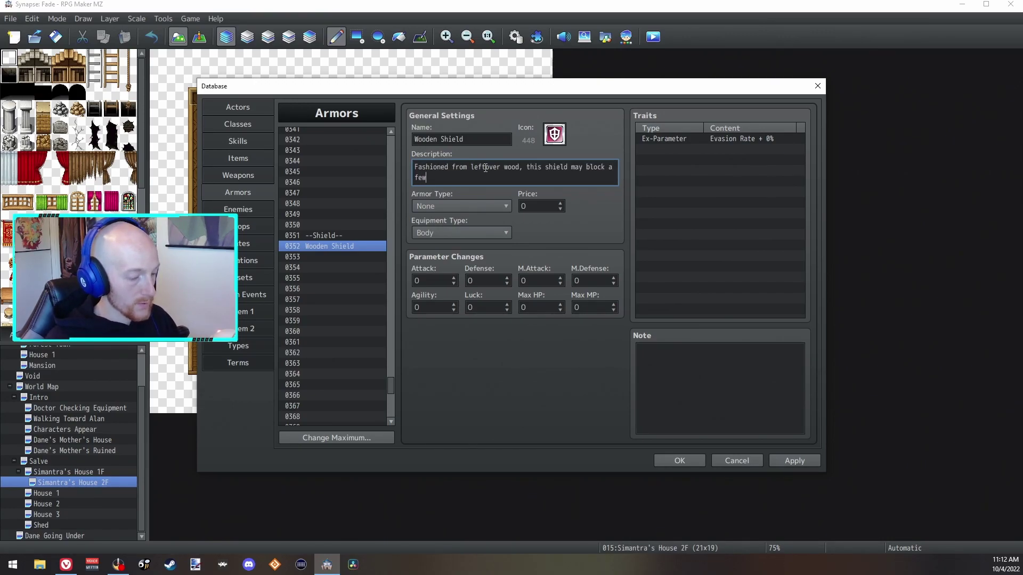
{"action": "type", "text": " few hits before it"}
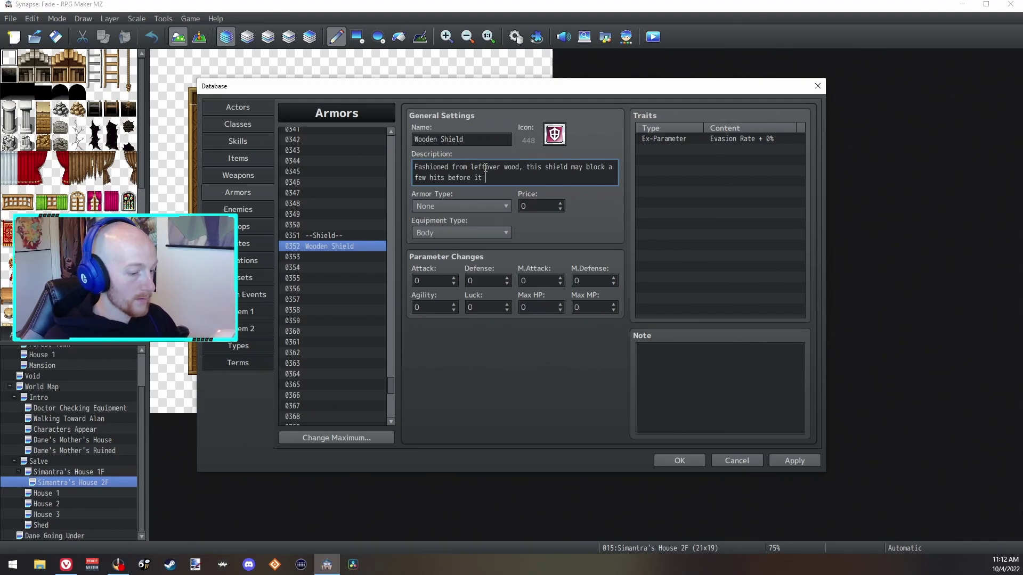
{"action": "type", "text": " cracks in two."}
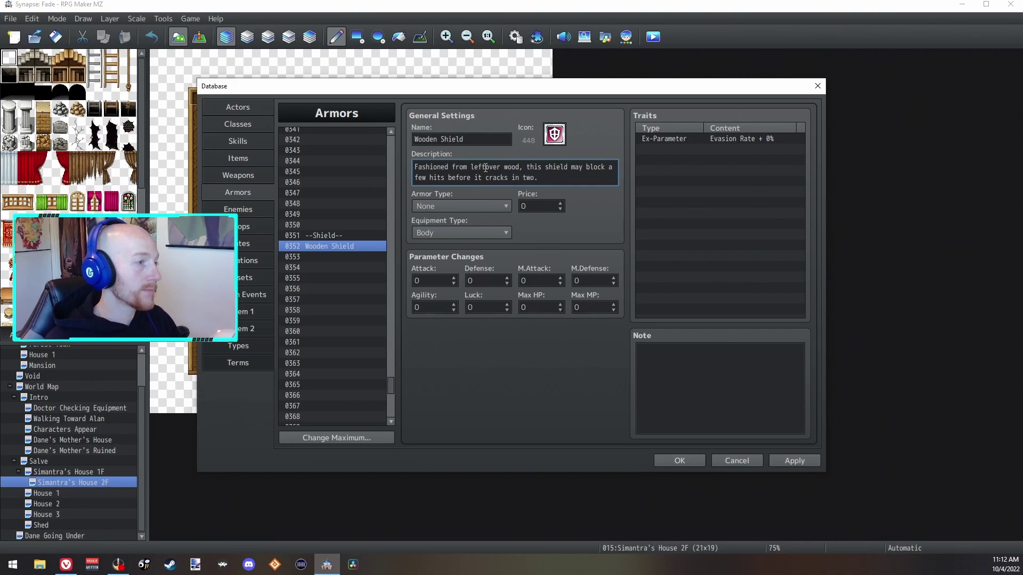
Set the Wooden Shield's armor type to Shield and its price to 350.
{"action": "left_click", "coordinate": [482, 205]}
{"action": "left_click", "coordinate": [482, 232]}
{"action": "double_click", "coordinate": [551, 206]}
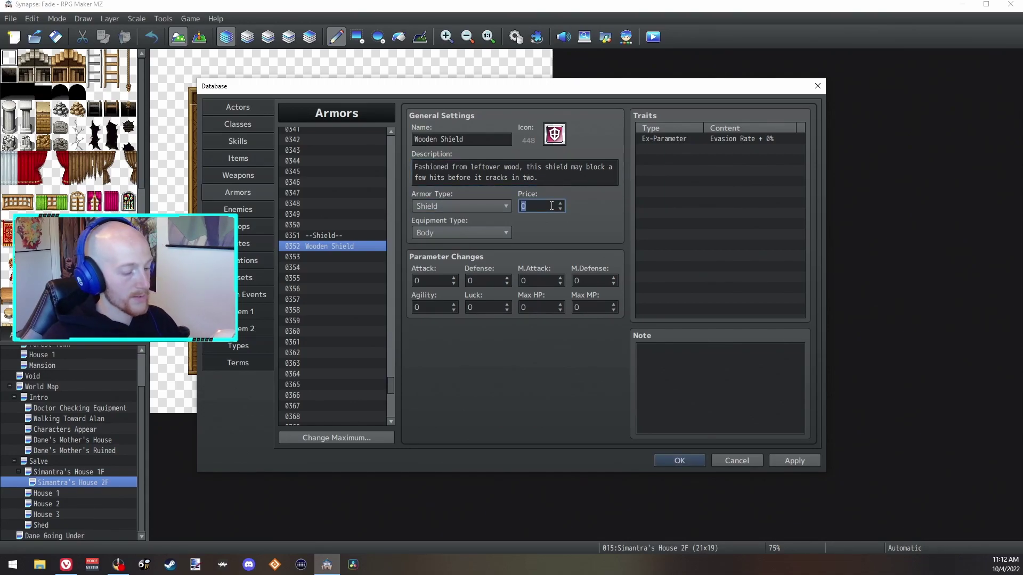
{"action": "type", "text": "1560"}
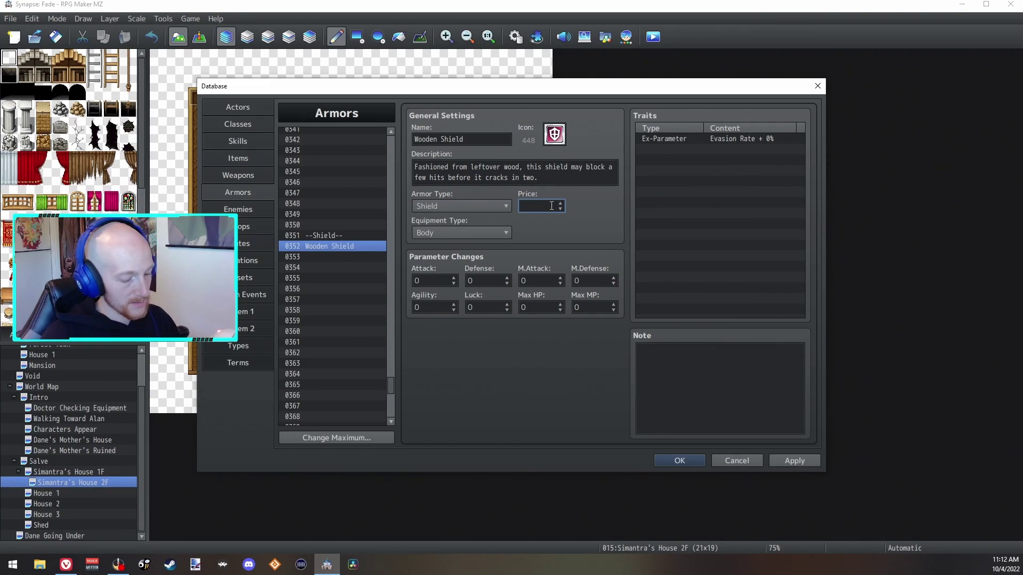
Set the Wooden Shield's defense to 15.
{"action": "left_click", "coordinate": [478, 280]}
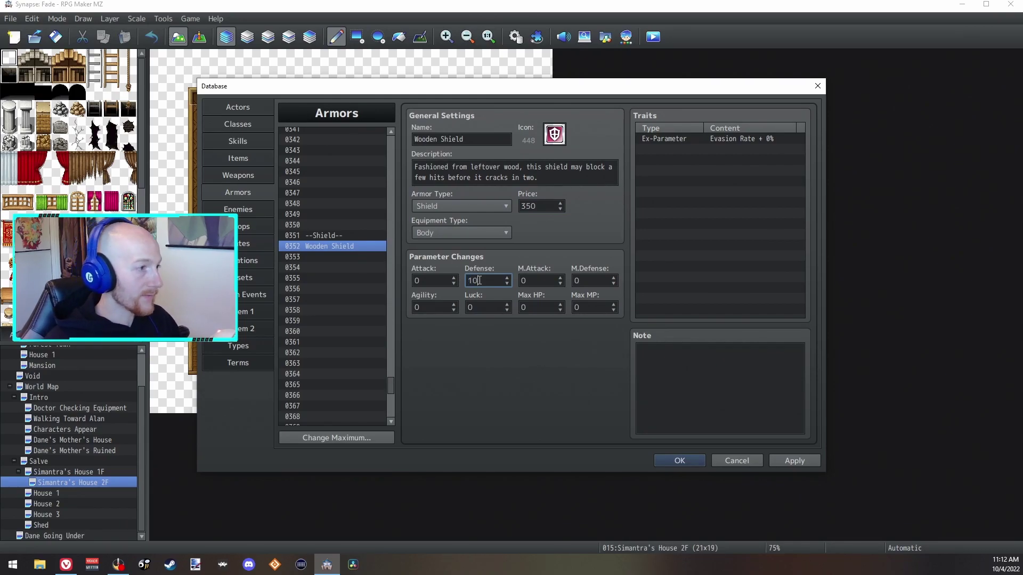
{"action": "mouse_move", "coordinate": [392, 379]}
{"action": "left_mouse_down"}
{"action": "mouse_move", "coordinate": [382, 136]}
{"action": "mouse_move", "coordinate": [392, 161]}
{"action": "mouse_move", "coordinate": [391, 379]}
{"action": "left_mouse_up"}
{"action": "left_click", "coordinate": [372, 144]}
{"action": "left_click", "coordinate": [370, 138]}
{"action": "left_click", "coordinate": [348, 294]}
{"action": "double_click", "coordinate": [483, 280]}
{"action": "type", "text": "15"}
{"action": "double_click", "coordinate": [650, 149]}
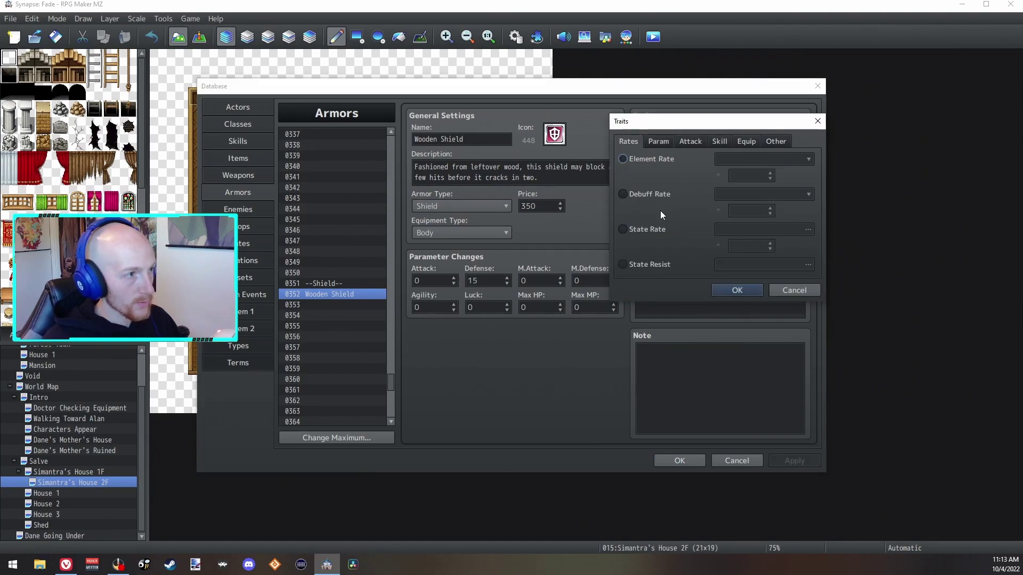
{"action": "left_click", "coordinate": [659, 141]}
{"action": "left_click", "coordinate": [719, 142]}
{"action": "left_click", "coordinate": [742, 142]}
{"action": "key", "text": "Right"}
{"action": "left_click", "coordinate": [627, 139]}
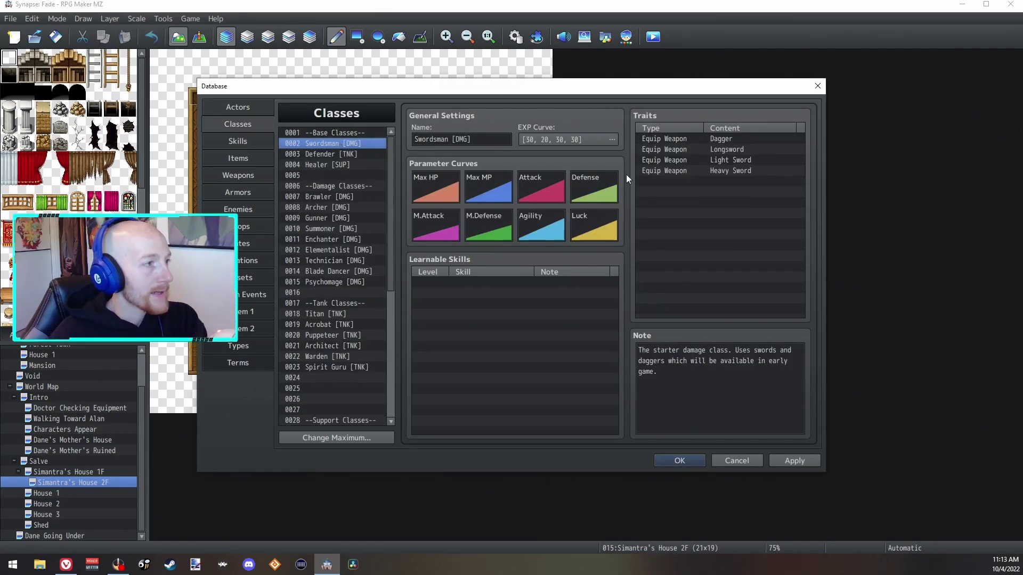
Review the equippable weapon traits of the Swordsman, Defender and Healer classes.
{"action": "left_click", "coordinate": [350, 164]}
{"action": "left_click", "coordinate": [350, 154]}
{"action": "left_click", "coordinate": [349, 144]}
{"action": "left_click", "coordinate": [351, 155]}
{"action": "left_click", "coordinate": [351, 163]}
{"action": "left_click", "coordinate": [353, 146]}
{"action": "left_click", "coordinate": [355, 156]}
{"action": "left_click", "coordinate": [353, 162]}
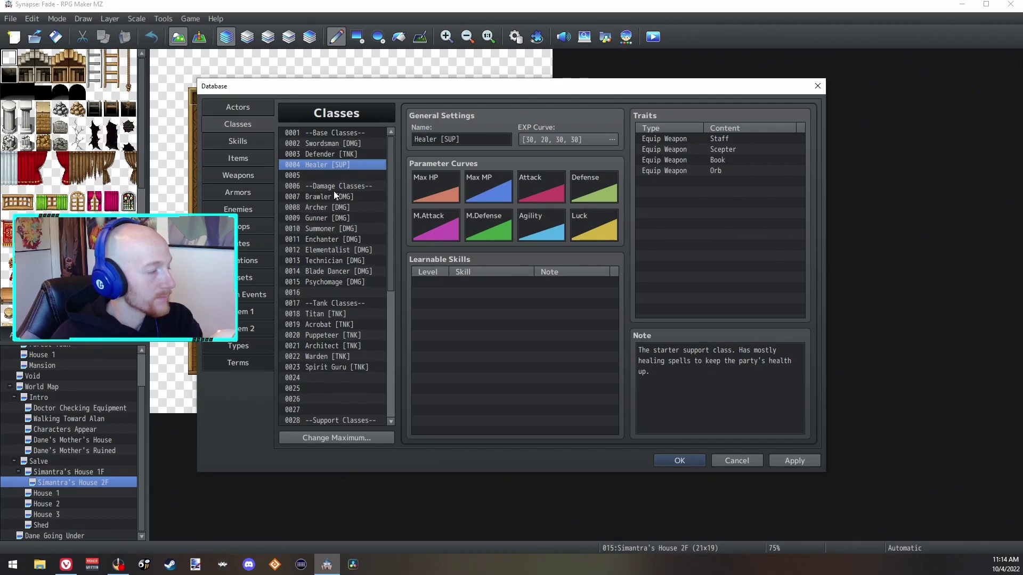
{"action": "left_click", "coordinate": [338, 143]}
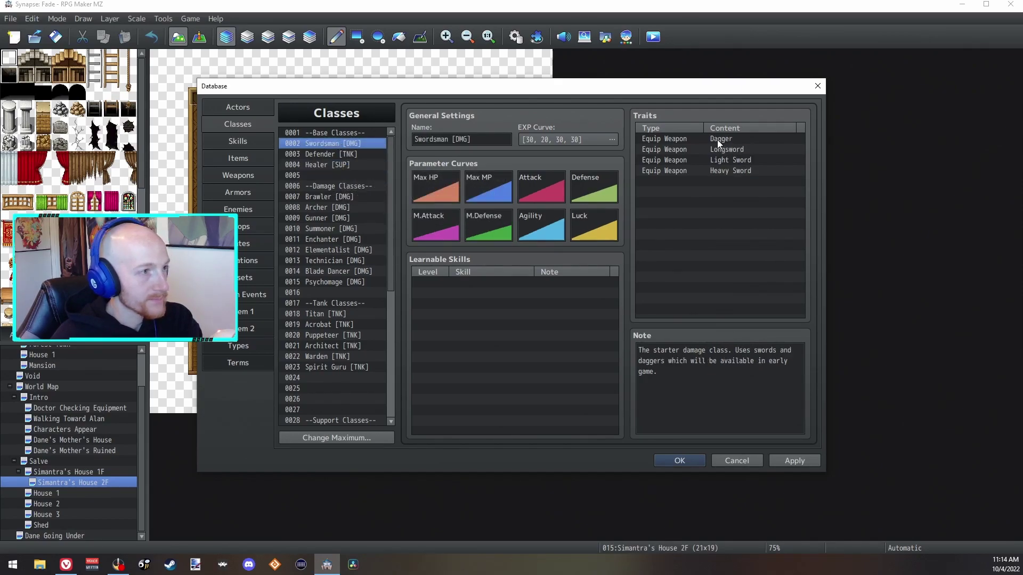
{"action": "left_click", "coordinate": [717, 140]}
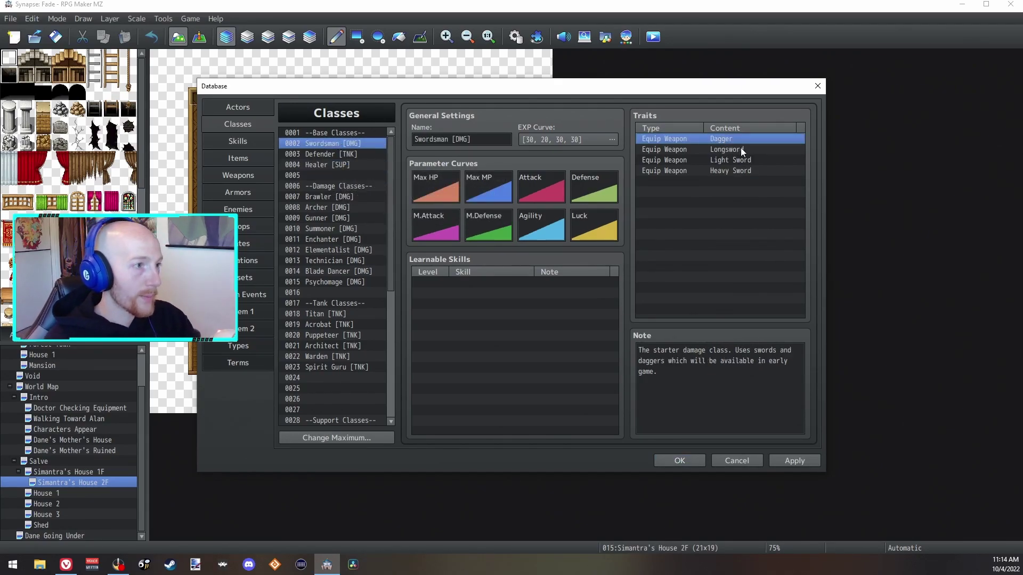
{"action": "double_click", "coordinate": [714, 180]}
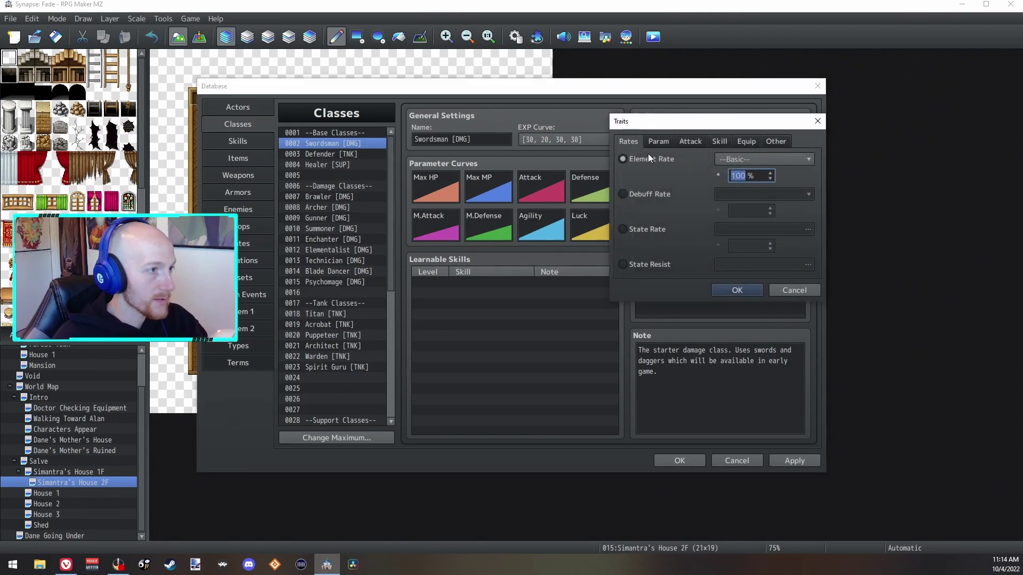
{"action": "left_click", "coordinate": [744, 141]}
{"action": "left_click", "coordinate": [727, 161]}
{"action": "left_click", "coordinate": [736, 160]}
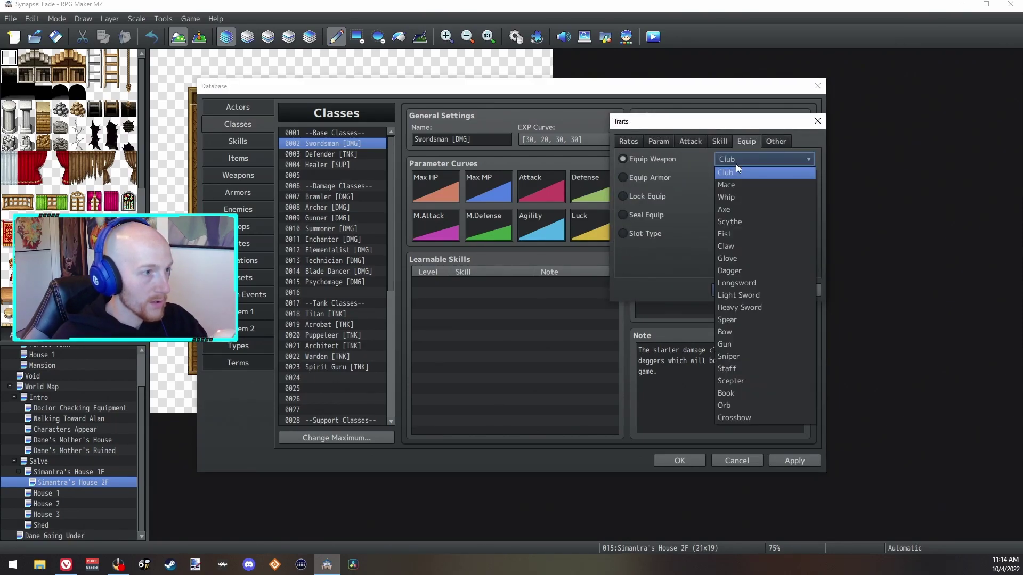
{"action": "key", "text": "Escape"}
{"action": "key", "text": "Escape"}
Add Equip Armor traits for Light Armor and Medium Armor to the Swordsman class.
{"action": "left_click", "coordinate": [337, 153]}
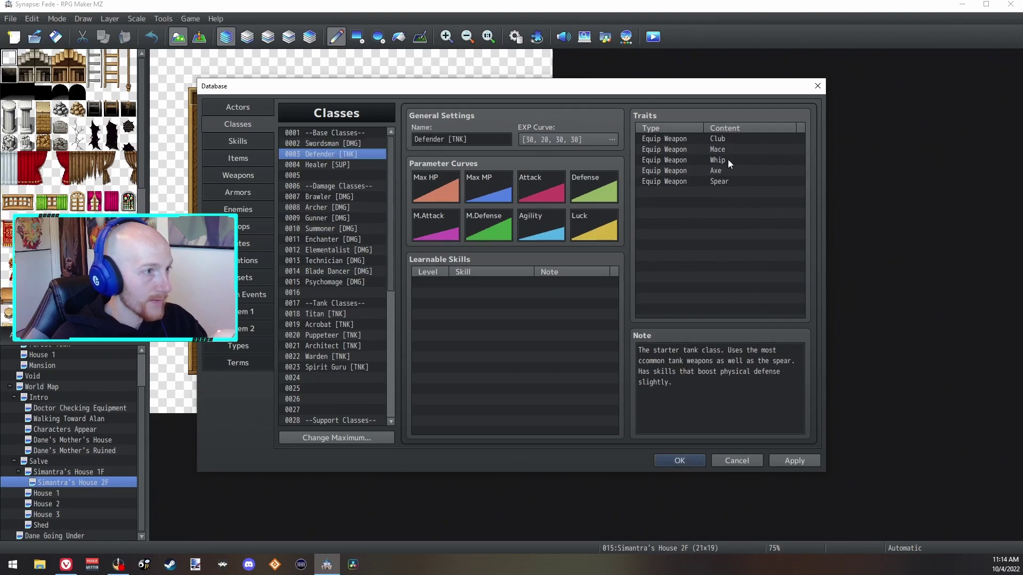
{"action": "left_click", "coordinate": [341, 166]}
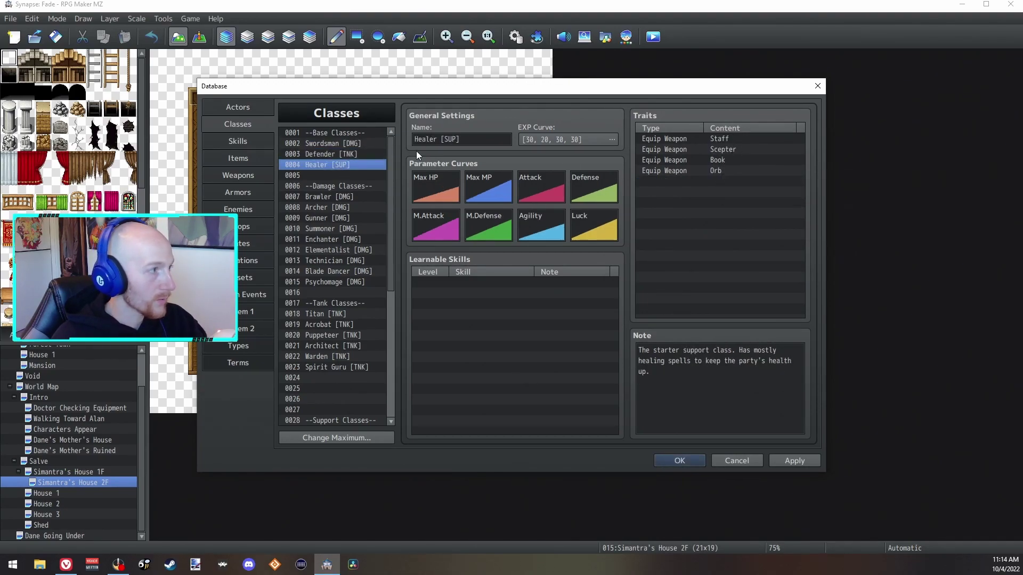
{"action": "left_click", "coordinate": [340, 142]}
{"action": "double_click", "coordinate": [653, 180]}
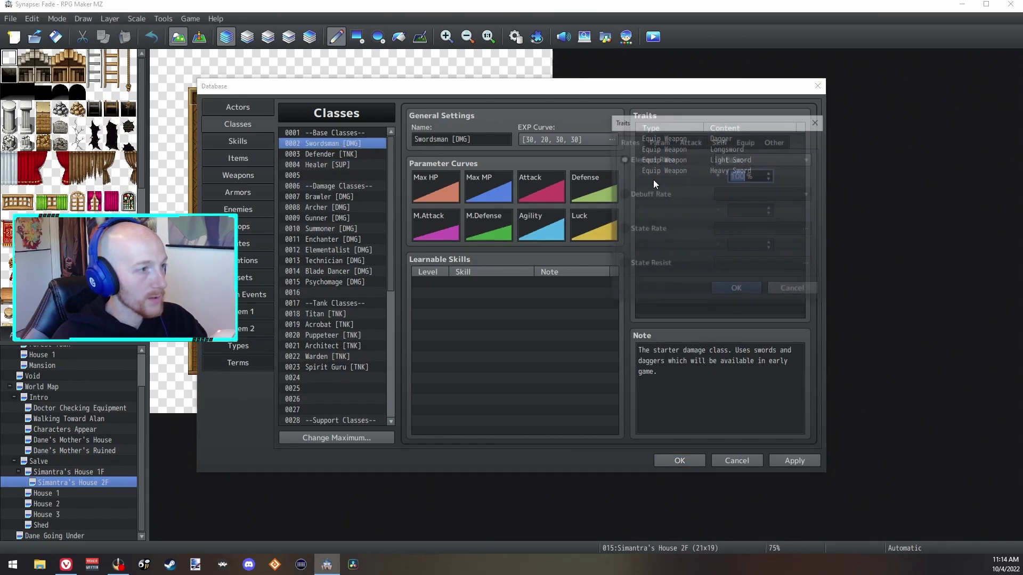
{"action": "left_click", "coordinate": [745, 142]}
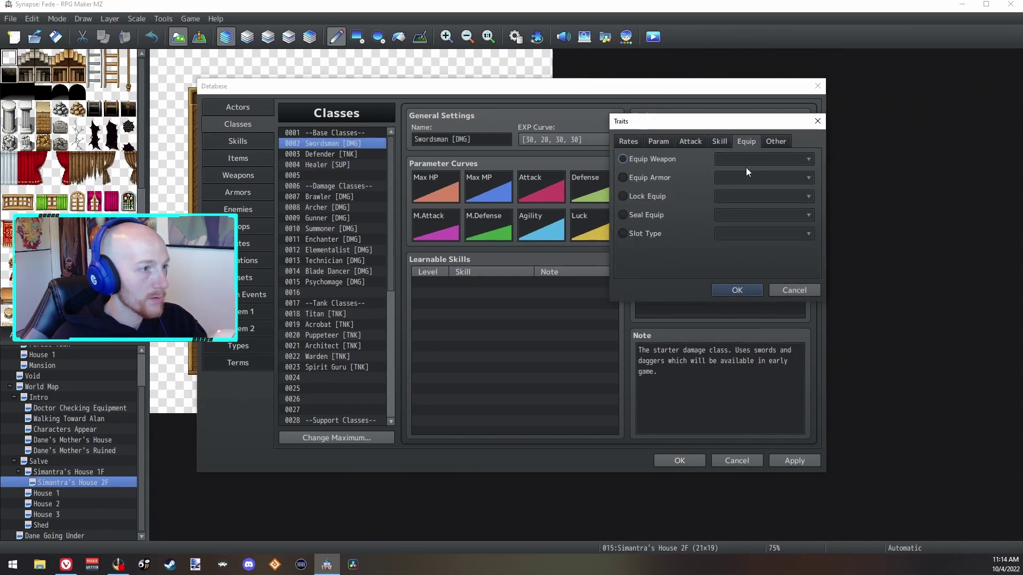
{"action": "left_click", "coordinate": [753, 160]}
{"action": "left_click", "coordinate": [657, 180]}
{"action": "left_click", "coordinate": [739, 177]}
{"action": "left_click", "coordinate": [748, 207]}
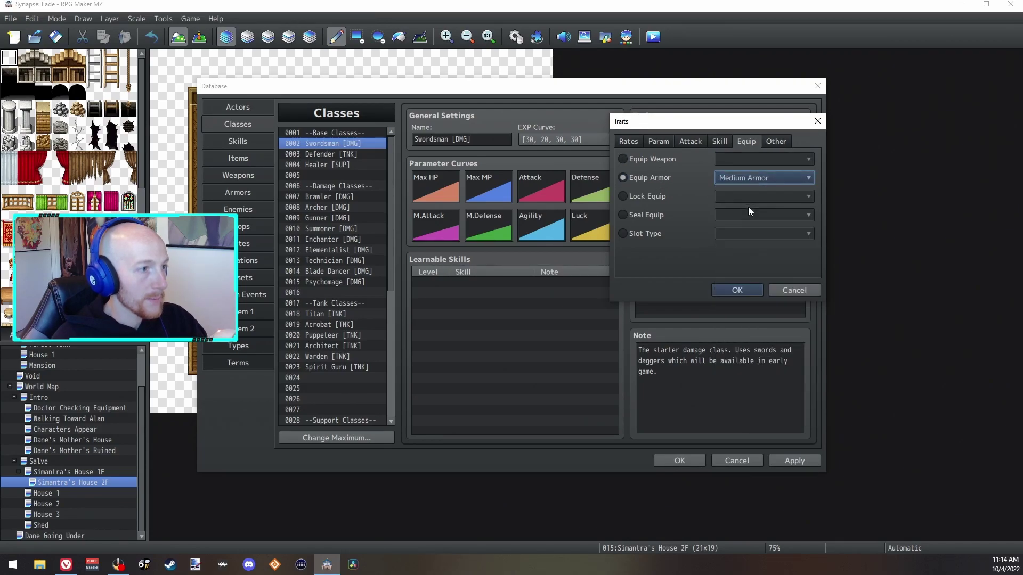
{"action": "left_click", "coordinate": [739, 290]}
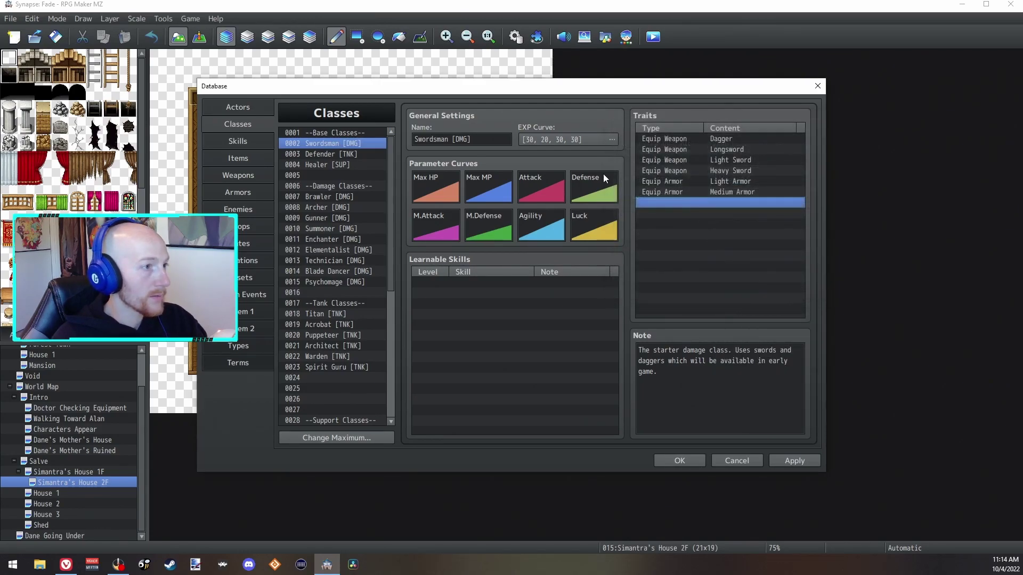
Add an Equip Armor trait for Bracelet to the Swordsman class.
{"action": "double_click", "coordinate": [695, 201]}
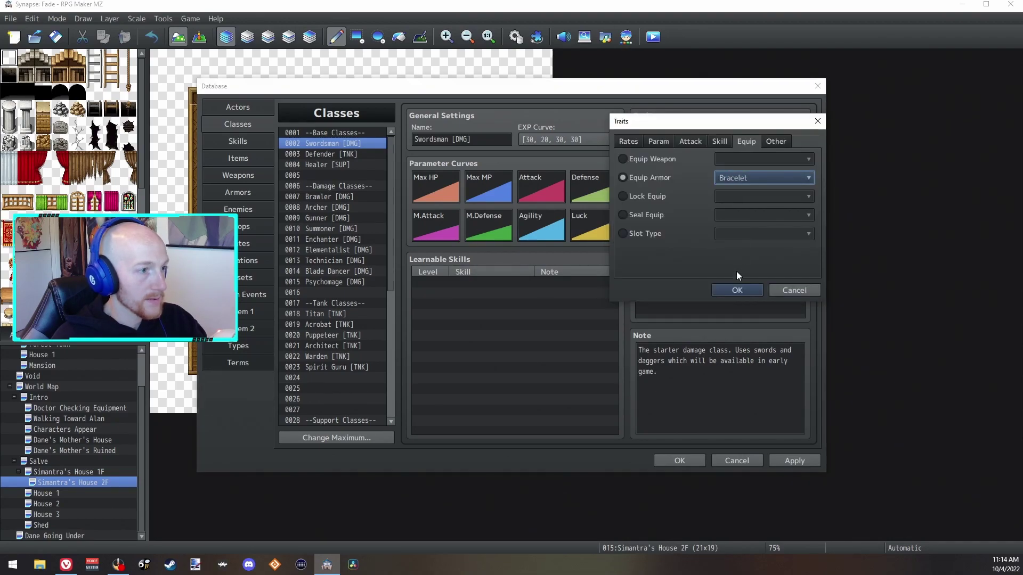
{"action": "left_click", "coordinate": [735, 177]}
{"action": "left_click", "coordinate": [729, 221]}
{"action": "left_click", "coordinate": [737, 289]}
Add an Equip Armor trait for Heavy Armor to the Defender class.
{"action": "double_click", "coordinate": [715, 237]}
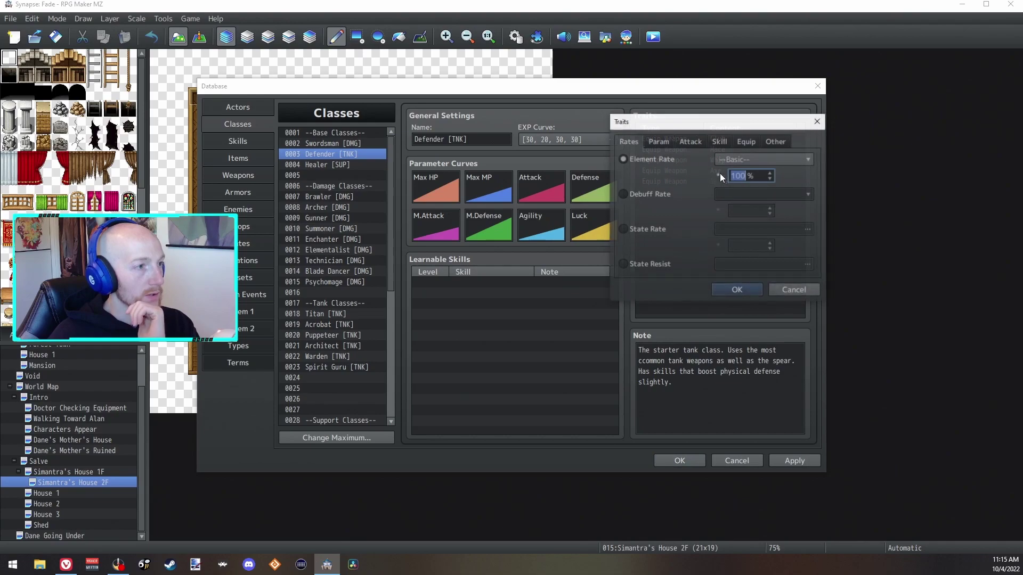
{"action": "left_click", "coordinate": [693, 141]}
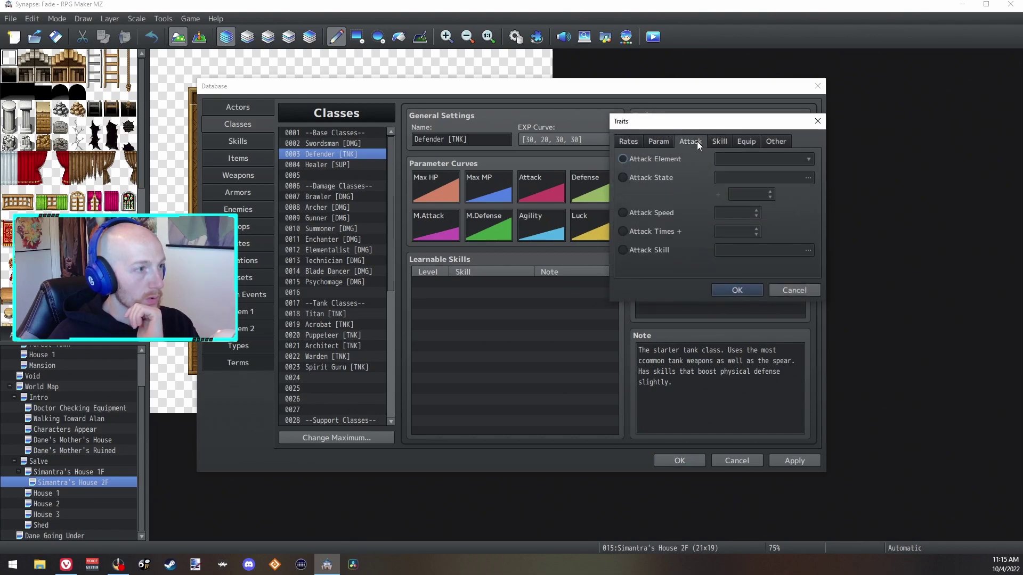
{"action": "left_click", "coordinate": [747, 141]}
{"action": "left_click", "coordinate": [653, 179]}
{"action": "left_click", "coordinate": [725, 178]}
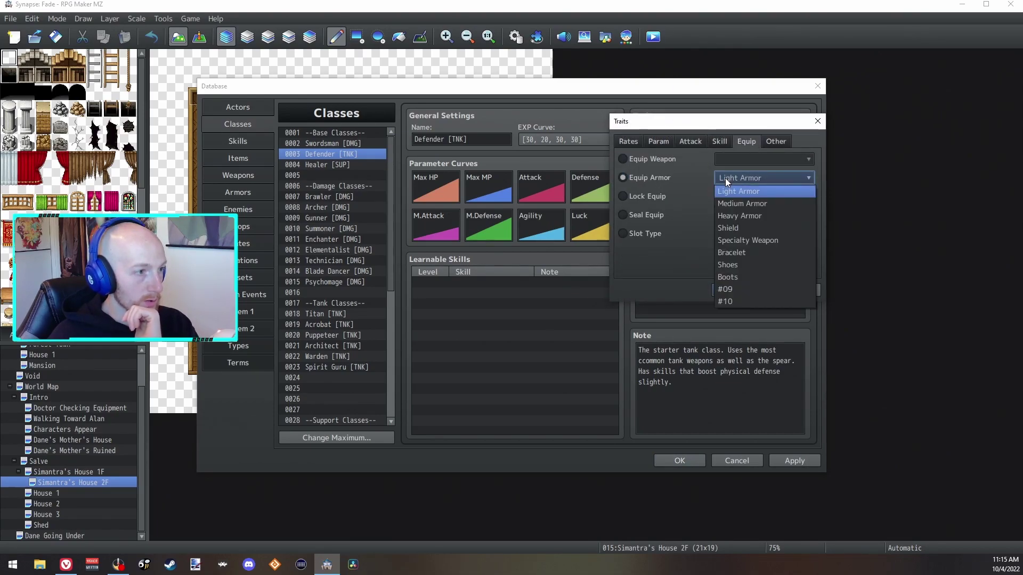
{"action": "left_click", "coordinate": [736, 212]}
{"action": "left_click", "coordinate": [738, 289]}
Add an Equip Armor trait for Shield to the Defender class.
{"action": "double_click", "coordinate": [695, 201]}
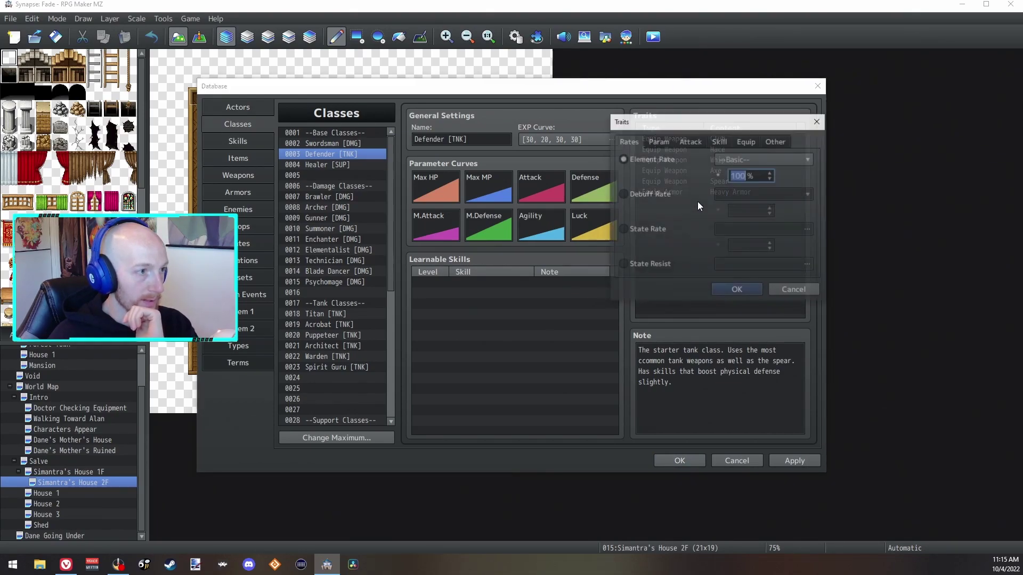
{"action": "left_click", "coordinate": [745, 141]}
{"action": "left_click", "coordinate": [740, 161]}
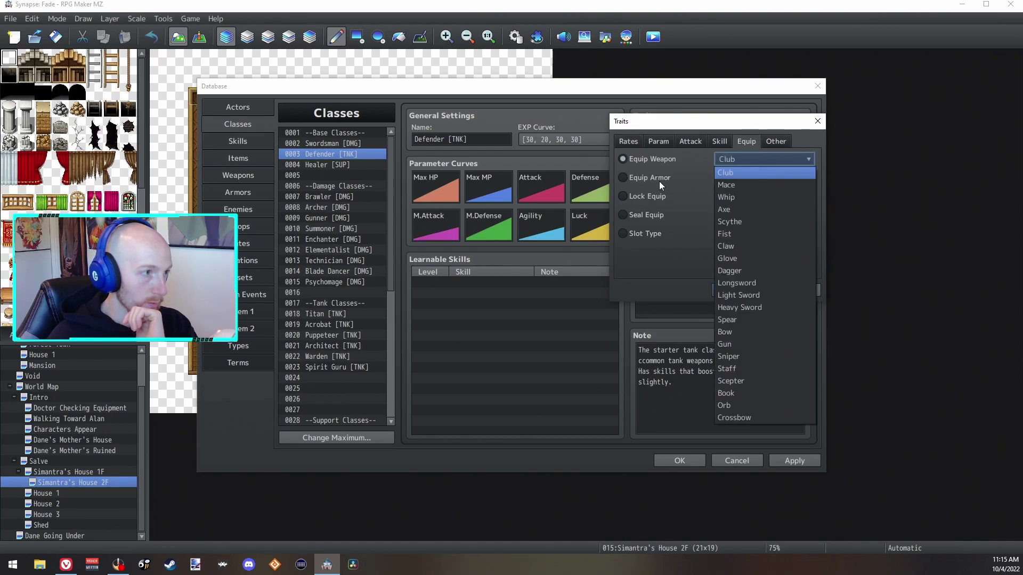
{"action": "left_click", "coordinate": [655, 179]}
{"action": "left_click", "coordinate": [730, 178]}
{"action": "left_click", "coordinate": [748, 228]}
{"action": "left_click", "coordinate": [735, 289]}
{"action": "double_click", "coordinate": [711, 213]}
{"action": "left_click", "coordinate": [736, 288]}
Review the Swordsman and Defender classes and the Simantra actor in the database.
{"action": "left_click", "coordinate": [307, 142]}
{"action": "left_click", "coordinate": [330, 154]}
{"action": "left_click", "coordinate": [237, 107]}
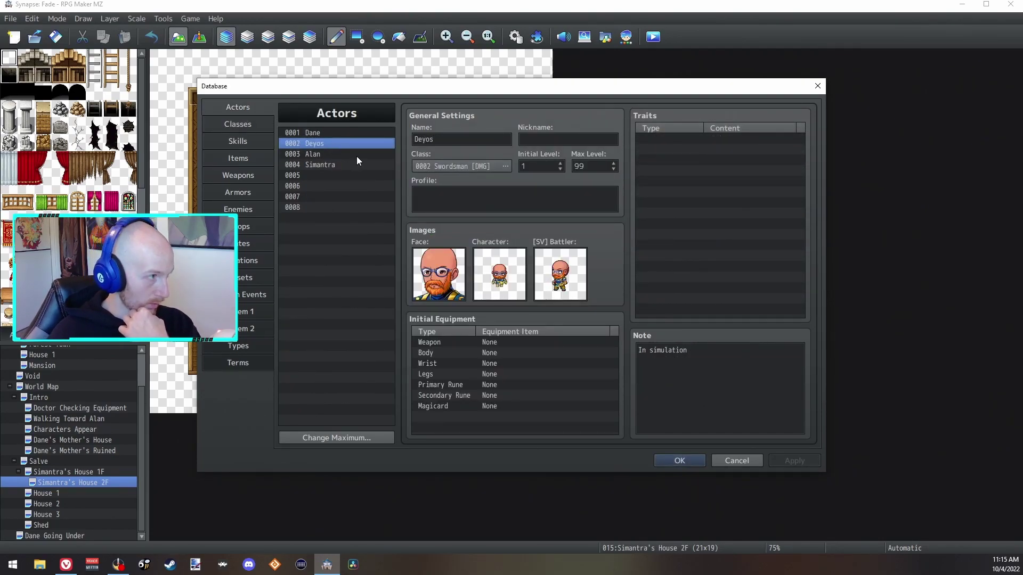
{"action": "left_click", "coordinate": [342, 163]}
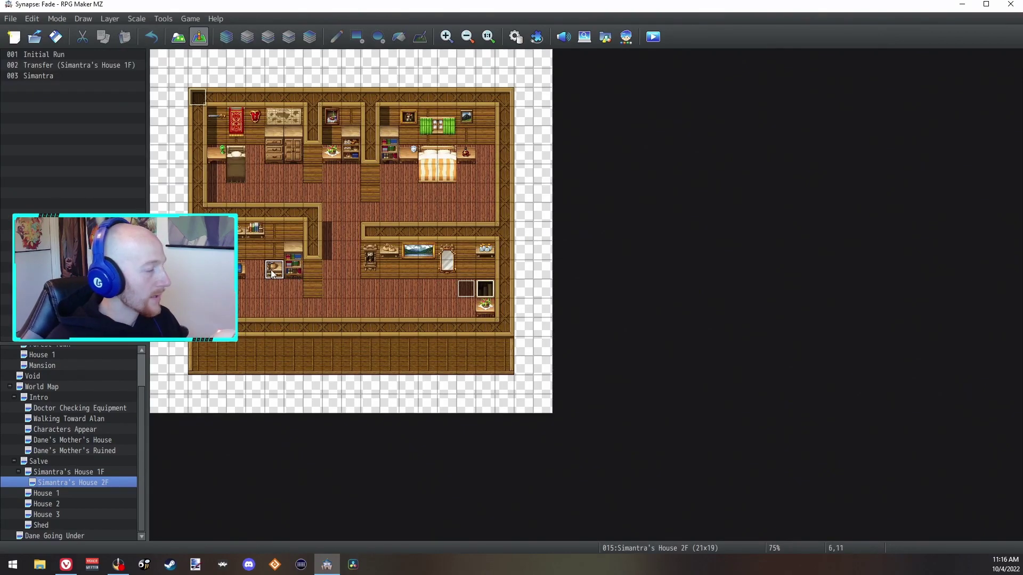
Create a new event on the Simantra's House 2F map and browse the door, switch and other object images for its graphic.
{"action": "double_click", "coordinate": [270, 268]}
{"action": "double_click", "coordinate": [269, 330]}
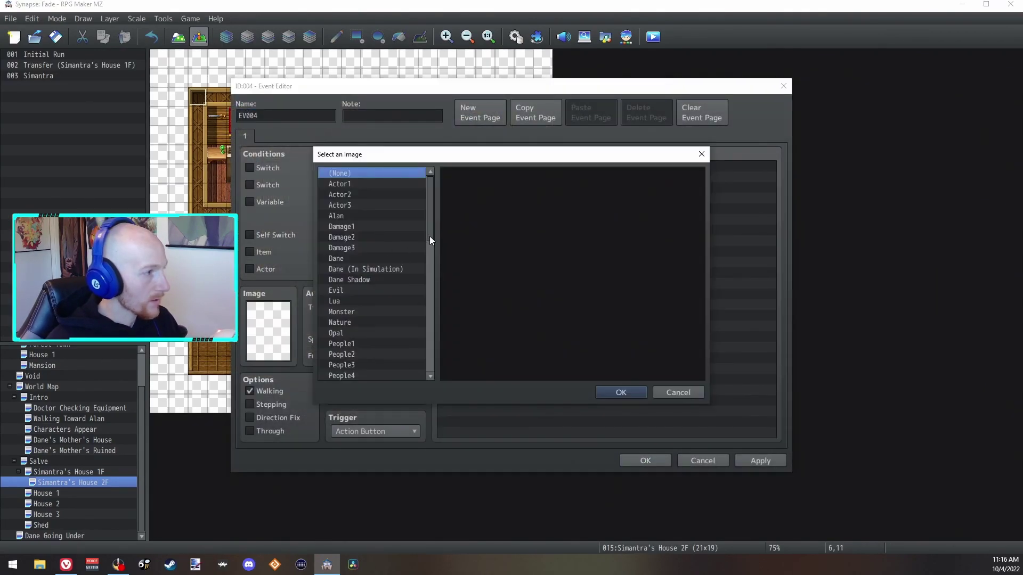
{"action": "left_click_drag", "start_coordinate": [430, 235], "coordinate": [433, 331]}
{"action": "left_click", "coordinate": [353, 266]}
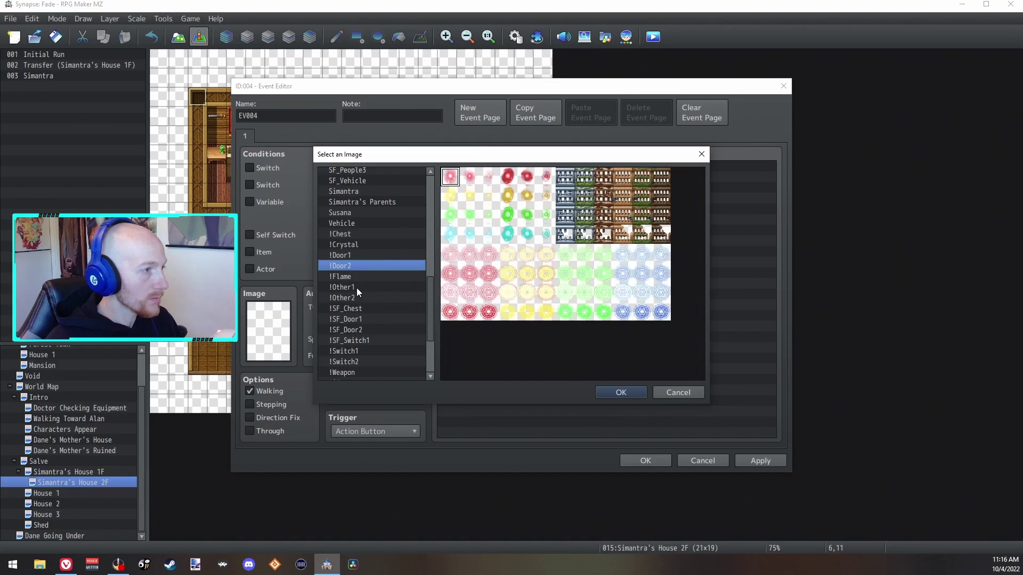
{"action": "left_click", "coordinate": [364, 330]}
{"action": "left_click", "coordinate": [364, 362]}
{"action": "left_click", "coordinate": [356, 371]}
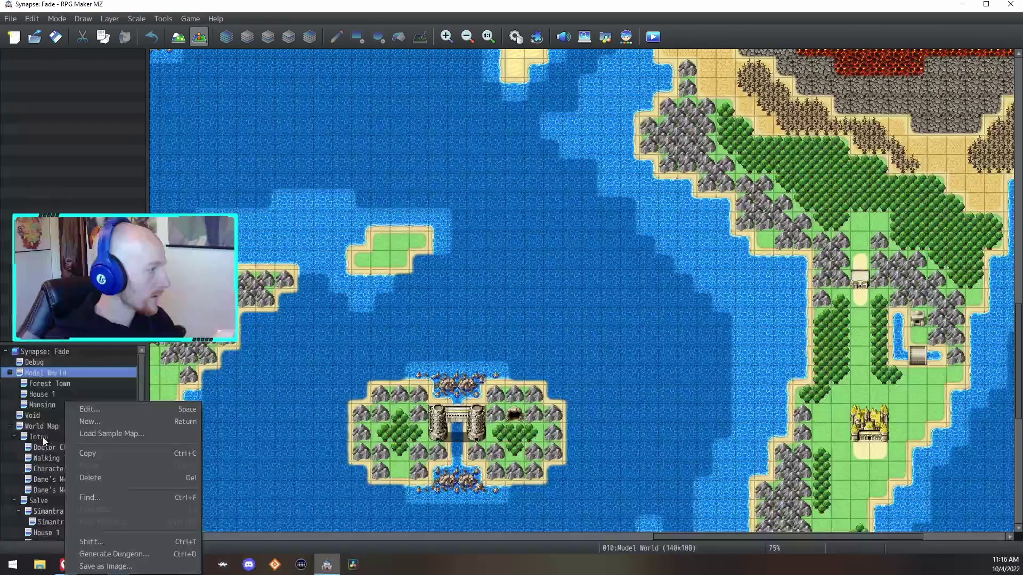
Set the player's starting position on the World Map just southwest of the mountain cave entrance.
{"action": "left_click", "coordinate": [43, 445]}
{"action": "left_click", "coordinate": [39, 502]}
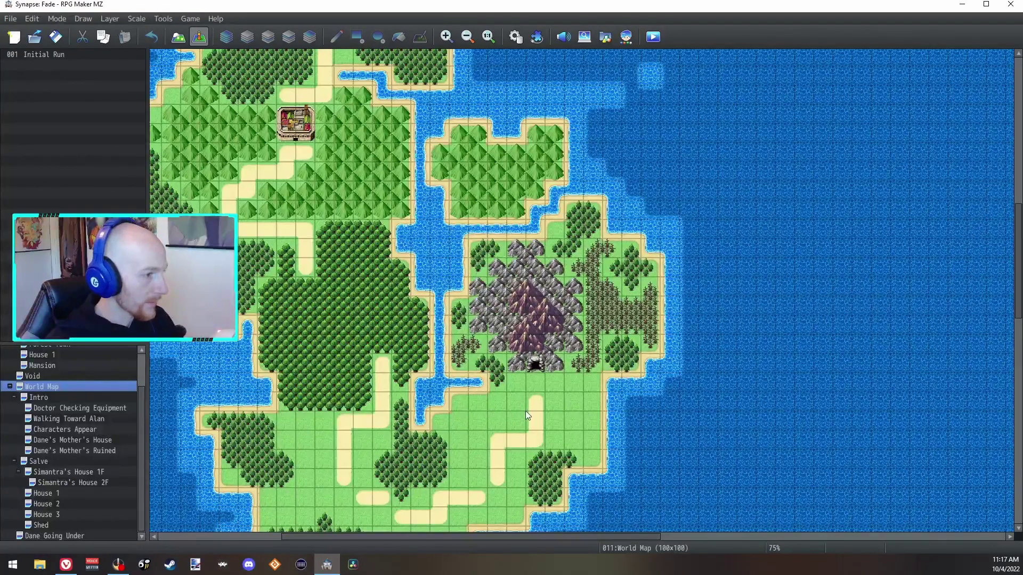
{"action": "right_click", "coordinate": [525, 411]}
{"action": "mouse_move", "coordinate": [613, 561]}
{"action": "left_click", "coordinate": [686, 528]}
Paste the copied event directly below the cave entrance on the World Map, and save and playtest the game.
{"action": "right_click", "coordinate": [537, 384]}
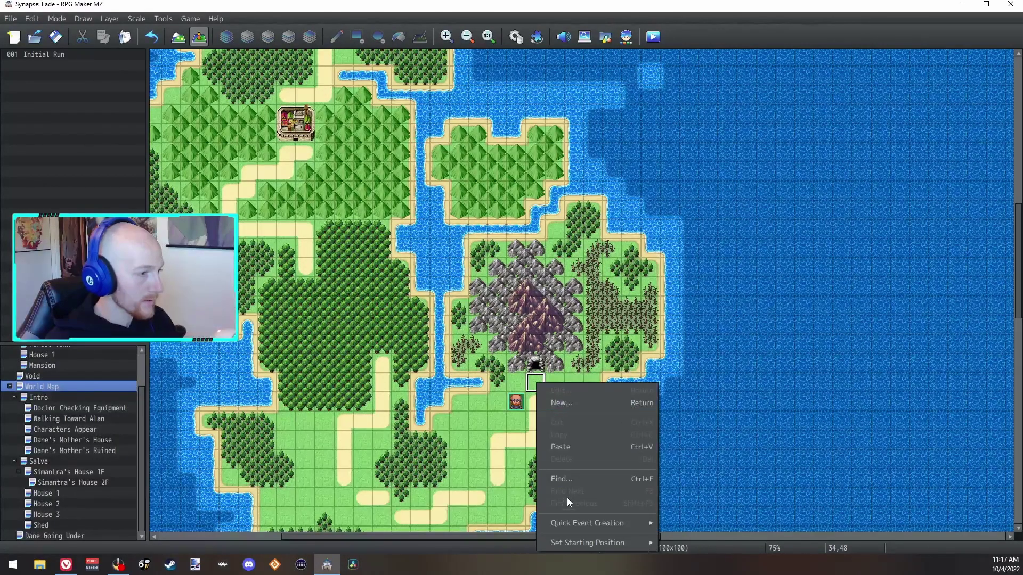
{"action": "left_click", "coordinate": [566, 447]}
{"action": "left_click", "coordinate": [653, 37]}
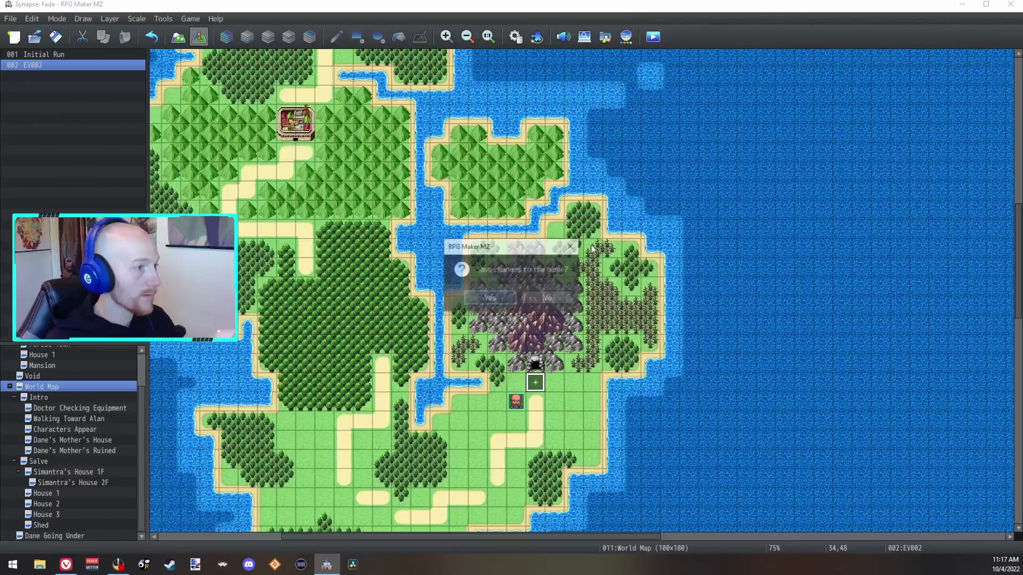
{"action": "left_click", "coordinate": [488, 304]}
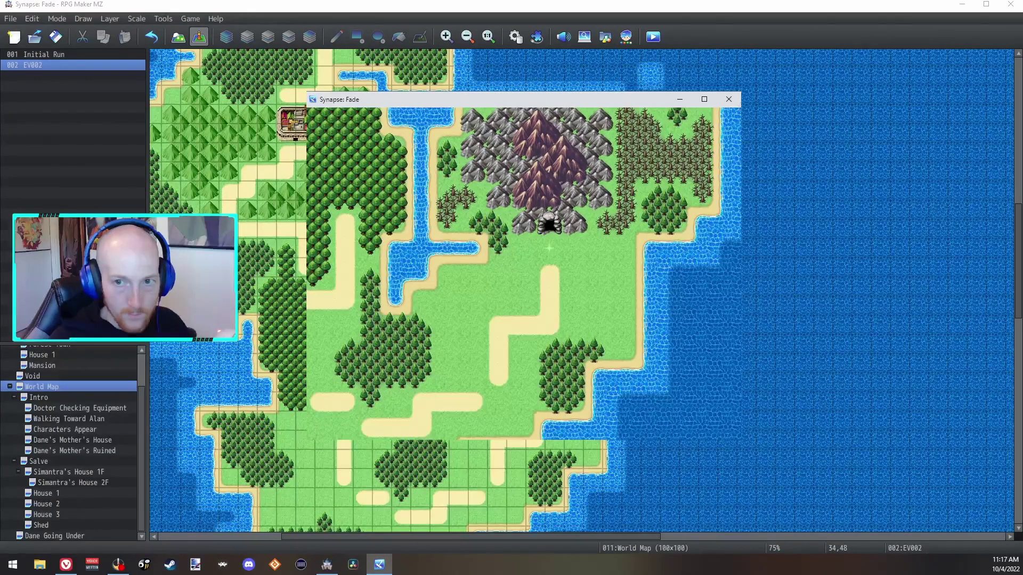
{"action": "left_click", "coordinate": [728, 100]}
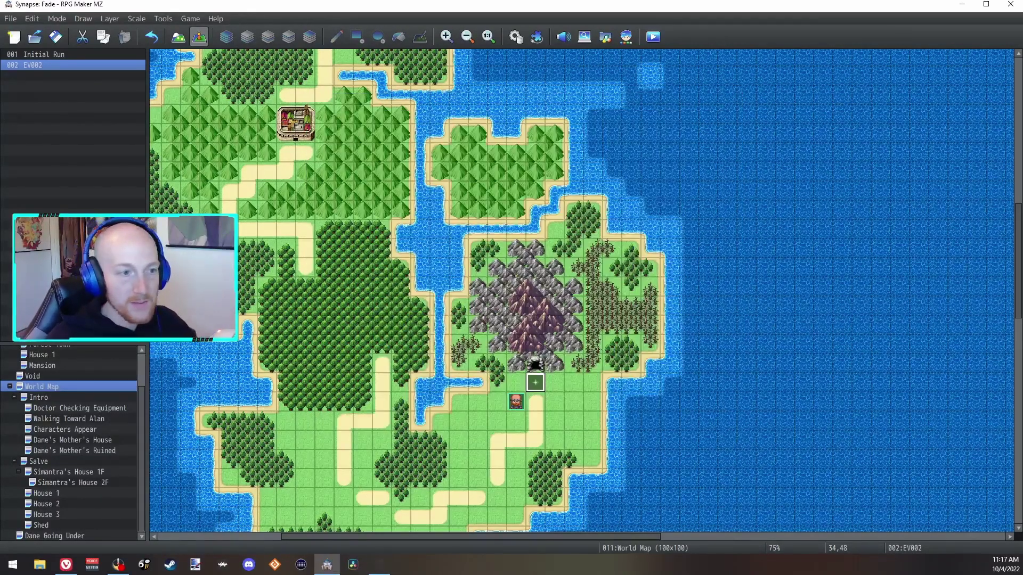
Set the pasted event's movement frequency to 5: Highest and playtest the game.
{"action": "double_click", "coordinate": [536, 383]}
{"action": "left_click", "coordinate": [383, 356]}
{"action": "left_click", "coordinate": [379, 418]}
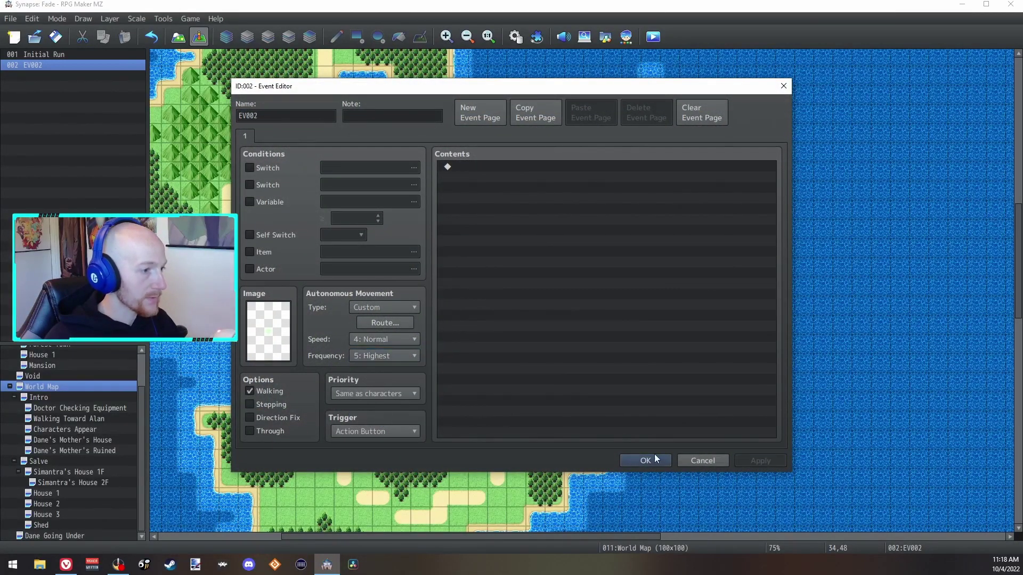
{"action": "left_click", "coordinate": [631, 460]}
{"action": "left_click", "coordinate": [654, 37]}
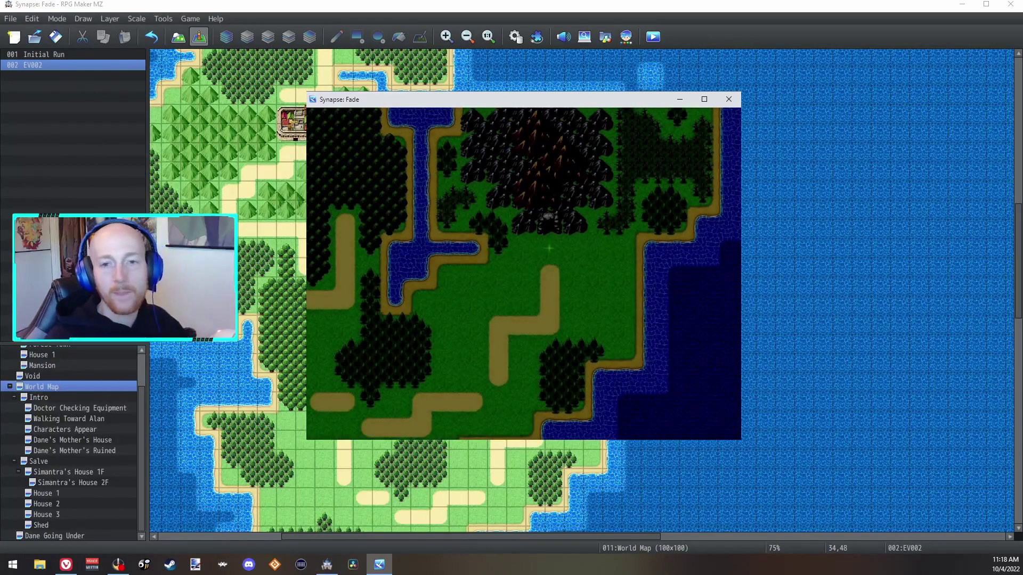
{"action": "left_click", "coordinate": [728, 100]}
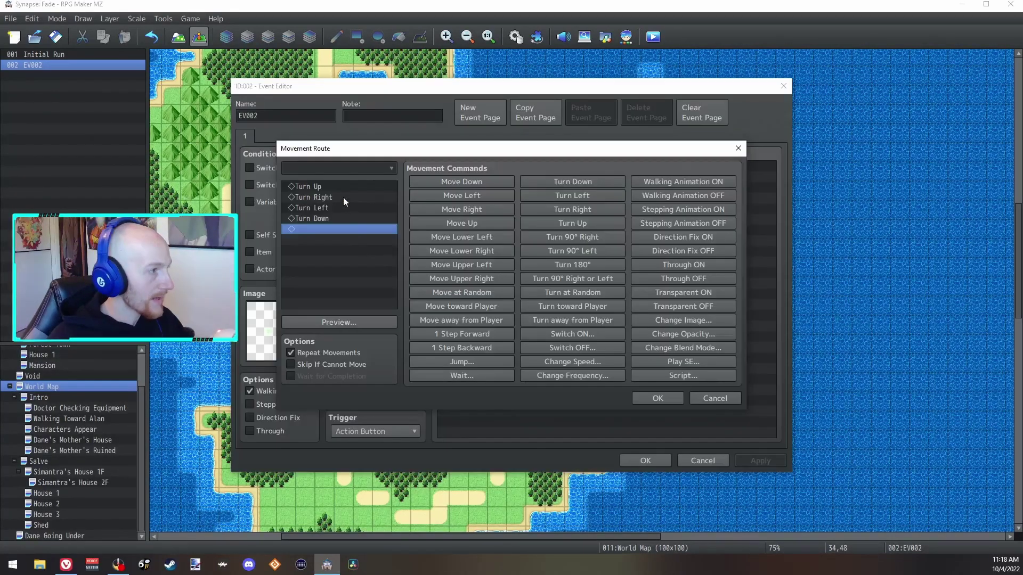
Add a 20-frame Wait after each turn command in EV002's movement route and playtest the result.
{"action": "left_click", "coordinate": [343, 197]}
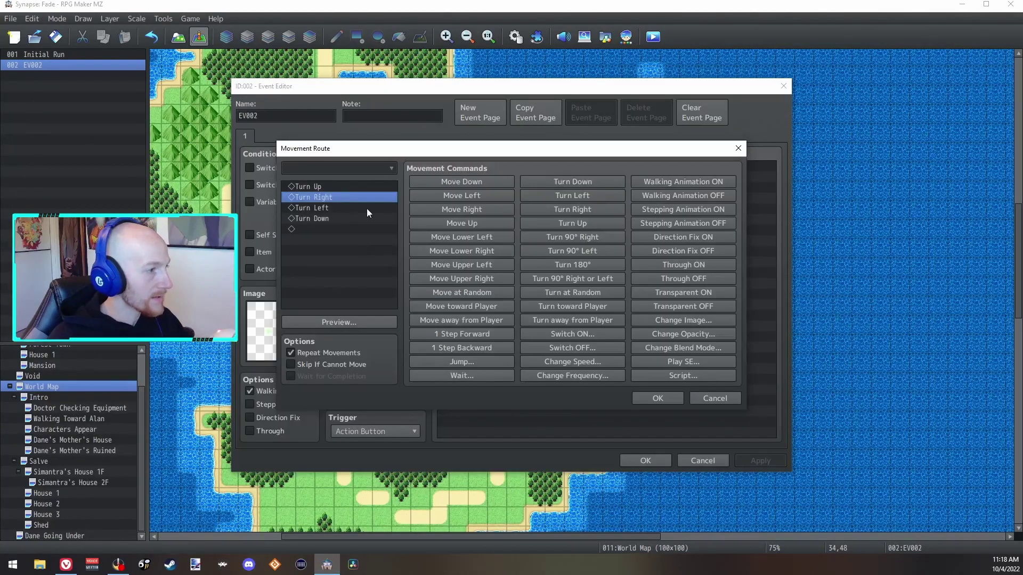
{"action": "left_click", "coordinate": [462, 373]}
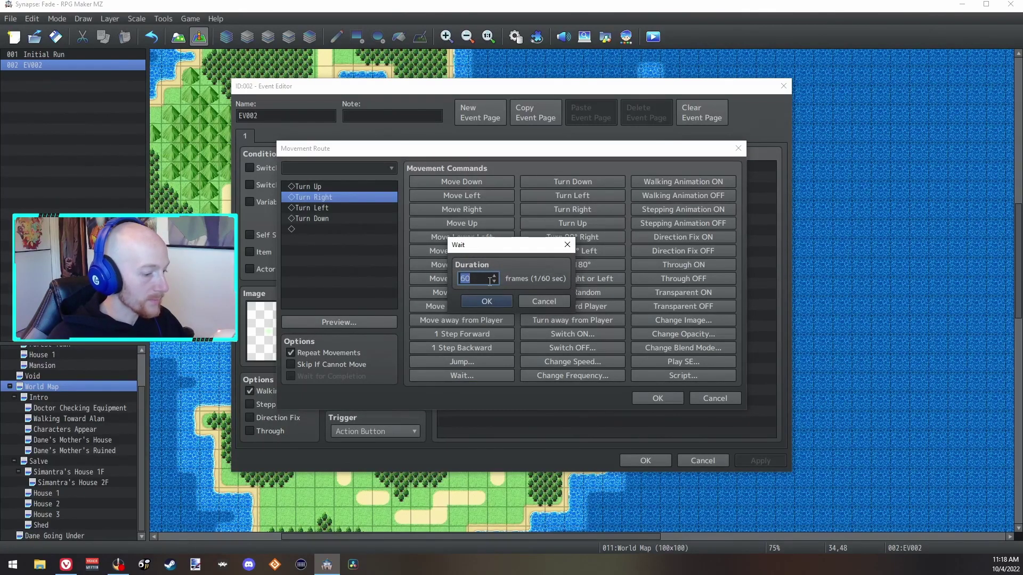
{"action": "type", "text": "20"}
{"action": "key", "text": "Return"}
{"action": "key", "text": "ctrl+c"}
{"action": "left_click", "coordinate": [325, 218]}
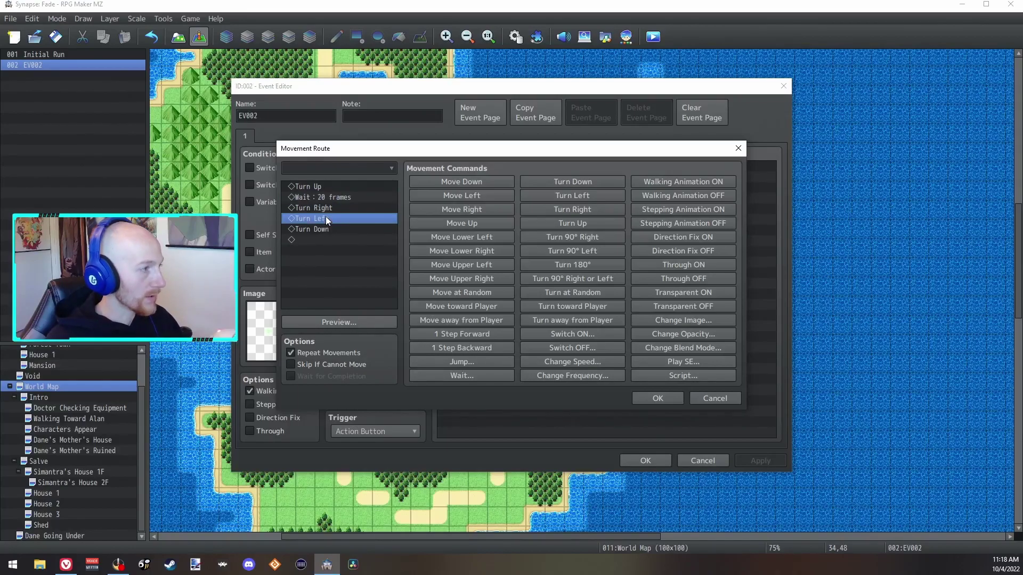
{"action": "key", "text": "ctrl+v"}
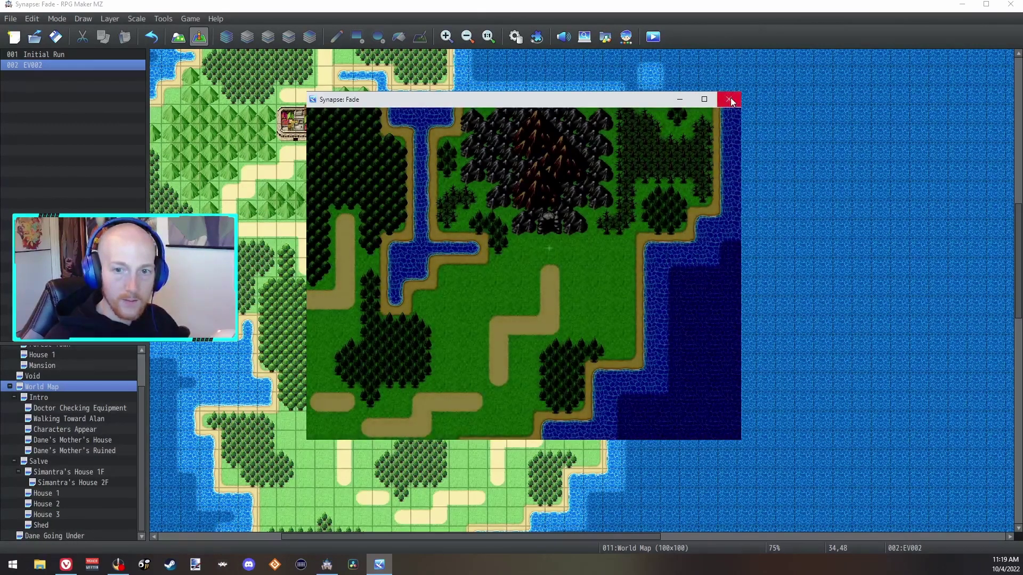
{"action": "left_click", "coordinate": [730, 99]}
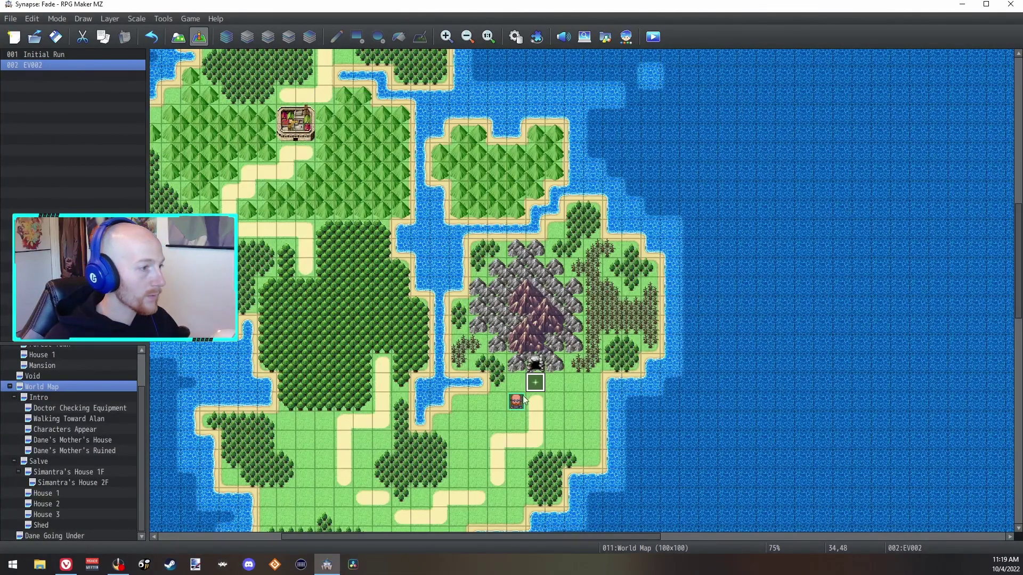
Set every Wait in EV002's movement route to 10 frames and playtest the animation speed.
{"action": "double_click", "coordinate": [536, 383]}
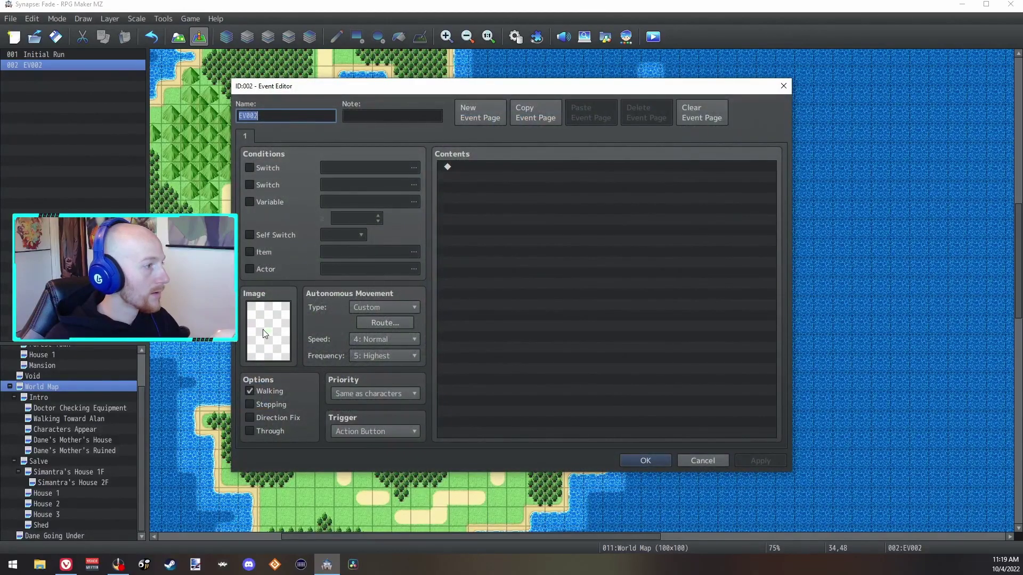
{"action": "left_click", "coordinate": [384, 323]}
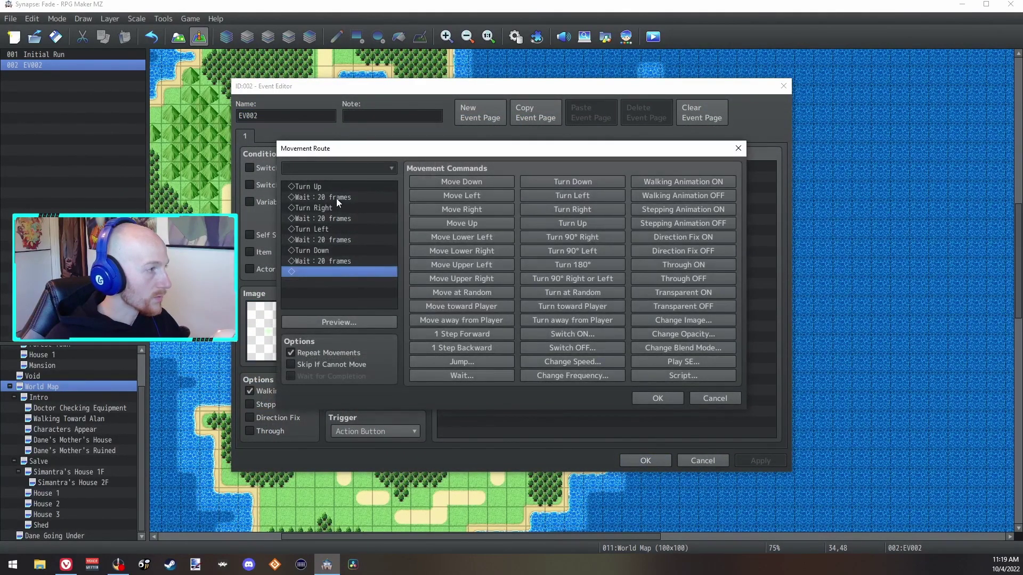
{"action": "double_click", "coordinate": [337, 199]}
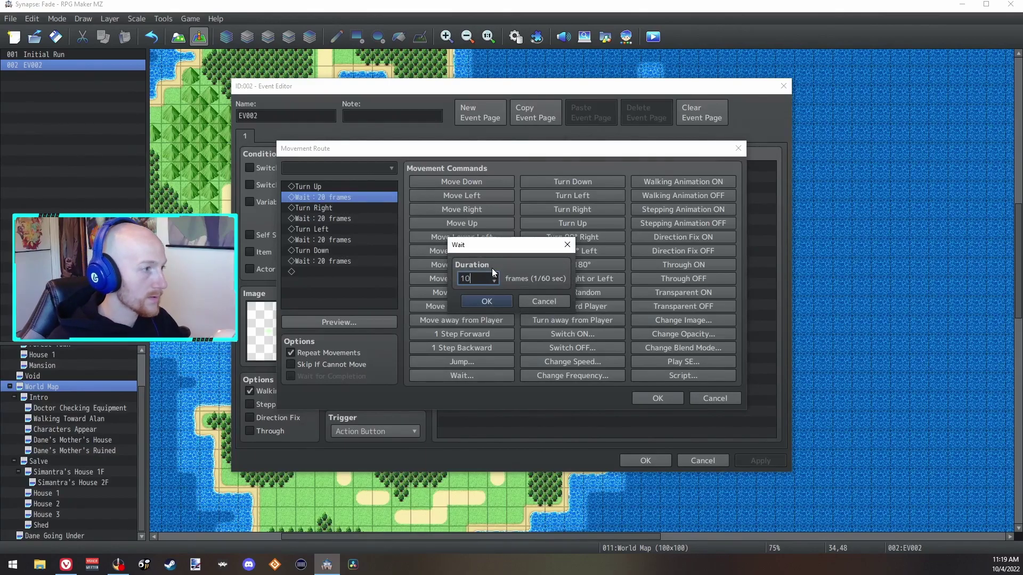
{"action": "left_click", "coordinate": [500, 301]}
{"action": "left_click", "coordinate": [347, 219]}
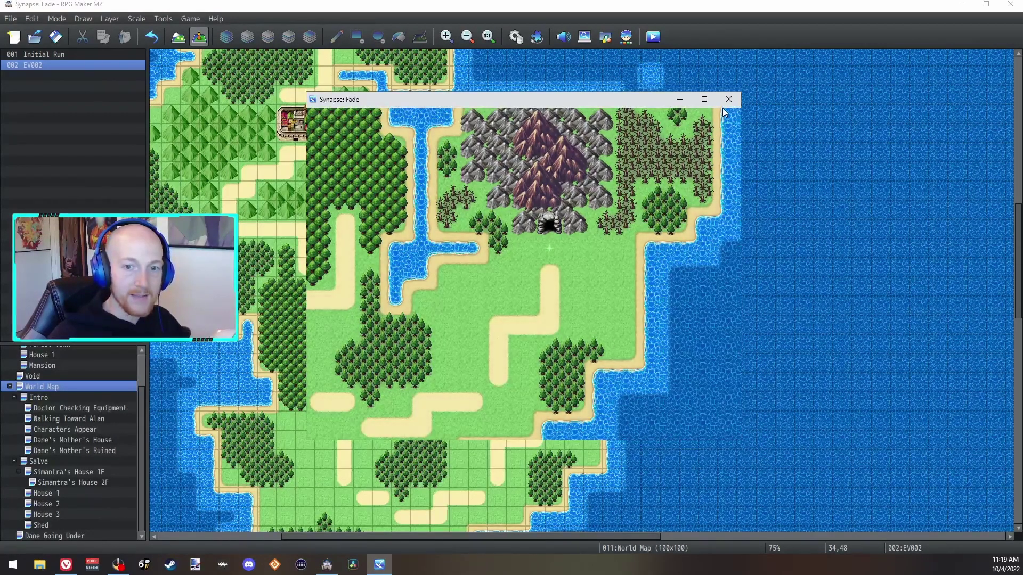
{"action": "left_click", "coordinate": [729, 100]}
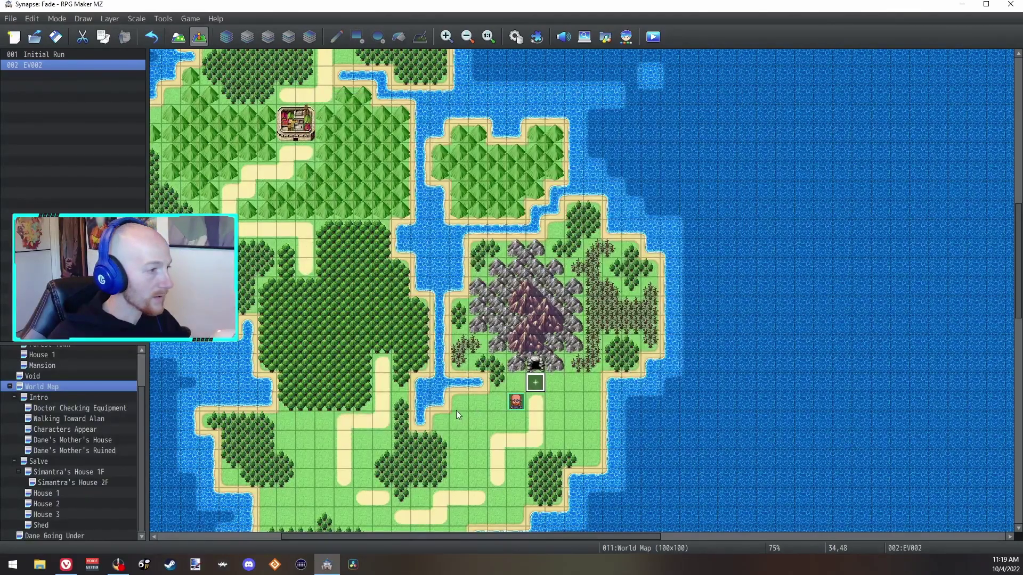
Set the Wait commands in EV002's movement route to 15 frames.
{"action": "double_click", "coordinate": [538, 389]}
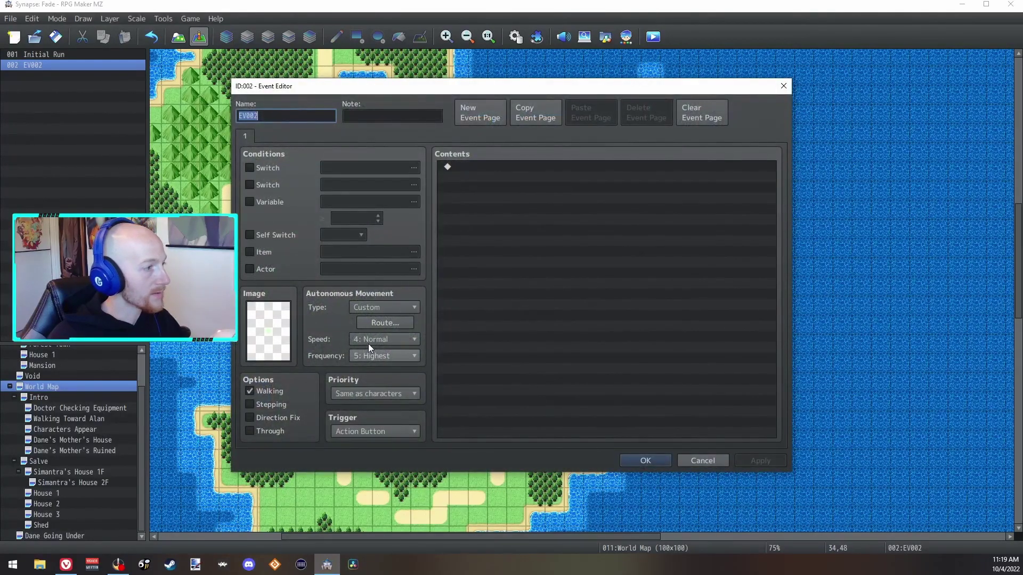
{"action": "left_click", "coordinate": [378, 323]}
{"action": "double_click", "coordinate": [333, 197]}
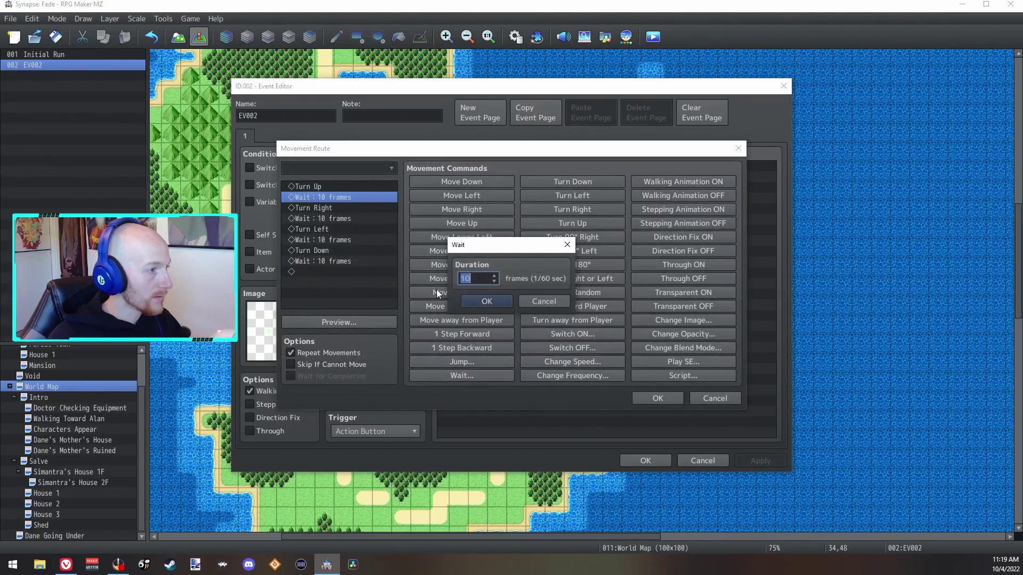
{"action": "type", "text": "15"}
{"action": "left_click", "coordinate": [487, 302]}
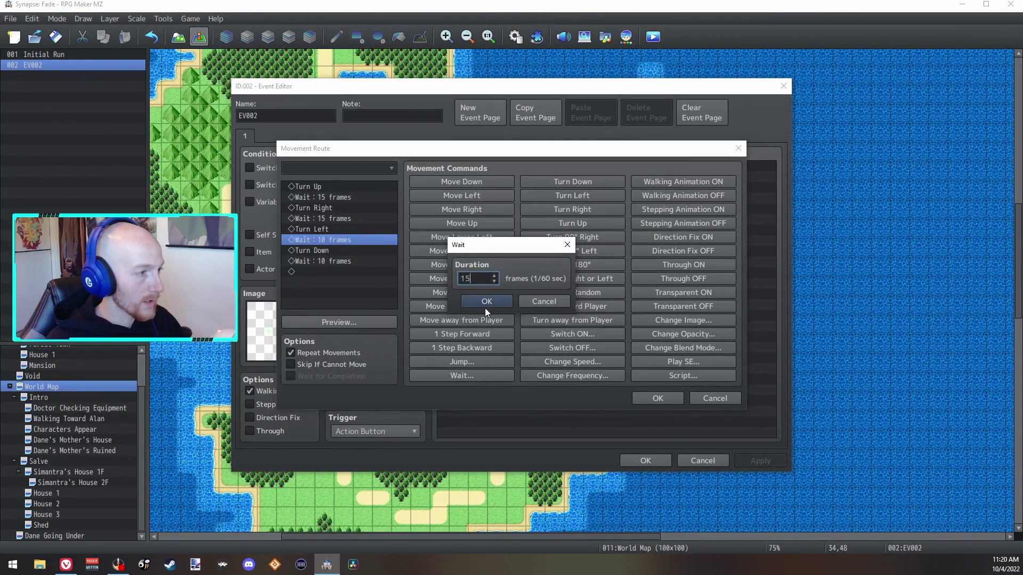
{"action": "left_click", "coordinate": [485, 305]}
{"action": "double_click", "coordinate": [359, 261]}
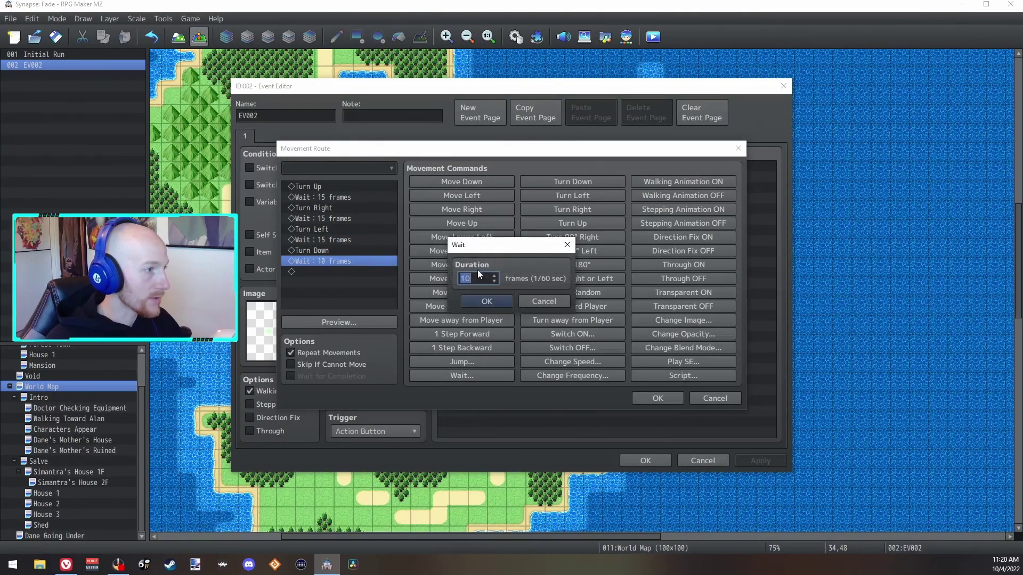
{"action": "left_click", "coordinate": [486, 303]}
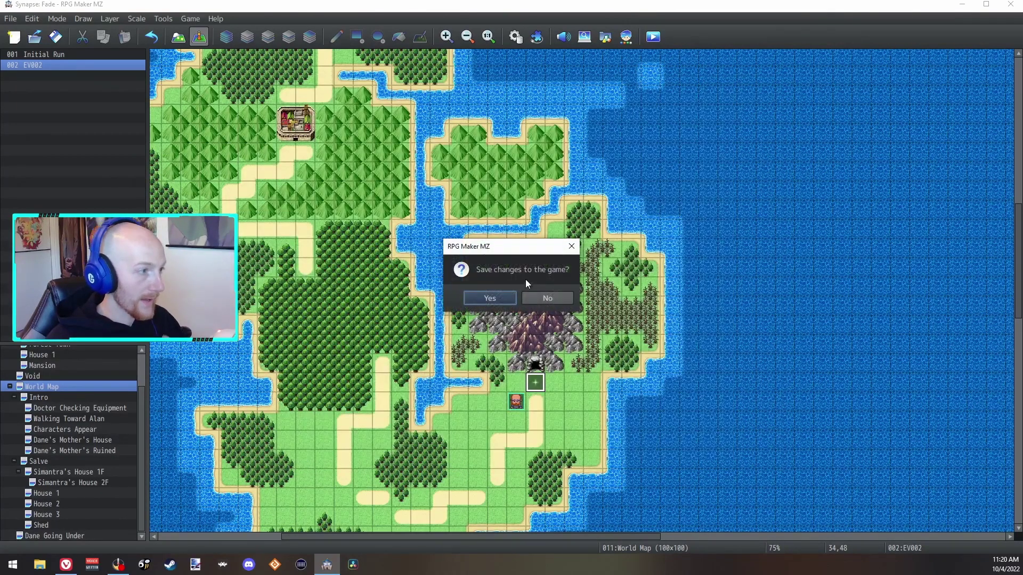
Save the changes and playtest a new game to watch the sparkle event below the cave.
{"action": "left_click", "coordinate": [503, 296]}
{"action": "key", "text": "ctrl+r"}
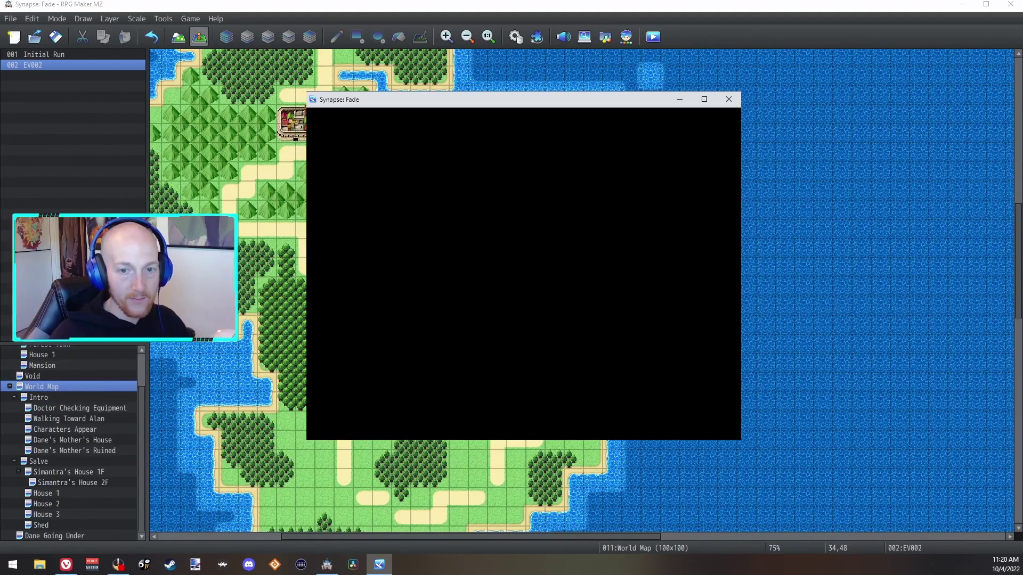
{"action": "key", "text": "Up"}
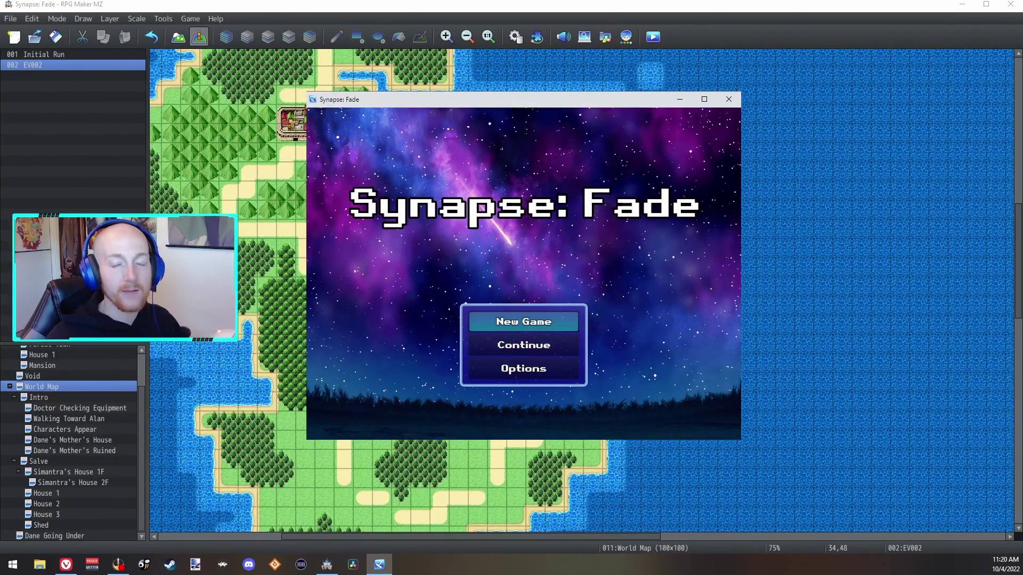
{"action": "key", "text": "Return"}
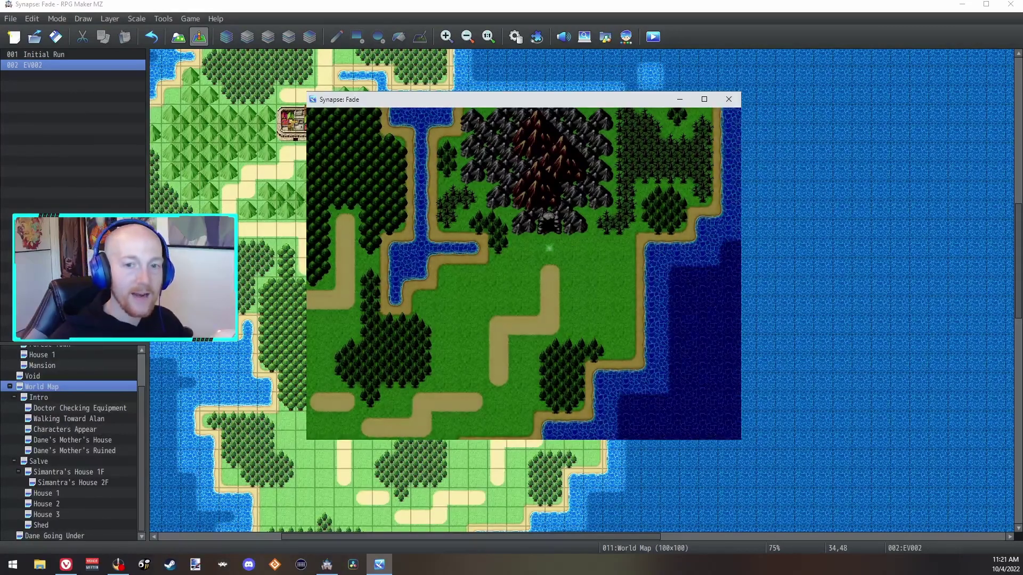
{"action": "left_click", "coordinate": [729, 99]}
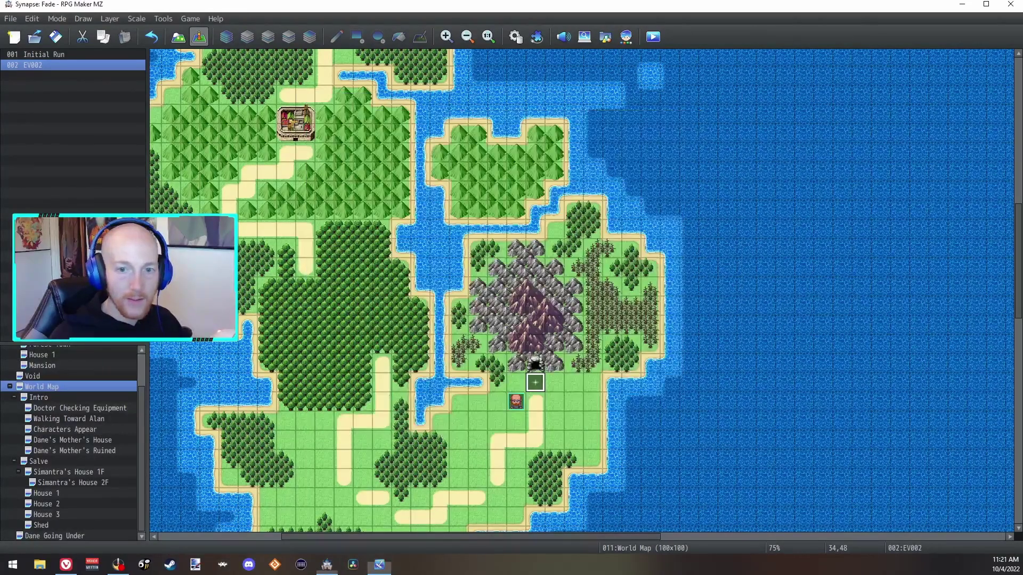
Review the Wait durations in EV002's movement route and close the event.
{"action": "double_click", "coordinate": [535, 384]}
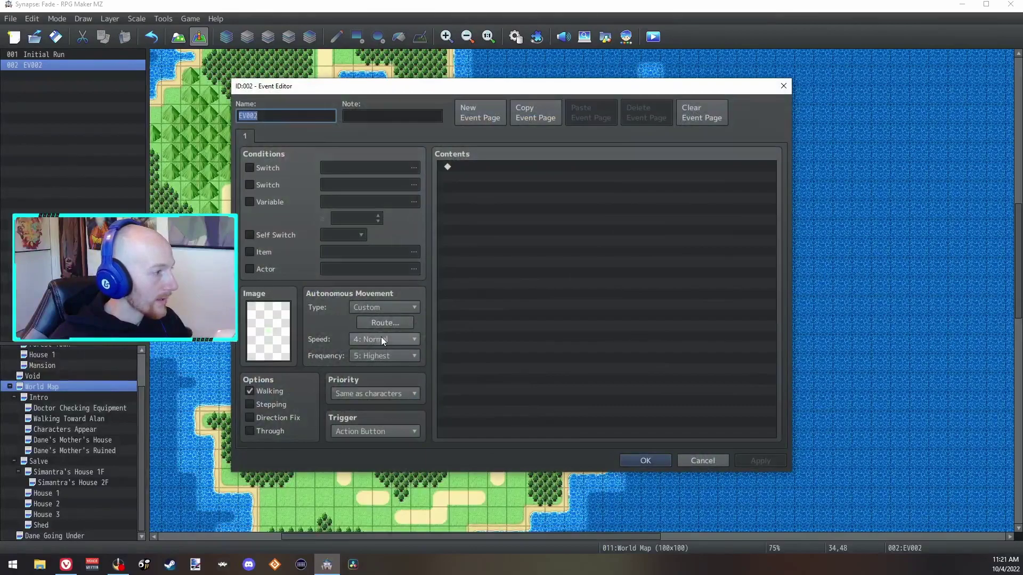
{"action": "left_click", "coordinate": [376, 324]}
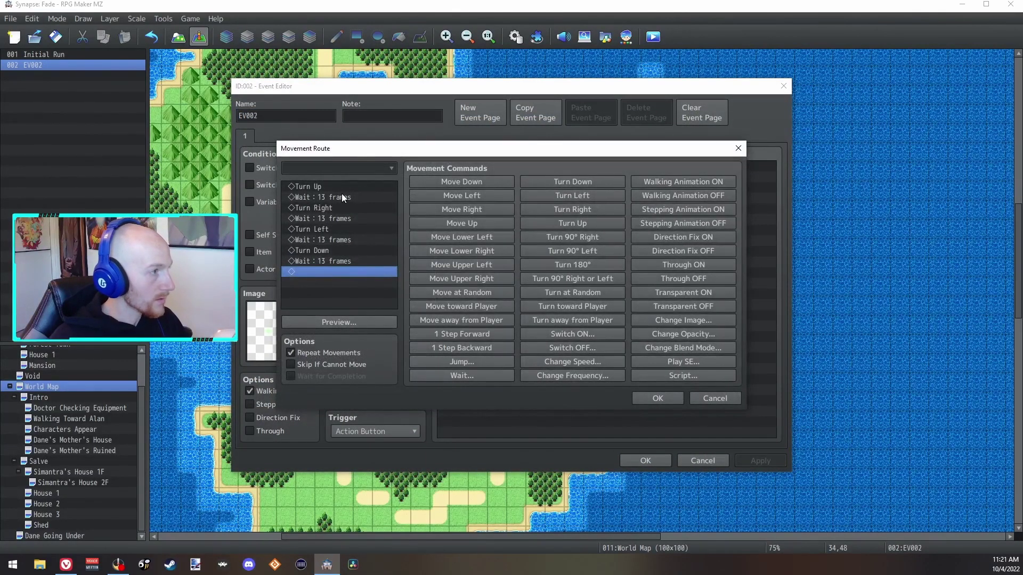
{"action": "left_click", "coordinate": [665, 401]}
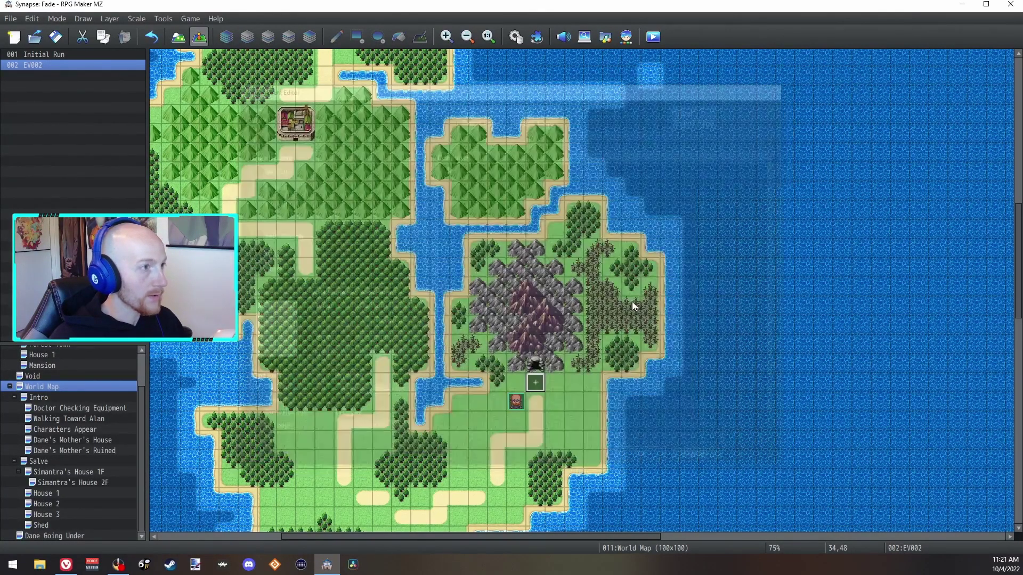
Name the empty common event 0019 in the database "Item Animation".
{"action": "left_click", "coordinate": [516, 36]}
{"action": "left_click", "coordinate": [331, 323]}
{"action": "left_click", "coordinate": [468, 139]}
{"action": "type", "text": "Item Animation"}
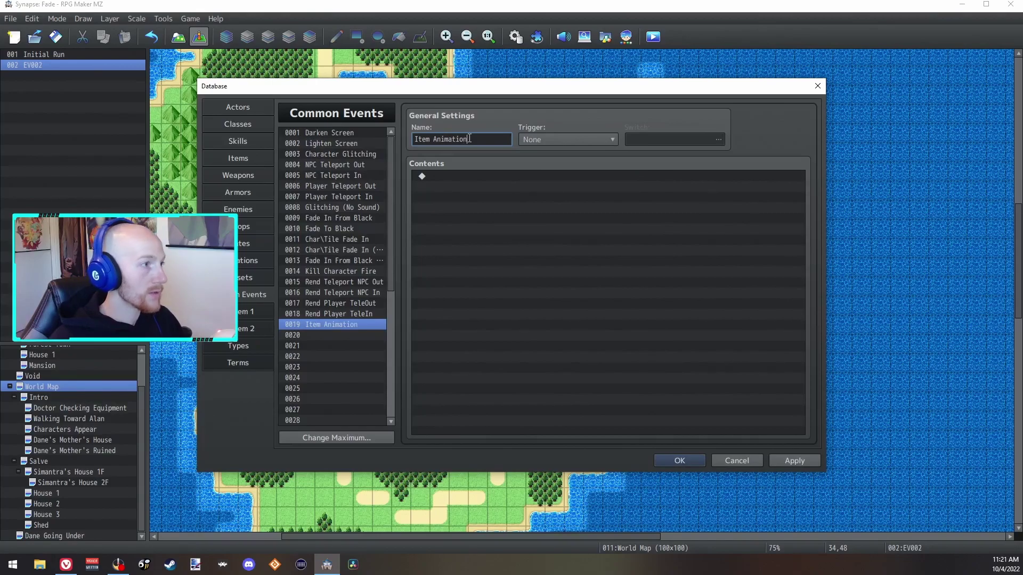
Add a Set Movement Route command to the Item Animation common event, starting with speed 4 and frequency 5.
{"action": "double_click", "coordinate": [471, 174]}
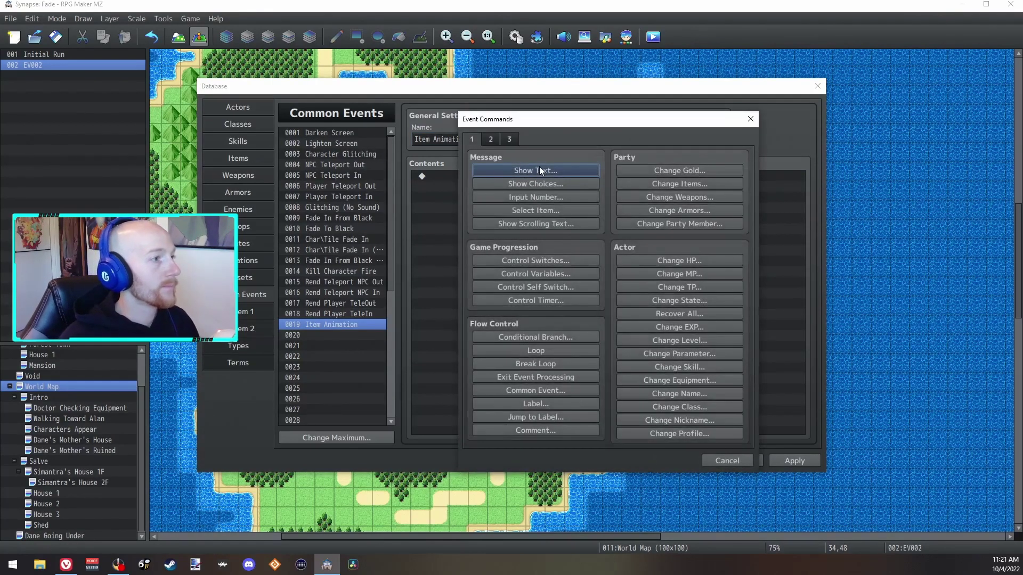
{"action": "left_click", "coordinate": [490, 139]}
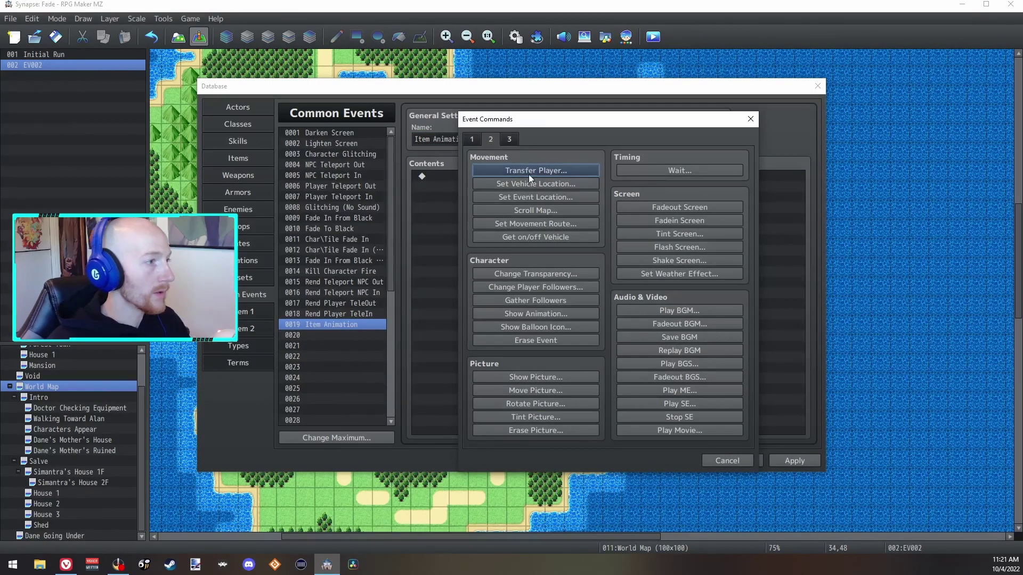
{"action": "left_click", "coordinate": [535, 225]}
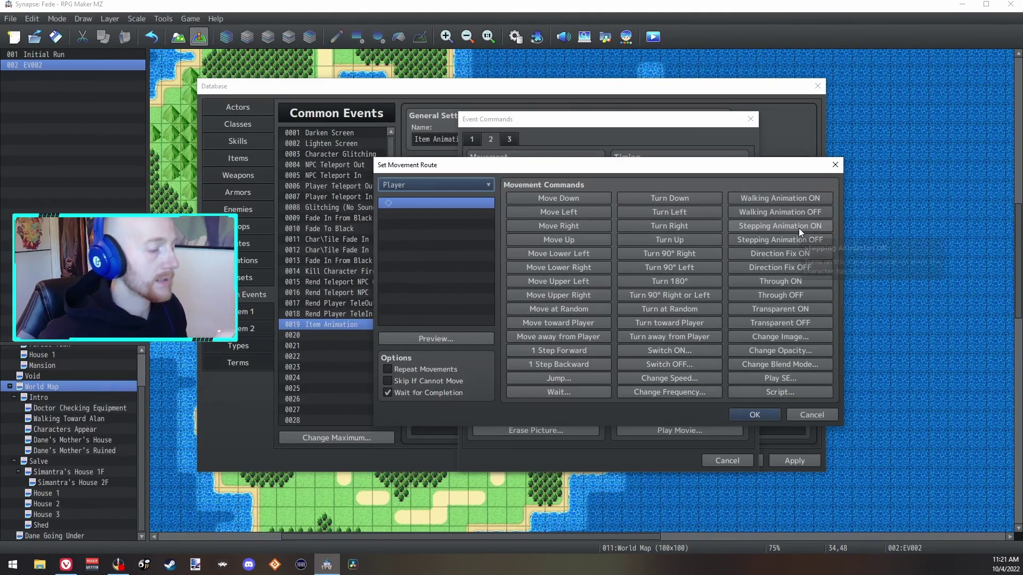
{"action": "left_click", "coordinate": [705, 379]}
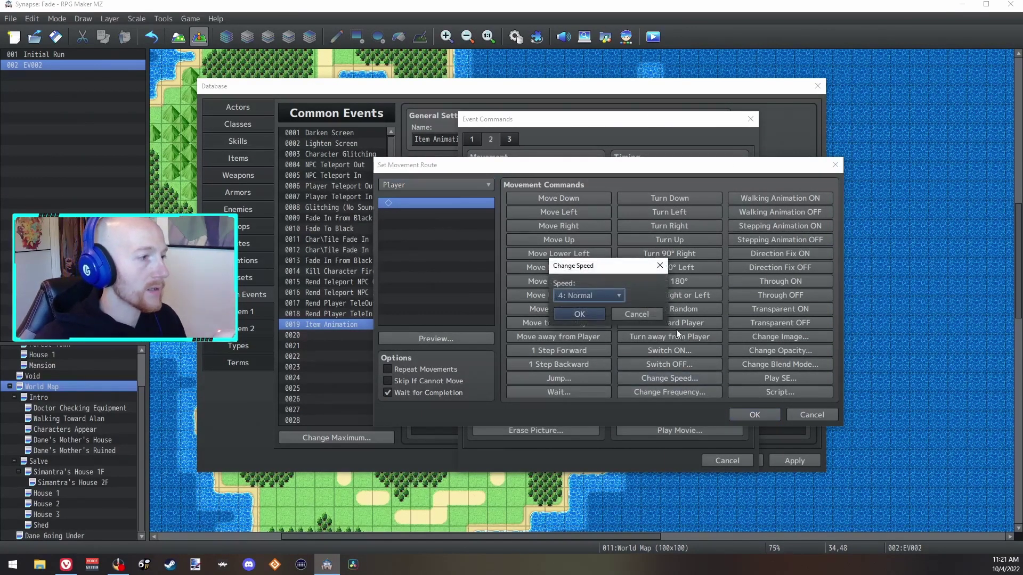
{"action": "left_click", "coordinate": [580, 314]}
{"action": "left_click", "coordinate": [710, 391]}
{"action": "left_click", "coordinate": [594, 297]}
{"action": "left_click", "coordinate": [591, 359]}
{"action": "left_click", "coordinate": [573, 315]}
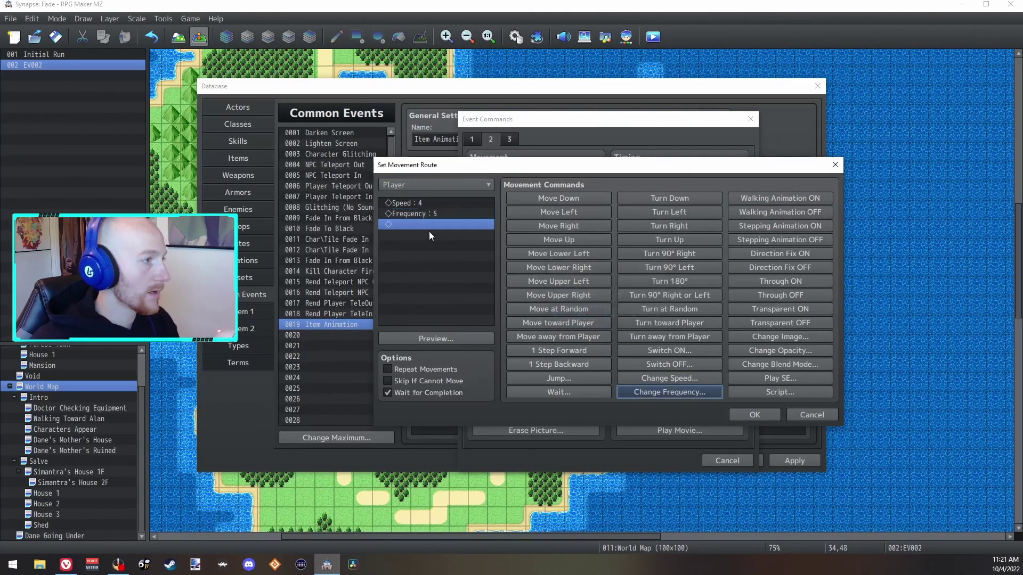
Add Turn Up, Turn Right, Turn Left and Turn Down commands to the movement route.
{"action": "left_click", "coordinate": [648, 236]}
{"action": "left_click", "coordinate": [666, 224]}
{"action": "left_click", "coordinate": [666, 212]}
{"action": "left_click", "coordinate": [667, 197]}
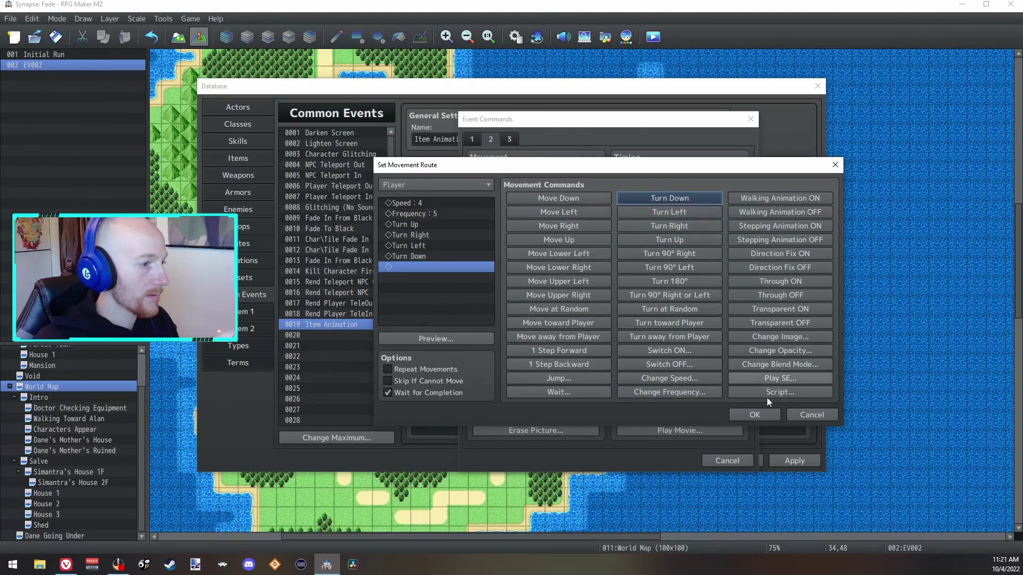
Insert a Wait of 13 frames after each of the four turn commands in the route.
{"action": "left_click", "coordinate": [424, 235]}
{"action": "left_click", "coordinate": [558, 392]}
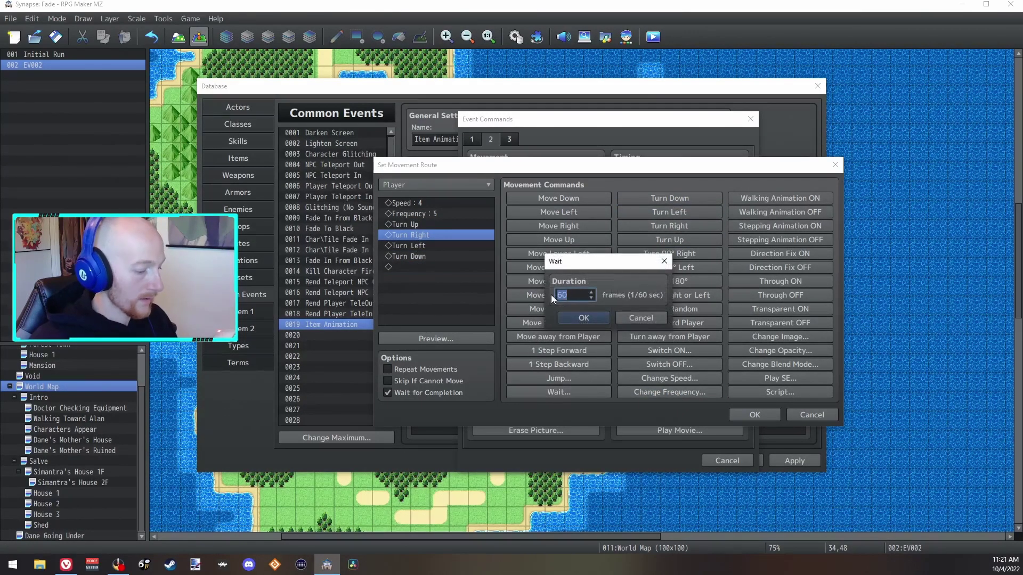
{"action": "type", "text": "13"}
{"action": "left_click", "coordinate": [583, 318]}
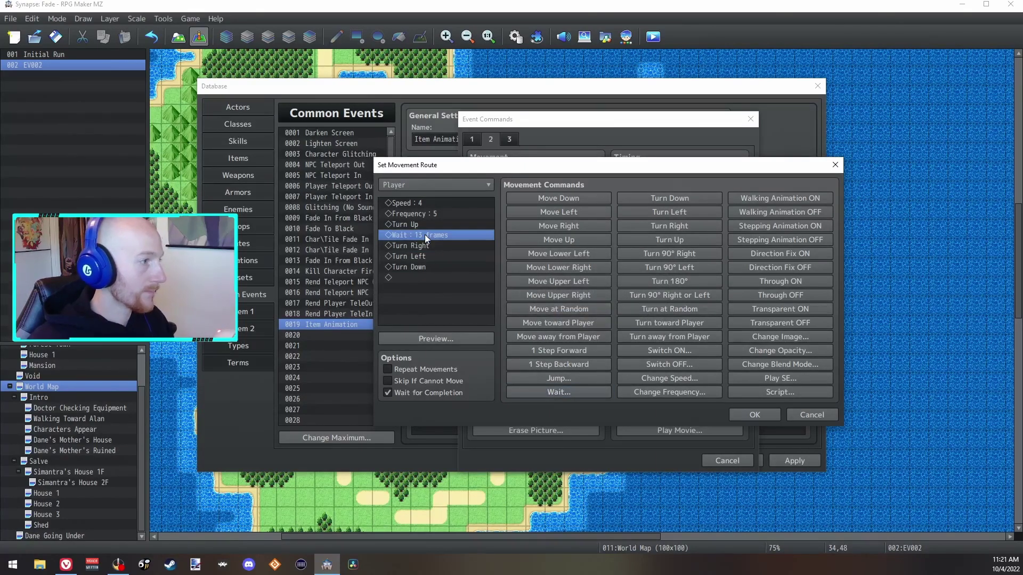
{"action": "key", "text": "ctrl+c"}
{"action": "left_click", "coordinate": [421, 252]}
{"action": "key", "text": "ctrl+v"}
{"action": "left_click", "coordinate": [417, 280]}
{"action": "key", "text": "ctrl+v"}
{"action": "left_click", "coordinate": [421, 299]}
{"action": "key", "text": "ctrl+v"}
Make the Item Animation movement route repeat and target This Event instead of the player.
{"action": "double_click", "coordinate": [519, 187]}
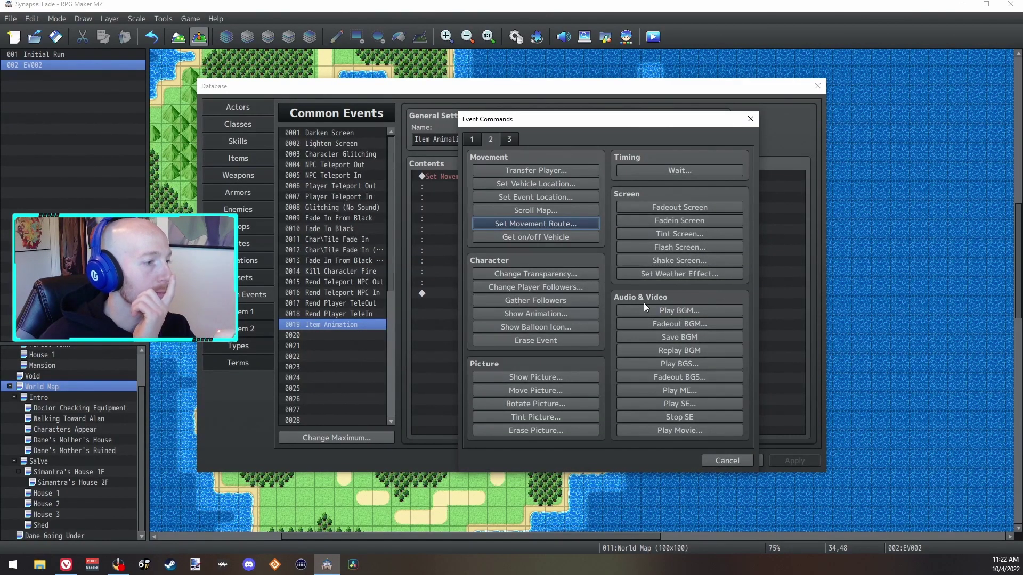
{"action": "left_click", "coordinate": [471, 141]}
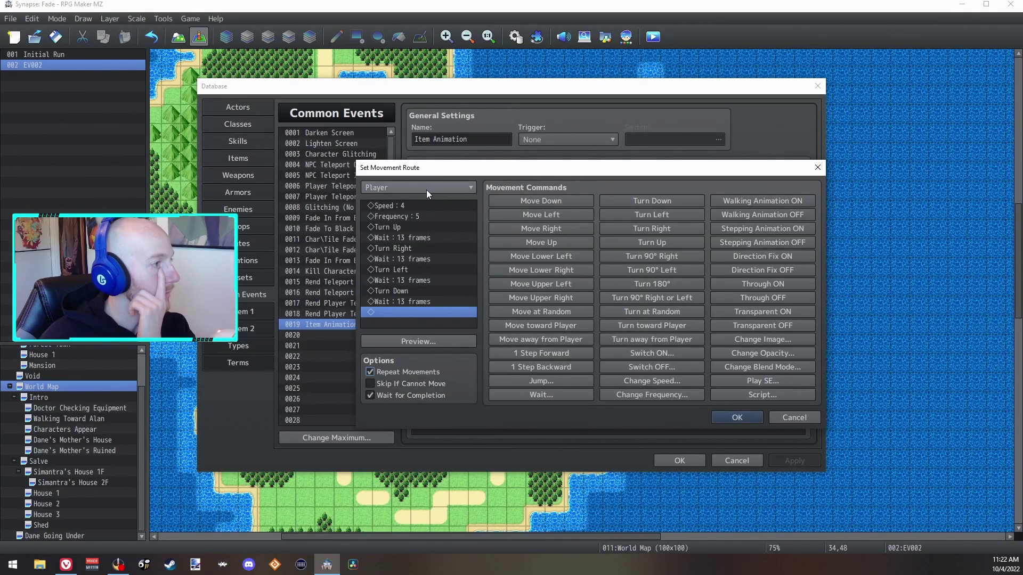
{"action": "left_click", "coordinate": [422, 189]}
{"action": "left_click", "coordinate": [407, 212]}
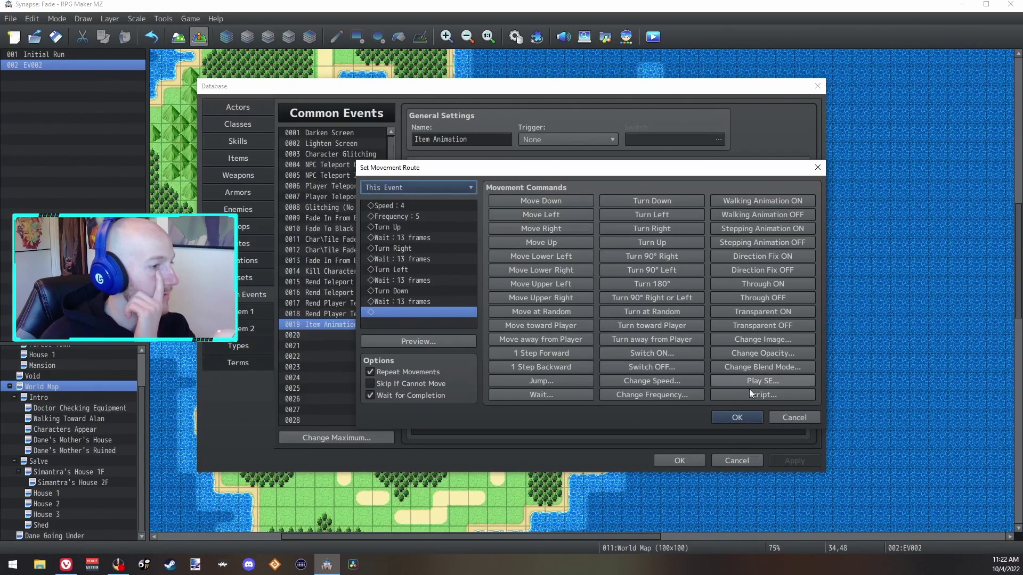
{"action": "left_click", "coordinate": [747, 416]}
{"action": "left_click", "coordinate": [535, 138]}
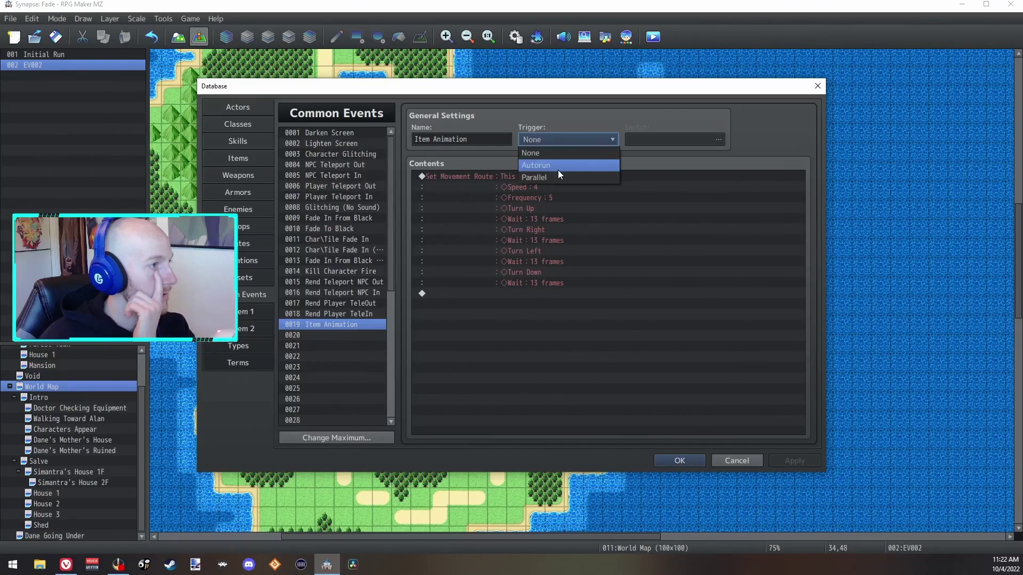
{"action": "left_click", "coordinate": [572, 177]}
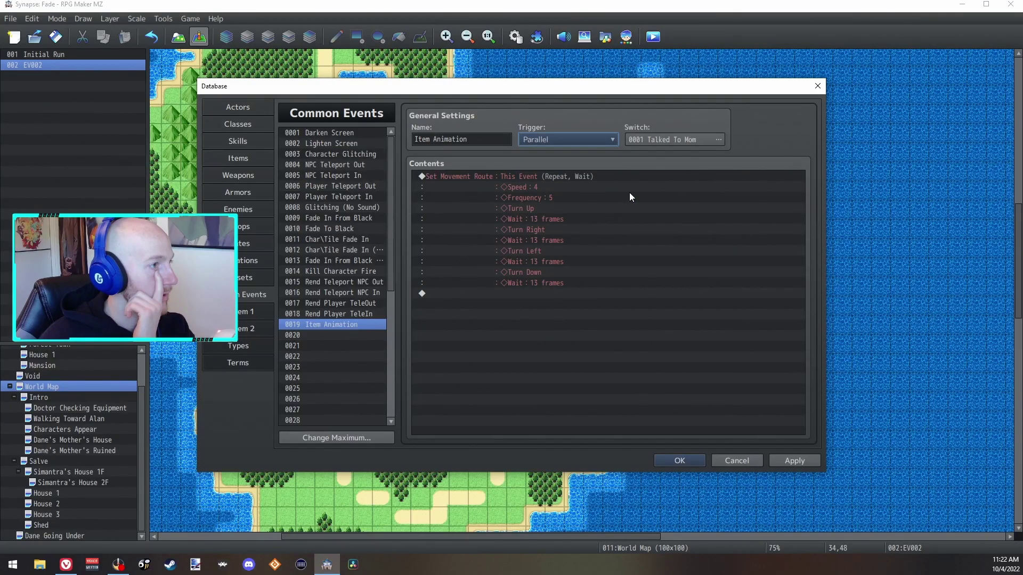
{"action": "left_click", "coordinate": [590, 136]}
{"action": "left_click", "coordinate": [549, 151]}
Turn off Wait for Completion in the Item Animation movement route and save the database changes.
{"action": "left_click", "coordinate": [536, 175]}
{"action": "double_click", "coordinate": [536, 177]}
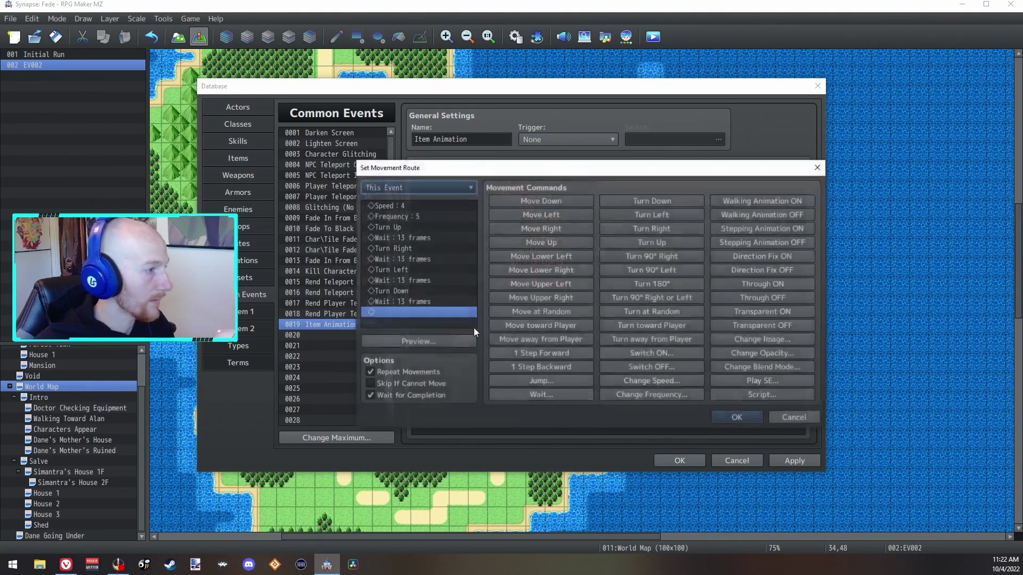
{"action": "left_click", "coordinate": [389, 396]}
{"action": "left_click", "coordinate": [727, 419]}
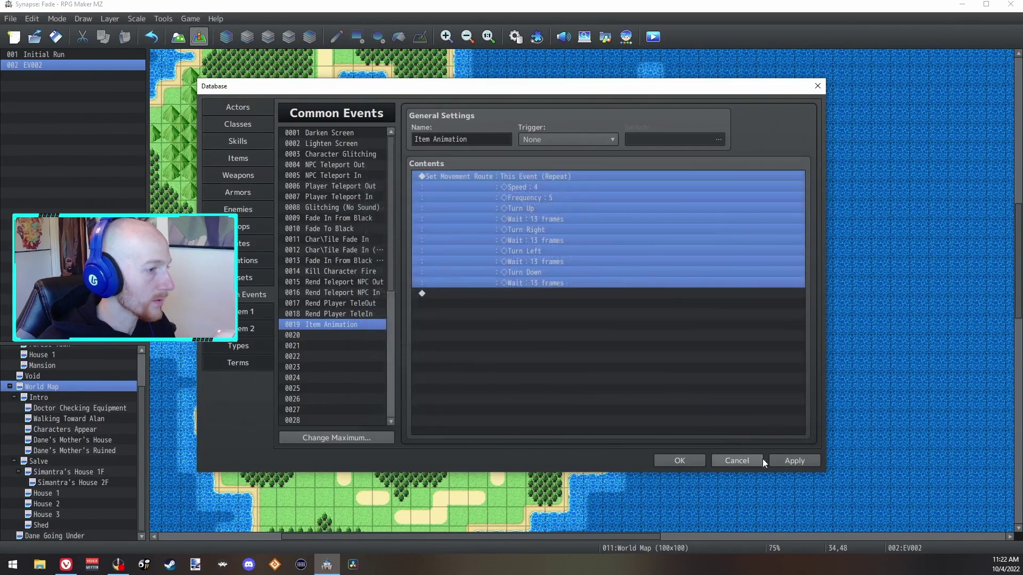
{"action": "left_click", "coordinate": [684, 461]}
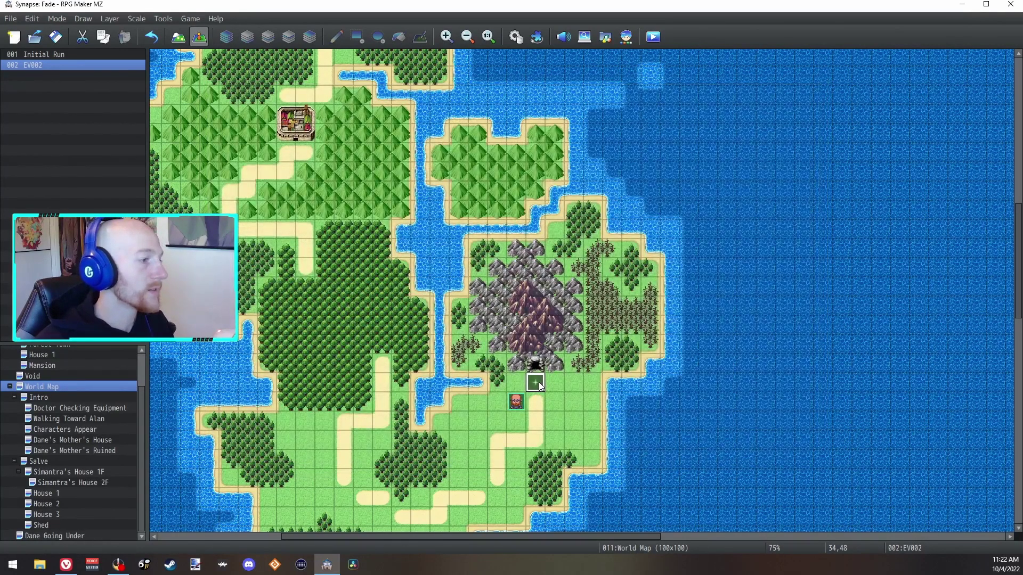
Set EV002's autonomous movement to Fixed and make the event call the Item Animation common event.
{"action": "double_click", "coordinate": [536, 384]}
{"action": "left_click", "coordinate": [384, 308]}
{"action": "left_click", "coordinate": [376, 319]}
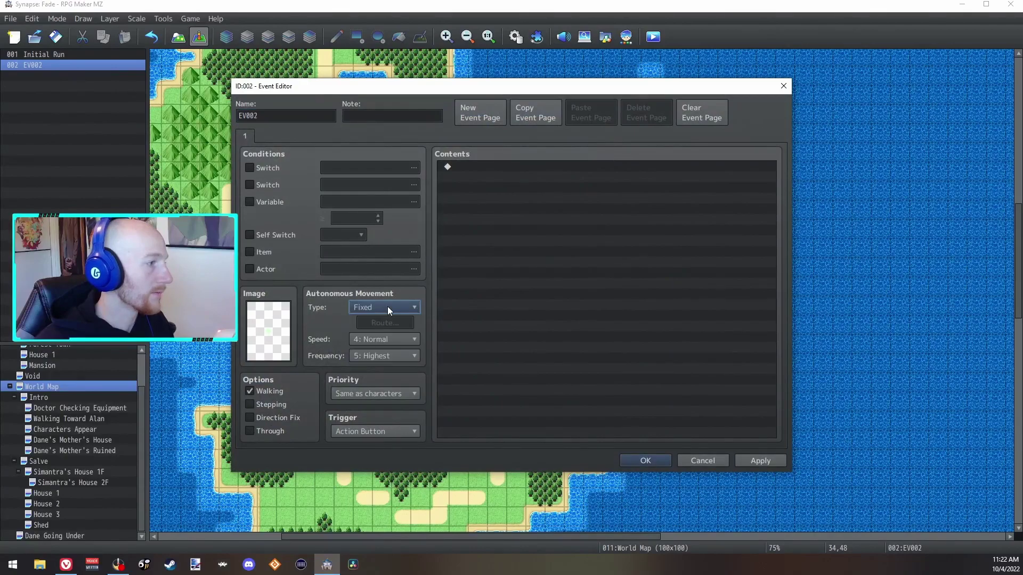
{"action": "double_click", "coordinate": [469, 166]}
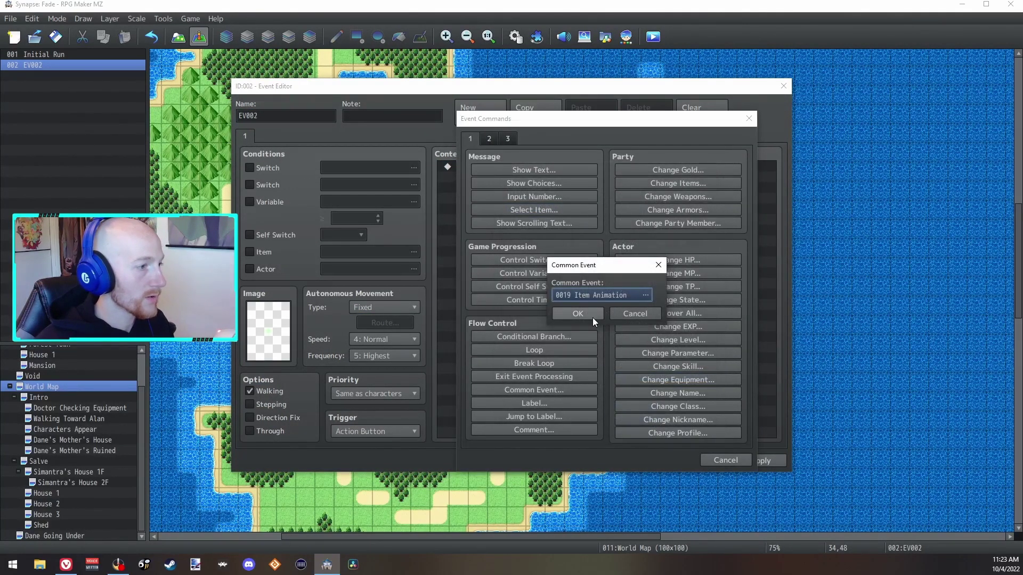
{"action": "left_click", "coordinate": [579, 315]}
{"action": "left_click", "coordinate": [666, 458]}
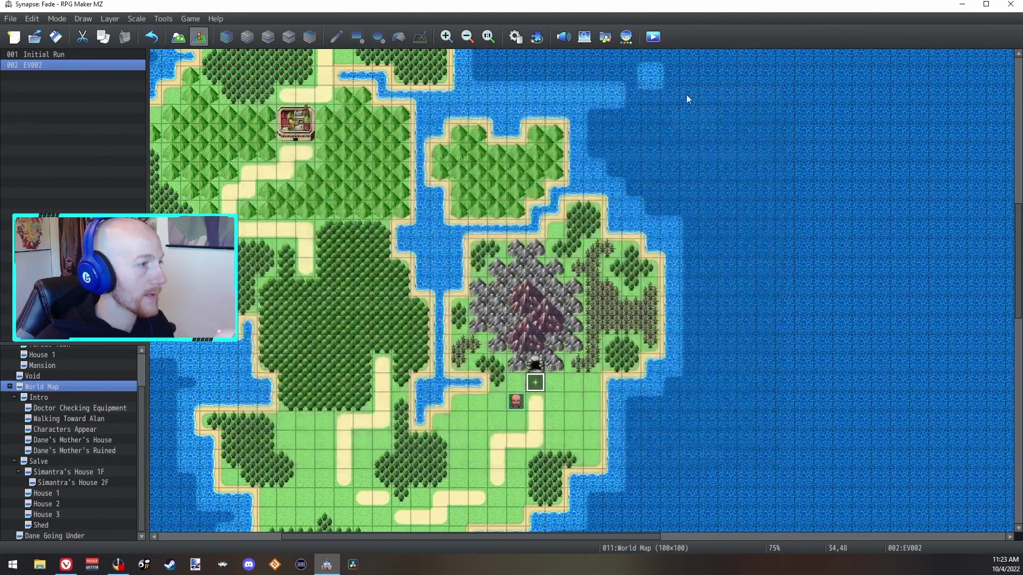
Playtest a new game to check the sparkle event driven by the common event.
{"action": "left_click", "coordinate": [657, 40]}
{"action": "left_click", "coordinate": [480, 297]}
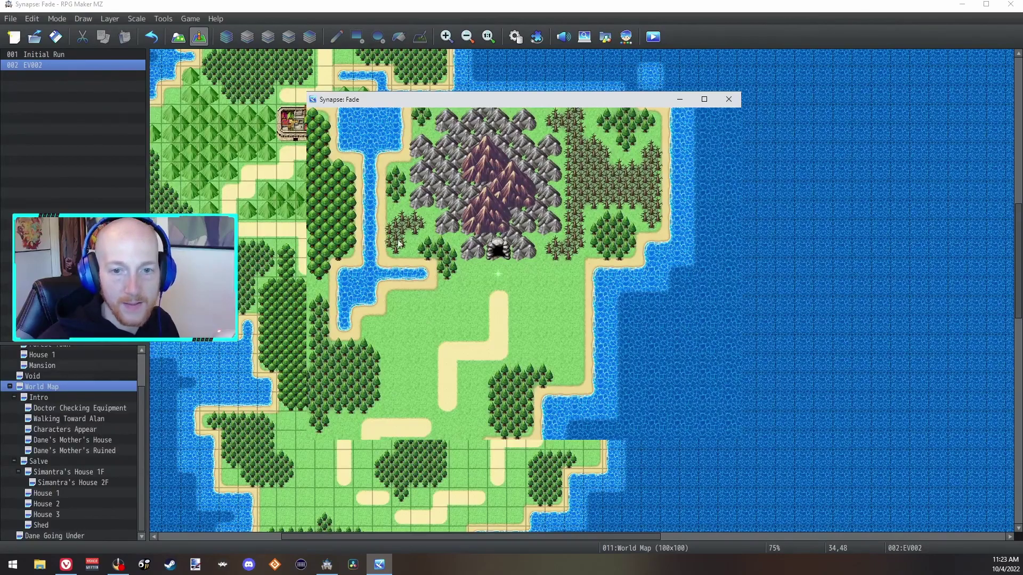
{"action": "left_click", "coordinate": [728, 99]}
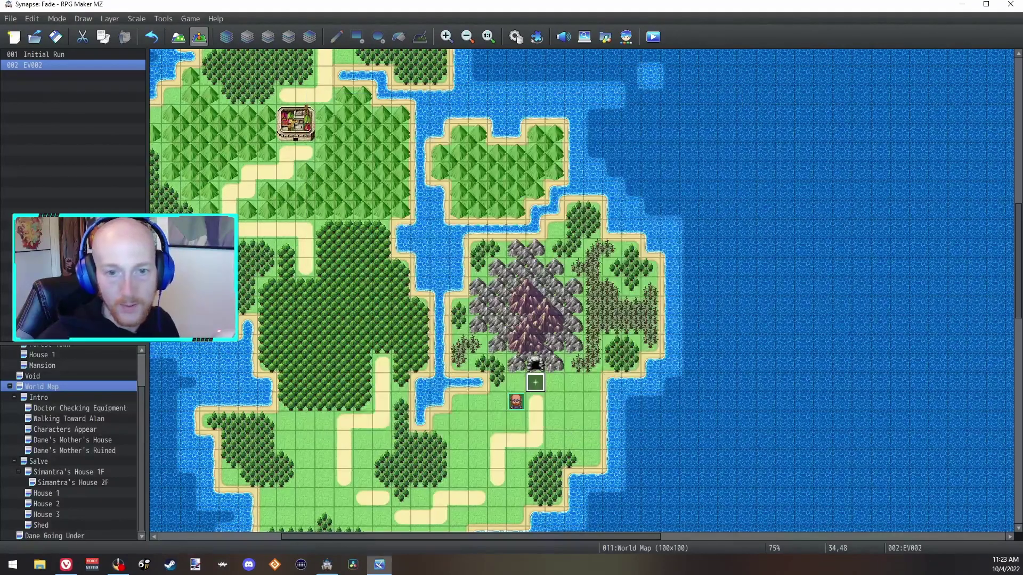
Set EV002's trigger to Parallel.
{"action": "double_click", "coordinate": [541, 381]}
{"action": "left_click", "coordinate": [370, 431]}
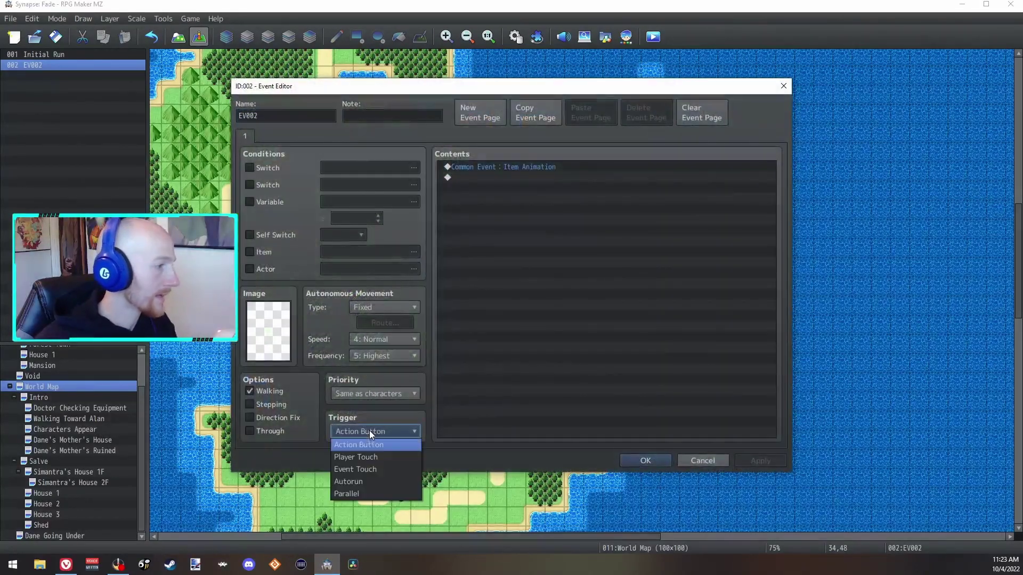
{"action": "left_click", "coordinate": [363, 481]}
{"action": "left_click", "coordinate": [645, 460]}
Playtest a new game with the changed event trigger and check the sparkle and the party menu.
{"action": "left_click", "coordinate": [654, 36]}
{"action": "left_click", "coordinate": [482, 297]}
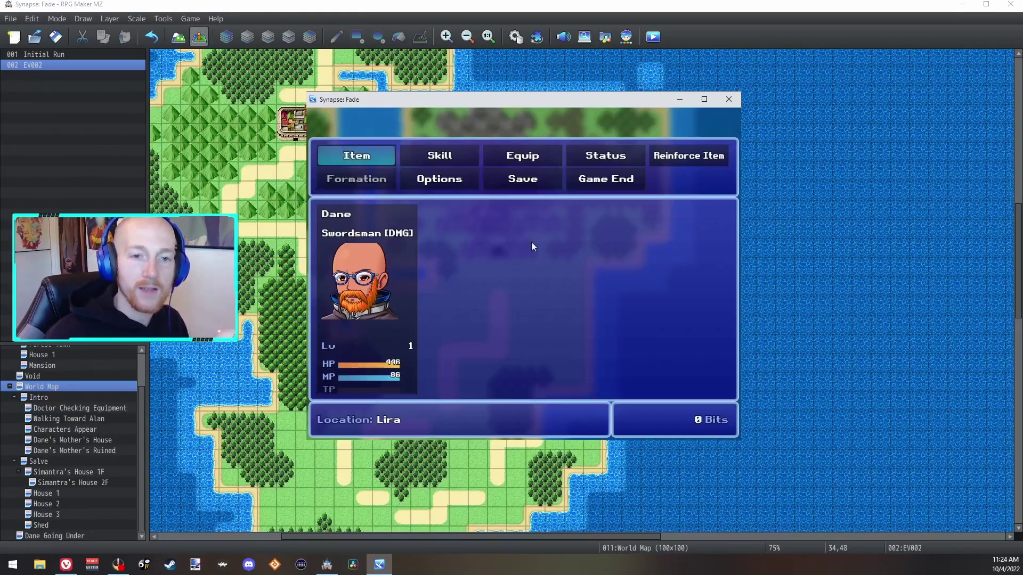
{"action": "key", "text": "Escape"}
{"action": "key", "text": "Escape"}
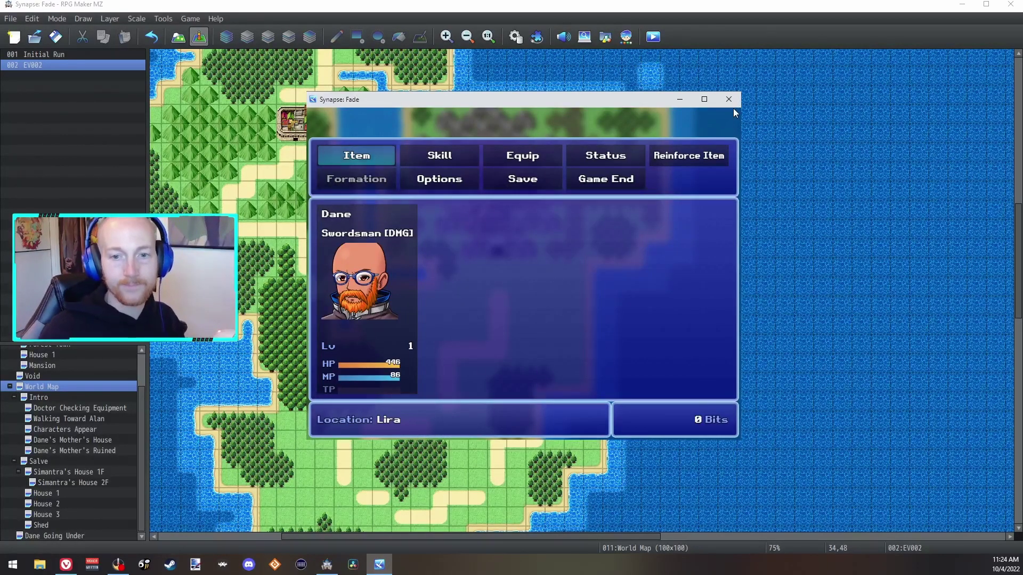
{"action": "left_click", "coordinate": [728, 99]}
Return EV002's autonomous movement to its Custom route and remove the Item Animation common event call.
{"action": "left_click", "coordinate": [376, 307]}
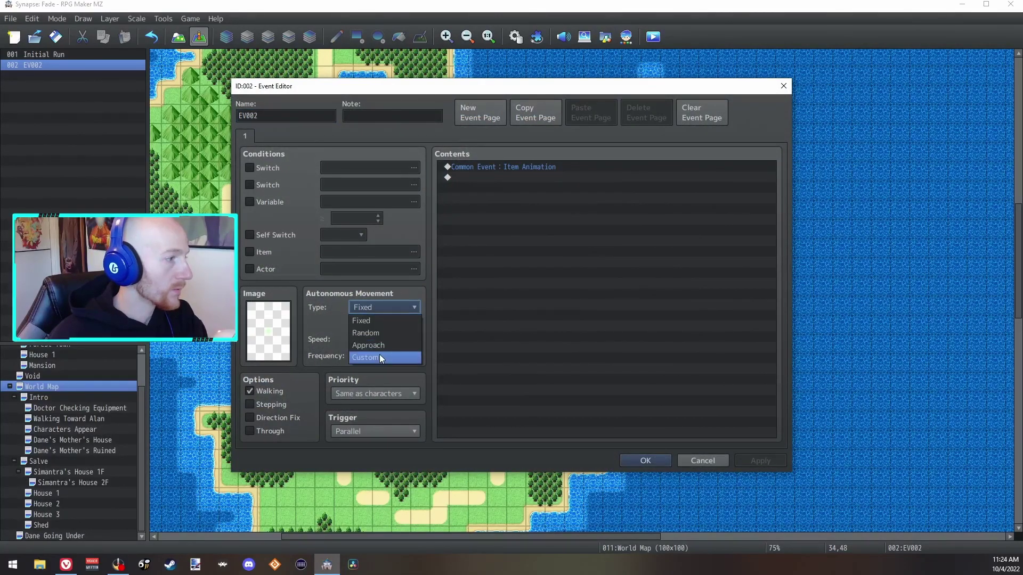
{"action": "left_click", "coordinate": [379, 356]}
{"action": "left_click", "coordinate": [381, 326]}
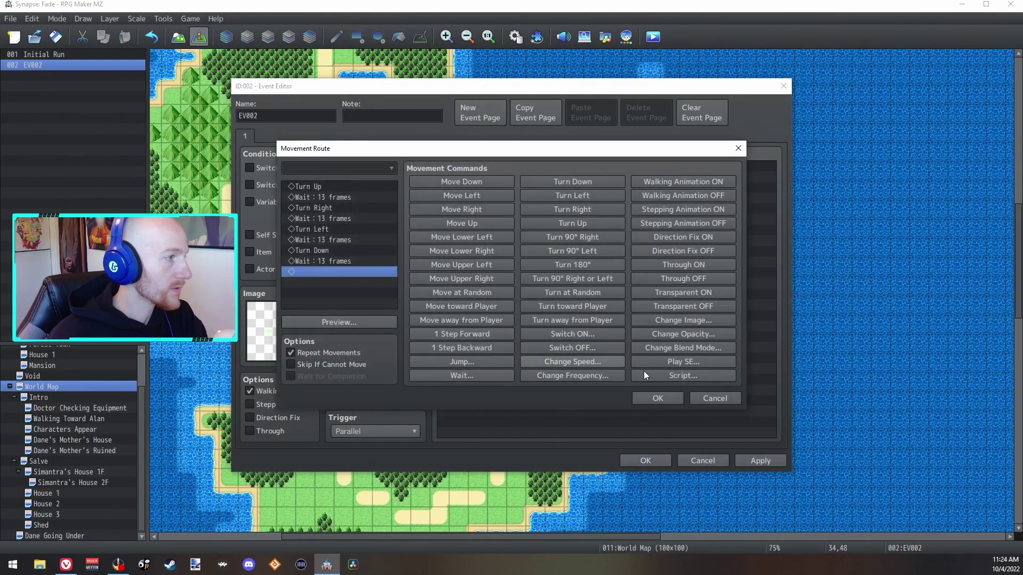
{"action": "left_click", "coordinate": [655, 398]}
{"action": "left_click", "coordinate": [559, 168]}
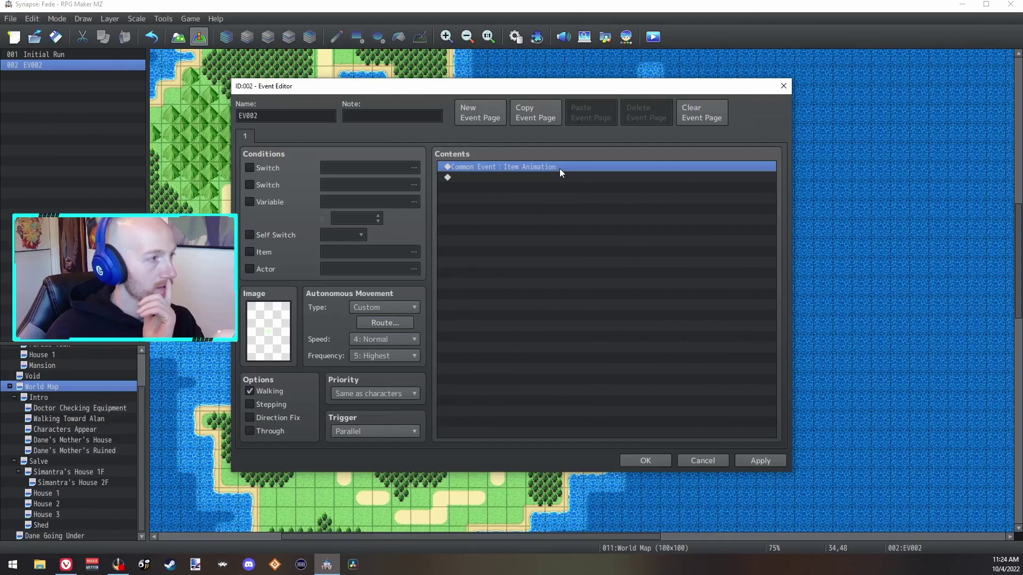
{"action": "key", "text": "Delete"}
{"action": "left_click", "coordinate": [647, 456]}
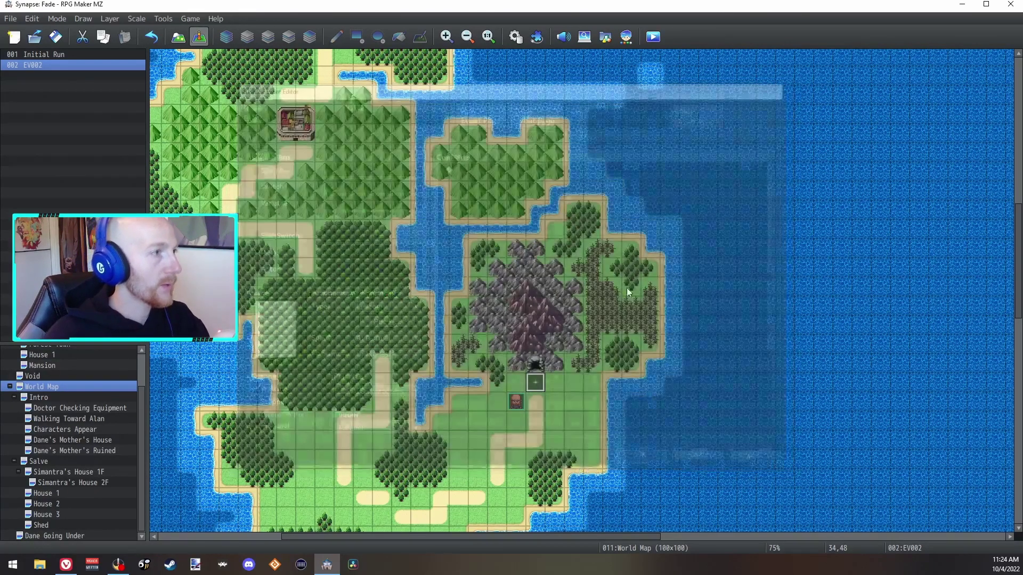
Delete the movement route command from the Item Animation common event and save the database.
{"action": "left_click", "coordinate": [515, 36]}
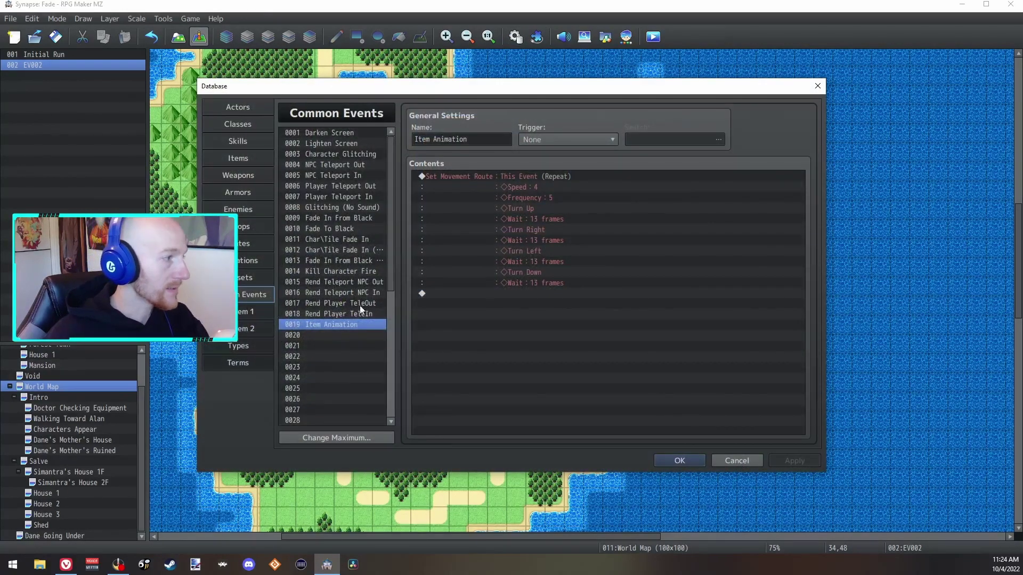
{"action": "left_click", "coordinate": [461, 178]}
{"action": "key", "text": "Delete"}
{"action": "left_click", "coordinate": [548, 138]}
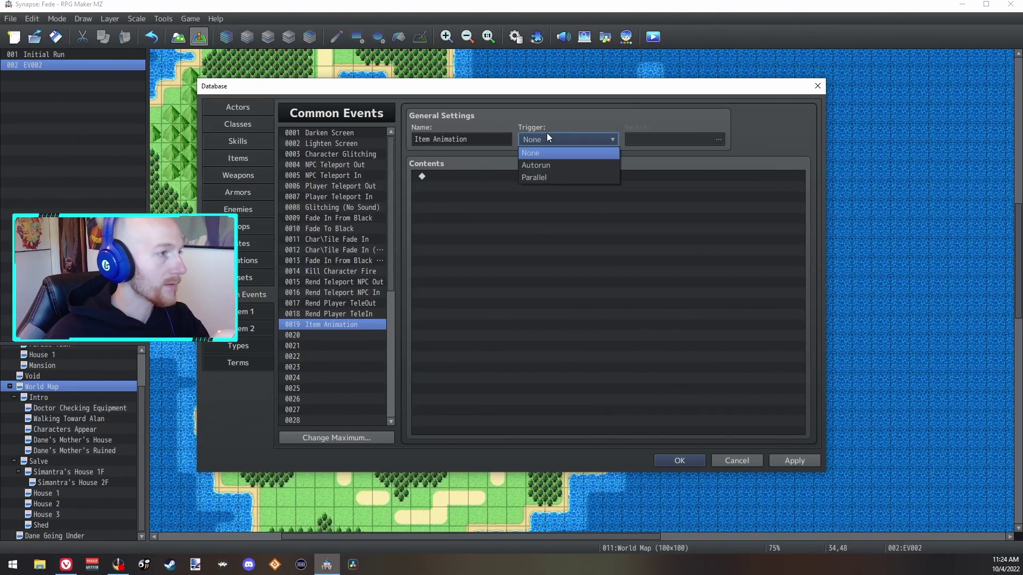
{"action": "left_click", "coordinate": [557, 104]}
{"action": "left_click", "coordinate": [794, 460]}
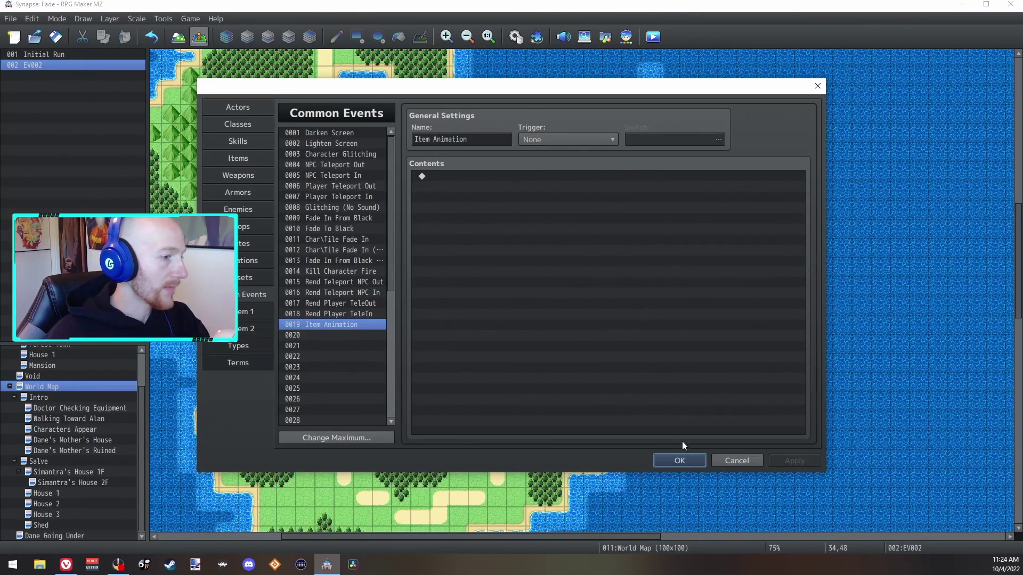
{"action": "left_click", "coordinate": [677, 459]}
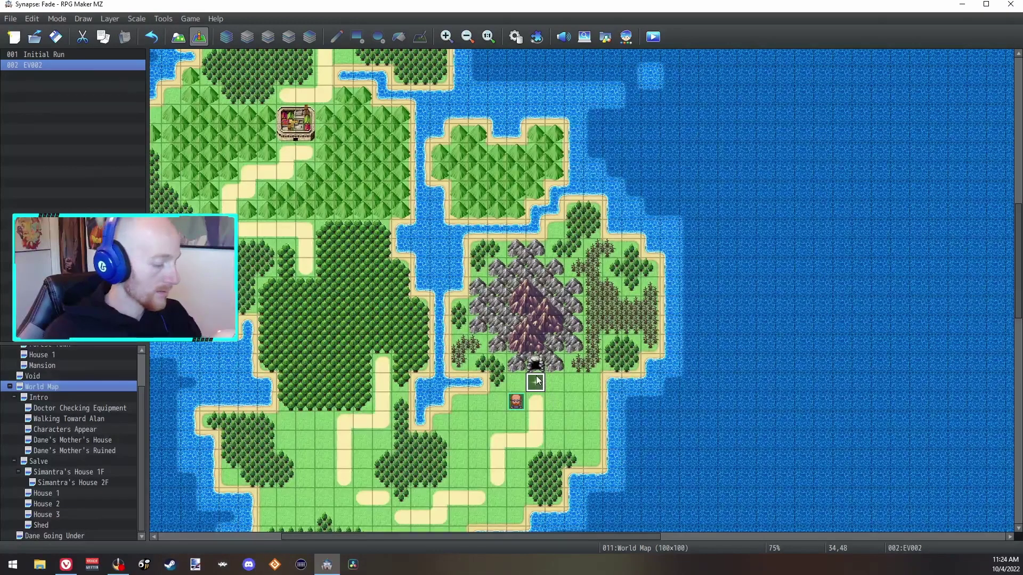
Delete EV002 from the World Map and open the Simantra's House 1F map.
{"action": "key", "text": "Delete"}
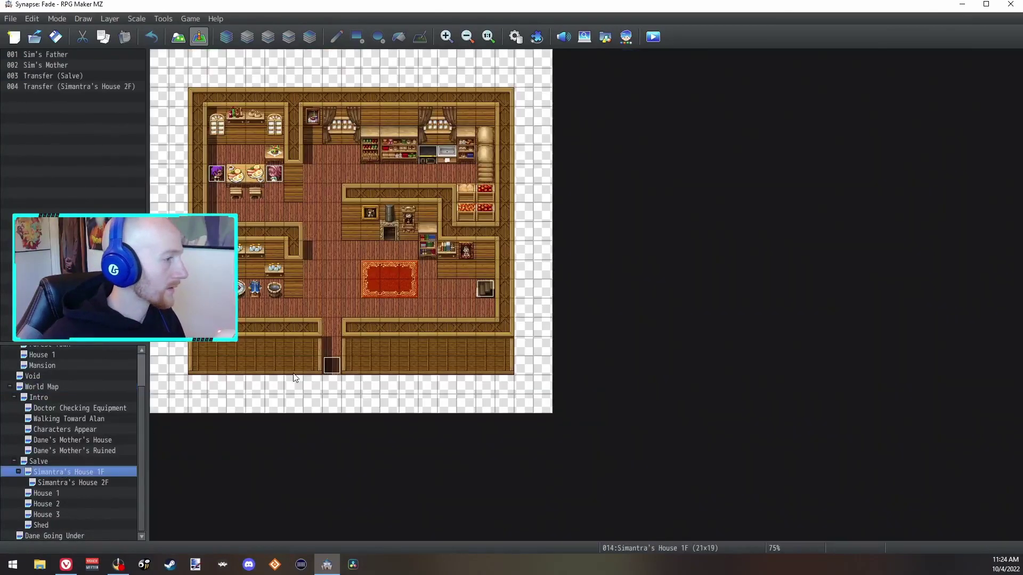
{"action": "left_click", "coordinate": [58, 474]}
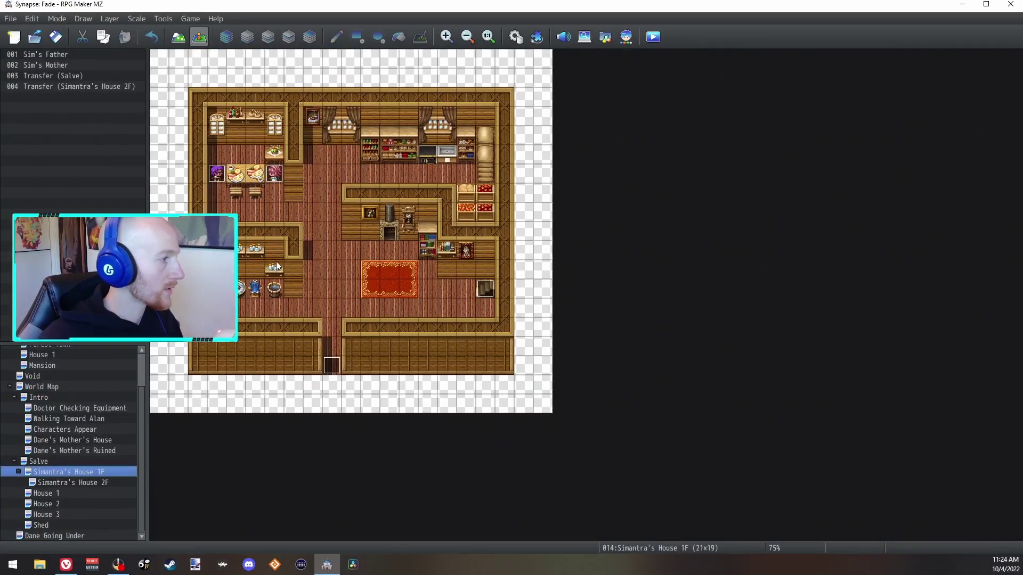
Paste the copied event onto the Simantra's House 2F map and name it Deyos' Equipment.
{"action": "left_click", "coordinate": [97, 483]}
{"action": "key", "text": "ctrl+v"}
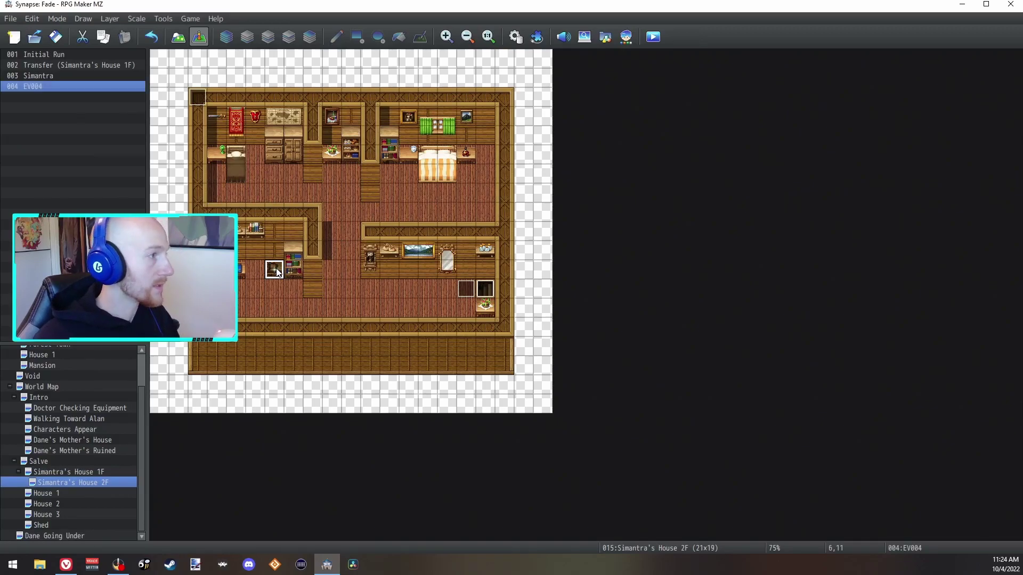
{"action": "double_click", "coordinate": [327, 187]}
{"action": "type", "text": "Deyos' Equ"}
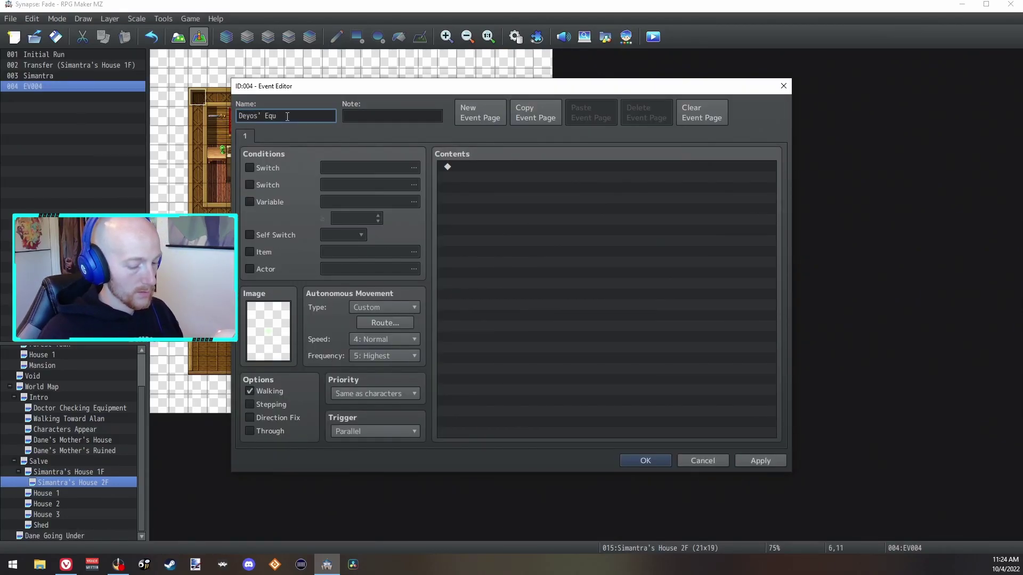
{"action": "type", "text": "ipment"}
Add a Change Equipment command that gives Deyos the Oak Sword Lv.1 as Weapon.
{"action": "double_click", "coordinate": [693, 175]}
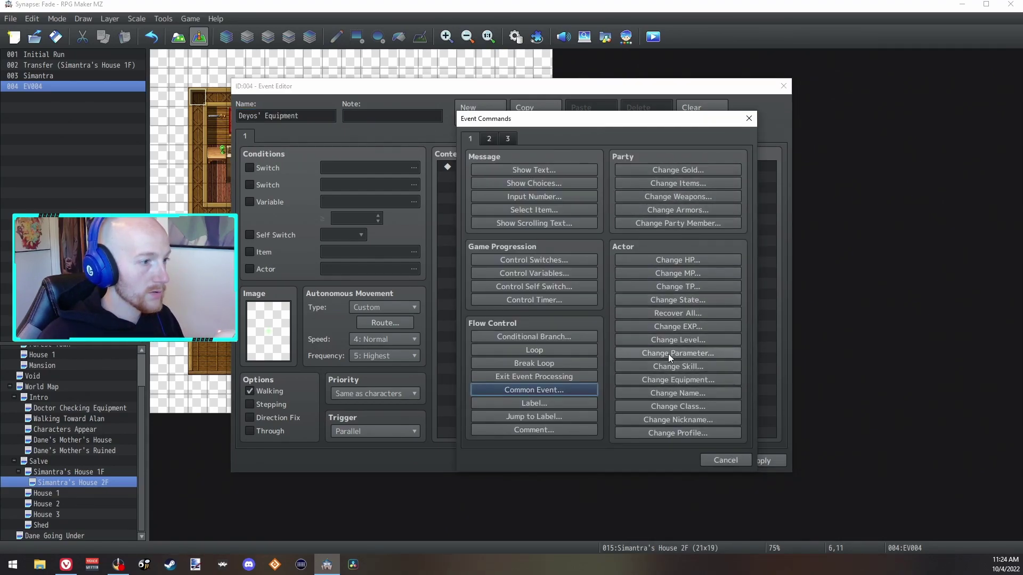
{"action": "left_click", "coordinate": [694, 381]}
{"action": "left_click", "coordinate": [597, 271]}
{"action": "double_click", "coordinate": [640, 251]}
{"action": "left_click", "coordinate": [583, 294]}
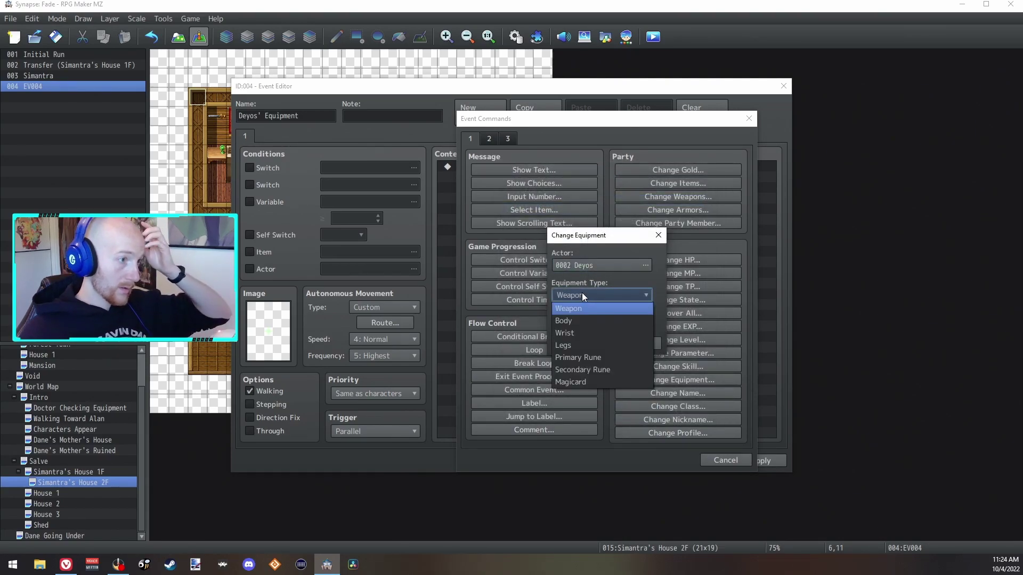
{"action": "left_click", "coordinate": [581, 293]}
{"action": "left_click", "coordinate": [587, 326]}
{"action": "left_click", "coordinate": [594, 351]}
{"action": "left_click", "coordinate": [593, 346]}
Duplicate the equipment command, set copies to Body = Leather Jacket, Wrist = Bracelet and Legs = Leather Boots, and save the event.
{"action": "left_click", "coordinate": [503, 170]}
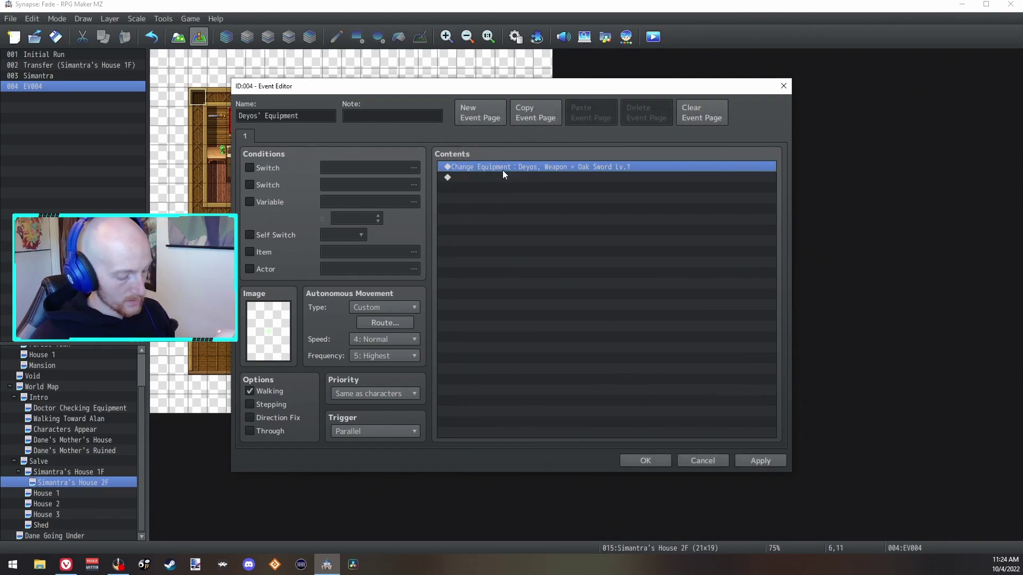
{"action": "key", "text": "ctrl+c"}
{"action": "key", "text": "Down"}
{"action": "key", "text": "ctrl+v"}
{"action": "key", "text": "ctrl+v"}
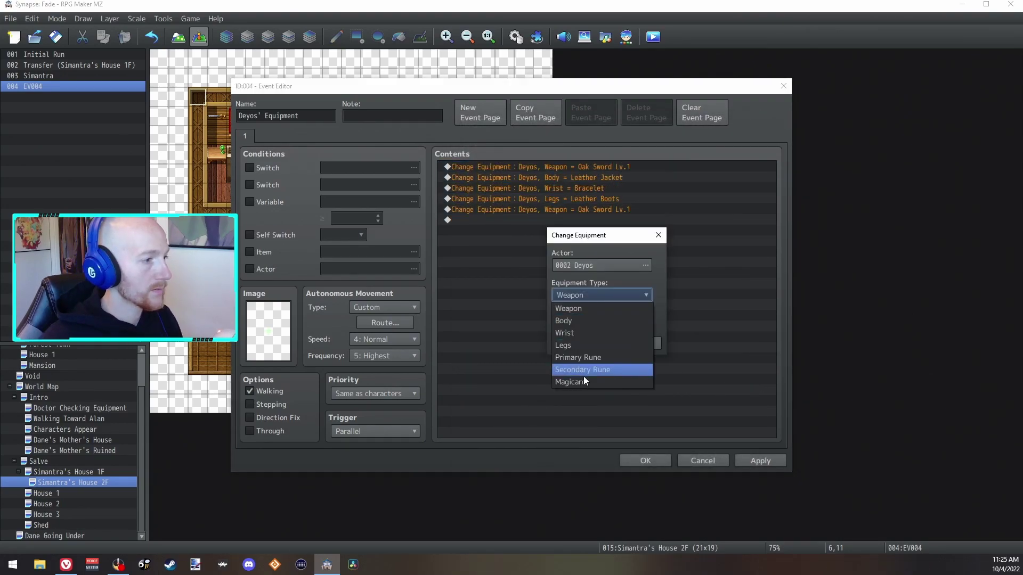
{"action": "left_click", "coordinate": [666, 297]}
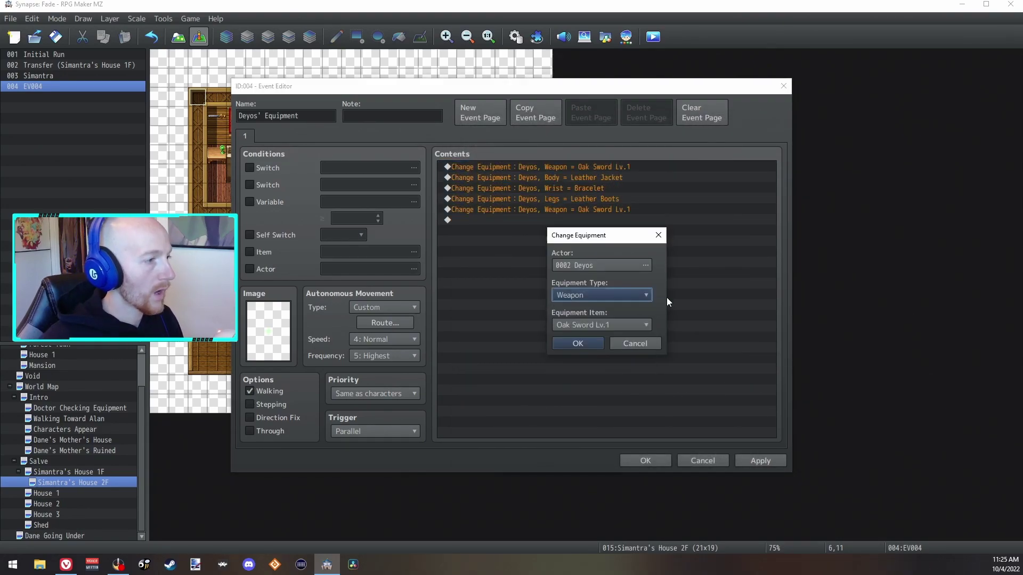
{"action": "left_click", "coordinate": [596, 340]}
{"action": "left_click", "coordinate": [645, 461]}
Raise the maximum number of equipment types to 8 and insert Shield after Weapon, moving the other types down.
{"action": "key", "text": "F9"}
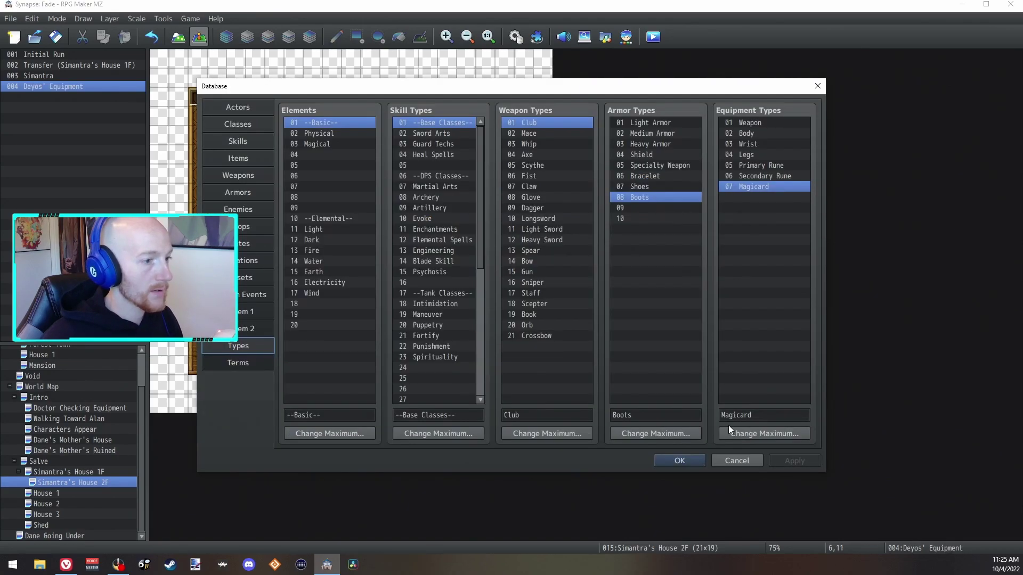
{"action": "left_click", "coordinate": [745, 435]}
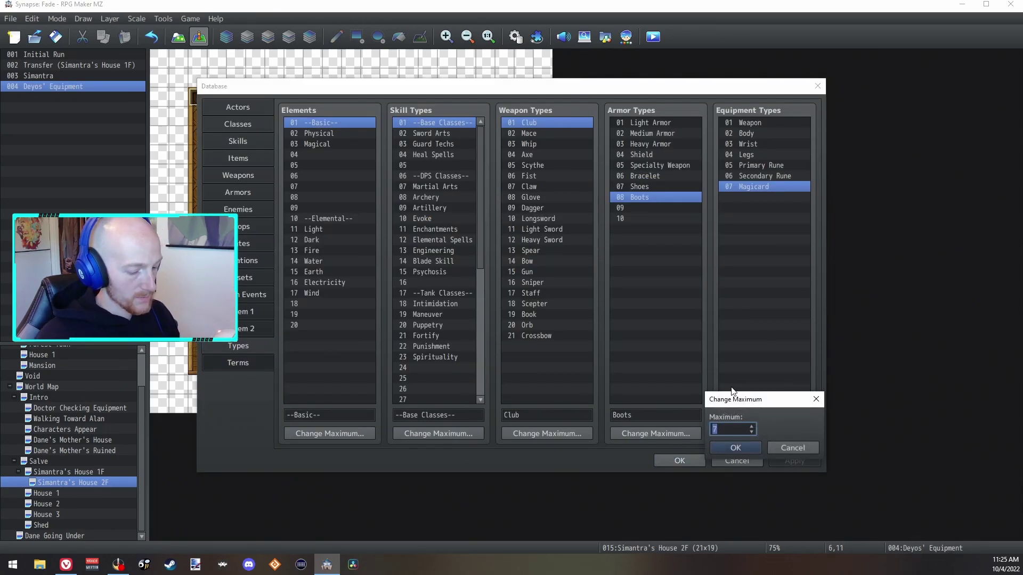
{"action": "type", "text": "8"}
{"action": "left_click", "coordinate": [735, 448]}
{"action": "left_click", "coordinate": [751, 155]}
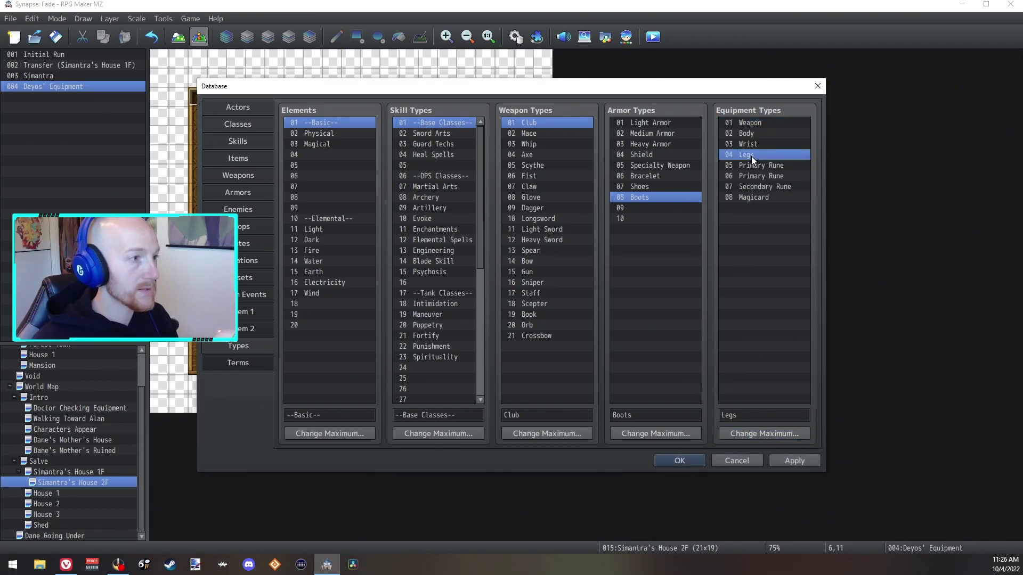
{"action": "left_click", "coordinate": [761, 165]}
{"action": "left_click", "coordinate": [753, 151]}
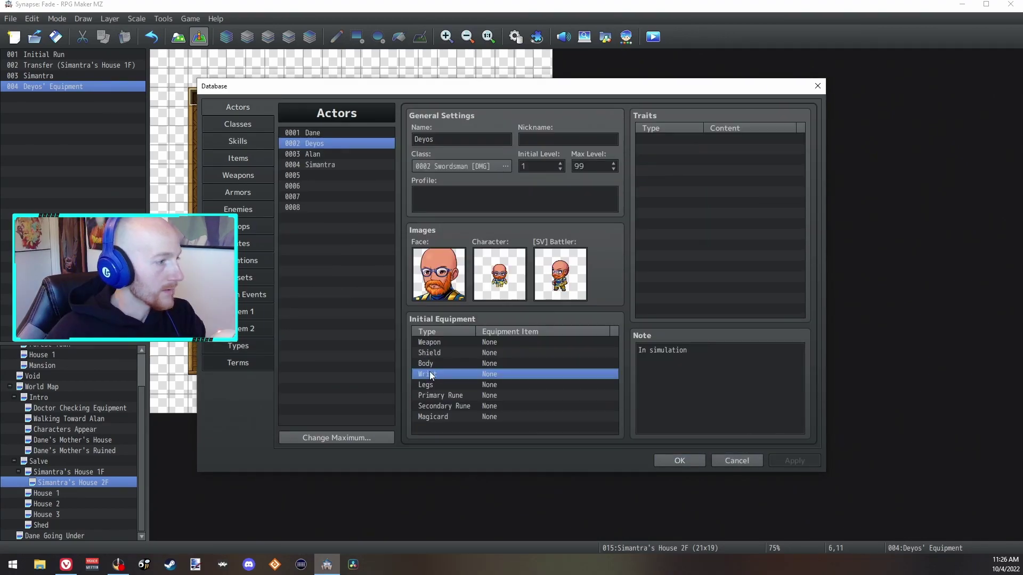
Check Deyos's initial equipment slots, the Swordsman class's Shield trait, and the Shield command in the Deyos' Equipment event.
{"action": "left_click_drag", "start_coordinate": [429, 369], "coordinate": [426, 384]}
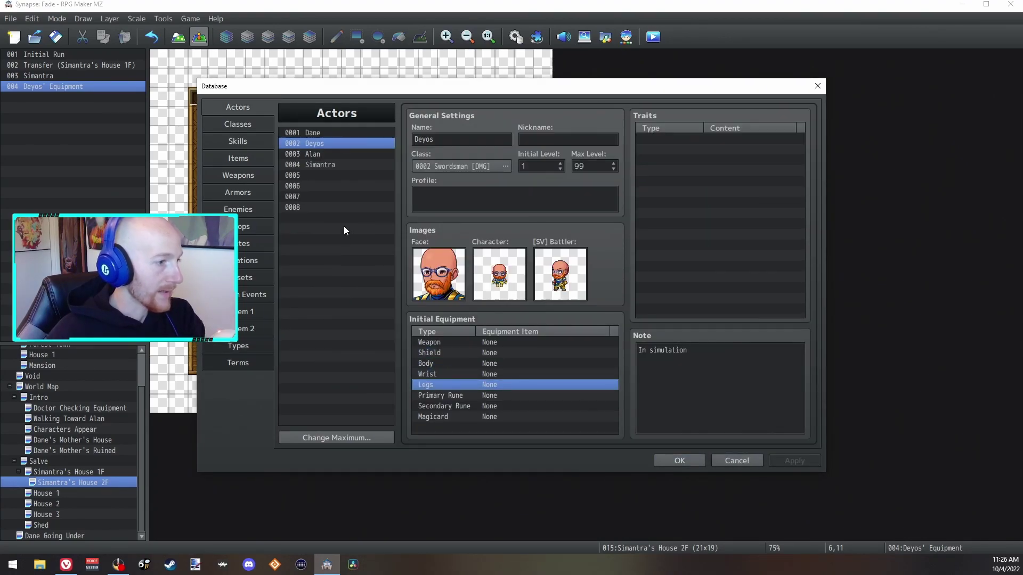
{"action": "left_click", "coordinate": [243, 126]}
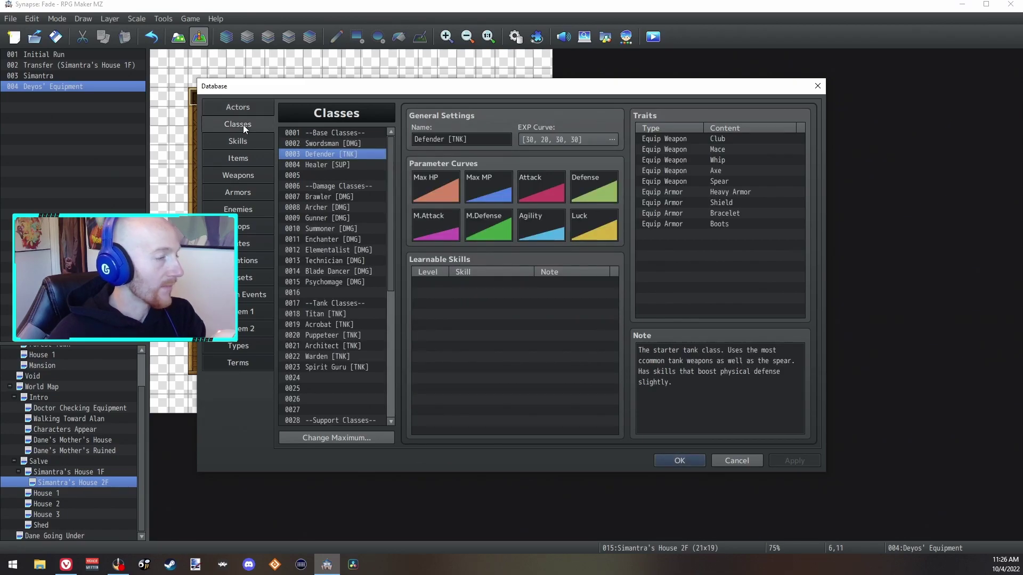
{"action": "left_click", "coordinate": [344, 144]}
{"action": "left_click", "coordinate": [670, 204]}
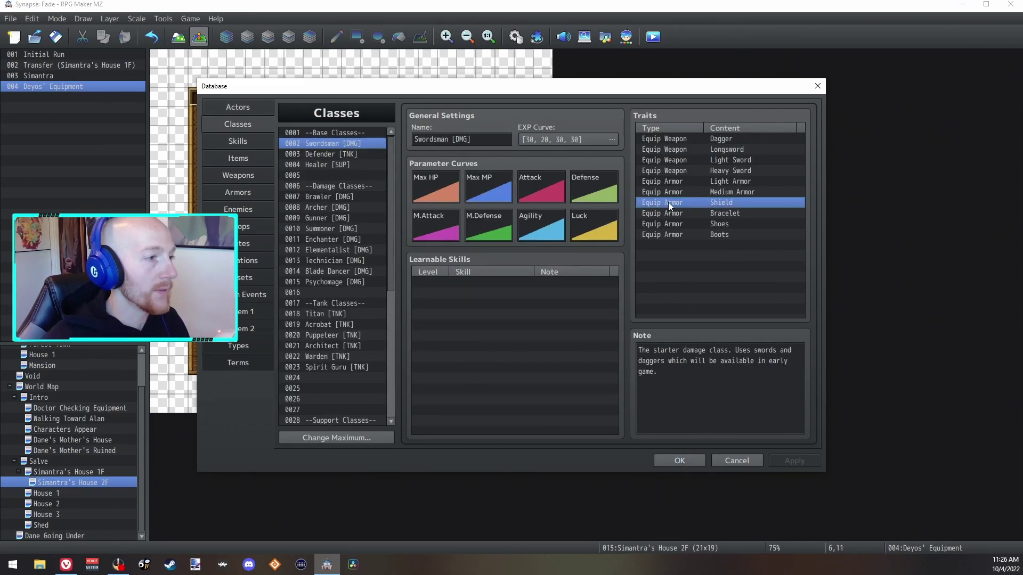
{"action": "double_click", "coordinate": [721, 204]}
{"action": "key", "text": "Escape"}
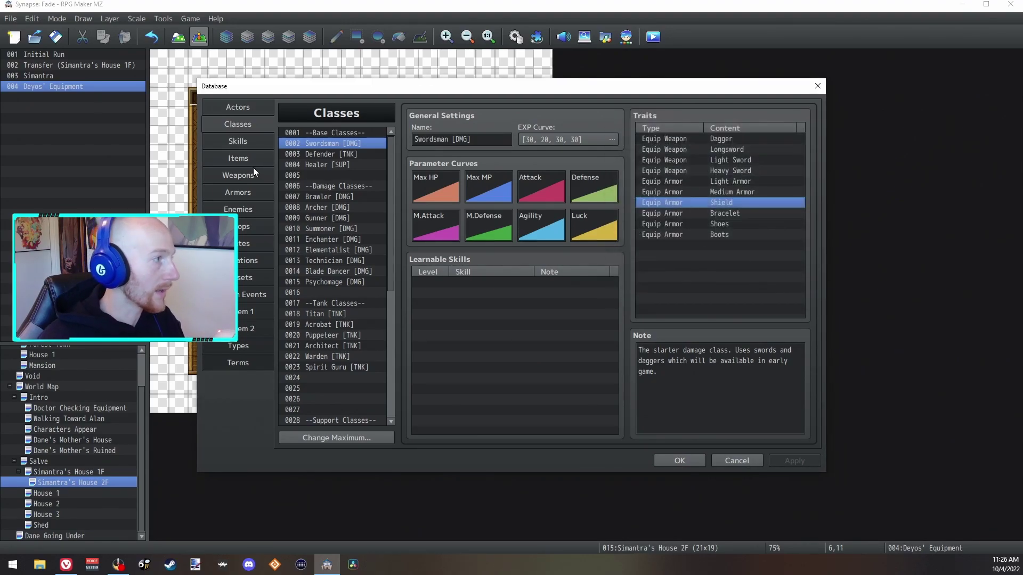
{"action": "left_click", "coordinate": [240, 111]}
{"action": "left_click", "coordinate": [238, 120]}
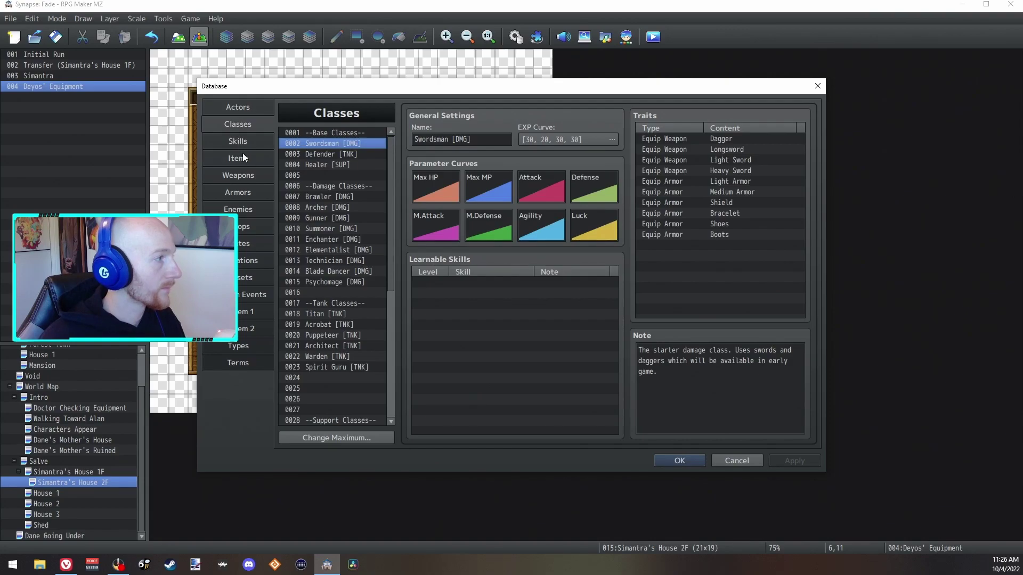
{"action": "left_click", "coordinate": [242, 144]}
{"action": "left_click", "coordinate": [244, 159]}
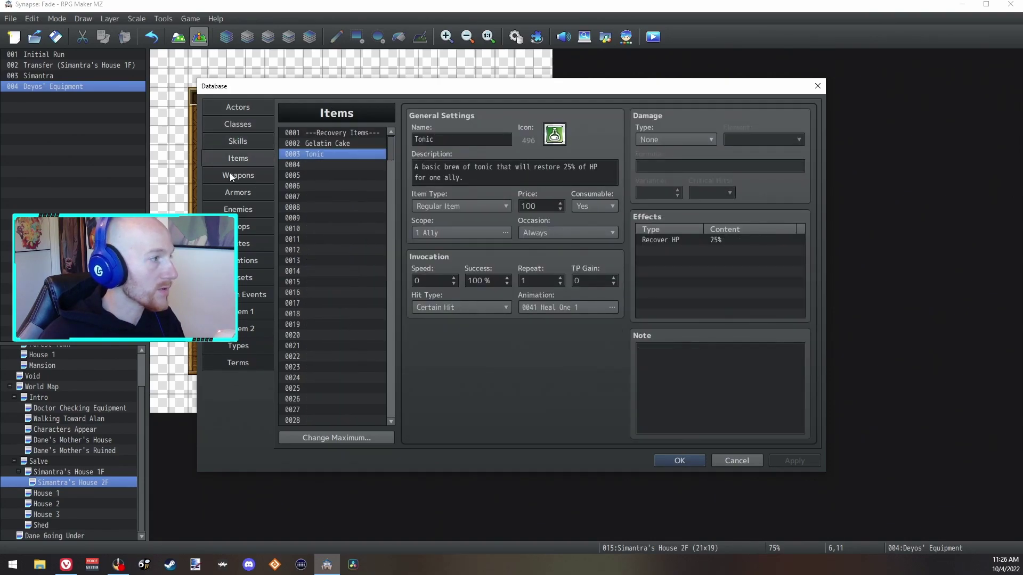
{"action": "left_click", "coordinate": [226, 176]}
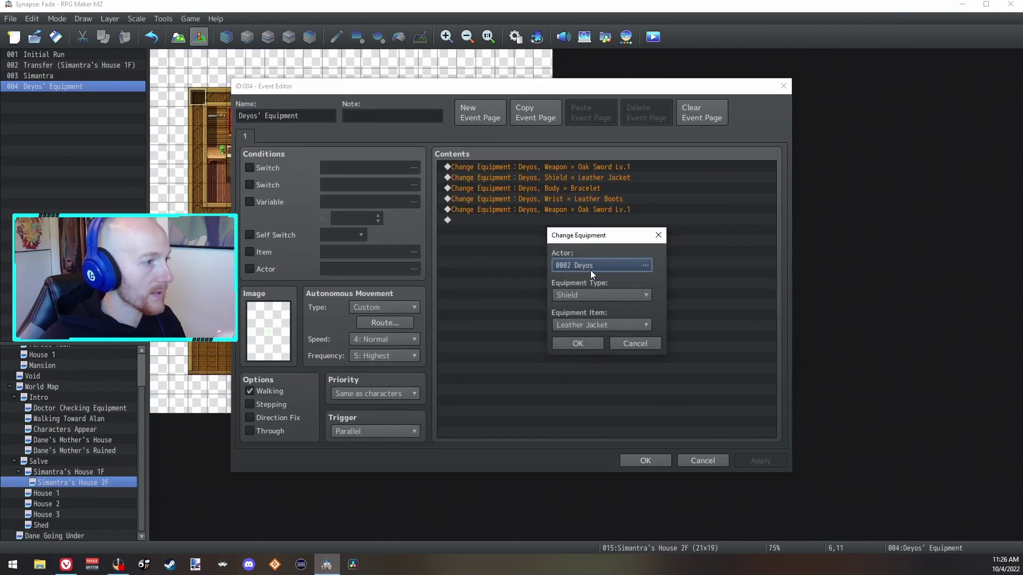
{"action": "left_click", "coordinate": [587, 295]}
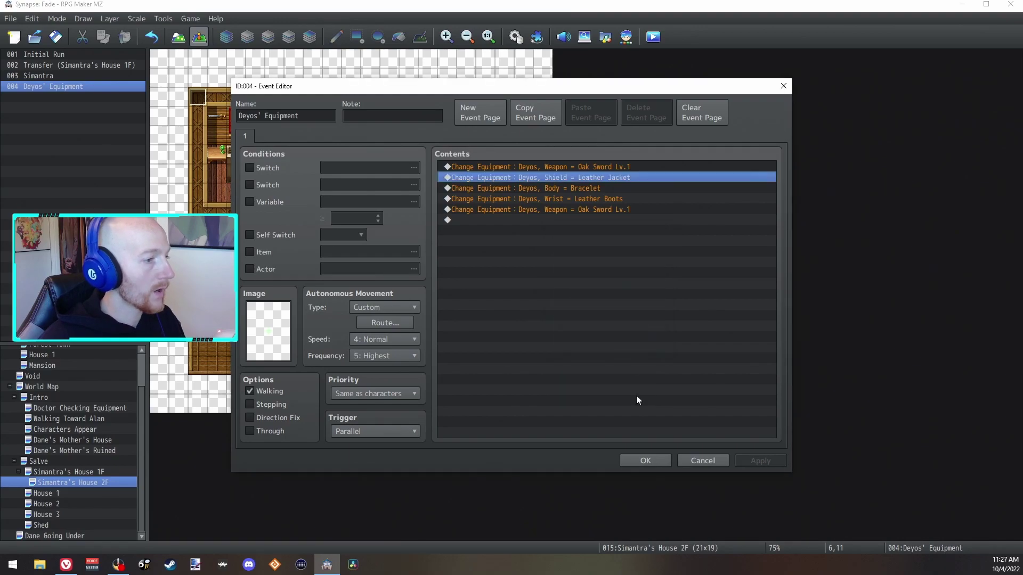
{"action": "left_click", "coordinate": [706, 462]}
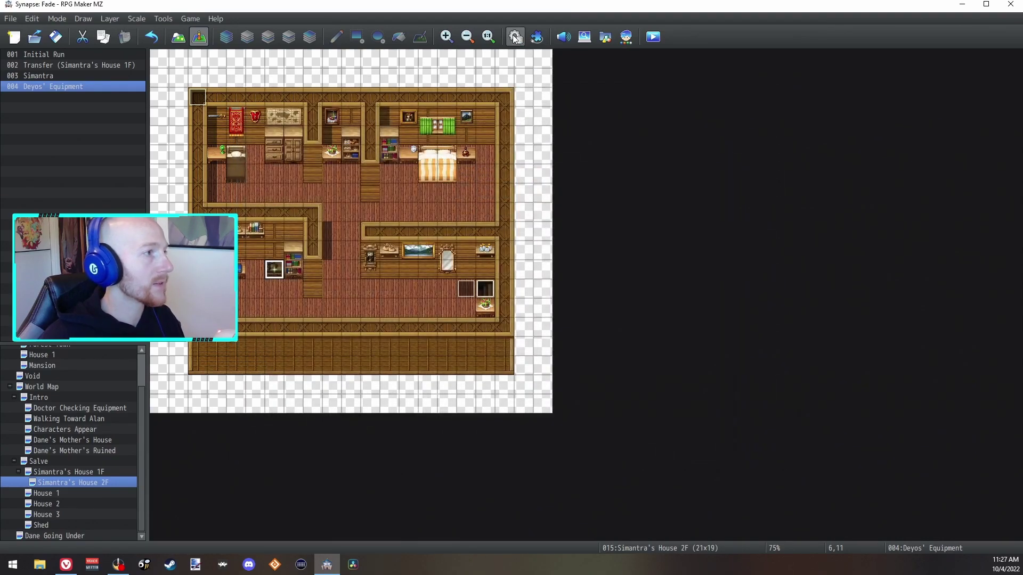
Set the Wooden Shield's equipment type to Shield in the armors database and save.
{"action": "left_click", "coordinate": [514, 36]}
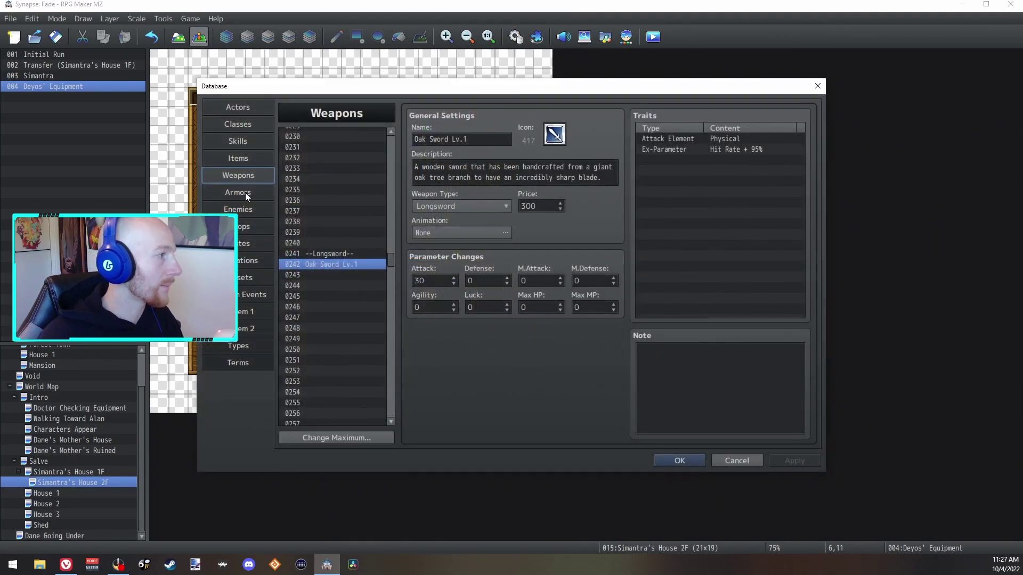
{"action": "left_click", "coordinate": [245, 193]}
{"action": "left_click", "coordinate": [427, 206]}
{"action": "left_click", "coordinate": [336, 279]}
{"action": "left_click", "coordinate": [498, 208]}
{"action": "left_click", "coordinate": [468, 241]}
{"action": "left_click_drag", "start_coordinate": [391, 156], "coordinate": [391, 177]}
{"action": "left_click", "coordinate": [341, 253]}
{"action": "left_click", "coordinate": [462, 206]}
{"action": "scroll", "coordinate": [351, 257], "scroll_direction": "down", "scroll_amount": 13}
{"action": "left_click", "coordinate": [341, 176]}
{"action": "left_click_drag", "start_coordinate": [391, 224], "coordinate": [392, 354]}
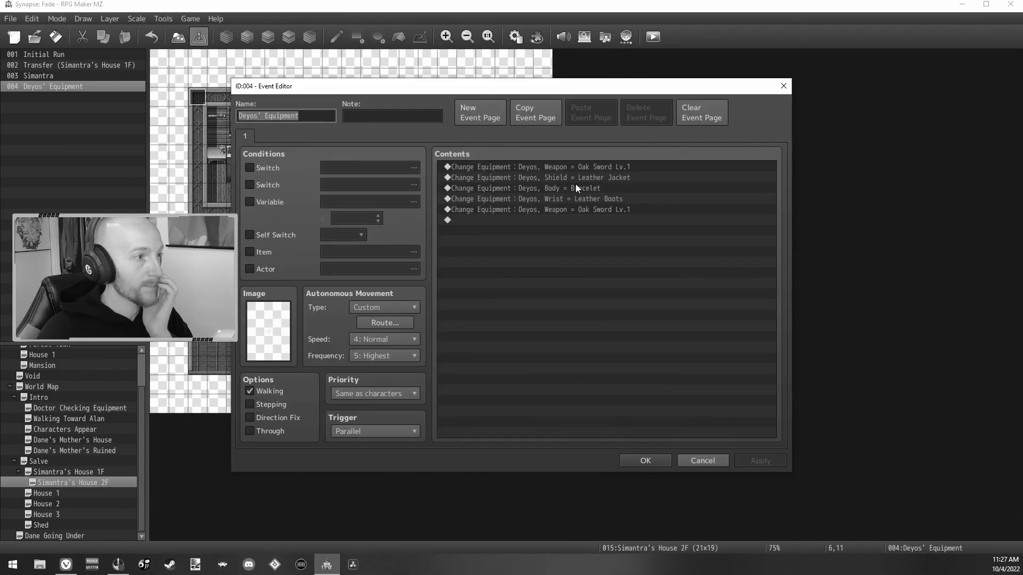
{"action": "double_click", "coordinate": [577, 178]}
{"action": "double_click", "coordinate": [577, 177]}
{"action": "left_click", "coordinate": [640, 325]}
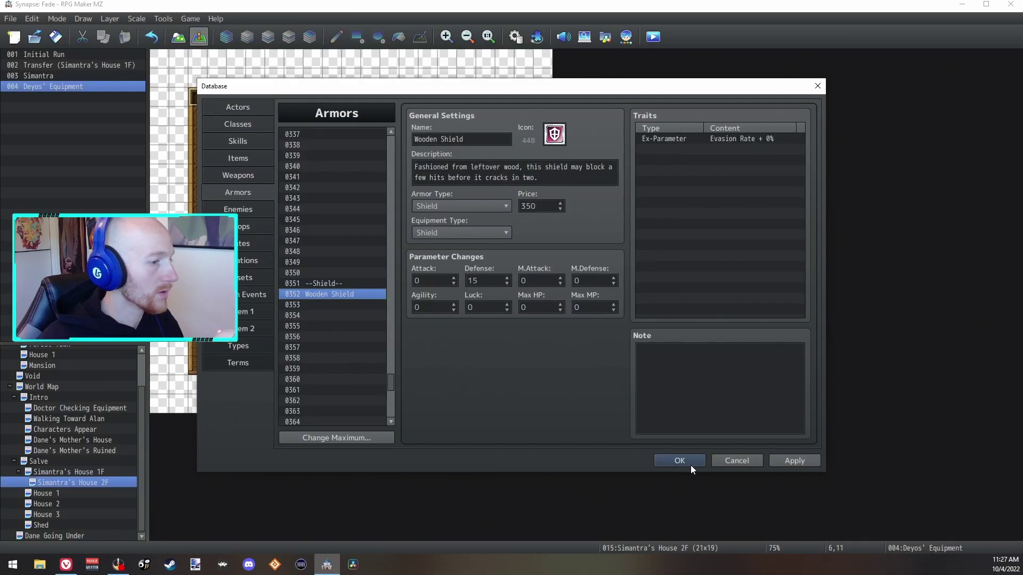
{"action": "left_click", "coordinate": [690, 466]}
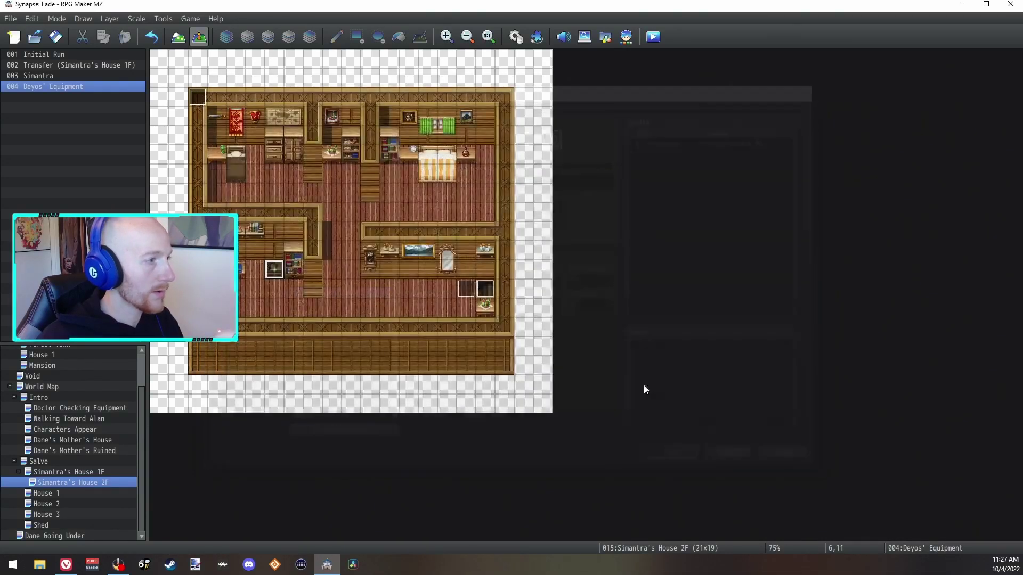
Change the second command of the Deyos' Equipment event to equip the Wooden Shield as Shield and save the event.
{"action": "double_click", "coordinate": [275, 267]}
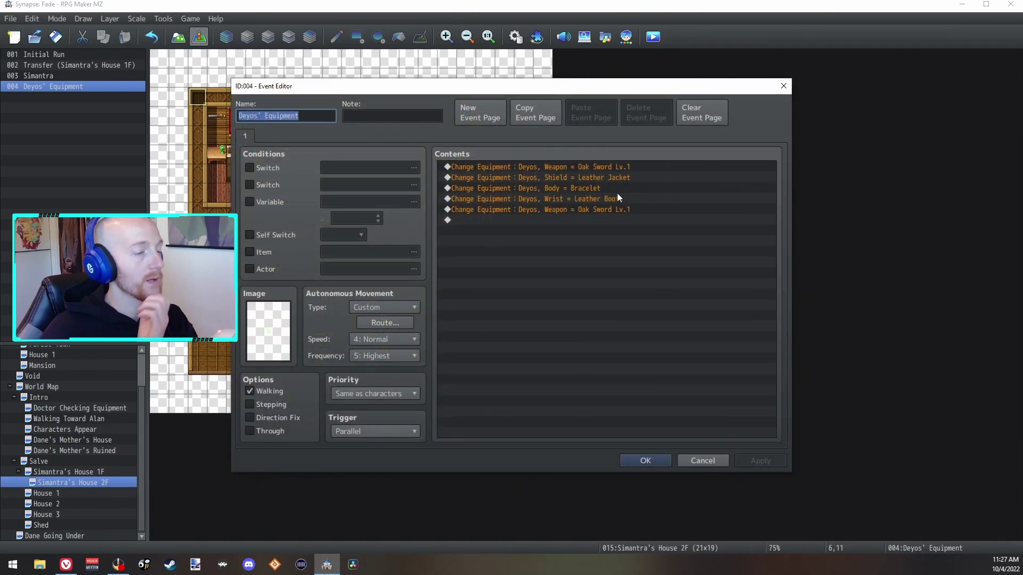
{"action": "left_click", "coordinate": [584, 179]}
{"action": "left_click", "coordinate": [578, 171]}
{"action": "double_click", "coordinate": [577, 177]}
{"action": "left_click", "coordinate": [584, 295]}
{"action": "left_click", "coordinate": [584, 322]}
{"action": "left_click", "coordinate": [588, 324]}
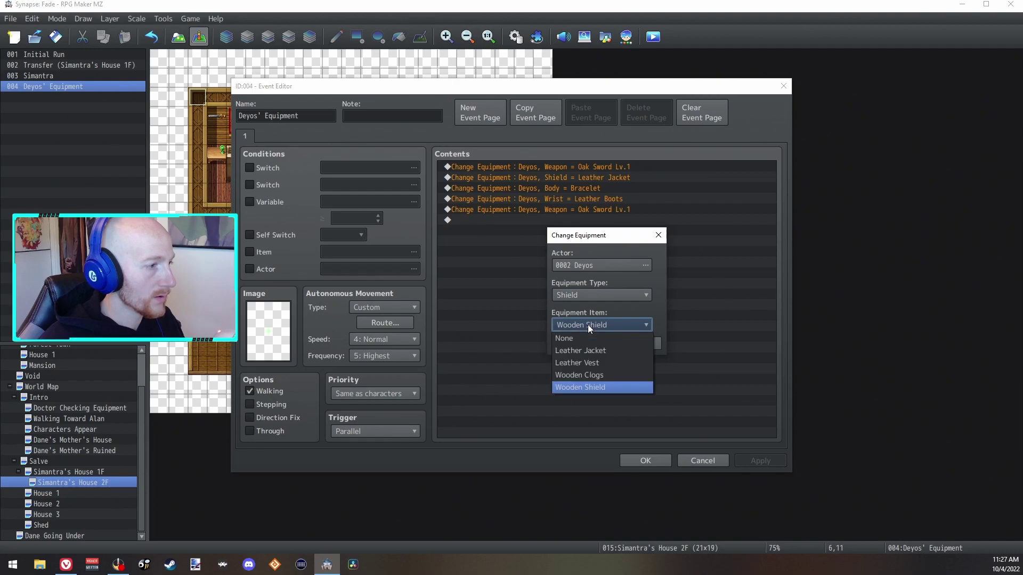
{"action": "left_click", "coordinate": [664, 309]}
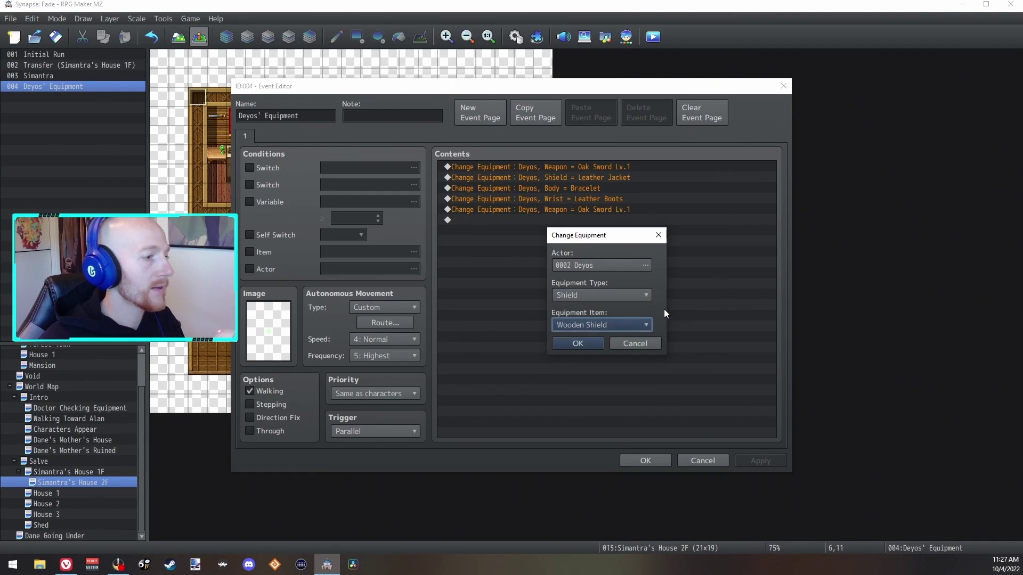
{"action": "left_click", "coordinate": [567, 348]}
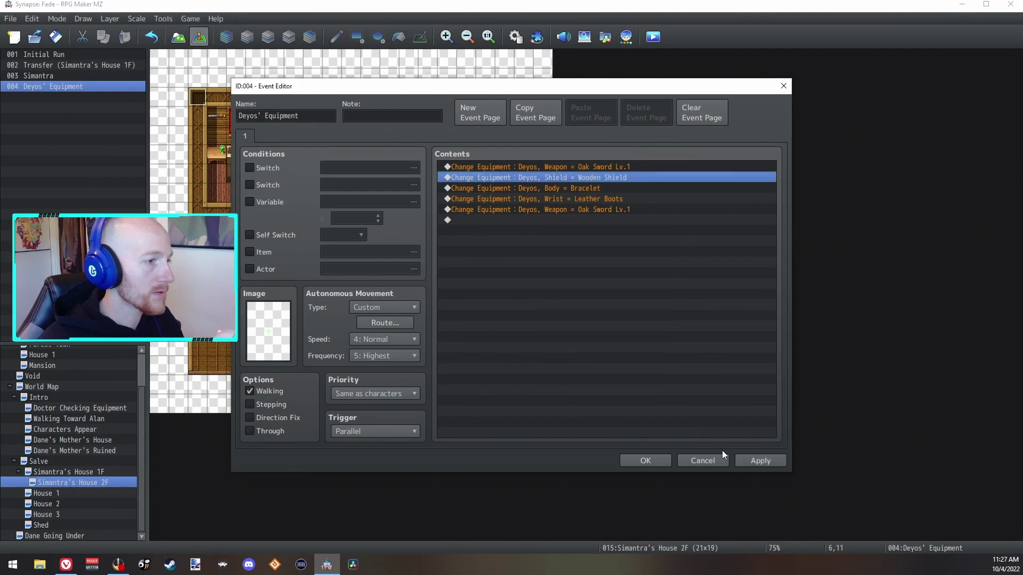
{"action": "left_click", "coordinate": [629, 463]}
Correct the armors' equipment types, setting Wooden Clogs and Leather Boots to Legs and Leather Jacket to Body, and save the database.
{"action": "left_click", "coordinate": [515, 36]}
{"action": "left_click", "coordinate": [461, 233]}
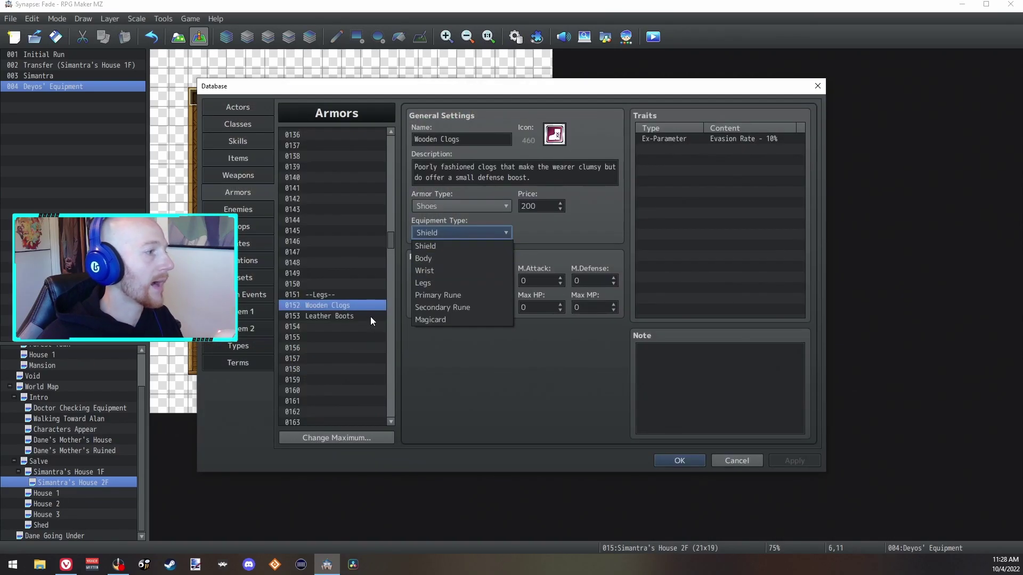
{"action": "scroll", "coordinate": [371, 224], "scroll_direction": "up", "scroll_amount": 20}
{"action": "left_click", "coordinate": [371, 143]}
{"action": "left_click", "coordinate": [433, 237]}
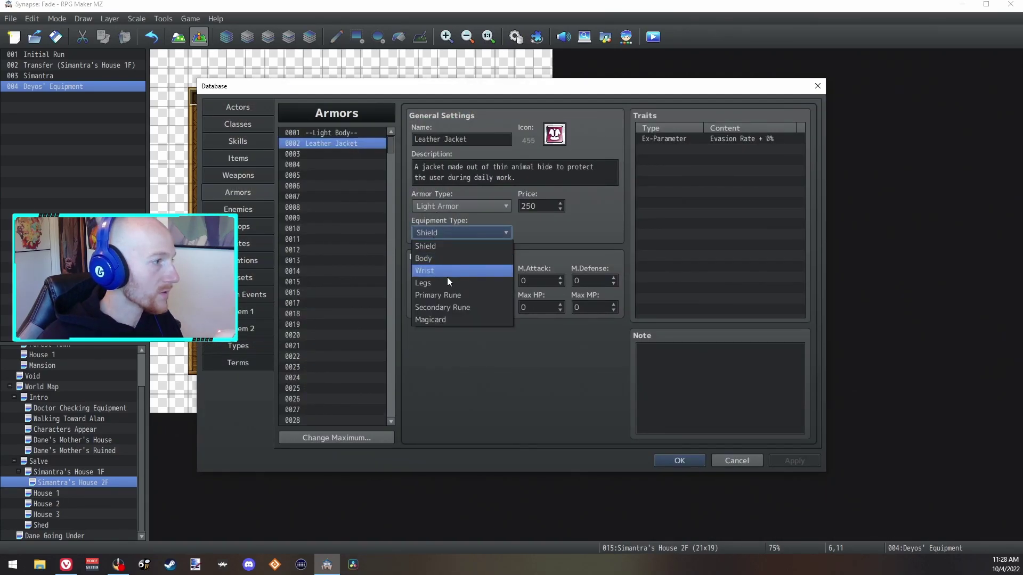
{"action": "left_click", "coordinate": [444, 258]}
{"action": "key", "text": "Return"}
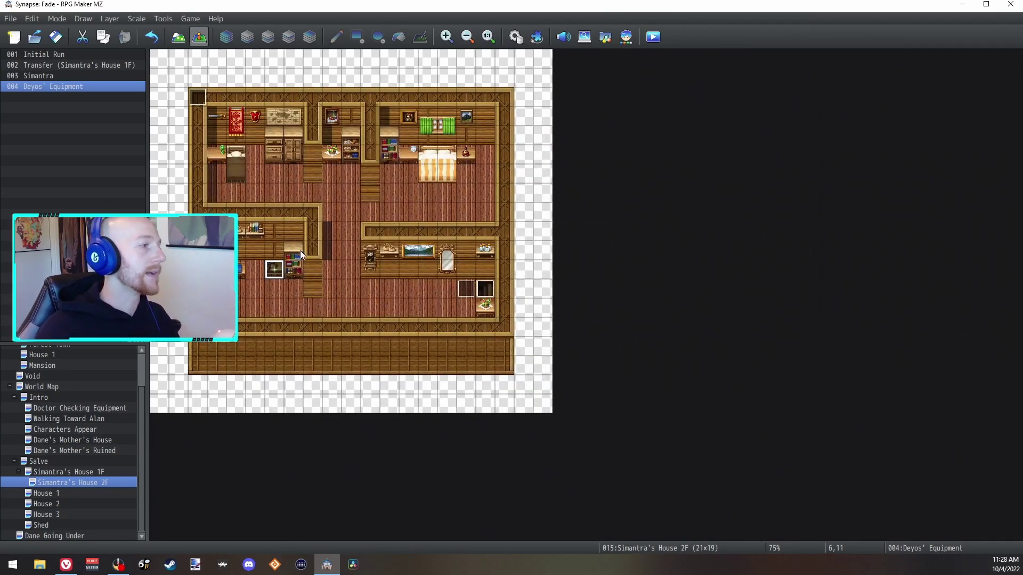
Change the third command of the Deyos' Equipment event to Body = Leather Jacket.
{"action": "double_click", "coordinate": [274, 269]}
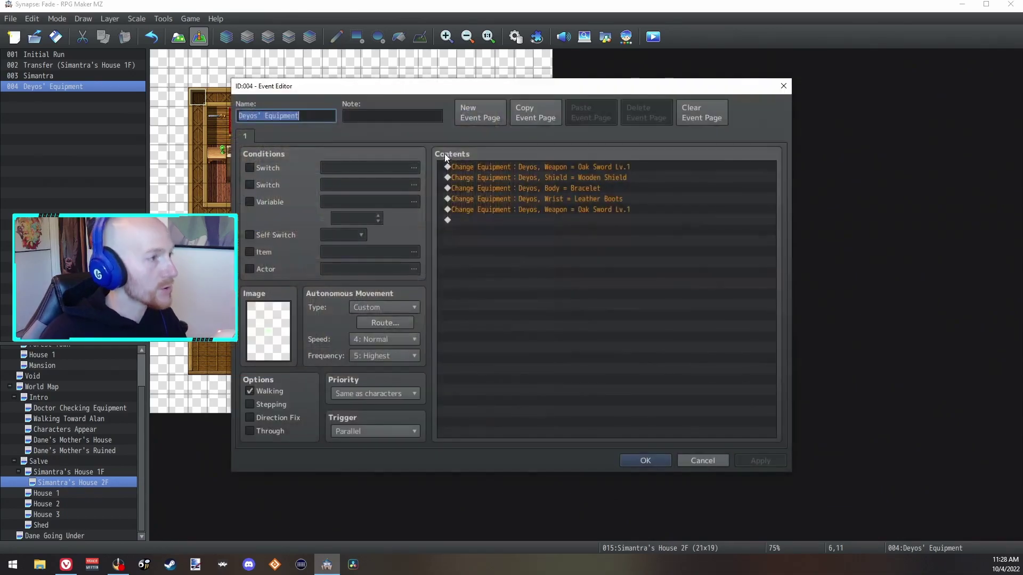
{"action": "double_click", "coordinate": [534, 177]}
{"action": "key", "text": "Return"}
{"action": "left_click", "coordinate": [577, 190]}
{"action": "key", "text": "Return"}
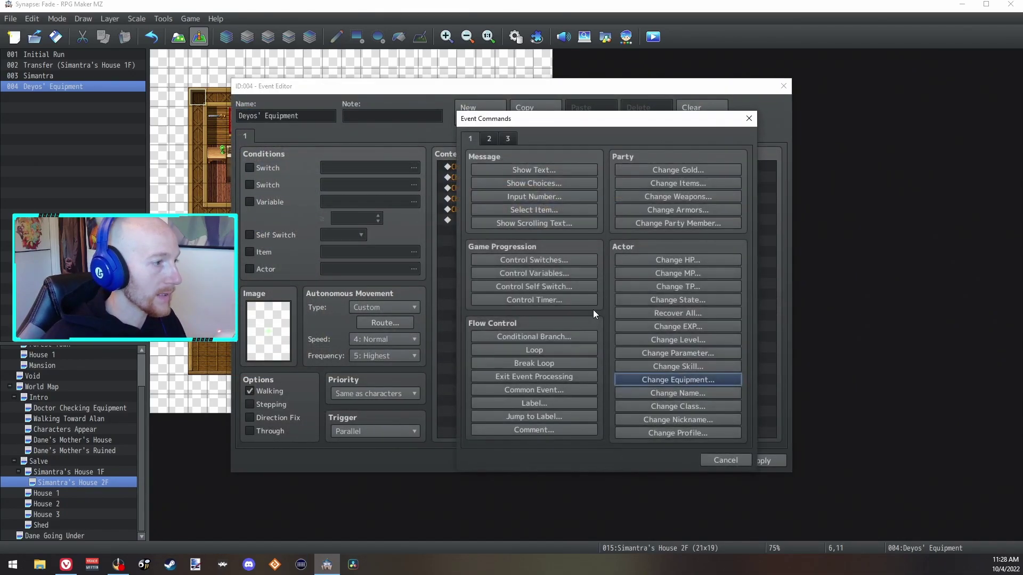
{"action": "left_click", "coordinate": [678, 380]}
{"action": "left_click", "coordinate": [601, 325]}
{"action": "left_click", "coordinate": [596, 353]}
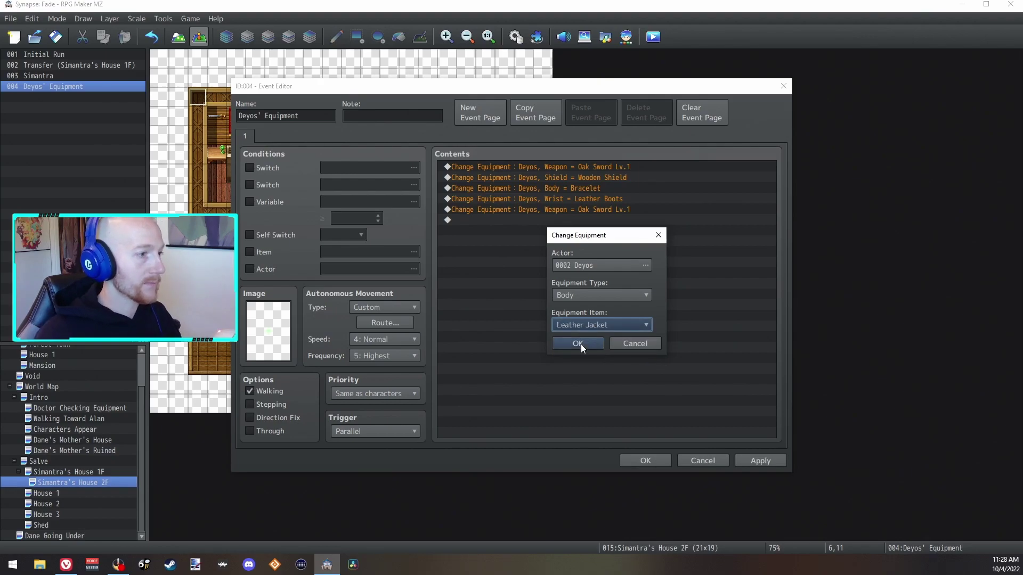
{"action": "left_click", "coordinate": [581, 344]}
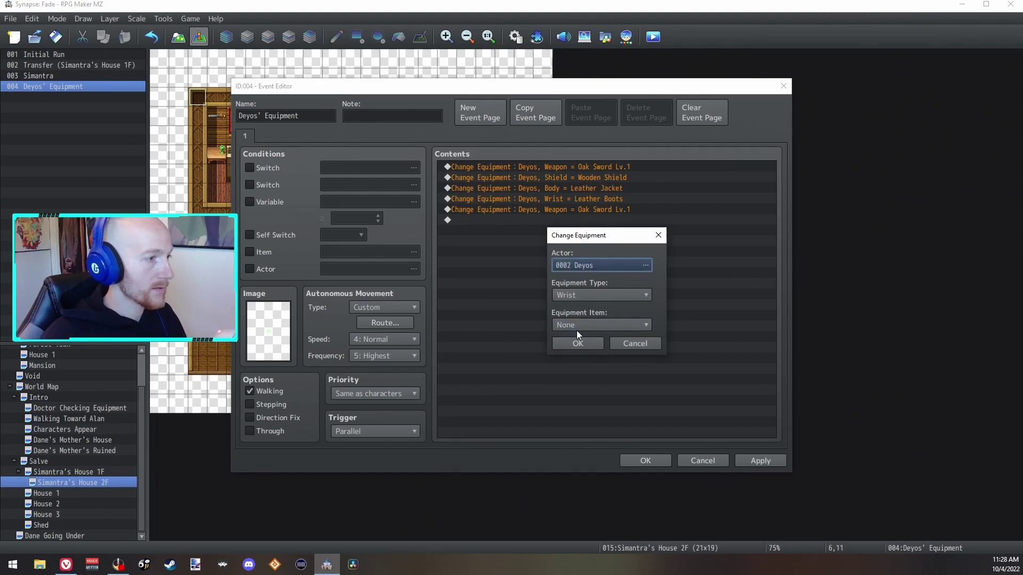
Set the fourth equipment command to Wrist = Bracelet and the fifth to Legs = Leather Boots, and apply the changes.
{"action": "left_click", "coordinate": [576, 326]}
{"action": "left_click", "coordinate": [577, 353]}
{"action": "left_click", "coordinate": [577, 346]}
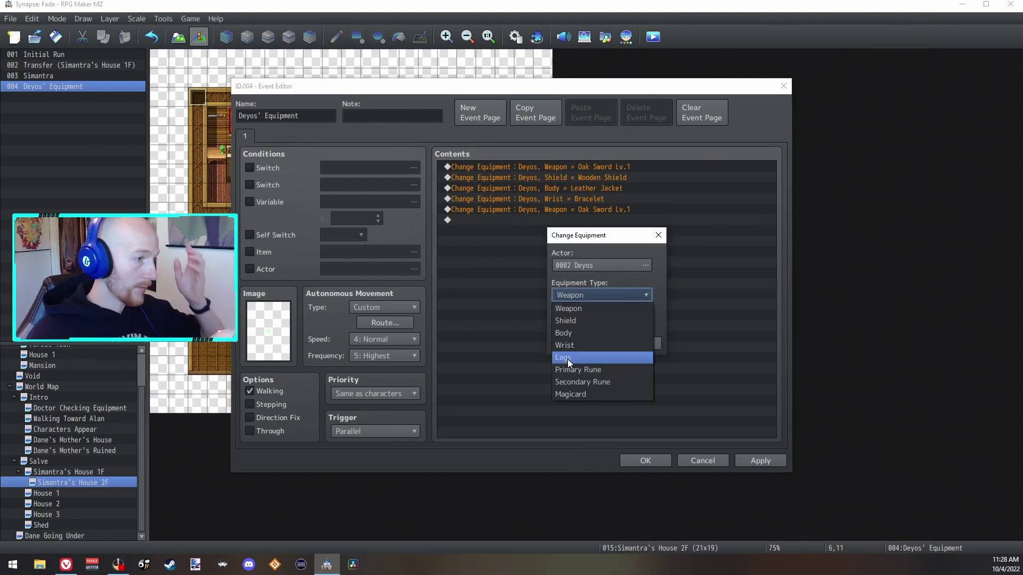
{"action": "left_click", "coordinate": [567, 359]}
{"action": "left_click", "coordinate": [579, 323]}
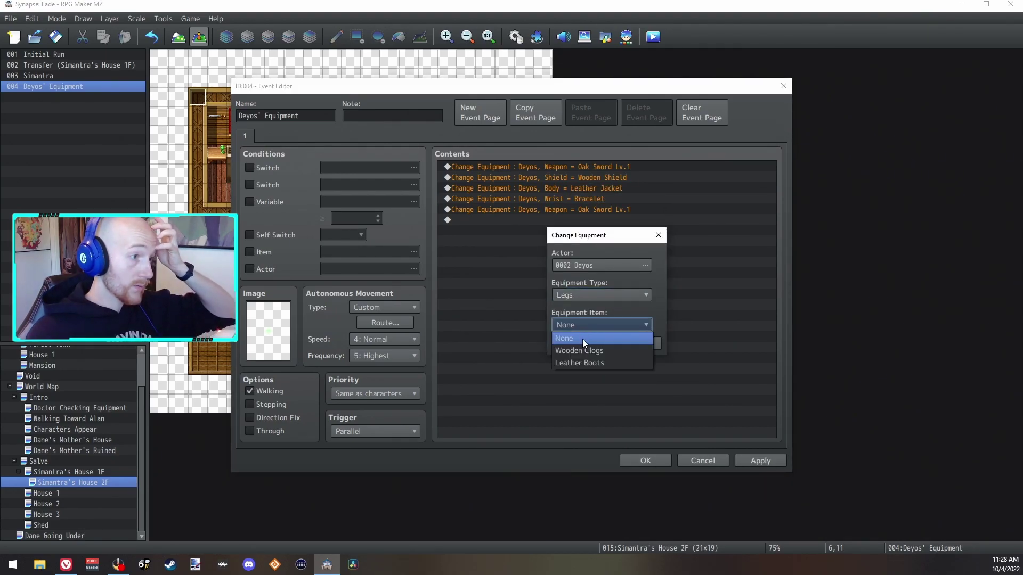
{"action": "left_click", "coordinate": [594, 363]}
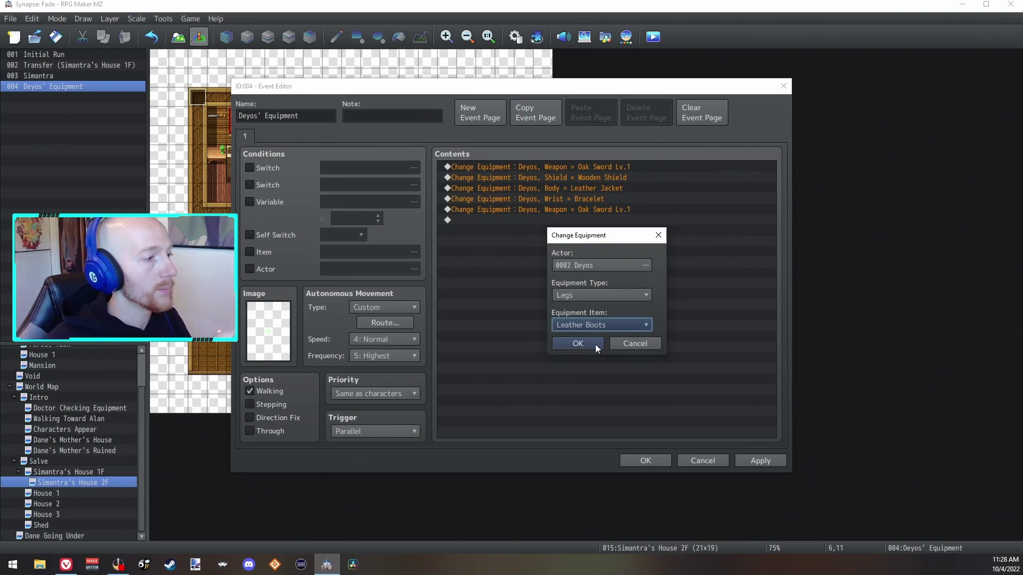
{"action": "left_click", "coordinate": [577, 344]}
{"action": "left_click", "coordinate": [761, 461]}
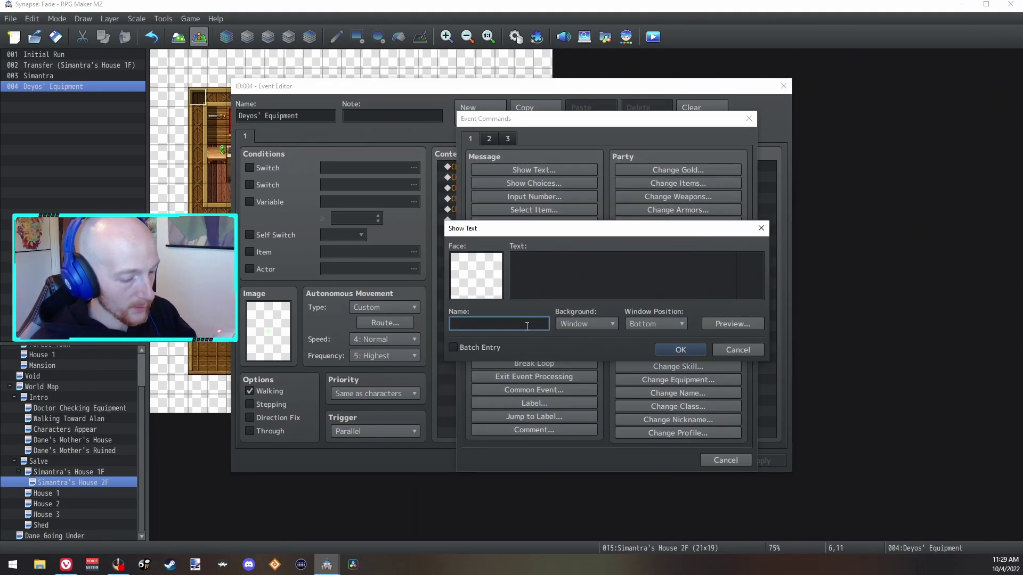
Add a Show Text message from \c[27]SYSTEM beginning "You found an" after the equipment commands and save the event.
{"action": "left_click", "coordinate": [682, 351]}
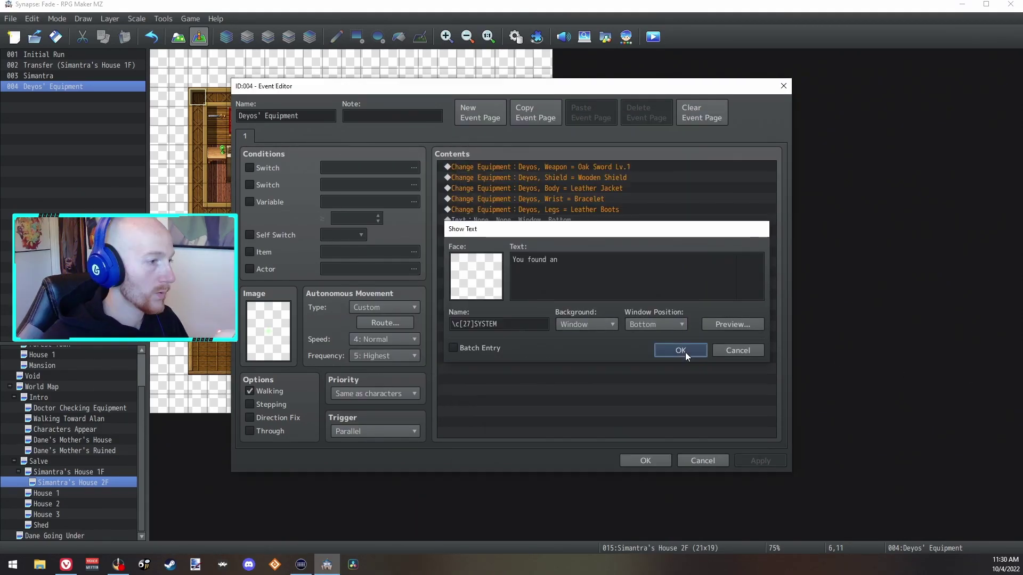
{"action": "left_click", "coordinate": [646, 460]}
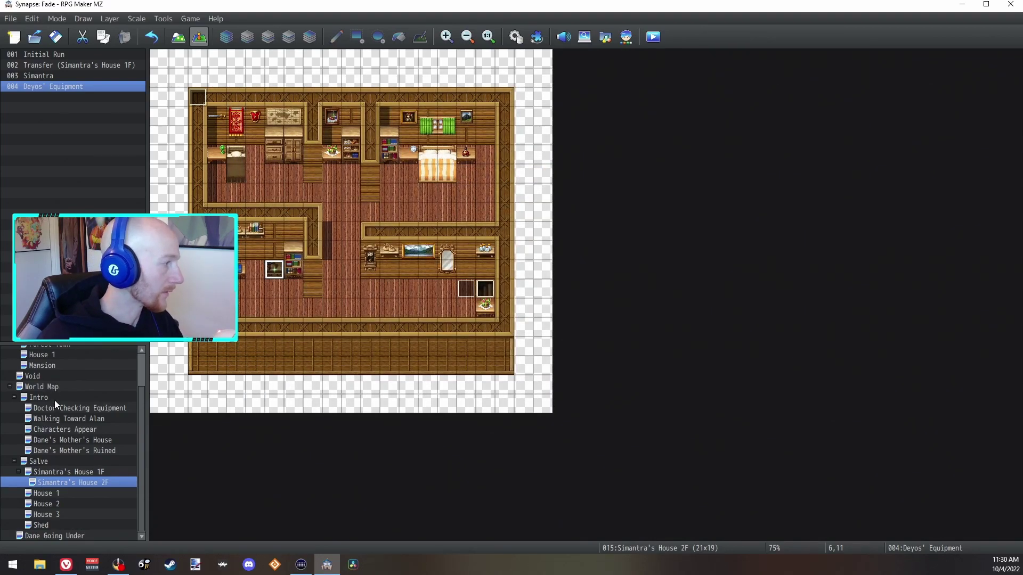
Examine how the Gelatin Cake event in Dane's Mother's House words its item-received message.
{"action": "left_click", "coordinate": [53, 440]}
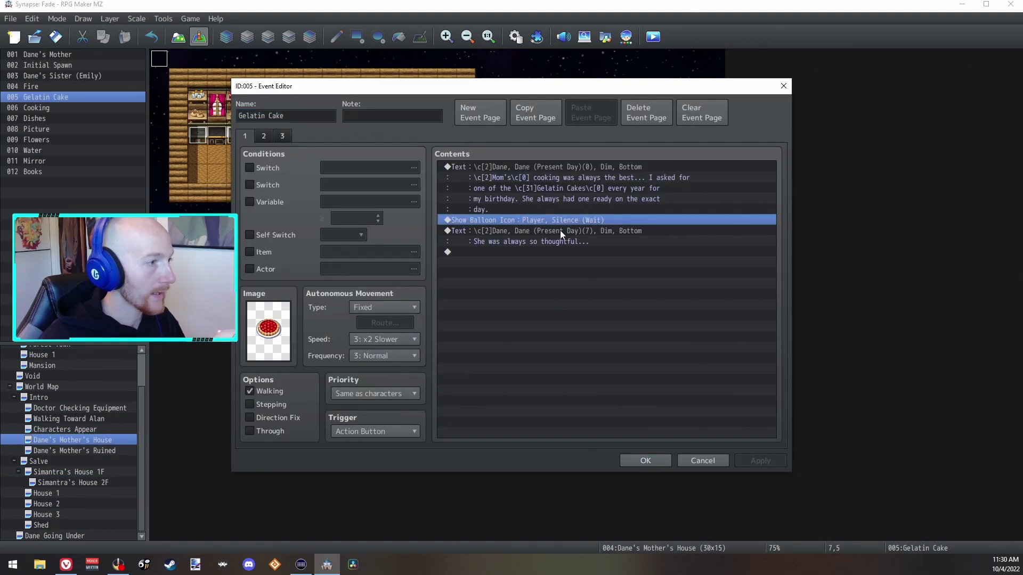
{"action": "left_click", "coordinate": [560, 230]}
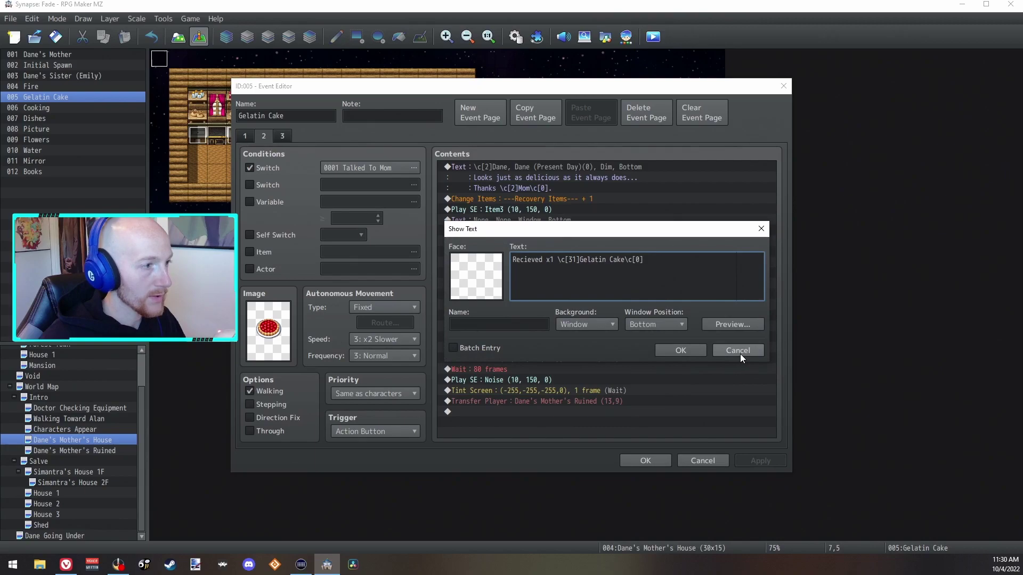
{"action": "left_click", "coordinate": [740, 354]}
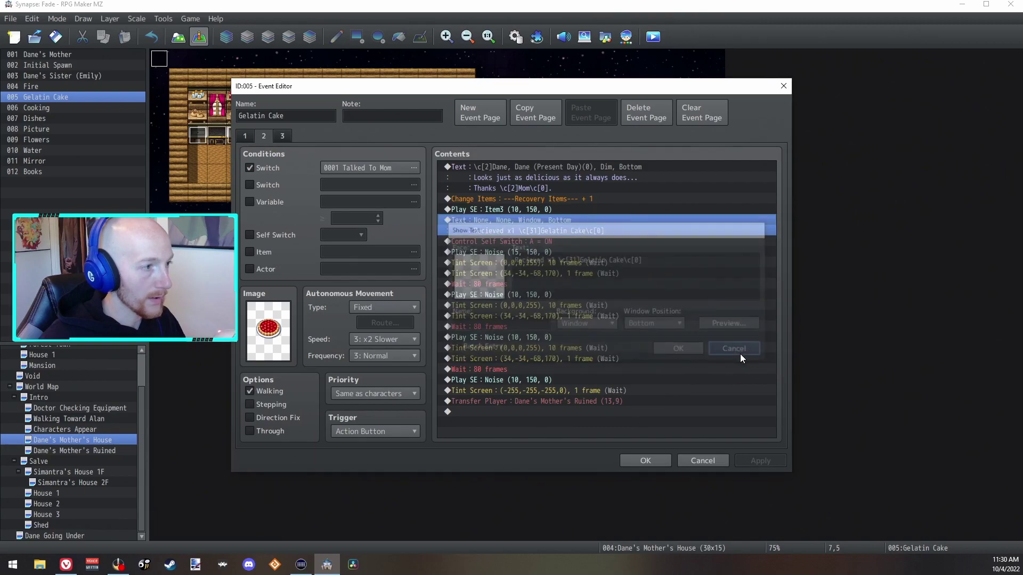
{"action": "left_click", "coordinate": [675, 460]}
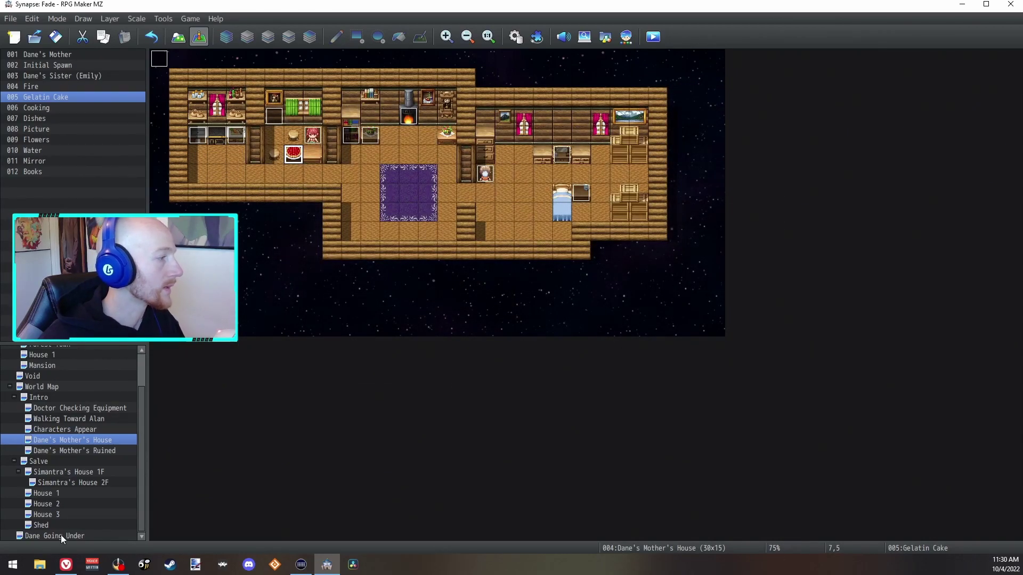
Complete the Deyos' Equipment message as "You found an \c[31]Oak Sword Lv. 1\c[0]!" and clear its speaker name.
{"action": "left_click", "coordinate": [43, 461]}
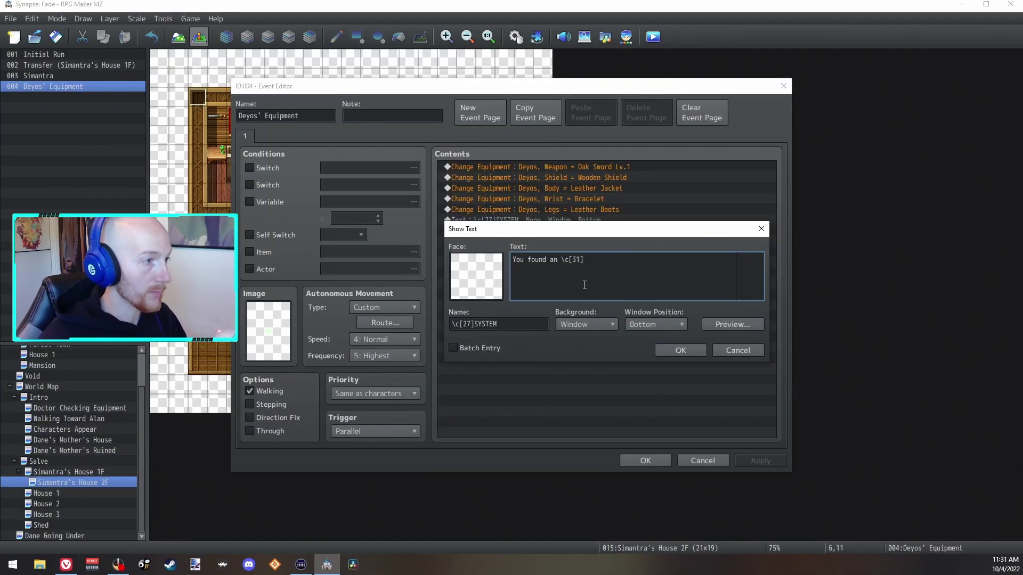
{"action": "type", "text": "Oak Sword"}
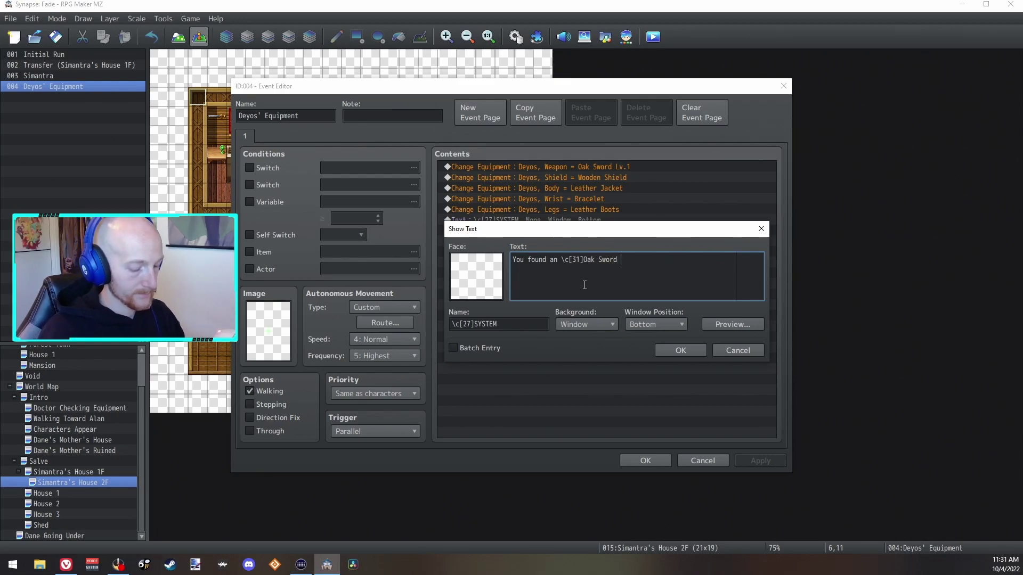
{"action": "right_click", "coordinate": [582, 255]}
{"action": "left_click", "coordinate": [628, 381]}
{"action": "double_click", "coordinate": [660, 314]}
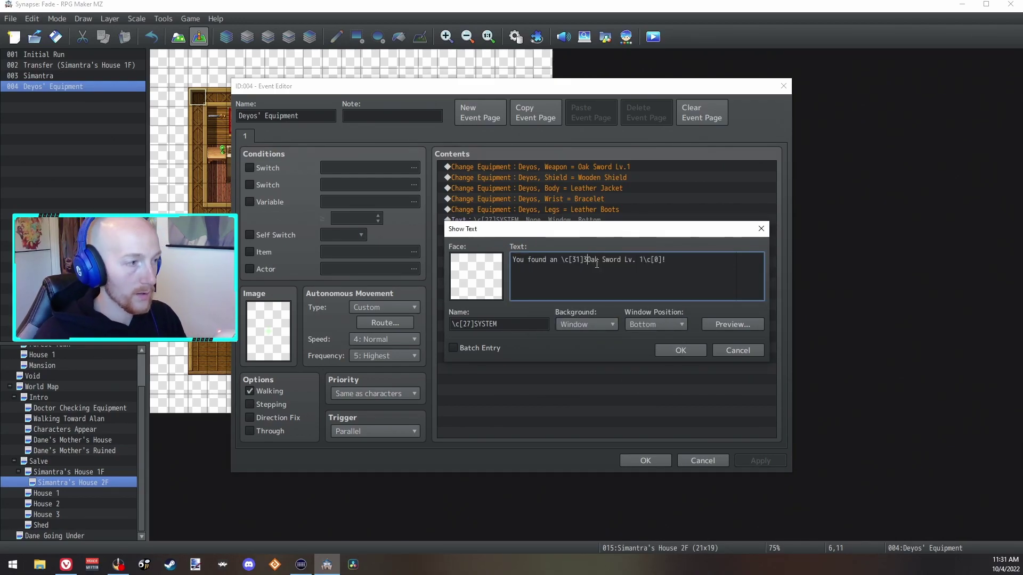
{"action": "key", "text": "Tab"}
{"action": "key", "text": "BackSpace"}
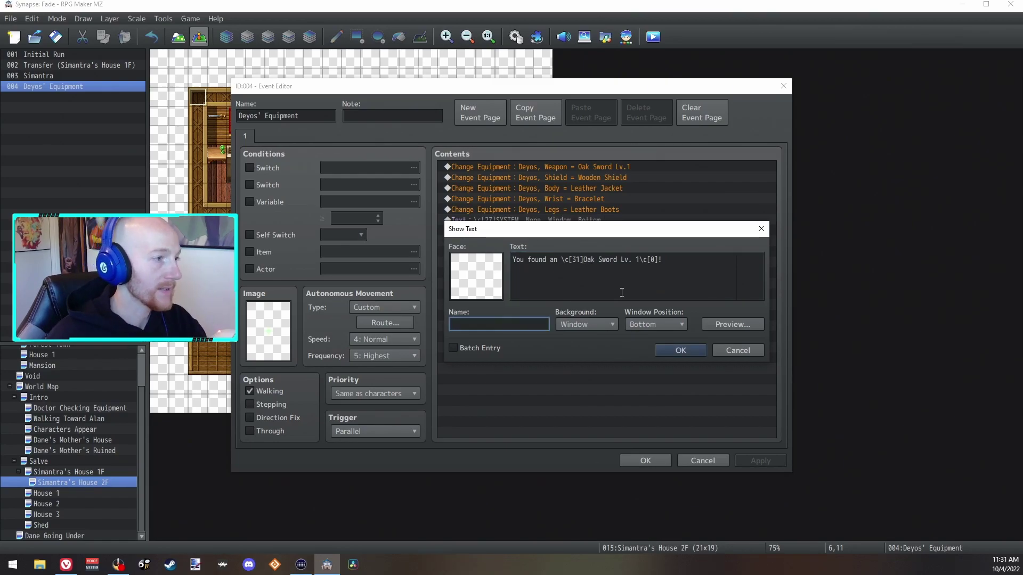
Insert the sword icon code \I[417] in front of "Oak Sword" in the message text.
{"action": "right_click", "coordinate": [583, 265]}
{"action": "left_click", "coordinate": [629, 396]}
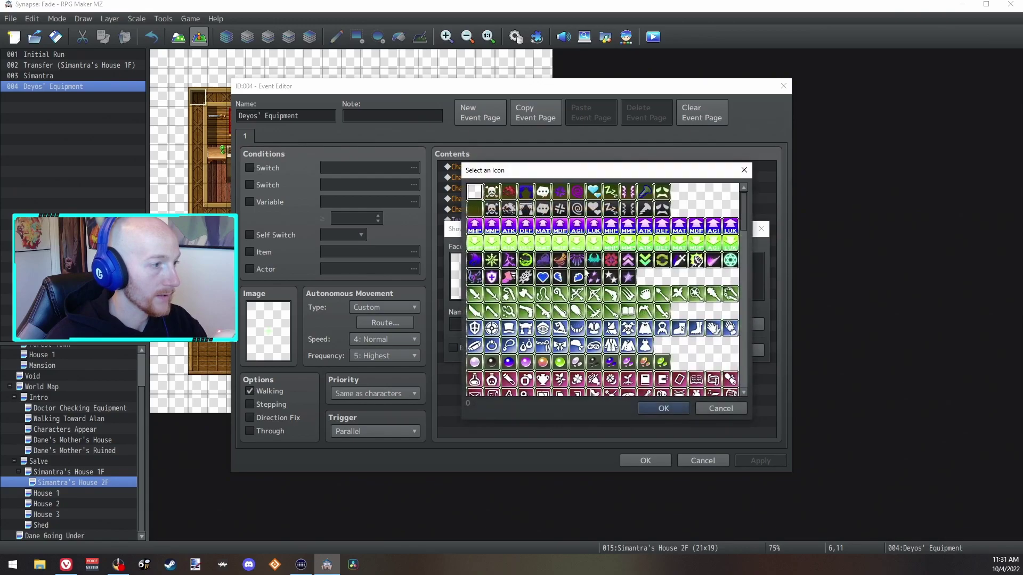
{"action": "scroll", "coordinate": [528, 314], "scroll_direction": "down", "scroll_amount": 4}
{"action": "double_click", "coordinate": [492, 314]}
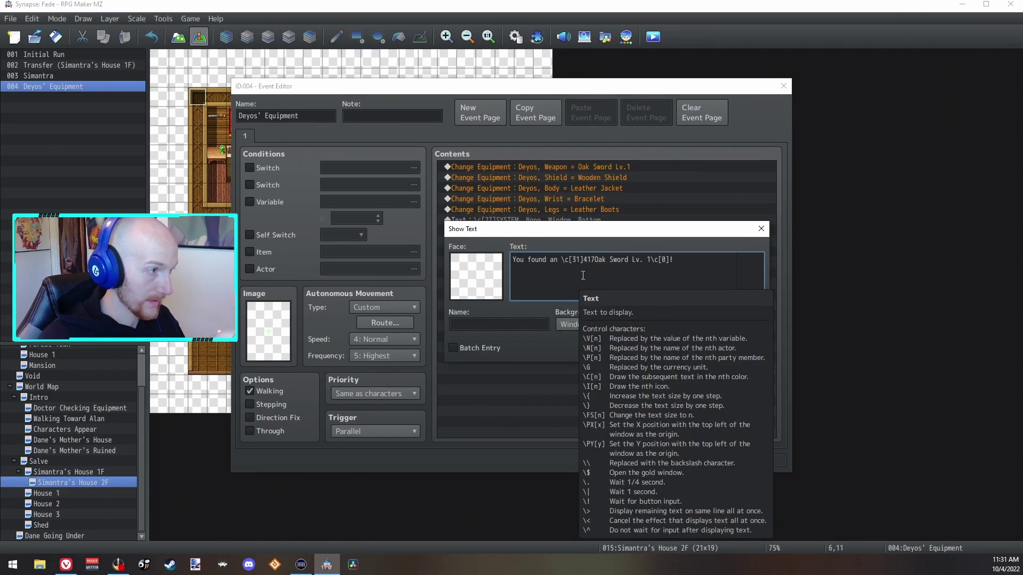
{"action": "double_click", "coordinate": [584, 260]}
{"action": "type", "text": "\\I[417]Oak"}
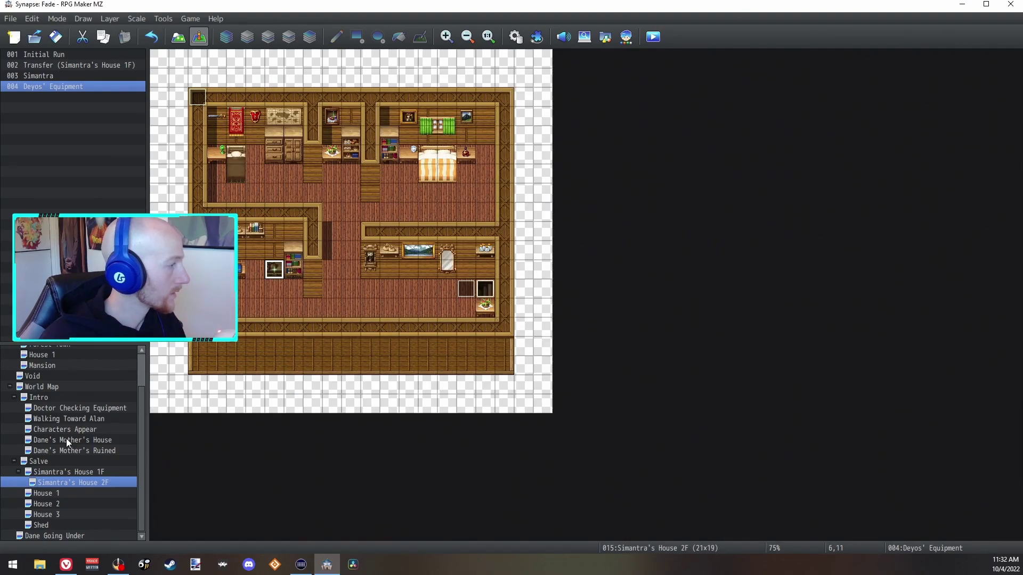
Copy the Item3 sound effect (10, 150, 0) from the Gelatin Cake event's second page to before the Oak Sword message.
{"action": "left_click", "coordinate": [68, 440]}
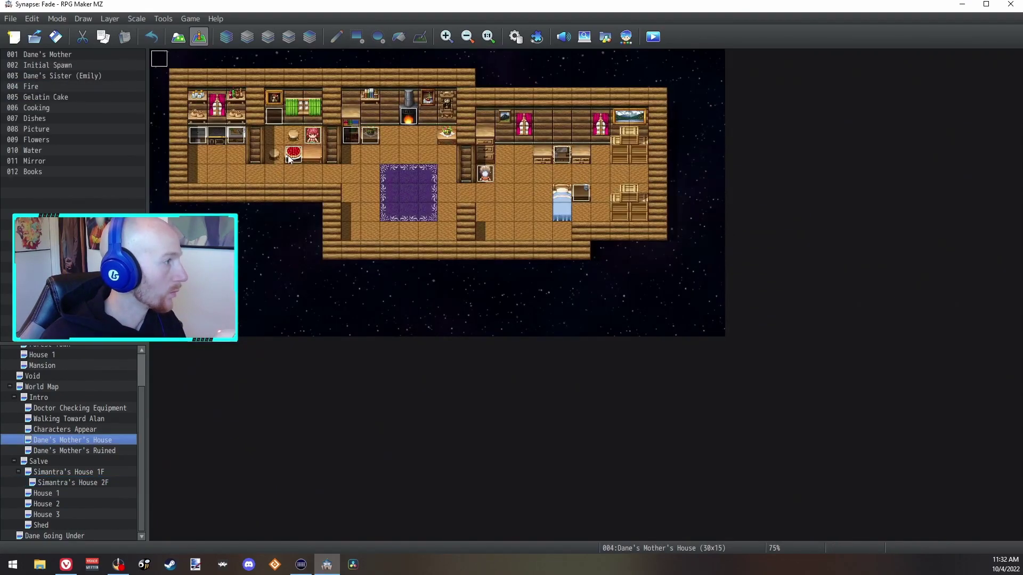
{"action": "double_click", "coordinate": [290, 155]}
{"action": "left_click", "coordinate": [263, 136]}
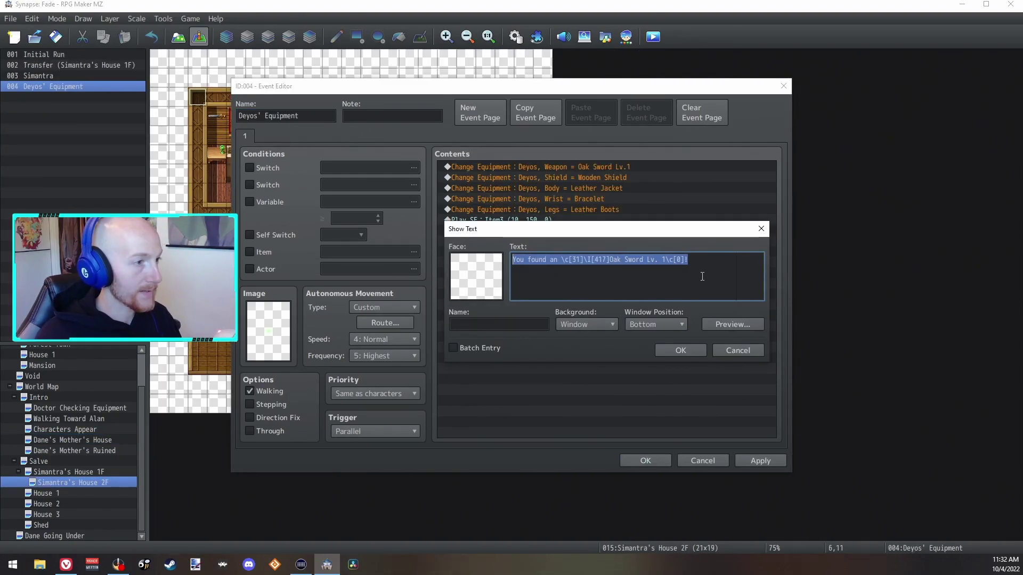
Duplicate the sound and message, listing Wooden Shield \I[448], Leather Jacket \I[455], Bracelet \I[464] and Leather Boots \I[460] as found in the second message.
{"action": "left_click", "coordinate": [699, 268]}
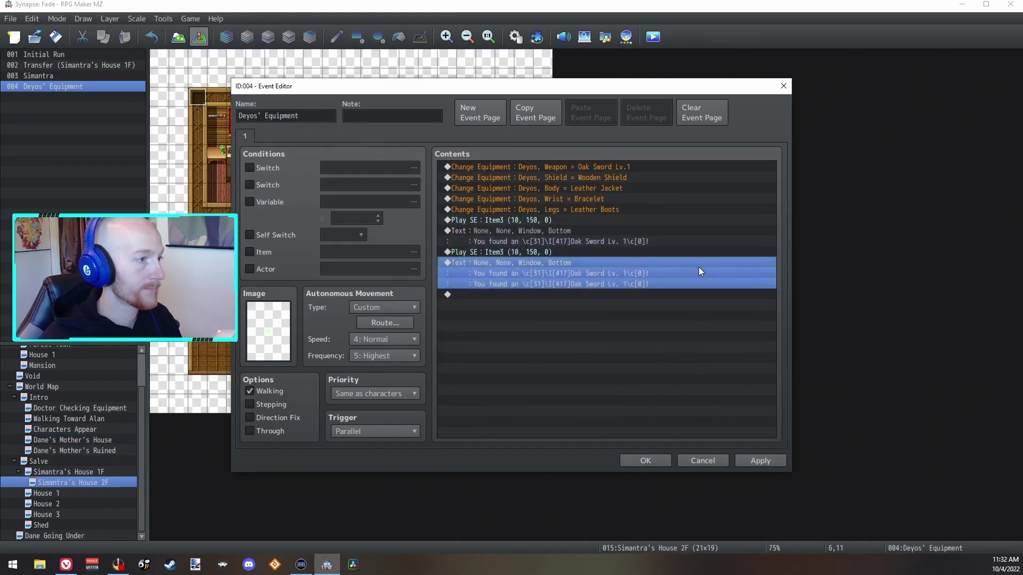
{"action": "double_click", "coordinate": [698, 267]}
{"action": "left_click", "coordinate": [726, 324]}
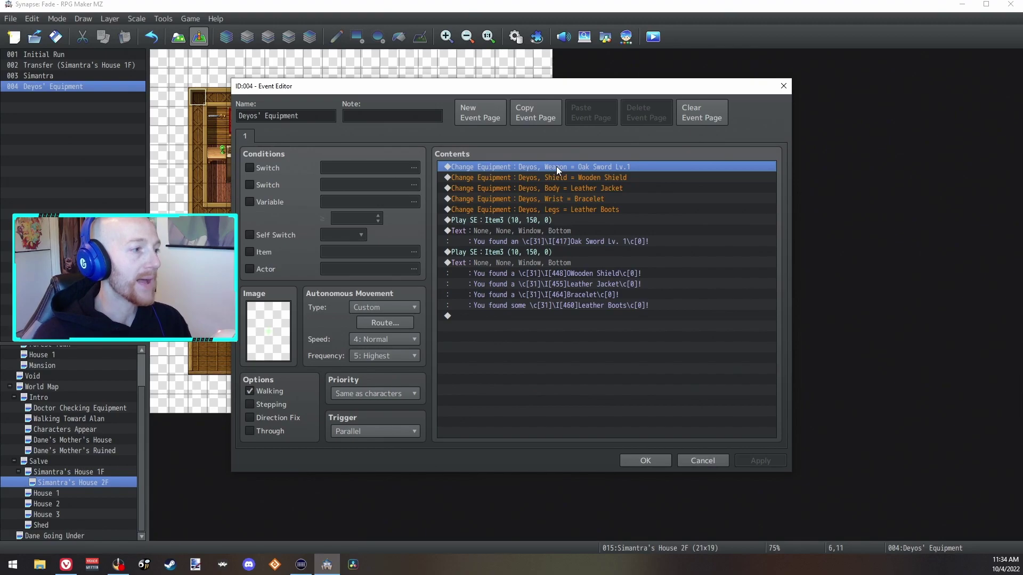
Delete all the Change Equipment commands from the Deyos' Equipment event.
{"action": "key", "text": "Delete"}
{"action": "key", "text": "Delete"}
{"action": "key", "text": "Delete"}
{"action": "key", "text": "Delete"}
{"action": "key", "text": "Delete"}
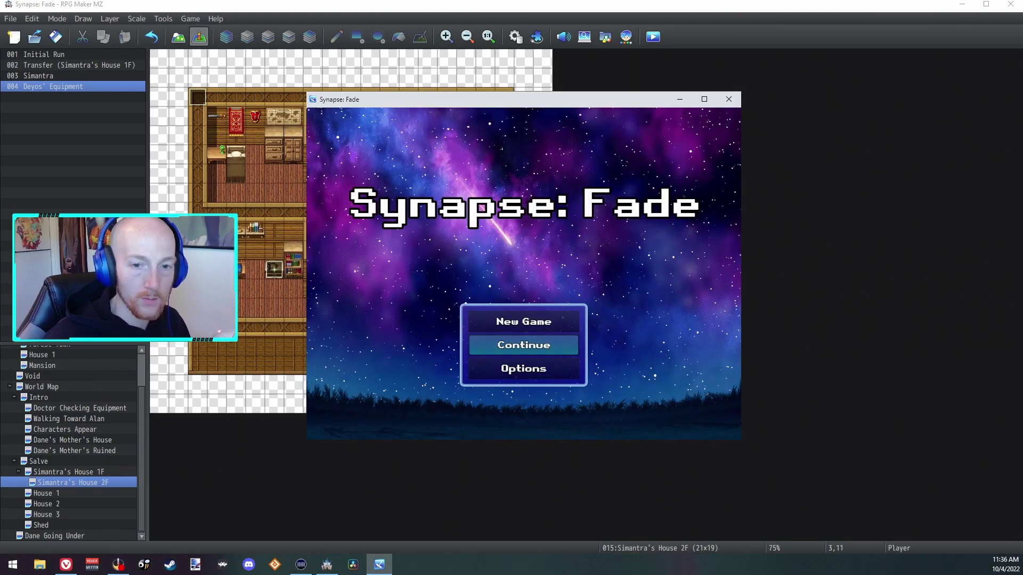
Playtest a new game to check when the Deyos' Equipment messages play.
{"action": "key", "text": "Up"}
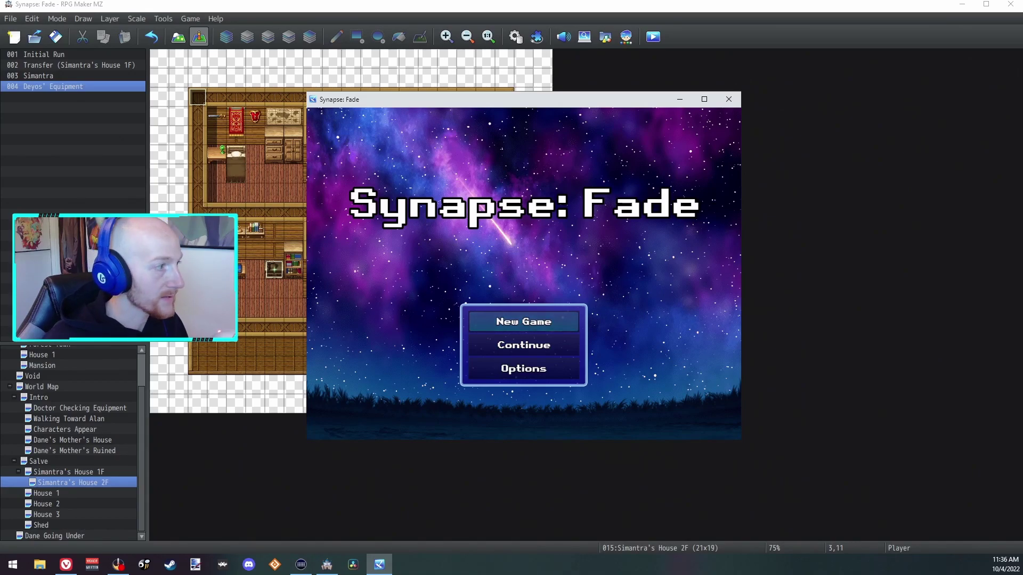
{"action": "key", "text": "Return"}
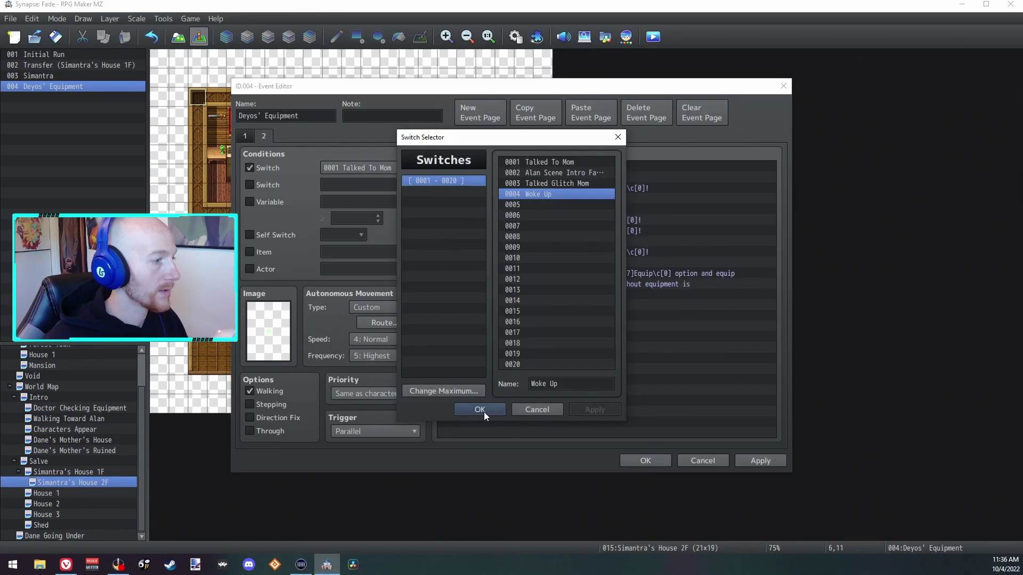
{"action": "left_click", "coordinate": [484, 411]}
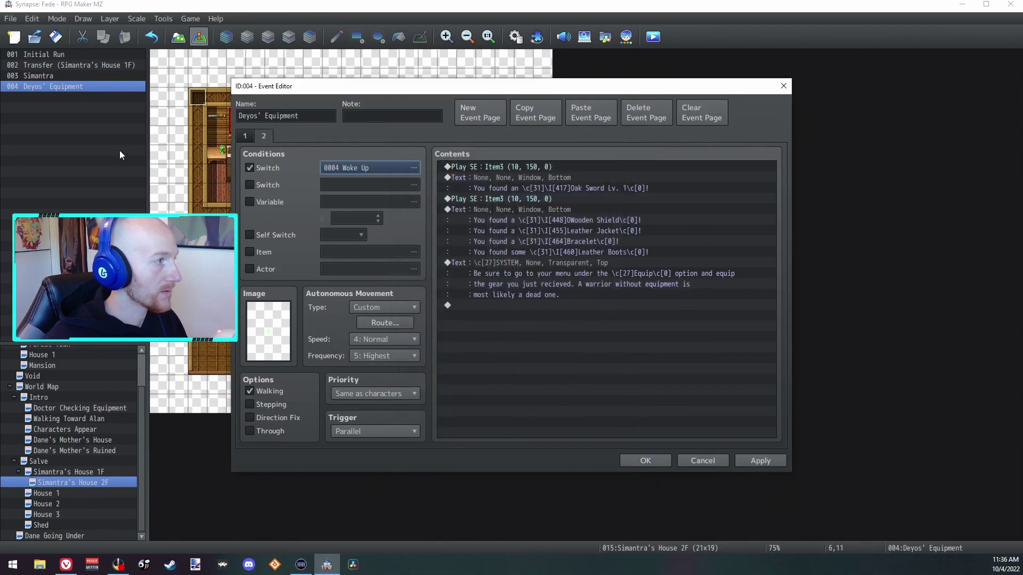
Remove the image from the first page of the Deyos' Equipment event and save the event.
{"action": "left_click", "coordinate": [246, 138]}
{"action": "double_click", "coordinate": [277, 326]}
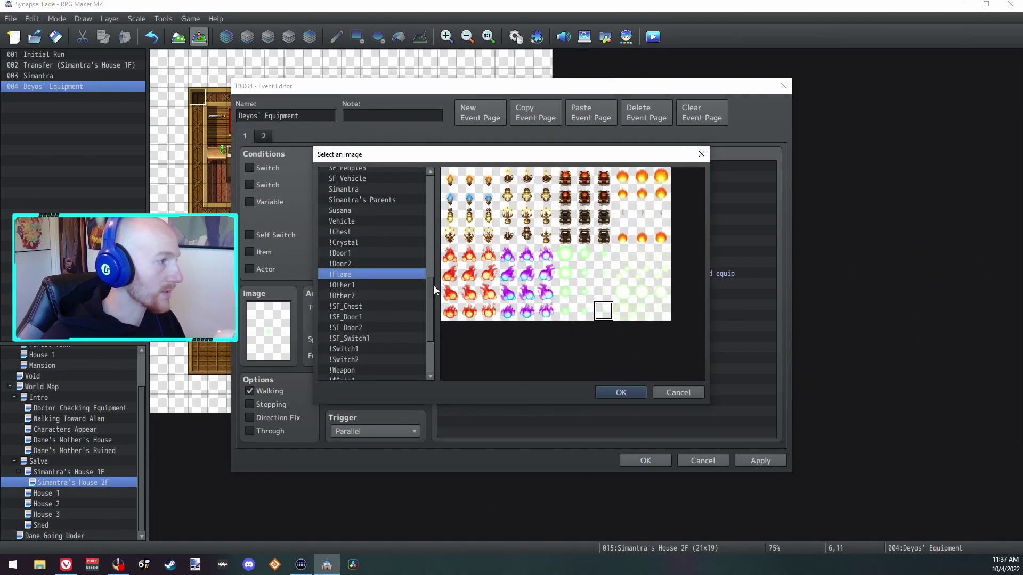
{"action": "left_click_drag", "start_coordinate": [433, 286], "coordinate": [431, 181]}
{"action": "double_click", "coordinate": [367, 180]}
{"action": "left_click", "coordinate": [517, 172]}
{"action": "left_click", "coordinate": [513, 168]}
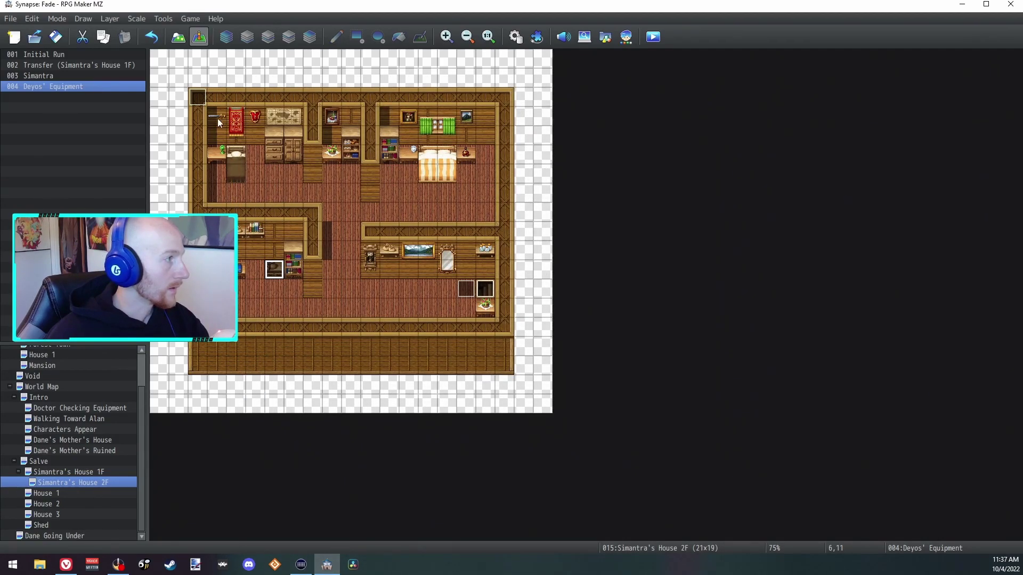
Add a Control Switches command to the Initial Run event that turns 0004 Woke Up ON, and save the event.
{"action": "double_click", "coordinate": [202, 99]}
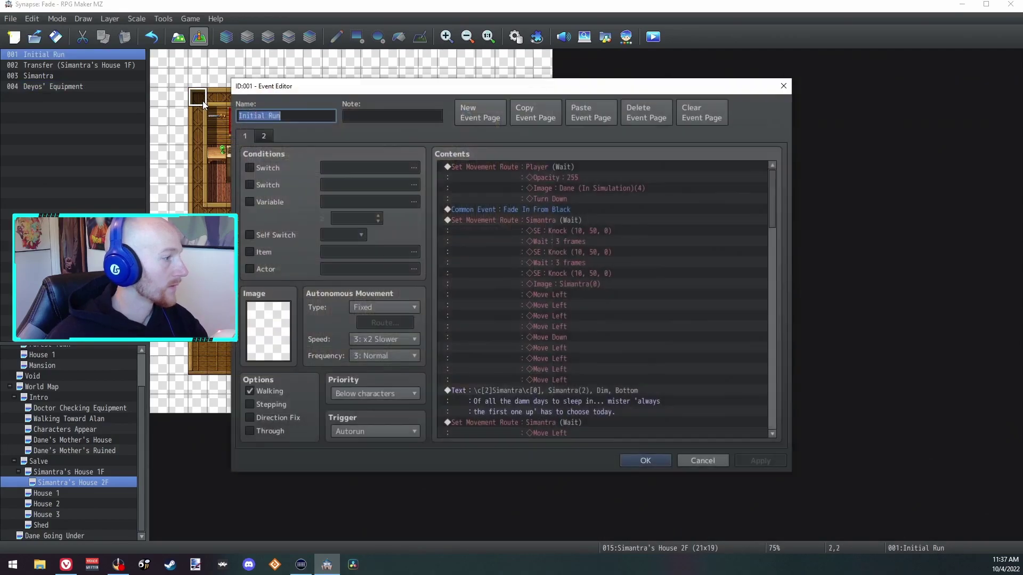
{"action": "scroll", "coordinate": [526, 247], "scroll_direction": "down", "scroll_amount": 2}
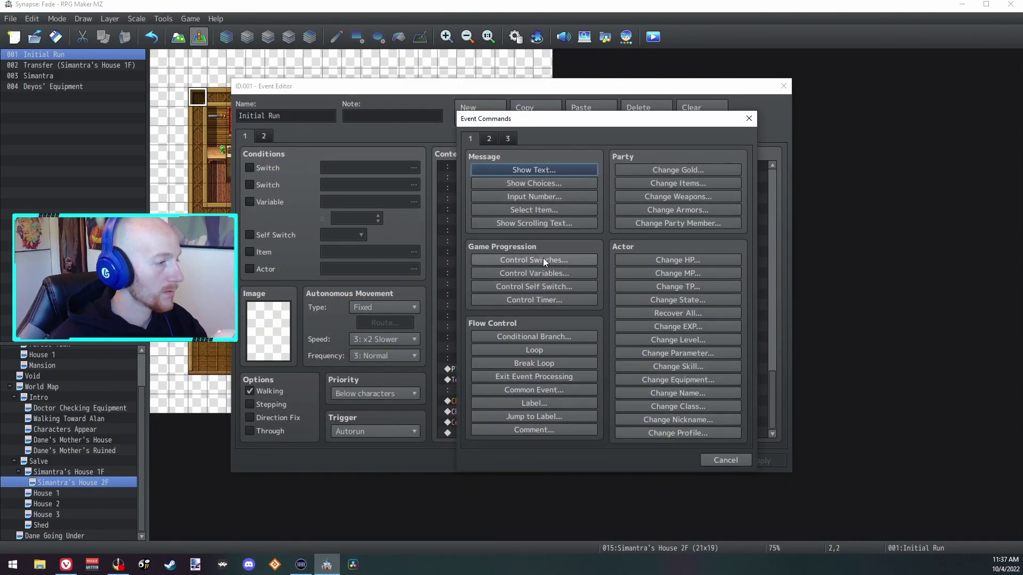
{"action": "left_click", "coordinate": [543, 259]}
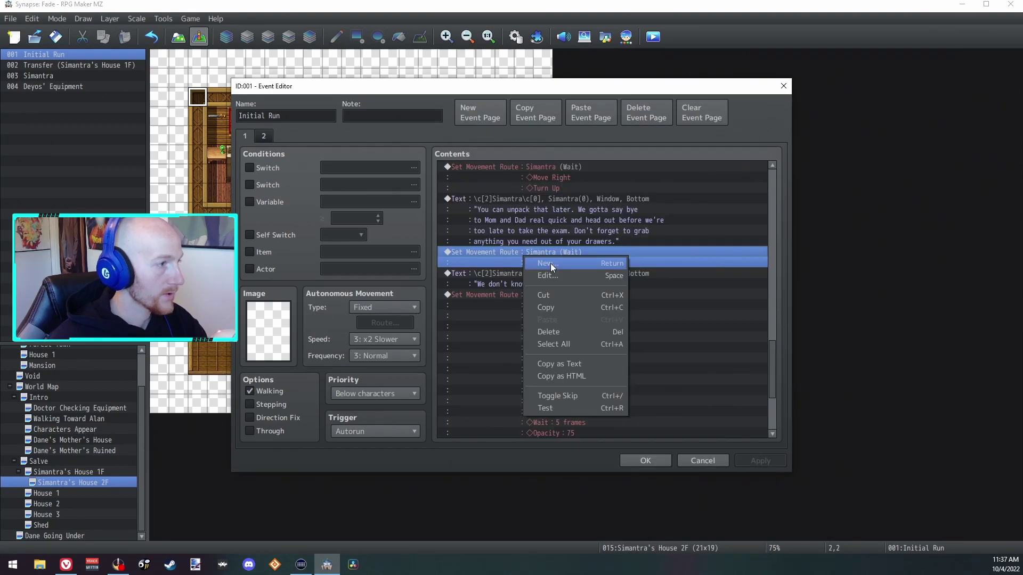
{"action": "left_click", "coordinate": [551, 263]}
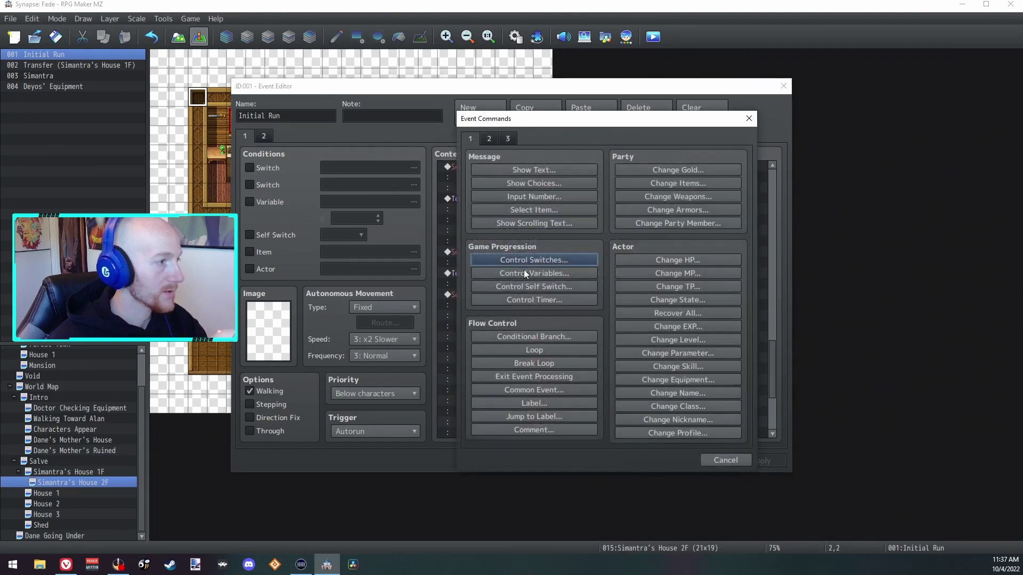
{"action": "left_click", "coordinate": [560, 260]}
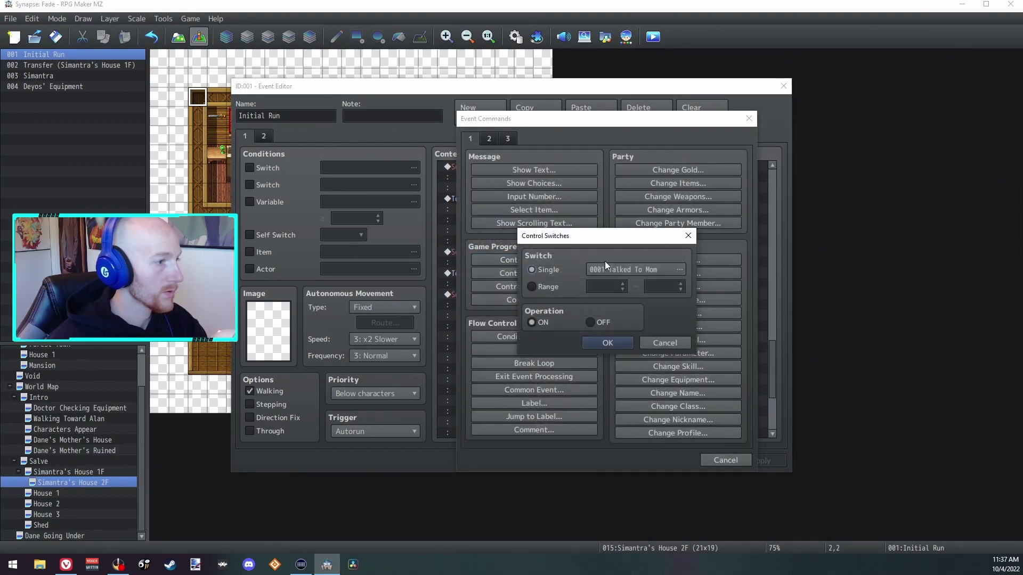
{"action": "left_click", "coordinate": [634, 267]}
{"action": "left_click", "coordinate": [575, 426]}
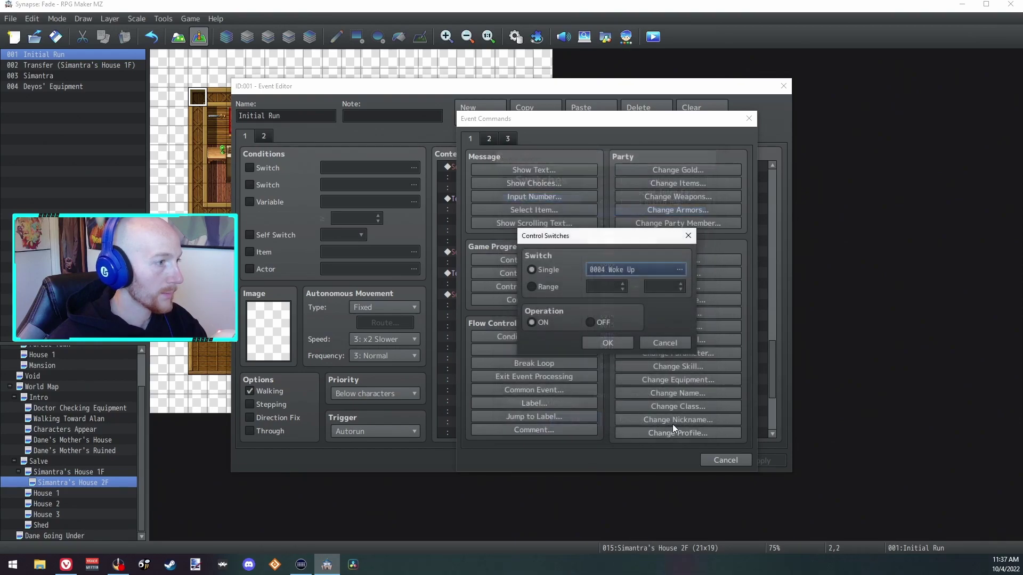
{"action": "left_click", "coordinate": [607, 342]}
{"action": "left_click", "coordinate": [670, 461]}
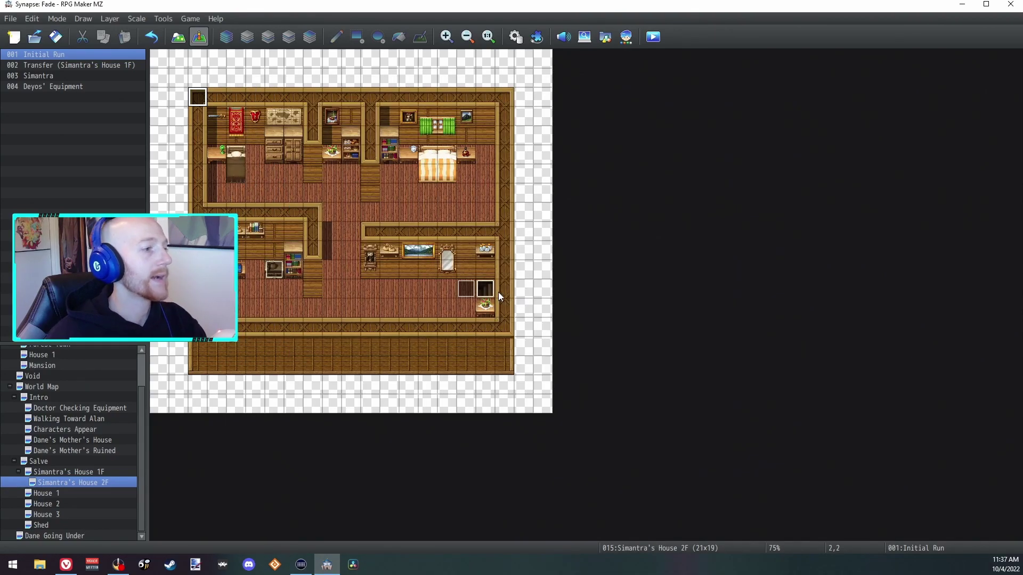
Briefly playtest the game, and set the empty first page of Deyos' Equipment to Below characters priority and Action Button trigger.
{"action": "key", "text": "ctrl+r"}
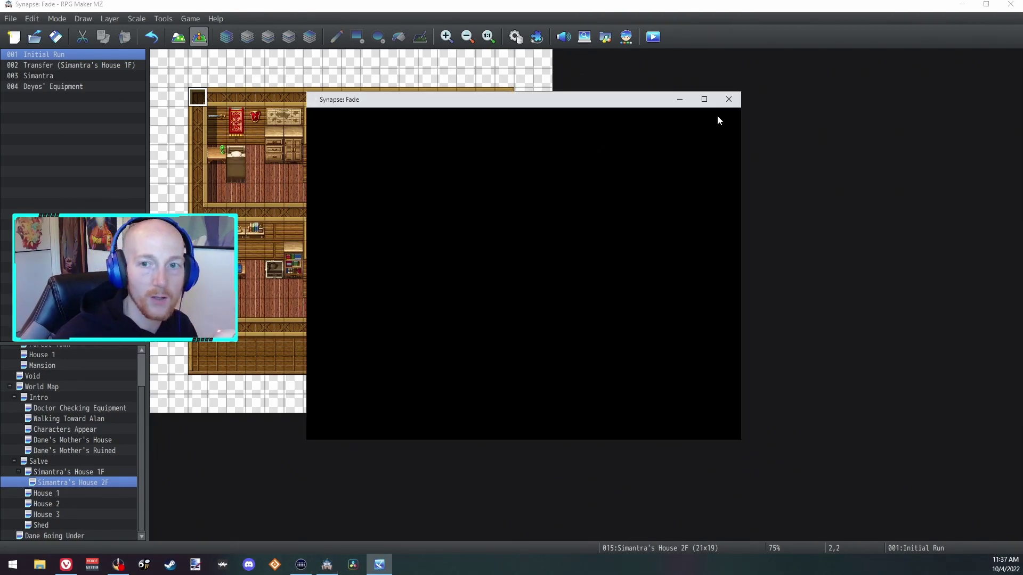
{"action": "double_click", "coordinate": [273, 268]}
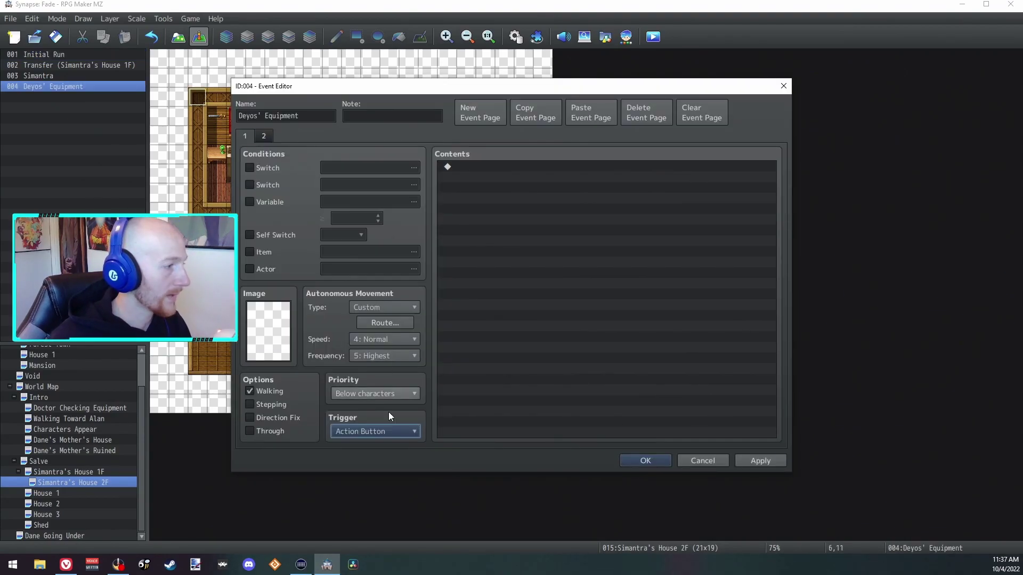
{"action": "key", "text": "Escape"}
Playtest picking up Deyos' equipment, go through all its pickup and SYSTEM messages, and close the game.
{"action": "left_click", "coordinate": [652, 37]}
{"action": "left_click", "coordinate": [490, 299]}
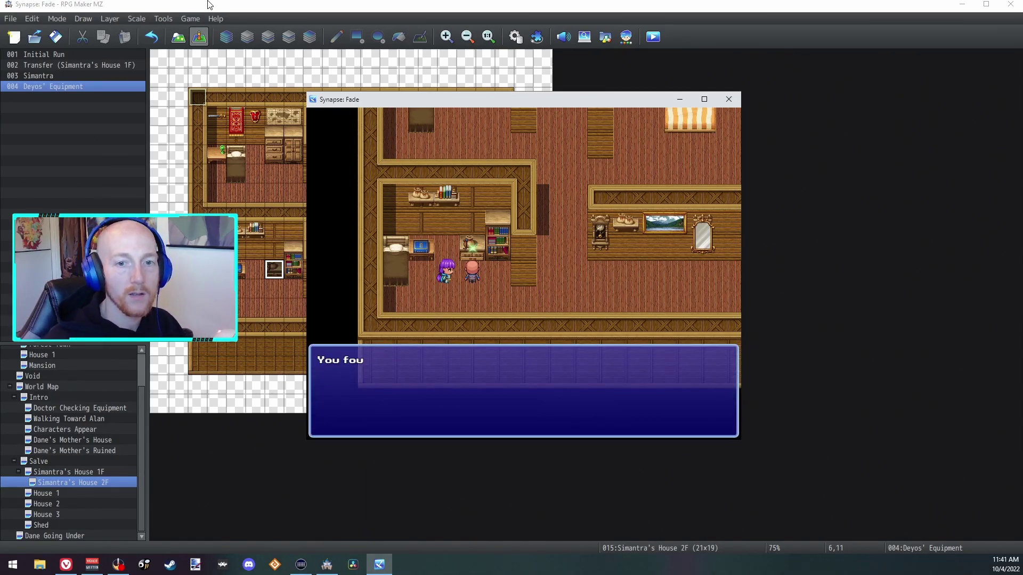
{"action": "key", "text": "Return"}
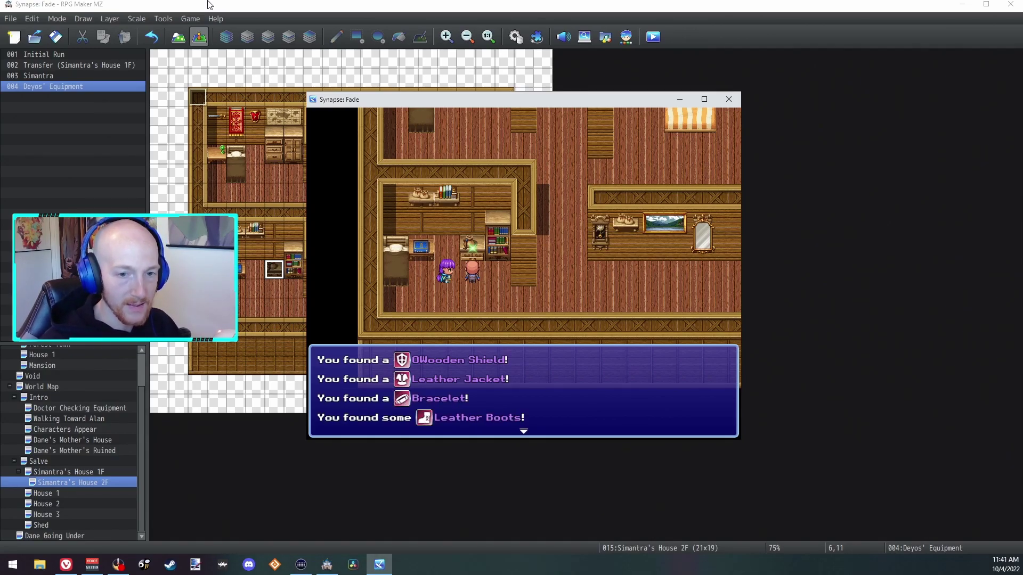
{"action": "key", "text": "Return"}
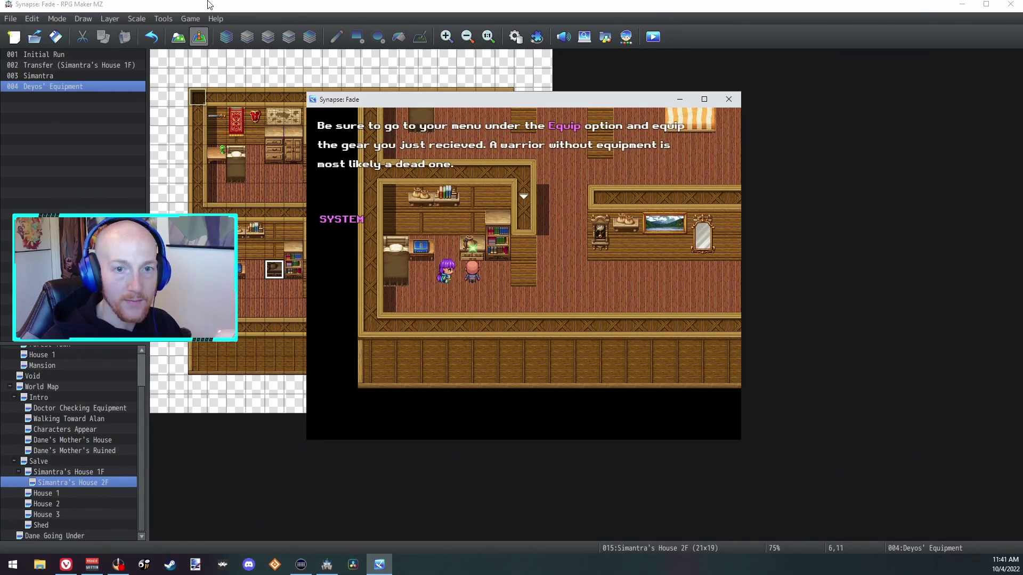
{"action": "key", "text": "Return"}
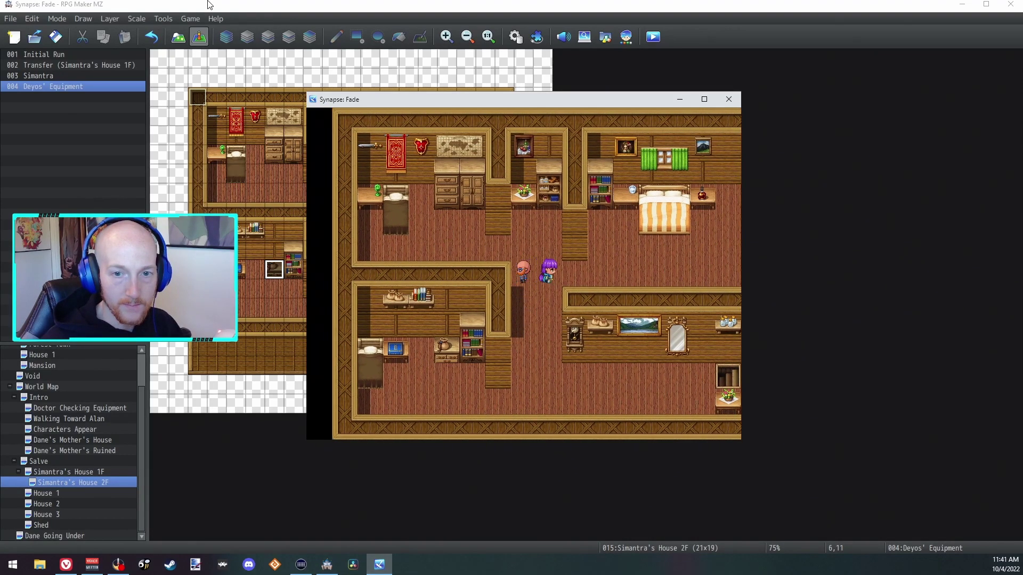
{"action": "key", "text": "alt+F4"}
Review the Initial Spawn event in Dane's Mother's House and the commands of the Initial Run event in Simantra's House 2F.
{"action": "left_click", "coordinate": [50, 396]}
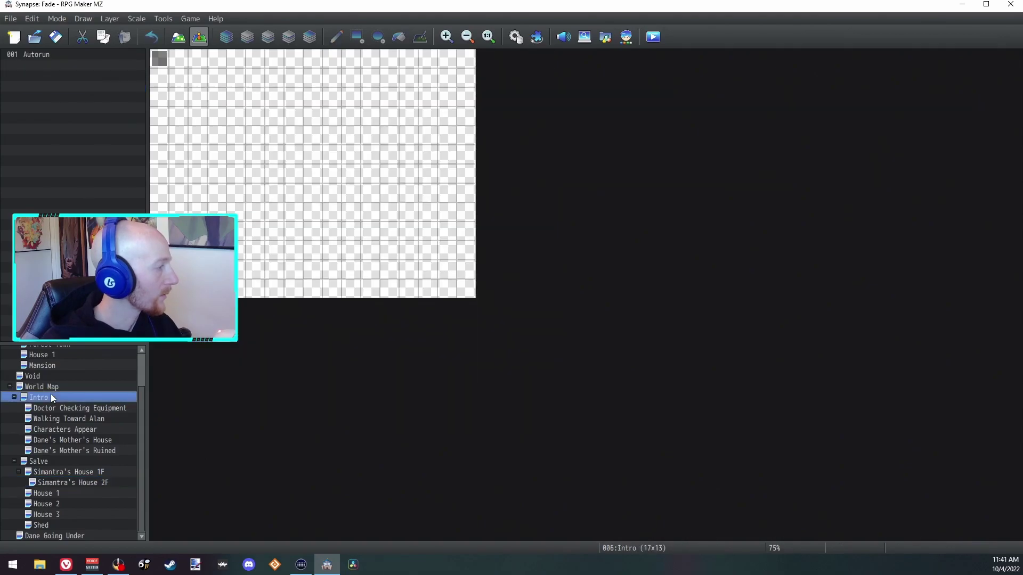
{"action": "left_click", "coordinate": [65, 439]}
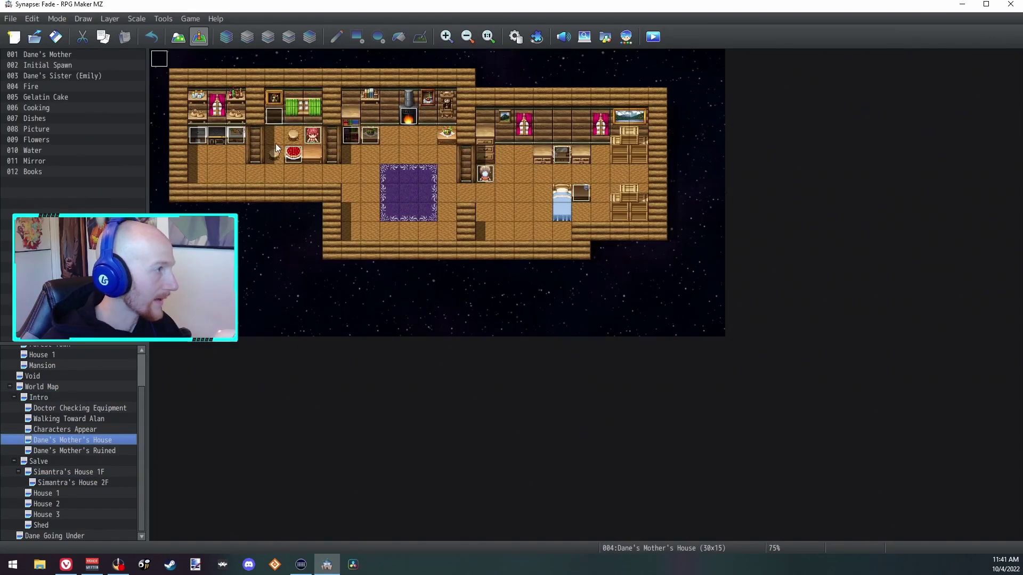
{"action": "double_click", "coordinate": [48, 65]}
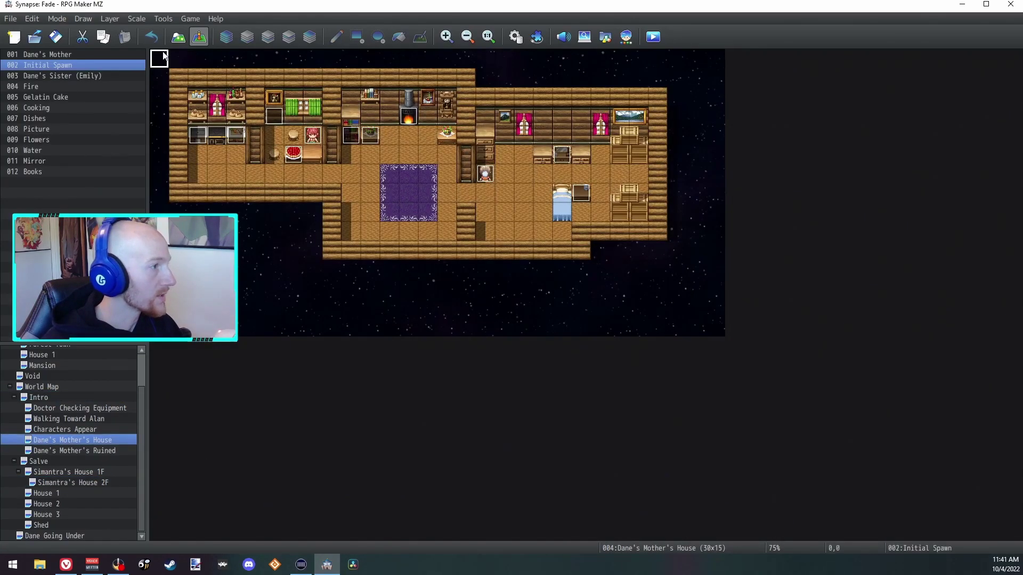
{"action": "scroll", "coordinate": [550, 231], "scroll_direction": "down", "scroll_amount": 3}
{"action": "left_click", "coordinate": [646, 460]}
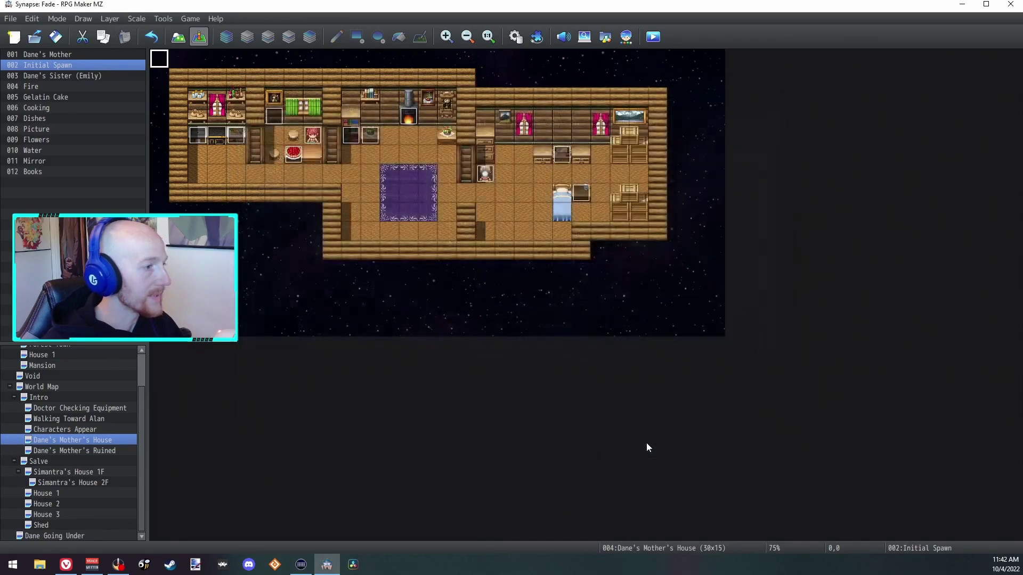
{"action": "left_click", "coordinate": [69, 452]}
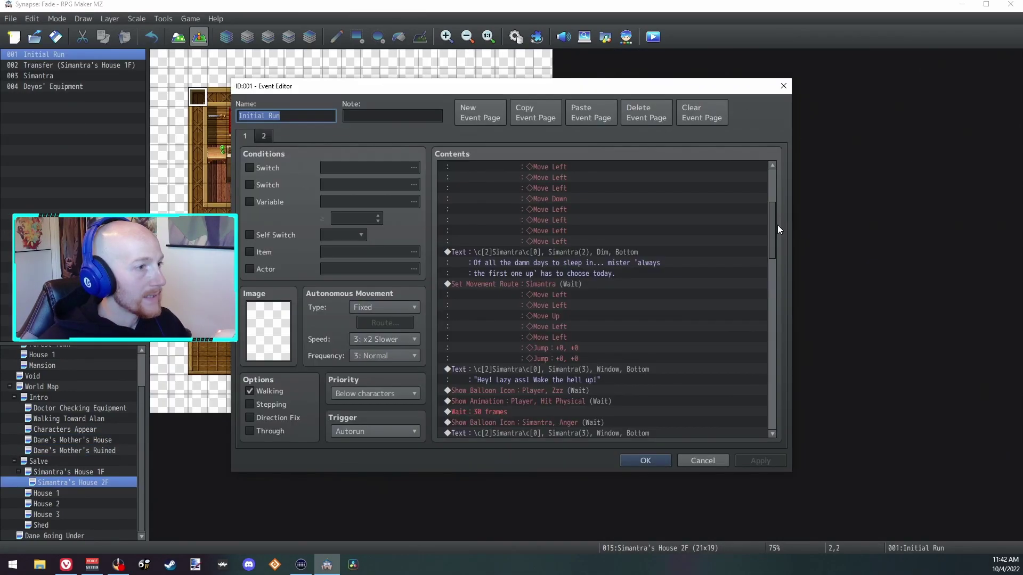
{"action": "left_click_drag", "start_coordinate": [778, 225], "coordinate": [783, 437]}
{"action": "scroll", "coordinate": [546, 421], "scroll_direction": "up", "scroll_amount": 6}
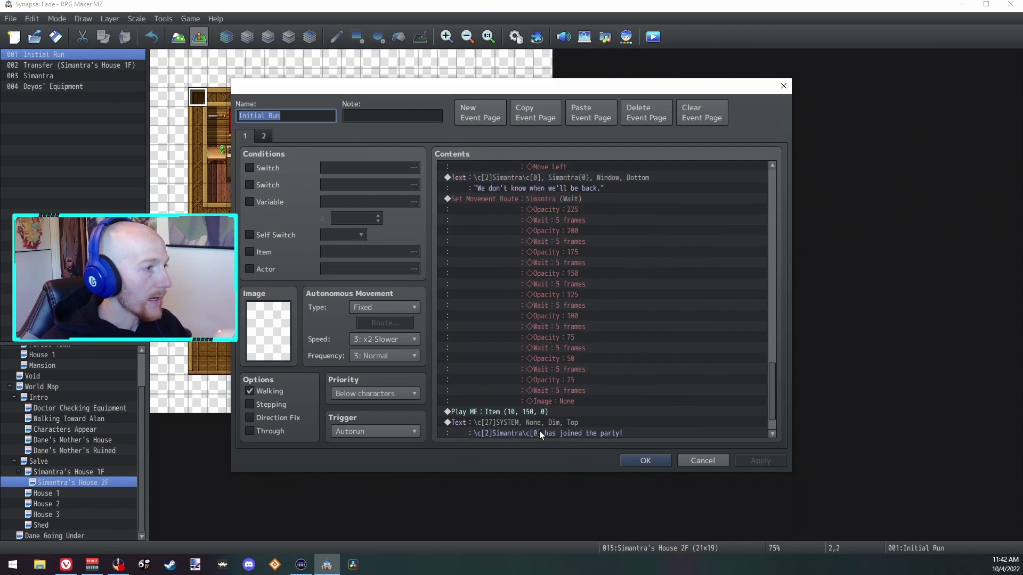
{"action": "scroll", "coordinate": [526, 348], "scroll_direction": "down", "scroll_amount": 3}
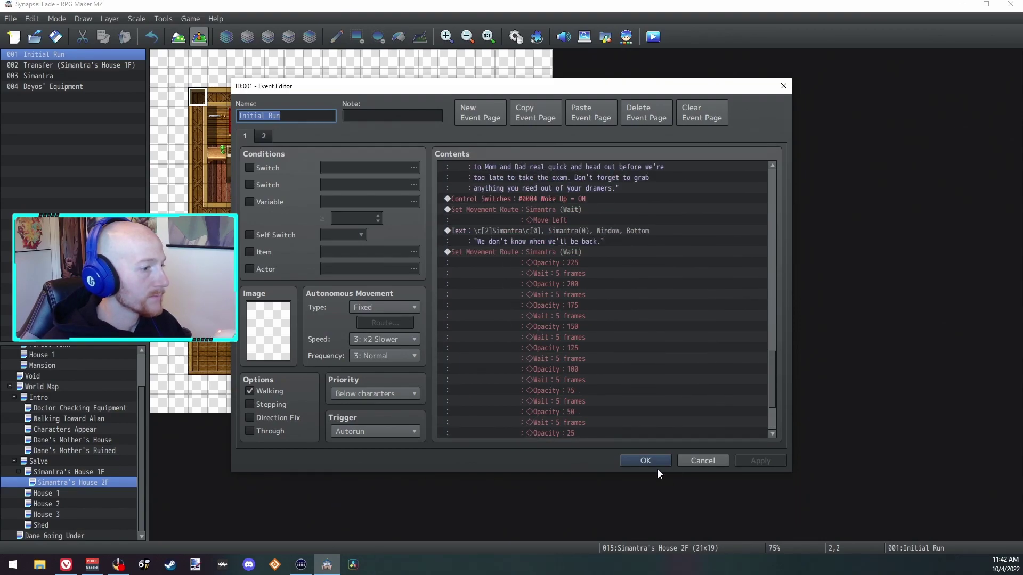
{"action": "left_click", "coordinate": [709, 461]}
Edit the SYSTEM message on the second page of the Deyos' Equipment event and save the event.
{"action": "left_click", "coordinate": [274, 272]}
{"action": "double_click", "coordinate": [274, 273]}
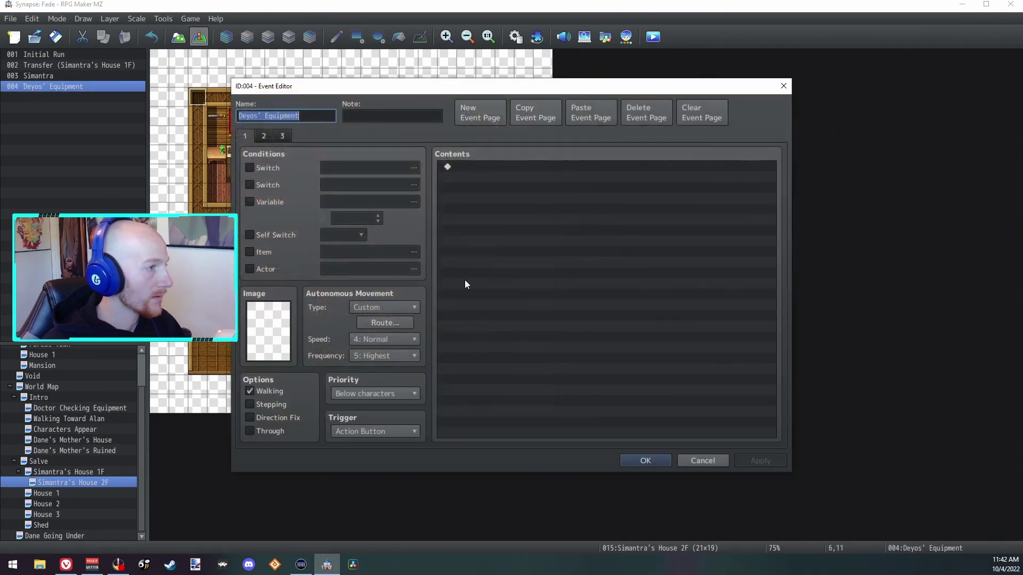
{"action": "double_click", "coordinate": [529, 280]}
{"action": "left_click", "coordinate": [681, 350]}
{"action": "left_click", "coordinate": [746, 461]}
{"action": "left_click", "coordinate": [653, 460]}
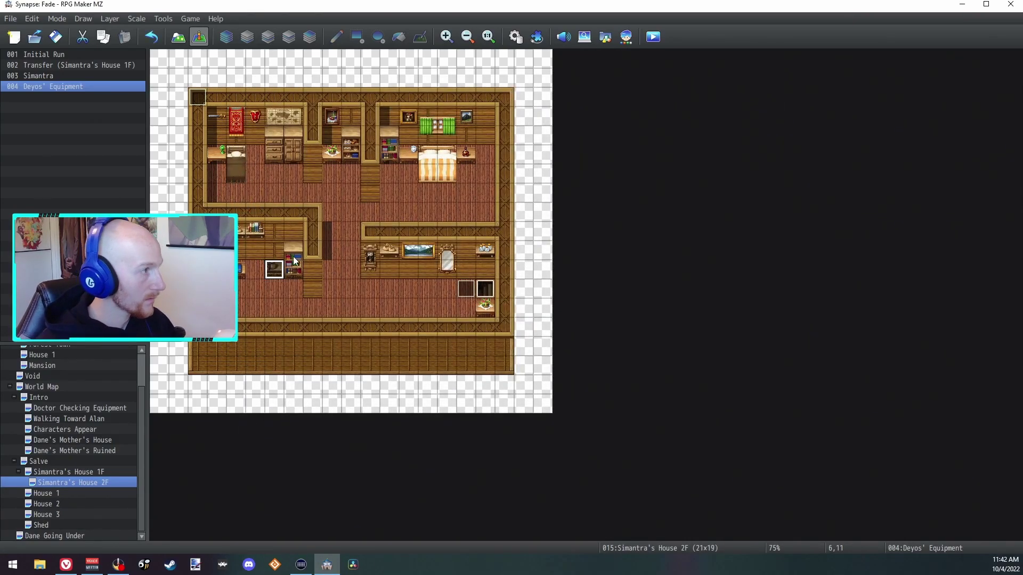
Paste a copy of Deyos' Equipment onto the upper bedroom's drawers and delete its second sound, armor message and SYSTEM text.
{"action": "left_click", "coordinate": [276, 153]}
{"action": "key", "text": "ctrl+v"}
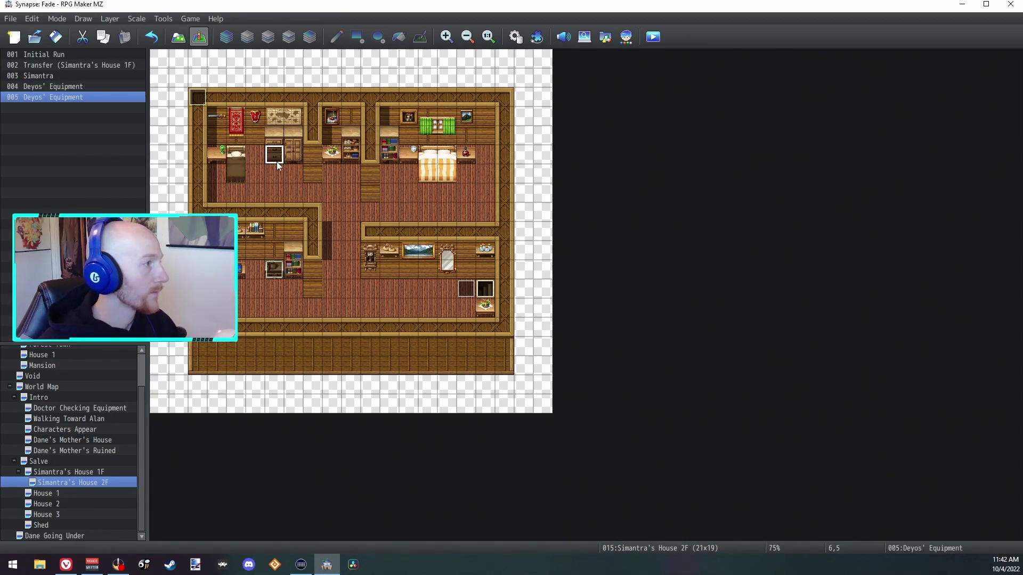
{"action": "double_click", "coordinate": [274, 160]}
{"action": "left_click", "coordinate": [538, 208]}
{"action": "key", "text": "Delete"}
{"action": "left_click", "coordinate": [530, 201]}
{"action": "key", "text": "Delete"}
Change the copied event's pickup message to "You found an \c[31]\I[496] Tonic (S)\c[0] x3!".
{"action": "left_click", "coordinate": [529, 177]}
{"action": "double_click", "coordinate": [529, 179]}
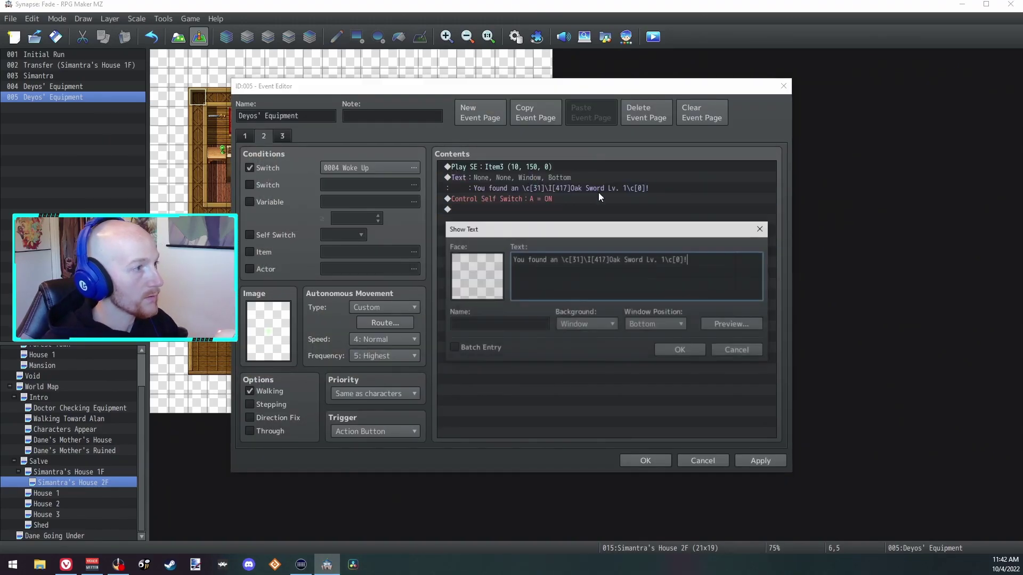
{"action": "left_click", "coordinate": [666, 260]}
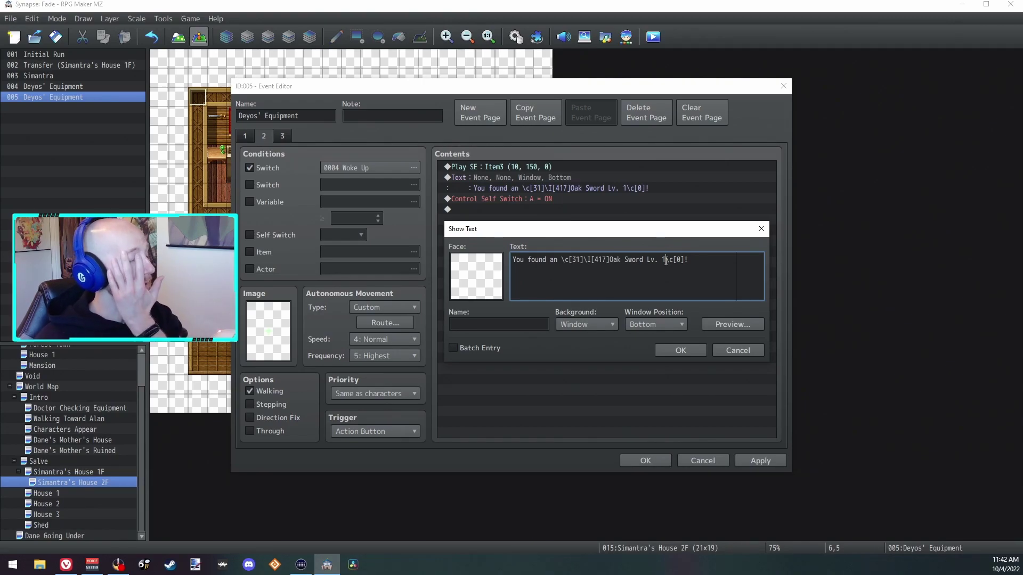
{"action": "left_click_drag", "start_coordinate": [666, 261], "coordinate": [610, 258]}
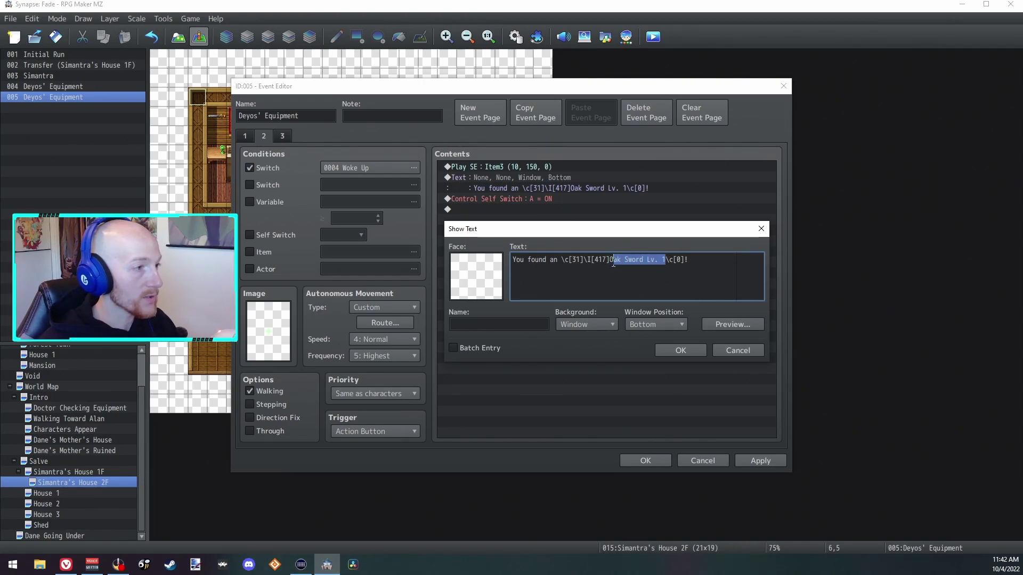
{"action": "type", "text": "Tonic (S)"}
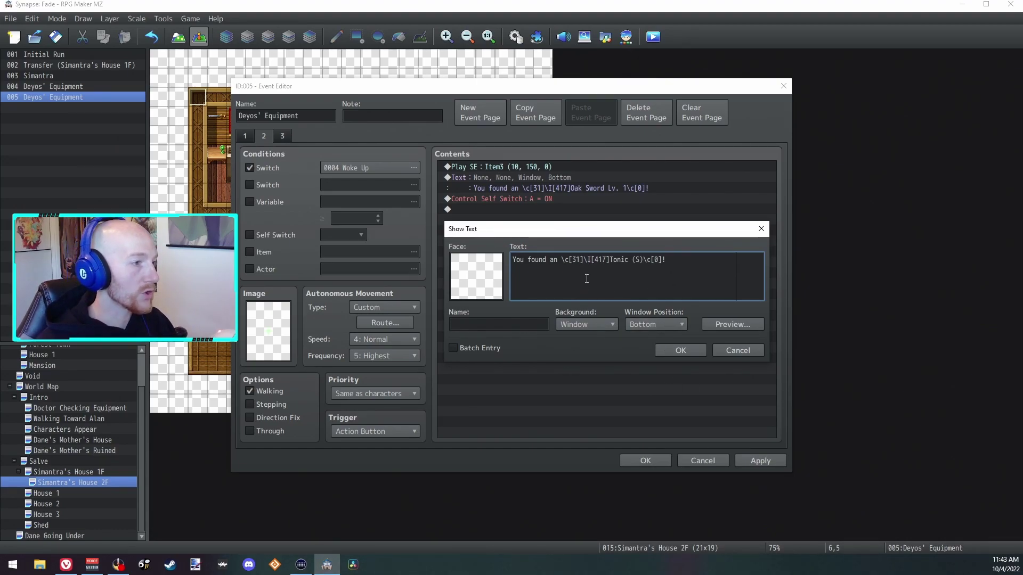
{"action": "left_click", "coordinate": [580, 260]}
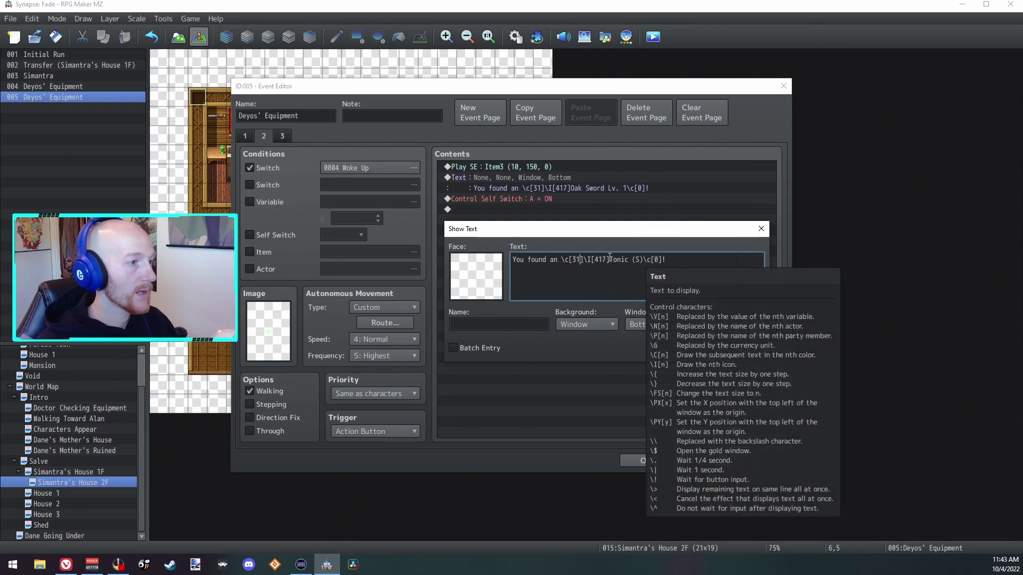
{"action": "left_click_drag", "start_coordinate": [605, 258], "coordinate": [602, 258]}
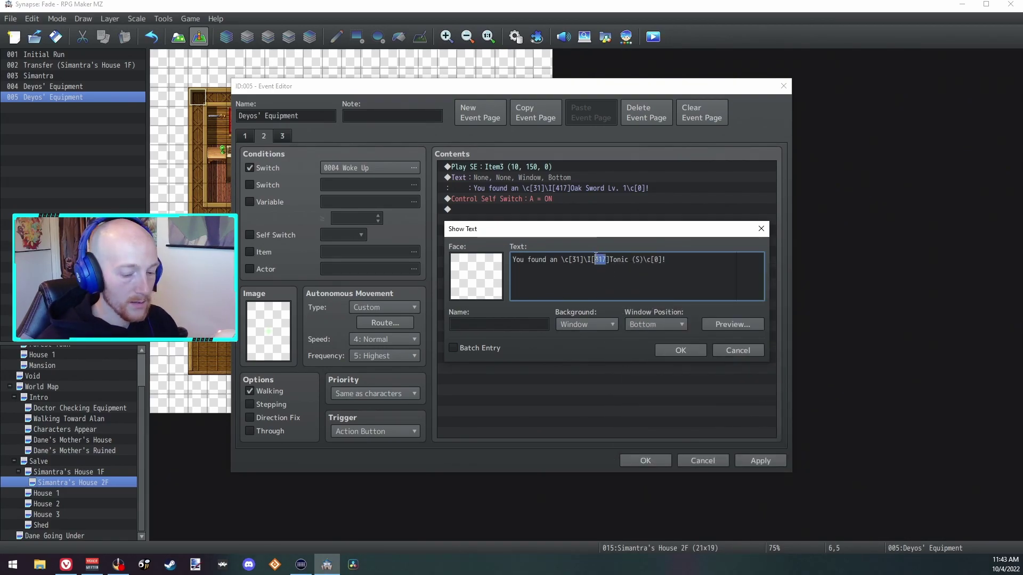
{"action": "key", "text": "BackSpace"}
{"action": "right_click", "coordinate": [596, 260]}
{"action": "double_click", "coordinate": [597, 169]}
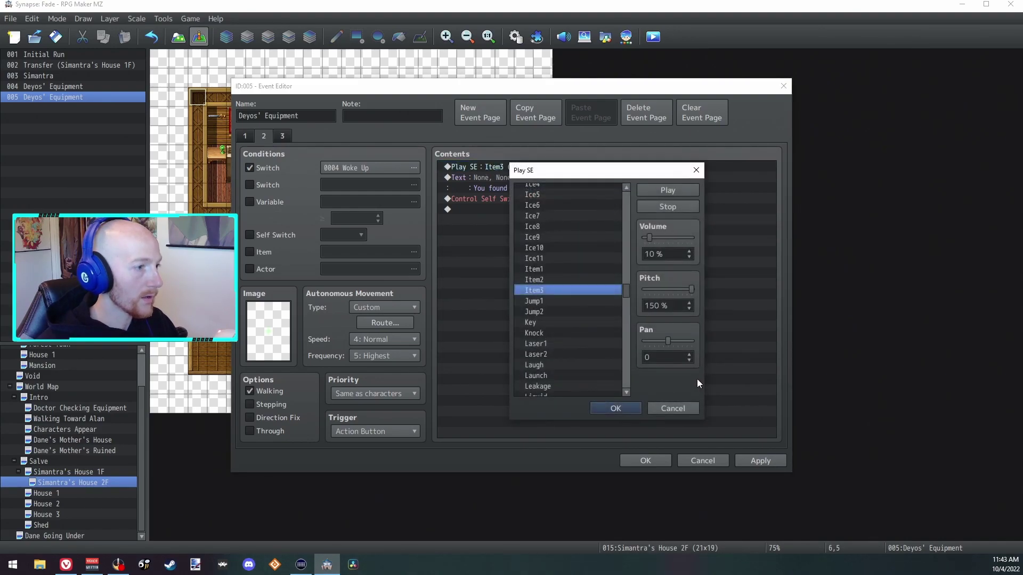
{"action": "left_click", "coordinate": [613, 408]}
Insert a Change Items command that adds 3 Tonic at the start of the copied event's second page, and save the event.
{"action": "right_click", "coordinate": [509, 162]}
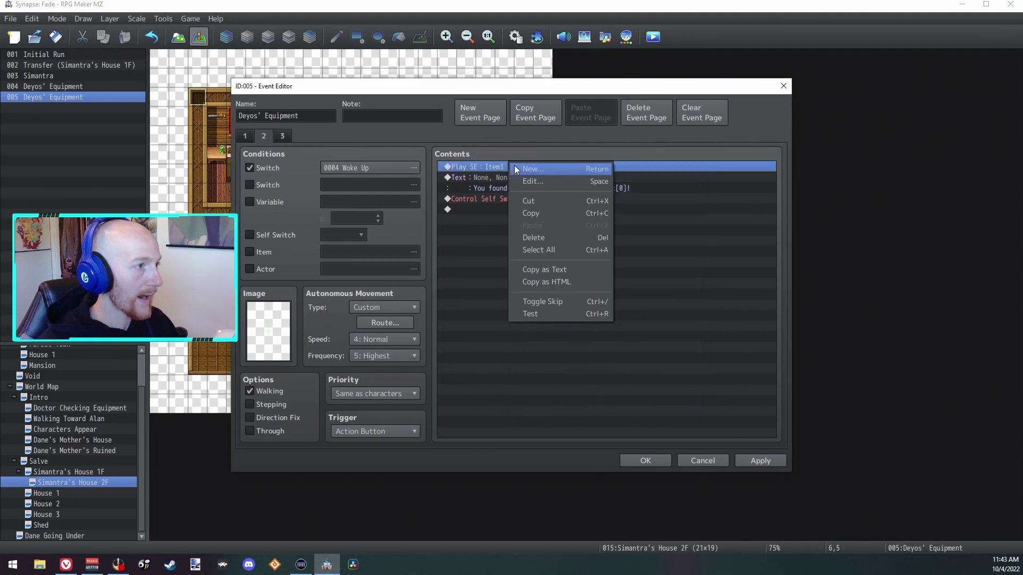
{"action": "left_click", "coordinate": [517, 169]}
{"action": "left_click", "coordinate": [671, 182]}
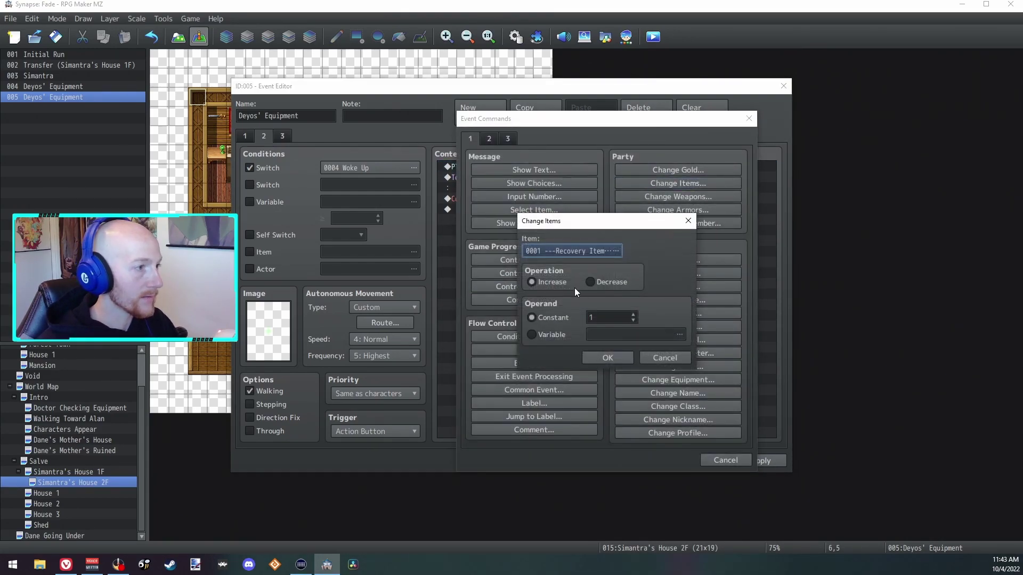
{"action": "double_click", "coordinate": [567, 167]}
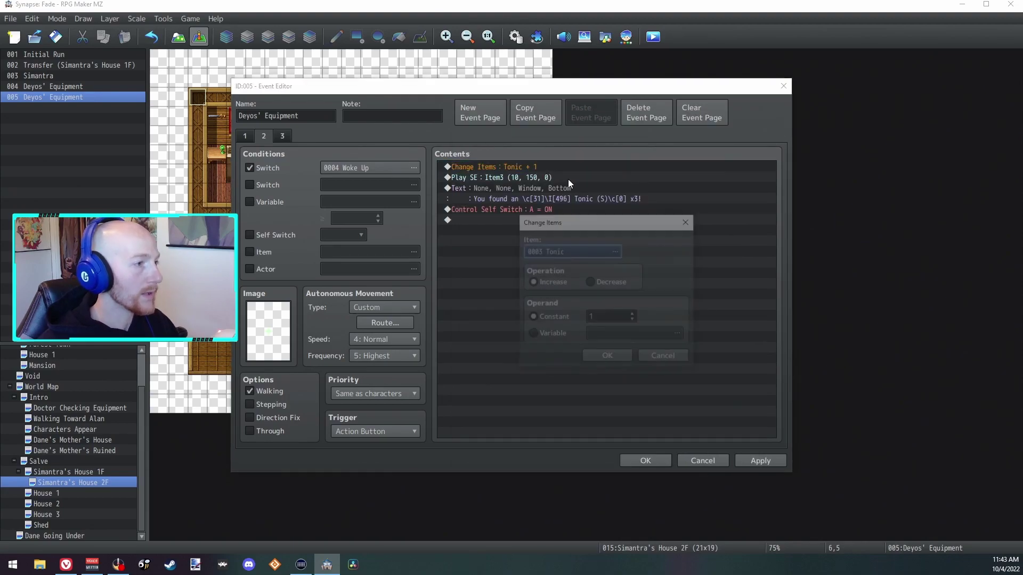
{"action": "left_click", "coordinate": [632, 315]}
{"action": "left_click", "coordinate": [632, 315]}
{"action": "left_click", "coordinate": [610, 357]}
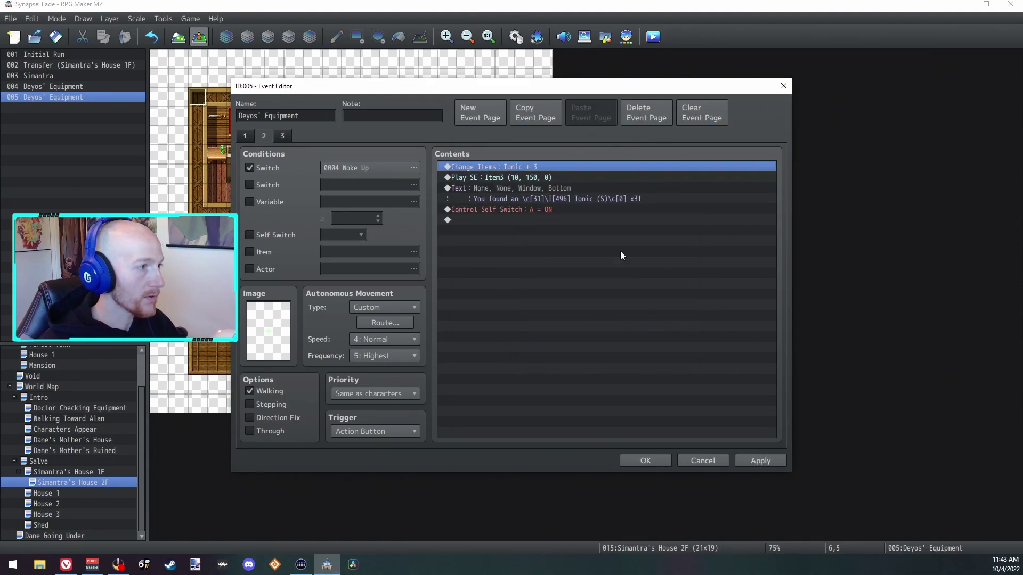
{"action": "left_click", "coordinate": [742, 461]}
{"action": "key", "text": "Return"}
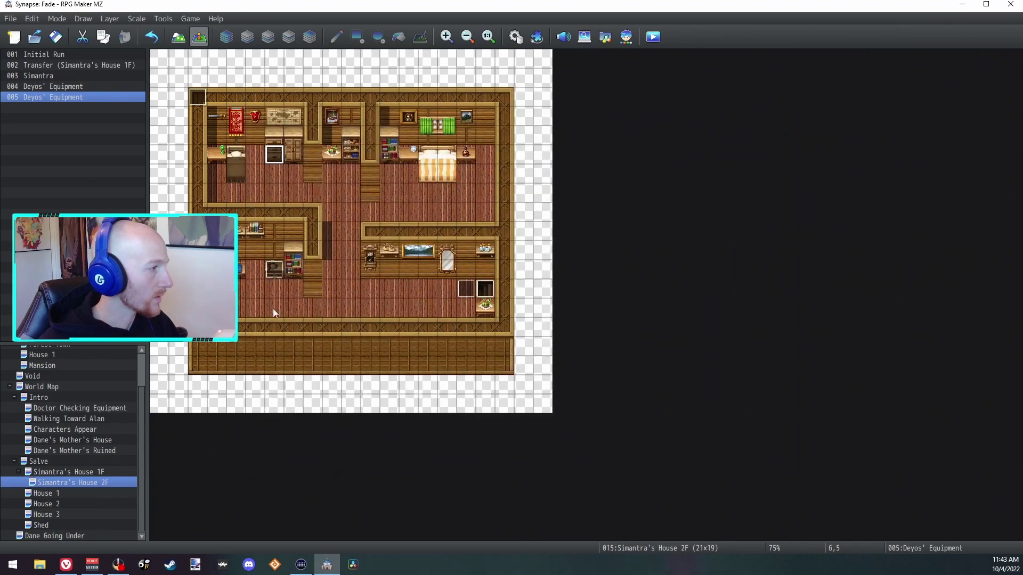
Insert a Change Weapons command adding 1 Oak Sword Lv.1 at the start of the original Deyos' Equipment event's second page.
{"action": "double_click", "coordinate": [272, 271]}
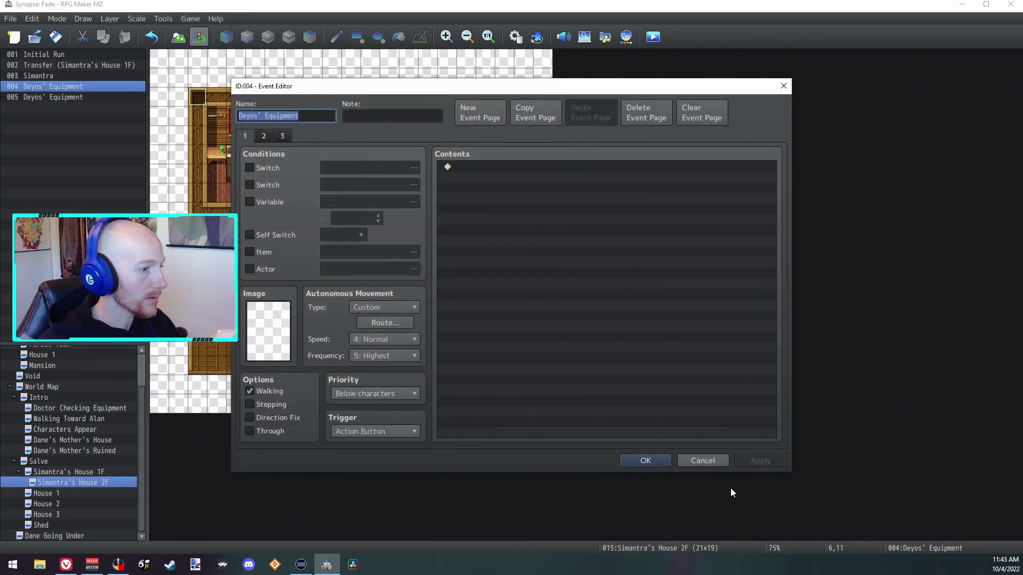
{"action": "left_click", "coordinate": [264, 135]}
{"action": "left_click", "coordinate": [539, 306]}
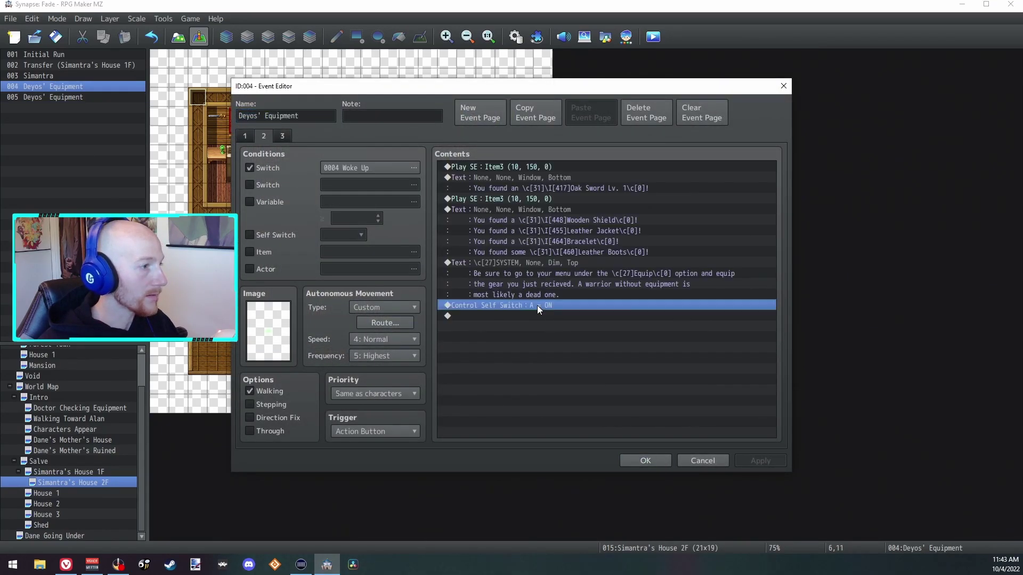
{"action": "double_click", "coordinate": [528, 166]}
{"action": "left_click", "coordinate": [673, 180]}
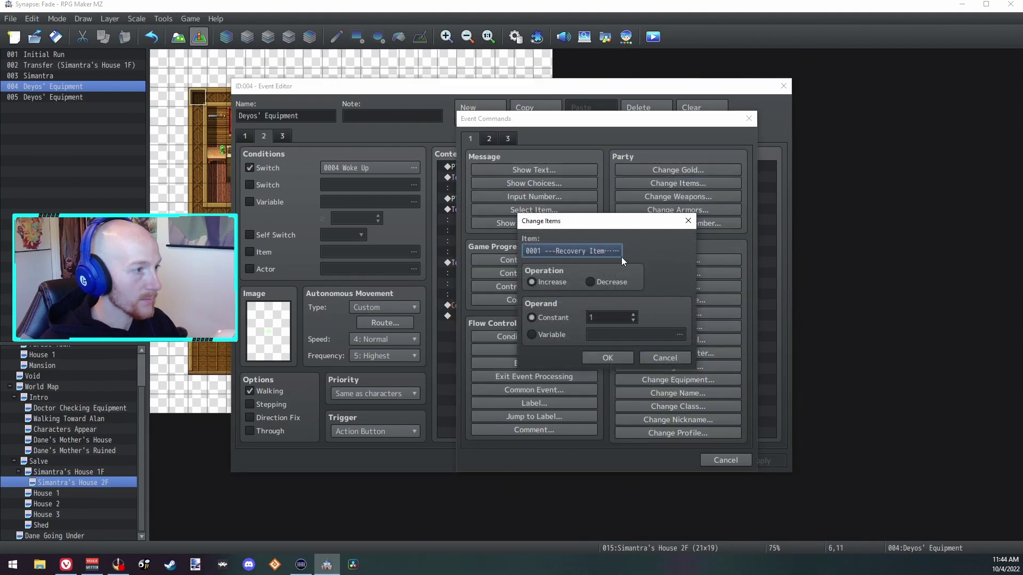
{"action": "left_click", "coordinate": [679, 364]}
{"action": "left_click", "coordinate": [691, 201]}
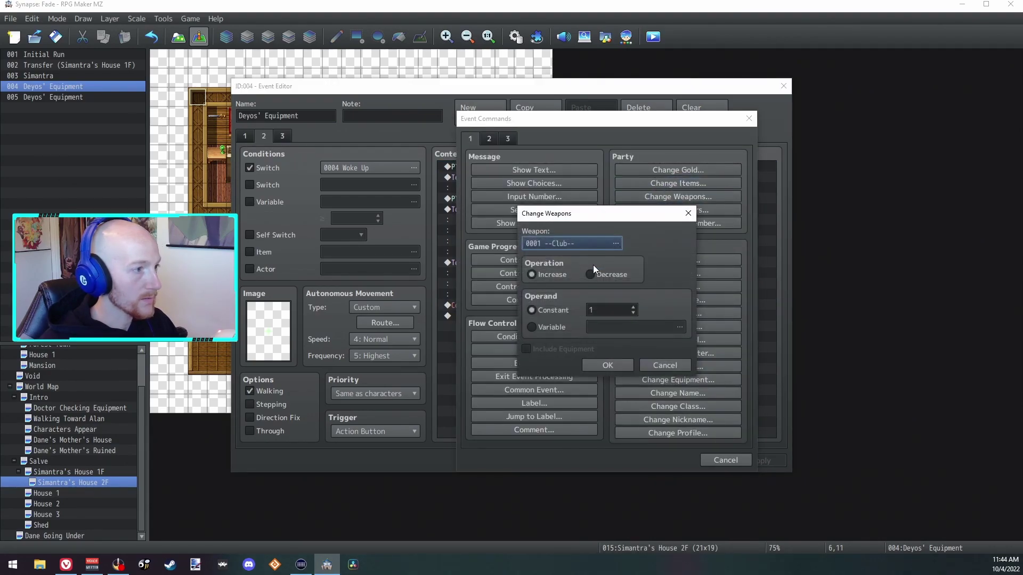
{"action": "left_click", "coordinate": [567, 244]}
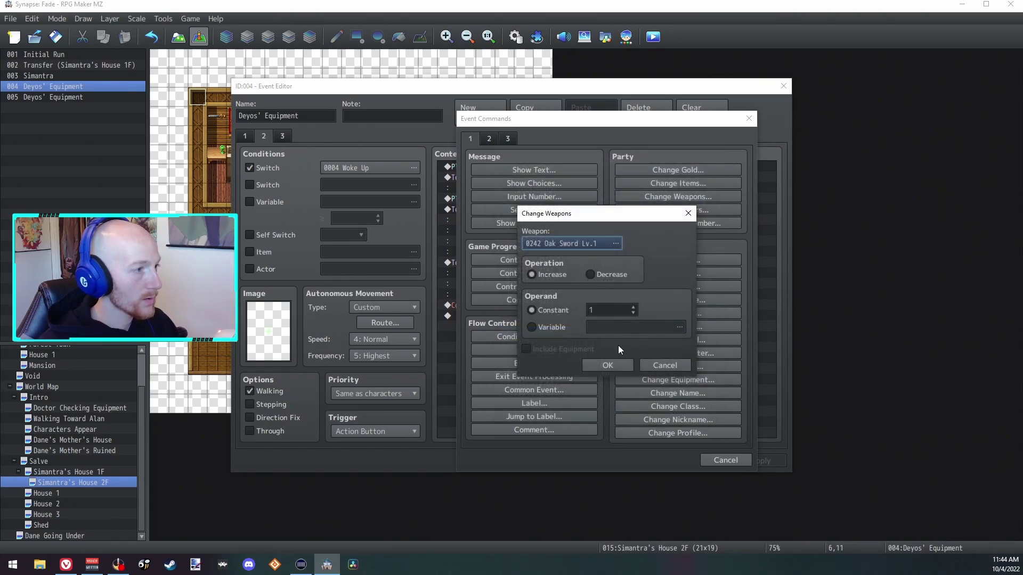
{"action": "left_click", "coordinate": [613, 362]}
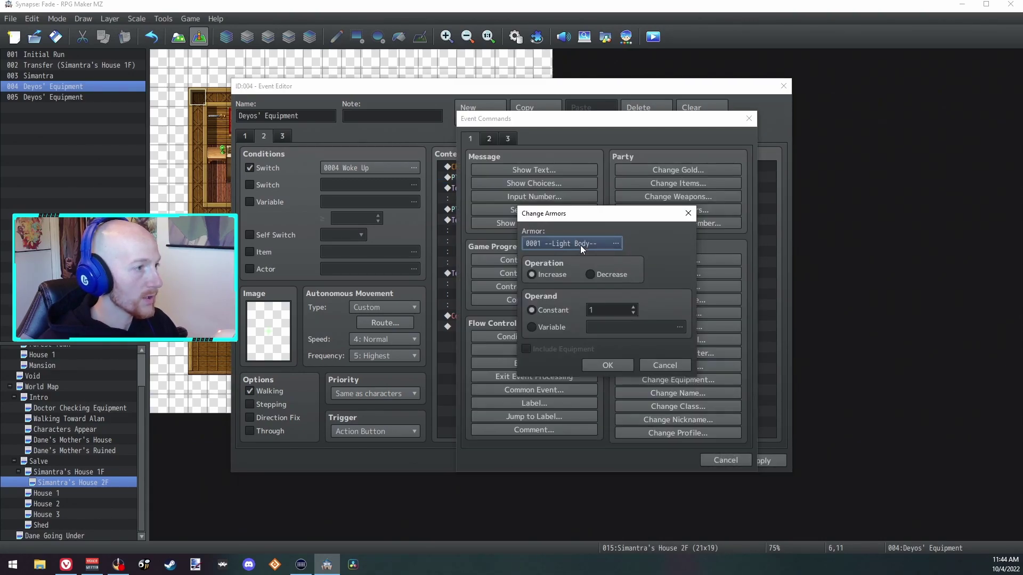
Add a Change Armors command that gives 1 Leather Jacket after the weapon command.
{"action": "left_click", "coordinate": [580, 245]}
{"action": "double_click", "coordinate": [627, 197]}
{"action": "left_click", "coordinate": [614, 361]}
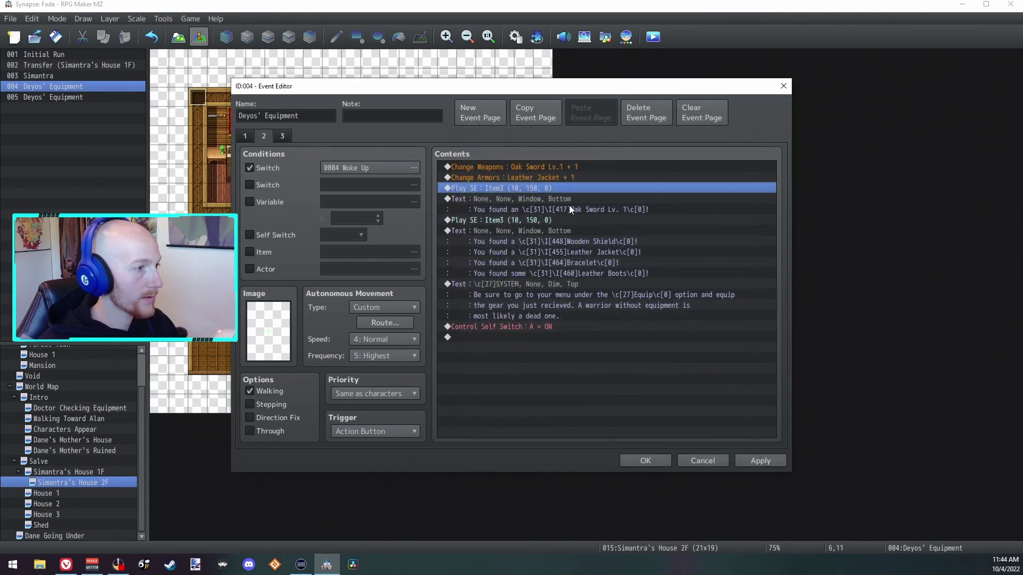
Examine Simantra's initial weapon choices, the weapon and item entries, and the Defender [TNK] class traits in the database.
{"action": "key", "text": "F9"}
{"action": "left_click", "coordinate": [238, 107]}
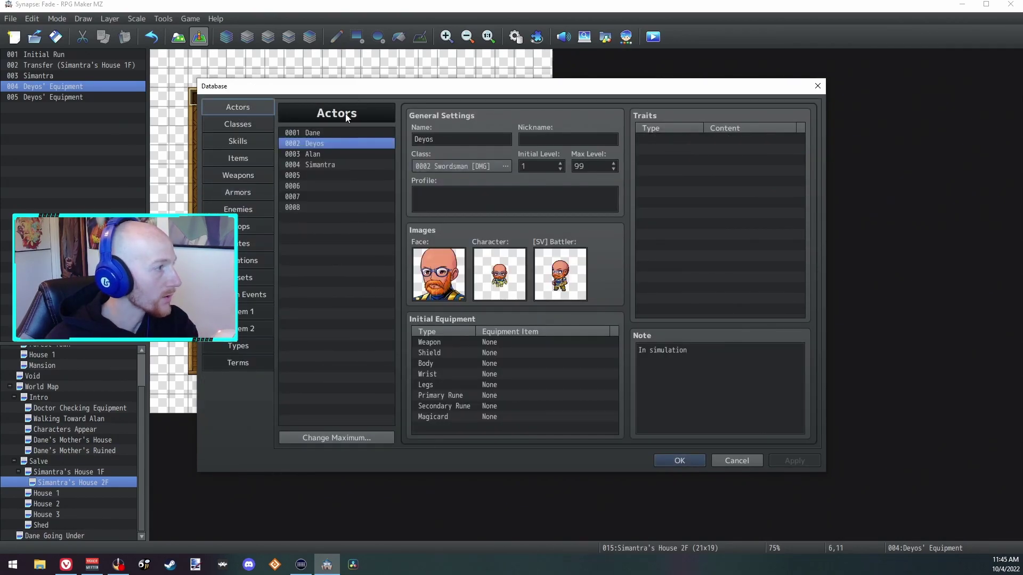
{"action": "left_click", "coordinate": [323, 164]}
{"action": "double_click", "coordinate": [524, 345]}
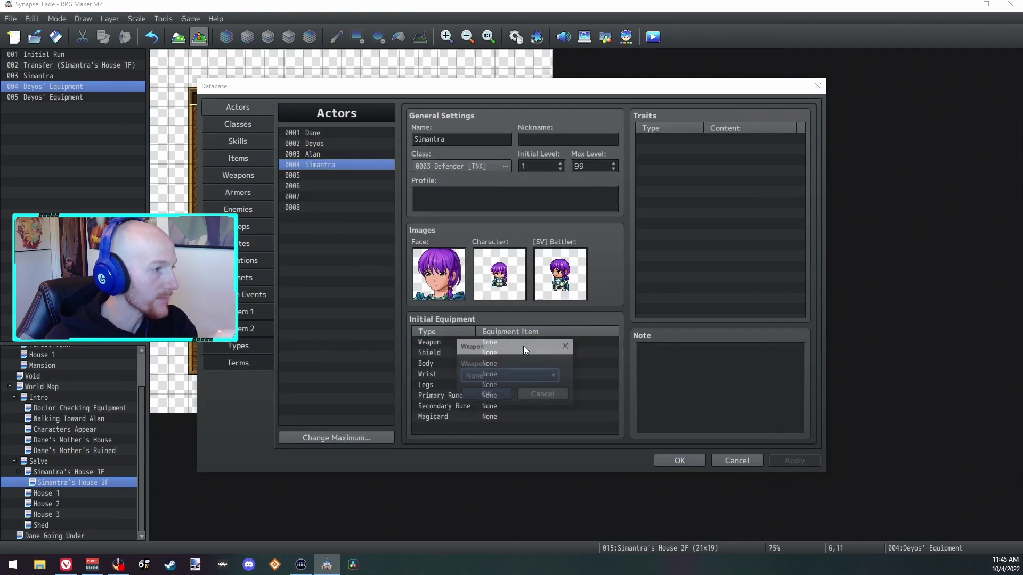
{"action": "left_click", "coordinate": [520, 373]}
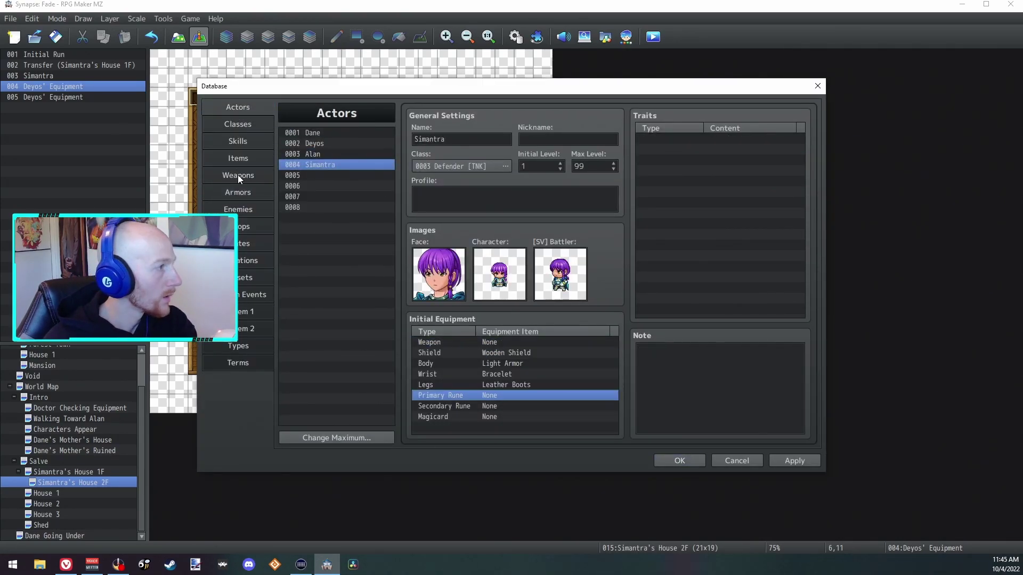
{"action": "left_click", "coordinate": [238, 175]}
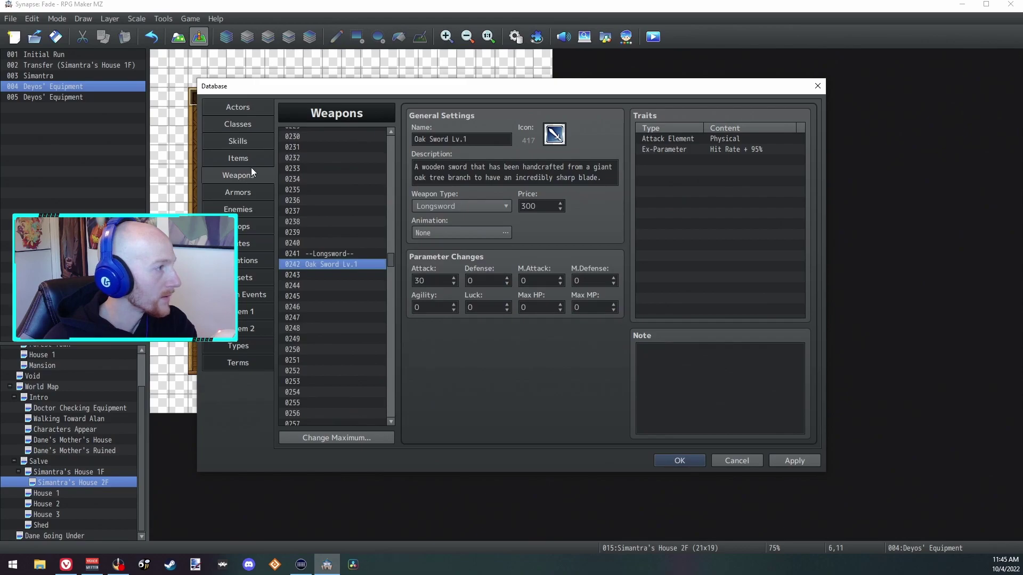
{"action": "left_click", "coordinate": [250, 161]}
{"action": "left_click", "coordinate": [258, 125]}
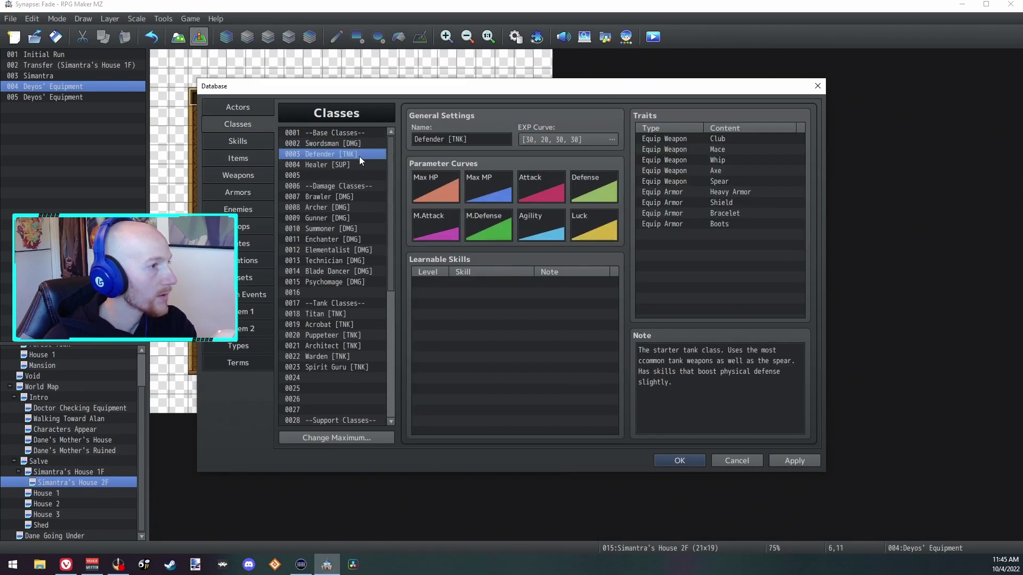
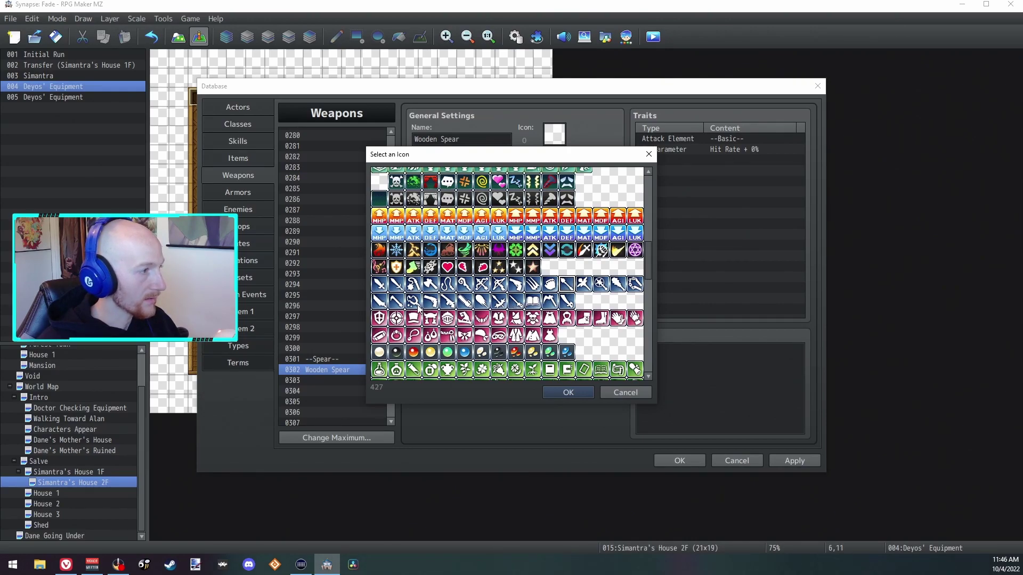
Give the Wooden Spear icon 427 and the description "A small sharpened stone sits atop a hand carved pole made of oak.".
{"action": "double_click", "coordinate": [568, 286]}
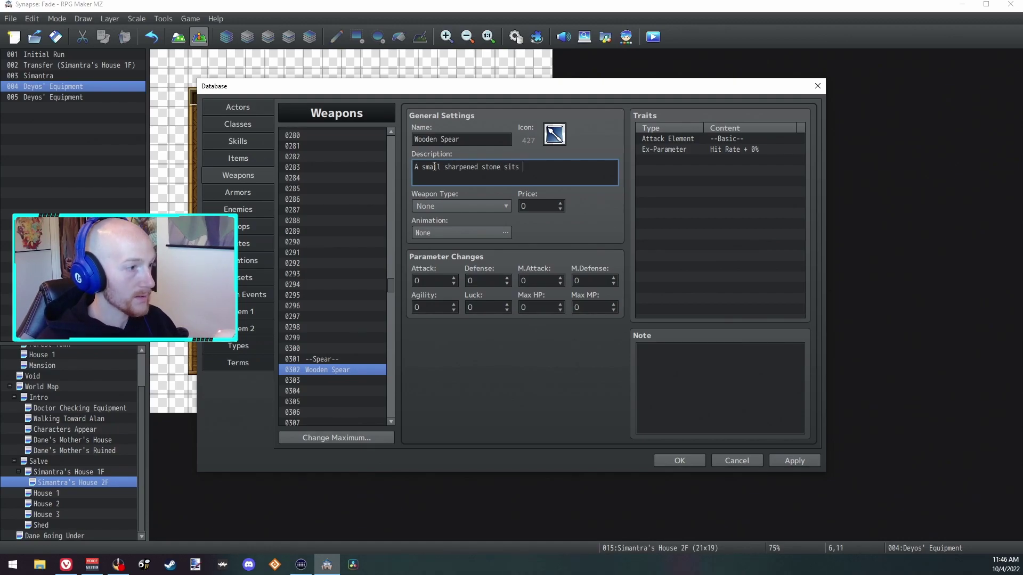
{"action": "type", "text": "atop a carved o"}
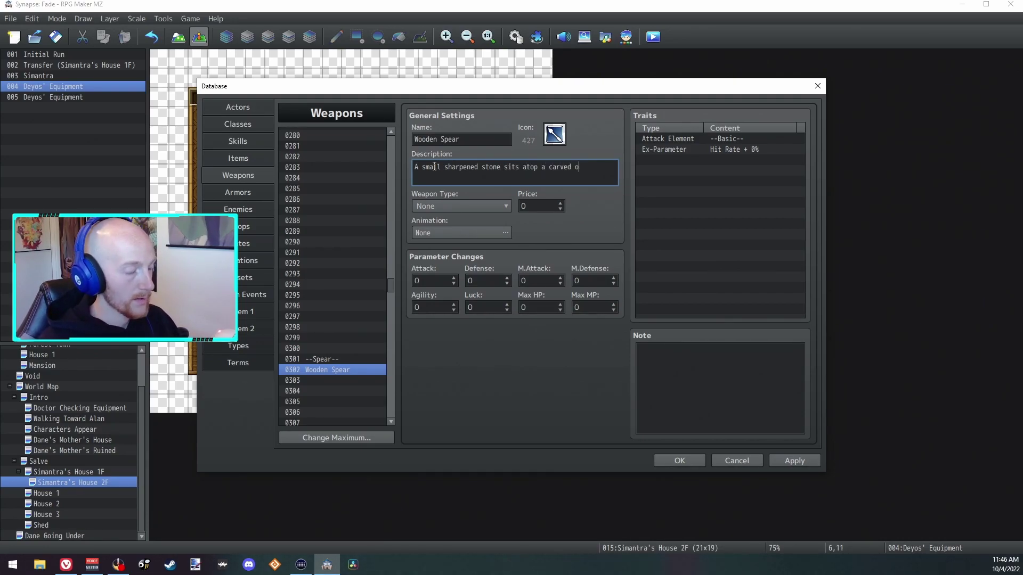
{"action": "key", "text": "BackSpace"}
{"action": "key", "text": "BackSpace"}
{"action": "key", "text": "BackSpace"}
{"action": "key", "text": "BackSpace"}
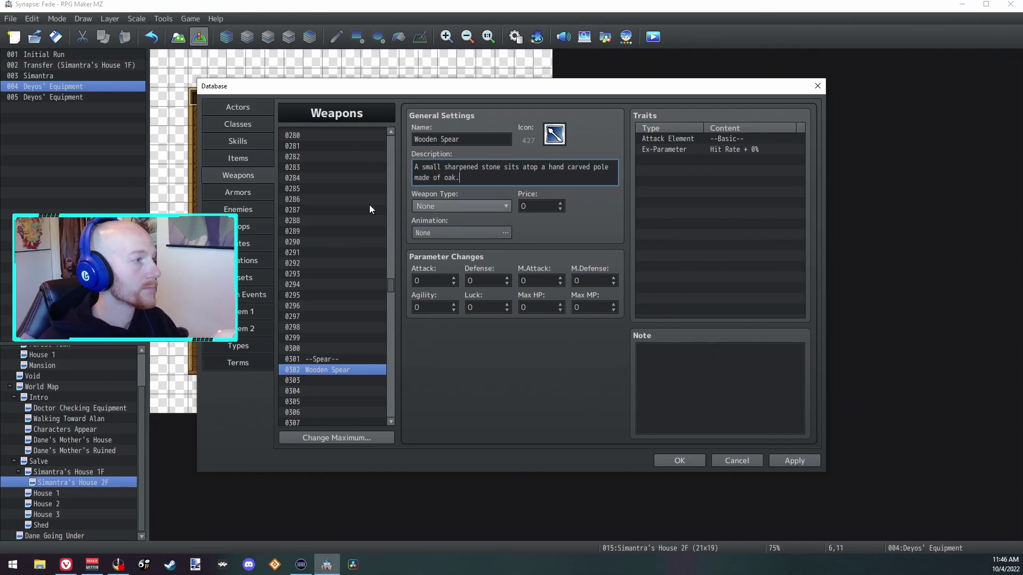
Set the Wooden Spear's price to 300 and its attack to 25, and apply the changes.
{"action": "mouse_move", "coordinate": [391, 288]}
{"action": "left_mouse_down"}
{"action": "mouse_move", "coordinate": [388, 260]}
{"action": "mouse_move", "coordinate": [397, 282]}
{"action": "left_mouse_up"}
{"action": "left_click", "coordinate": [354, 198]}
{"action": "left_click", "coordinate": [344, 303]}
{"action": "double_click", "coordinate": [544, 207]}
{"action": "type", "text": "300"}
{"action": "left_click", "coordinate": [358, 177]}
{"action": "left_click", "coordinate": [337, 325]}
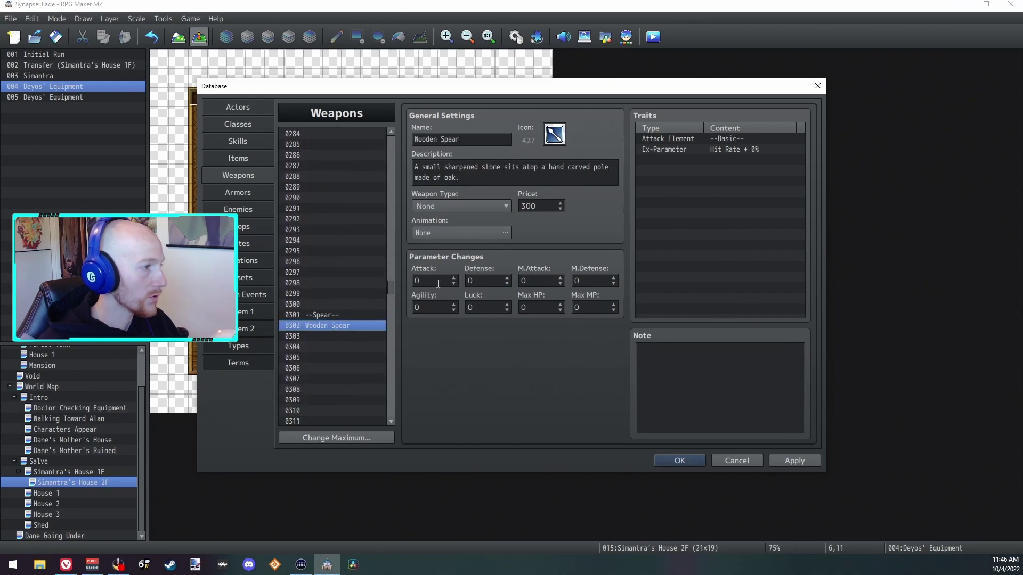
{"action": "double_click", "coordinate": [435, 281]}
{"action": "type", "text": "25"}
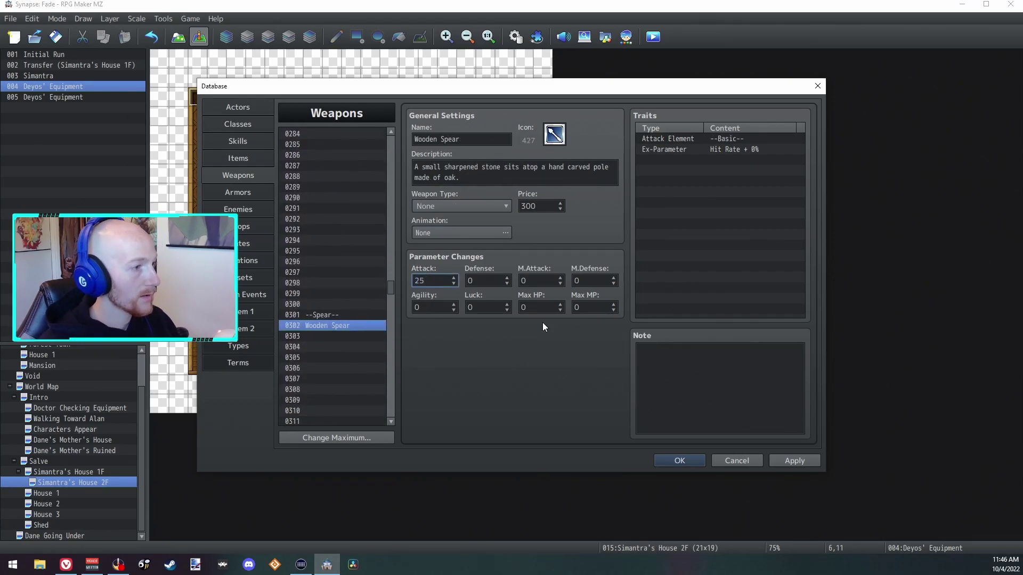
{"action": "left_click", "coordinate": [794, 461]}
{"action": "double_click", "coordinate": [436, 280]}
{"action": "left_click", "coordinate": [439, 283]}
Examine Simantra's initial weapon choices and the Defender [TNK] class's equipment traits.
{"action": "left_click", "coordinate": [238, 107]}
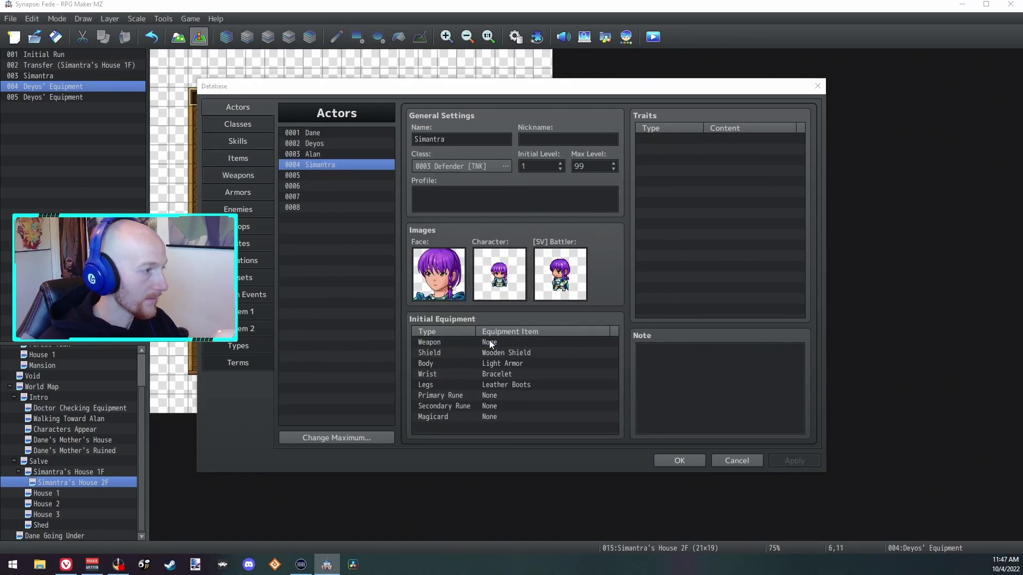
{"action": "double_click", "coordinate": [489, 342]}
{"action": "left_click", "coordinate": [546, 377]}
{"action": "left_click", "coordinate": [488, 389]}
{"action": "left_click", "coordinate": [543, 394]}
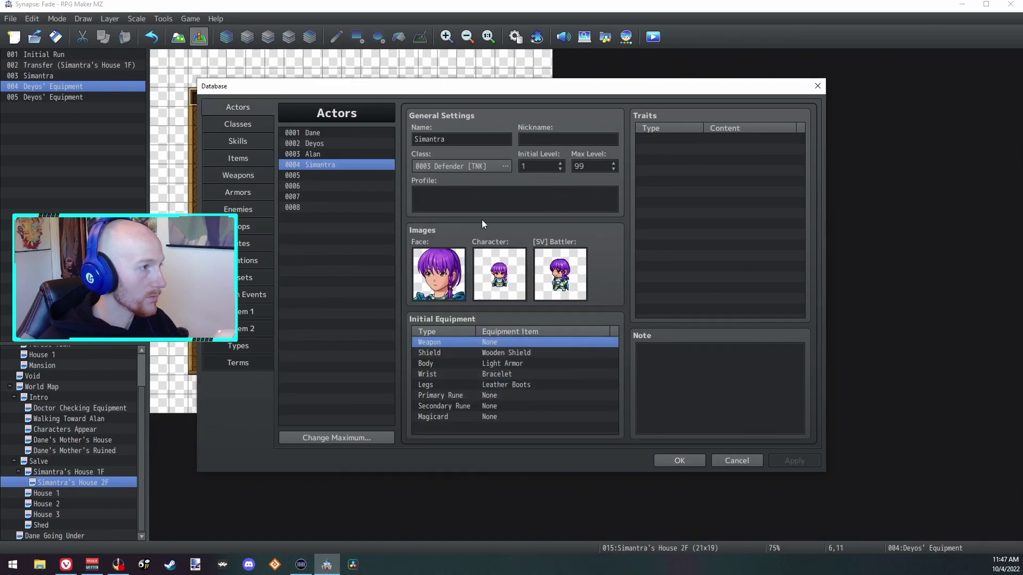
{"action": "left_click", "coordinate": [235, 124]}
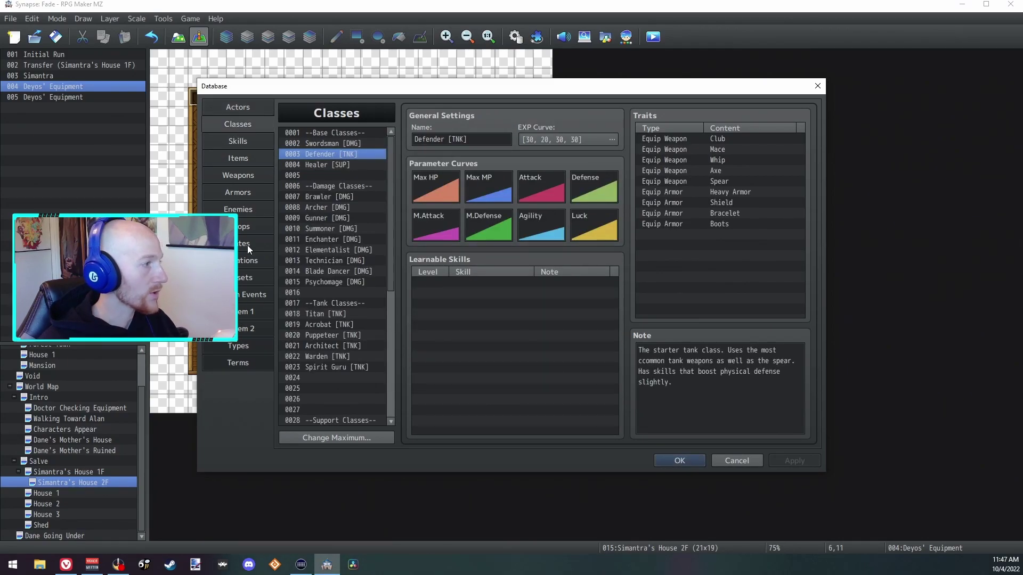
Set the Wooden Spear's attack animation to Pierce Physical.
{"action": "left_click", "coordinate": [242, 176]}
{"action": "left_click_drag", "start_coordinate": [390, 145], "coordinate": [391, 372]}
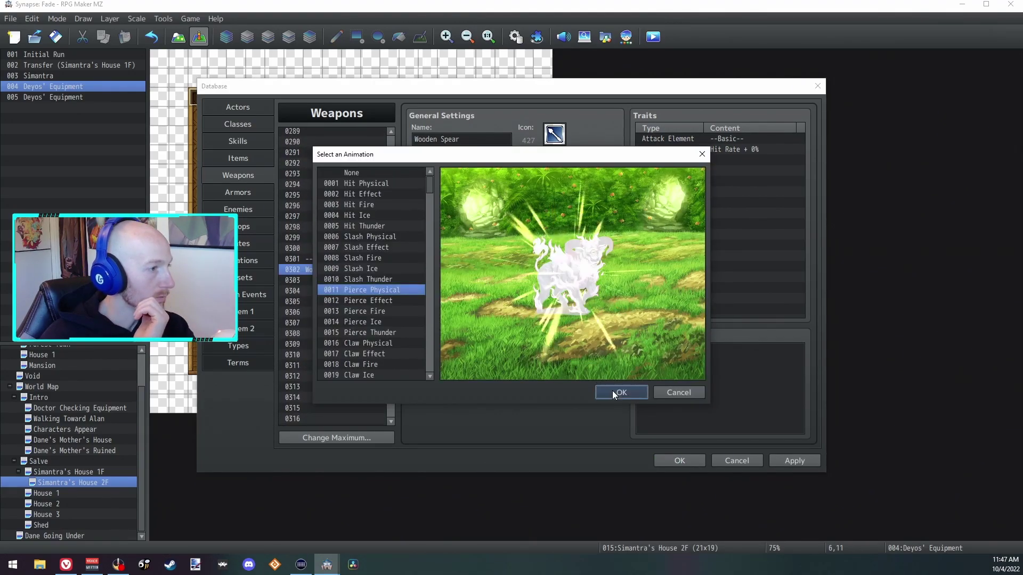
{"action": "left_click", "coordinate": [612, 392]}
Set the Oak Sword Lv.1's attack animation to Slash Physical and save the database.
{"action": "left_click_drag", "start_coordinate": [393, 290], "coordinate": [386, 257]}
{"action": "left_click", "coordinate": [343, 296]}
{"action": "left_click", "coordinate": [432, 233]}
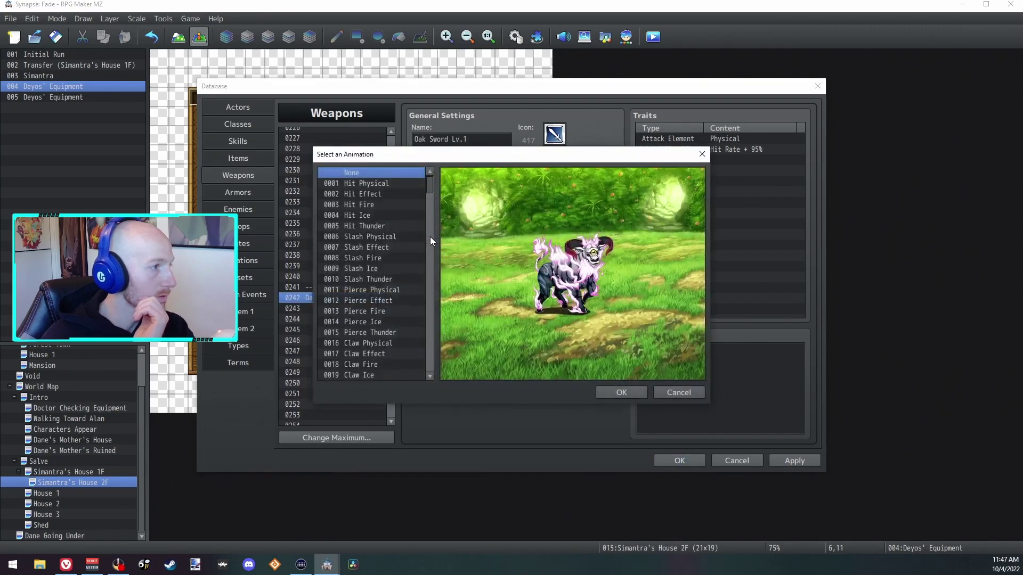
{"action": "left_click", "coordinate": [376, 237]}
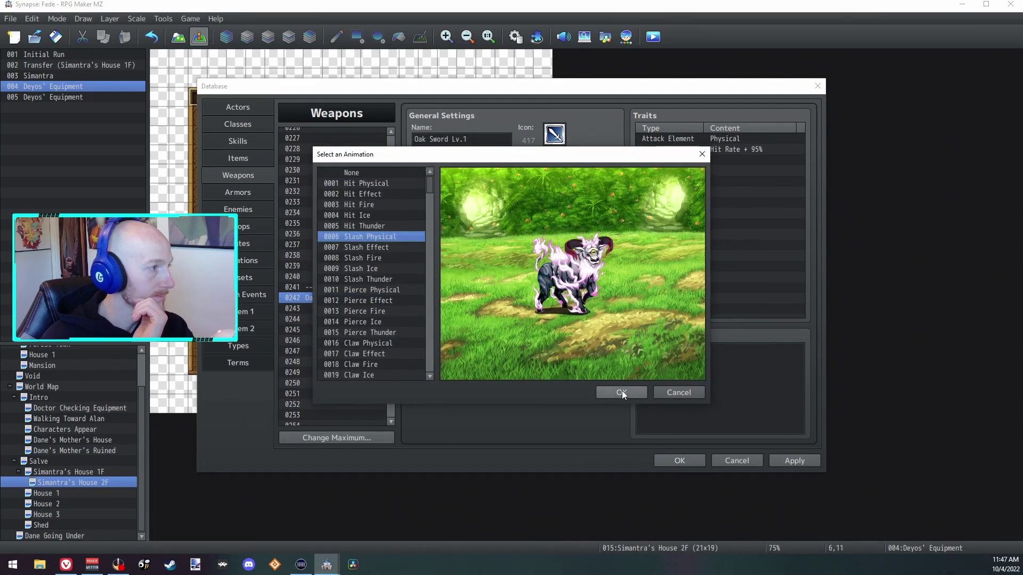
{"action": "left_click", "coordinate": [622, 391]}
{"action": "left_click", "coordinate": [682, 460]}
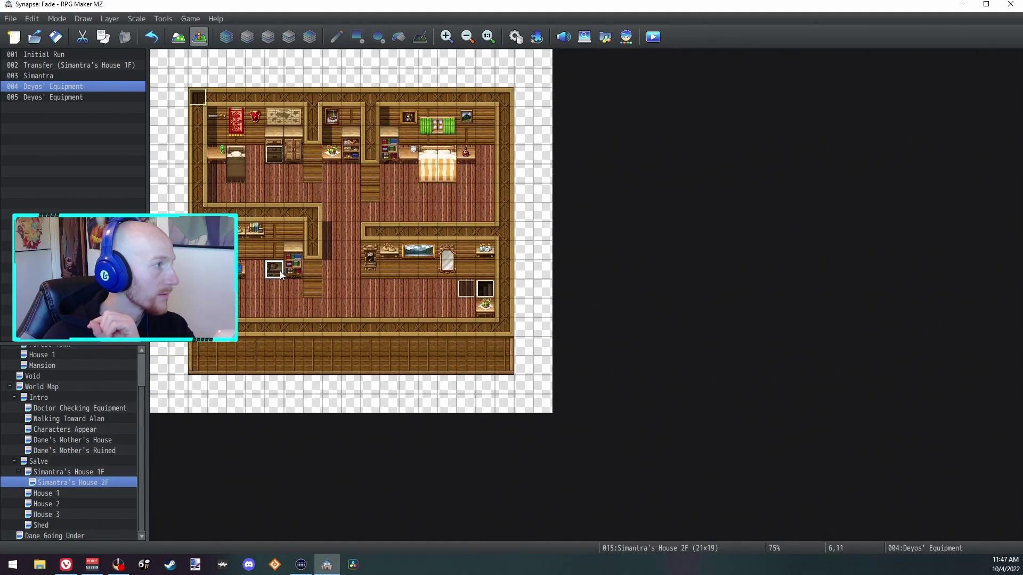
Choose the weapon in Simantra's initial equipment and save the database.
{"action": "left_click", "coordinate": [516, 36]}
{"action": "left_click", "coordinate": [243, 110]}
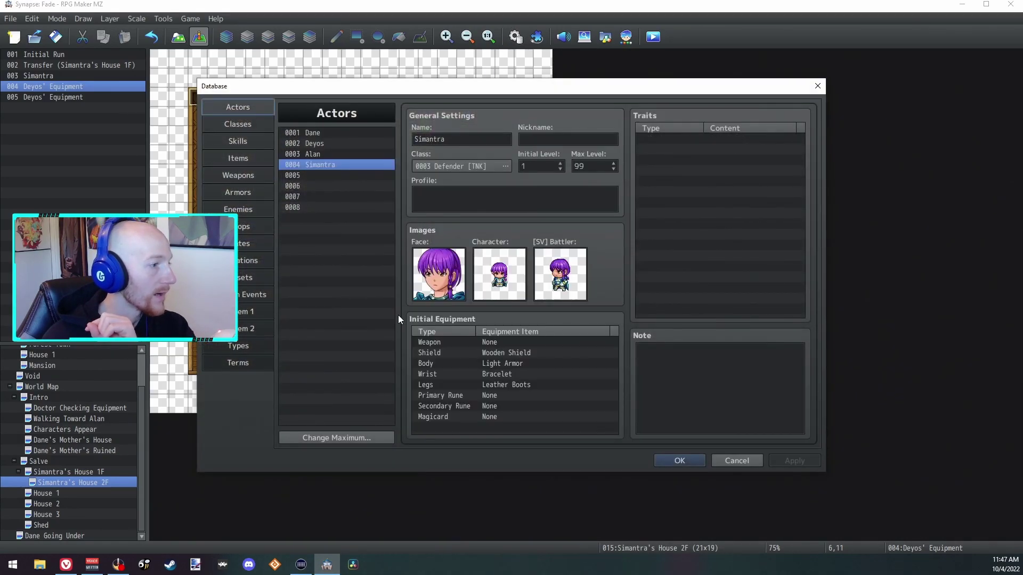
{"action": "left_click", "coordinate": [509, 344]}
{"action": "double_click", "coordinate": [510, 347]}
{"action": "scroll", "coordinate": [493, 373], "scroll_direction": "down", "scroll_amount": 1}
{"action": "left_click", "coordinate": [487, 394]}
{"action": "left_click", "coordinate": [779, 458]}
{"action": "left_click", "coordinate": [673, 459]}
{"action": "left_click", "coordinate": [679, 460]}
Delete the copied Deyos' Equipment event's blank first page and remove the Woke Up switch condition from its Tonic page, saving the event.
{"action": "double_click", "coordinate": [274, 155]}
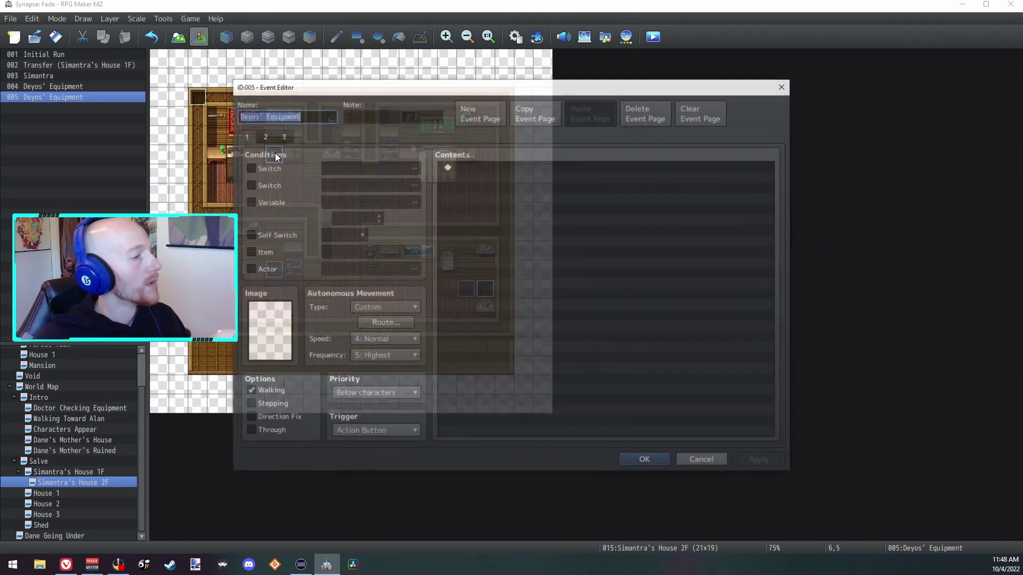
{"action": "left_click", "coordinate": [265, 137]}
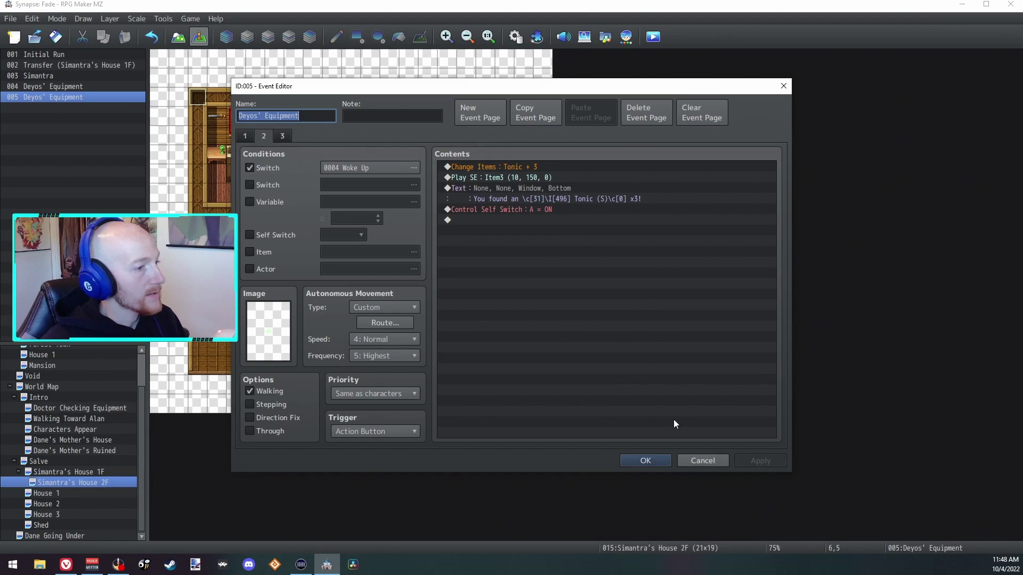
{"action": "left_click", "coordinate": [282, 136]}
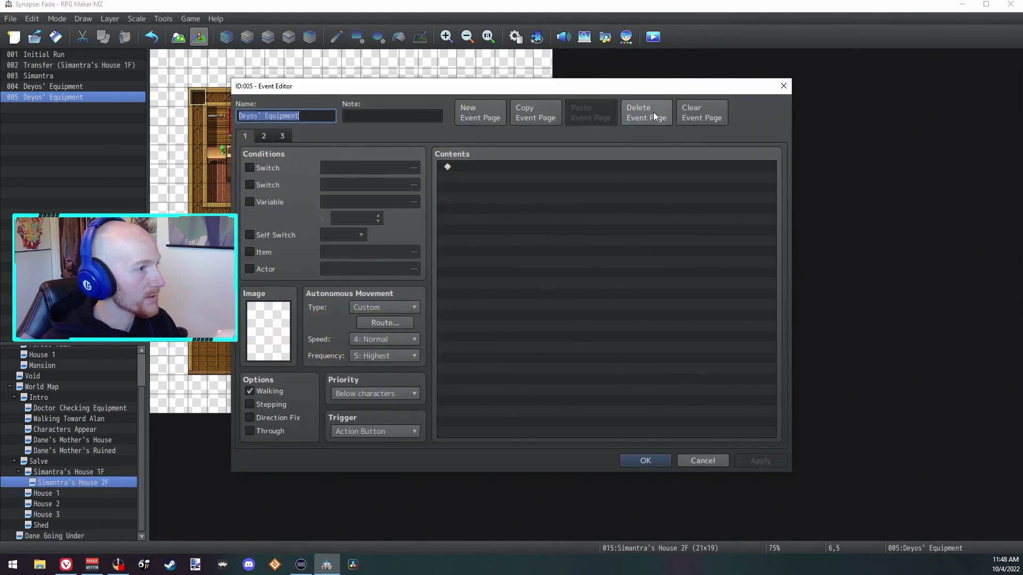
{"action": "left_click", "coordinate": [653, 112]}
{"action": "left_click", "coordinate": [366, 167]}
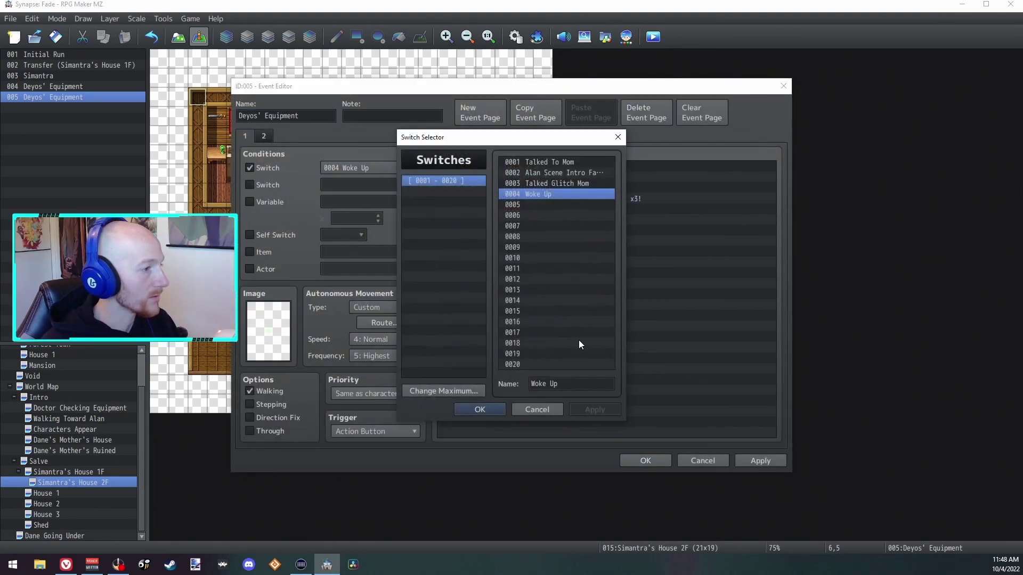
{"action": "left_click", "coordinate": [537, 410]}
{"action": "left_click", "coordinate": [250, 168]}
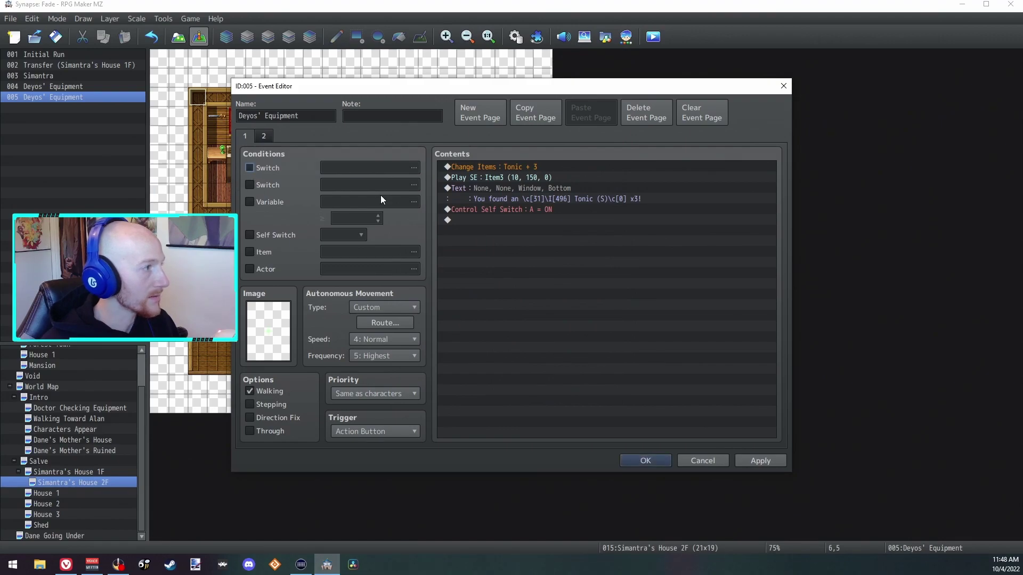
{"action": "left_click", "coordinate": [657, 462]}
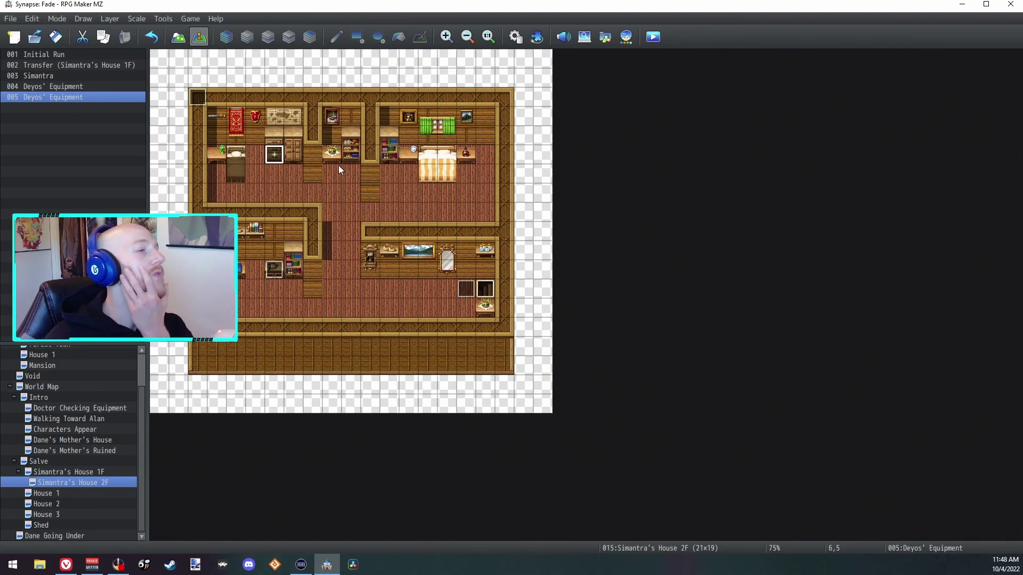
Open the Simantra's House 1F map and name item 0052 under Stat Boosters "Atk Booster (S)" in the database.
{"action": "left_click", "coordinate": [57, 474]}
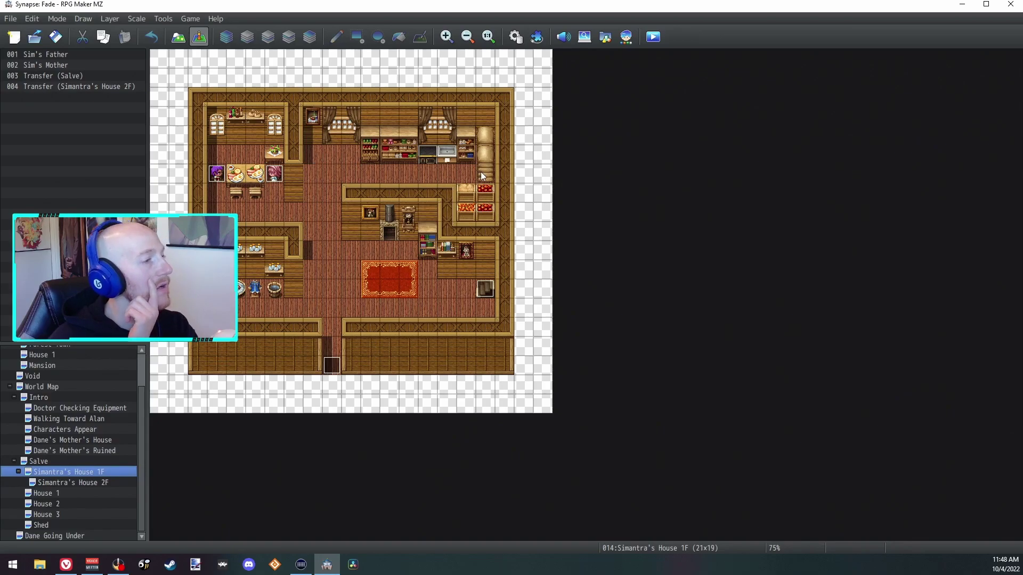
{"action": "key", "text": "F9"}
{"action": "left_click", "coordinate": [244, 172]}
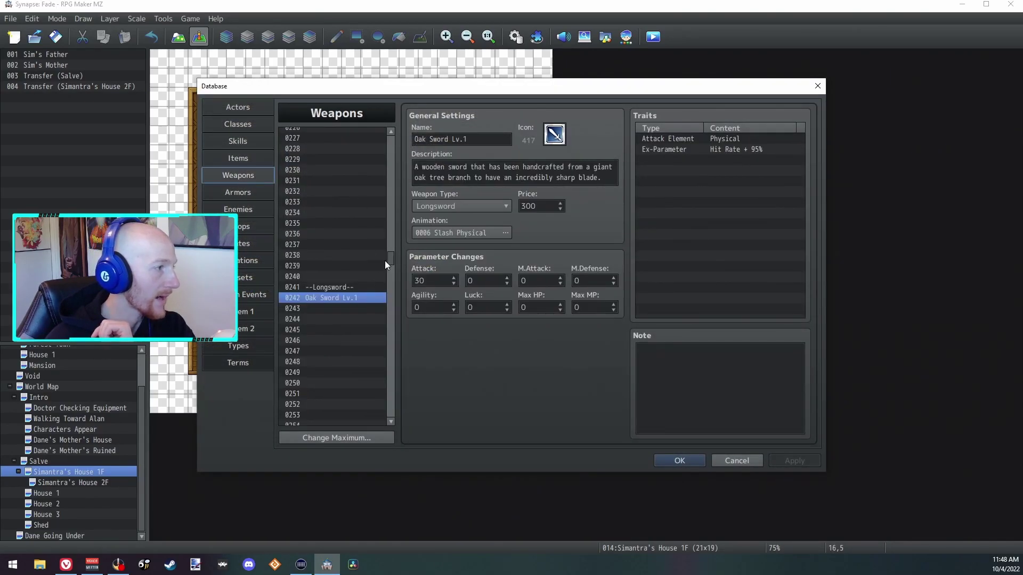
{"action": "left_click", "coordinate": [255, 160]}
{"action": "left_click", "coordinate": [457, 138]}
{"action": "type", "text": "er (S)"}
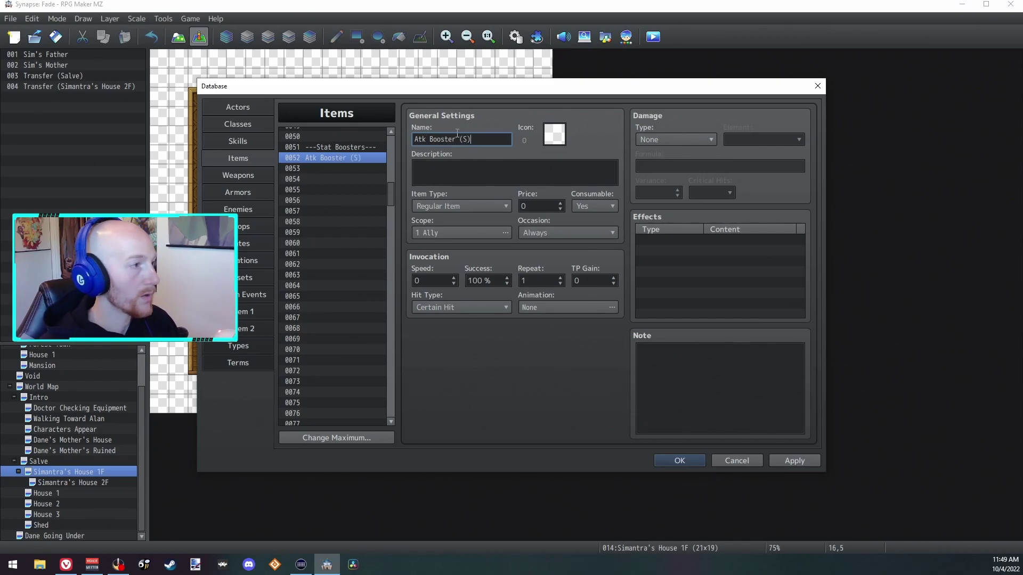
Rename the Tonic recovery item to "Tonic (S)".
{"action": "left_click_drag", "start_coordinate": [391, 187], "coordinate": [387, 145]}
{"action": "left_click", "coordinate": [379, 154]}
{"action": "left_click", "coordinate": [452, 139]}
{"action": "type", "text": "("}
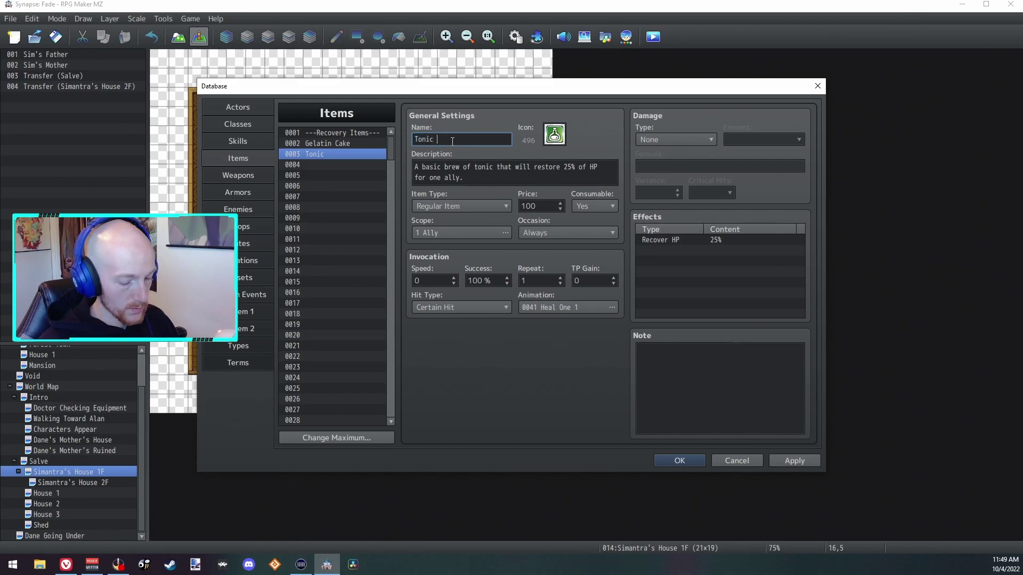
{"action": "type", "text": "S)"}
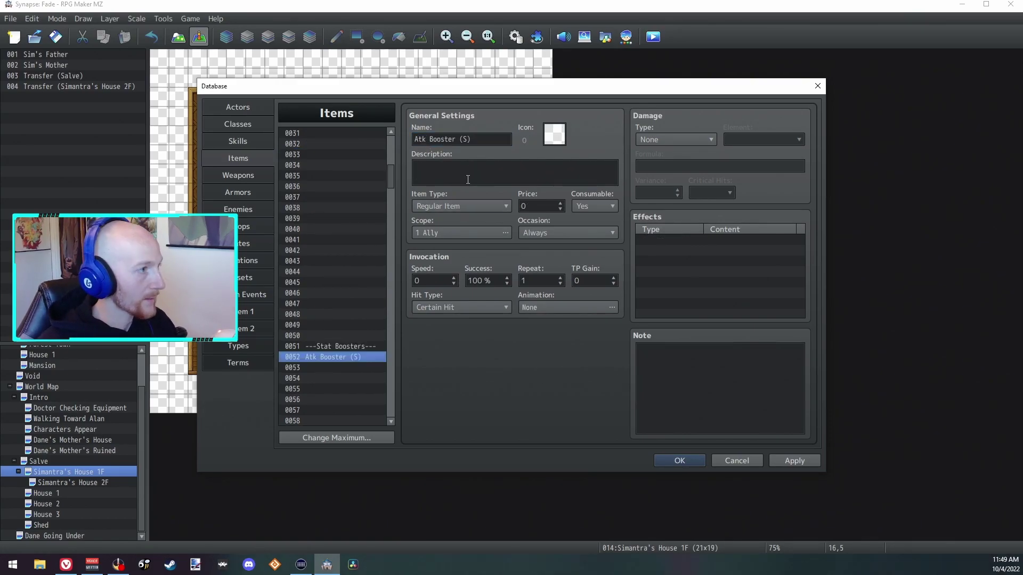
Give Atk Booster (S) icon 498 and the description "A vial containing a solution synthesized to promote strength for whoever drinks it. ATK + 5".
{"action": "left_click", "coordinate": [497, 165]}
{"action": "type", "text": "A vial co"}
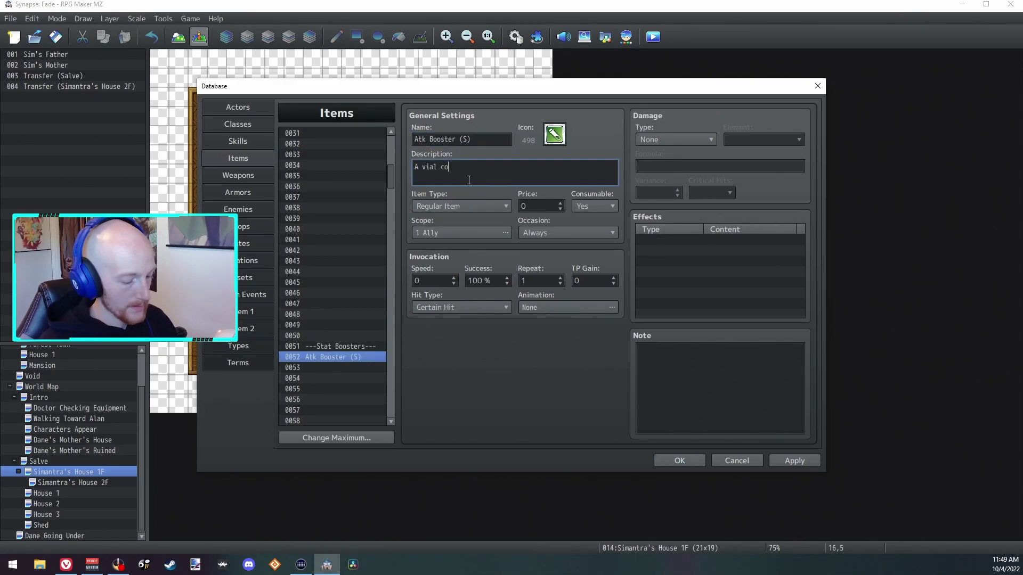
{"action": "type", "text": "ntaining a solution synthesized to"}
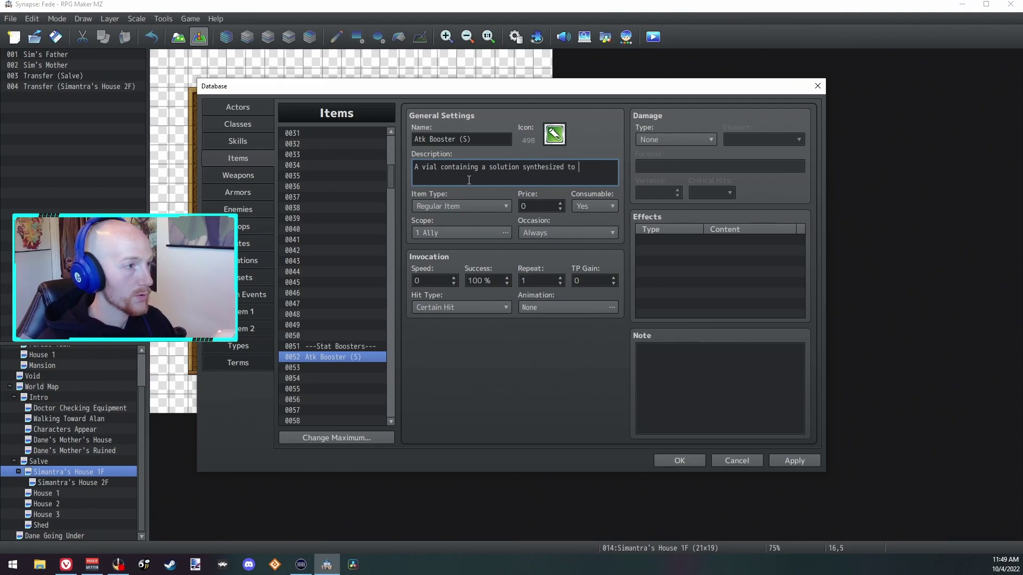
{"action": "type", "text": " promote strength for whoever"}
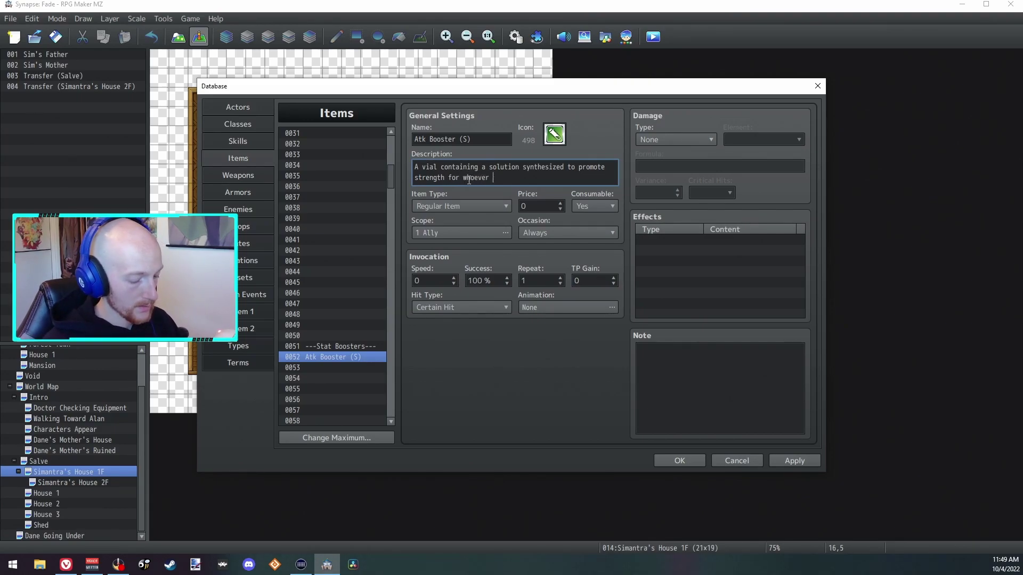
{"action": "type", "text": "Atk"}
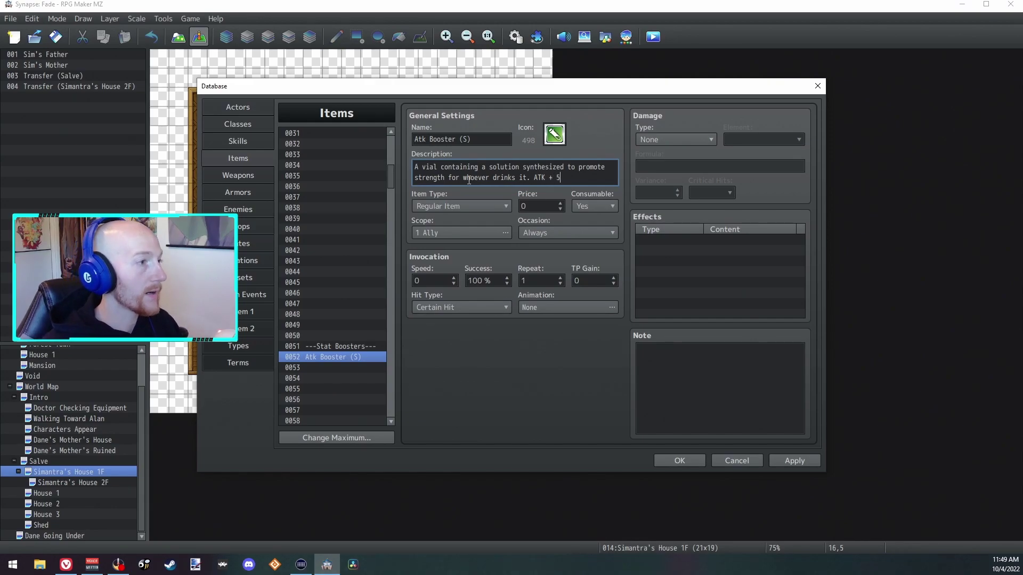
Set the Atk Booster (S) price to 1 and limit its use to the Menu Screen.
{"action": "left_click", "coordinate": [550, 208]}
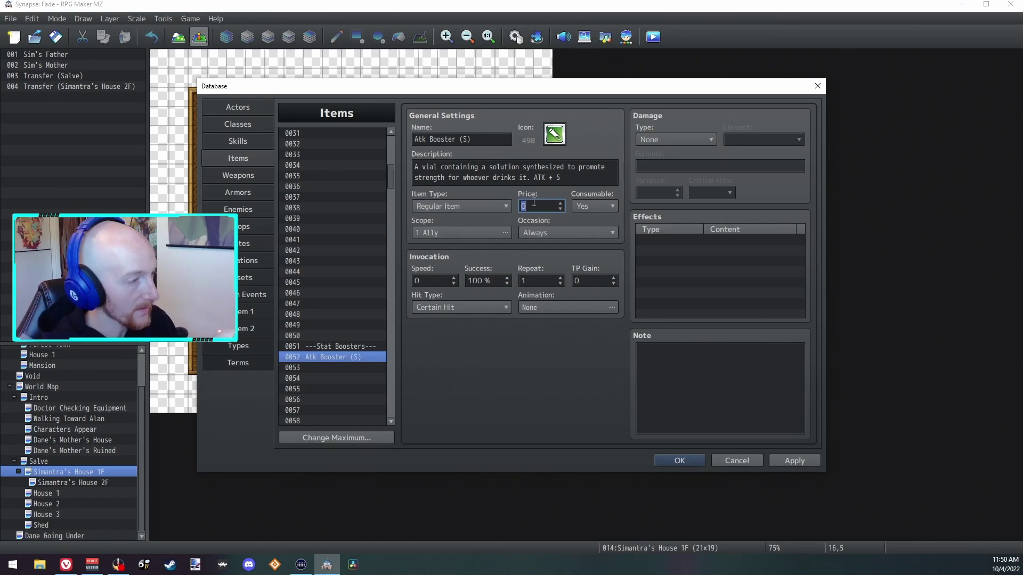
{"action": "type", "text": "1"}
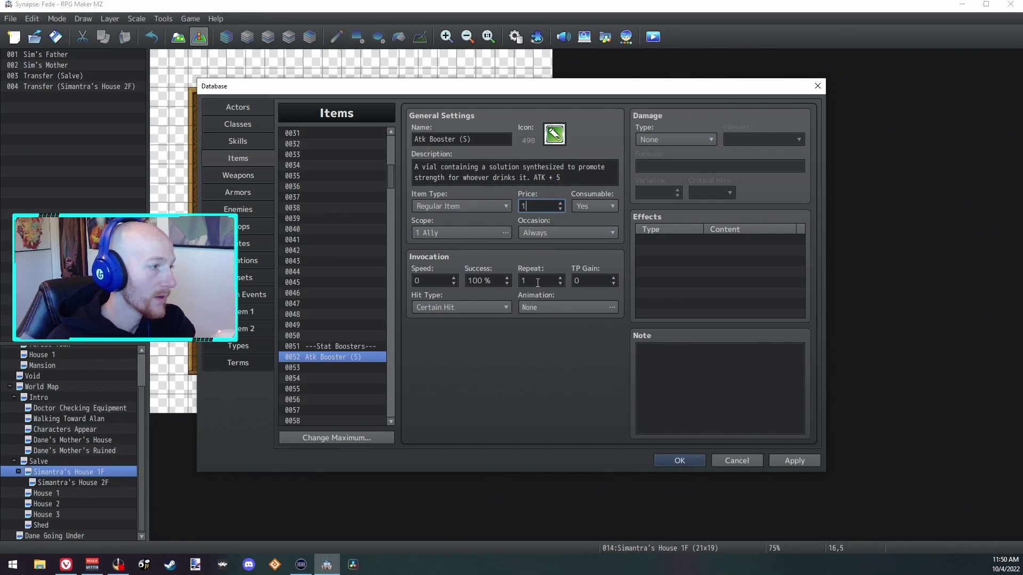
{"action": "left_click", "coordinate": [581, 233]}
{"action": "left_click", "coordinate": [554, 270]}
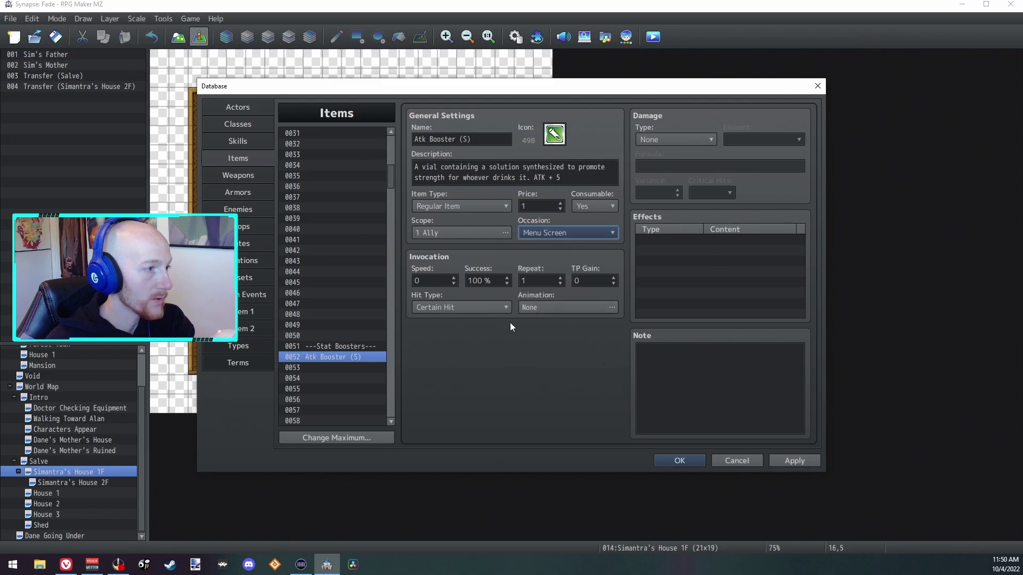
Set the Atk Booster (S) animation to 0051 Power up 1.
{"action": "left_click", "coordinate": [562, 308]}
{"action": "left_click", "coordinate": [679, 392]}
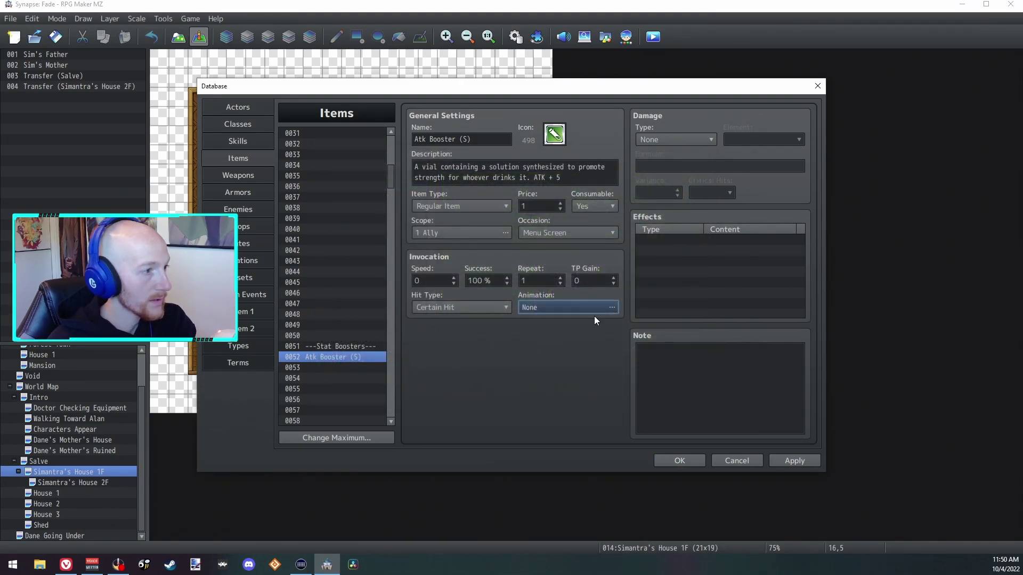
{"action": "left_click", "coordinate": [570, 308]}
{"action": "scroll", "coordinate": [430, 204], "scroll_direction": "down", "scroll_amount": 15}
{"action": "left_click", "coordinate": [374, 240]}
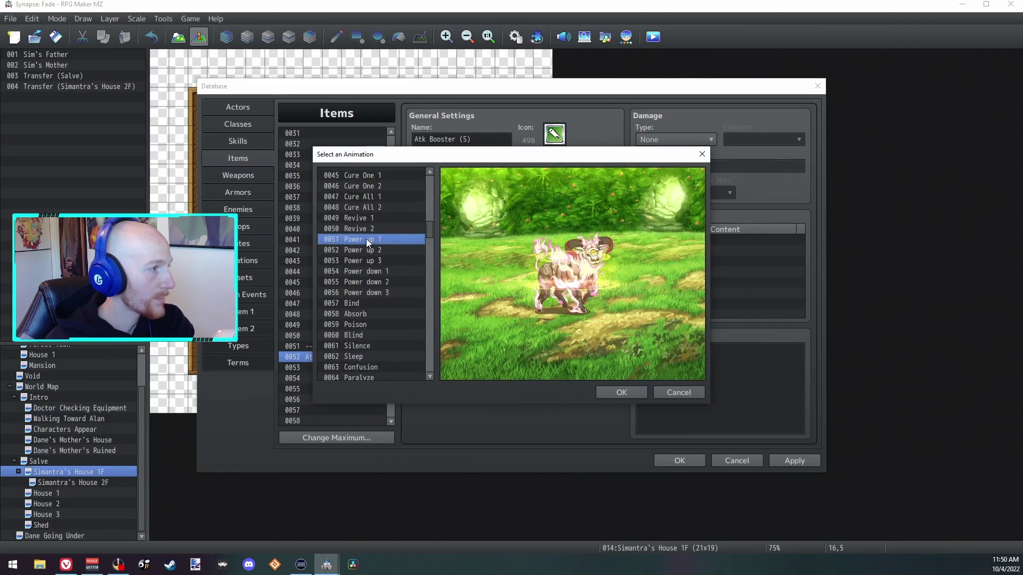
{"action": "left_click", "coordinate": [393, 174]}
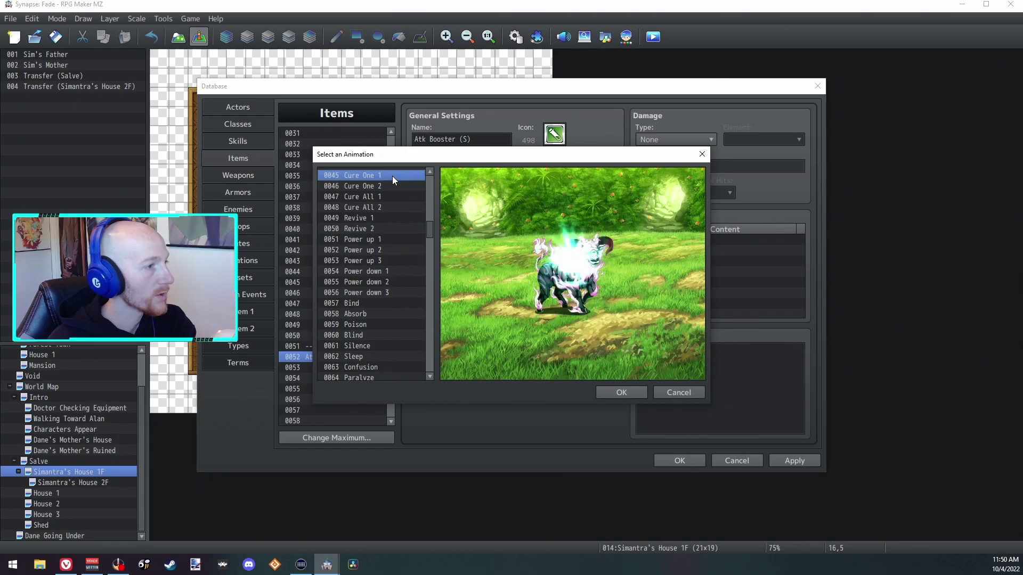
{"action": "left_click", "coordinate": [372, 239]}
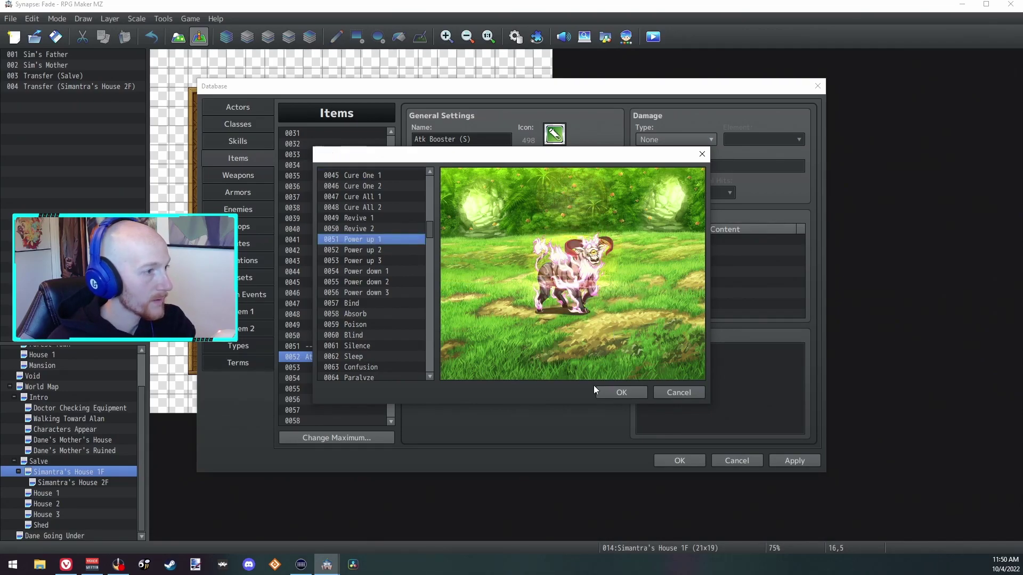
{"action": "left_click", "coordinate": [618, 392]}
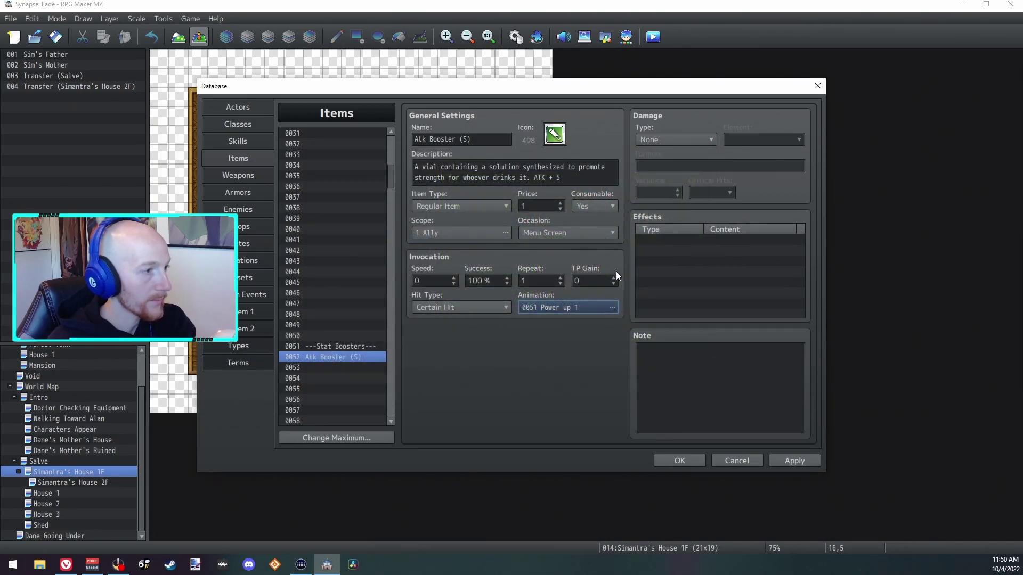
Add a Grow effect that raises Attack by 5 to Atk Booster (S) and save the database changes.
{"action": "double_click", "coordinate": [667, 242]}
{"action": "left_click", "coordinate": [666, 200]}
{"action": "left_click", "coordinate": [639, 200]}
{"action": "left_click", "coordinate": [732, 201]}
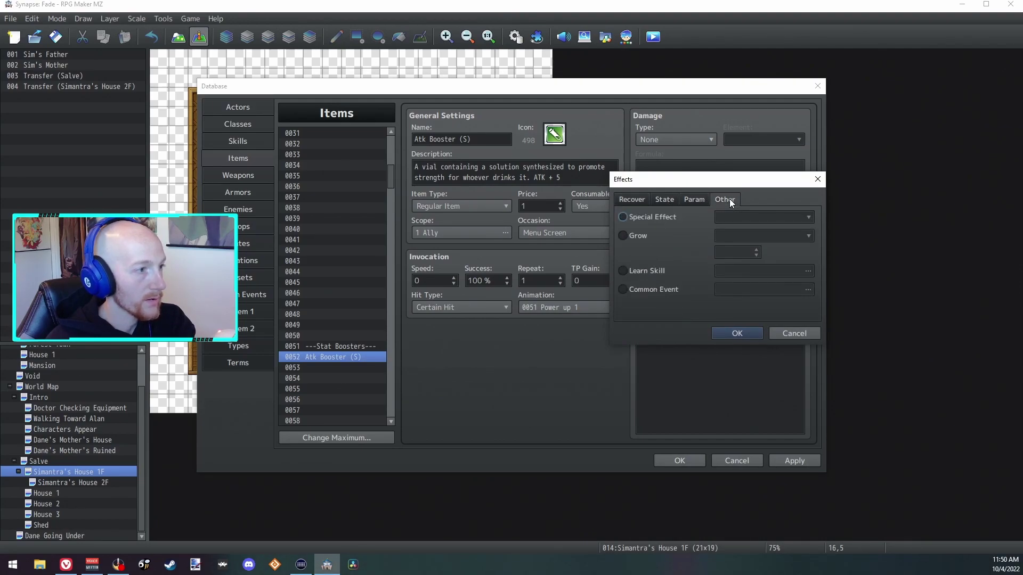
{"action": "left_click", "coordinate": [632, 200]}
{"action": "left_click", "coordinate": [669, 203]}
{"action": "left_click", "coordinate": [693, 202]}
{"action": "left_click", "coordinate": [640, 202]}
{"action": "left_click", "coordinate": [724, 200]}
{"action": "left_click", "coordinate": [638, 236]}
{"action": "left_click", "coordinate": [735, 235]}
{"action": "left_click", "coordinate": [747, 271]}
{"action": "double_click", "coordinate": [736, 253]}
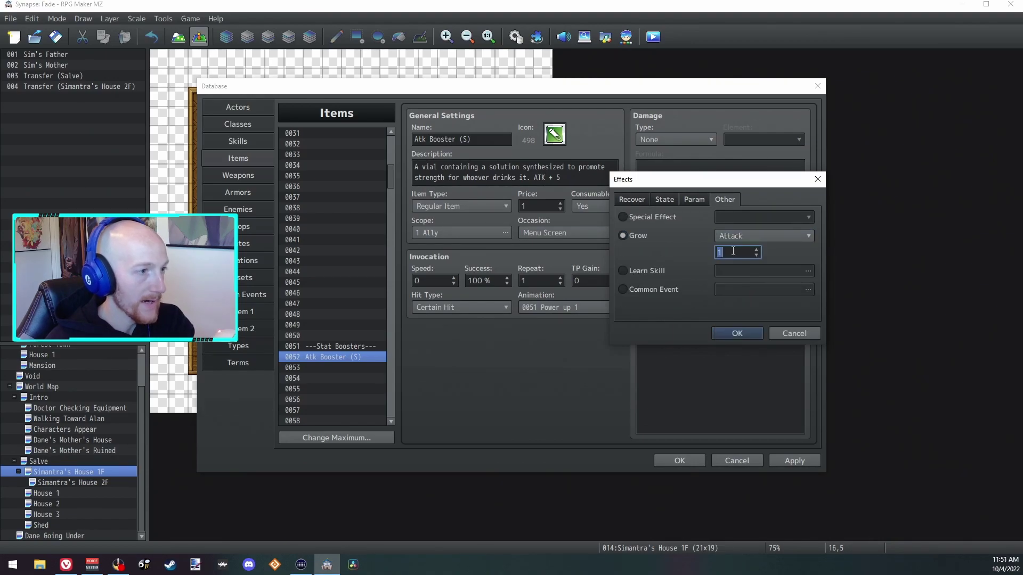
{"action": "type", "text": "5"}
{"action": "left_click", "coordinate": [740, 336]}
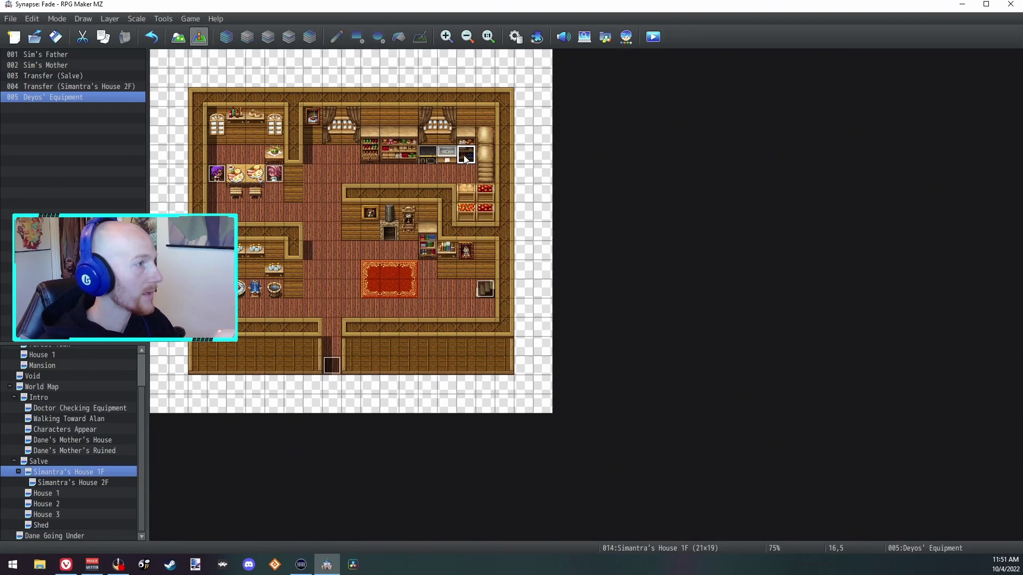
Set up the kitchen cupboard pickup event, named "Item", so that it gives one Atk Booster (S).
{"action": "double_click", "coordinate": [466, 160]}
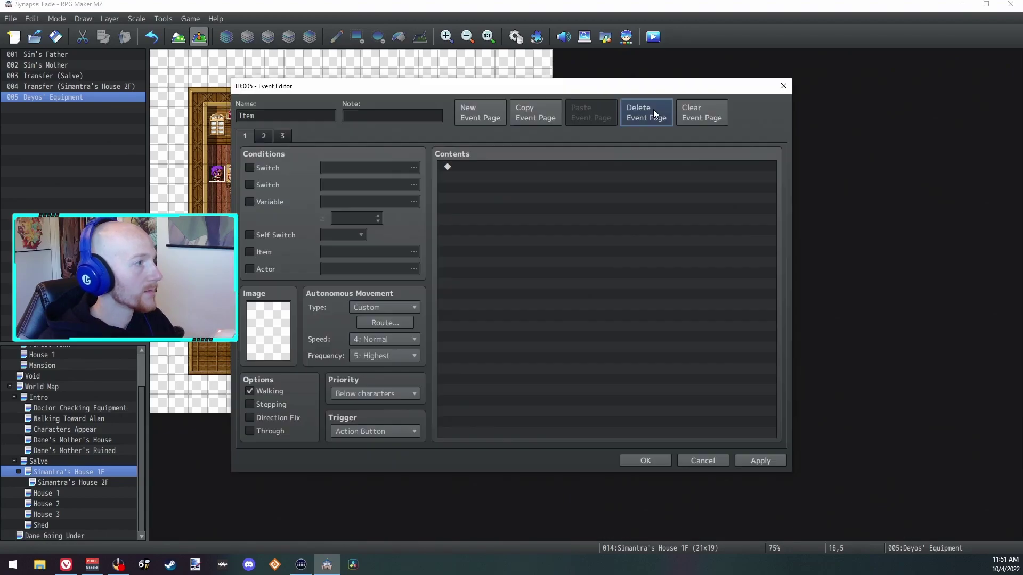
{"action": "double_click", "coordinate": [522, 169]}
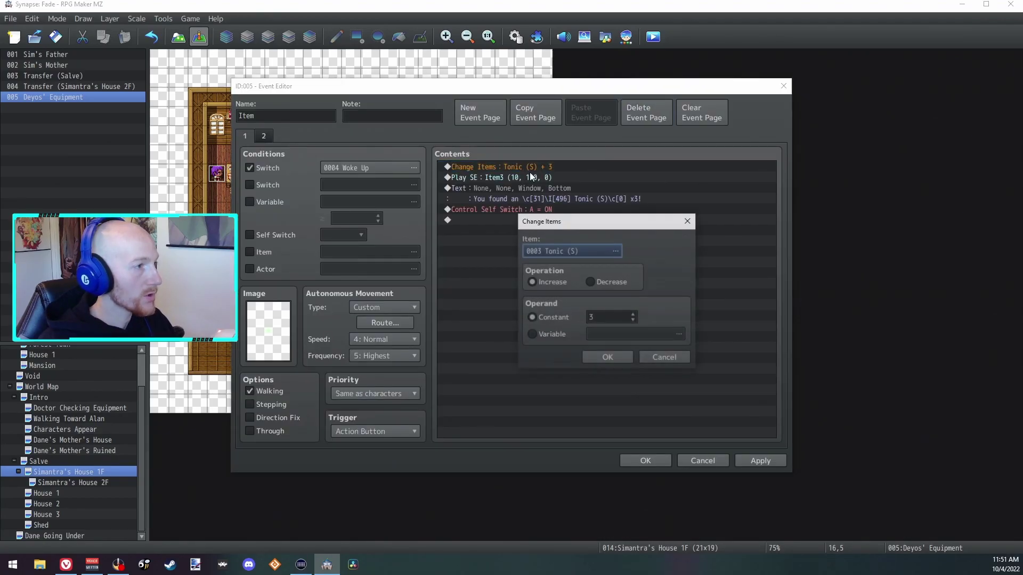
{"action": "left_click", "coordinate": [565, 256]}
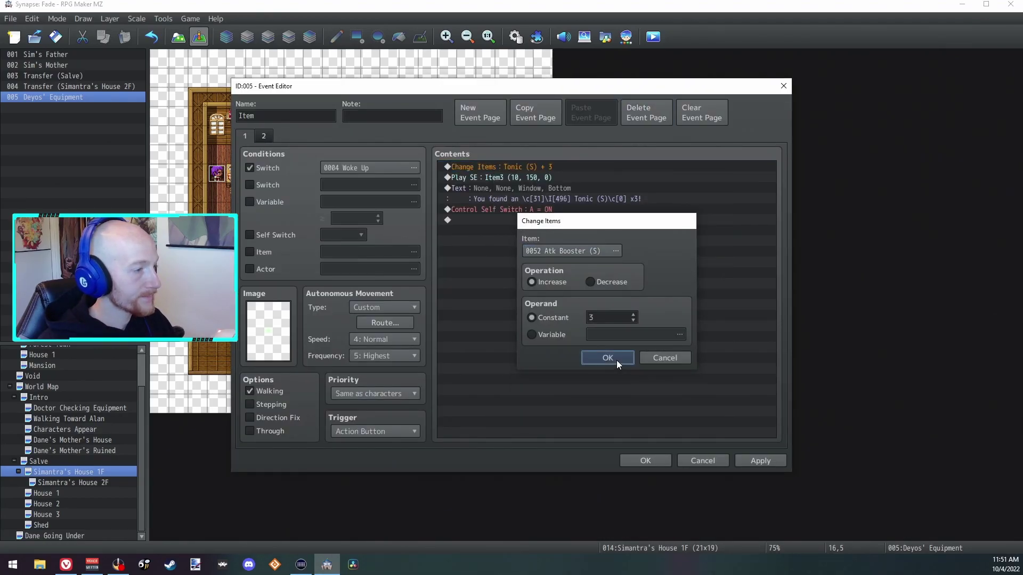
{"action": "left_click", "coordinate": [616, 360]}
{"action": "double_click", "coordinate": [543, 167]}
{"action": "left_click", "coordinate": [632, 320]}
{"action": "left_click", "coordinate": [632, 320]}
{"action": "left_click", "coordinate": [610, 357]}
Reword the pickup message to say "ATK Booster (S)" instead of the Tonic and remove the quantity.
{"action": "double_click", "coordinate": [581, 203]}
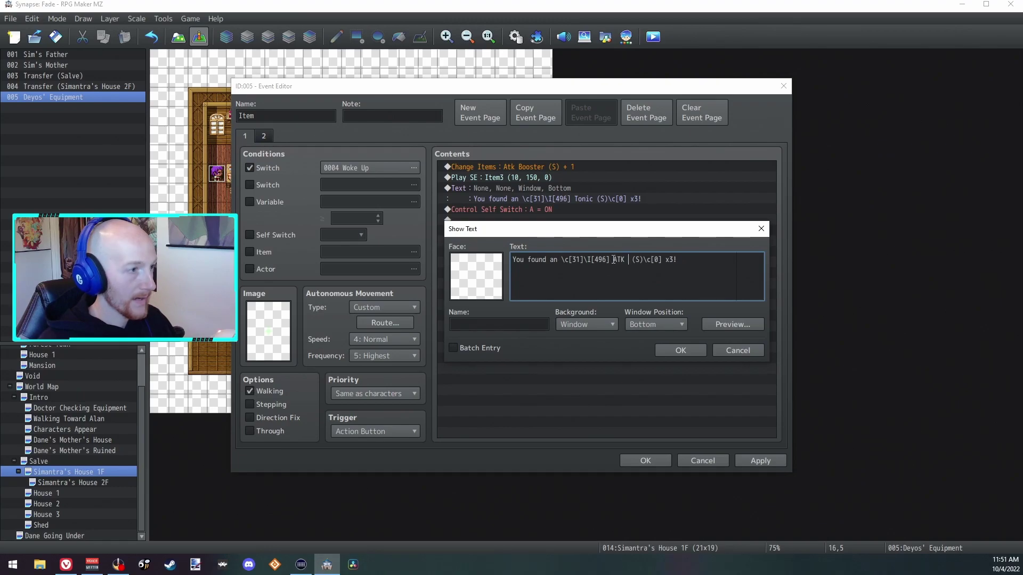
{"action": "type", "text": "Booster (S)\\c[0] x3!"}
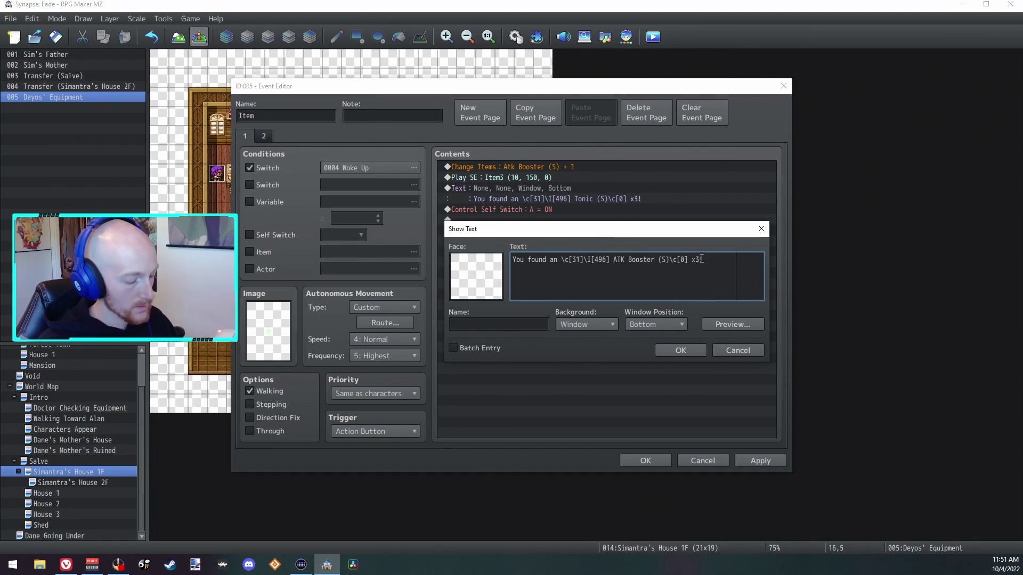
{"action": "left_click", "coordinate": [700, 260]}
{"action": "key", "text": "BackSpace"}
{"action": "type", "text": "1"}
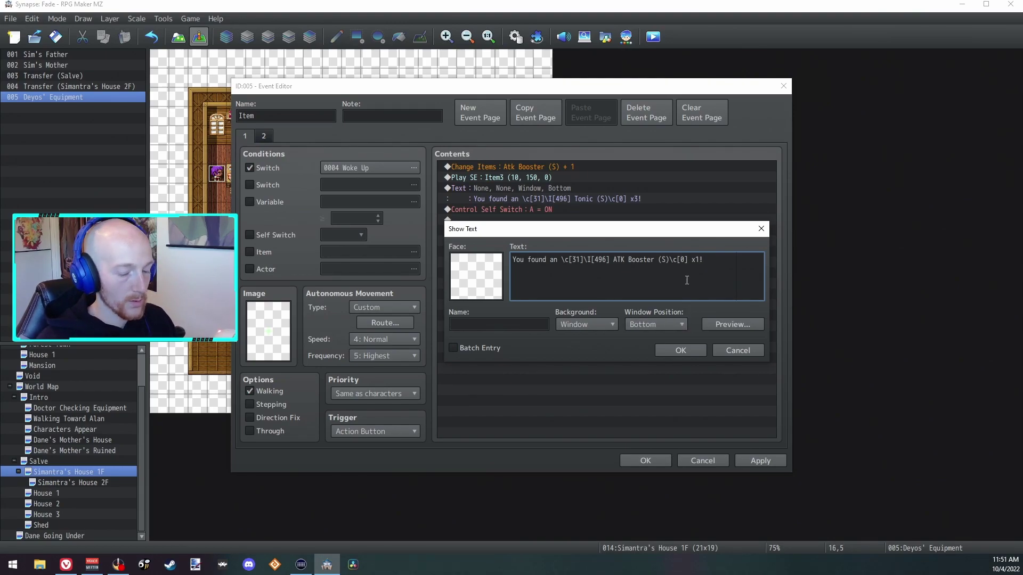
{"action": "key", "text": "BackSpace"}
{"action": "key", "text": "BackSpace"}
{"action": "key", "text": "BackSpace"}
Replace the icon code in the pickup message with icon 498.
{"action": "double_click", "coordinate": [600, 259]}
{"action": "key", "text": "BackSpace"}
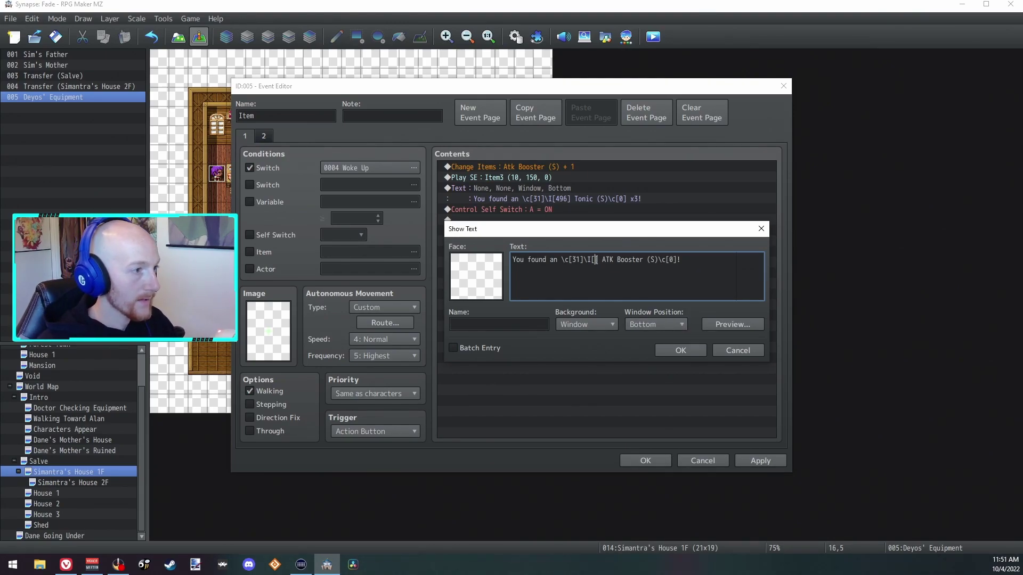
{"action": "right_click", "coordinate": [595, 260]}
{"action": "left_click", "coordinate": [642, 394]}
{"action": "scroll", "coordinate": [495, 321], "scroll_direction": "down", "scroll_amount": 1}
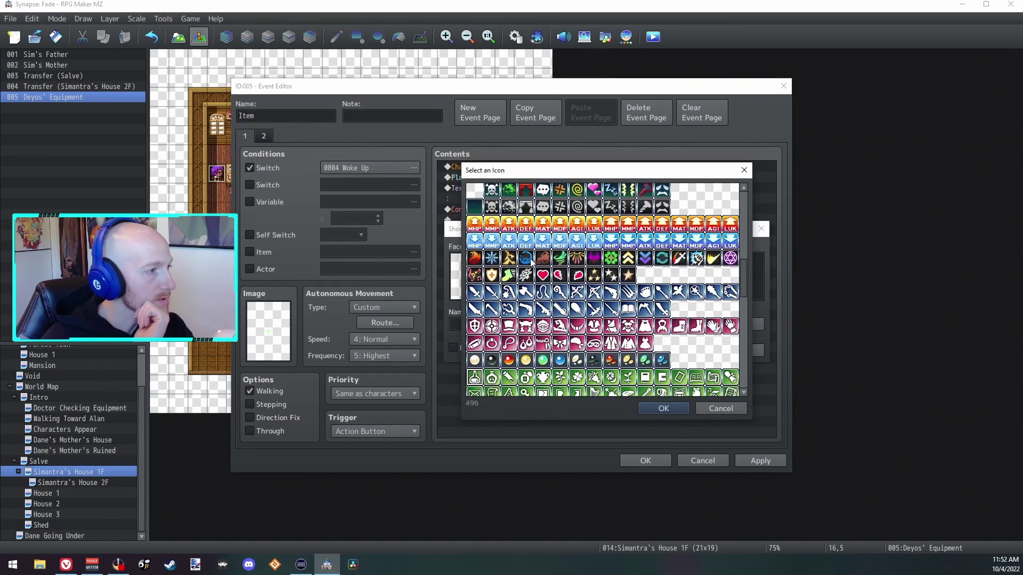
{"action": "left_click", "coordinate": [628, 259]}
{"action": "scroll", "coordinate": [495, 235], "scroll_direction": "down", "scroll_amount": 2}
{"action": "double_click", "coordinate": [508, 279]}
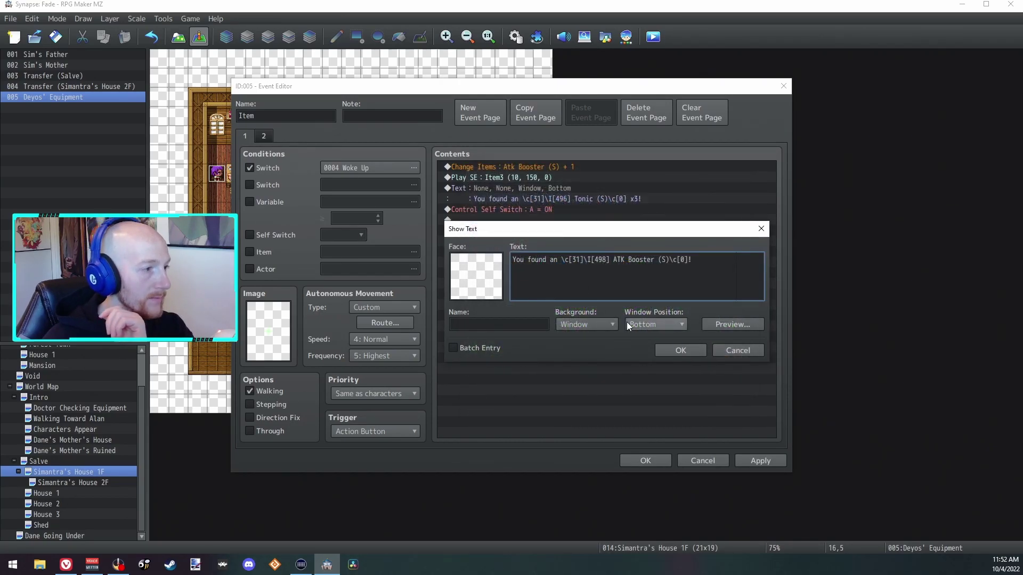
Preview the Atk Booster pickup message with the window at the bottom.
{"action": "left_click", "coordinate": [595, 325]}
{"action": "left_click", "coordinate": [651, 323]}
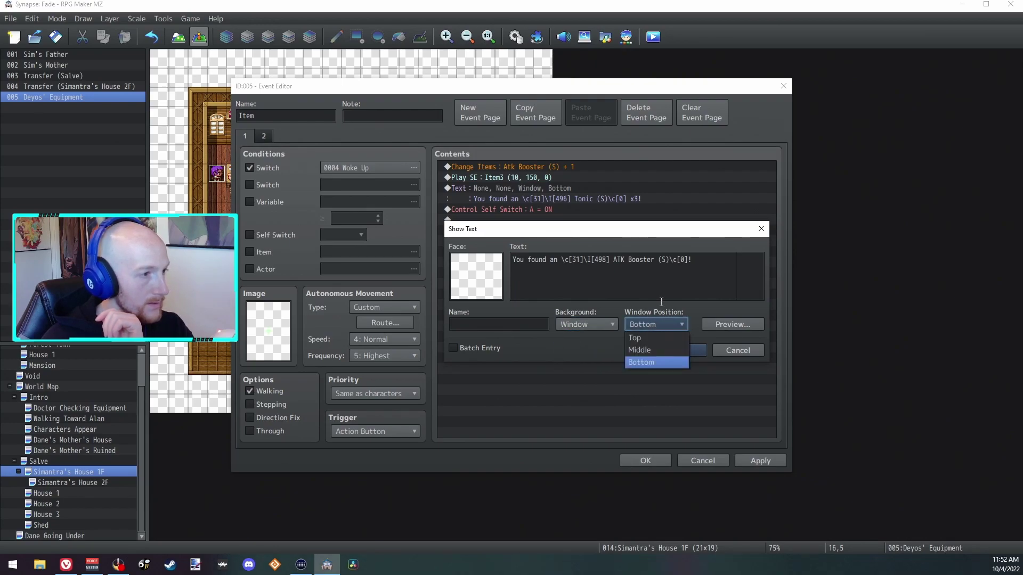
{"action": "left_click", "coordinate": [665, 285]}
{"action": "left_click", "coordinate": [724, 324]}
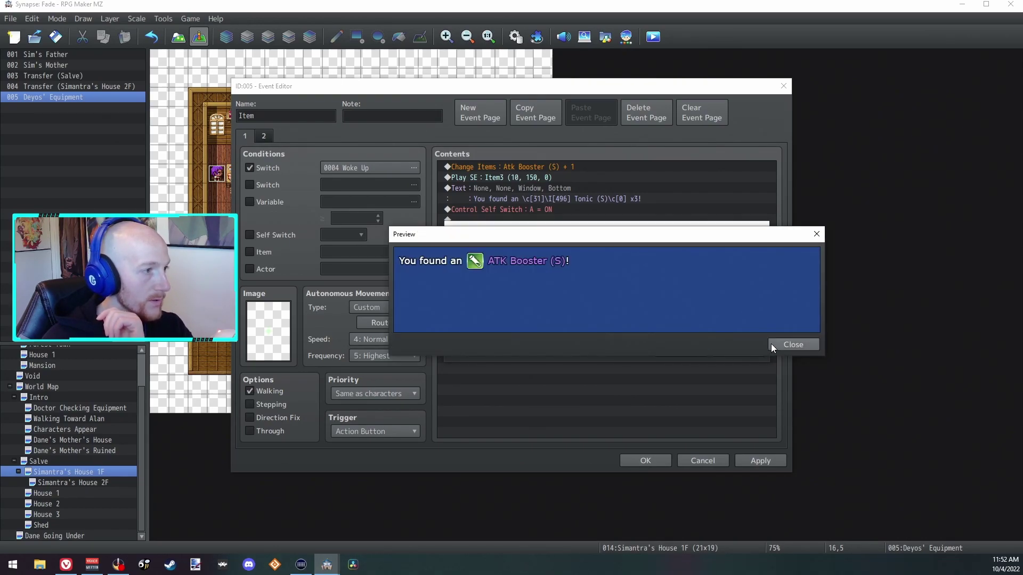
{"action": "left_click", "coordinate": [785, 344]}
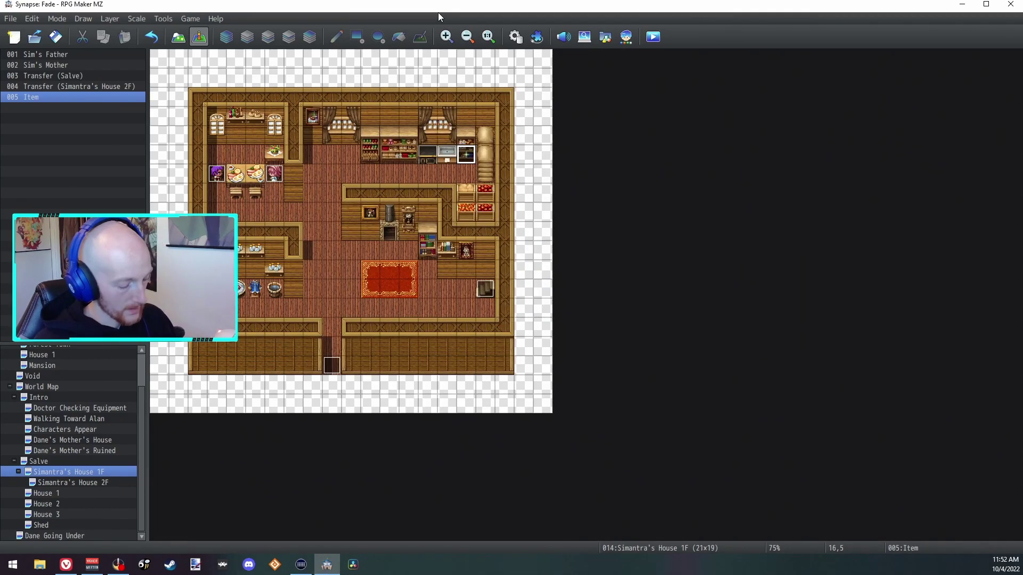
Playtest the game and equip Dane with the Wooden Shield, Leather Jacket, Bracelet and Leather Boots.
{"action": "key", "text": "ctrl+r"}
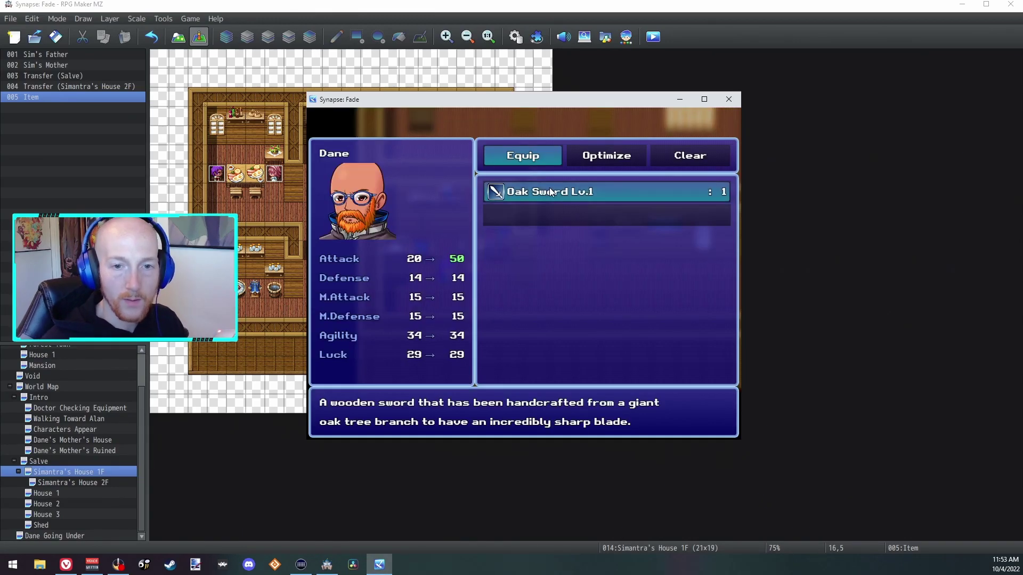
{"action": "key", "text": "Return"}
{"action": "key", "text": "Down"}
{"action": "key", "text": "Return"}
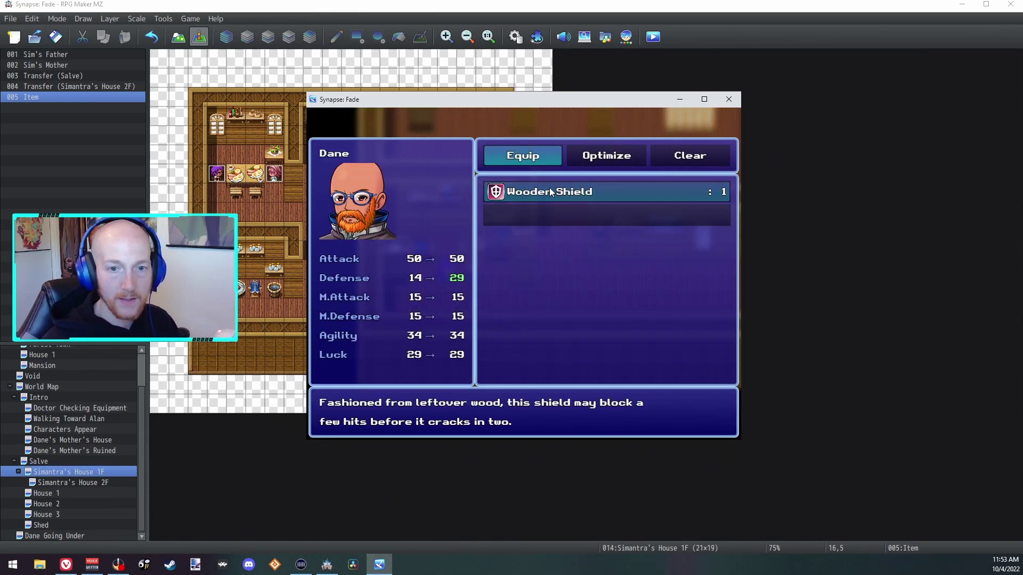
{"action": "key", "text": "Return"}
{"action": "key", "text": "Down"}
{"action": "key", "text": "Return"}
{"action": "key", "text": "Return"}
{"action": "key", "text": "Down"}
{"action": "key", "text": "Return"}
{"action": "key", "text": "Return"}
{"action": "key", "text": "Down"}
{"action": "key", "text": "Return"}
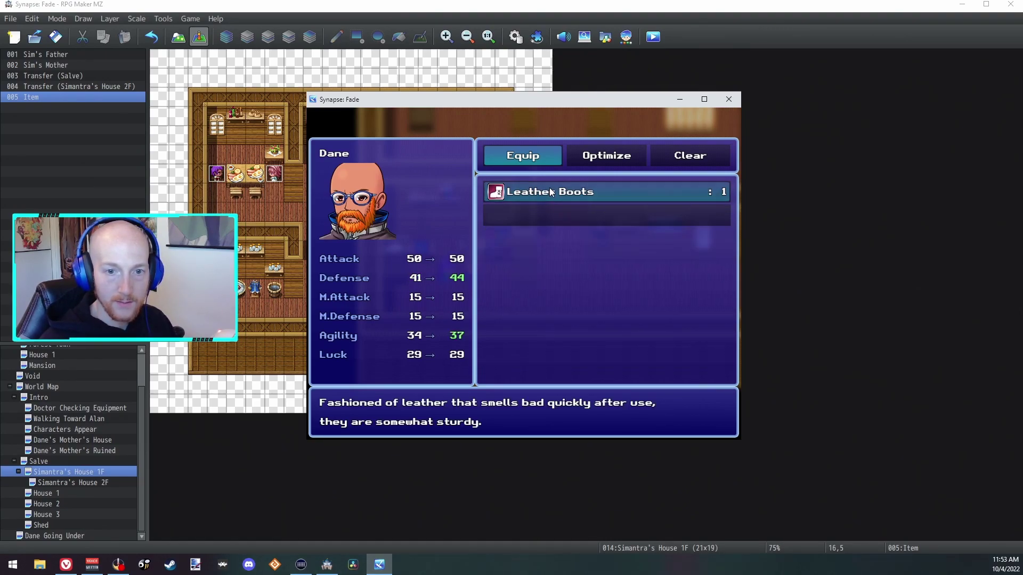
Review Simantra's equipment and stats in the playtest, and return to the main game menu.
{"action": "key", "text": "Return"}
{"action": "key", "text": "Page_Down"}
{"action": "key", "text": "Right"}
{"action": "key", "text": "Left"}
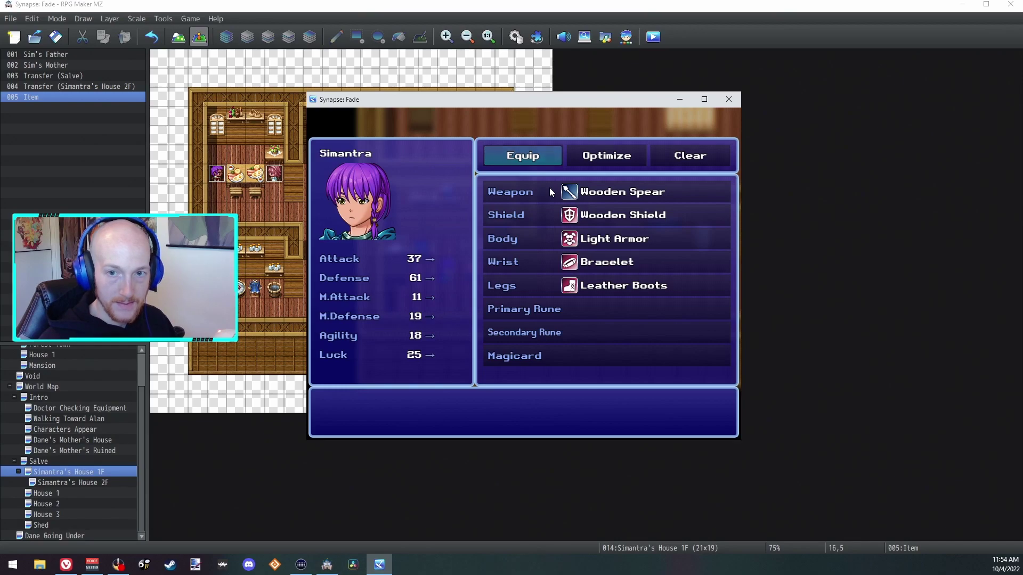
{"action": "key", "text": "Right"}
{"action": "key", "text": "Right"}
Check the skill screen and Dane's equipment and stats in the playtest.
{"action": "key", "text": "Return"}
{"action": "key", "text": "Left"}
{"action": "key", "text": "Left"}
{"action": "key", "text": "Escape"}
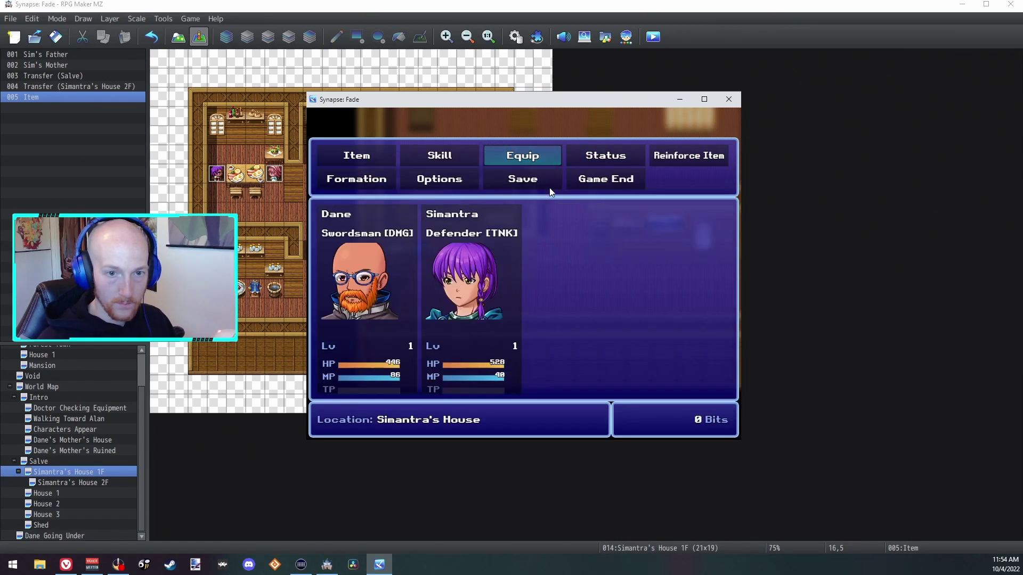
{"action": "key", "text": "Left"}
{"action": "key", "text": "Return"}
{"action": "key", "text": "Escape"}
{"action": "key", "text": "Right"}
{"action": "key", "text": "Return"}
{"action": "key", "text": "Left"}
{"action": "key", "text": "Return"}
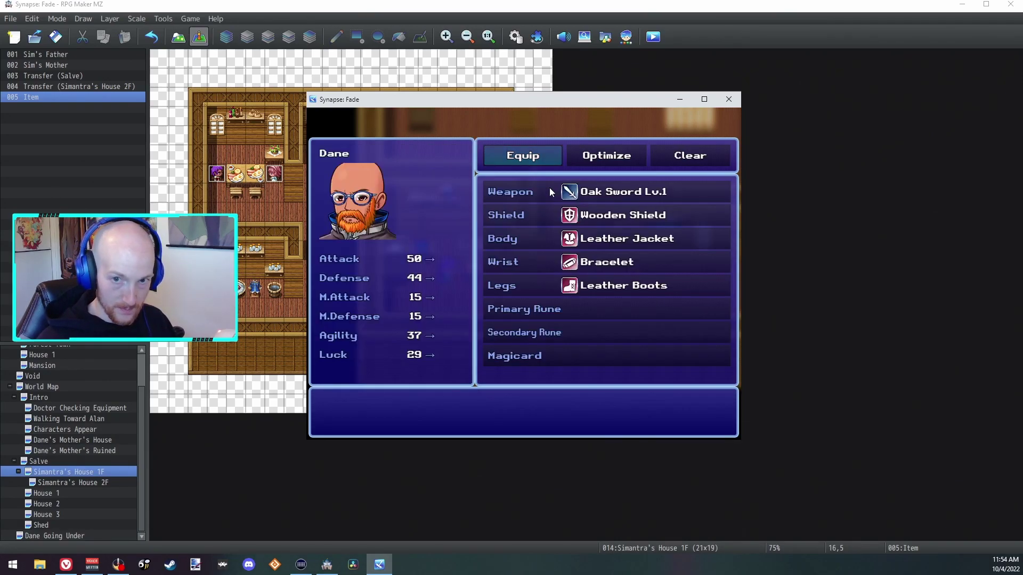
Check the Tonic (S) entry and its description in the playtest inventory.
{"action": "key", "text": "Return"}
{"action": "key", "text": "Return"}
{"action": "key", "text": "Escape"}
{"action": "key", "text": "Escape"}
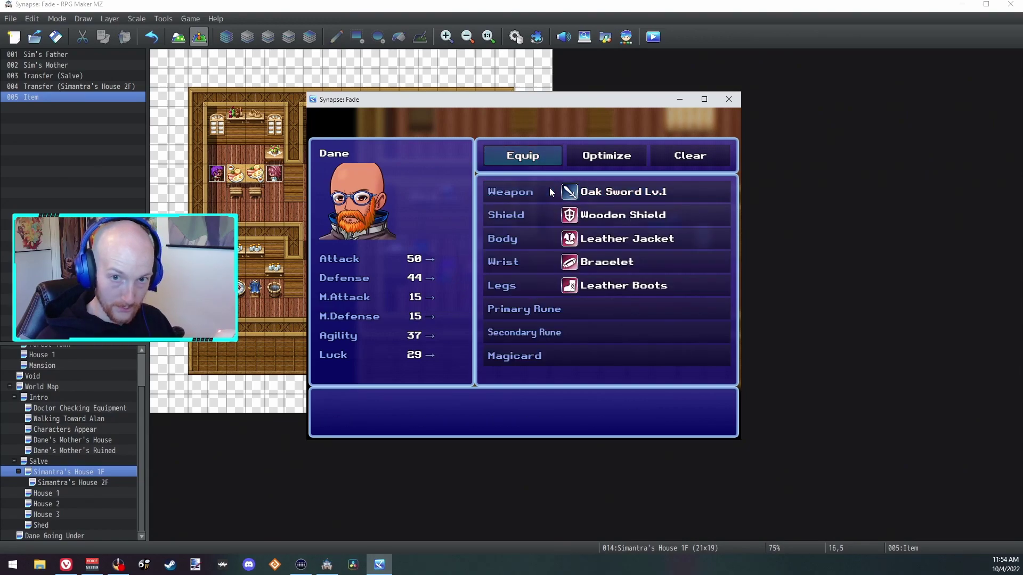
{"action": "key", "text": "Escape"}
{"action": "key", "text": "Left"}
{"action": "key", "text": "Left"}
{"action": "key", "text": "Return"}
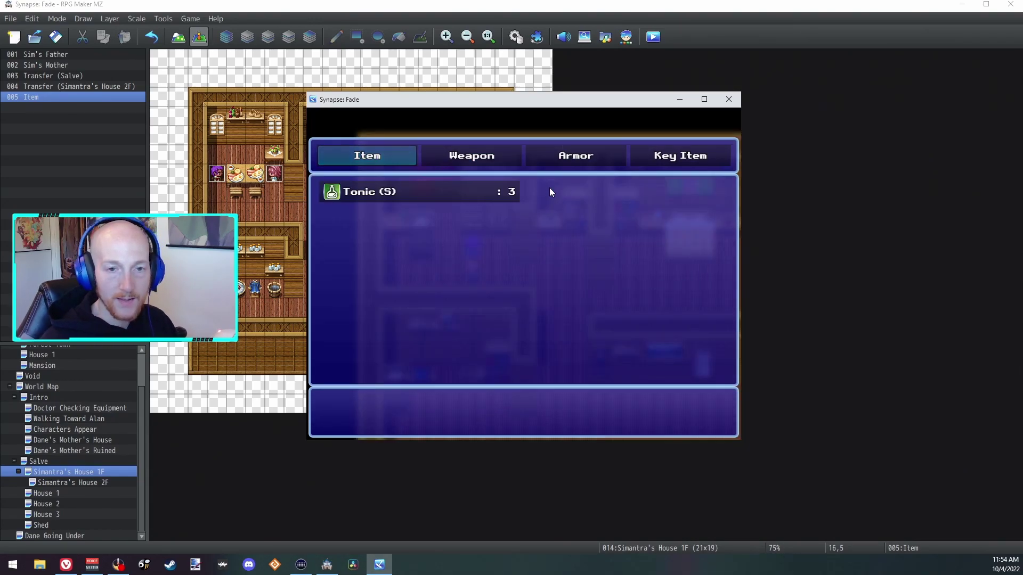
{"action": "key", "text": "Return"}
{"action": "key", "text": "Return"}
Leave the game menu and take the party down to Simantra's House 1F to collect the Atk Booster (S).
{"action": "key", "text": "Escape"}
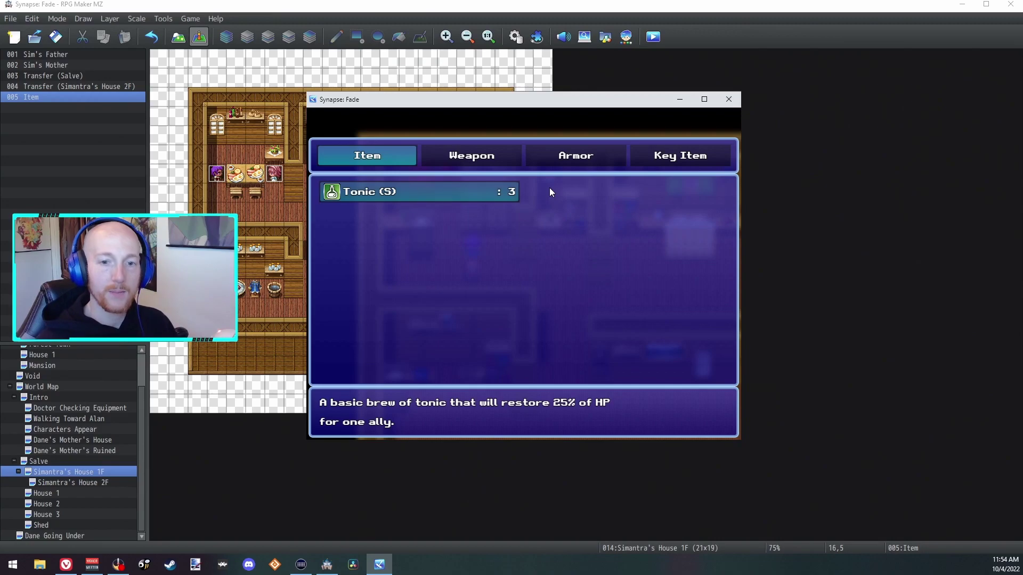
{"action": "key", "text": "Escape"}
{"action": "key", "text": "Escape"}
{"action": "key", "text": "Escape"}
{"action": "key", "text": "Right"}
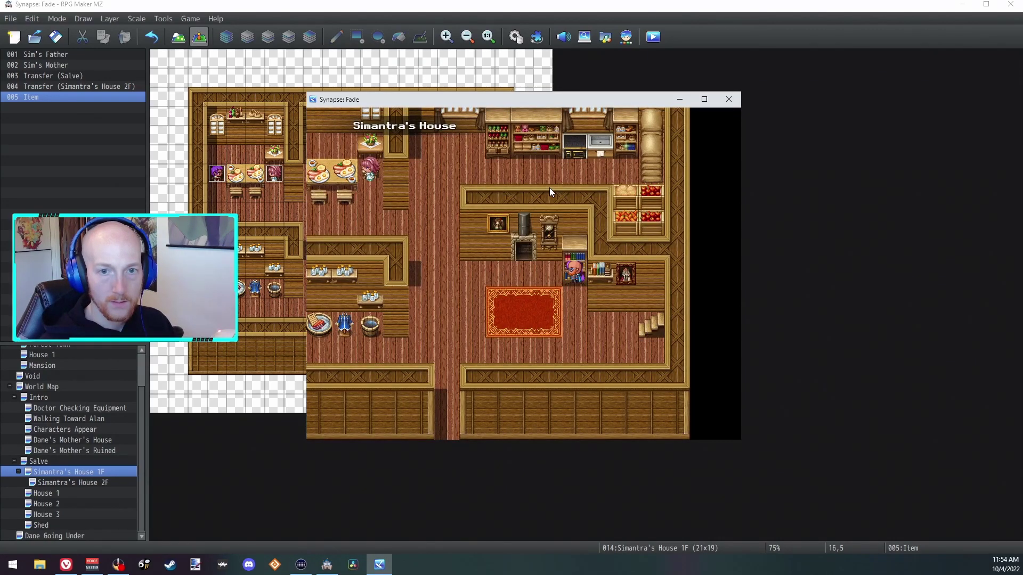
{"action": "key", "text": "Down"}
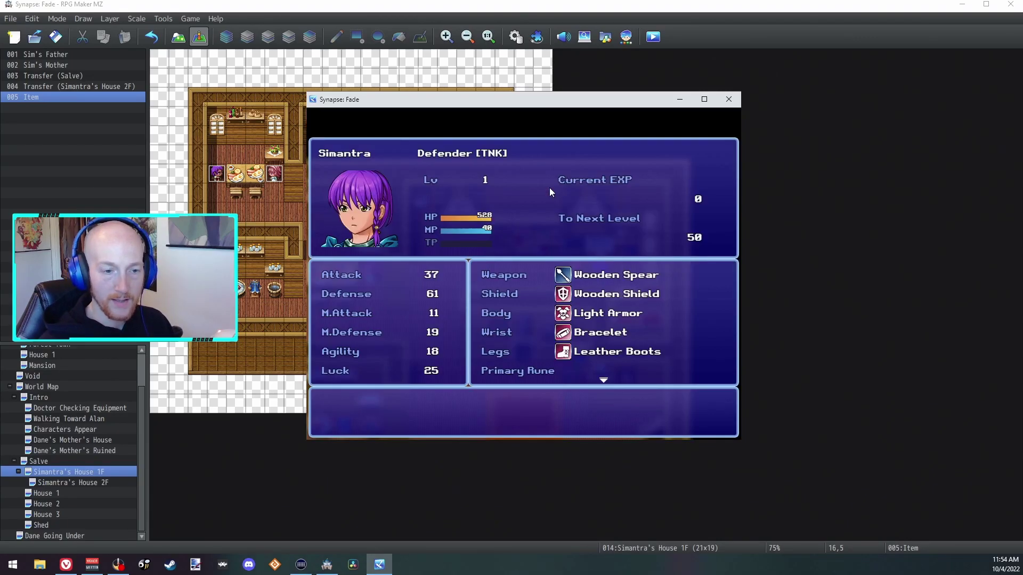
Check the party's status screen from the game menu.
{"action": "key", "text": "Escape"}
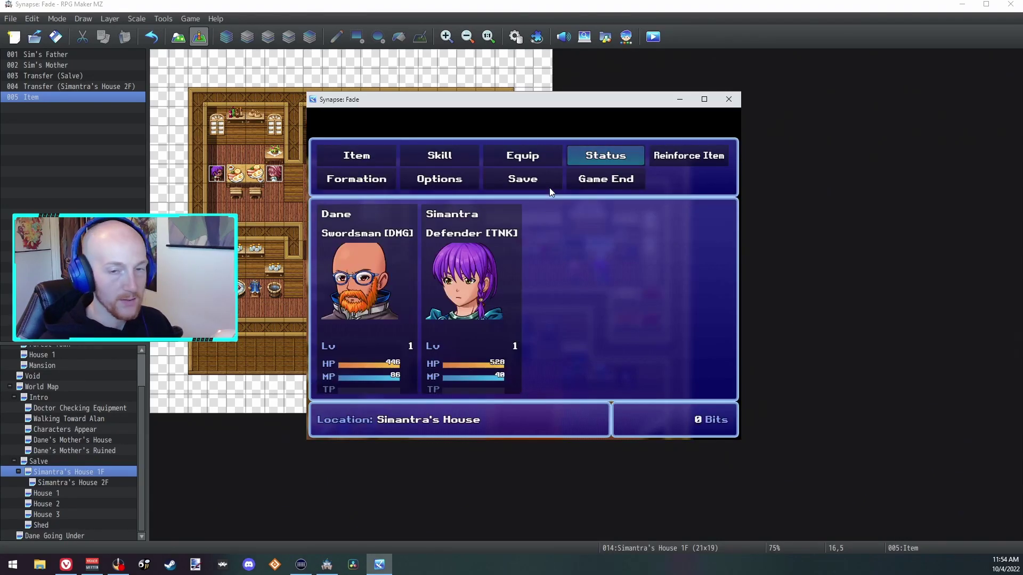
{"action": "key", "text": "Left"}
{"action": "key", "text": "Right"}
{"action": "key", "text": "Return"}
{"action": "key", "text": "Left"}
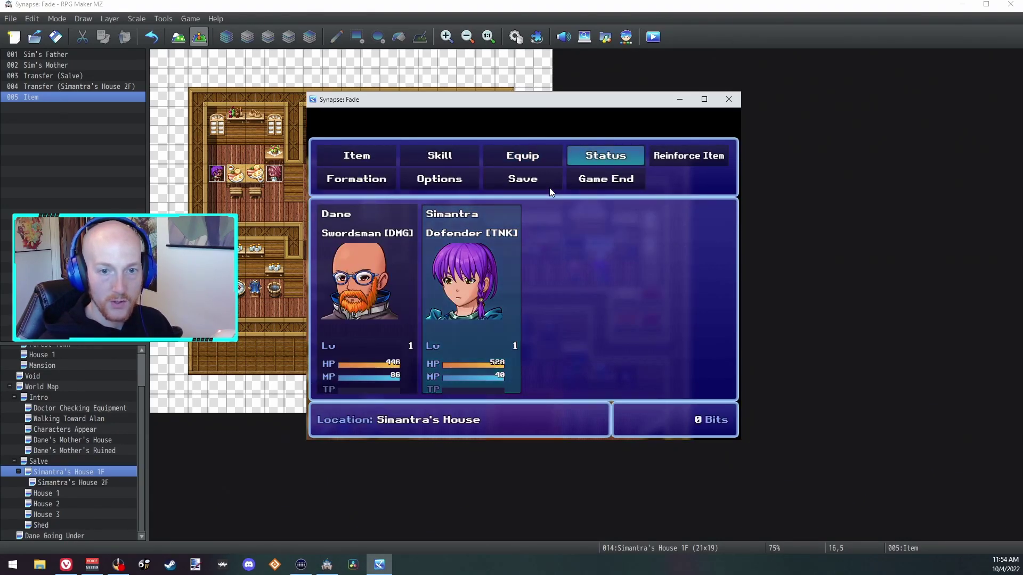
{"action": "key", "text": "Return"}
{"action": "key", "text": "Escape"}
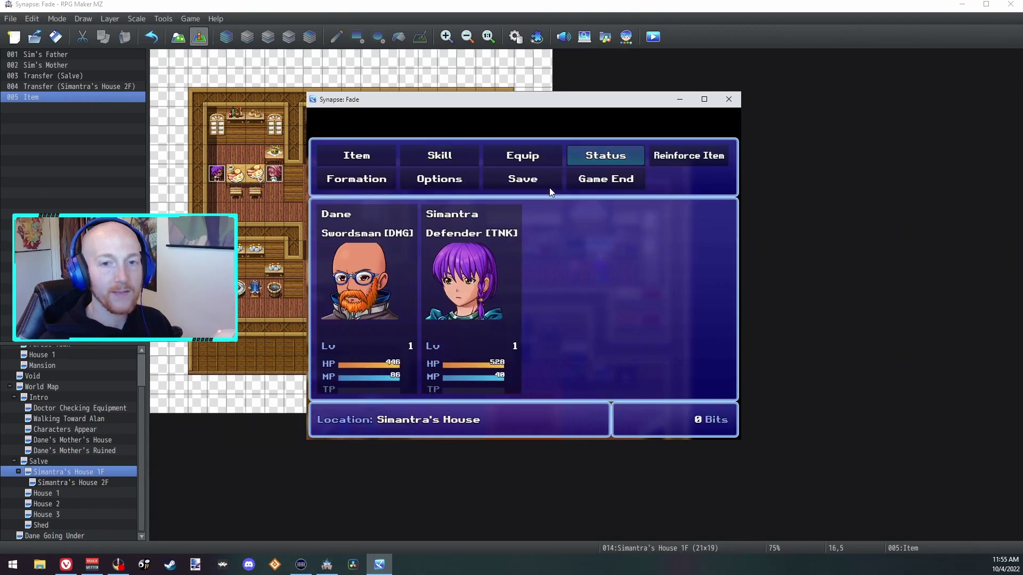
Select Atk Booster (S) from the inventory and bring up the choice of party member to use it on.
{"action": "key", "text": "Left"}
{"action": "key", "text": "Left"}
{"action": "key", "text": "Left"}
{"action": "key", "text": "Return"}
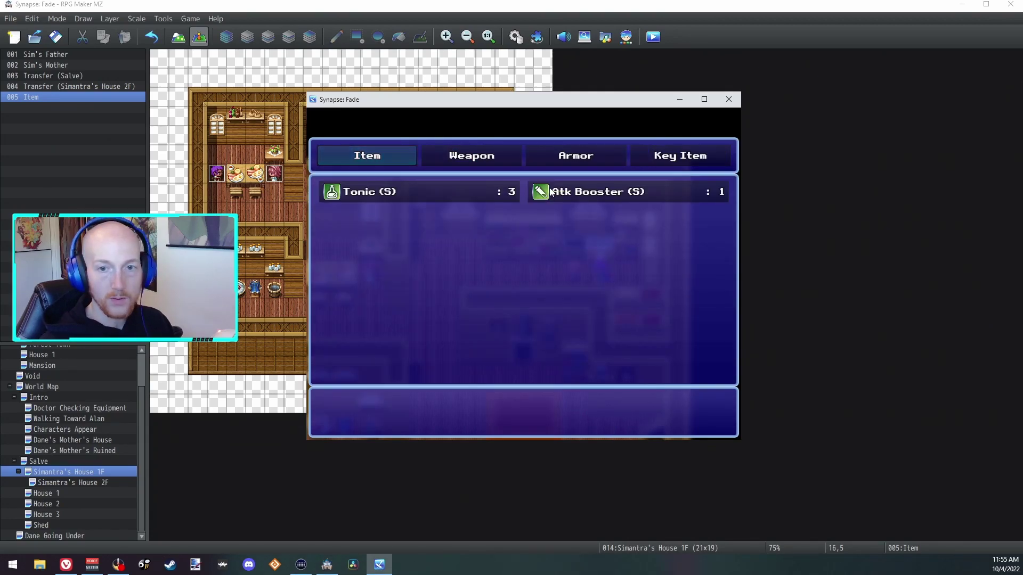
{"action": "key", "text": "Right"}
Leave the inventory and walk the party through the upper floor of Simantra's House.
{"action": "key", "text": "Left"}
{"action": "key", "text": "Return"}
{"action": "key", "text": "Right"}
{"action": "key", "text": "Return"}
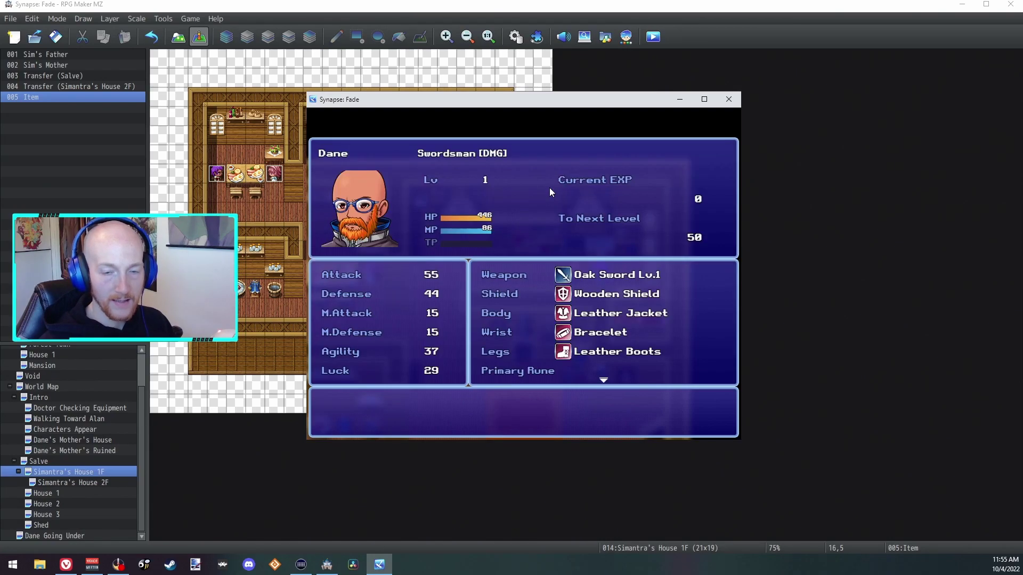
{"action": "key", "text": "Escape"}
{"action": "key", "text": "Escape"}
{"action": "key", "text": "Left"}
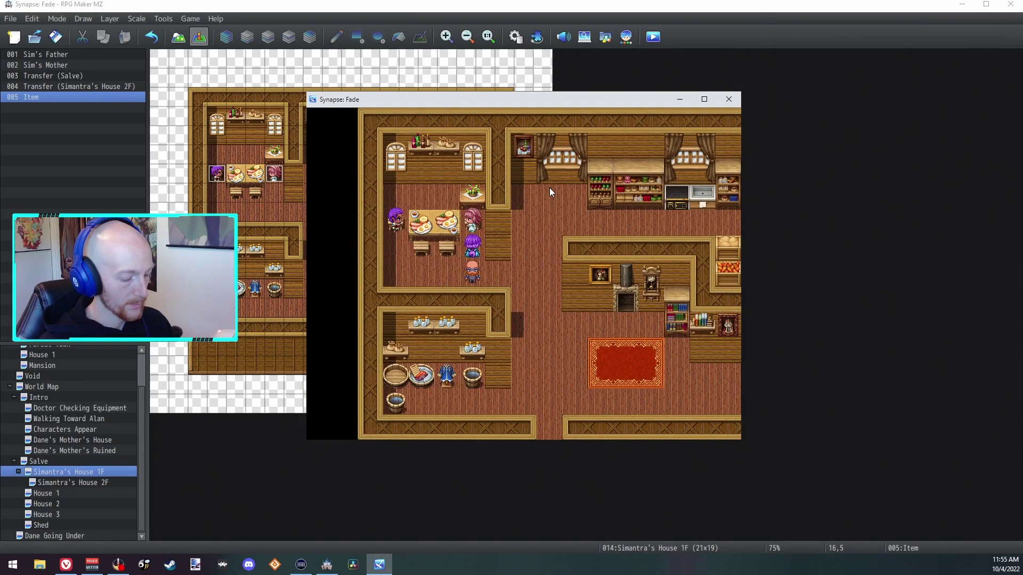
{"action": "key", "text": "Right"}
{"action": "key", "text": "Down"}
{"action": "key", "text": "Right"}
{"action": "key", "text": "Down"}
{"action": "key", "text": "Right"}
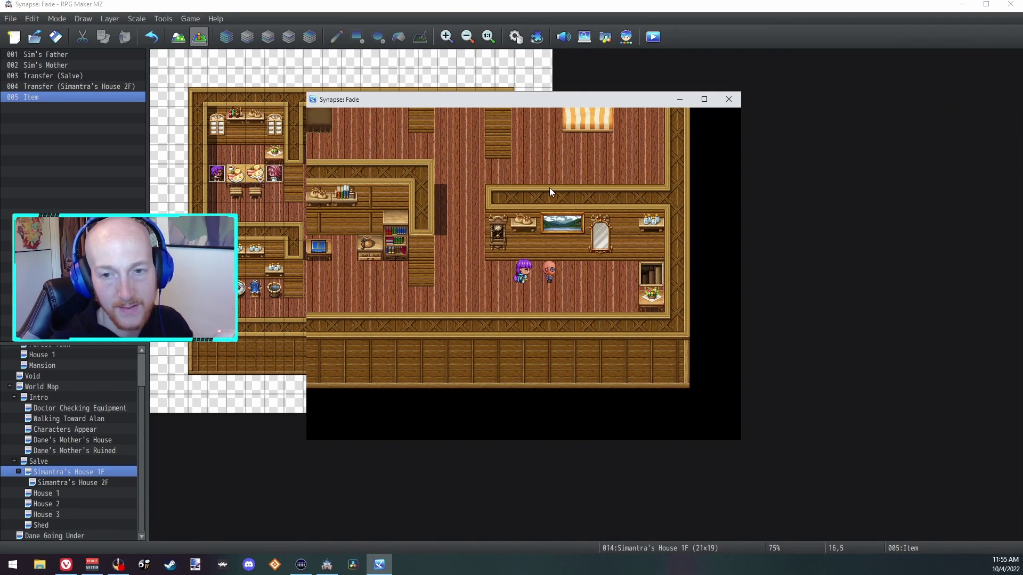
Walk the party out of Simantra's House into Salve and close the playtest.
{"action": "key", "text": "Right"}
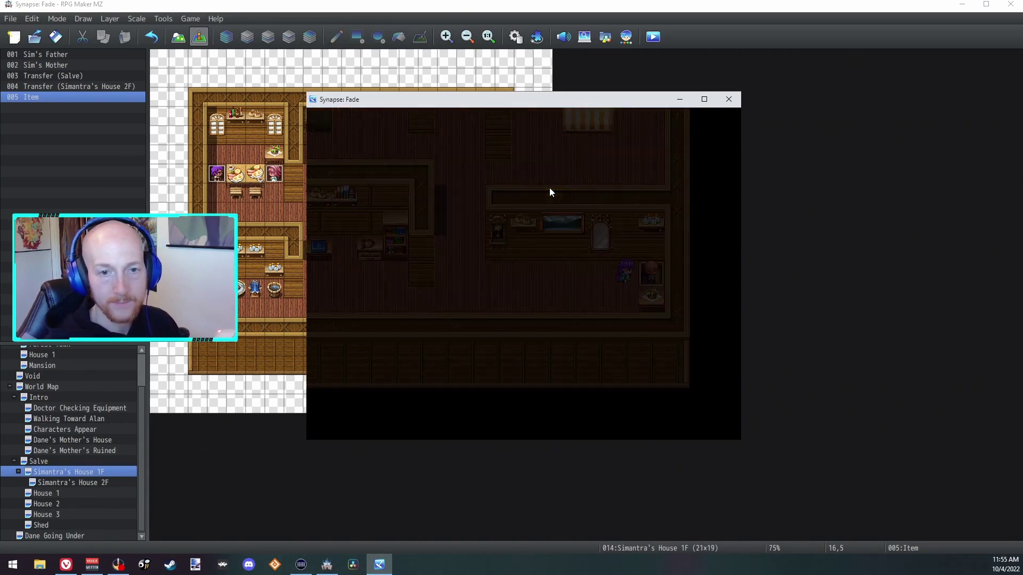
{"action": "key", "text": "Left"}
{"action": "key", "text": "Up"}
{"action": "key", "text": "Left"}
{"action": "key", "text": "Up"}
{"action": "key", "text": "Left"}
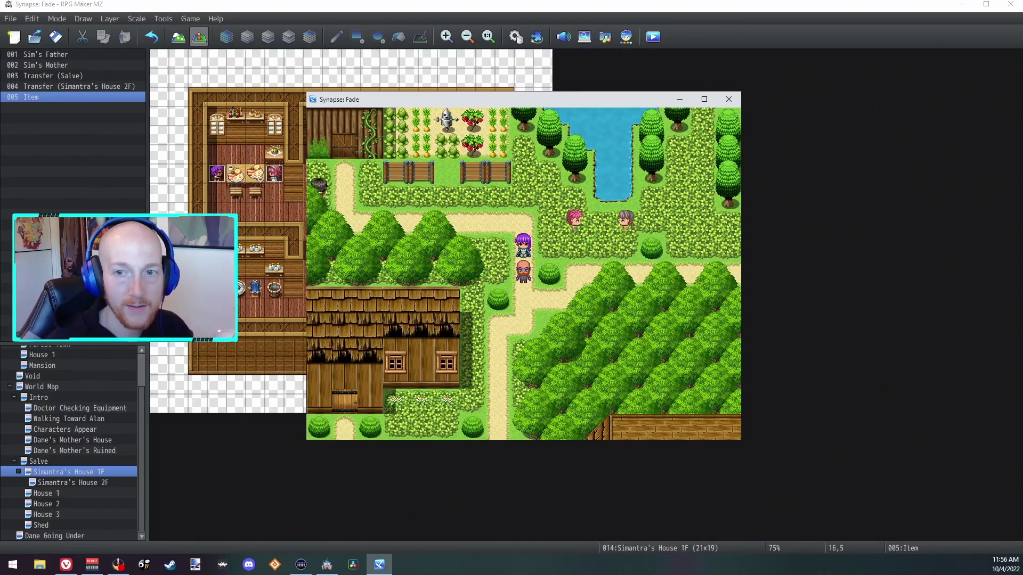
{"action": "left_click", "coordinate": [728, 99]}
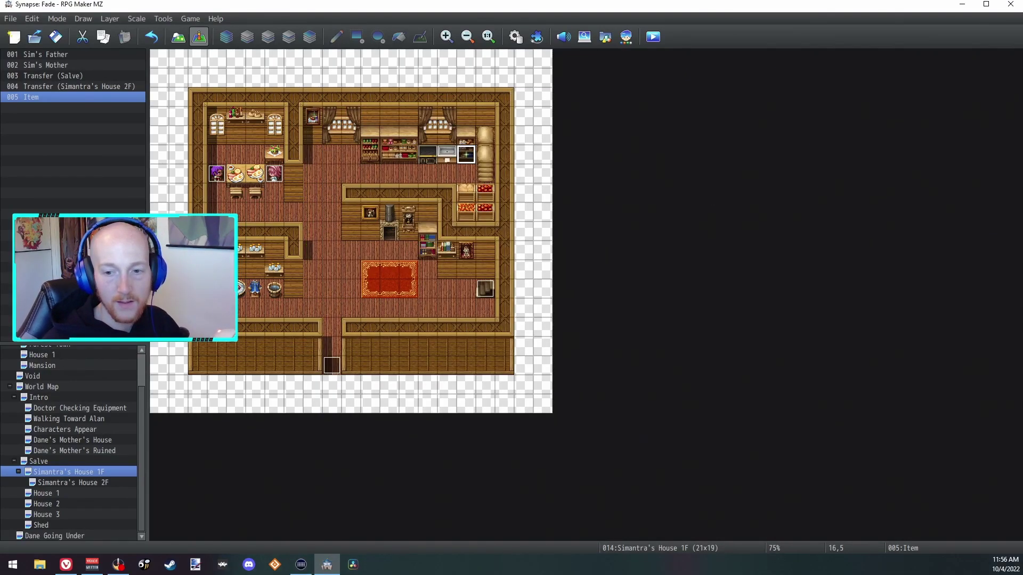
Inspect the commands of the Transfer (Salve) exit events in House 1 and Simantra's House 1F.
{"action": "left_click", "coordinate": [51, 483]}
{"action": "left_click", "coordinate": [43, 495]}
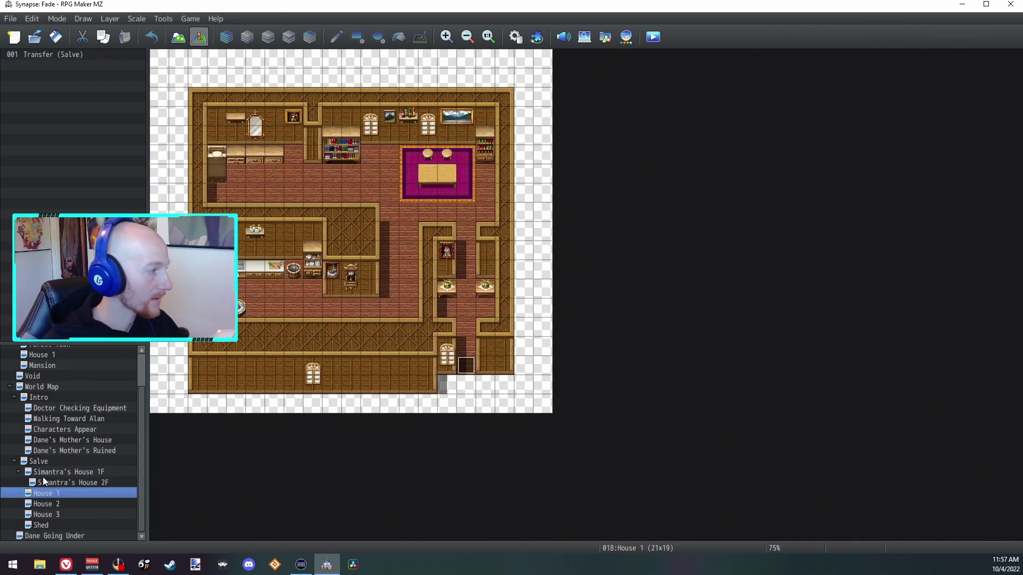
{"action": "left_click", "coordinate": [42, 473]}
{"action": "left_click", "coordinate": [329, 363]}
{"action": "double_click", "coordinate": [328, 363]}
{"action": "left_click", "coordinate": [517, 166]}
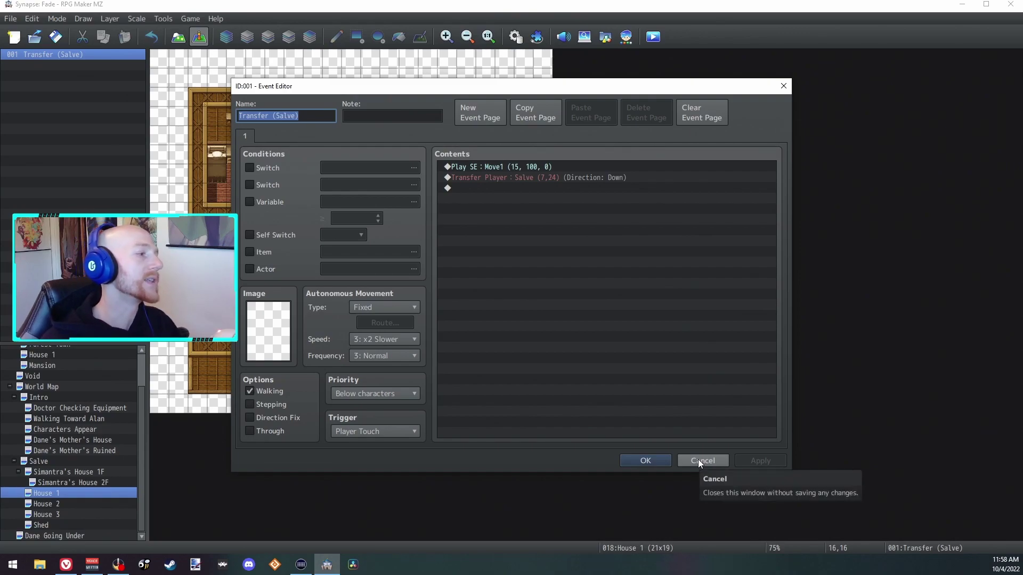
{"action": "left_click", "coordinate": [637, 462]}
{"action": "left_click", "coordinate": [117, 472]}
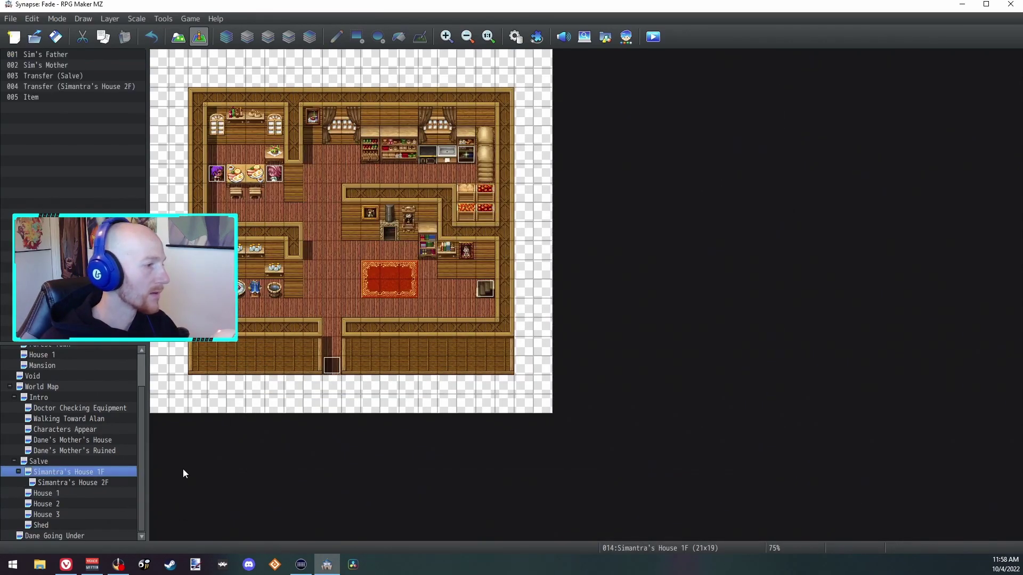
{"action": "double_click", "coordinate": [330, 366]}
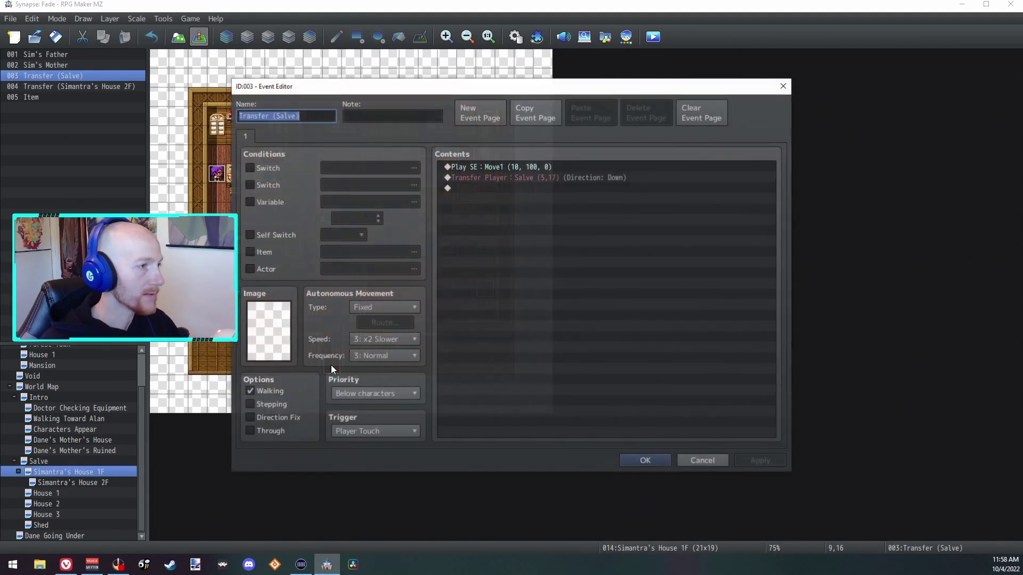
{"action": "left_click", "coordinate": [659, 460]}
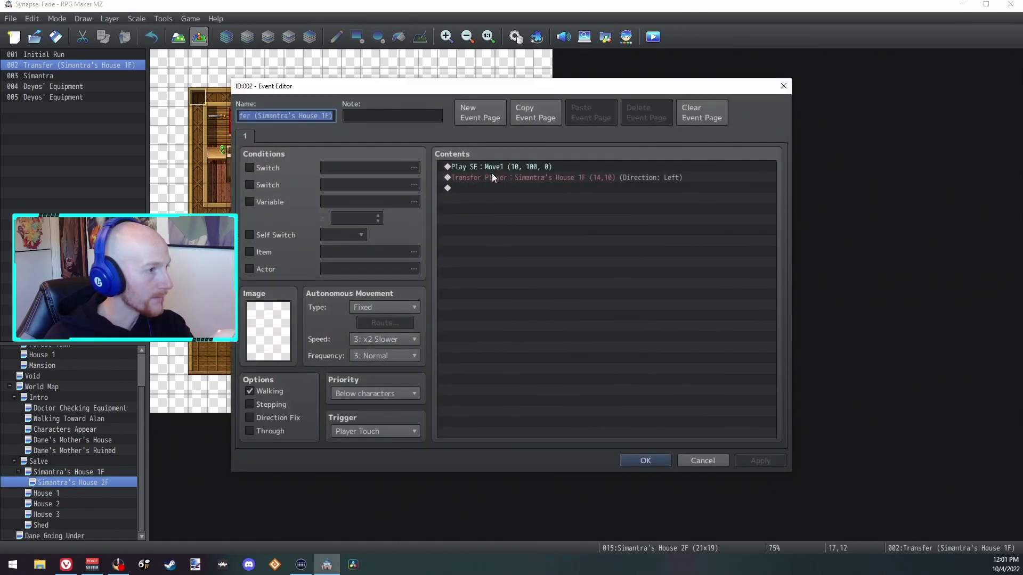
Set the destination of the transfer event on Simantra's House 2F to tile 16,12 in Simantra's House 1F.
{"action": "double_click", "coordinate": [494, 177]}
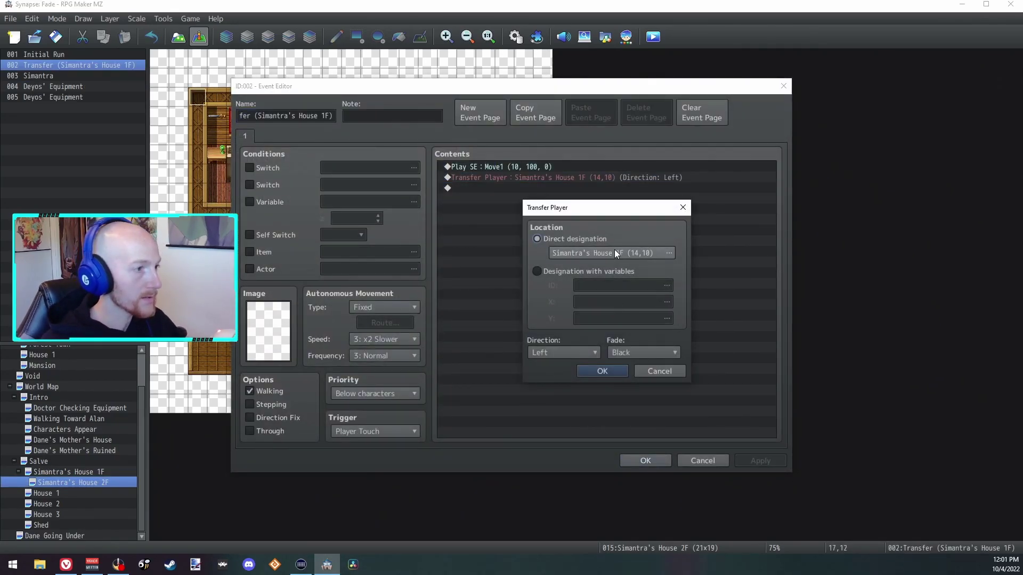
{"action": "left_click", "coordinate": [615, 253]}
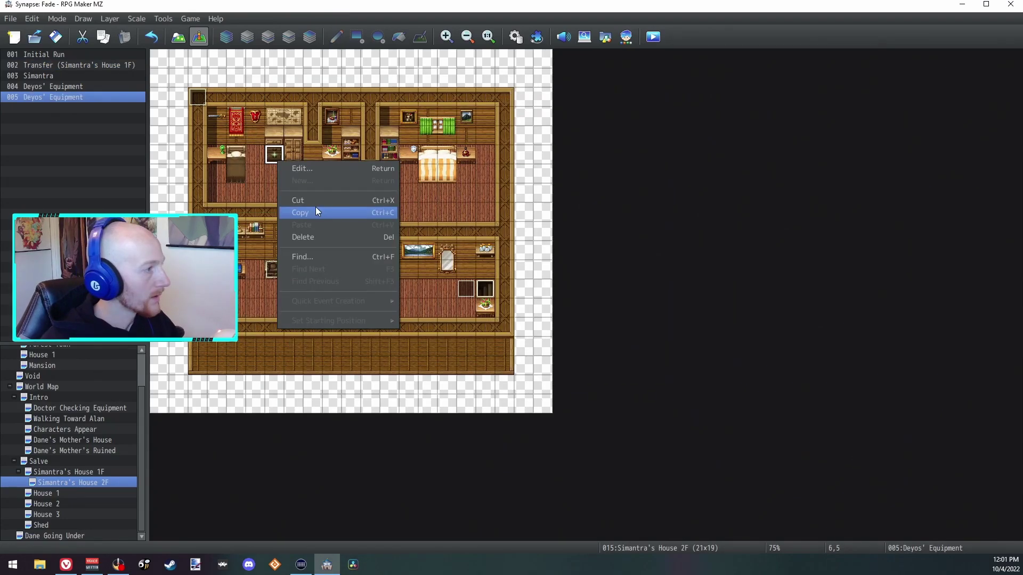
{"action": "key", "text": "Escape"}
Paste a copy of the Deyos' Equipment event at tile 7,5 in Simantra's House 2F and open it for editing.
{"action": "right_click", "coordinate": [299, 158]}
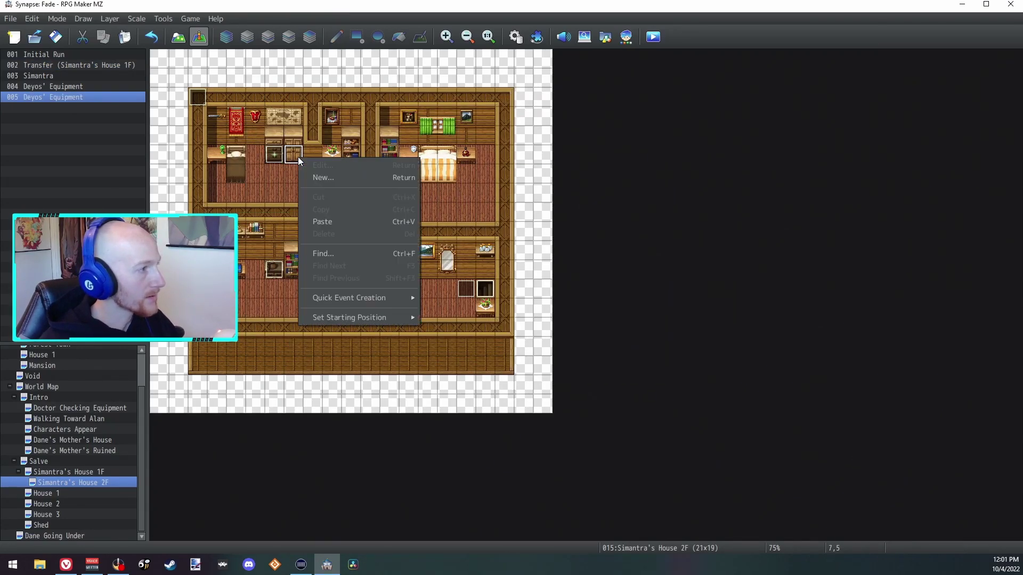
{"action": "left_click", "coordinate": [350, 221]}
{"action": "double_click", "coordinate": [291, 162]}
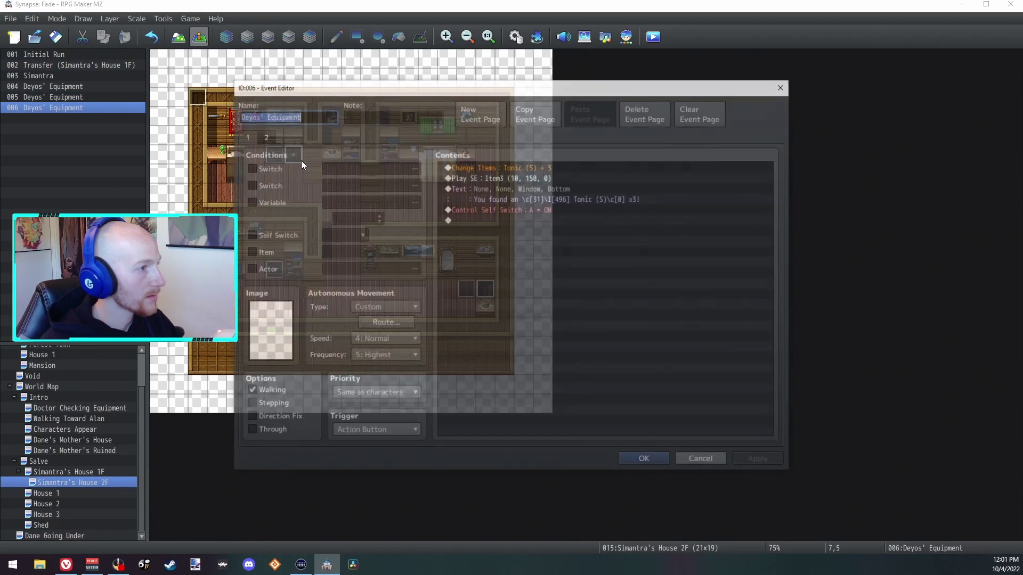
Replace the pasted event's Tonic (S) item command with a Change Gold command that increases gold by 300.
{"action": "double_click", "coordinate": [533, 166]}
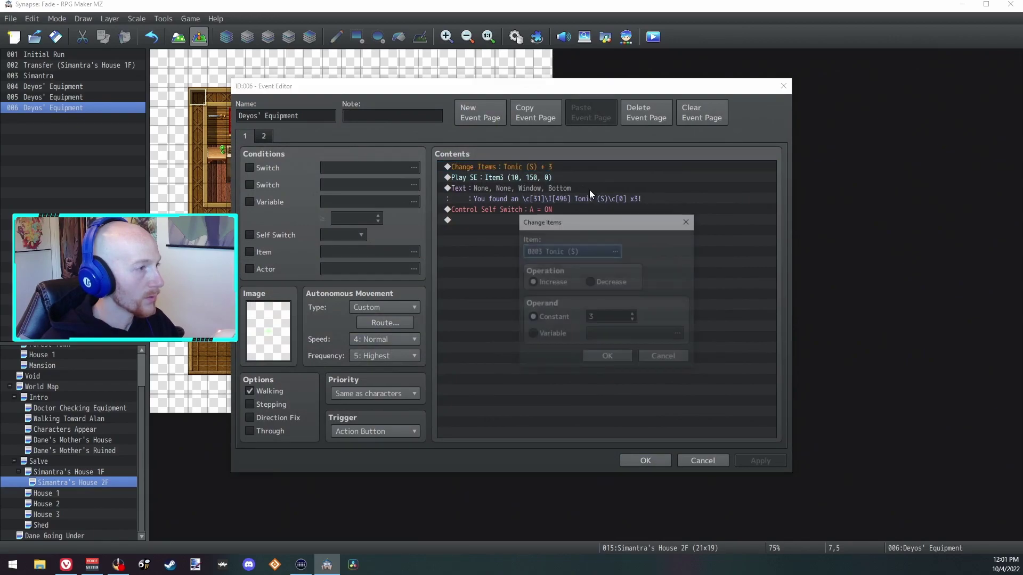
{"action": "left_click", "coordinate": [664, 354]}
{"action": "key", "text": "Delete"}
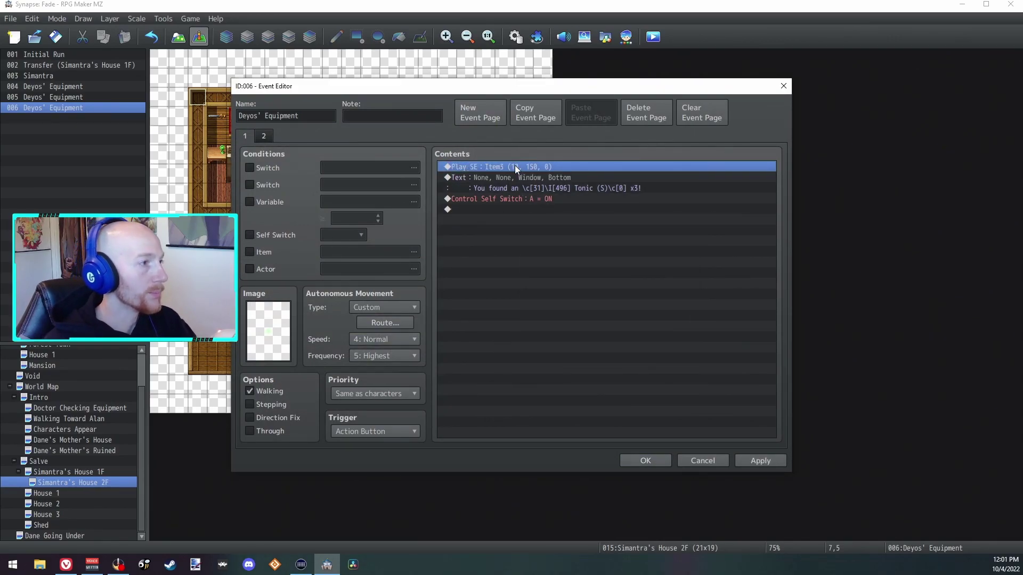
{"action": "right_click", "coordinate": [515, 165]}
{"action": "left_click", "coordinate": [535, 175]}
{"action": "left_click", "coordinate": [678, 169]}
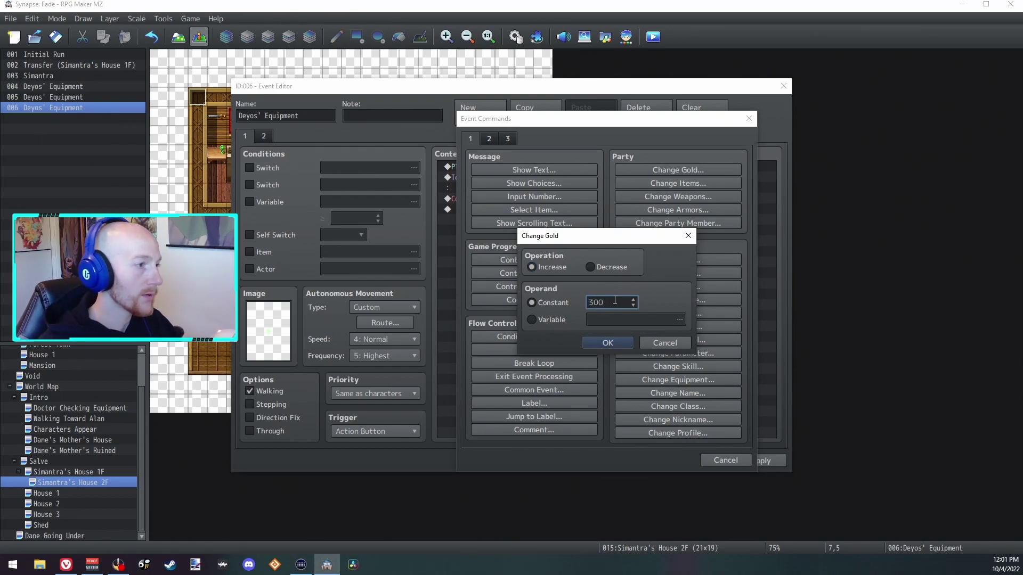
{"action": "left_click", "coordinate": [605, 342]}
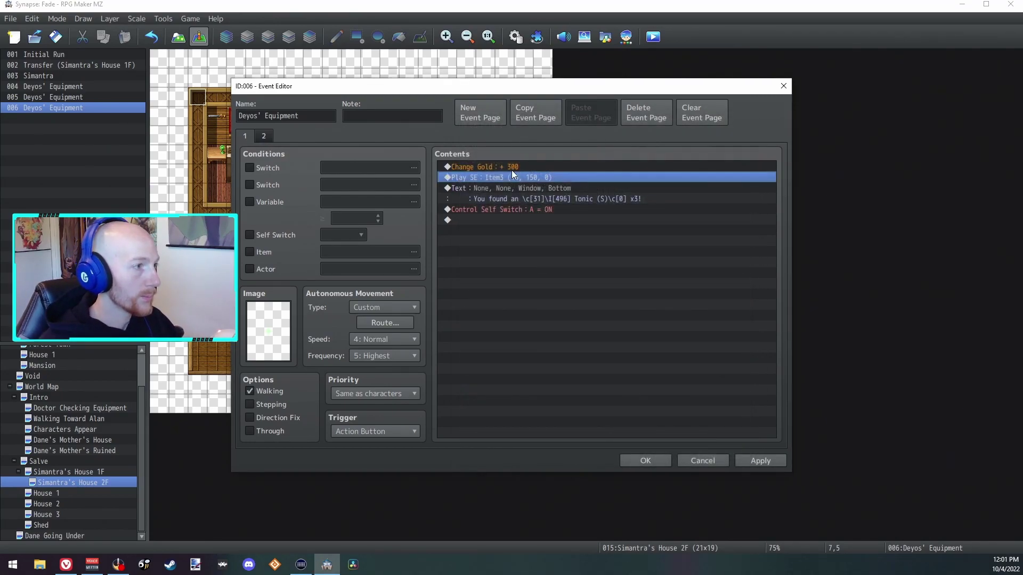
Change the gold pickup's sound effect to Coin.
{"action": "left_click", "coordinate": [520, 168]}
{"action": "double_click", "coordinate": [532, 179]}
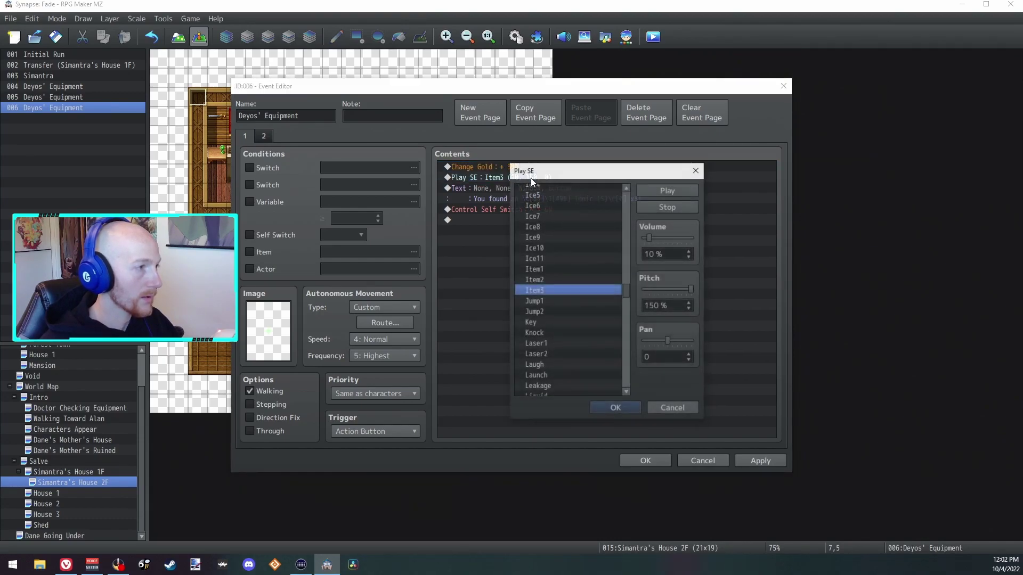
{"action": "left_click_drag", "start_coordinate": [628, 292], "coordinate": [626, 238]}
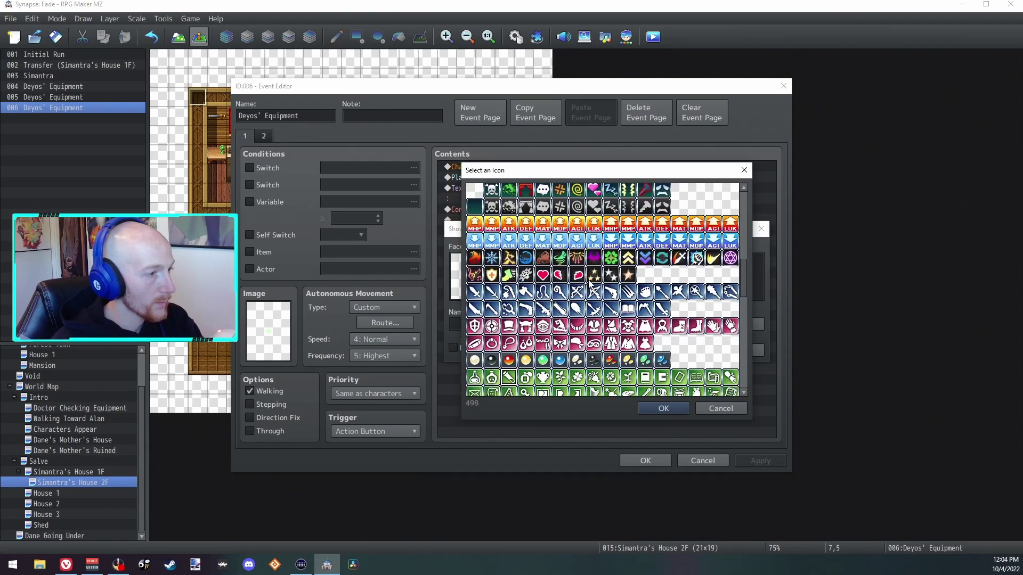
{"action": "scroll", "coordinate": [589, 284], "scroll_direction": "down", "scroll_amount": 2}
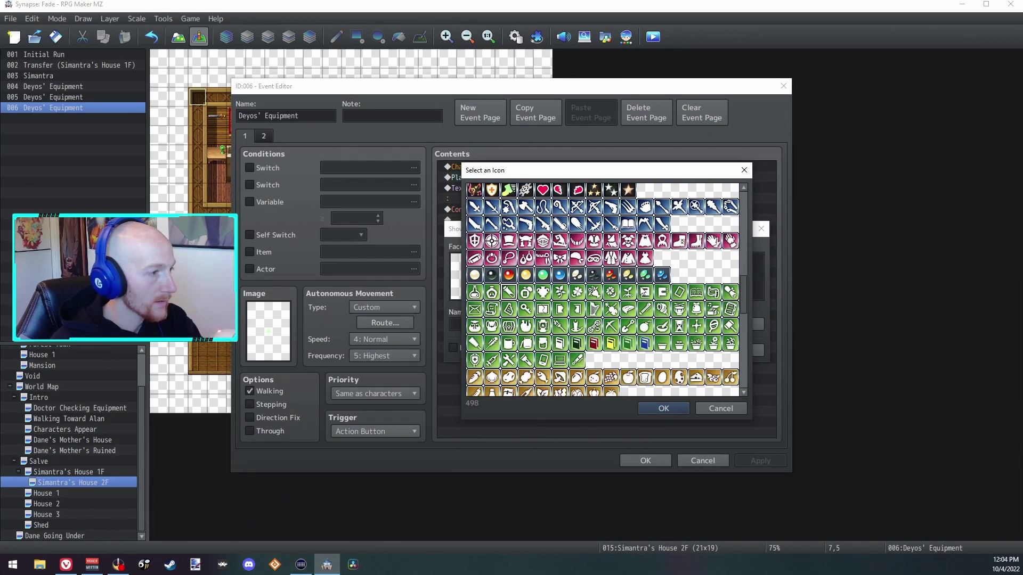
Browse the icon set for an icon to use in the gold pickup message.
{"action": "scroll", "coordinate": [628, 275], "scroll_direction": "down", "scroll_amount": 2}
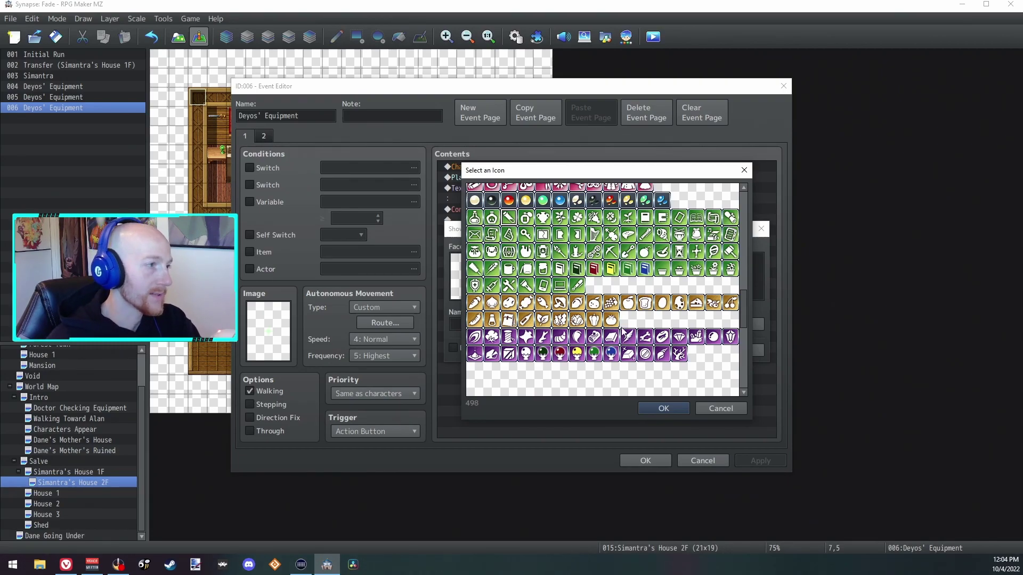
{"action": "scroll", "coordinate": [622, 331], "scroll_direction": "up", "scroll_amount": 1}
{"action": "scroll", "coordinate": [646, 324], "scroll_direction": "up", "scroll_amount": 2}
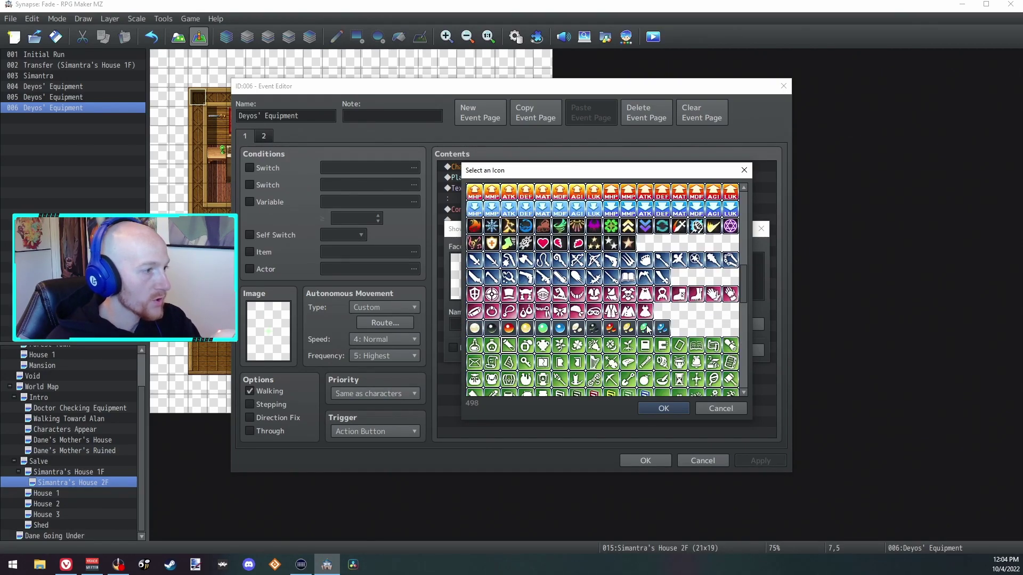
{"action": "key", "text": "Escape"}
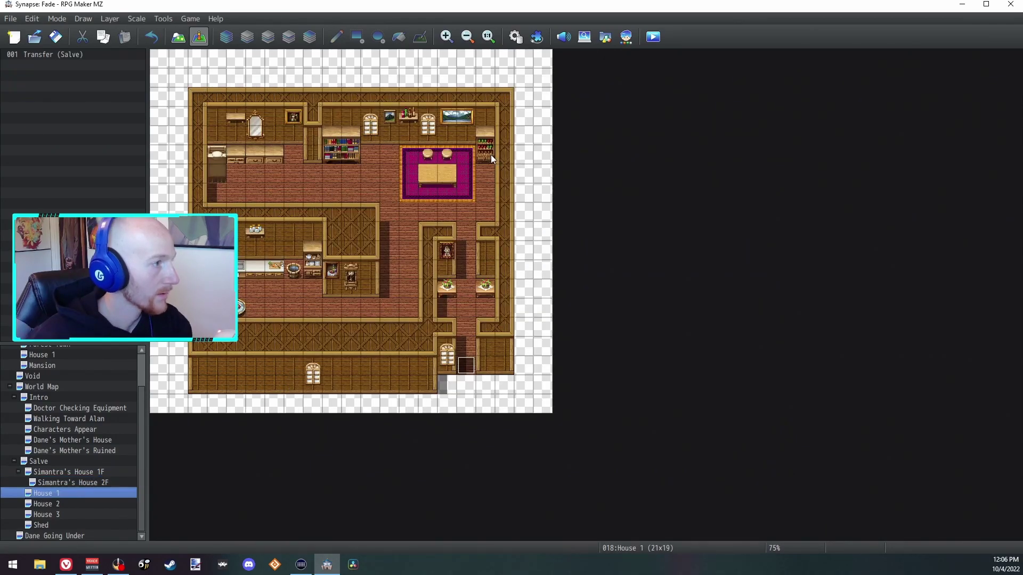
Paste the Atk Booster (S) Item event onto the cabinet at tile 17,5 in House 1 and review its commands.
{"action": "right_click", "coordinate": [490, 154]}
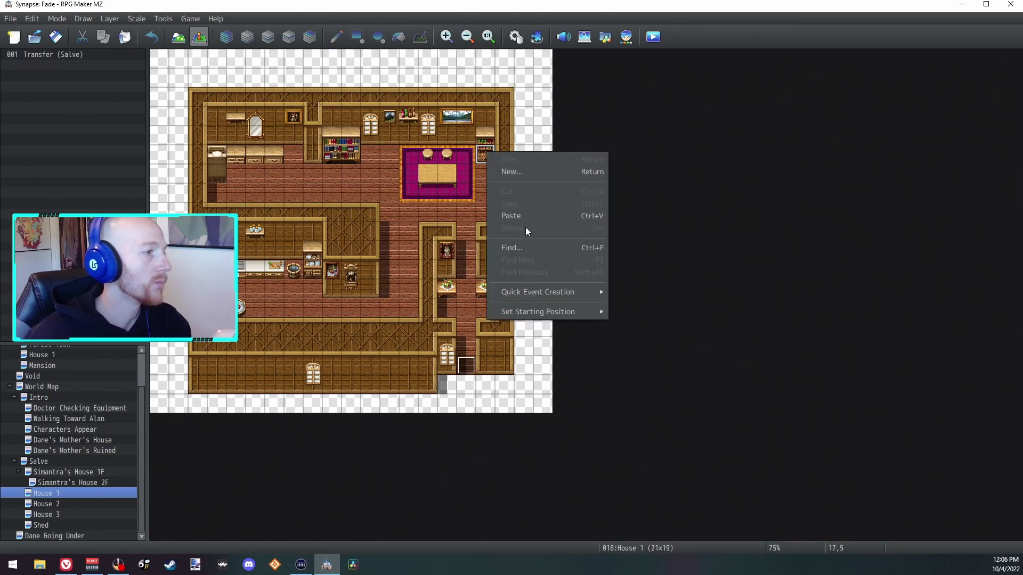
{"action": "left_click", "coordinate": [519, 216]}
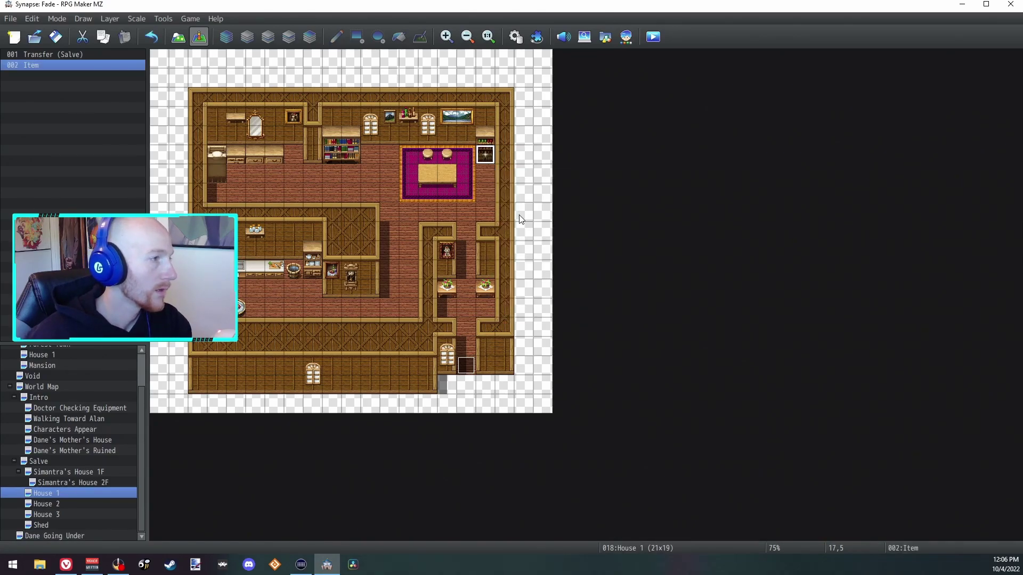
{"action": "double_click", "coordinate": [487, 152]}
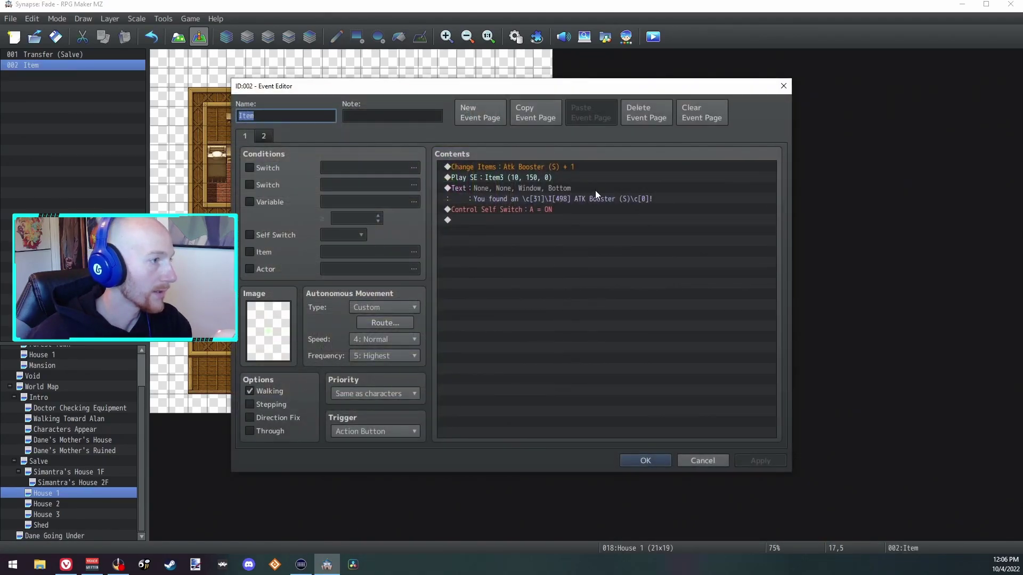
{"action": "left_click", "coordinate": [645, 460]}
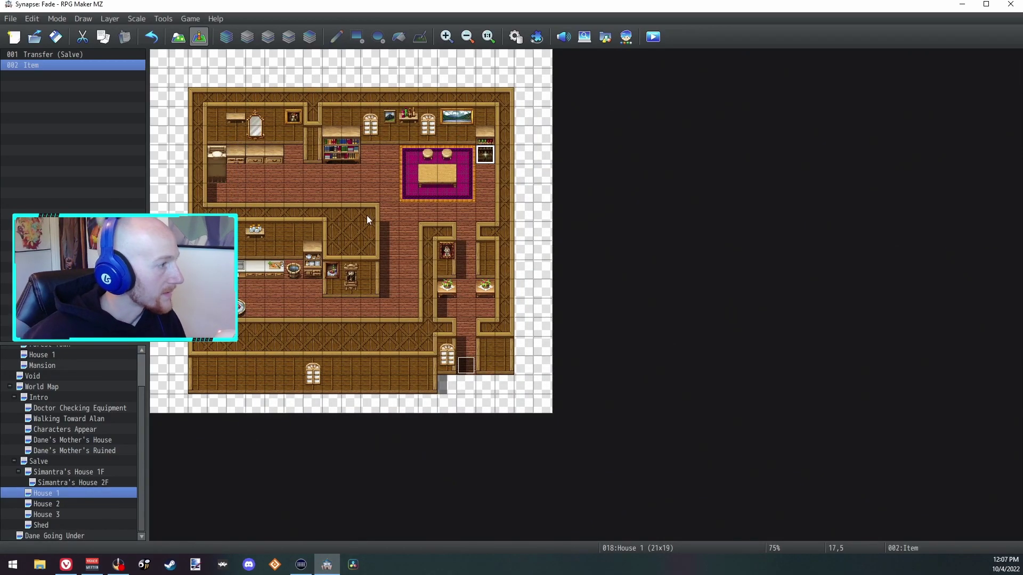
Paste the Item event onto the dresser between the two single beds in House 2, at tile 5,5.
{"action": "key", "text": "Down"}
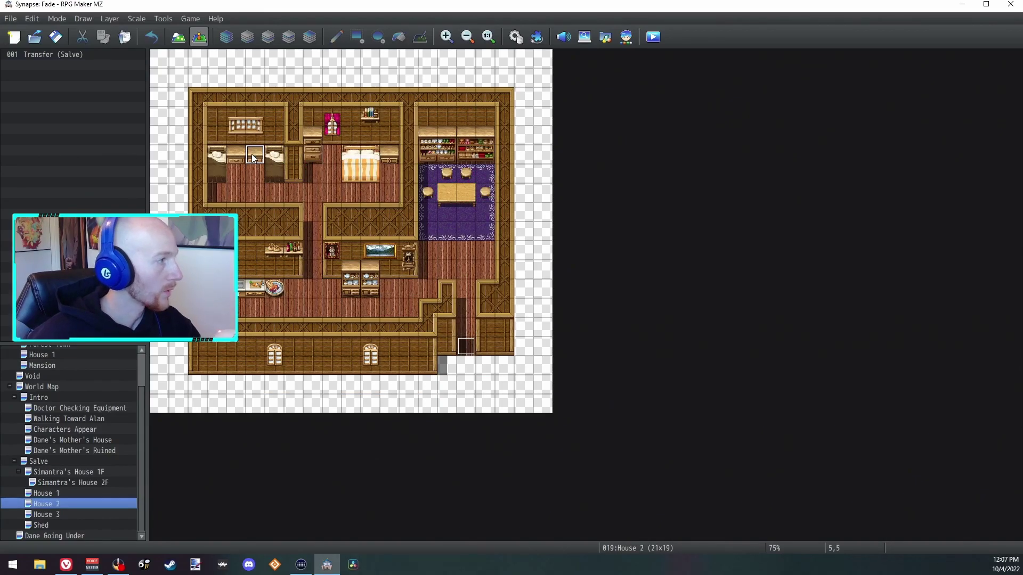
{"action": "right_click", "coordinate": [255, 155]}
{"action": "left_click", "coordinate": [293, 218]}
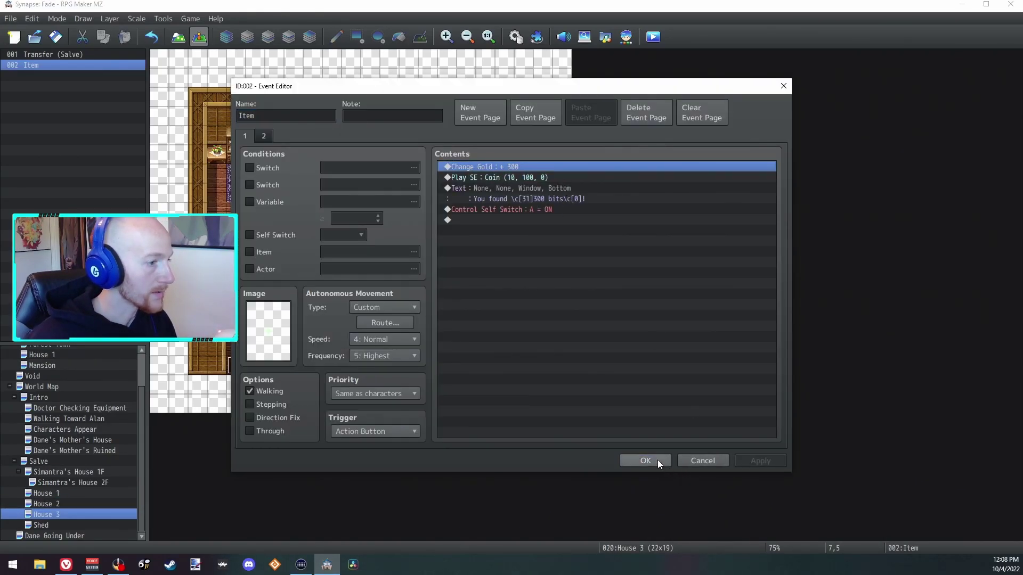
Confirm the gold Item event in House 3, reopen it and open its Change Gold amount for editing.
{"action": "left_click", "coordinate": [656, 461]}
{"action": "double_click", "coordinate": [294, 154]}
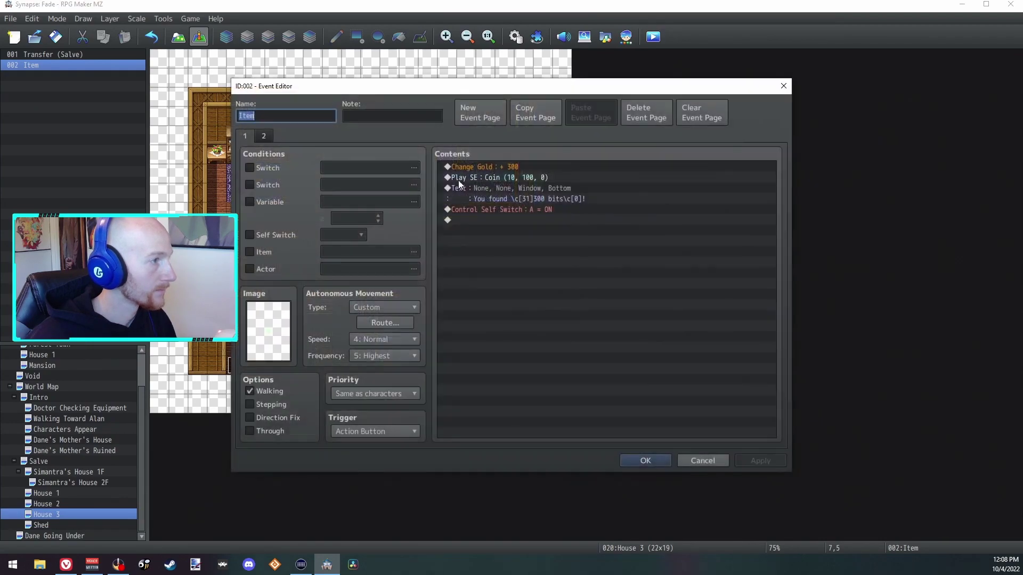
{"action": "double_click", "coordinate": [497, 168]}
{"action": "double_click", "coordinate": [593, 302]}
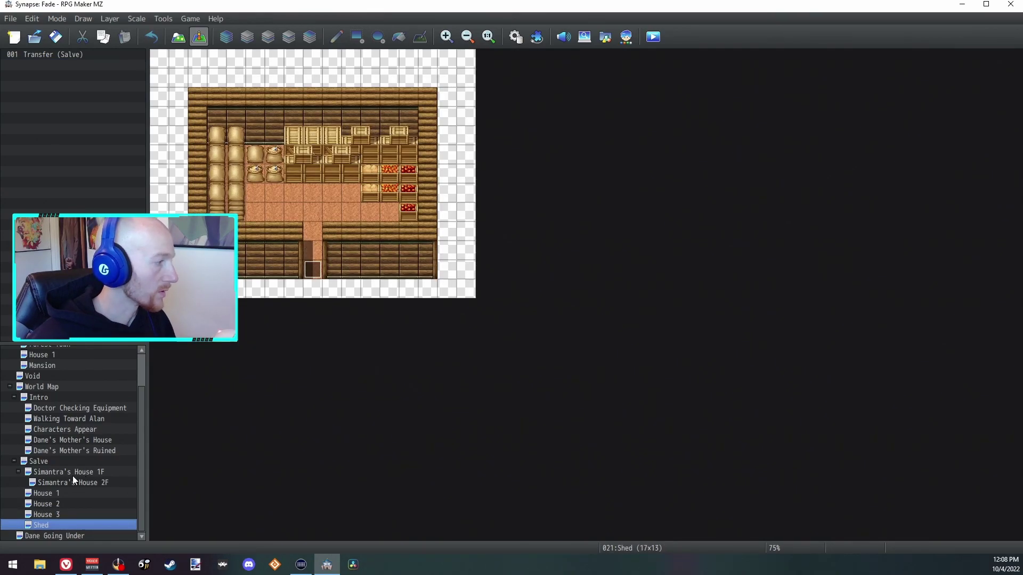
Copy the Item event on the kitchen shelf in Simantra's House 1F and go to the Salve map.
{"action": "left_click", "coordinate": [73, 476]}
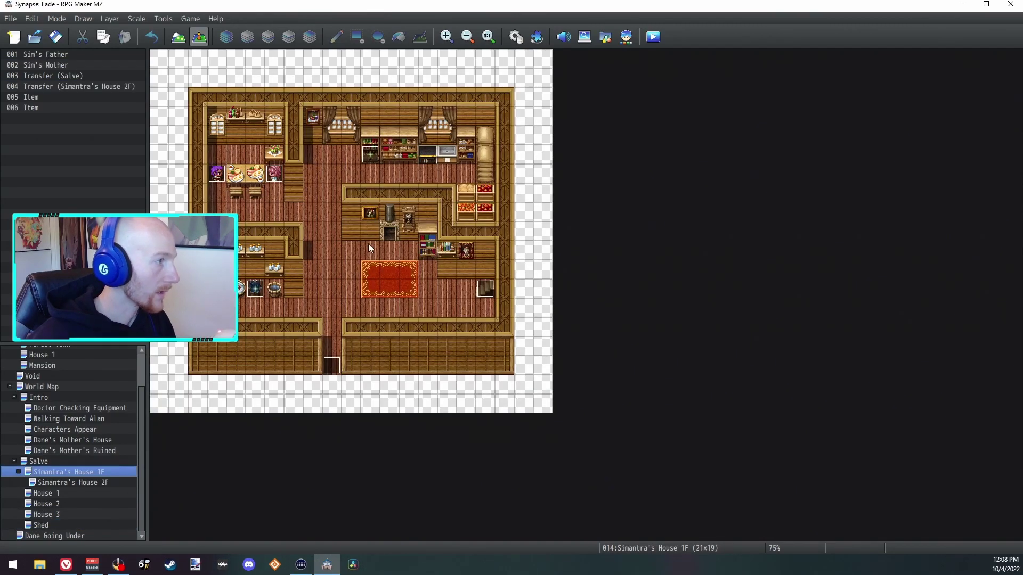
{"action": "left_click", "coordinate": [374, 157]}
{"action": "right_click", "coordinate": [374, 158]}
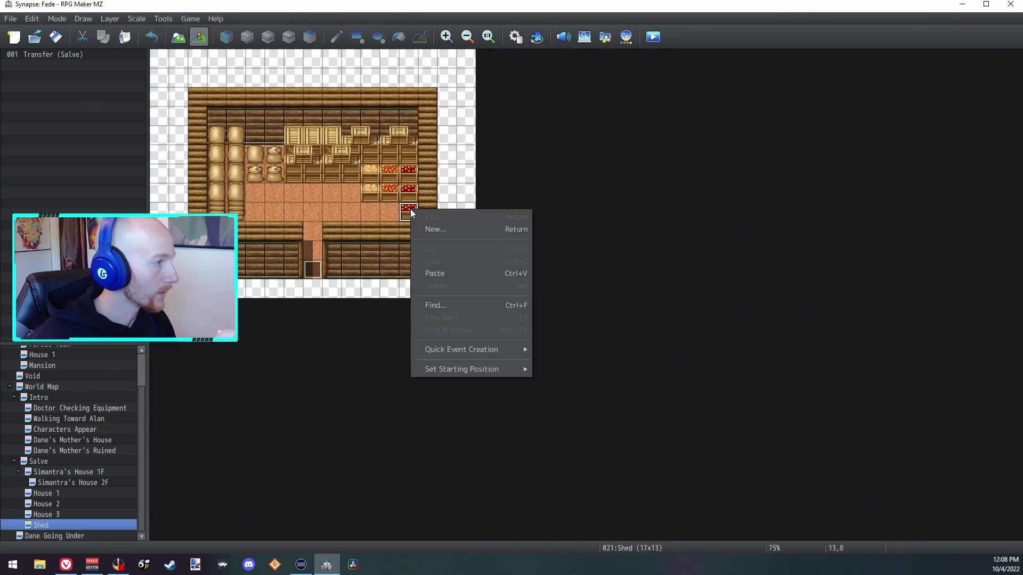
{"action": "right_click", "coordinate": [399, 197]}
{"action": "left_click", "coordinate": [431, 264]}
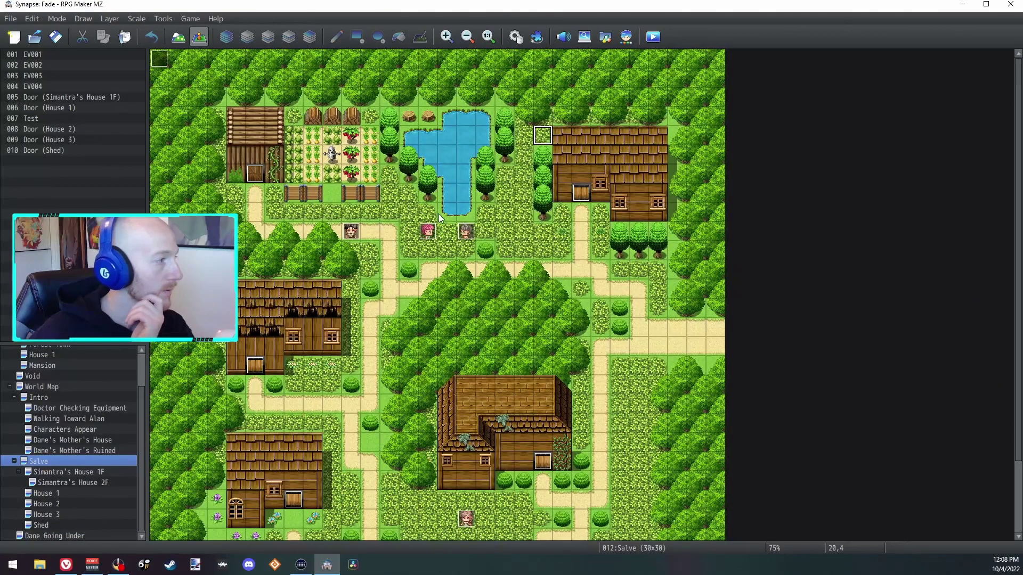
Paste the Item event on the flower at tile 3,23 in Salve and make it give one Wooden Clogs armor.
{"action": "scroll", "coordinate": [440, 218], "scroll_direction": "down", "scroll_amount": 3}
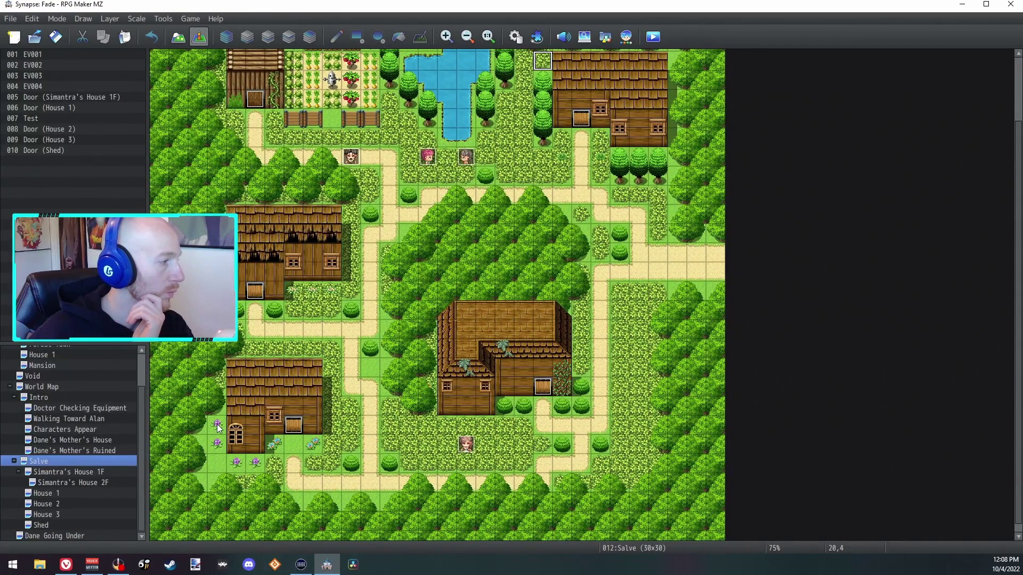
{"action": "left_click", "coordinate": [216, 426]}
{"action": "key", "text": "ctrl+v"}
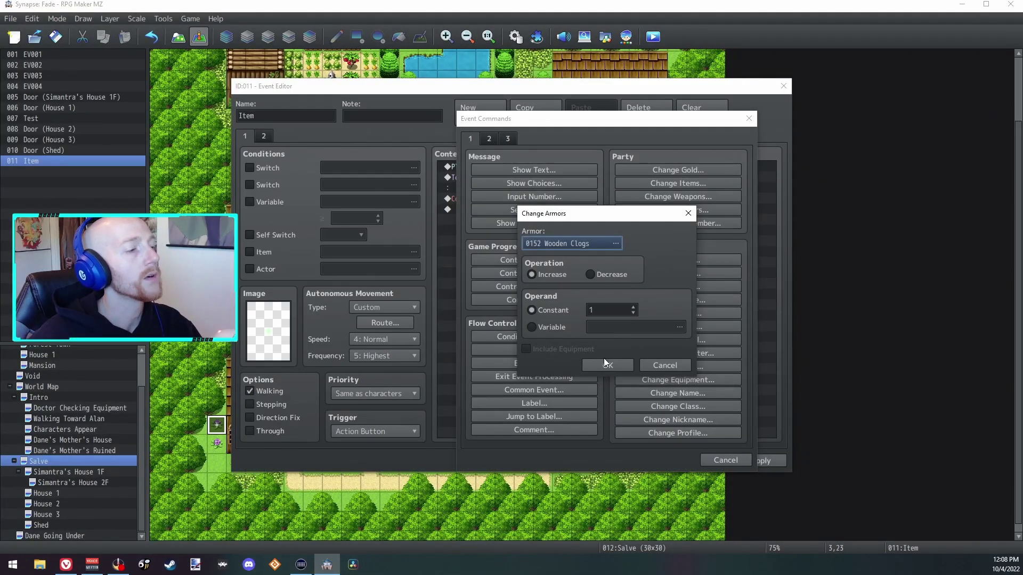
{"action": "left_click", "coordinate": [603, 358]}
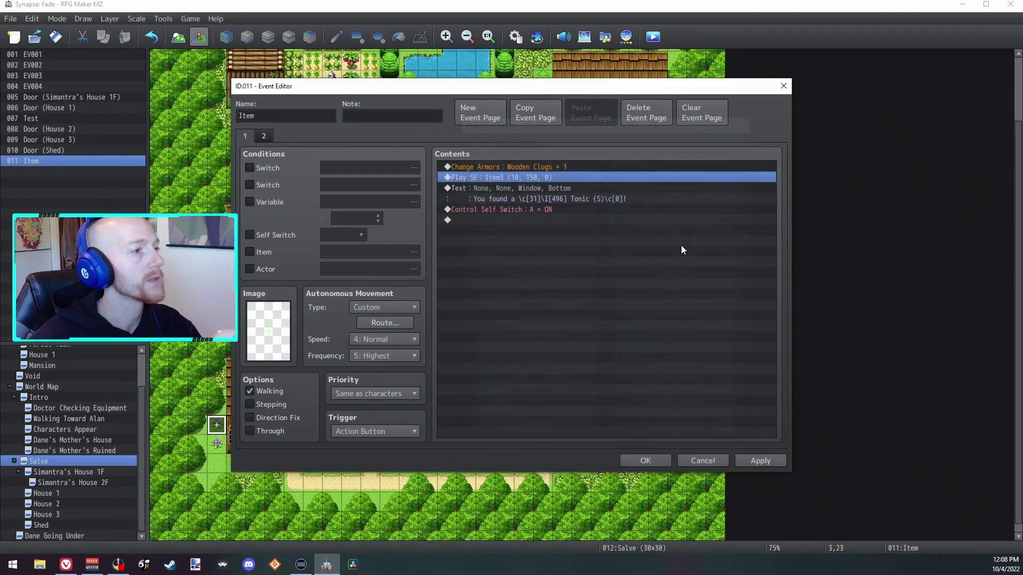
Change the Wooden Clogs pickup message in the Item event so that it starts with "You found some".
{"action": "left_click", "coordinate": [537, 191]}
{"action": "double_click", "coordinate": [537, 191]}
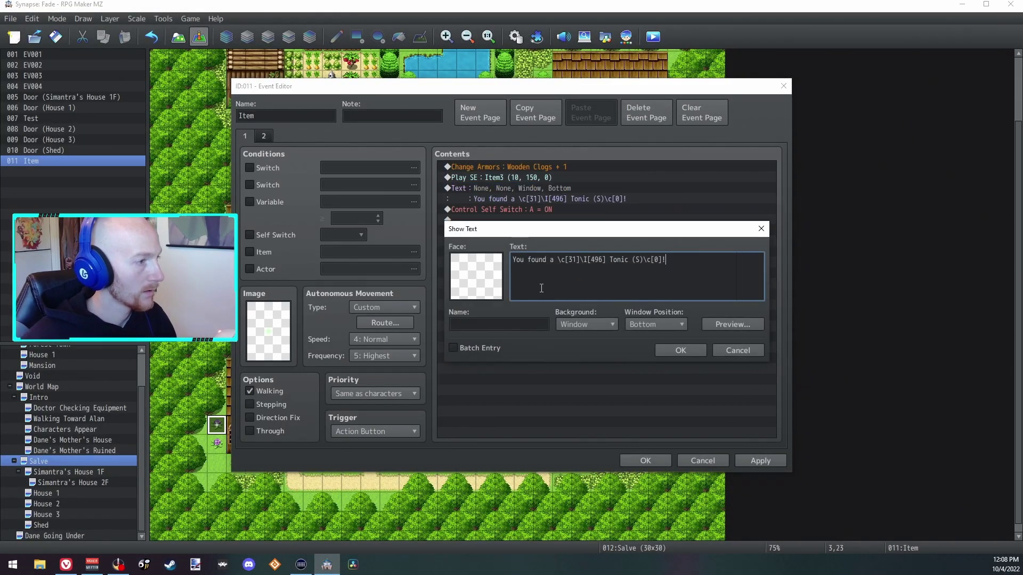
{"action": "double_click", "coordinate": [553, 260]}
{"action": "type", "text": "some"}
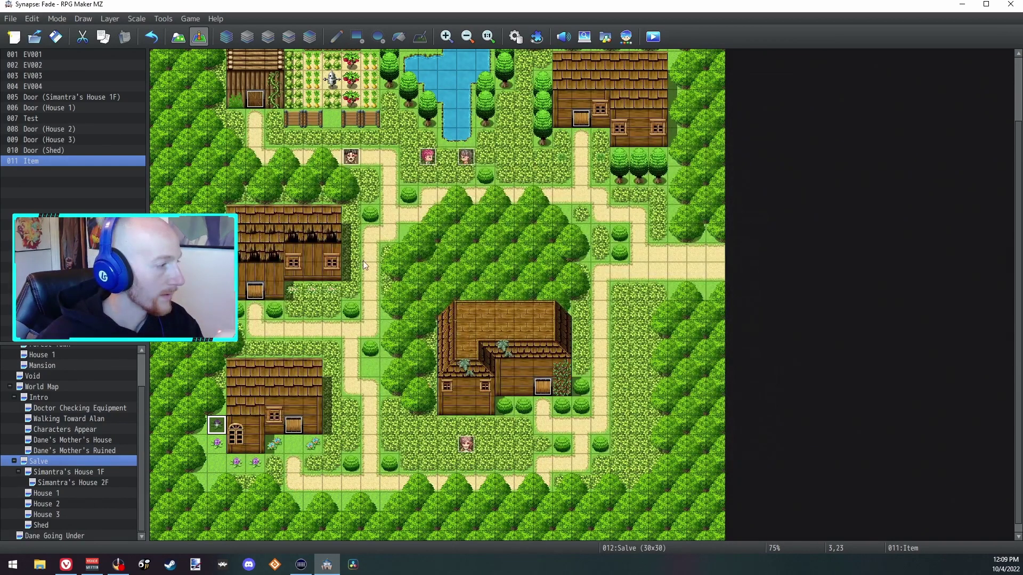
Create a quick transfer event at tile 29,14 on Salve's eastern path, leading to World Map 16,40 and facing right.
{"action": "scroll", "coordinate": [571, 275], "scroll_direction": "up", "scroll_amount": 3}
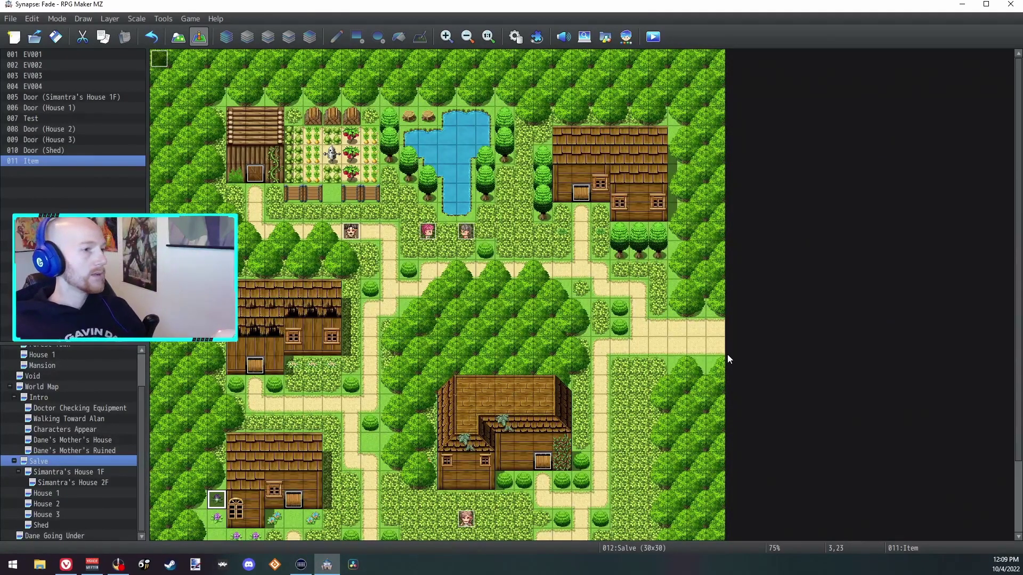
{"action": "right_click", "coordinate": [718, 327]}
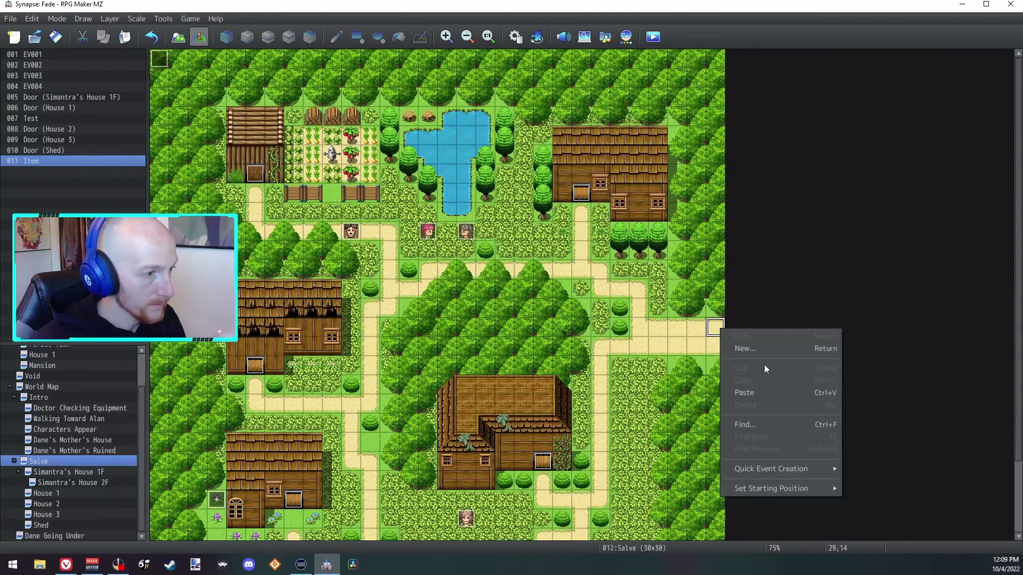
{"action": "right_click", "coordinate": [714, 331]}
{"action": "right_click", "coordinate": [714, 330]}
{"action": "mouse_move", "coordinate": [801, 471]}
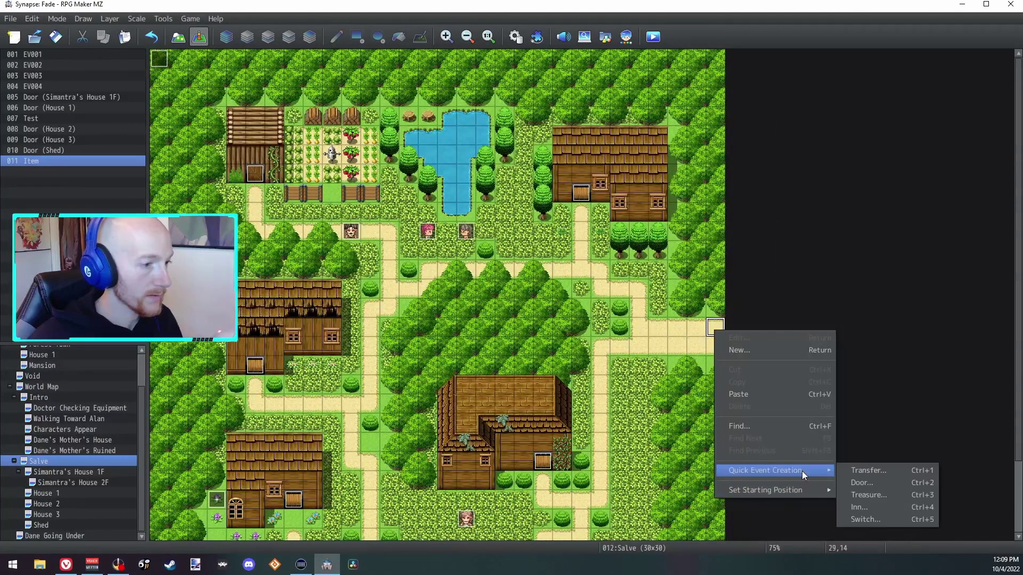
{"action": "left_click", "coordinate": [869, 483]}
{"action": "left_click", "coordinate": [255, 183]}
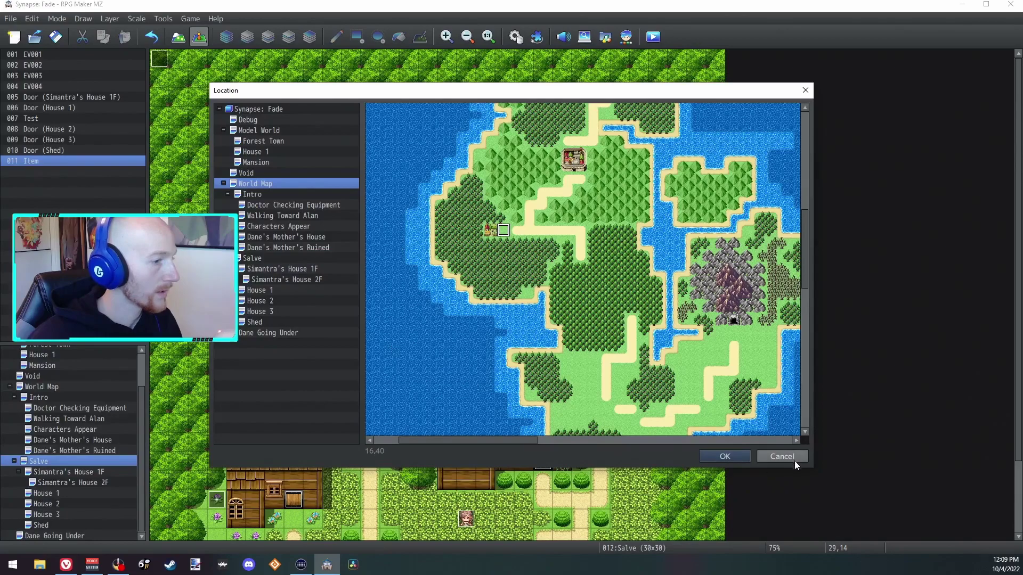
{"action": "left_click", "coordinate": [725, 456]}
{"action": "left_click", "coordinate": [561, 276]}
{"action": "left_click", "coordinate": [557, 322]}
{"action": "key", "text": "Return"}
Set the volume of the Move1 sound effect in the World Map transfer event to 20%.
{"action": "double_click", "coordinate": [714, 332]}
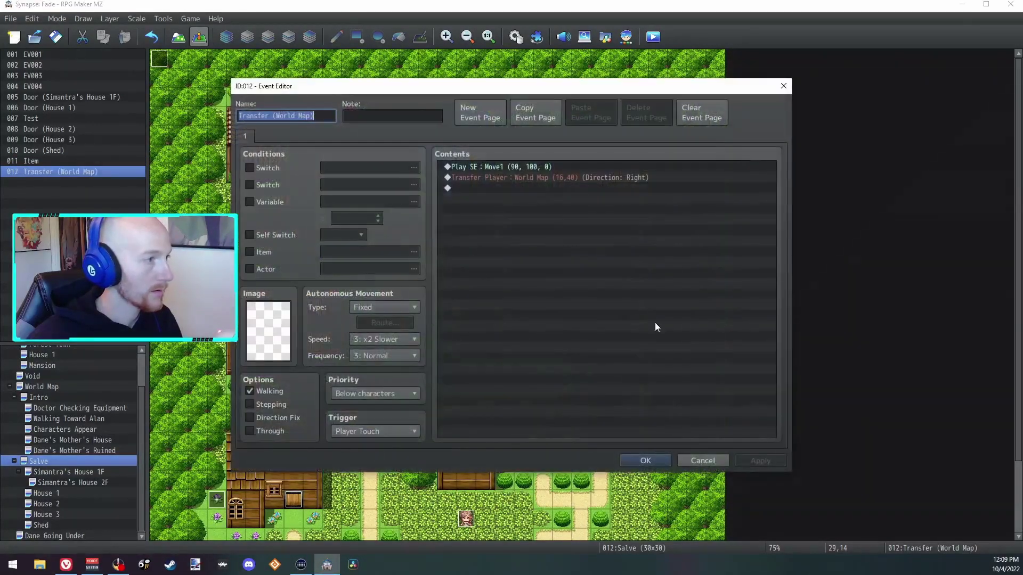
{"action": "double_click", "coordinate": [514, 167]}
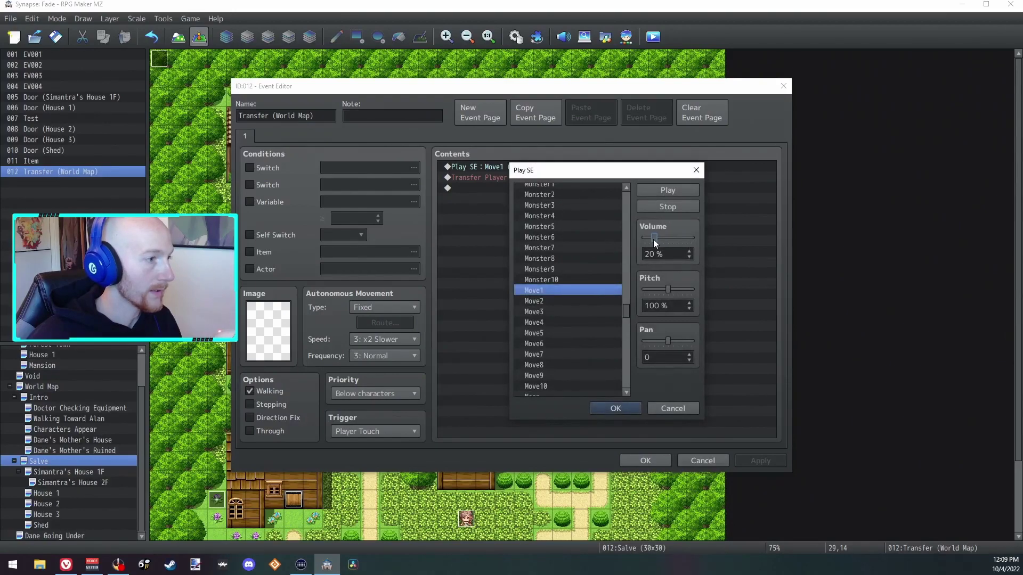
{"action": "left_click", "coordinate": [615, 409]}
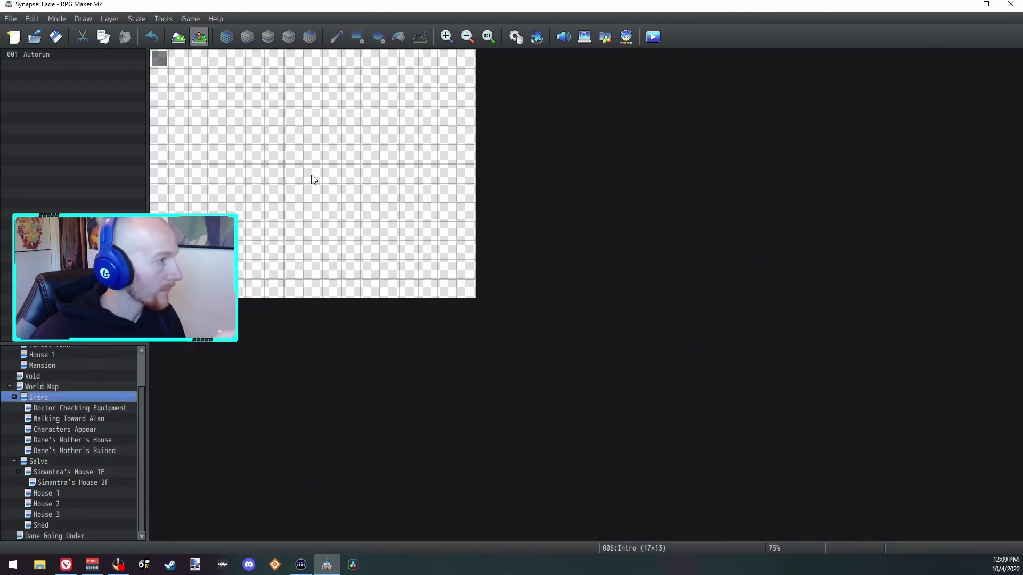
Set the player's starting position at tile 8,6 on the Intro map and start a playtest.
{"action": "right_click", "coordinate": [312, 174]}
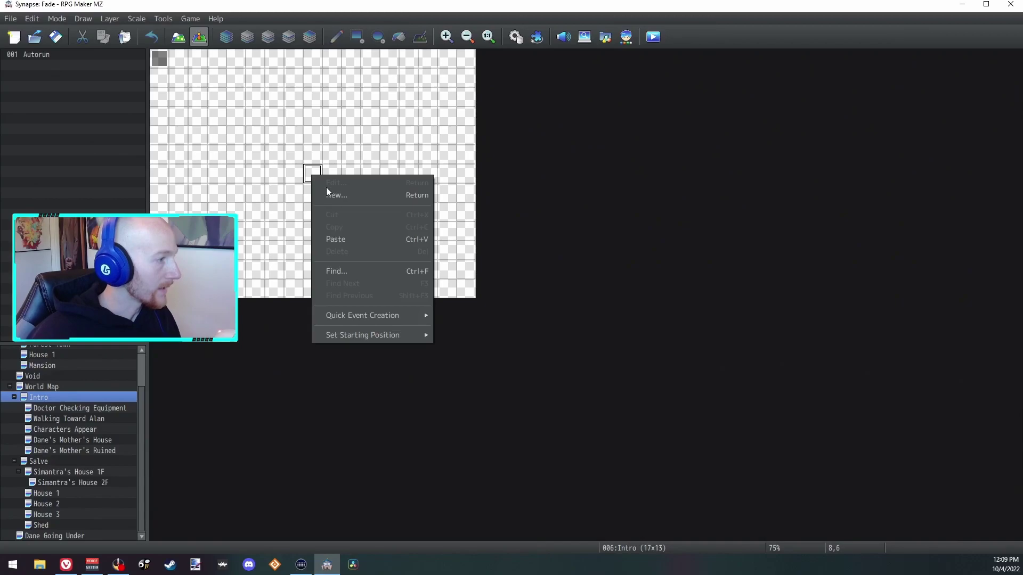
{"action": "mouse_move", "coordinate": [377, 333]}
{"action": "left_click", "coordinate": [476, 337]}
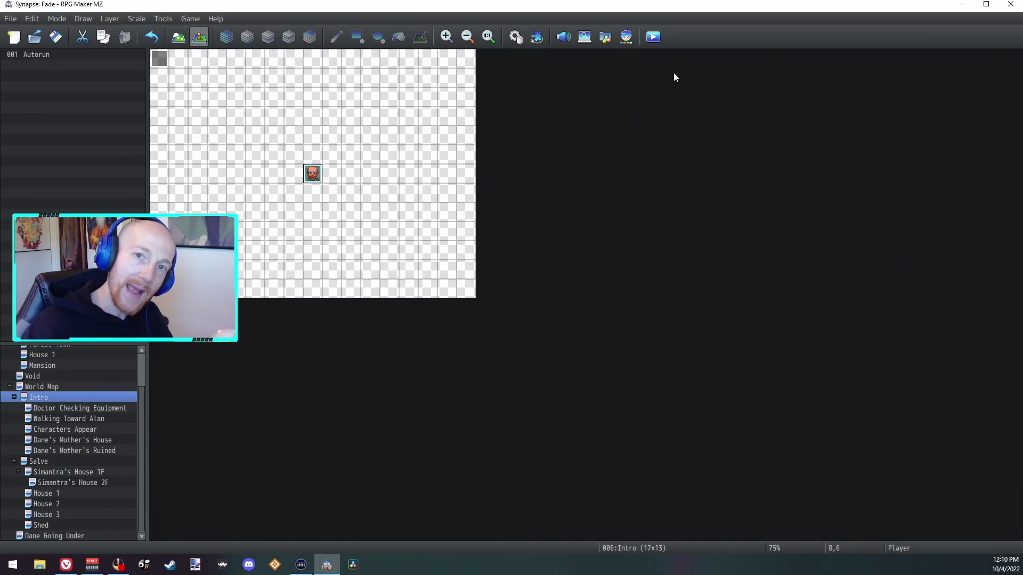
{"action": "left_click", "coordinate": [651, 38]}
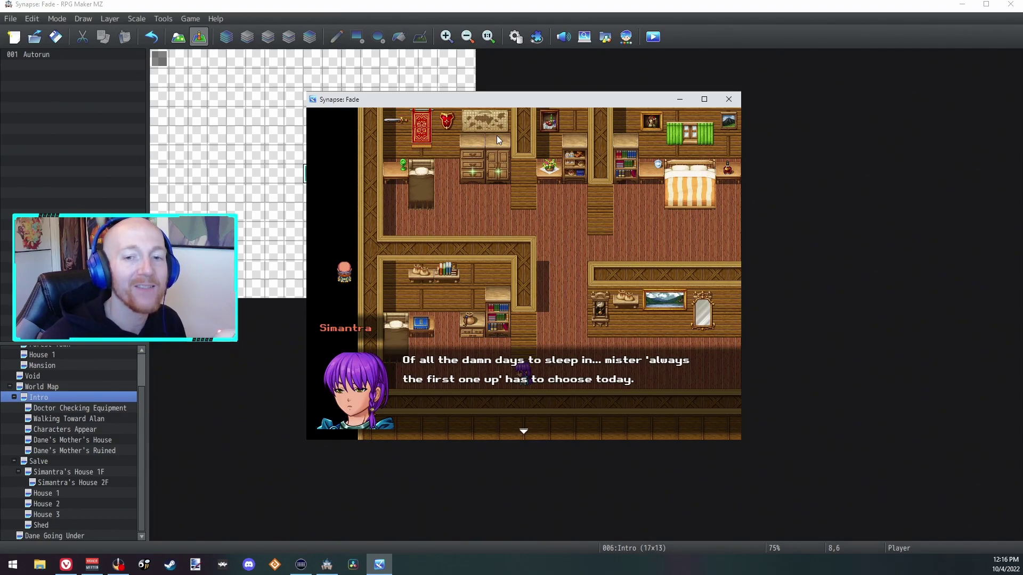
Advance the opening dialogue in the playtest and inspect Simantra's equipment, including the legs slot.
{"action": "key", "text": "Return"}
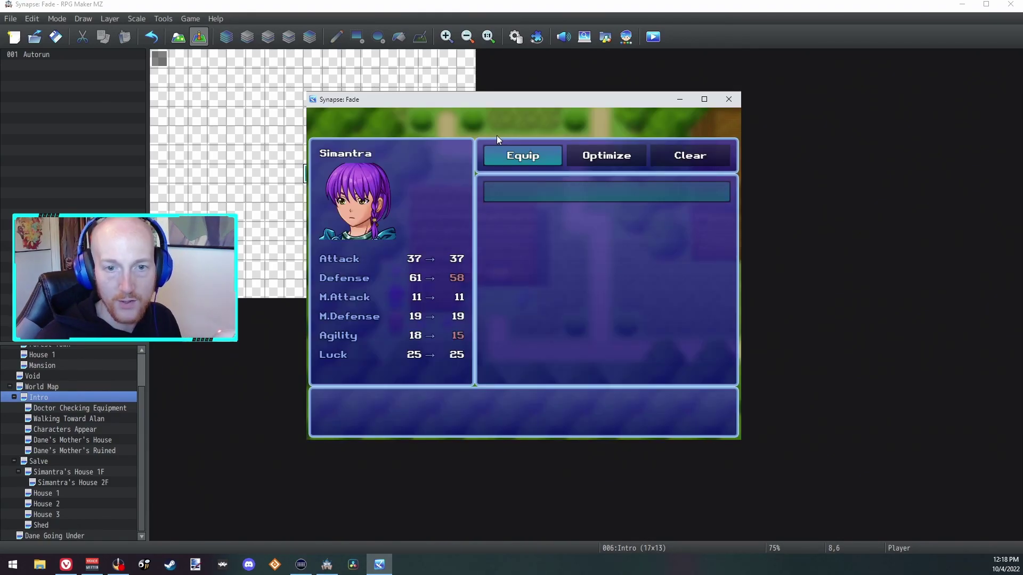
{"action": "key", "text": "Down"}
{"action": "key", "text": "Down"}
{"action": "key", "text": "Down"}
{"action": "key", "text": "Down"}
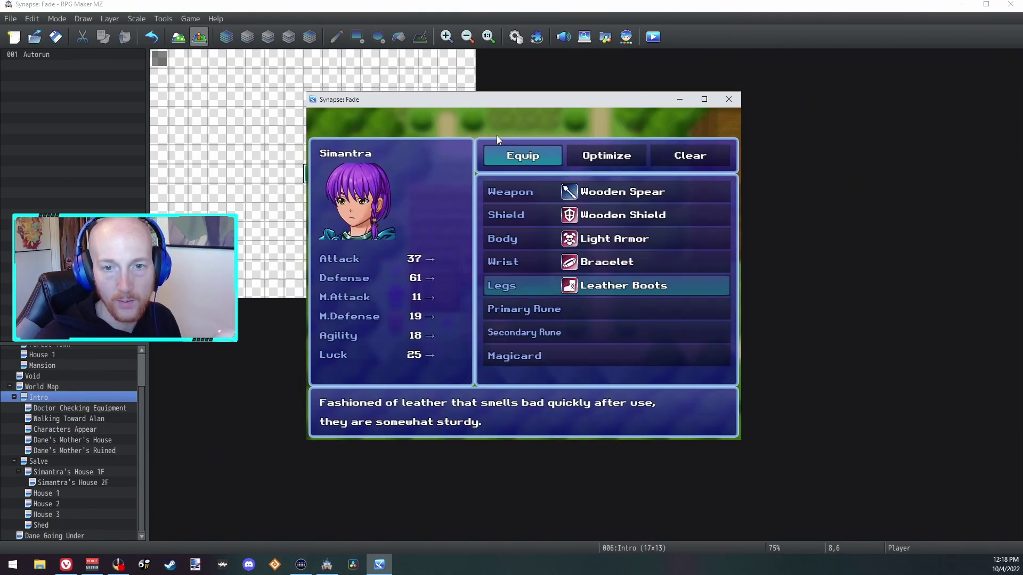
{"action": "key", "text": "Up"}
{"action": "key", "text": "Return"}
{"action": "key", "text": "Escape"}
{"action": "key", "text": "Return"}
{"action": "key", "text": "Escape"}
{"action": "key", "text": "Down"}
{"action": "key", "text": "Return"}
{"action": "key", "text": "Escape"}
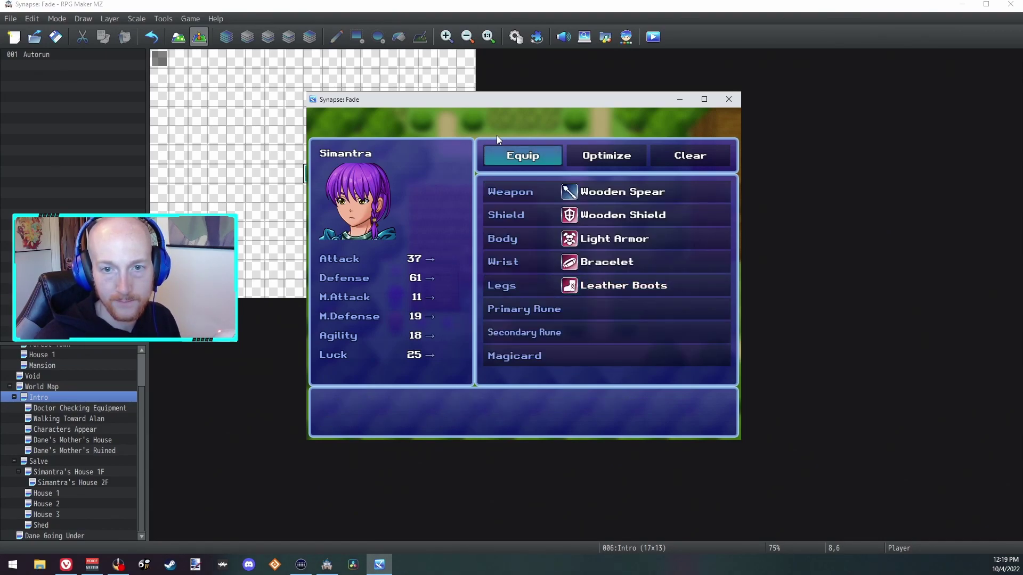
Leave Simantra's equipment screen and check the party's item inventory and its categories.
{"action": "key", "text": "Escape"}
{"action": "key", "text": "Escape"}
{"action": "key", "text": "Left"}
{"action": "key", "text": "Left"}
{"action": "key", "text": "Return"}
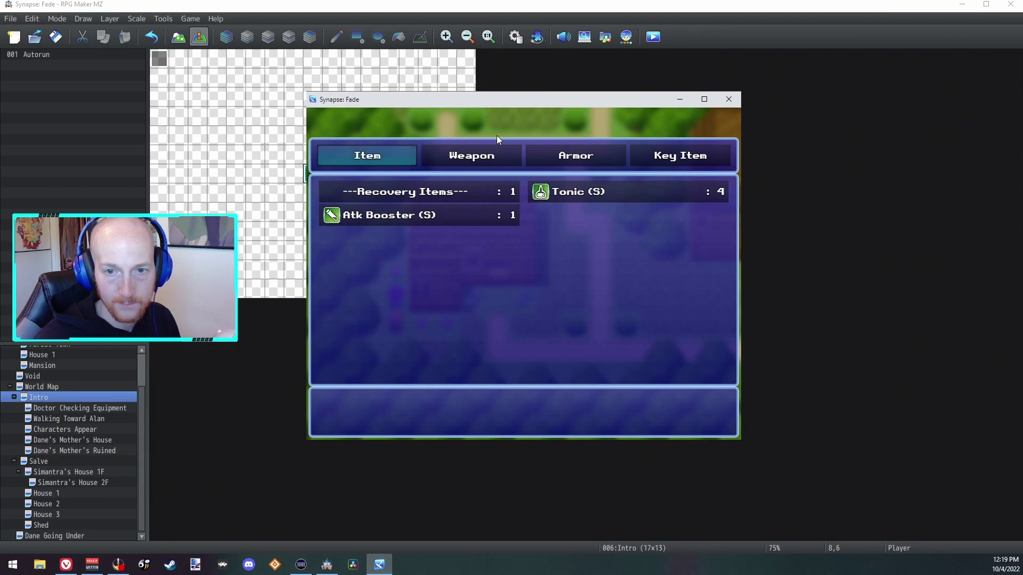
{"action": "key", "text": "Right"}
{"action": "key", "text": "Left"}
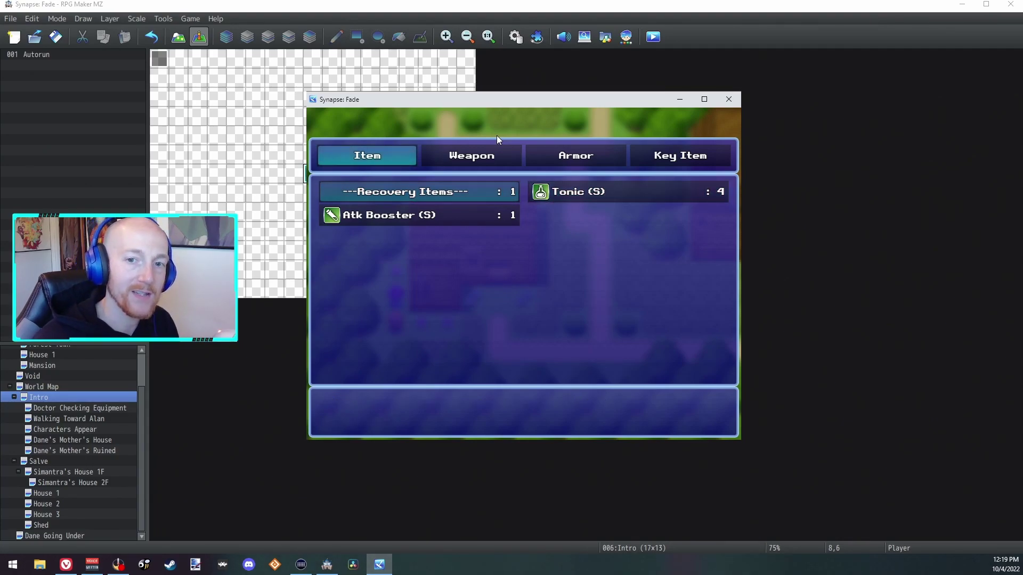
{"action": "key", "text": "Right"}
{"action": "key", "text": "Left"}
{"action": "key", "text": "Escape"}
{"action": "key", "text": "Escape"}
{"action": "key", "text": "Escape"}
Collect the hidden Tonic (S) from the shed's produce crates, walk the world map and end the playtest.
{"action": "key", "text": "Left"}
{"action": "key", "text": "Up"}
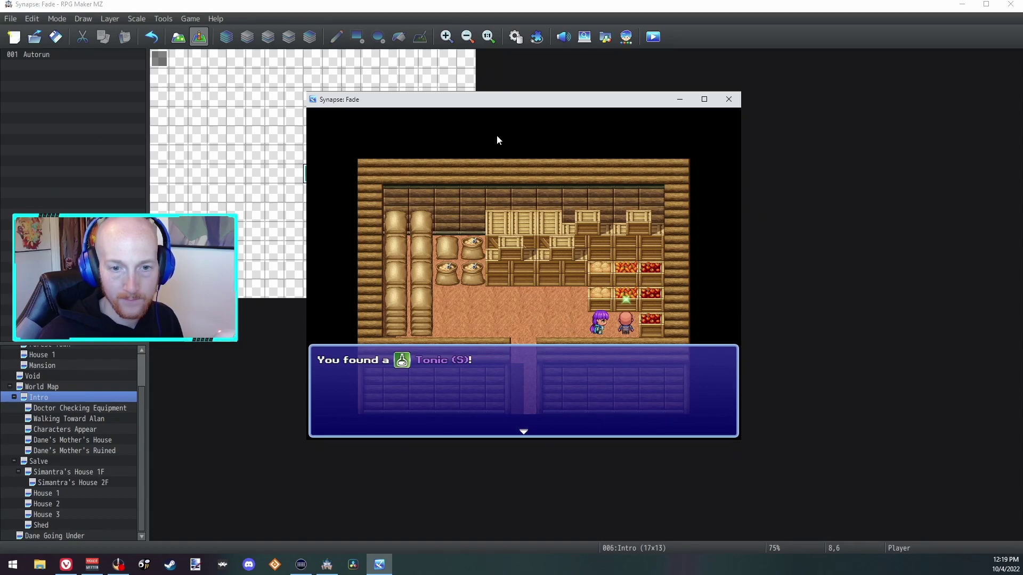
{"action": "key", "text": "Return"}
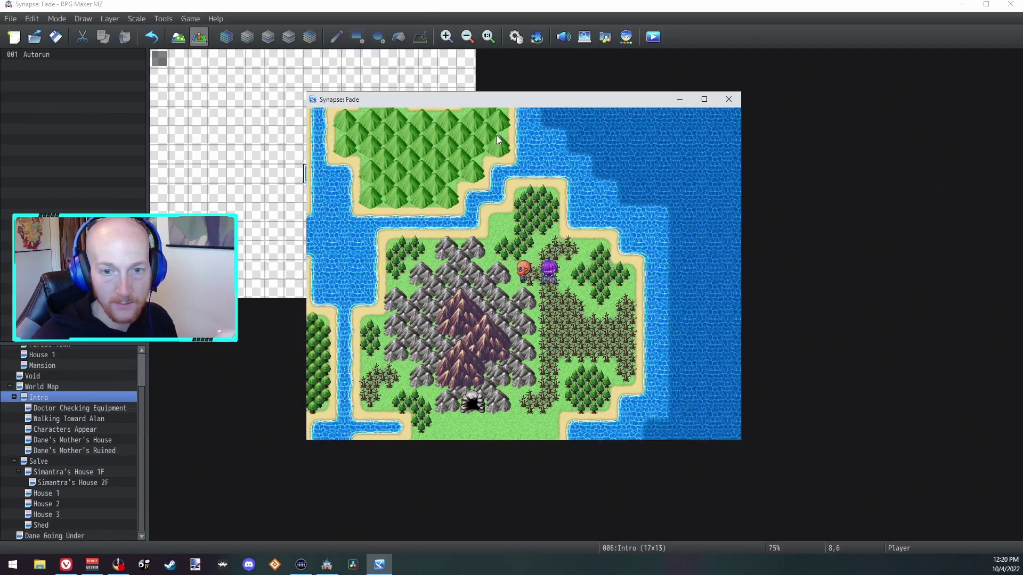
{"action": "left_click", "coordinate": [728, 99]}
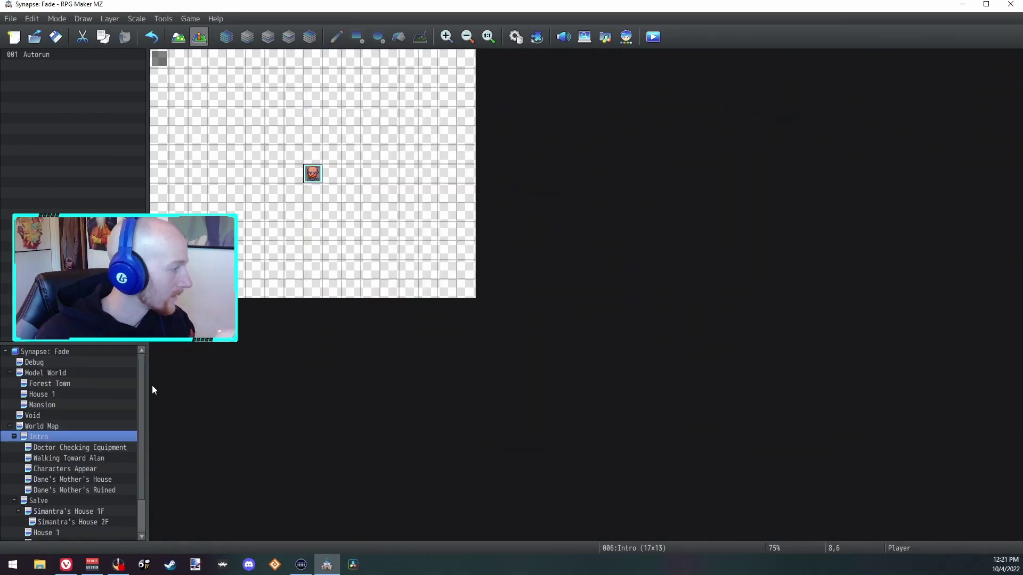
Look over the Model World and Forest Town maps, and open the World Map.
{"action": "left_click", "coordinate": [69, 373]}
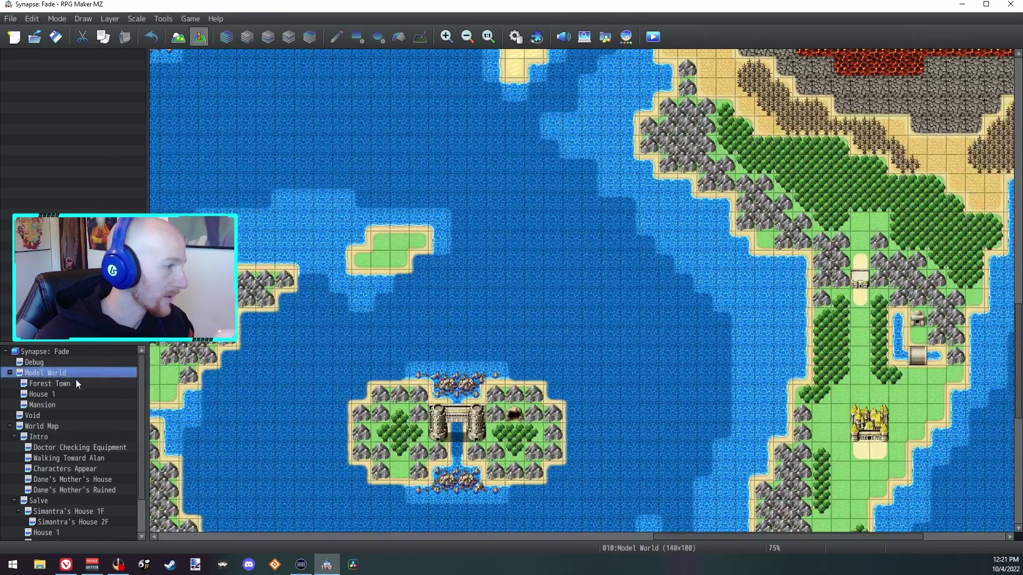
{"action": "left_click", "coordinate": [76, 383]}
{"action": "left_click", "coordinate": [70, 426]}
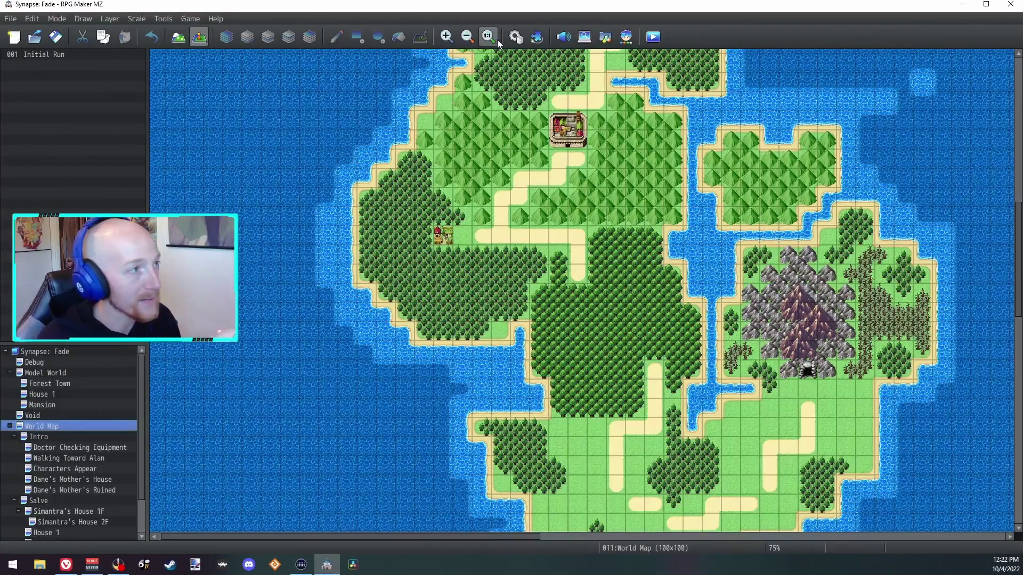
Open the database and review the items list from the Recovery Items to the Stat Boosters section.
{"action": "left_click", "coordinate": [516, 37]}
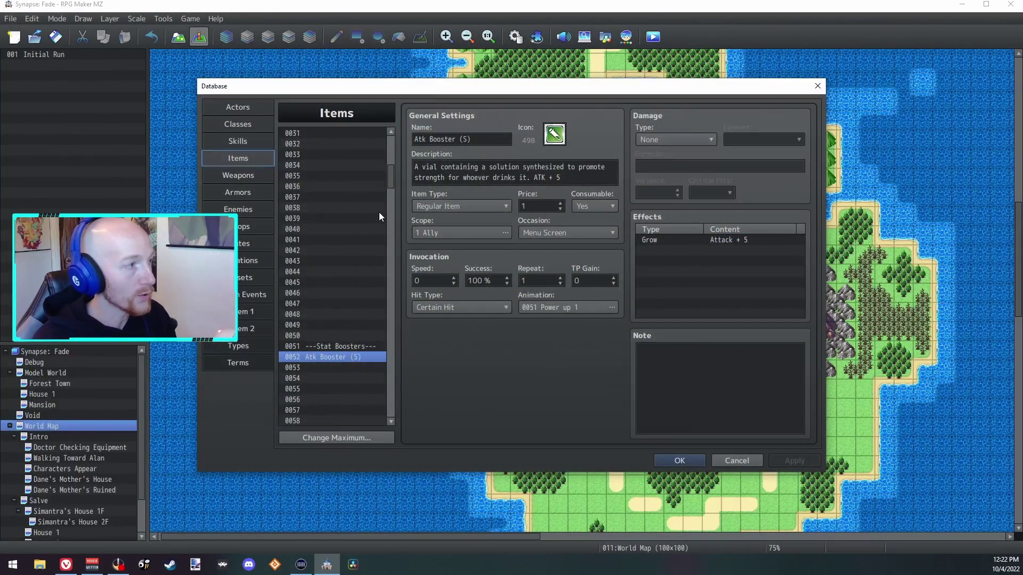
{"action": "scroll", "coordinate": [384, 145], "scroll_direction": "up", "scroll_amount": 10}
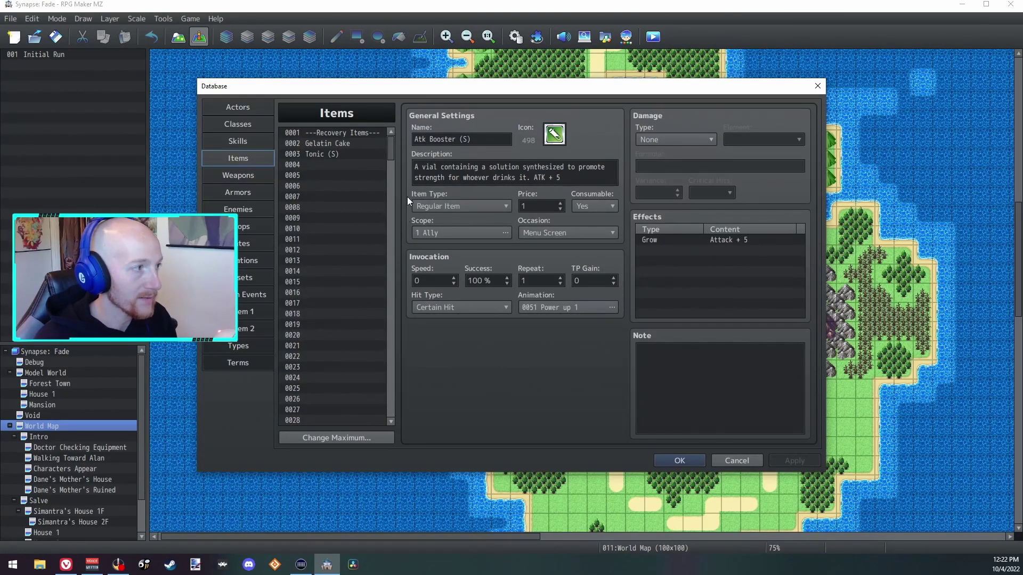
{"action": "left_click_drag", "start_coordinate": [394, 152], "coordinate": [393, 190]}
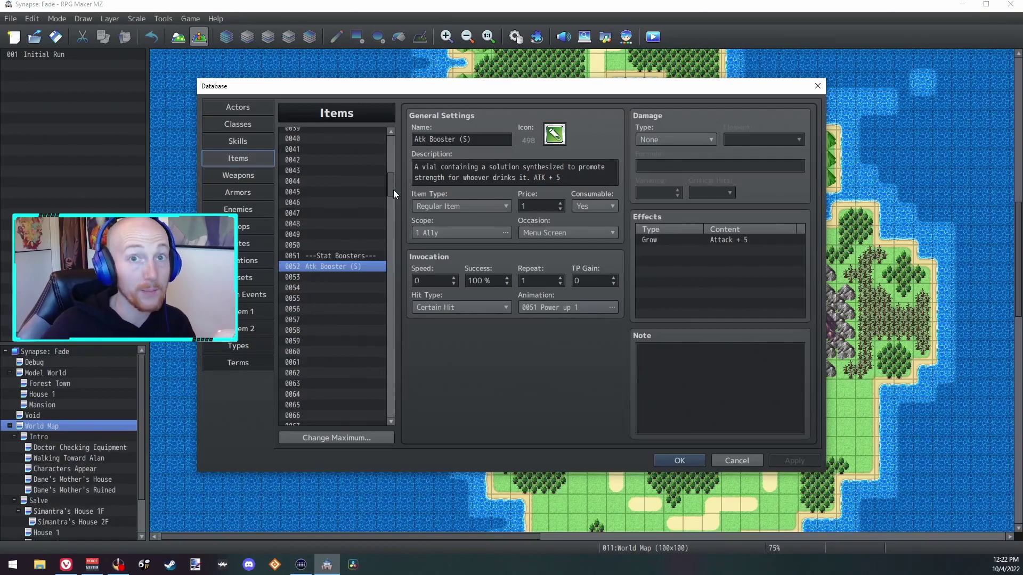